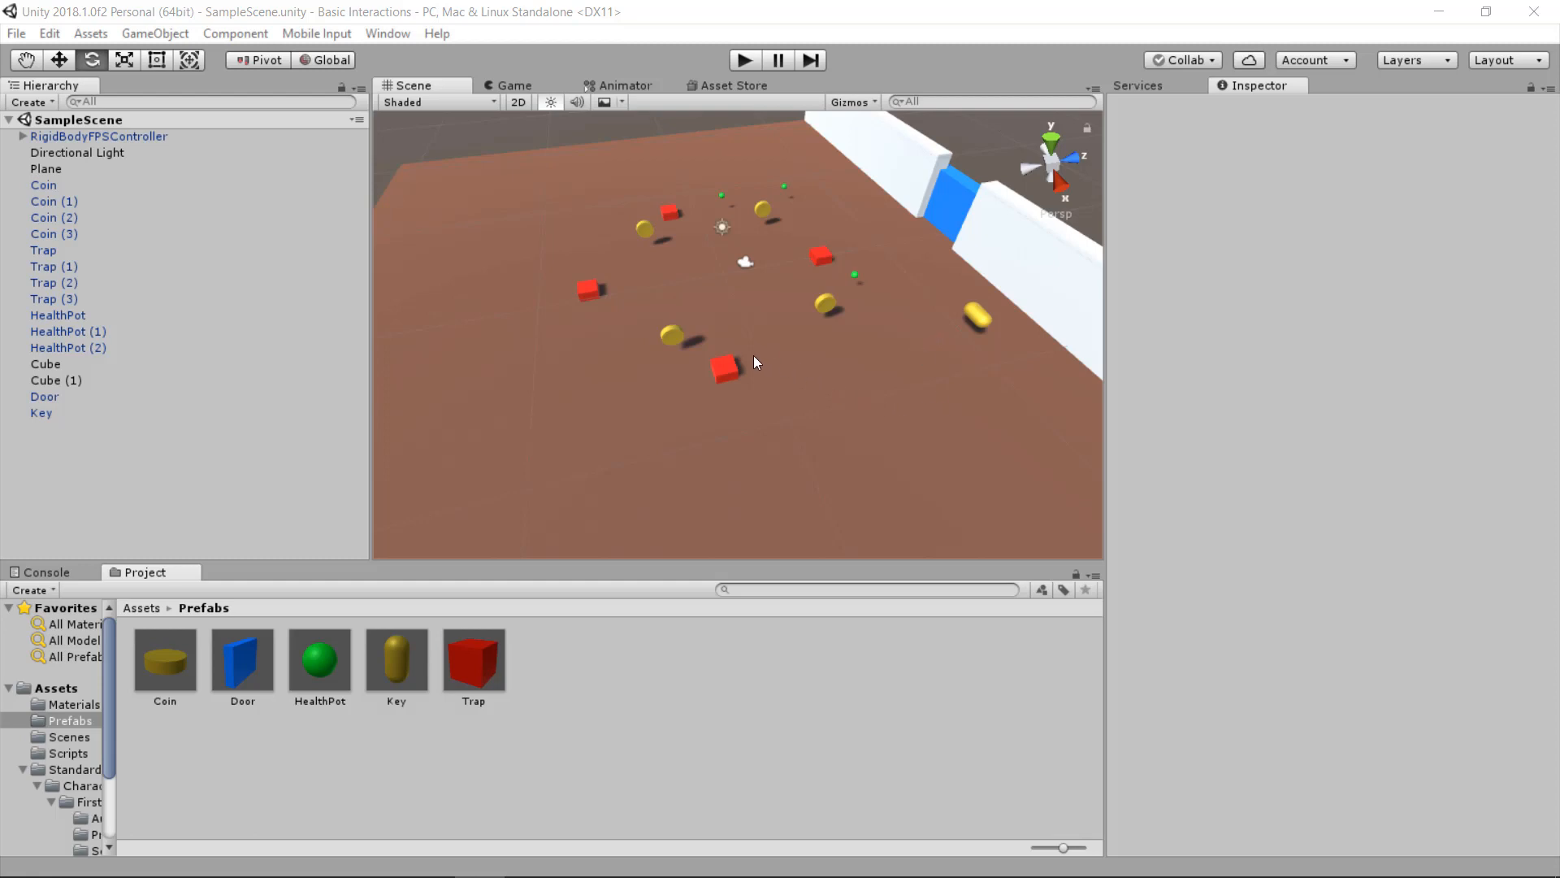
# - Play-test the scene by walking into coins, health pots, the key and the door, and stop play mode
pyautogui.scroll(5, 714, 363)
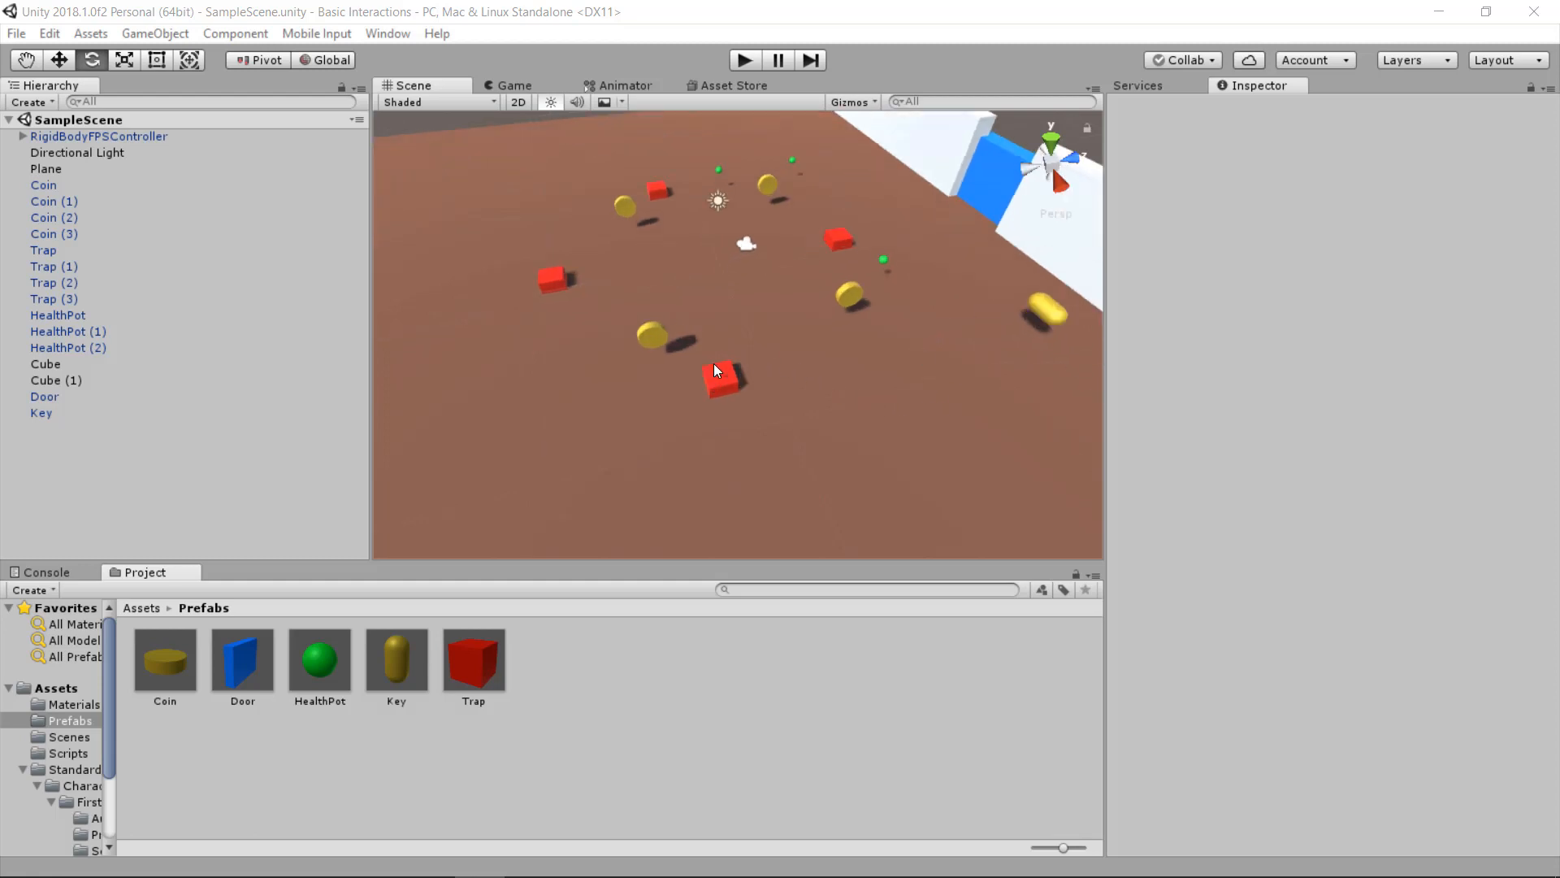
pyautogui.click(744, 61)
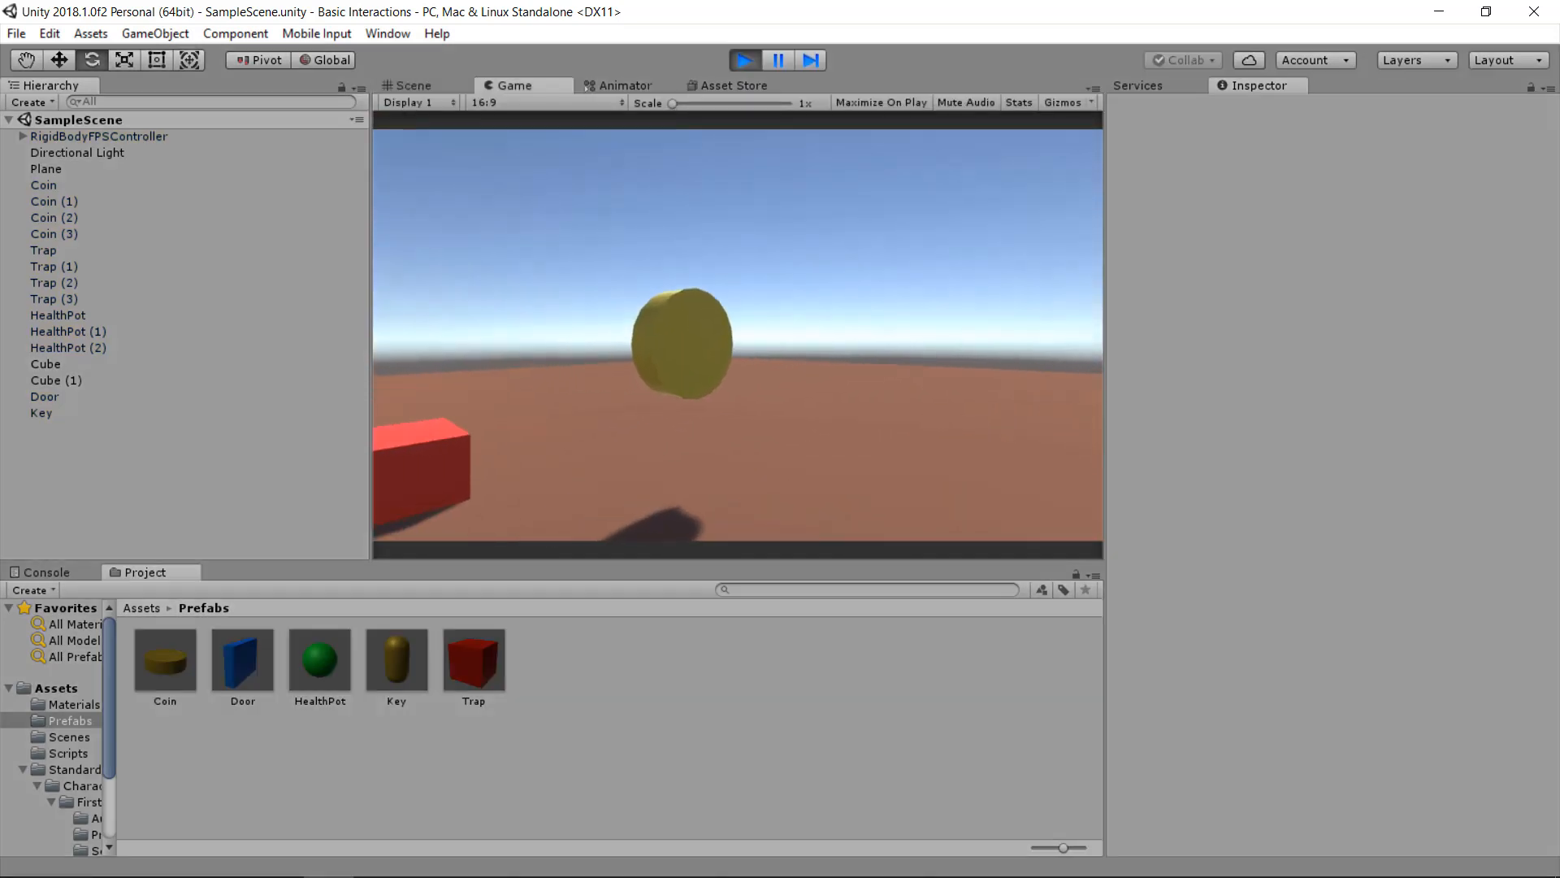
pyautogui.press('w')
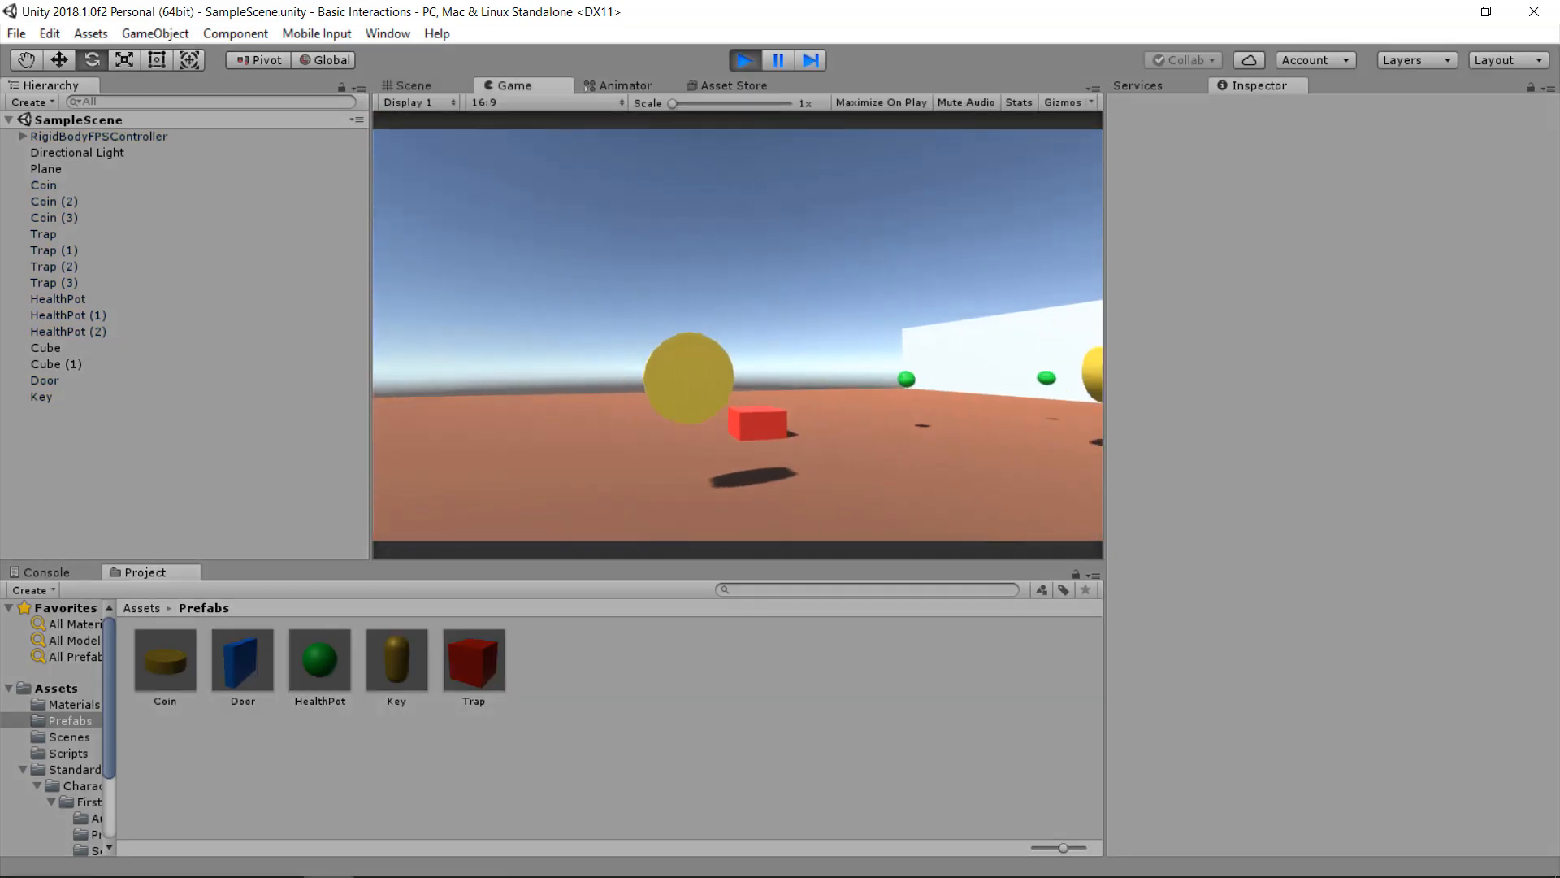
pyautogui.press('w')
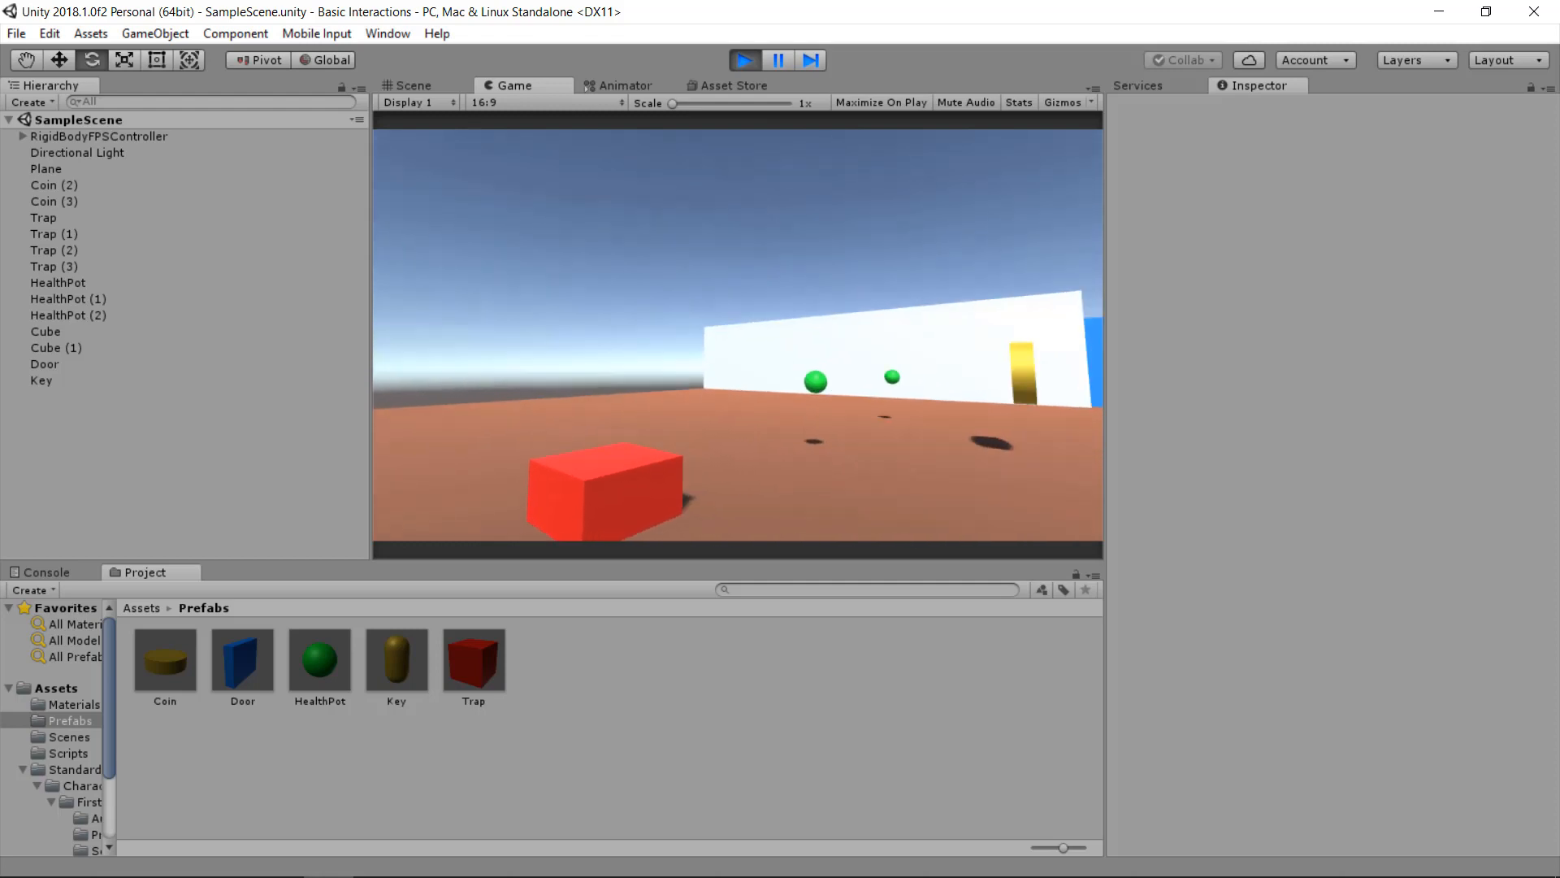
pyautogui.press('w')
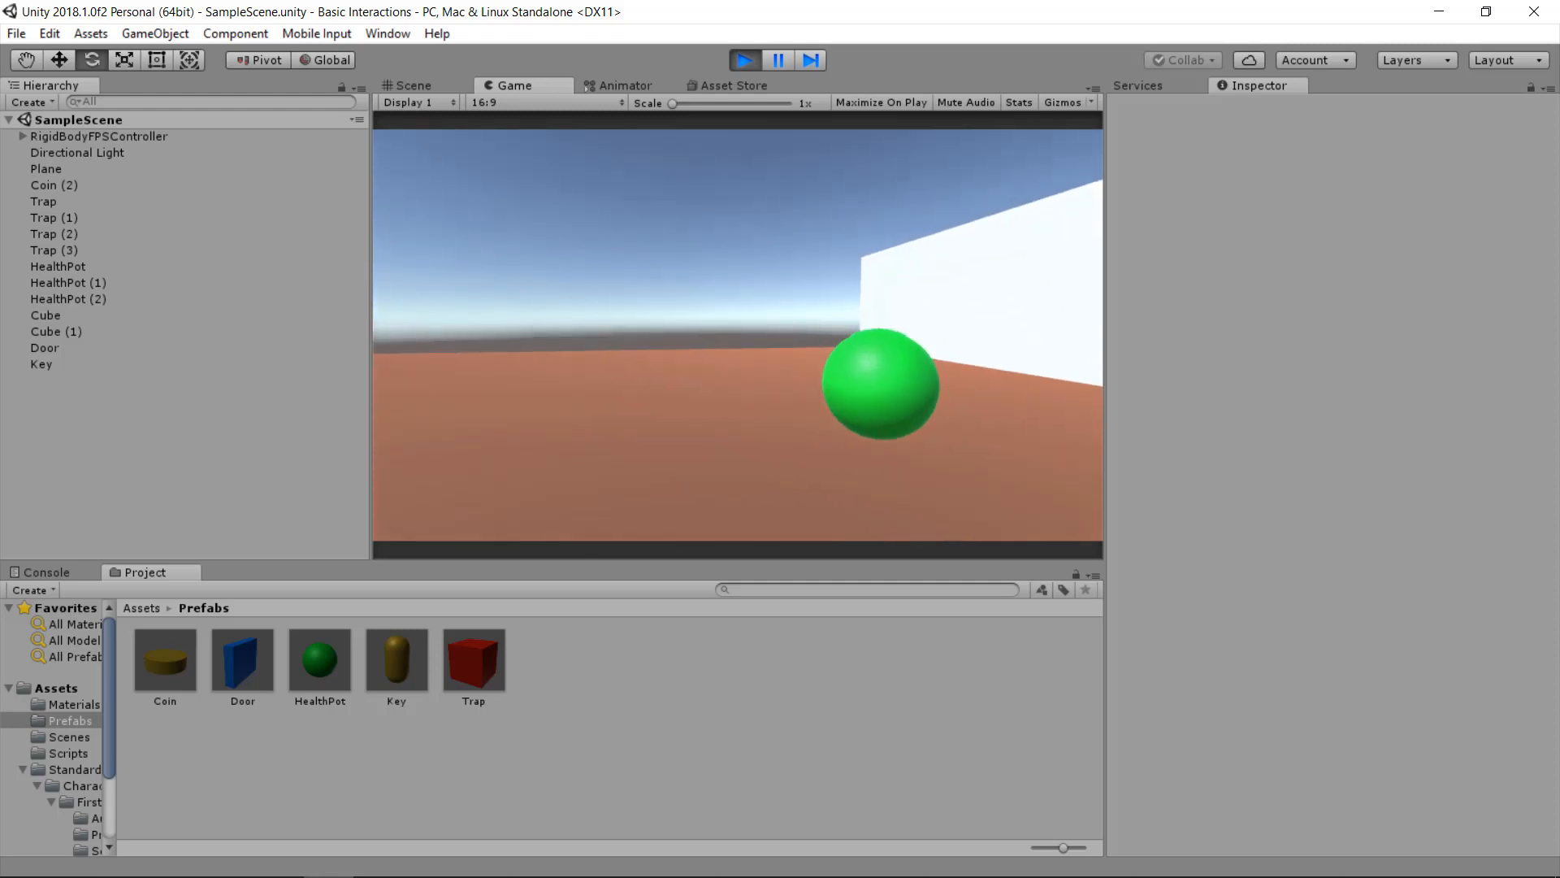
pyautogui.press('w')
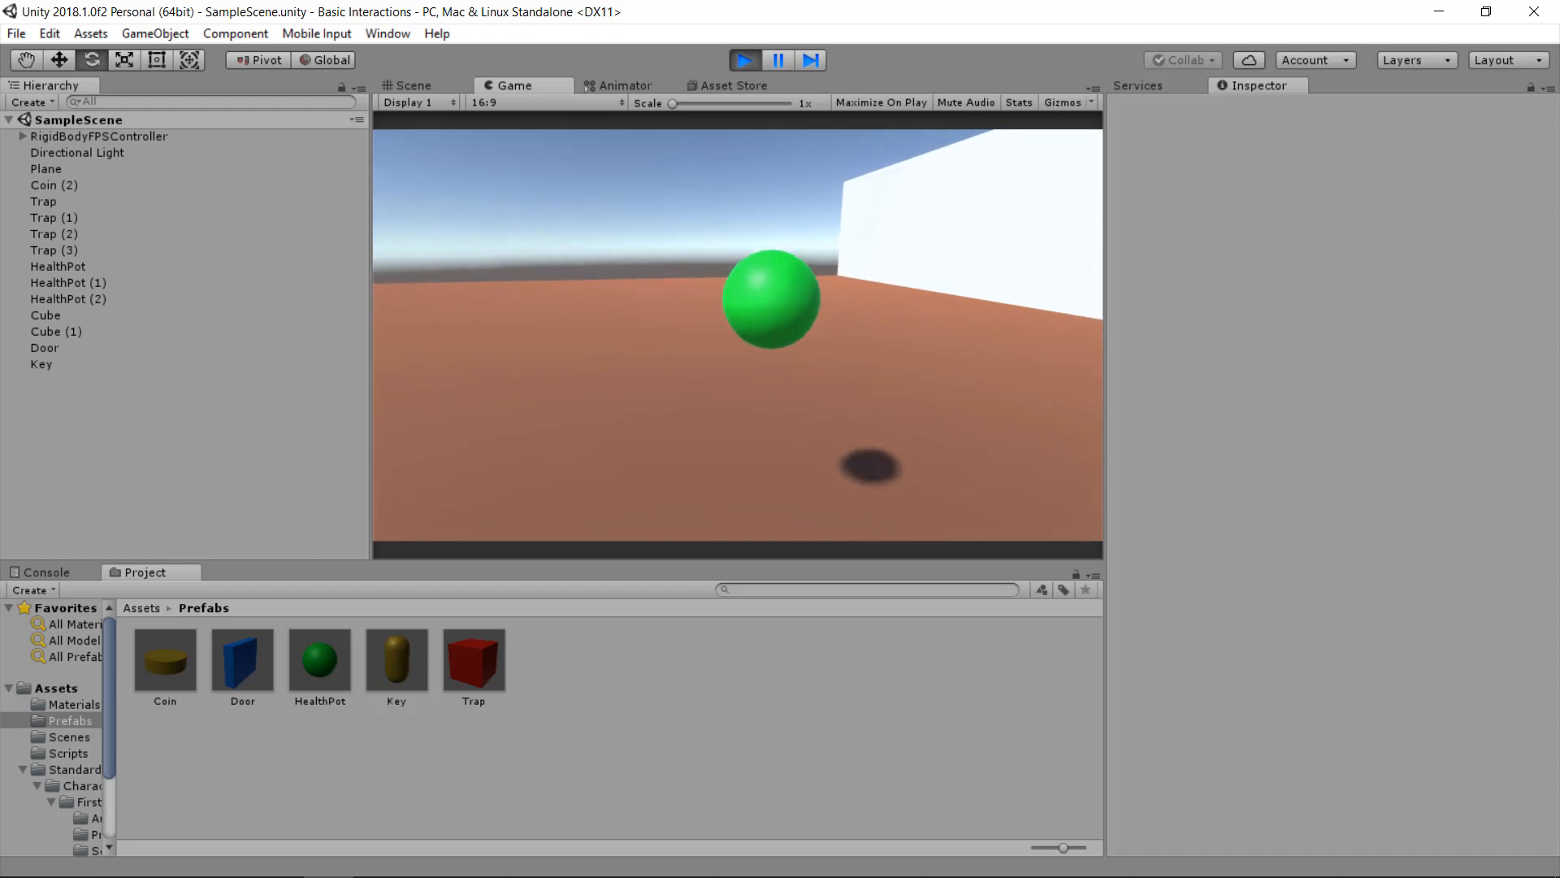
pyautogui.press('w')
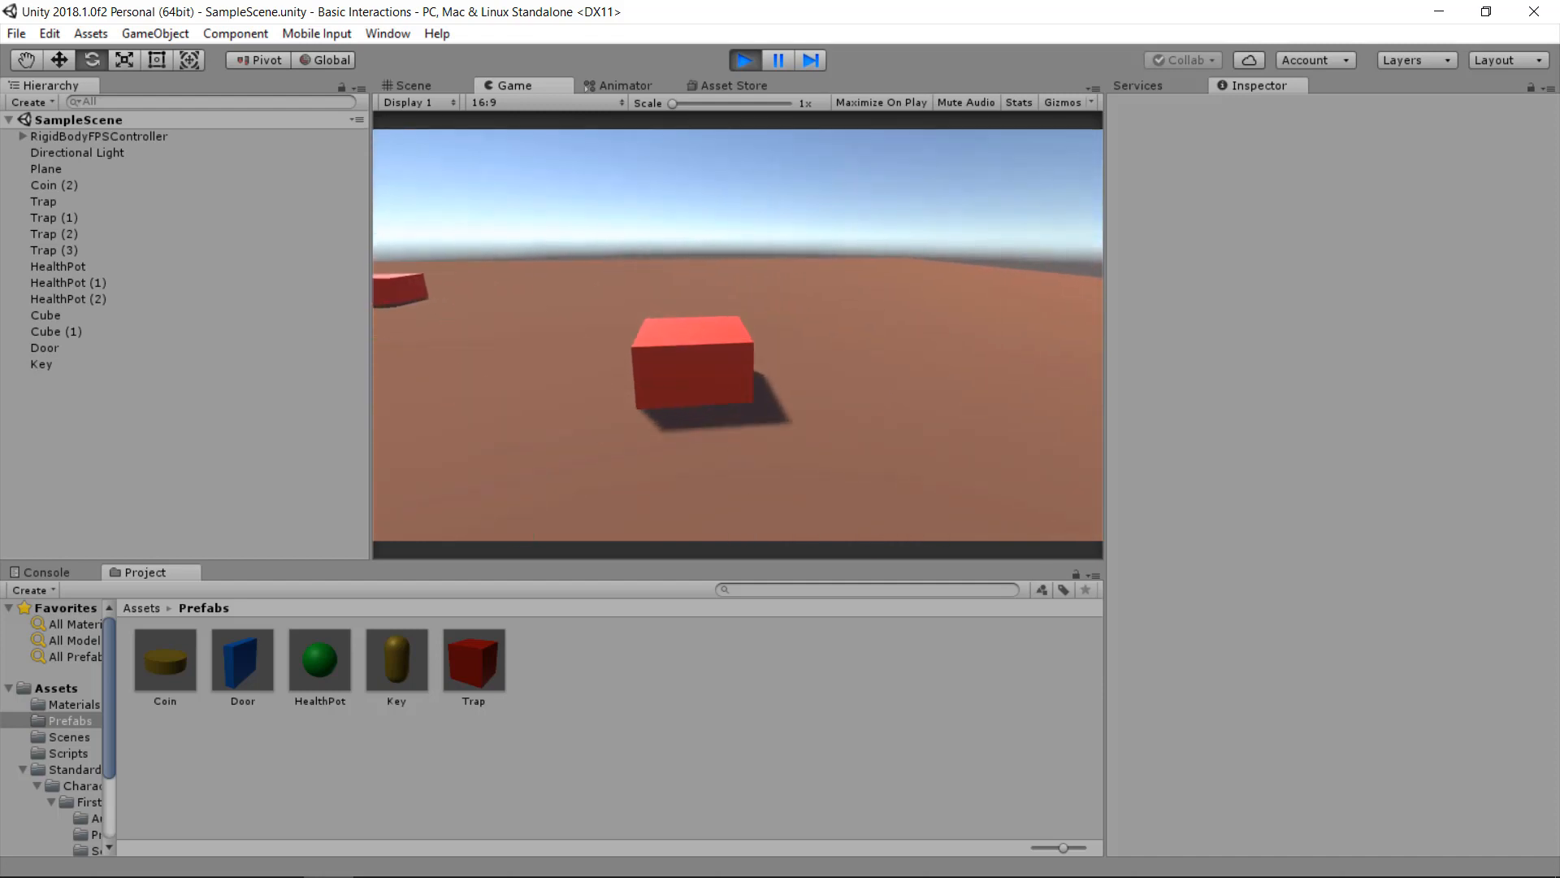
pyautogui.press('w')
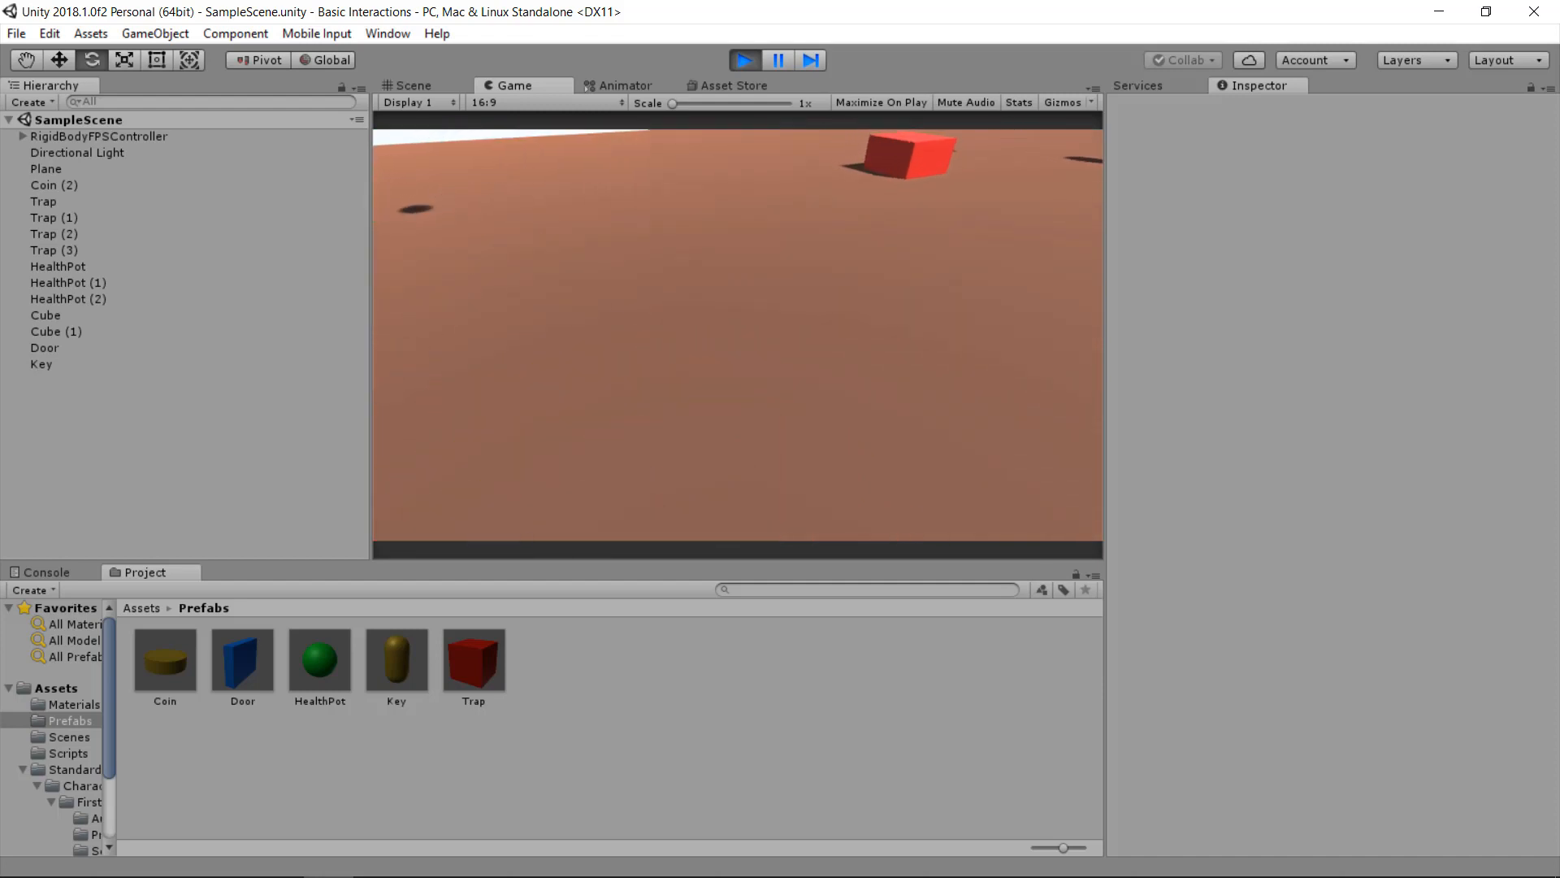
pyautogui.press('w')
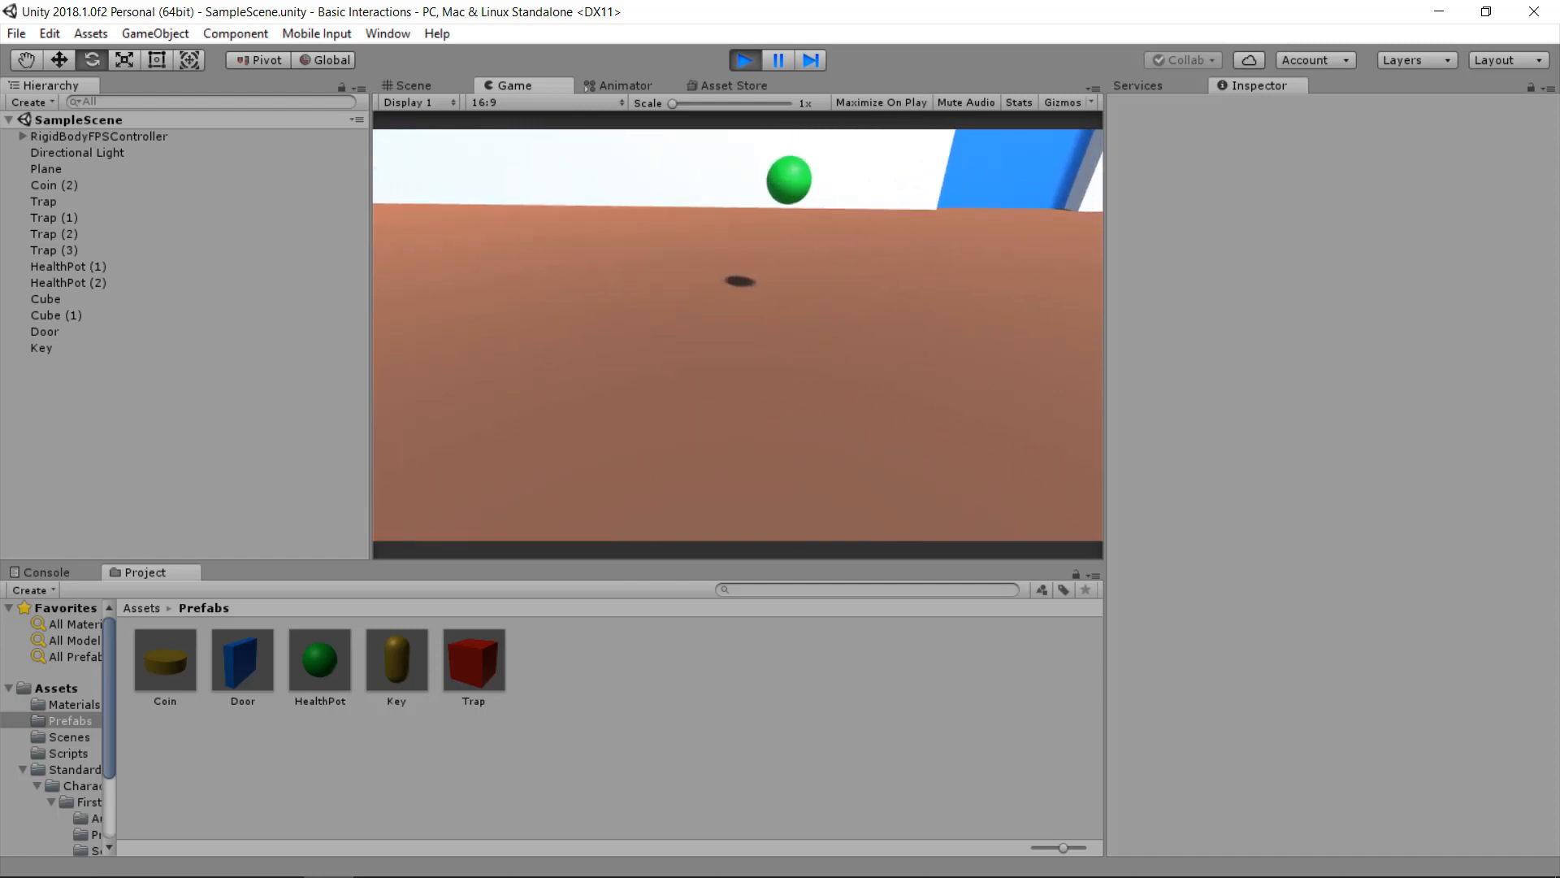
pyautogui.press('w')
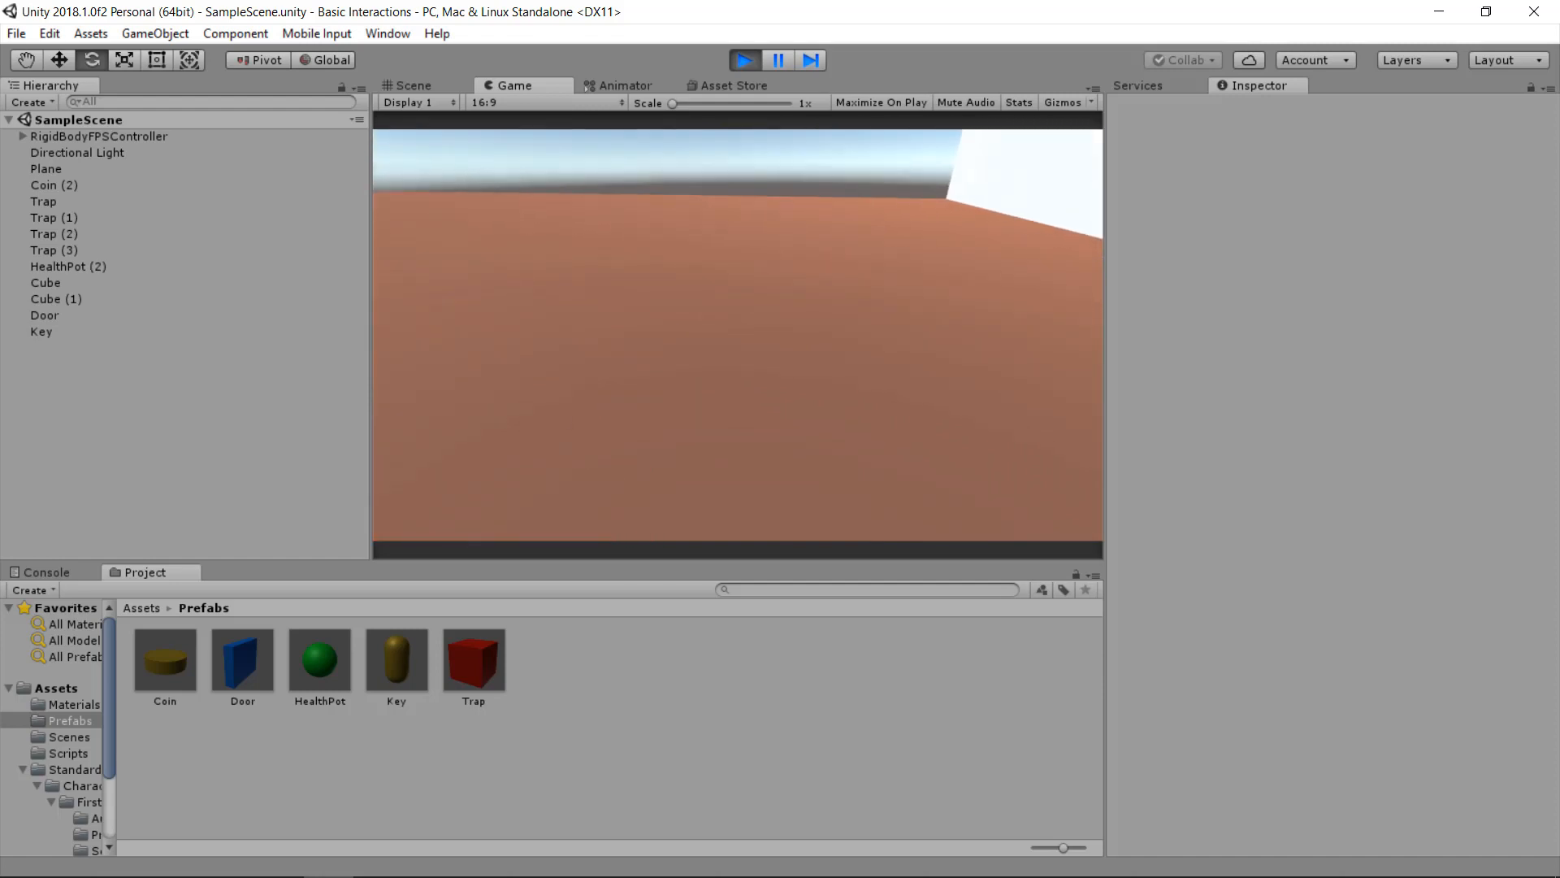
pyautogui.press('w')
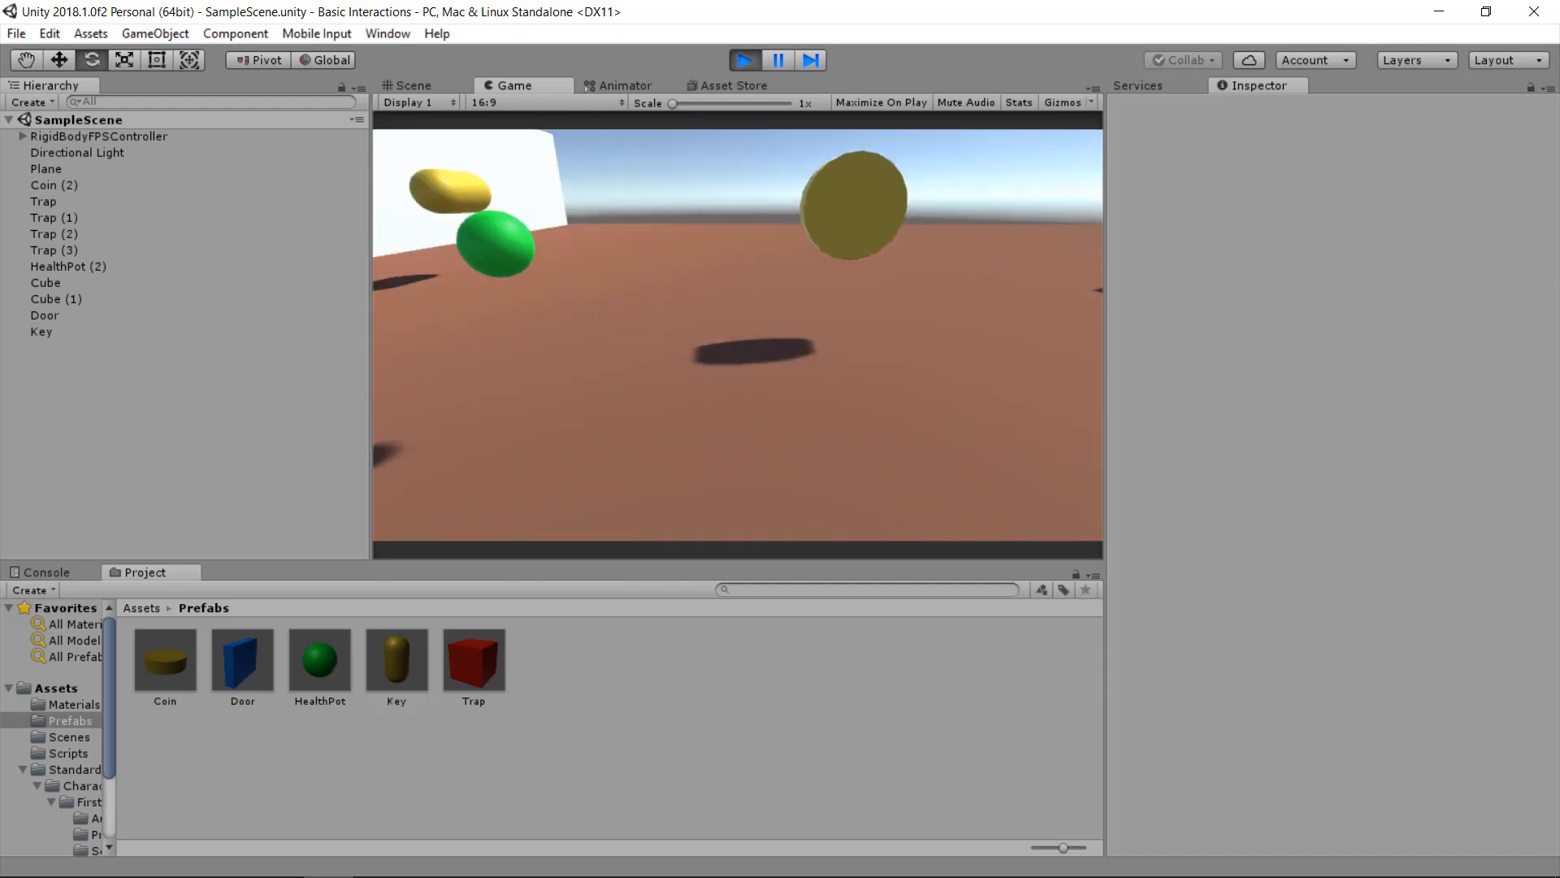
pyautogui.press('w')
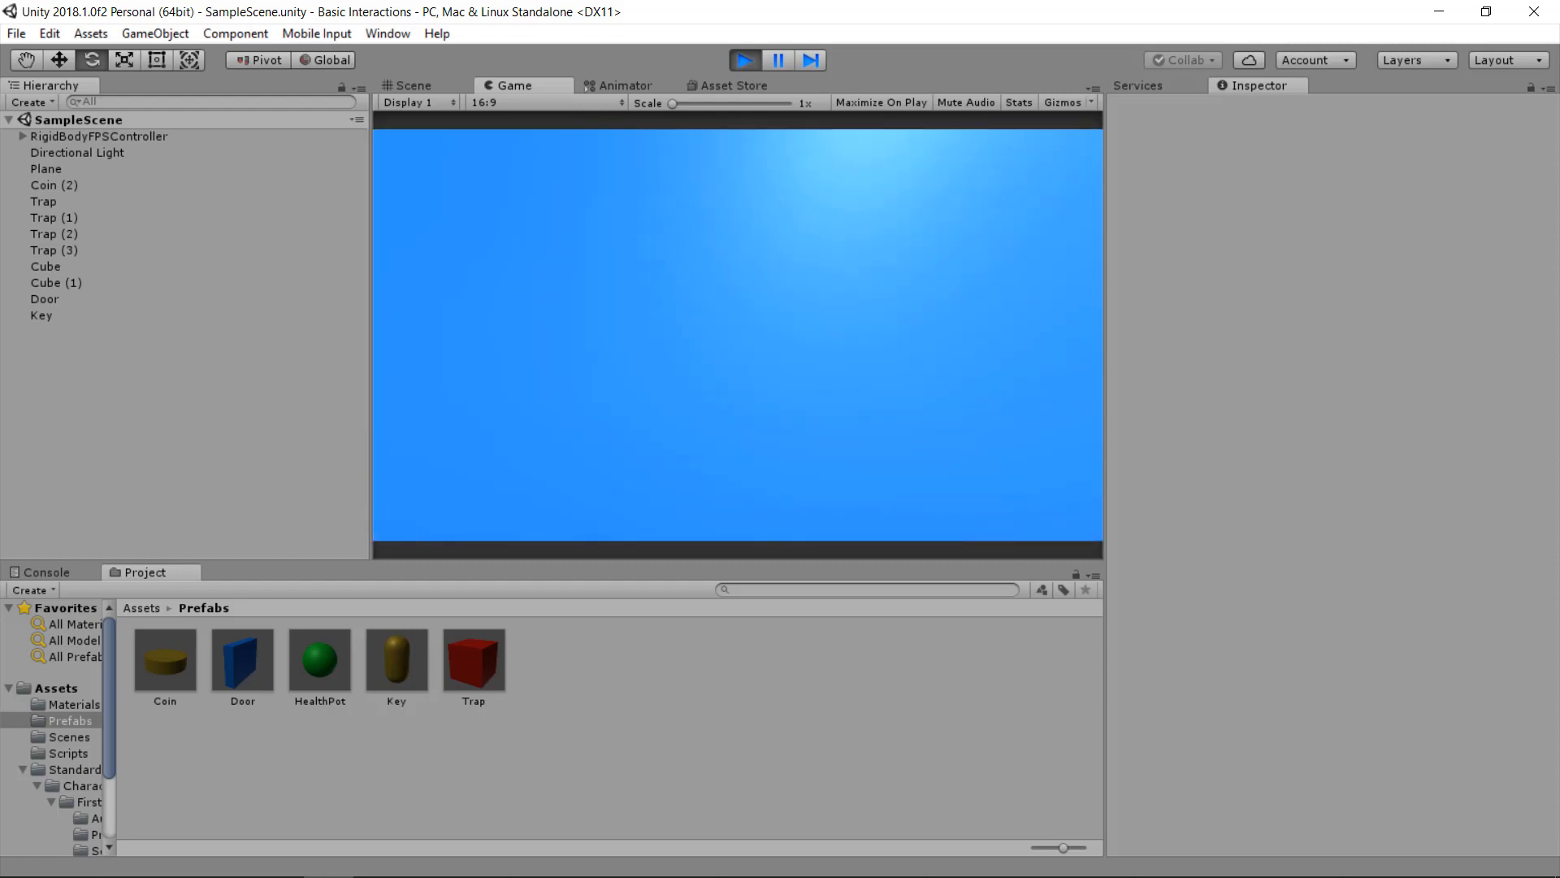
pyautogui.press('w')
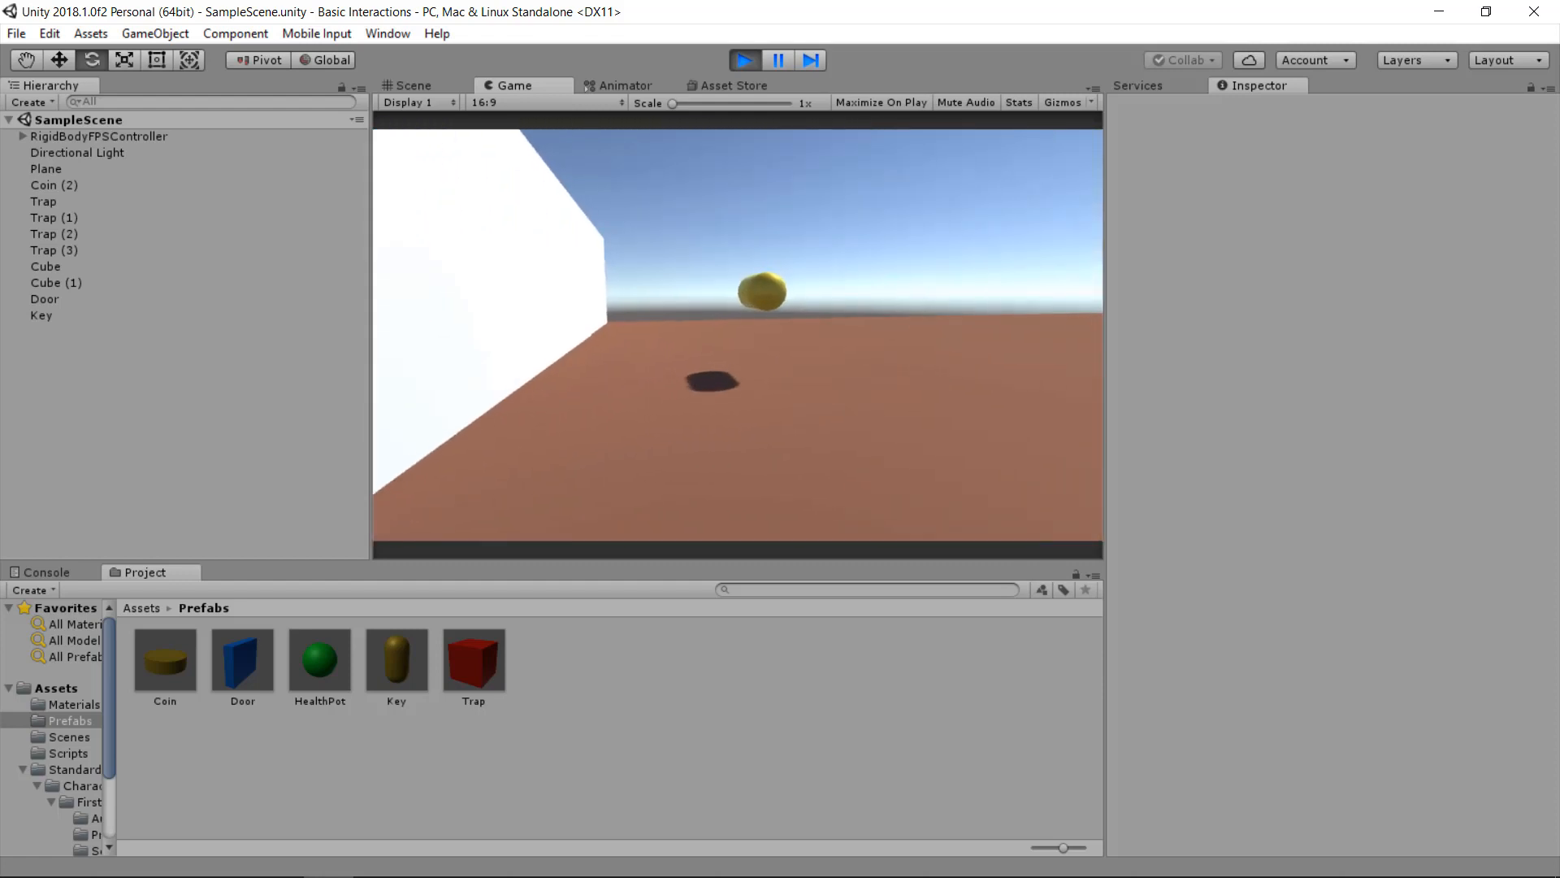
pyautogui.press('w')
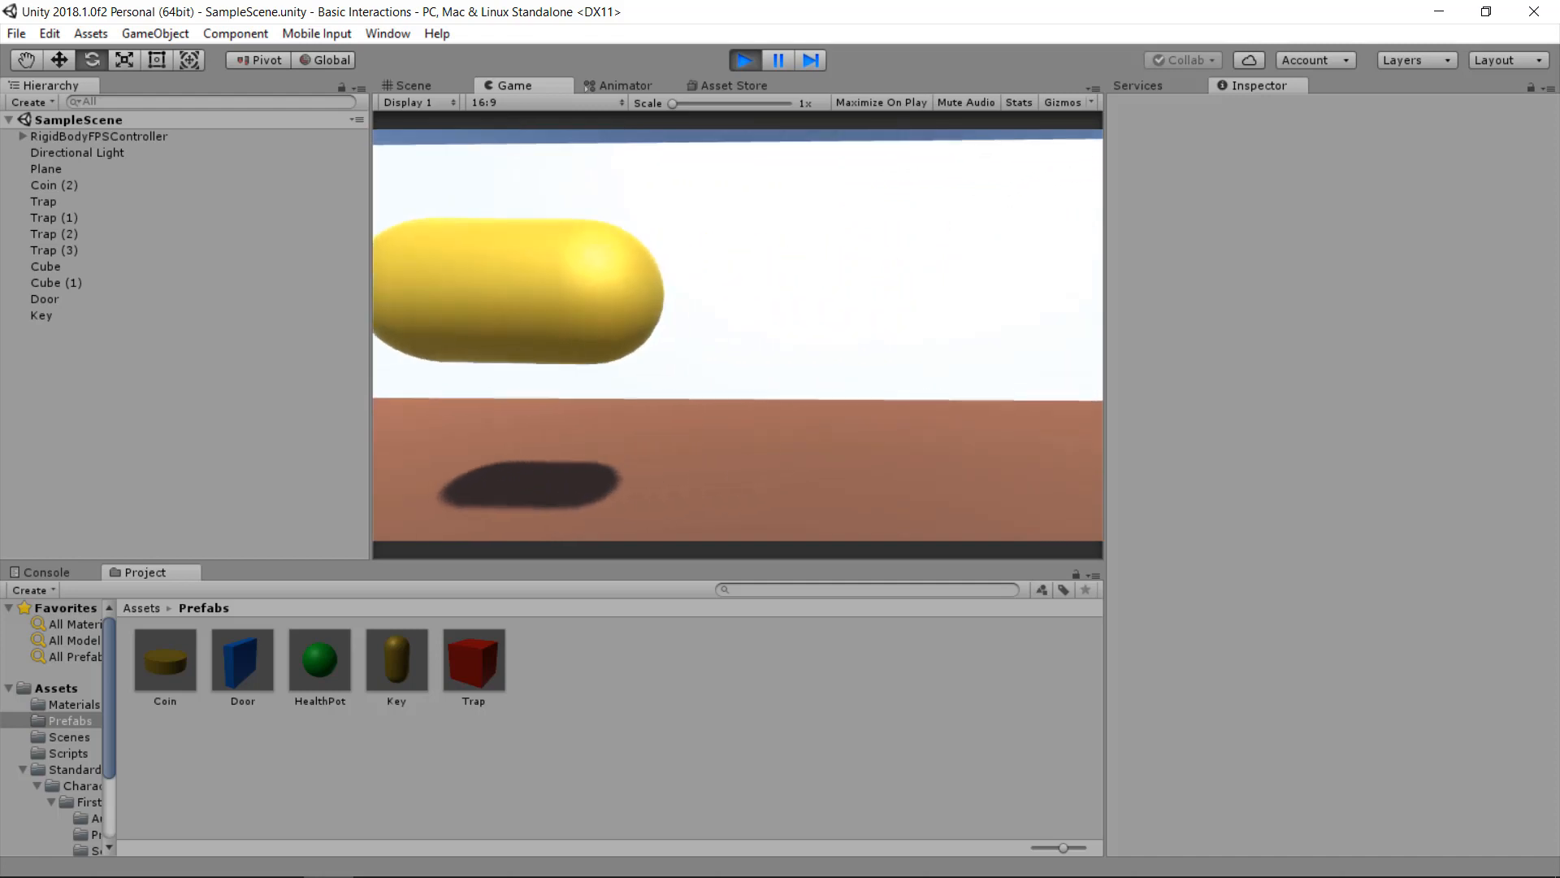
pyautogui.press('w')
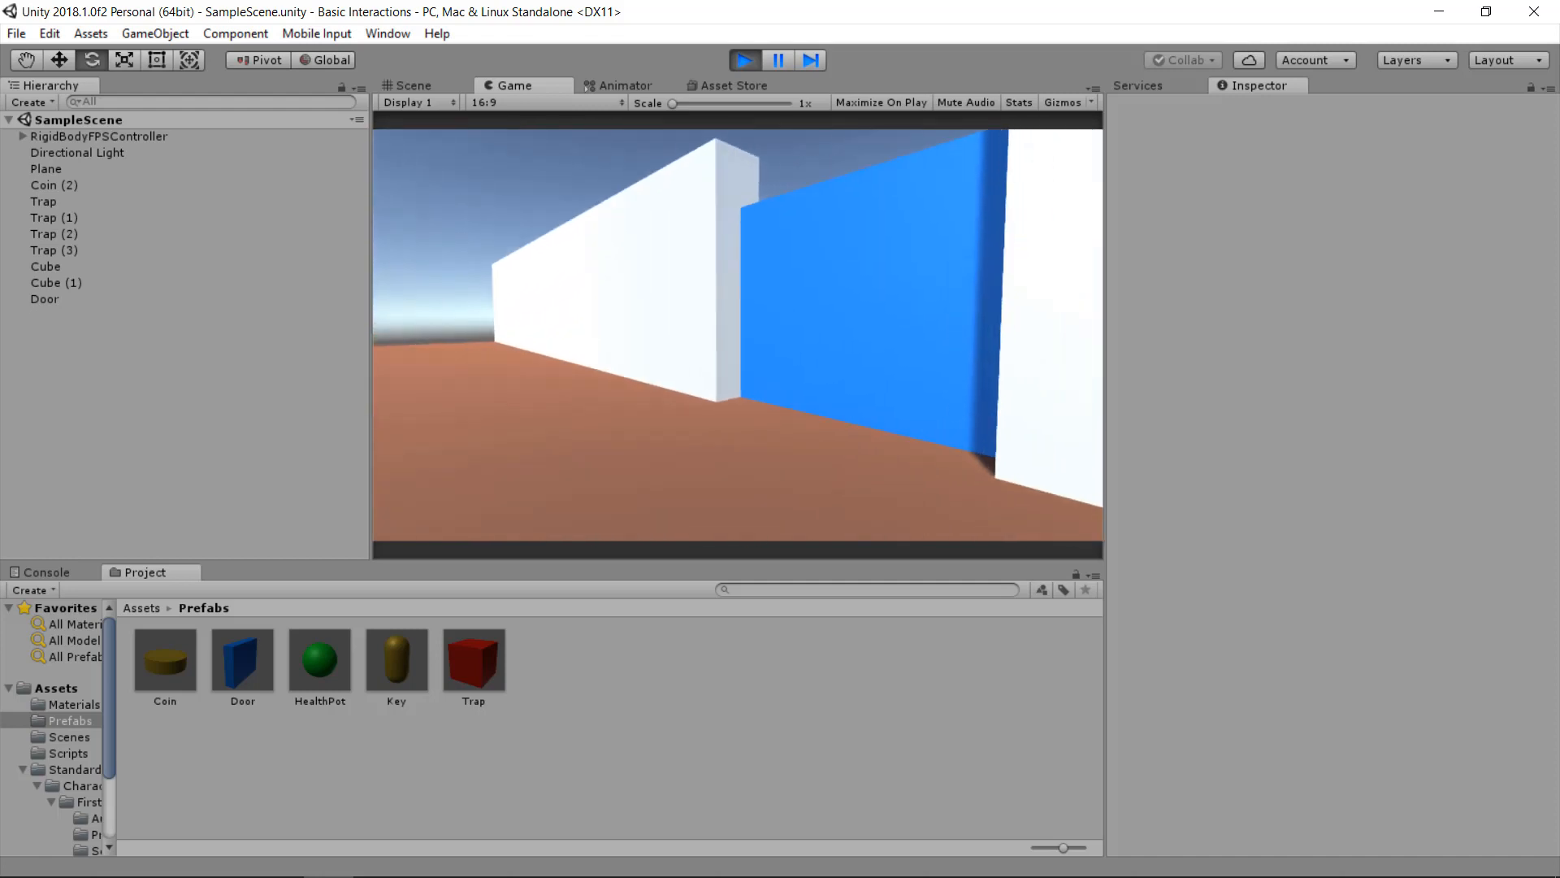
pyautogui.press('w')
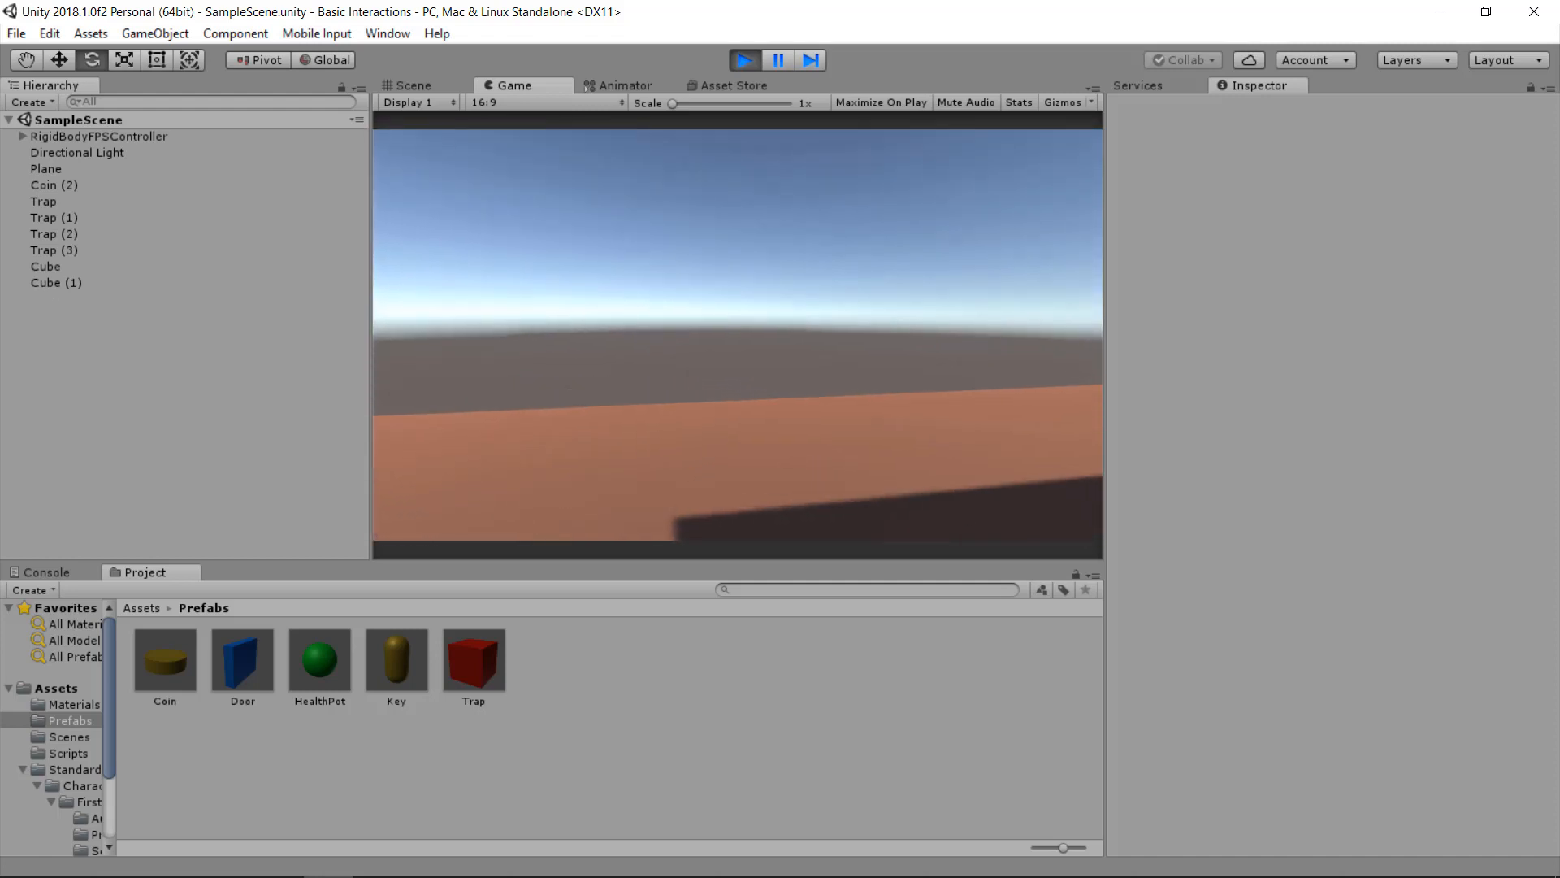
pyautogui.click(745, 60)
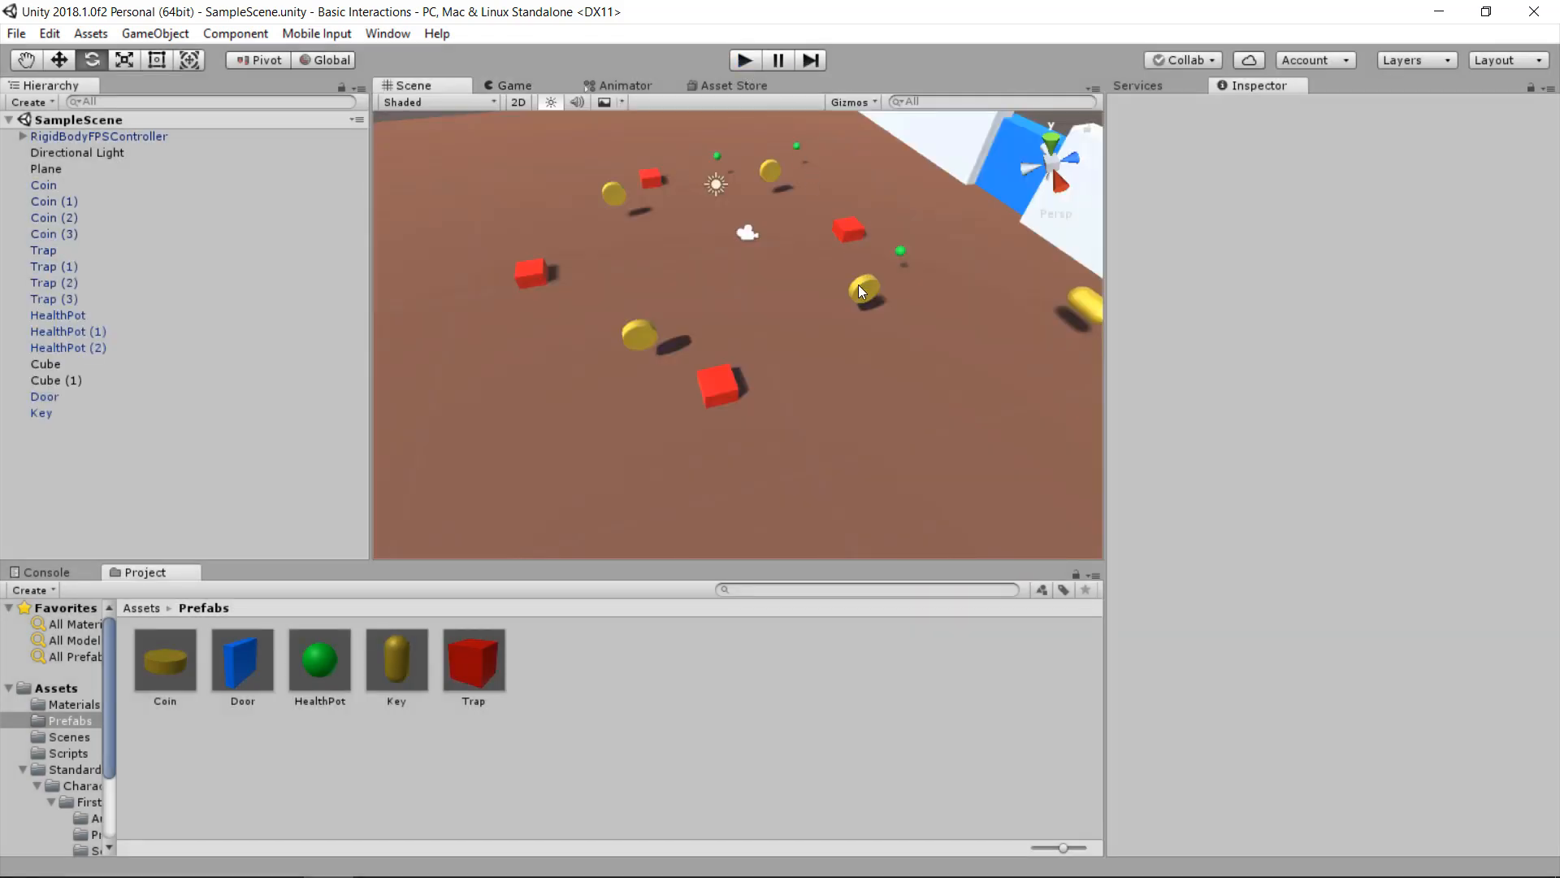
# - Create a folder named Animations in the project's Assets folder
pyautogui.click(140, 607)
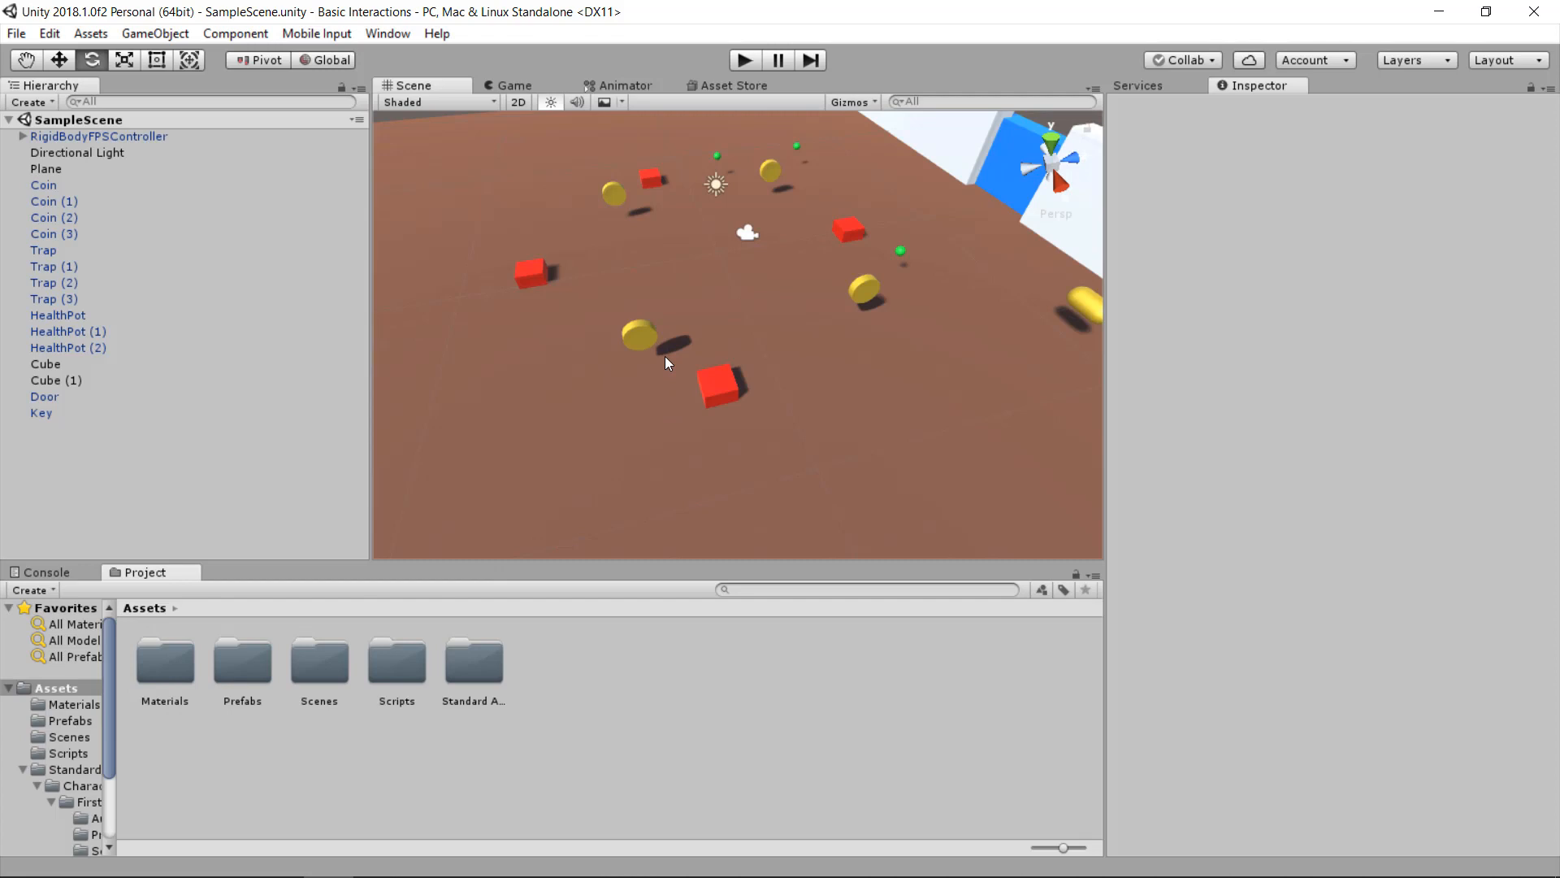
pyautogui.keyDown('alt'); pyautogui.moveTo(630, 407); pyautogui.dragTo(691, 323); pyautogui.keyUp('alt')
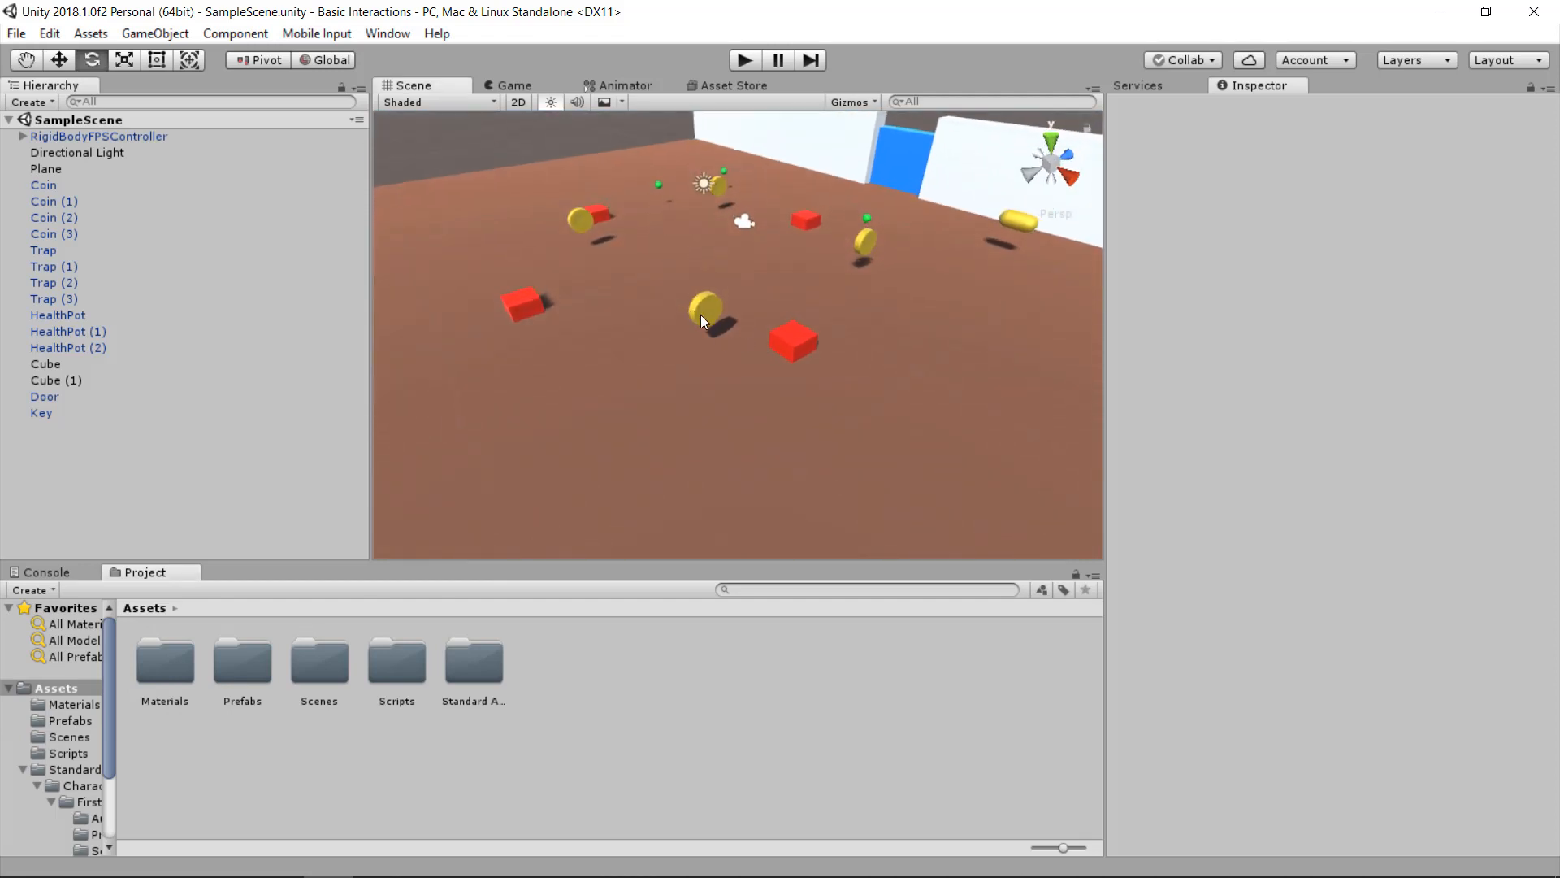
pyautogui.click(700, 315)
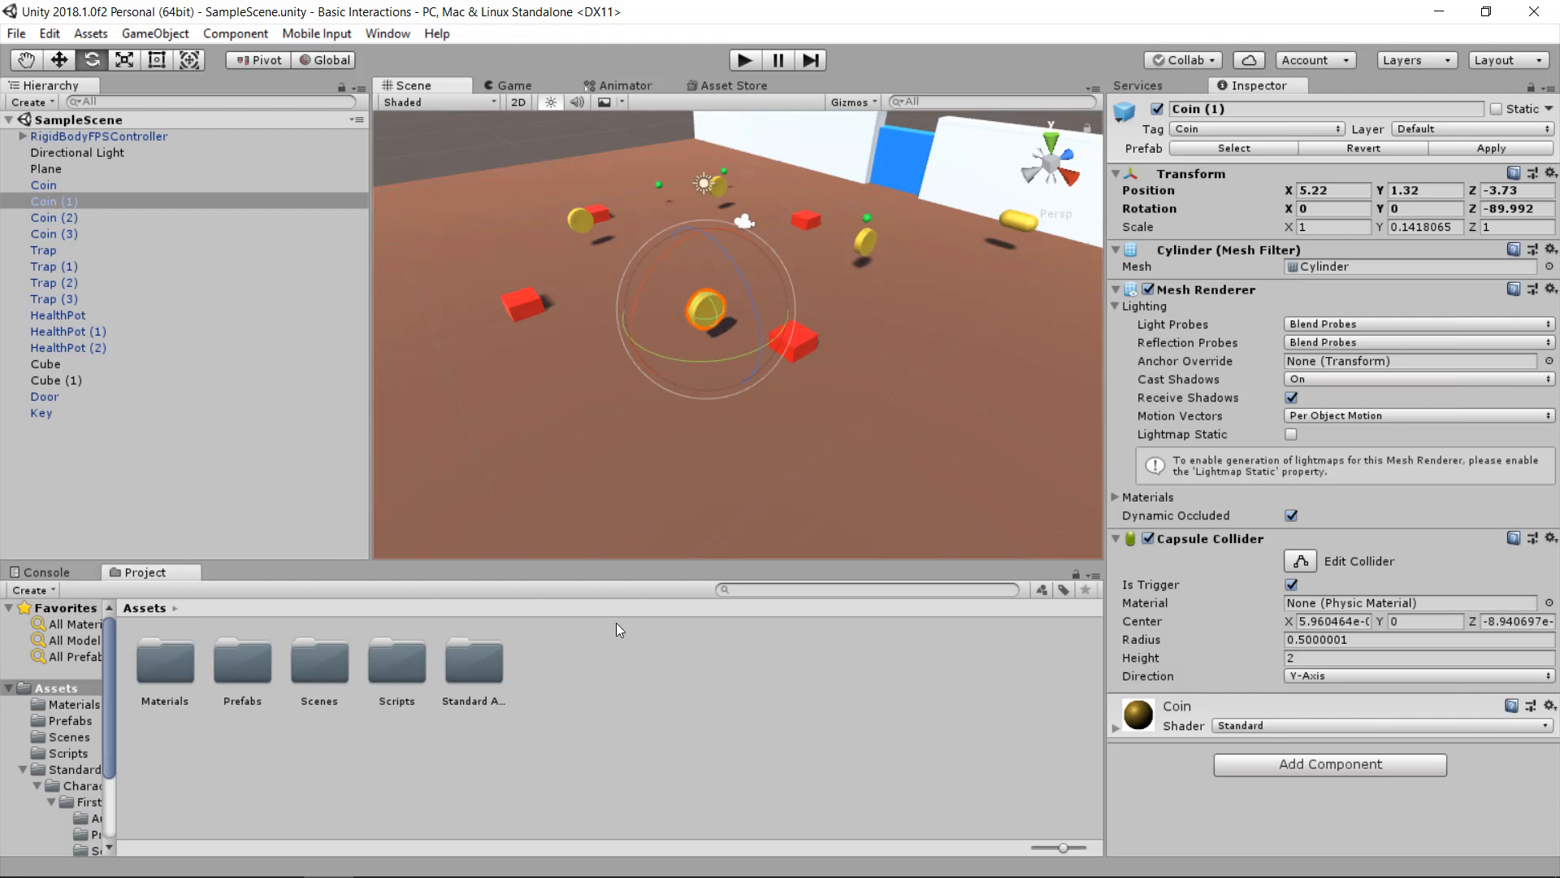
pyautogui.rightClick(581, 689)
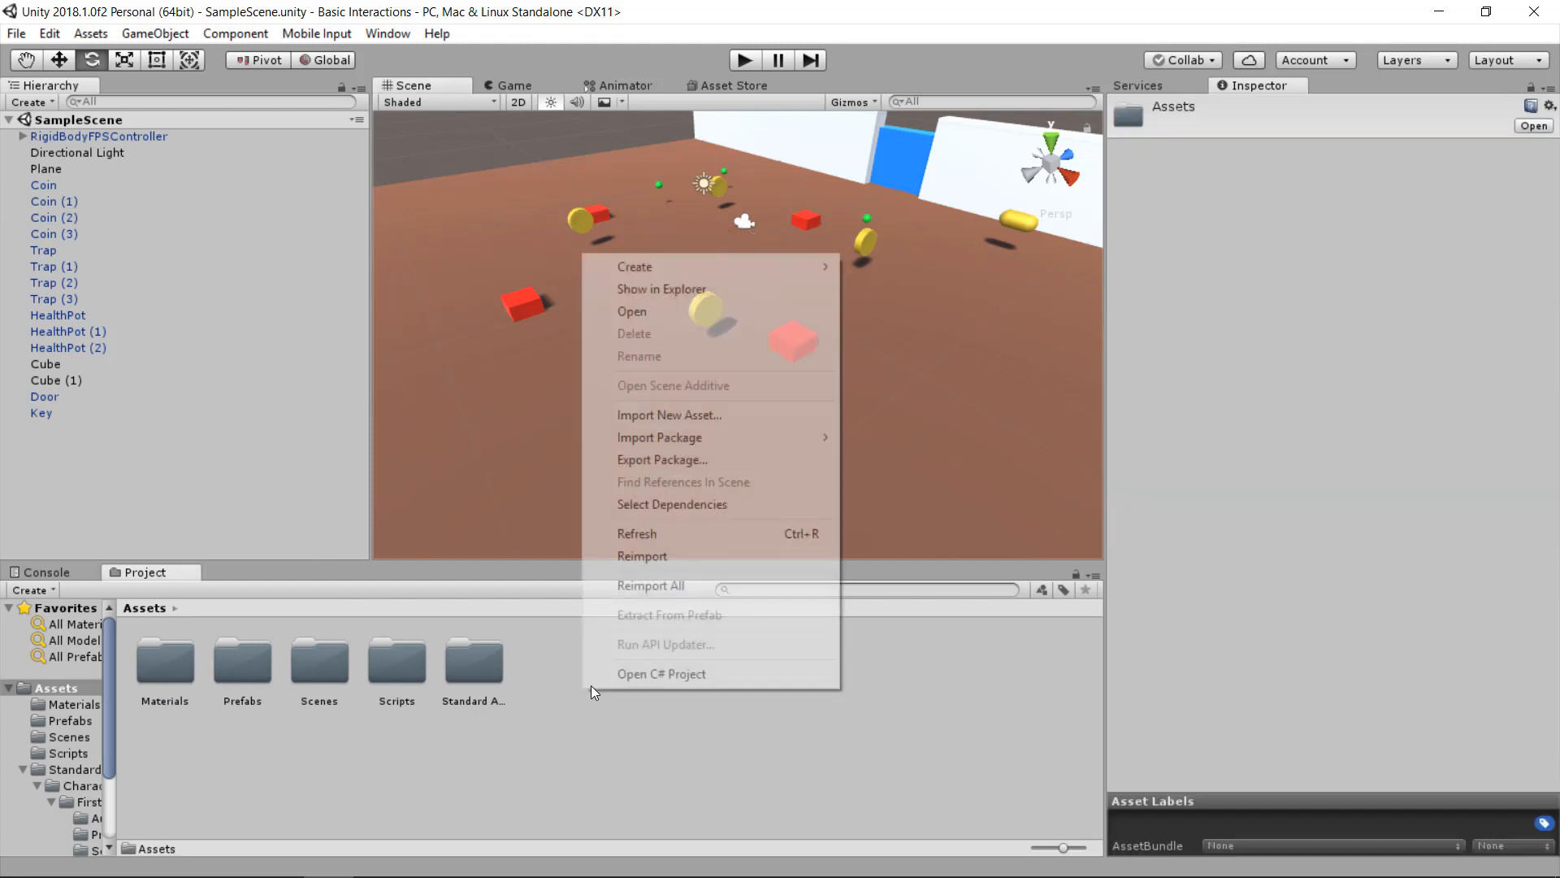
pyautogui.moveTo(738, 264)
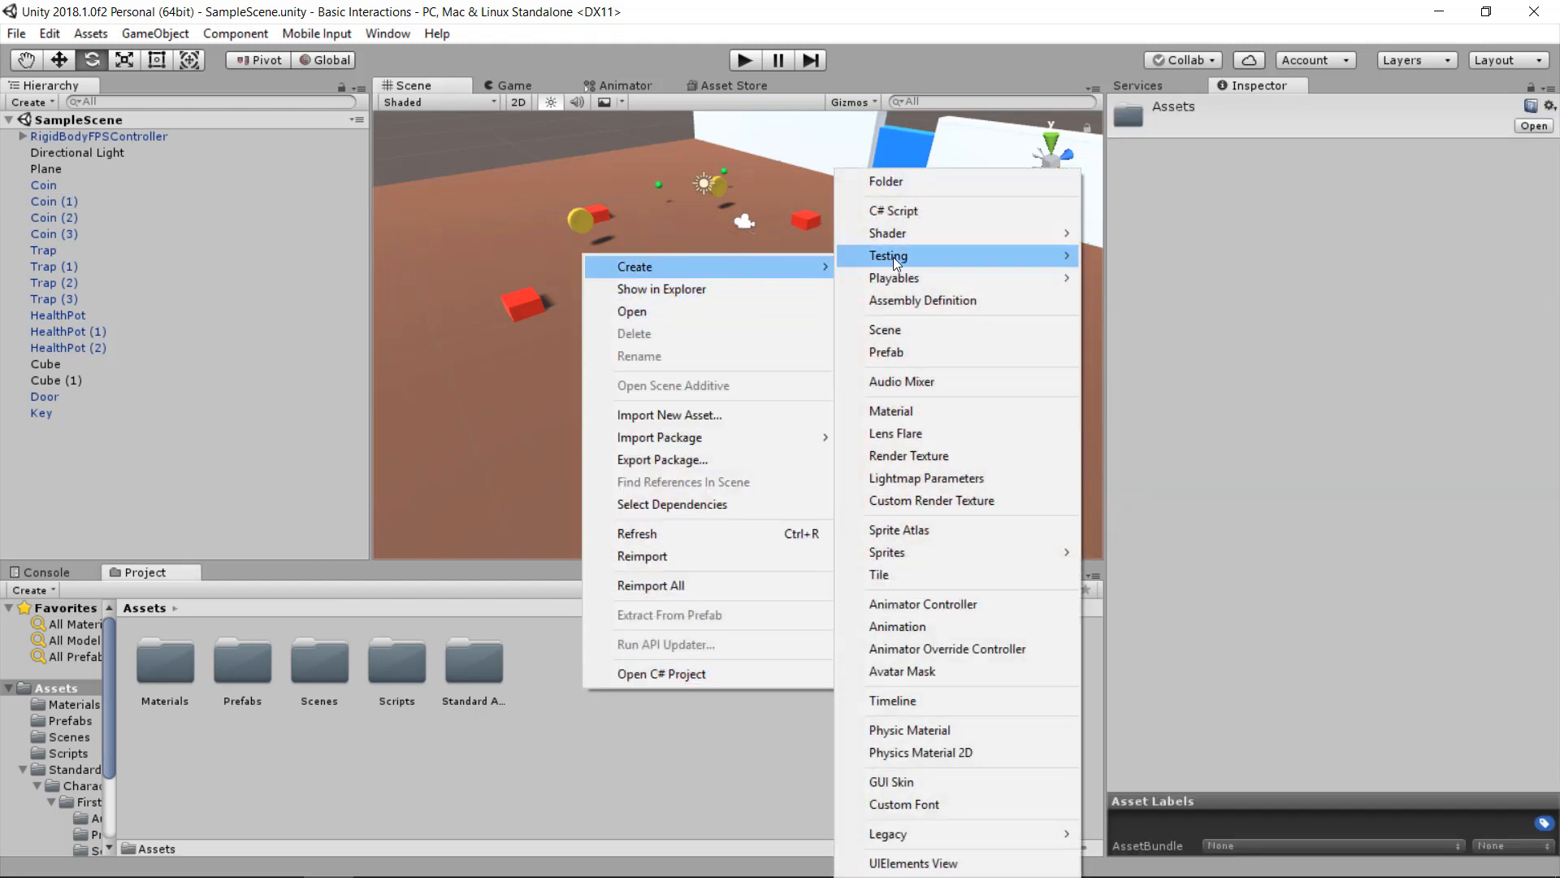
pyautogui.click(912, 182)
pyautogui.write('Animations')
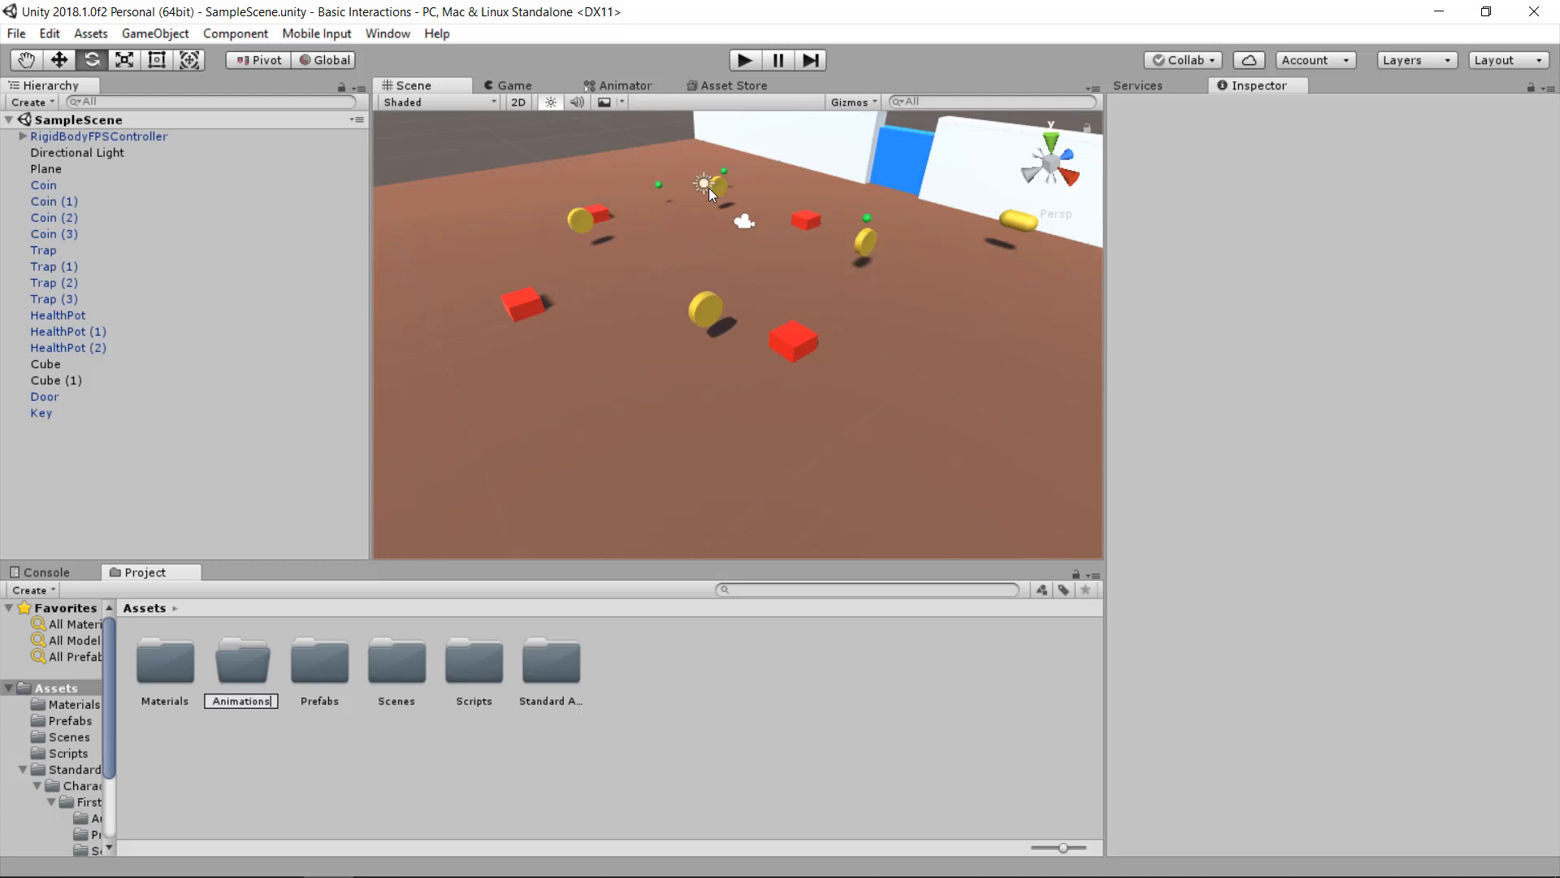
pyautogui.press('Return')
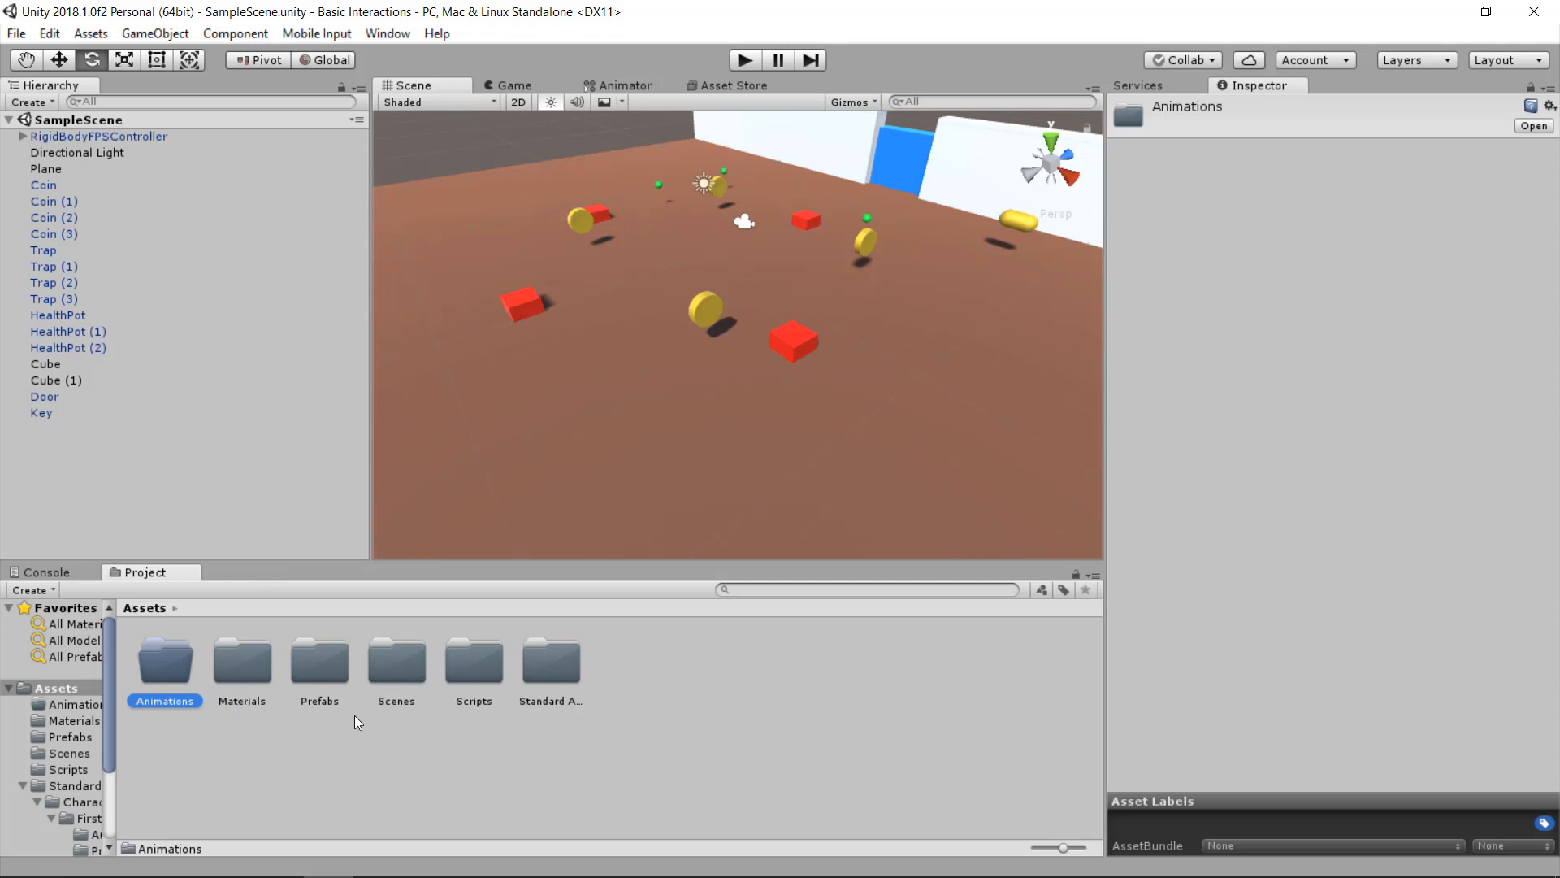
# - Create an animation clip named Spin inside the Animations folder
pyautogui.doubleClick(162, 676)
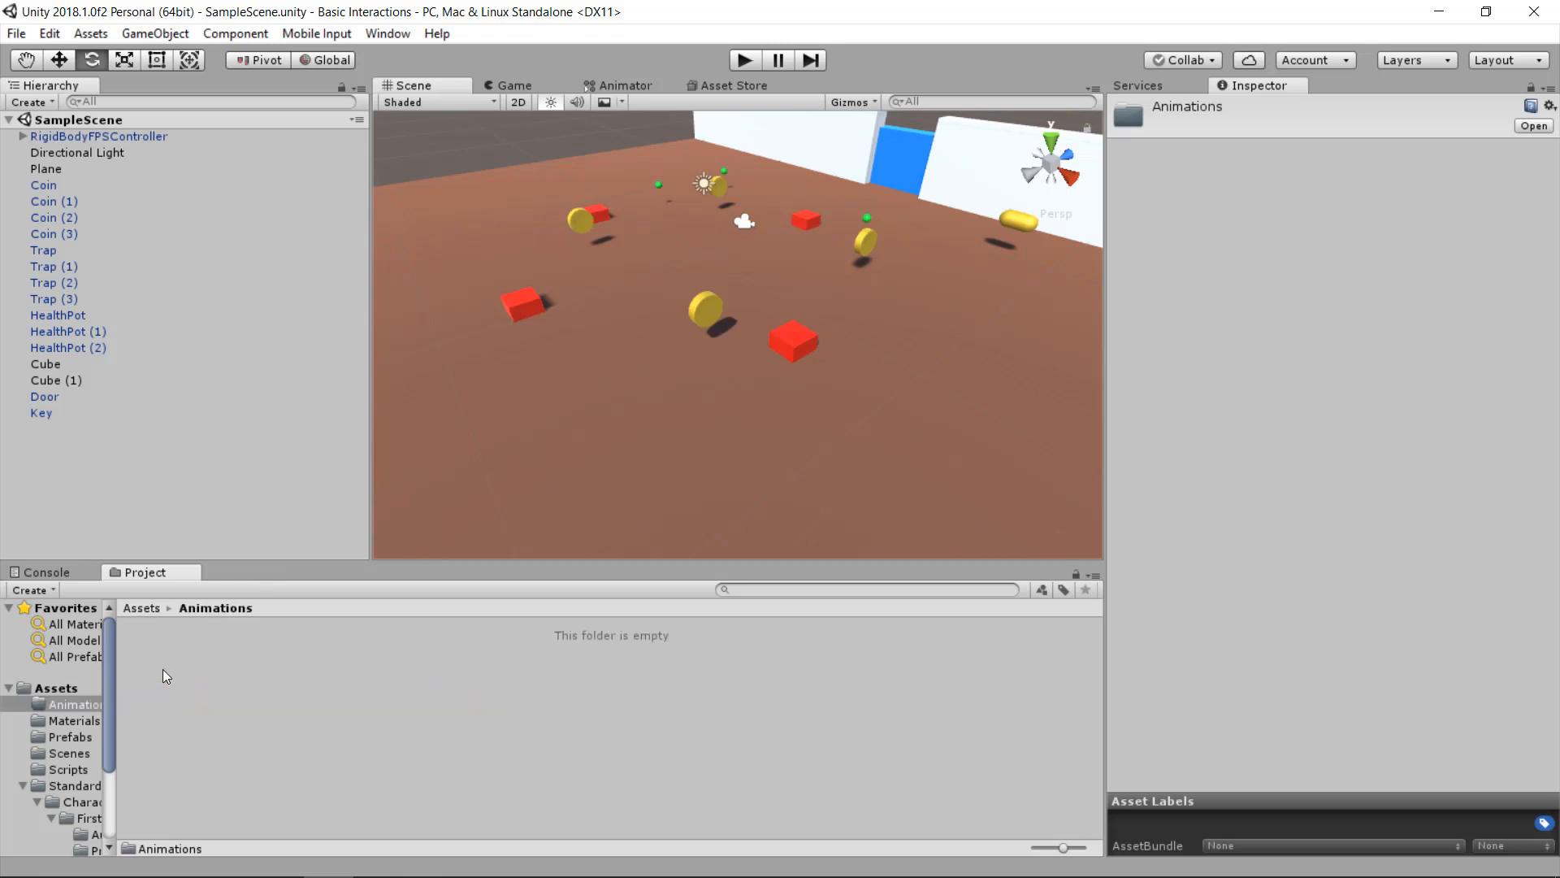
pyautogui.rightClick(218, 660)
pyautogui.moveTo(400, 236)
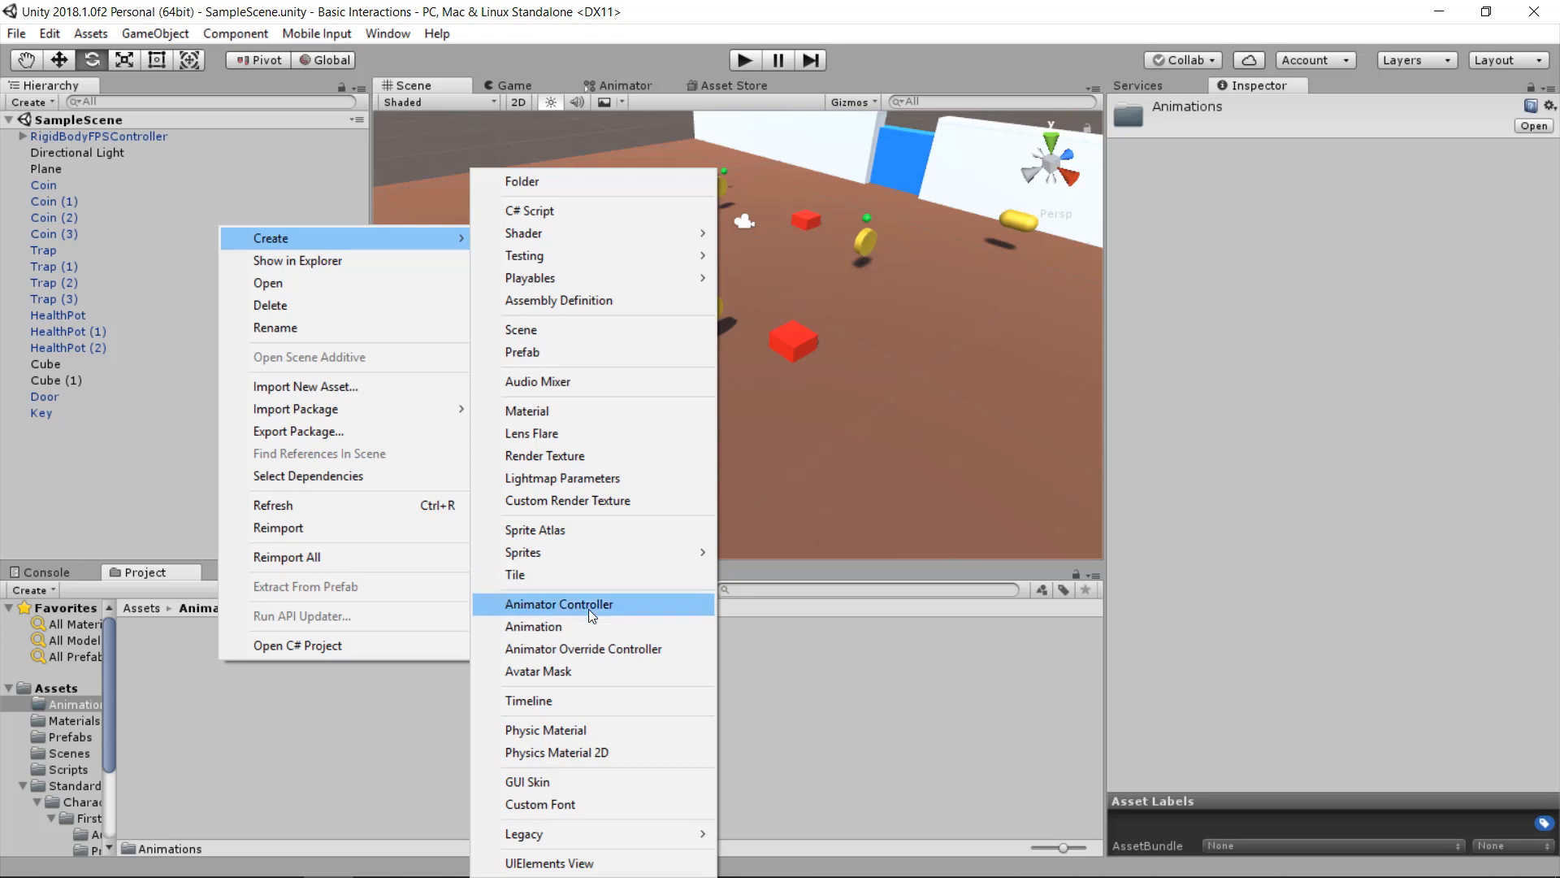
pyautogui.click(540, 627)
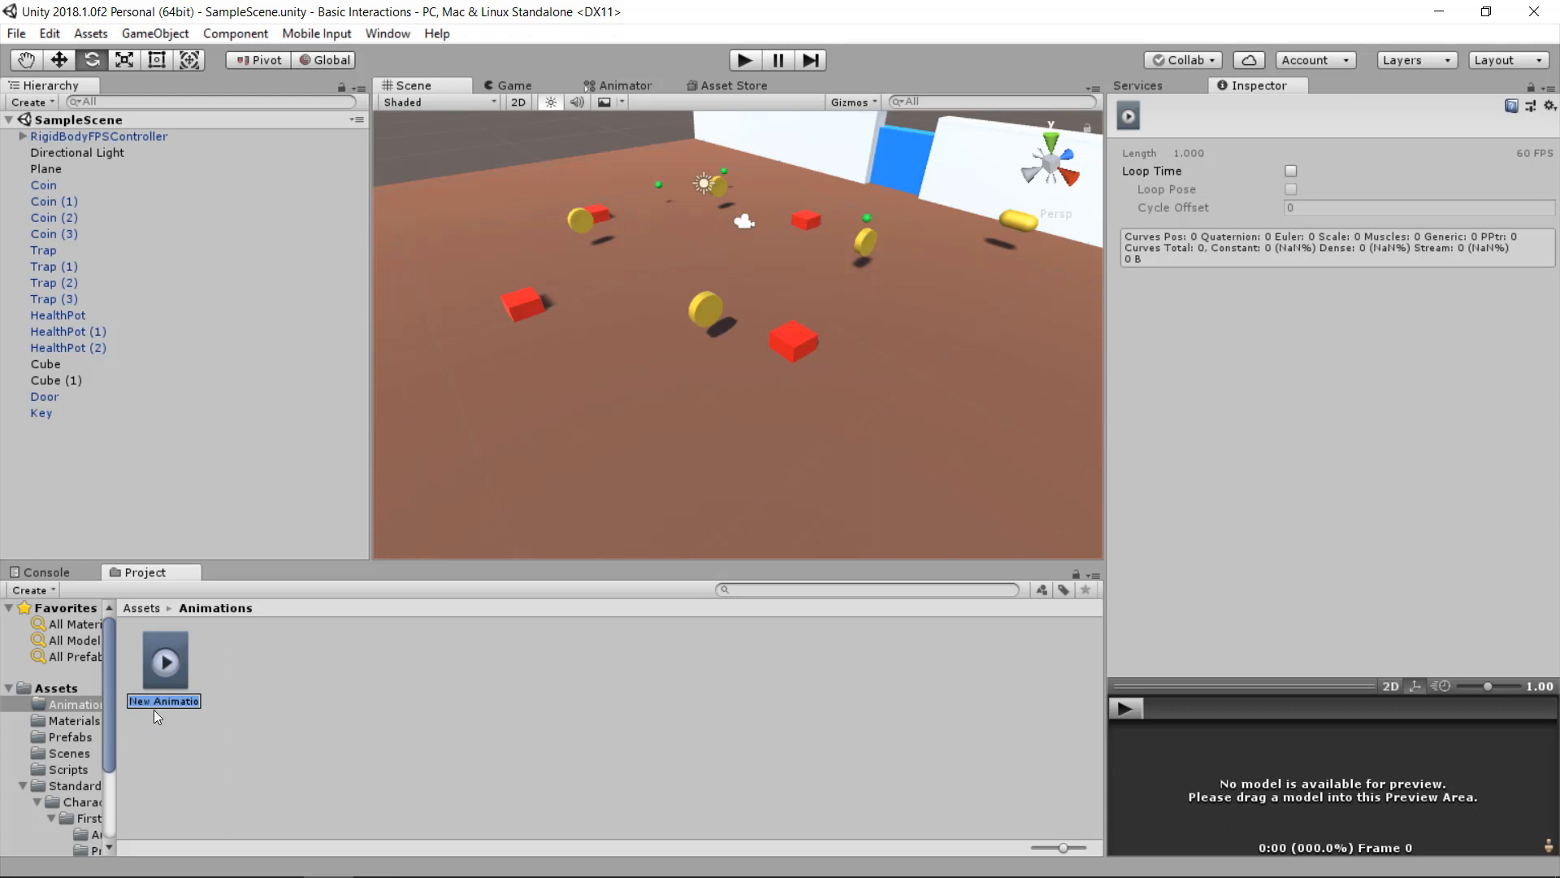
pyautogui.press('Return')
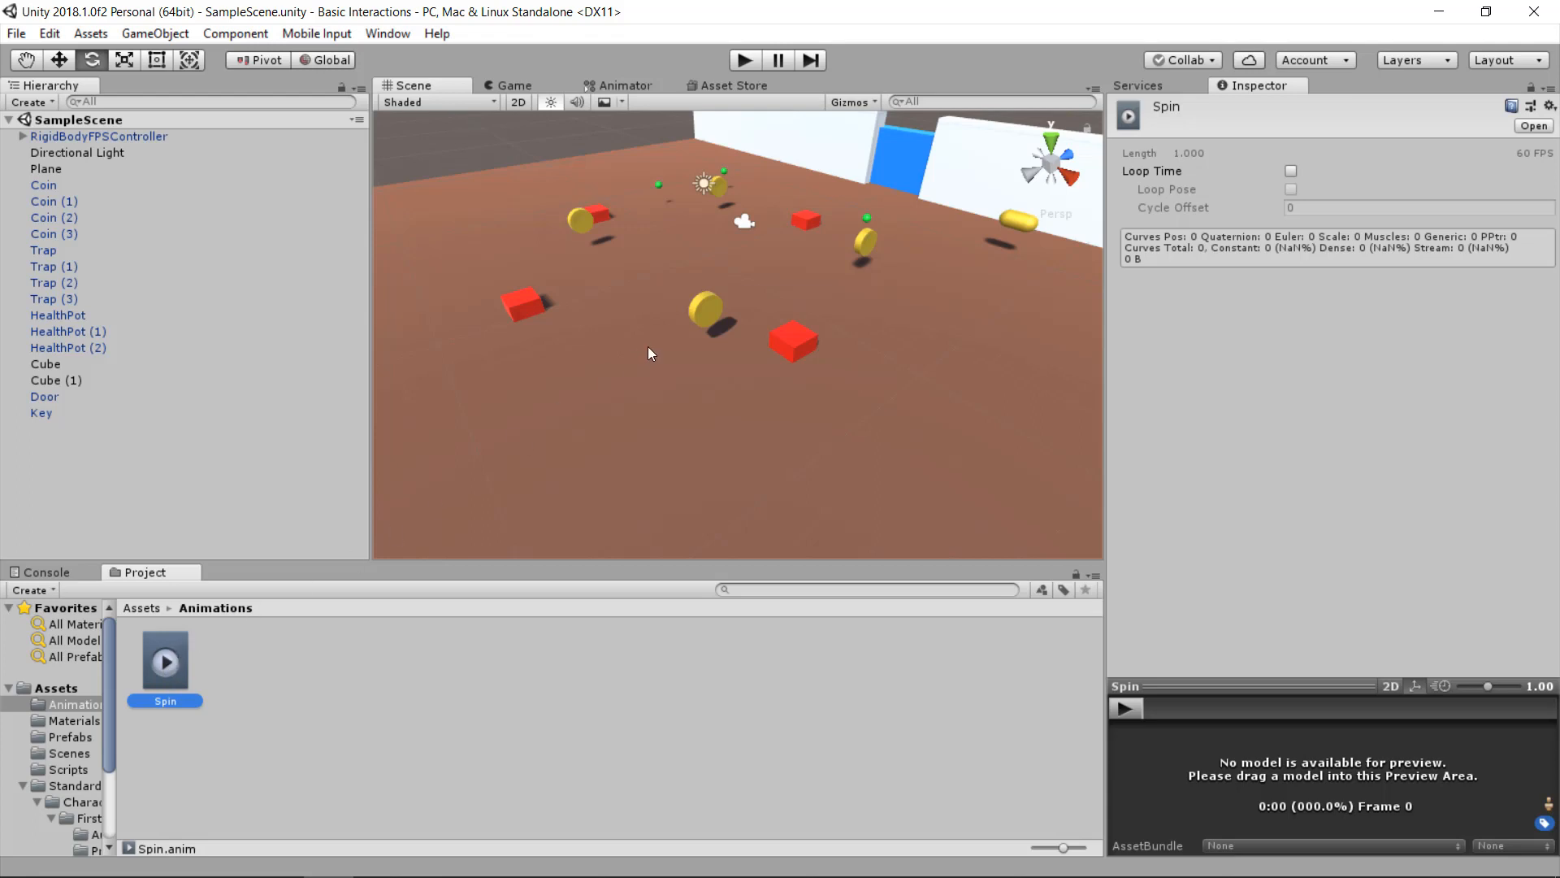
# - Attach the Spin animation clip to the Coin (1) object
pyautogui.click(711, 307)
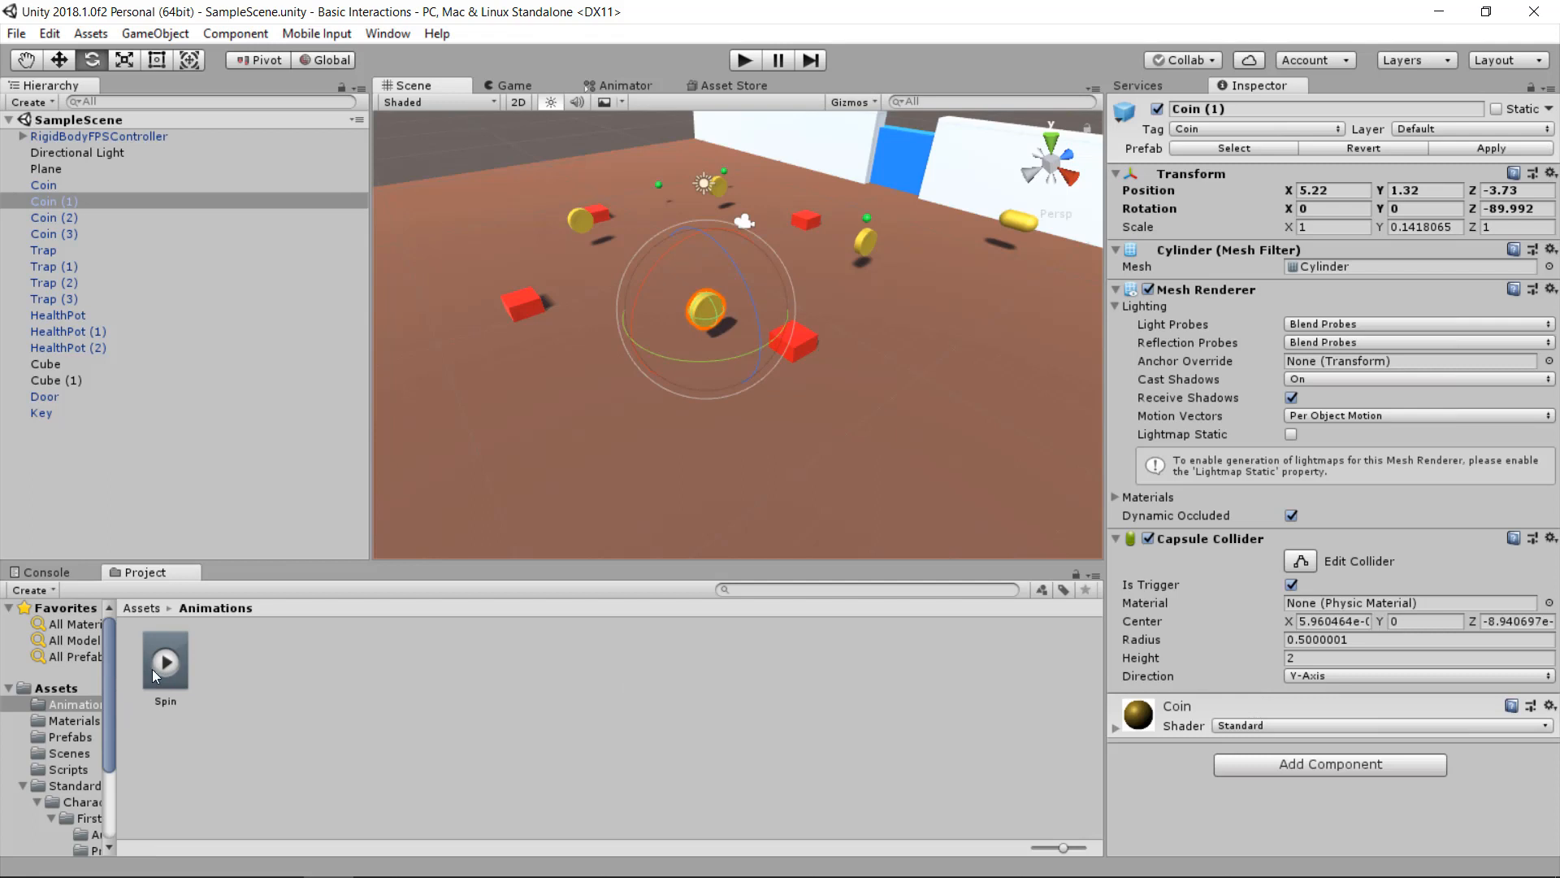
pyautogui.moveTo(153, 670); pyautogui.dragTo(1353, 788)
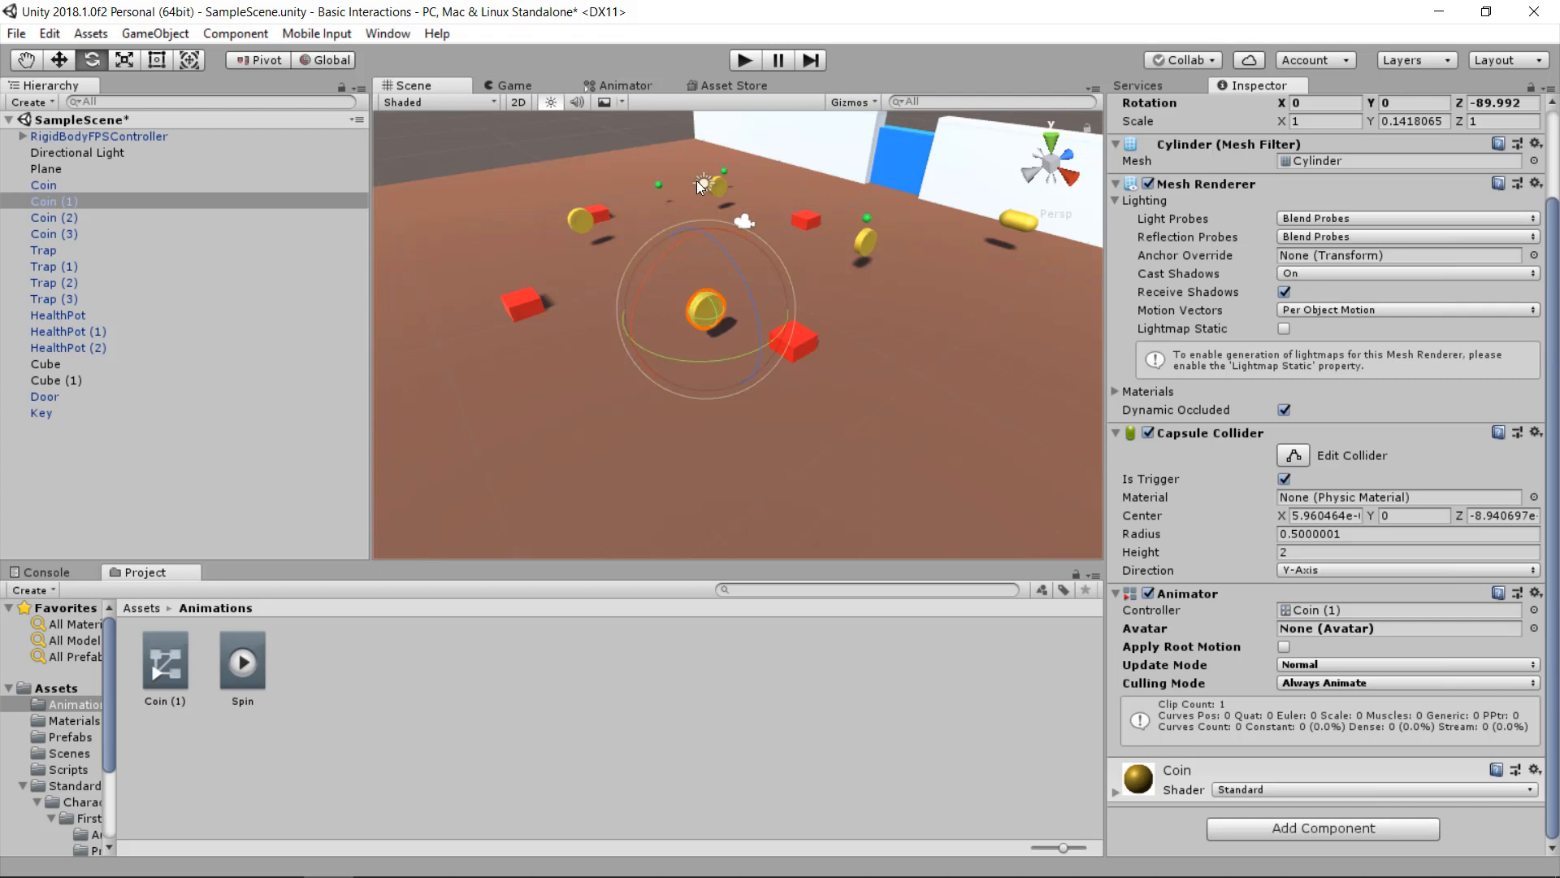
# - Move the Spin state below the Entry node in Coin (1)'s Animator graph and return to the Scene view
pyautogui.click(618, 84)
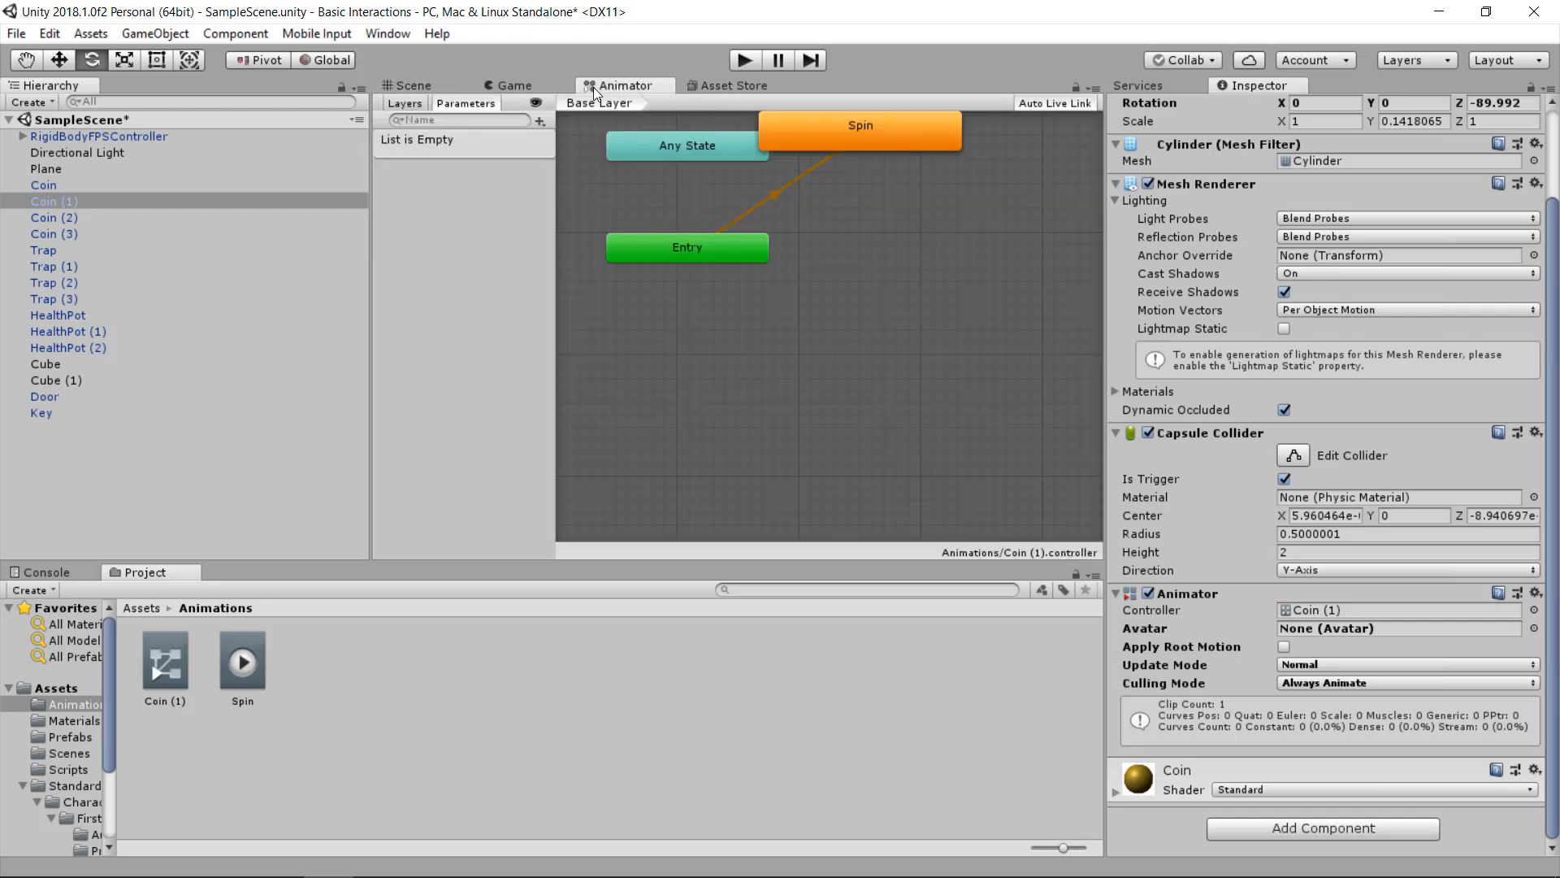
pyautogui.click(385, 34)
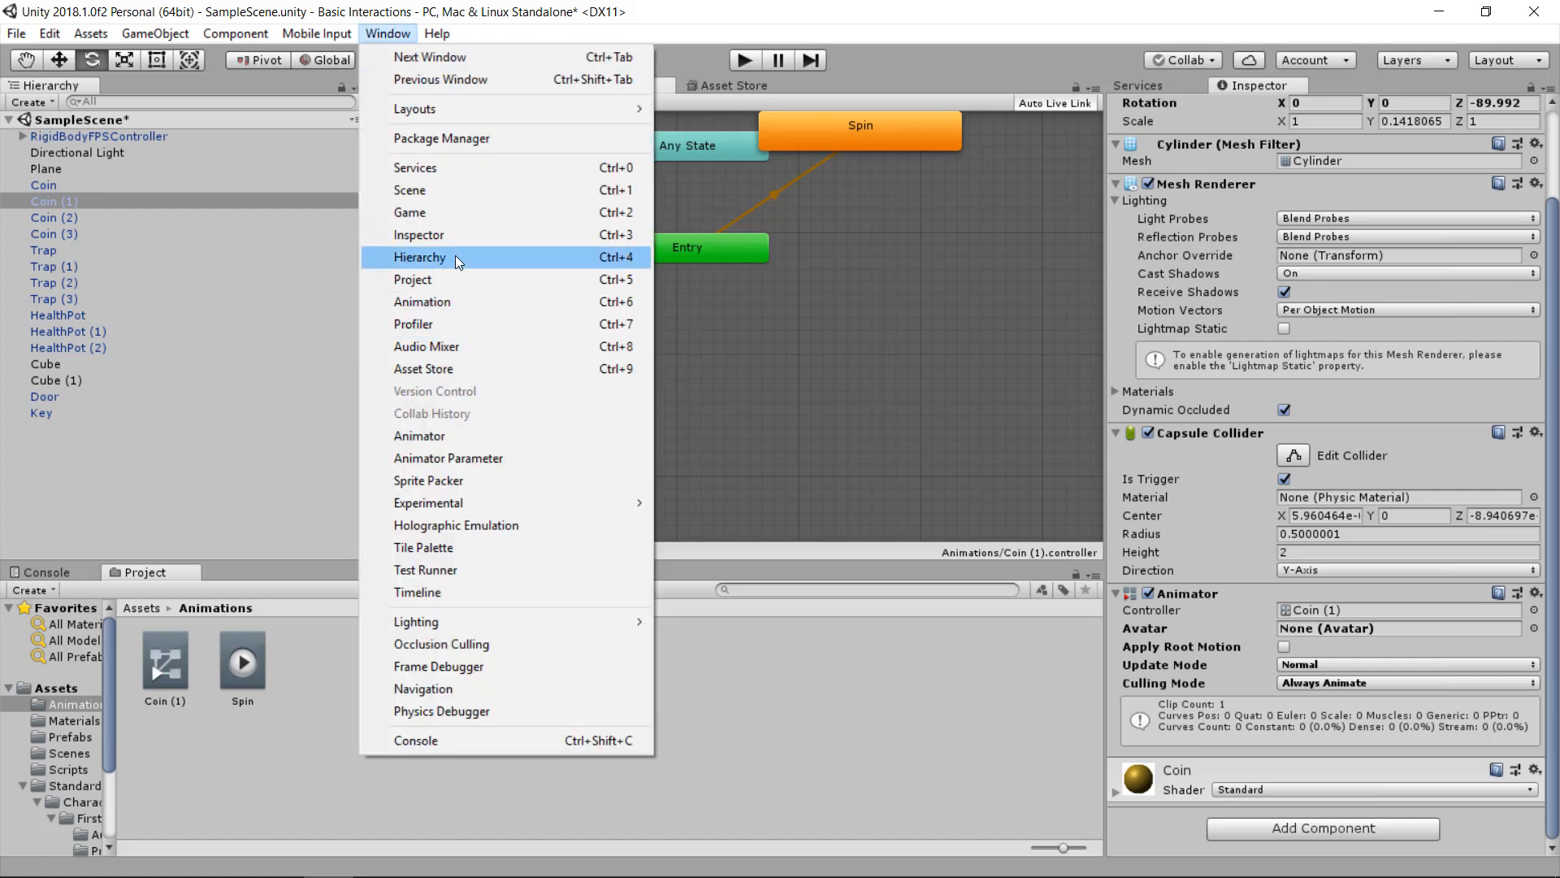
pyautogui.click(453, 436)
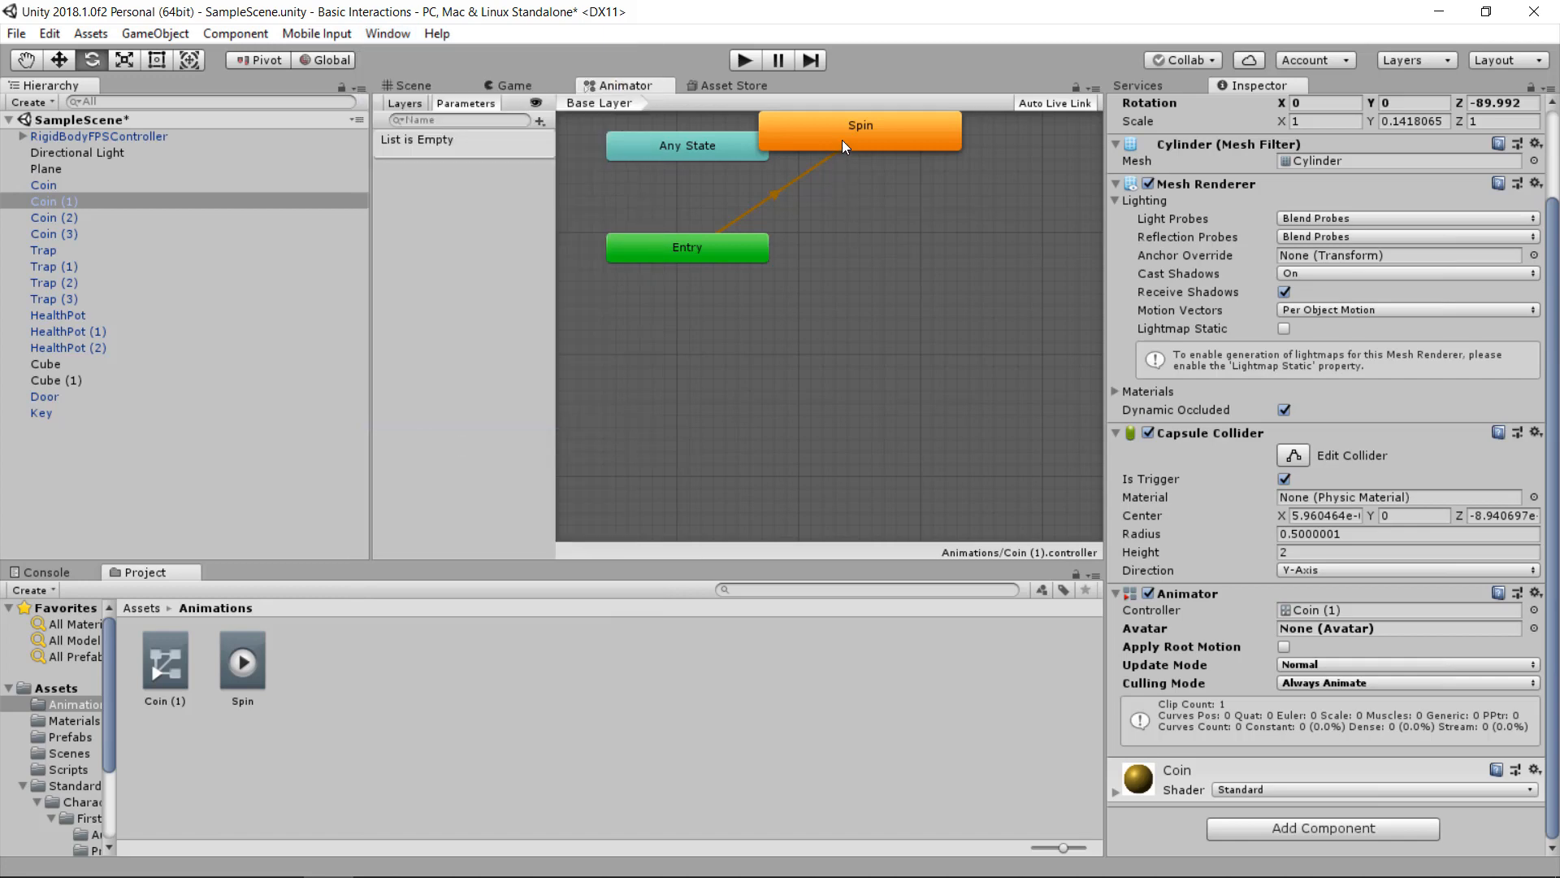
pyautogui.moveTo(842, 139); pyautogui.dragTo(856, 368)
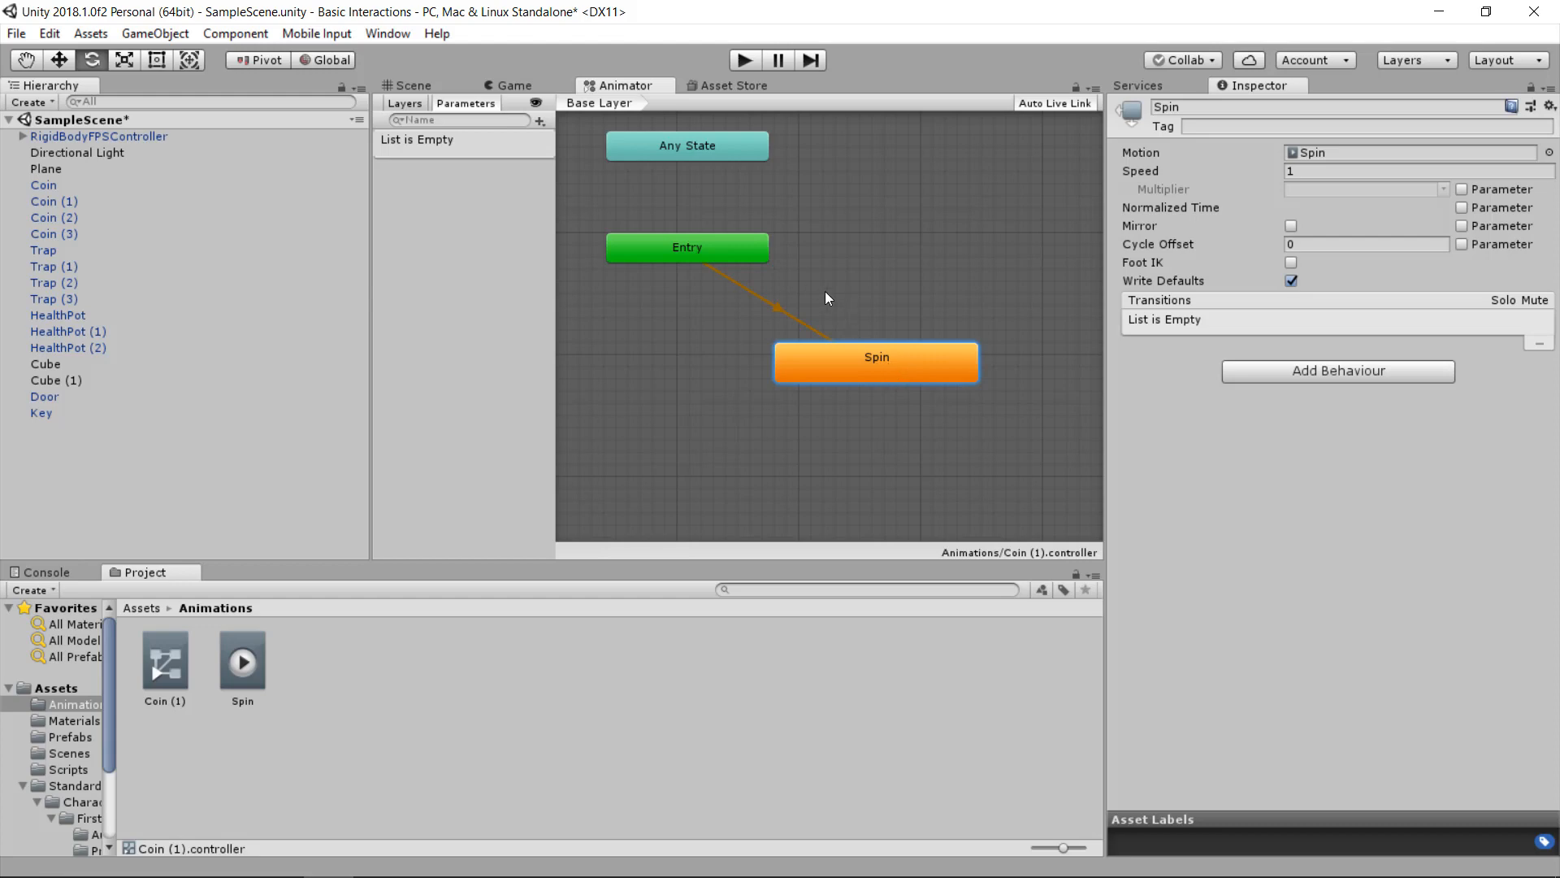
pyautogui.click(421, 86)
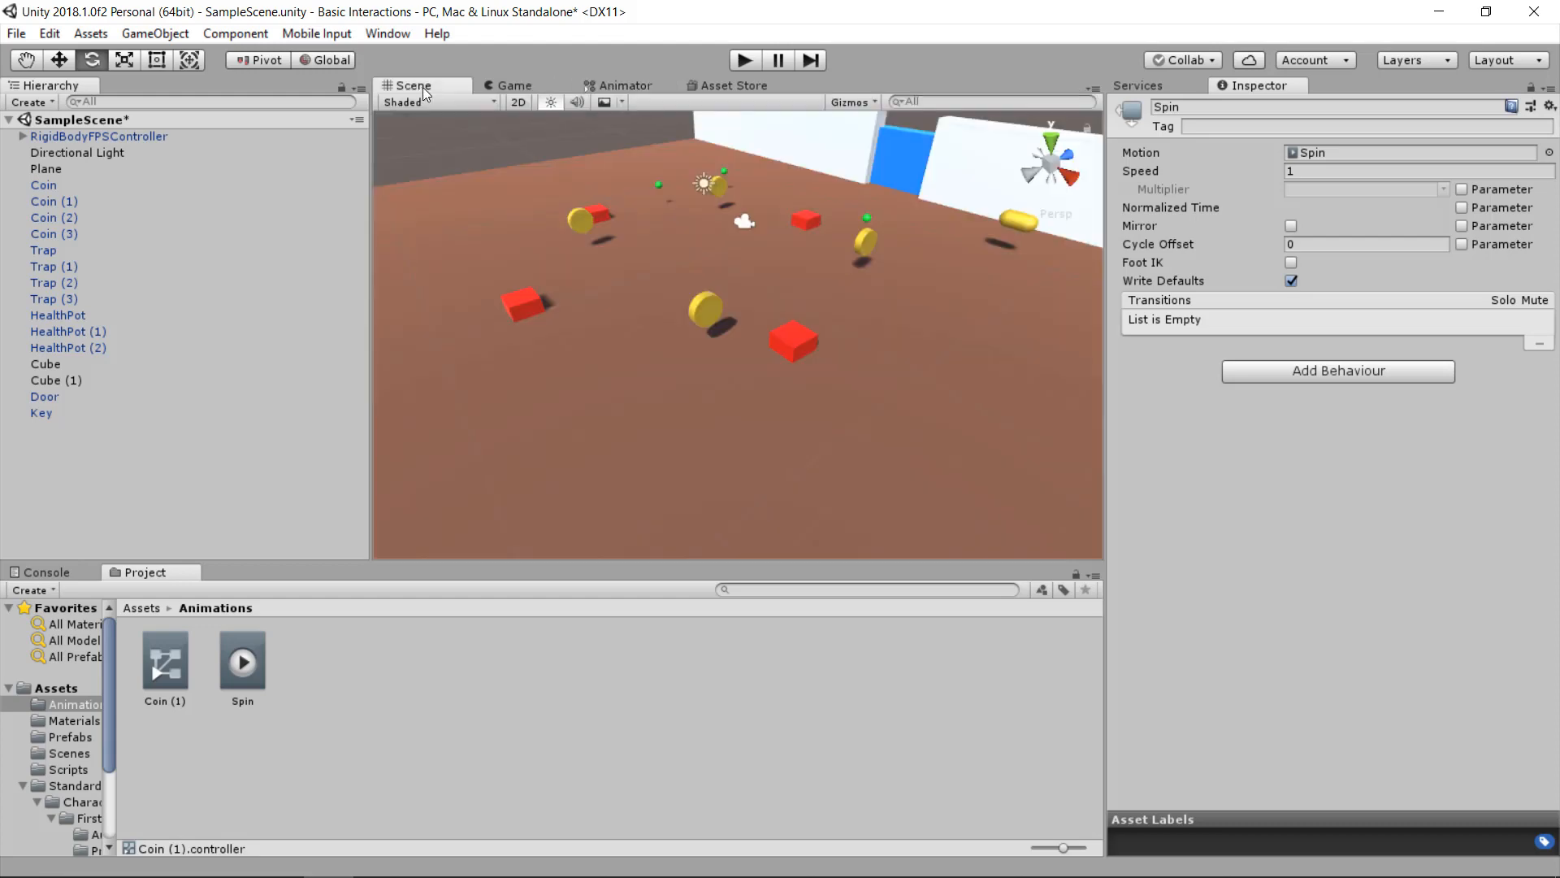
# - Open the Animation window for Coin (1) and add its Transform Rotation property to the Spin clip
pyautogui.click(703, 315)
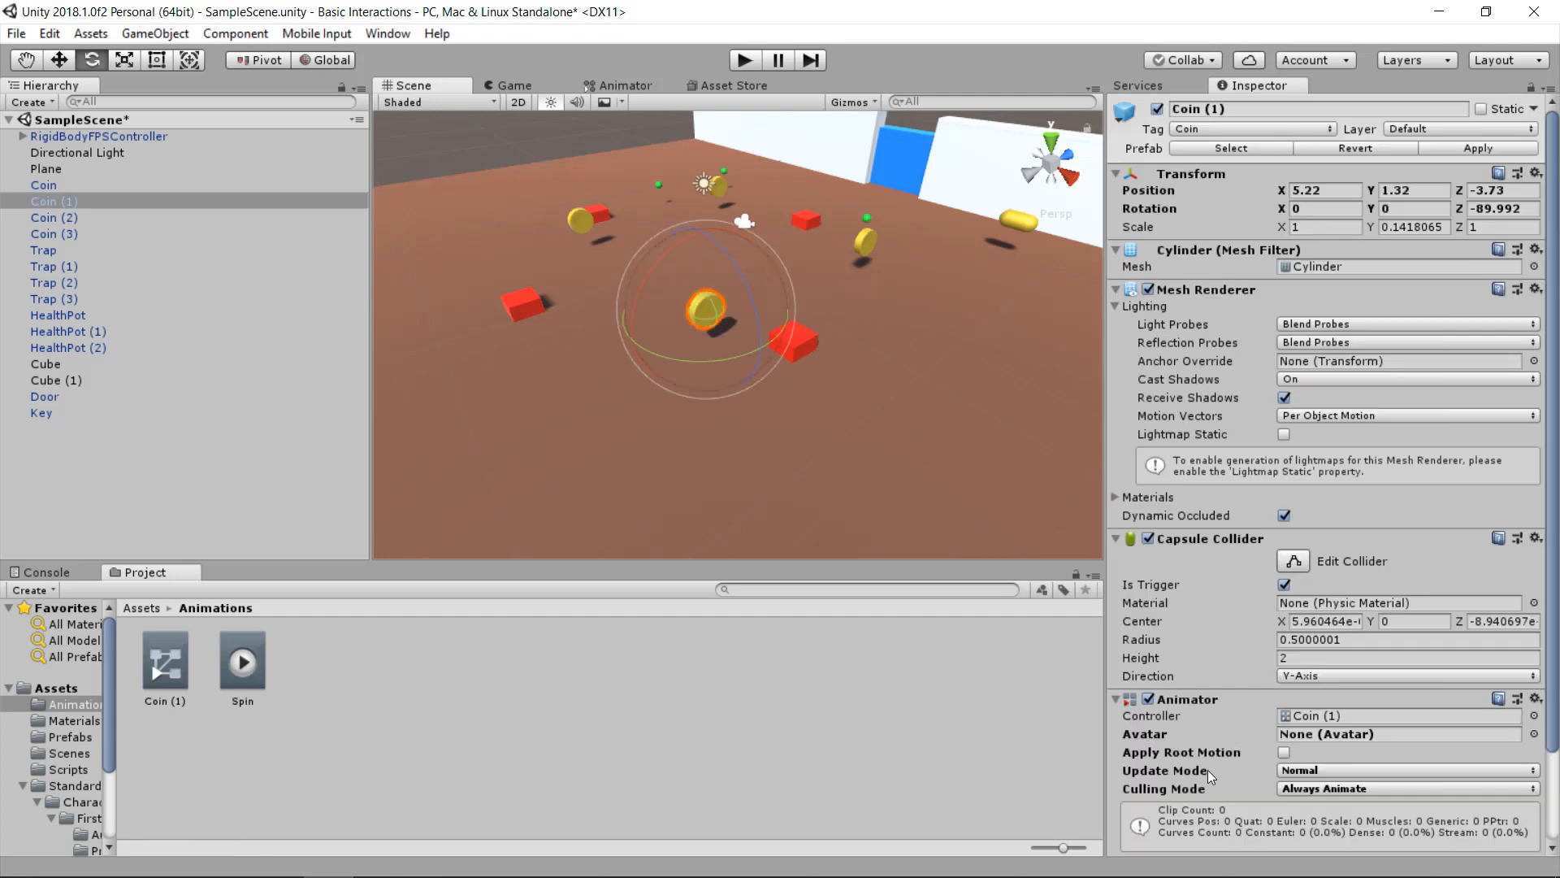
pyautogui.click(390, 36)
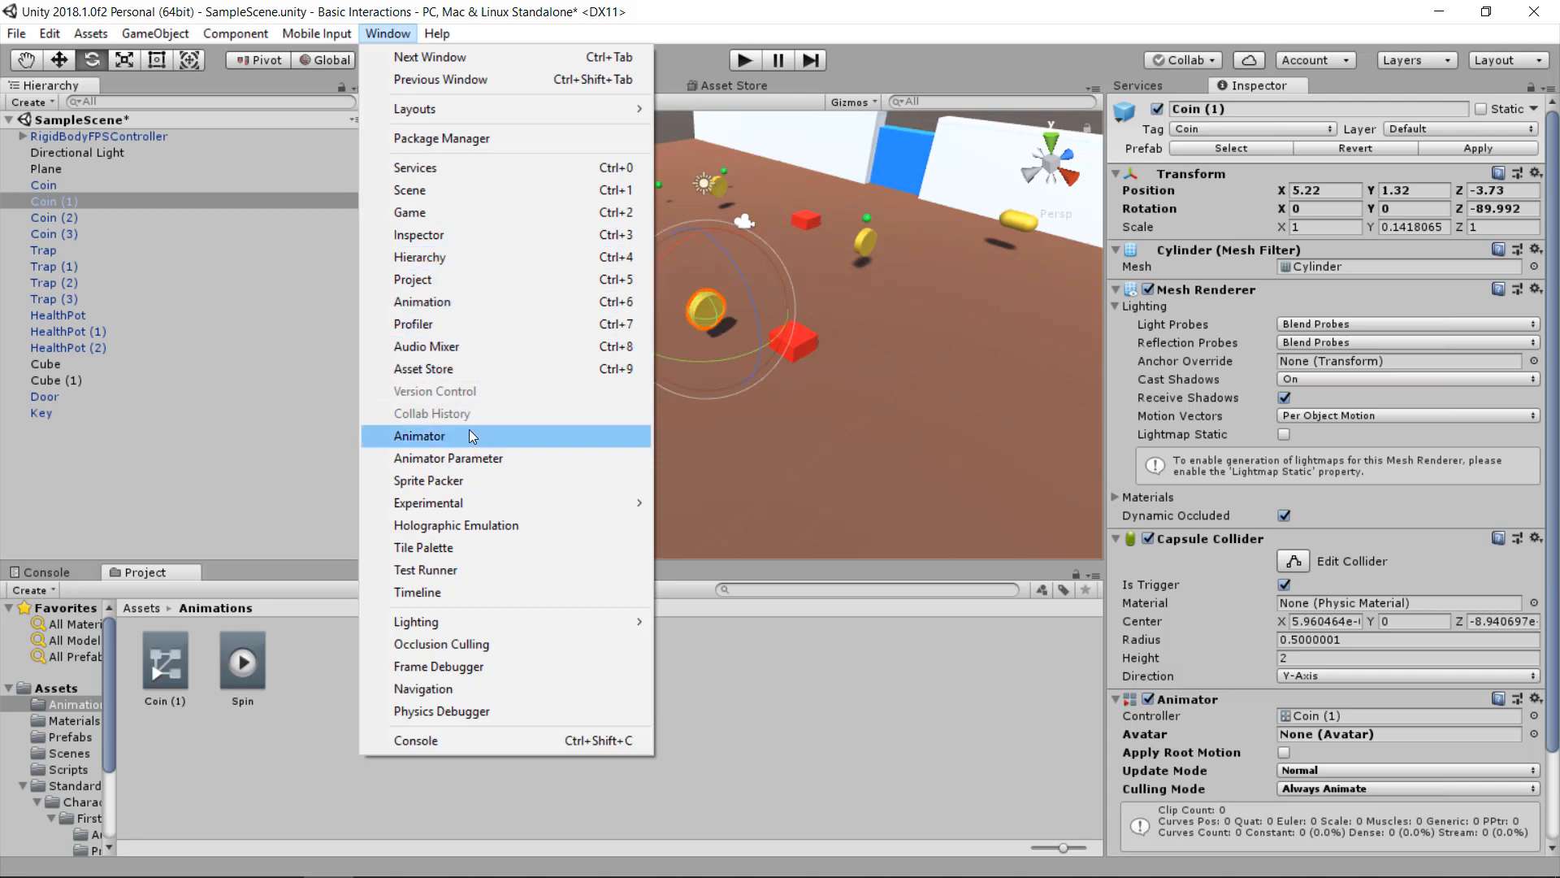
pyautogui.click(480, 309)
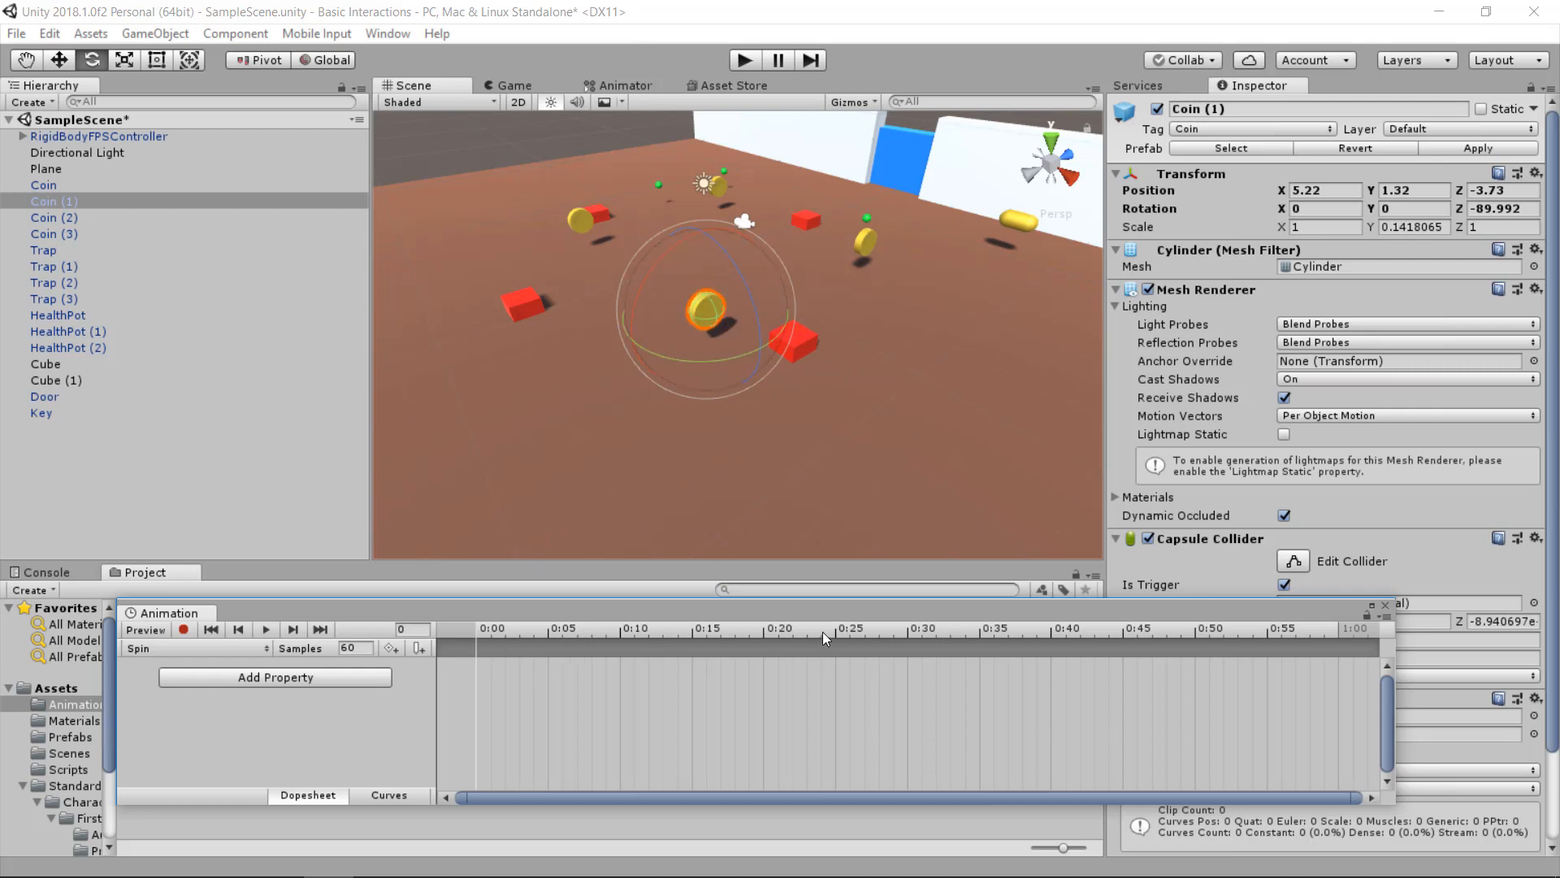
pyautogui.click(302, 676)
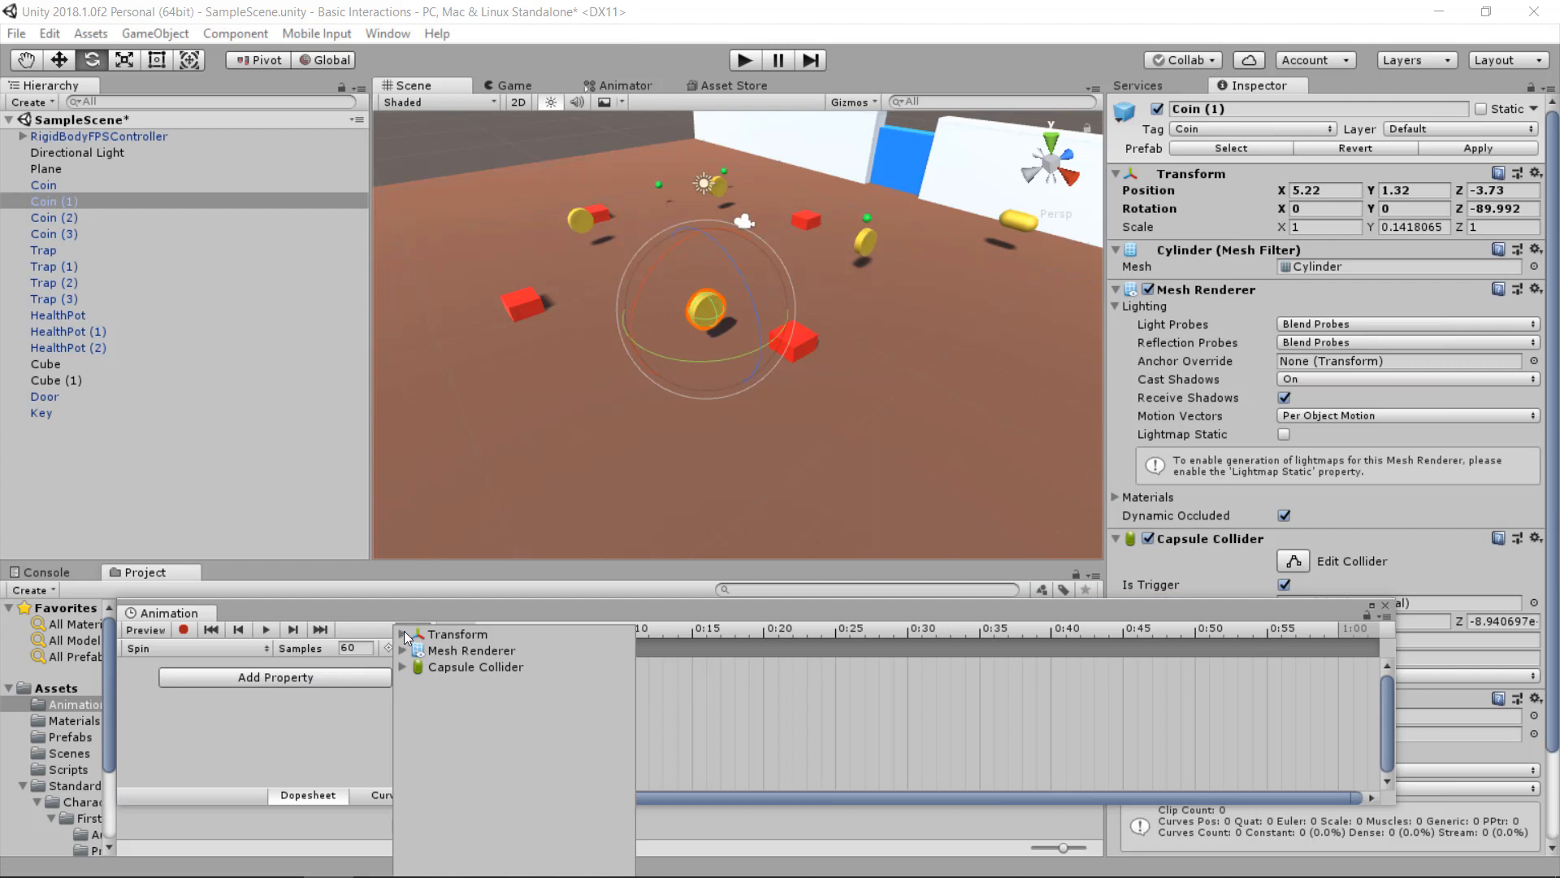
pyautogui.click(403, 633)
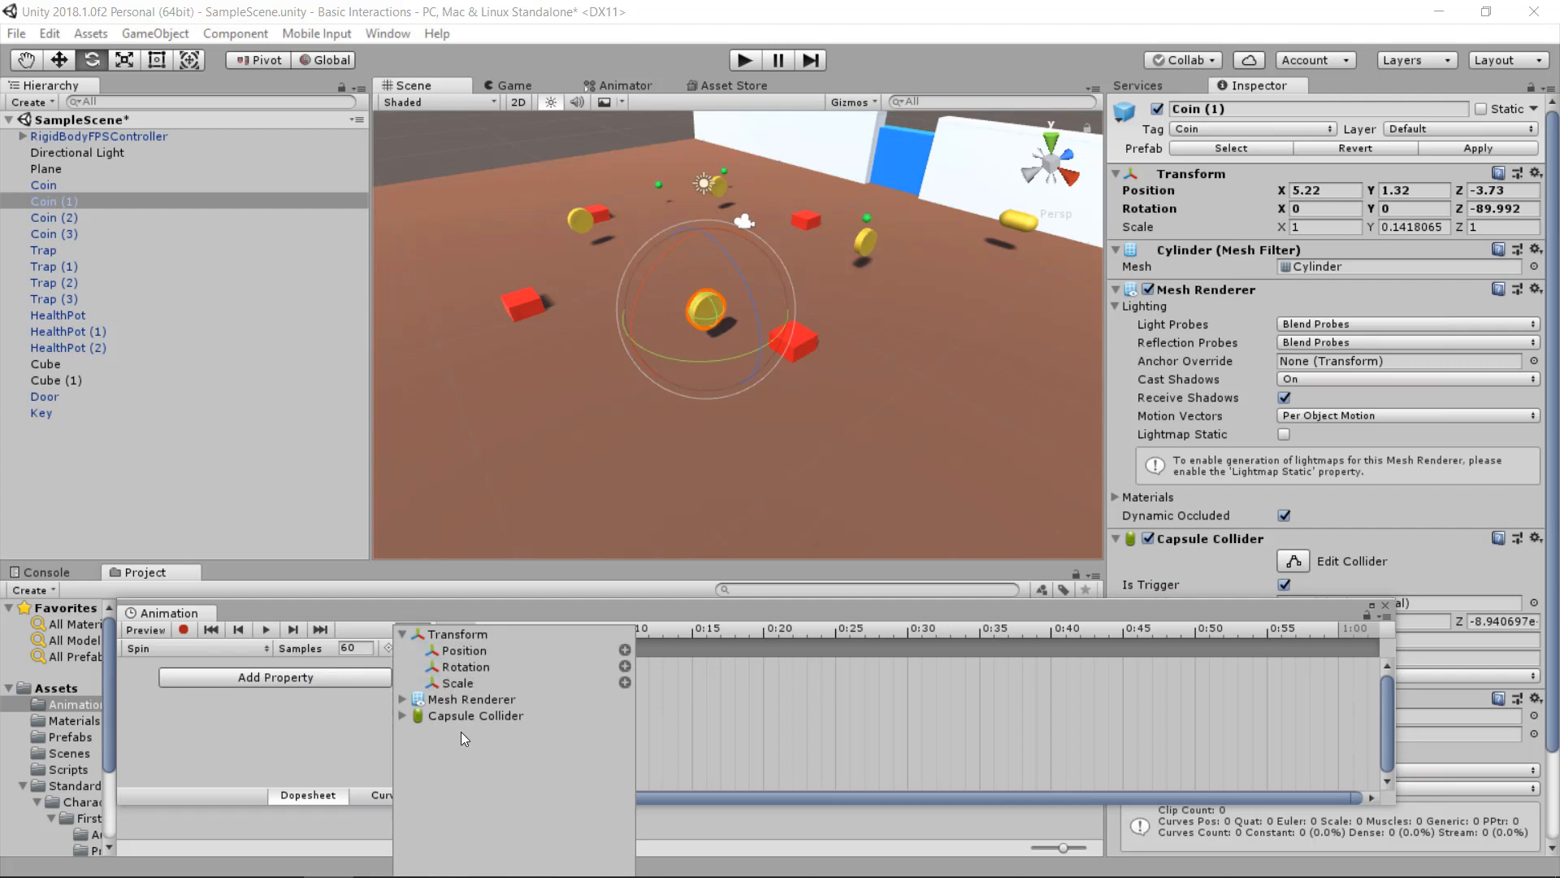
pyautogui.click(403, 700)
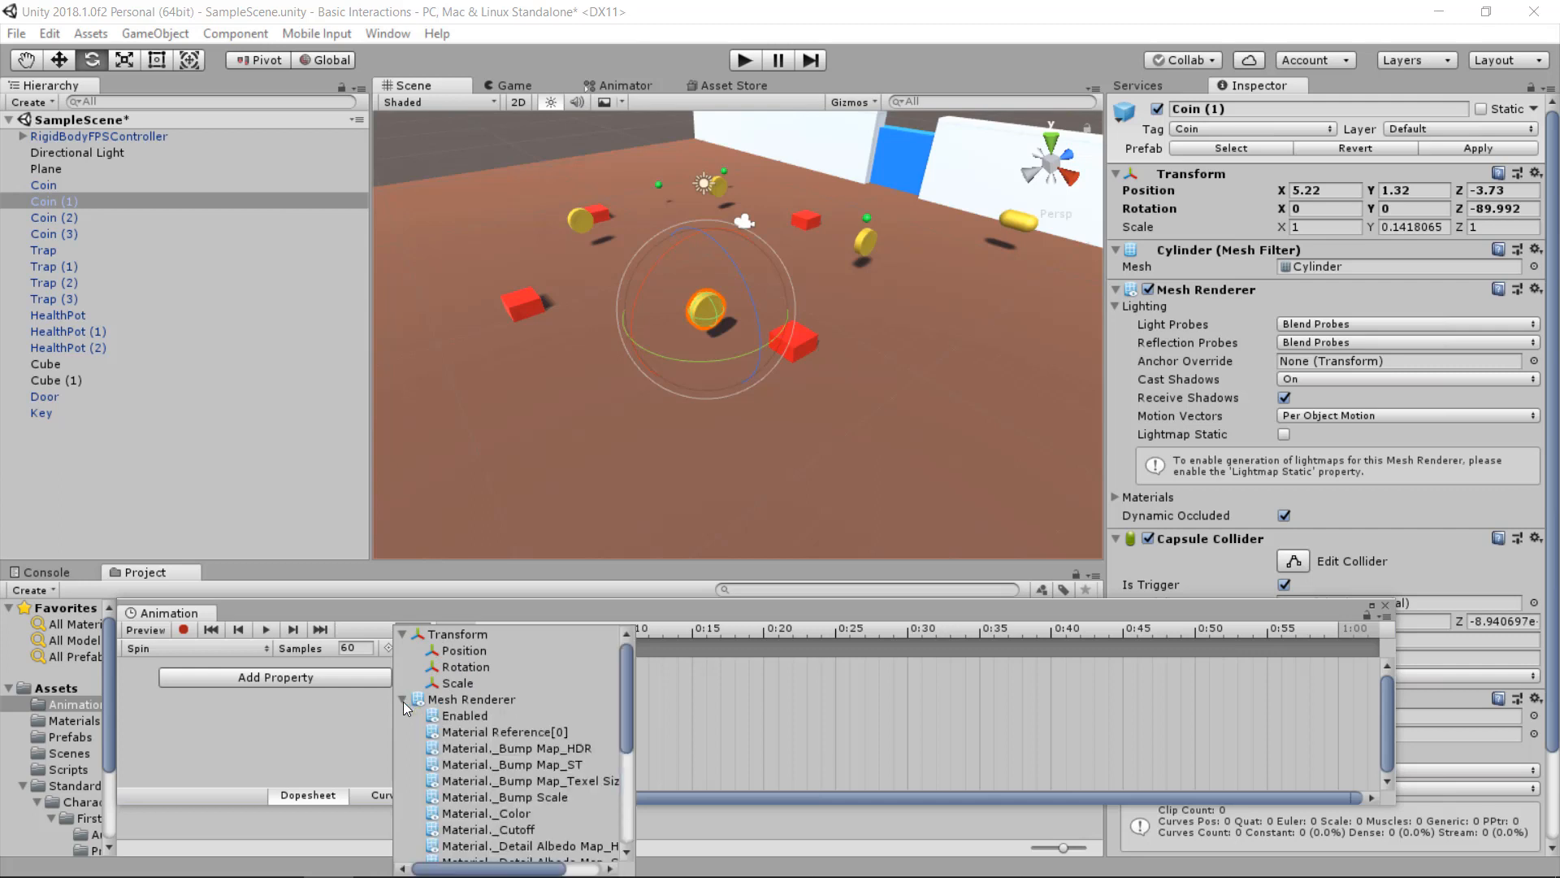
pyautogui.click(403, 700)
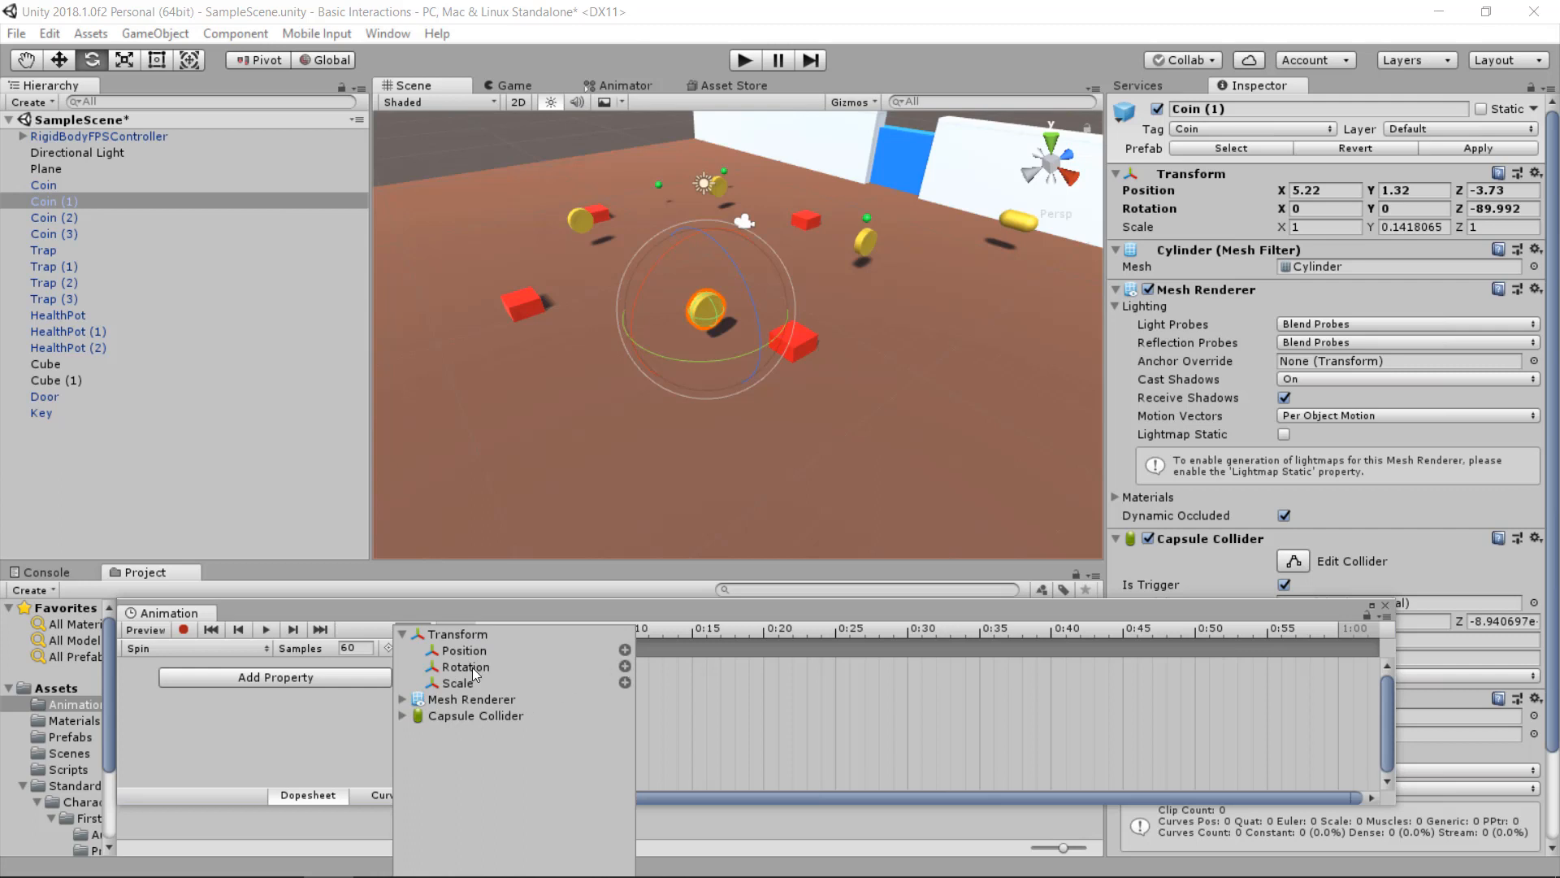
pyautogui.click(625, 666)
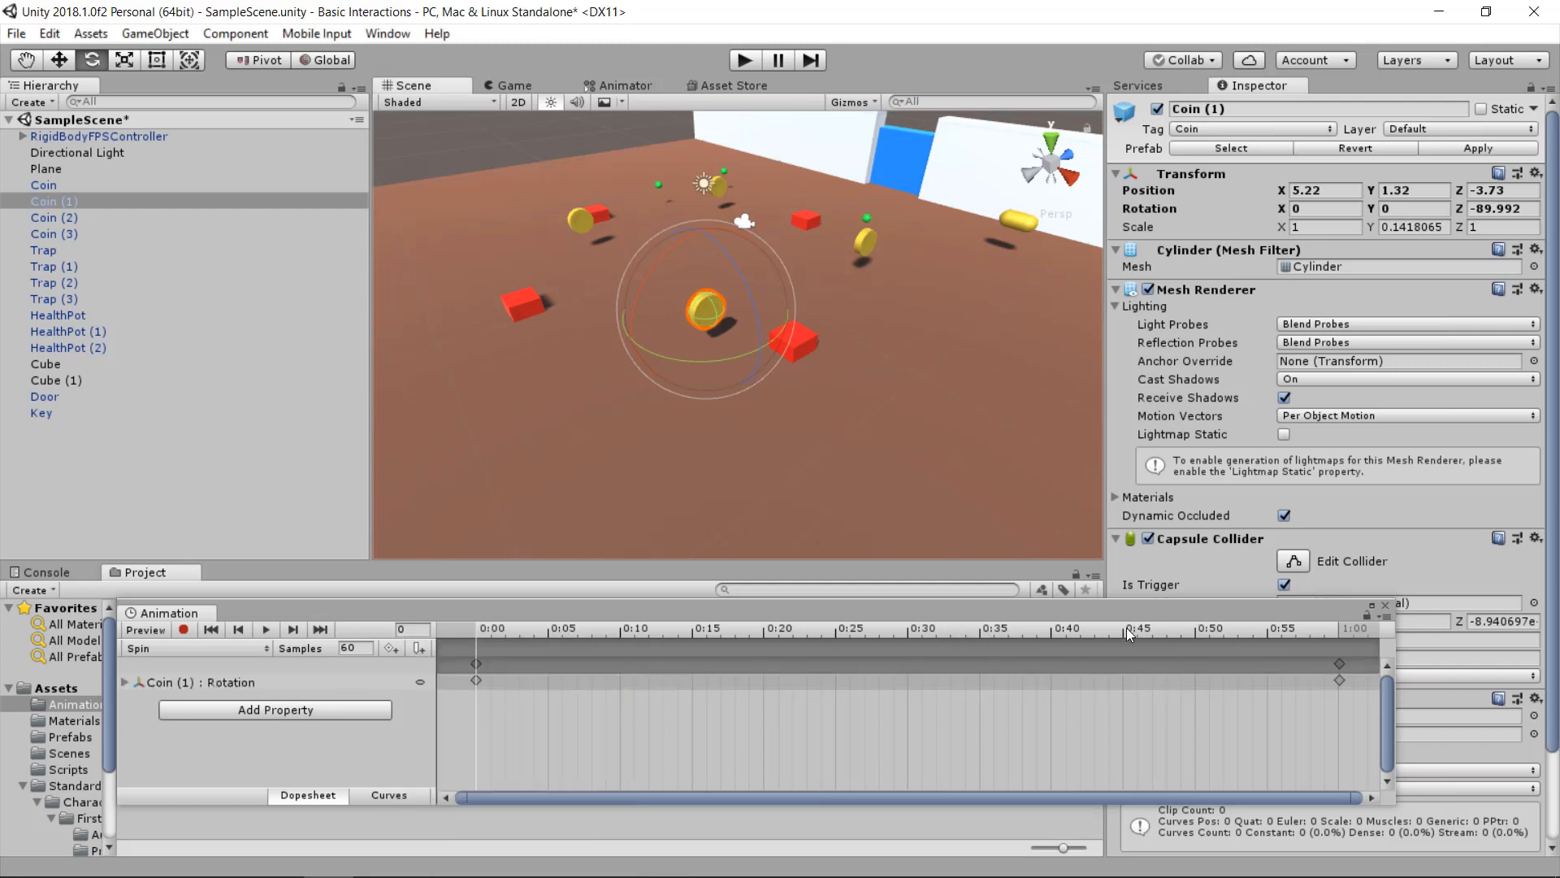
# - Move the playhead to the end keyframe at 1:00 and expand Coin (1)'s Rotation property into its separate axis channels
pyautogui.moveTo(1126, 627); pyautogui.dragTo(980, 628)
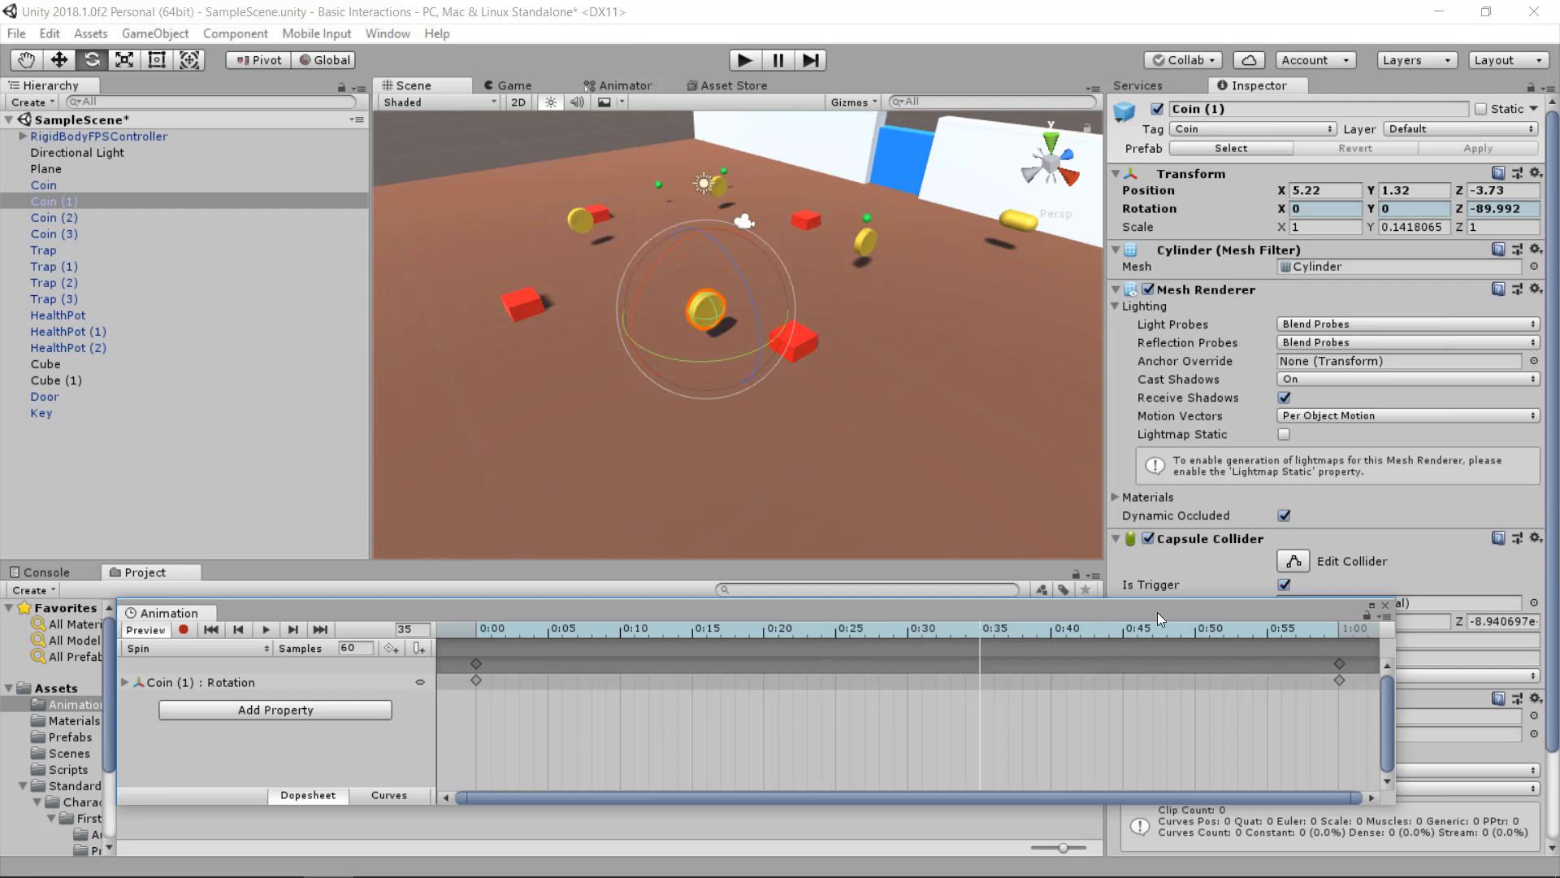
pyautogui.moveTo(1210, 625); pyautogui.dragTo(1222, 624)
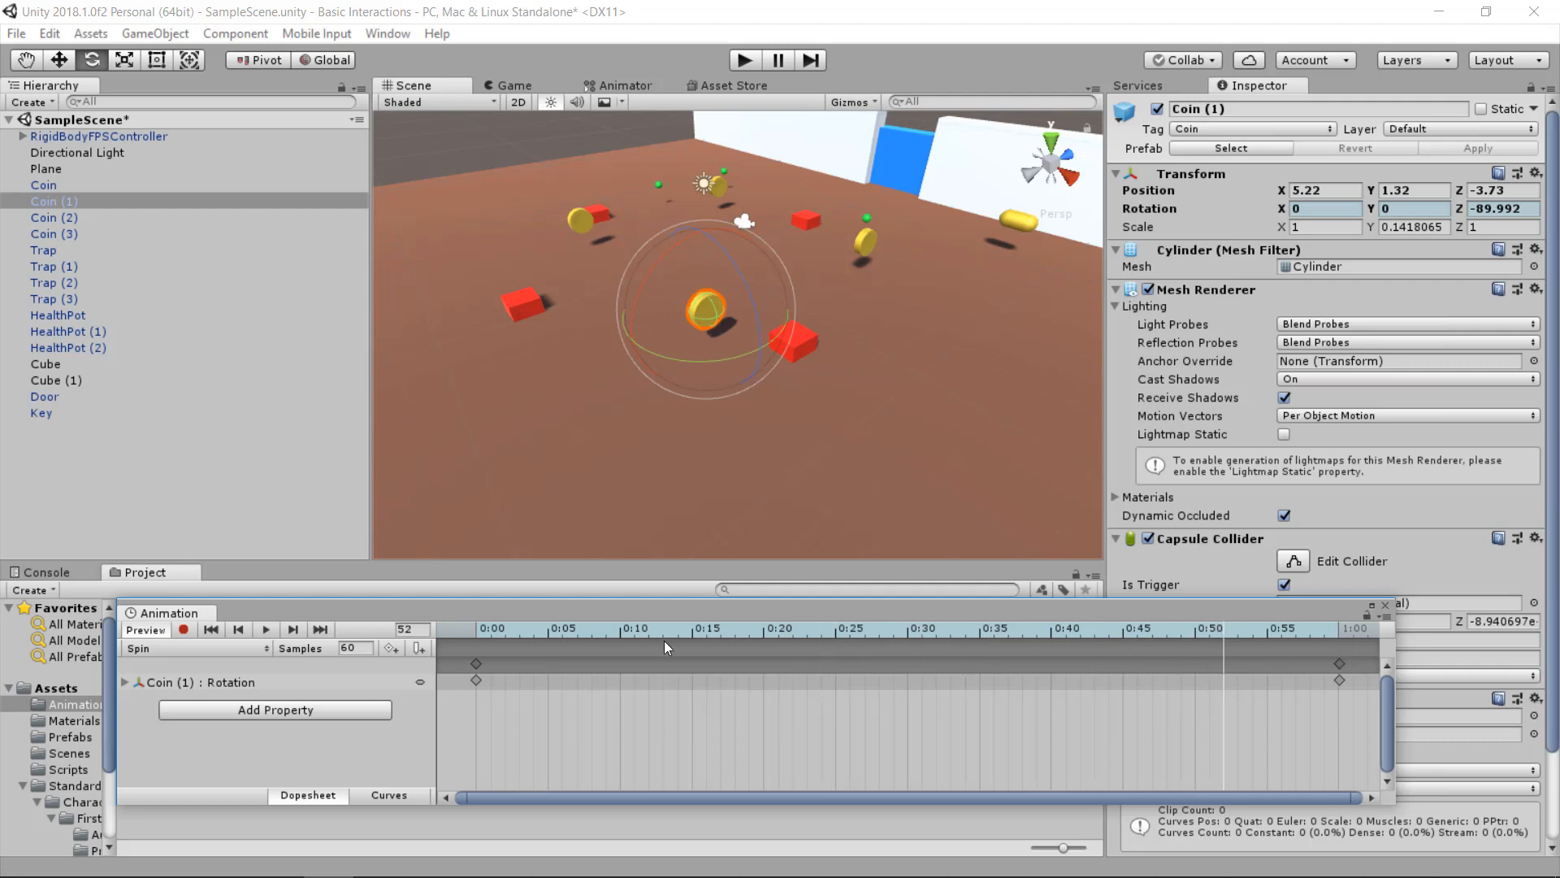
pyautogui.moveTo(764, 627); pyautogui.dragTo(865, 628)
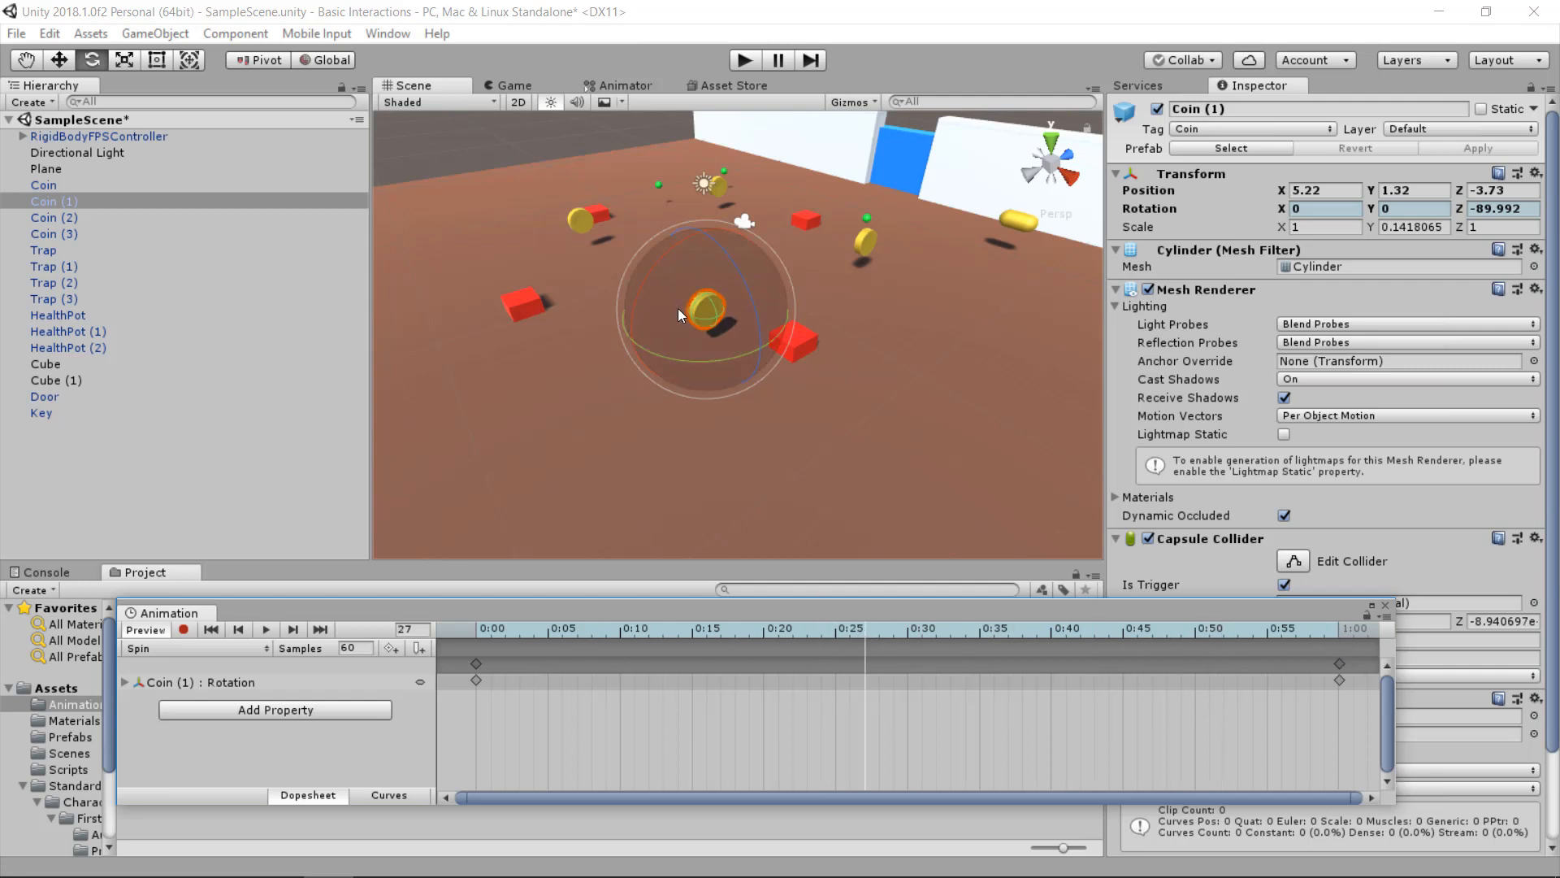
pyautogui.click(475, 664)
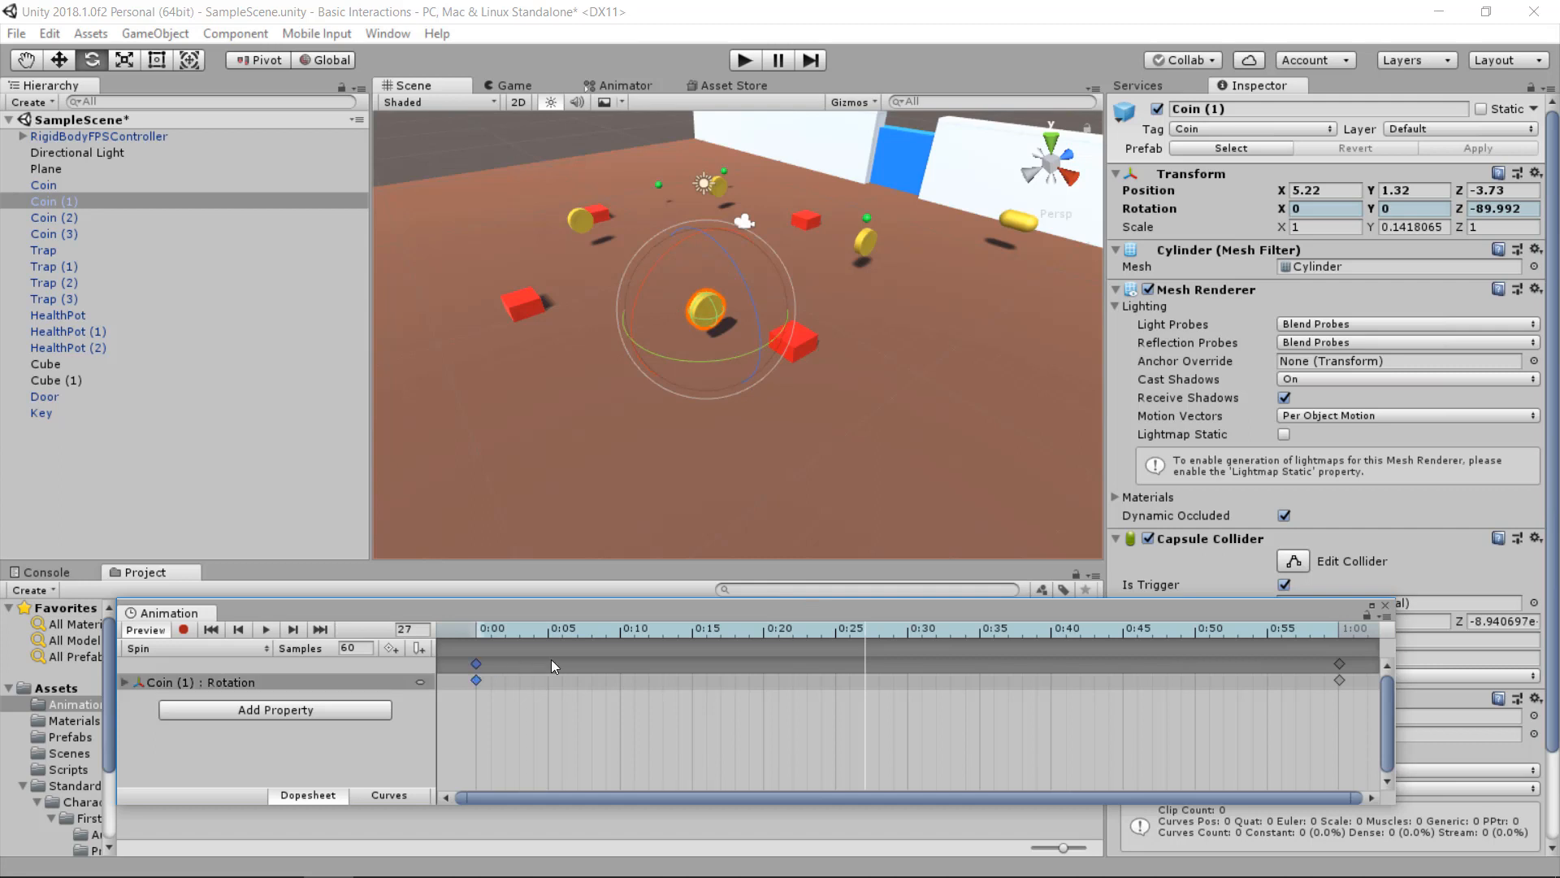
pyautogui.click(1338, 664)
pyautogui.moveTo(858, 628); pyautogui.dragTo(1344, 658)
pyautogui.click(126, 682)
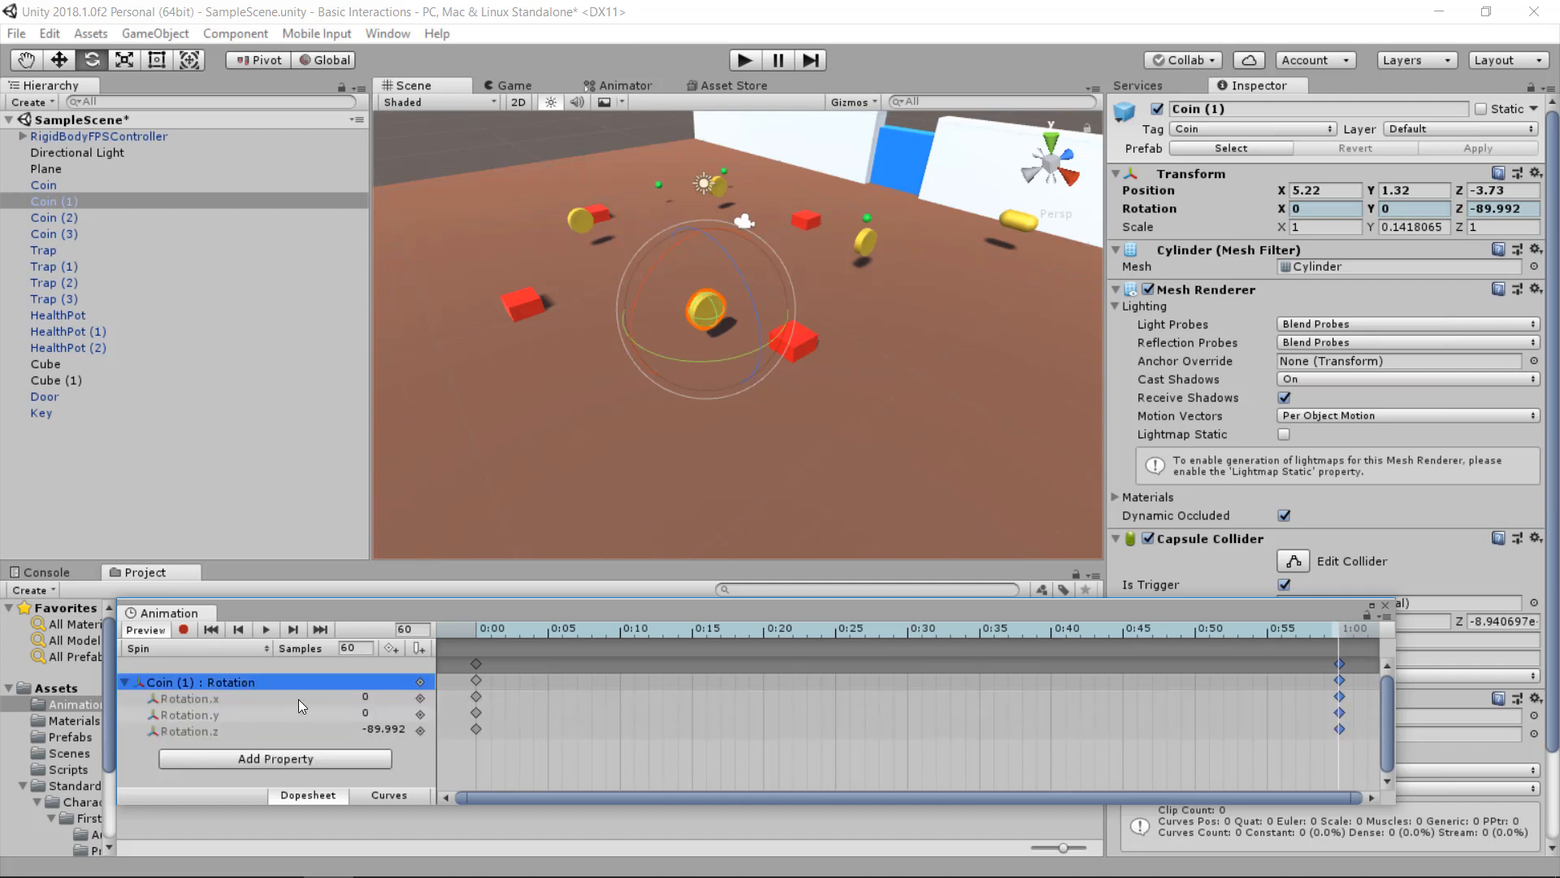
# - Rotate Coin (1) freehand about its Y axis at frame 60 and try to change Rotation.y to 360
pyautogui.click(366, 713)
pyautogui.moveTo(675, 353); pyautogui.dragTo(1191, 265)
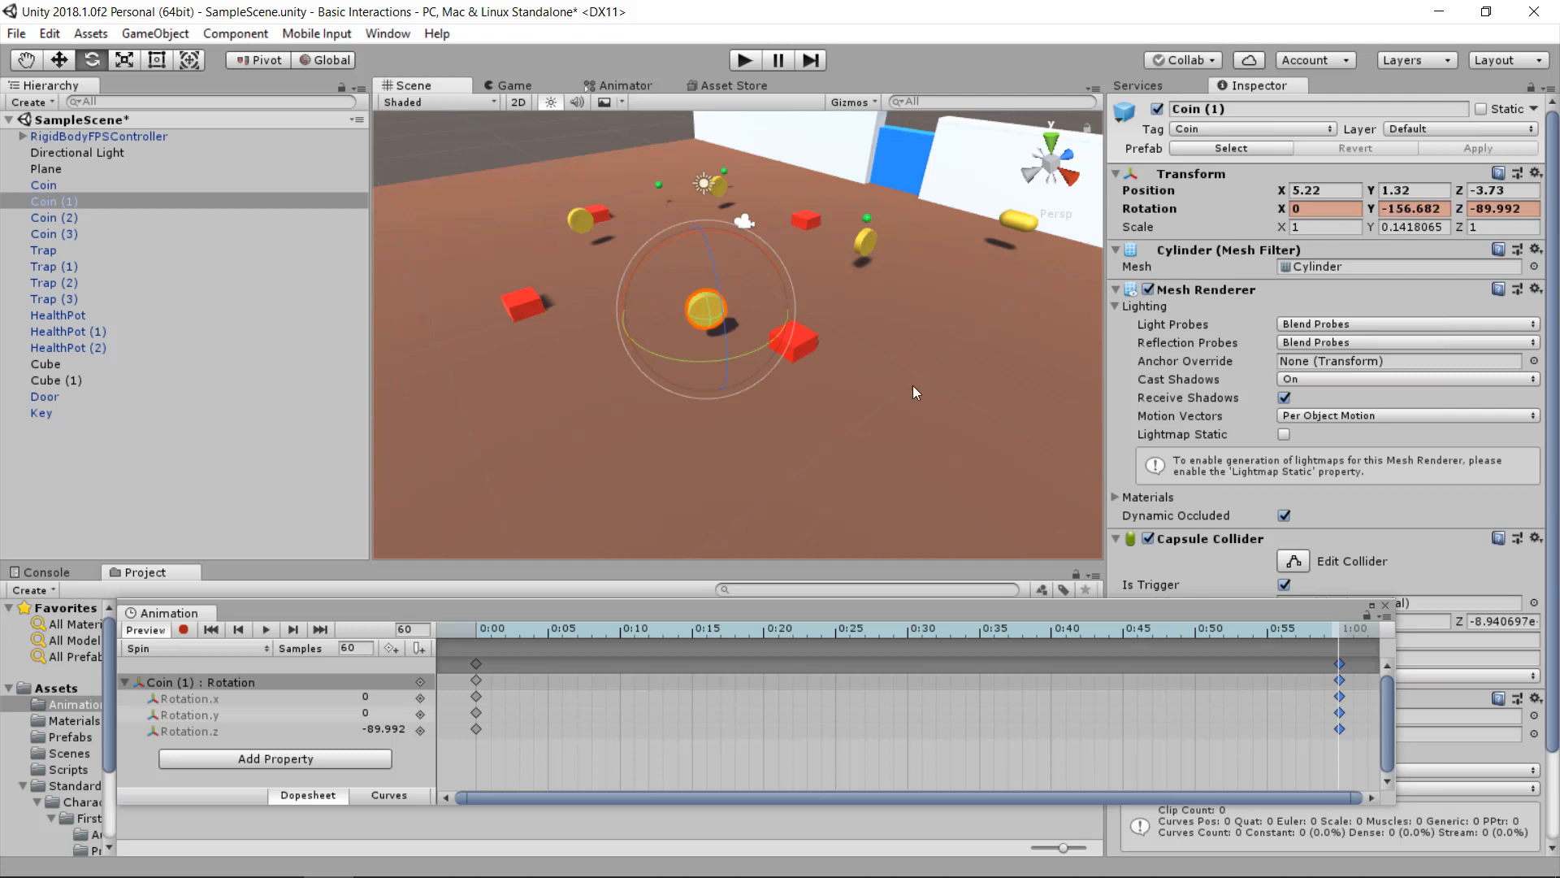
pyautogui.click(376, 712)
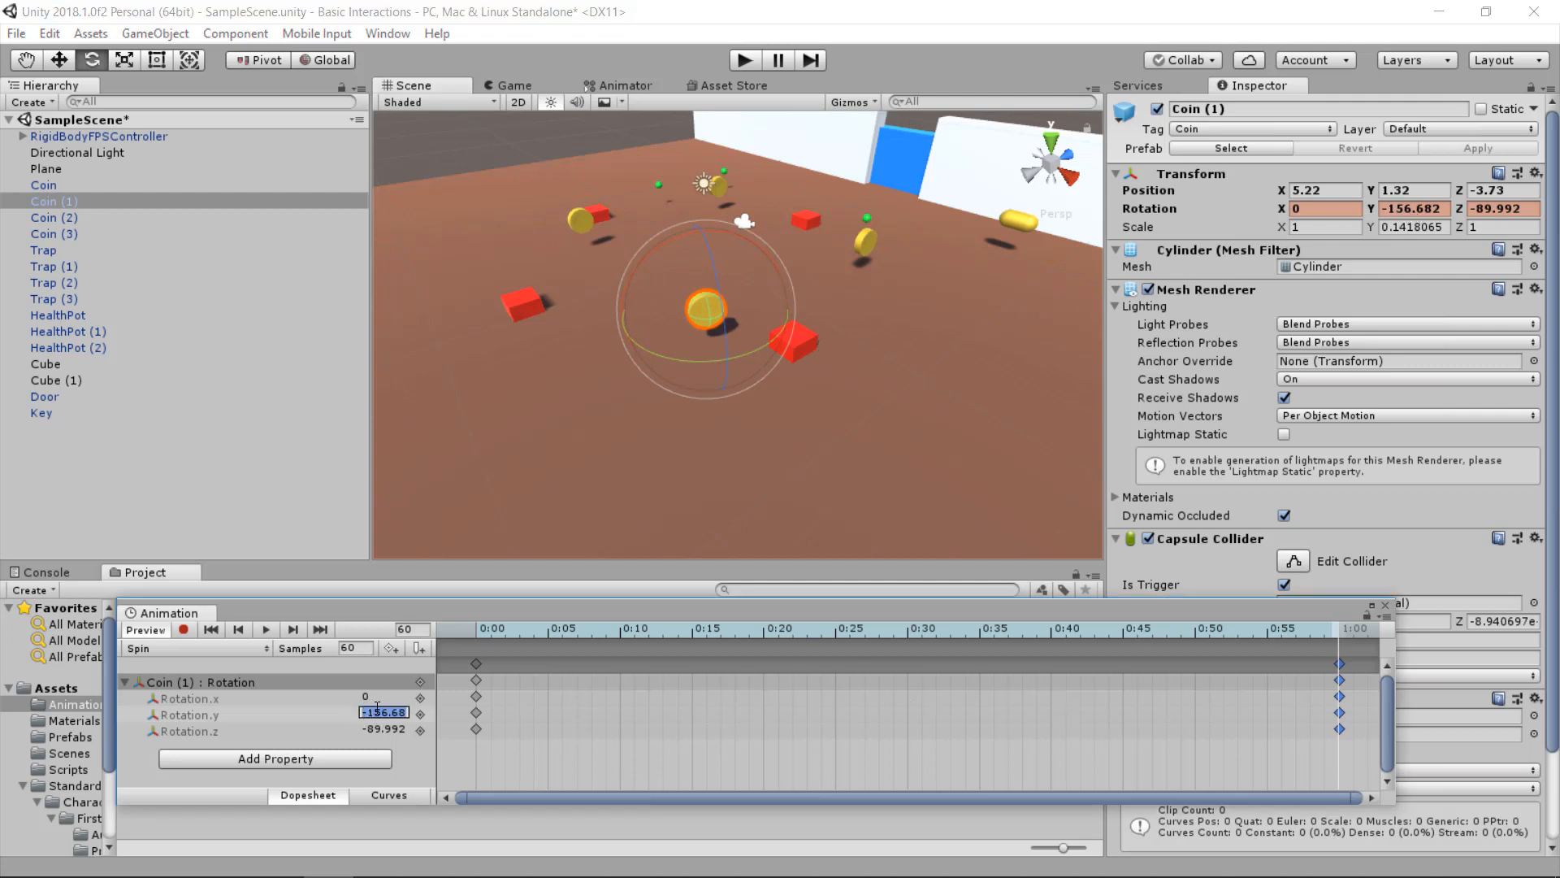
pyautogui.write('360')
pyautogui.press('Escape')
pyautogui.click(390, 717)
pyautogui.click(391, 721)
pyautogui.click(712, 766)
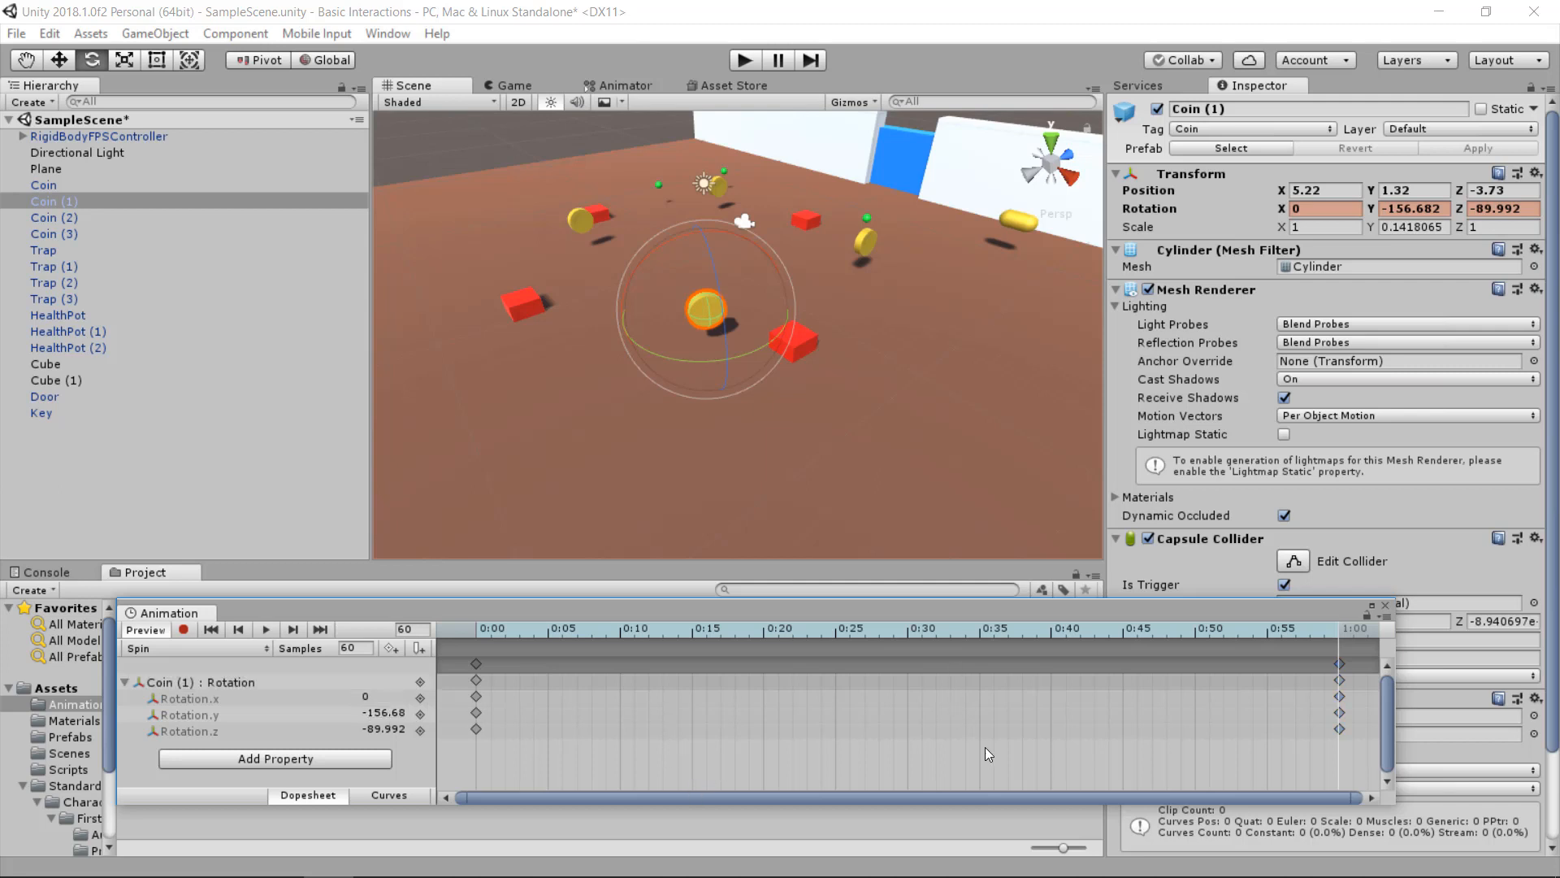
# - Set Rotation.y to 360 at frame 60 and play back the coin's spin
pyautogui.moveTo(1324, 629); pyautogui.dragTo(1342, 628)
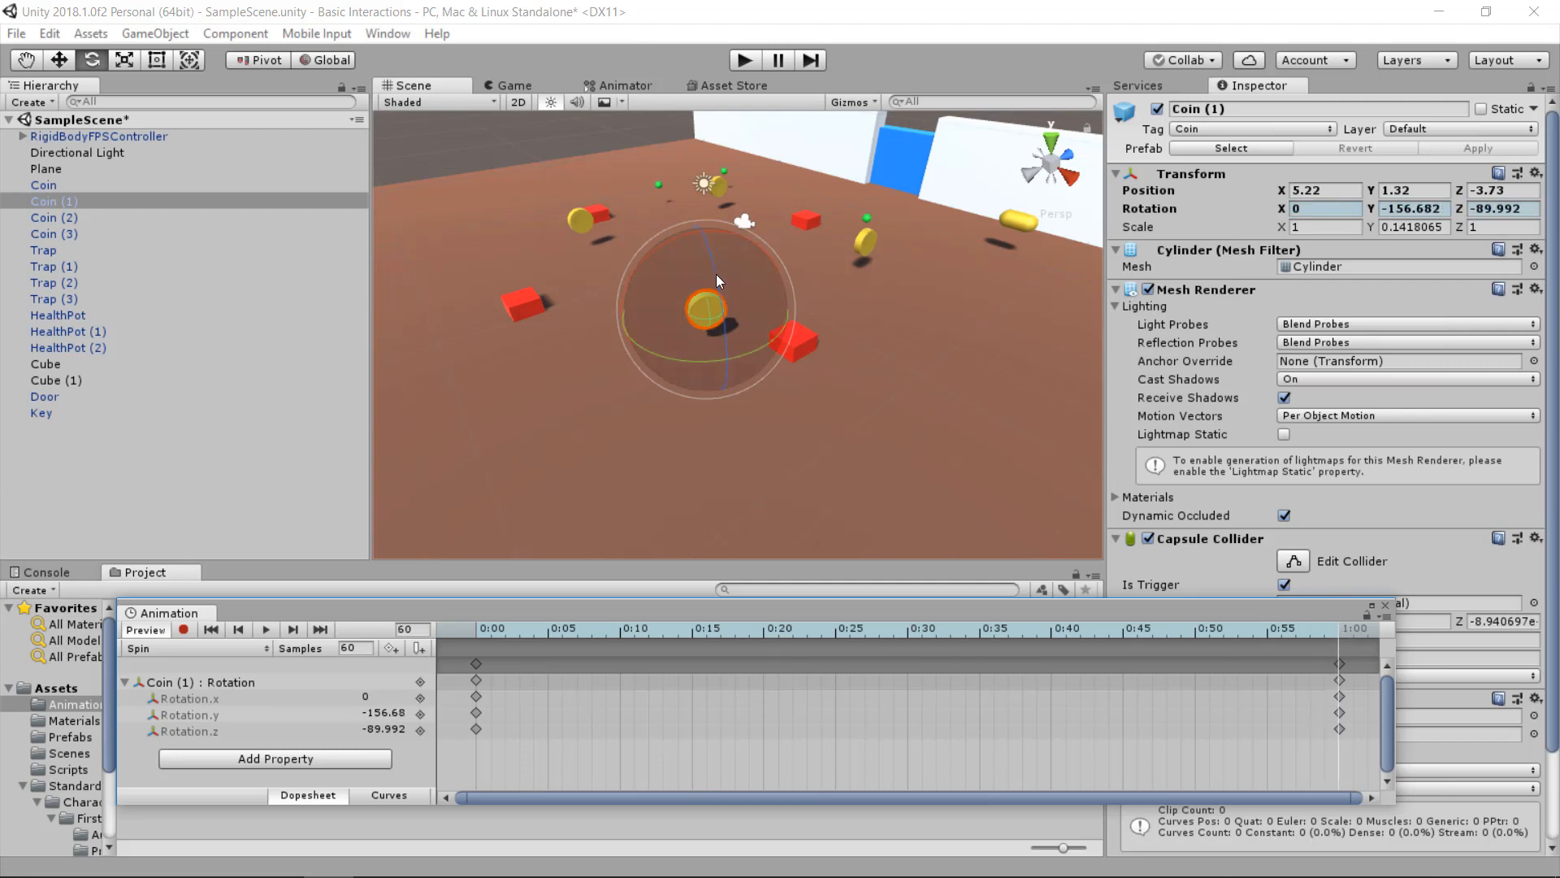
pyautogui.click(384, 713)
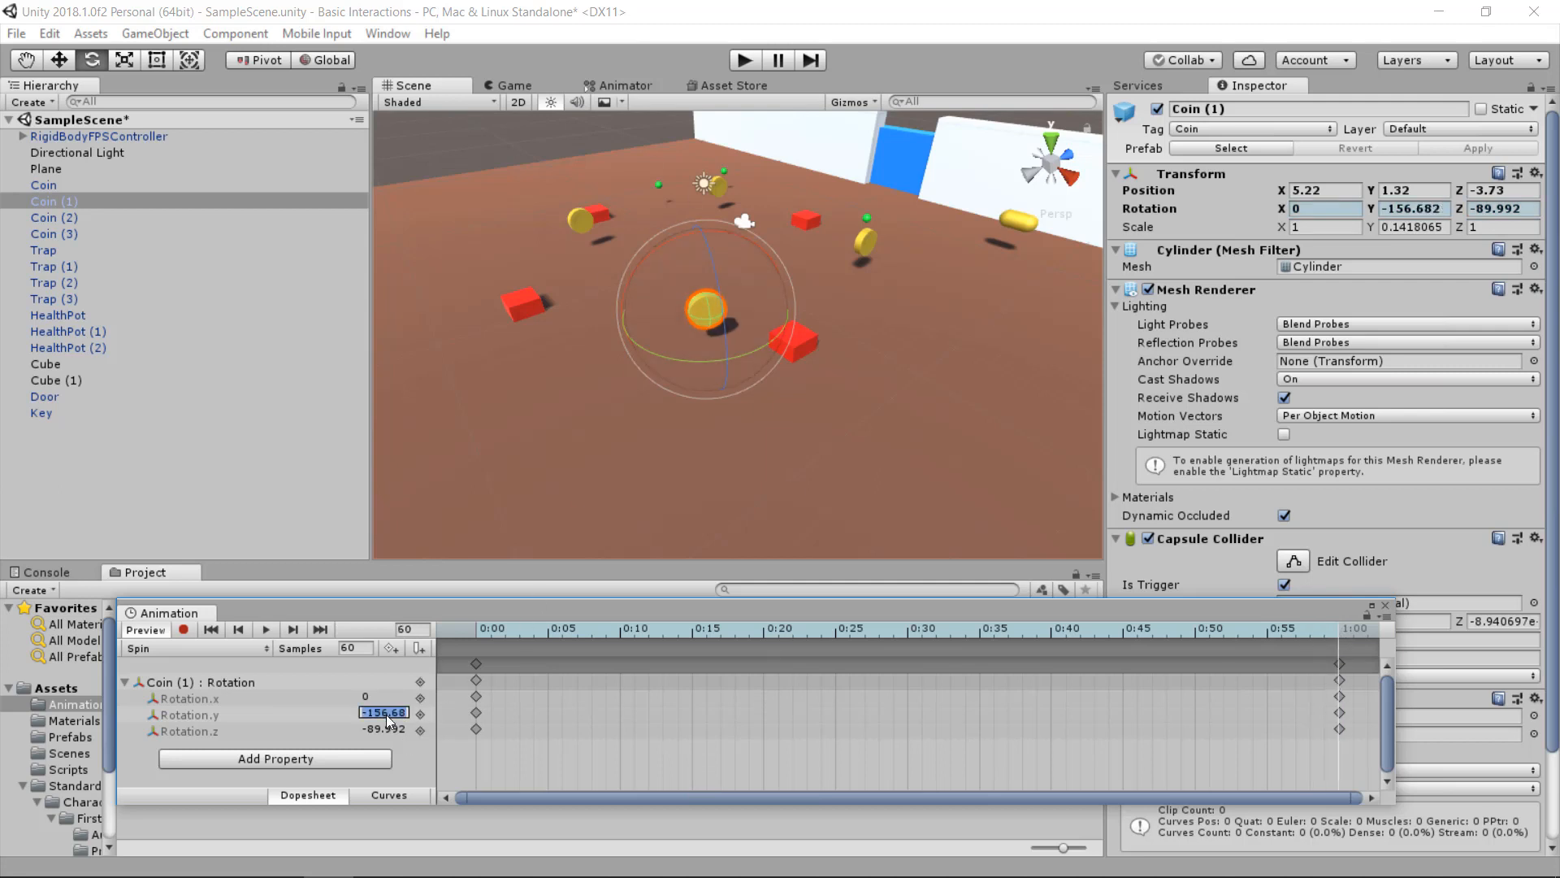
pyautogui.write('360')
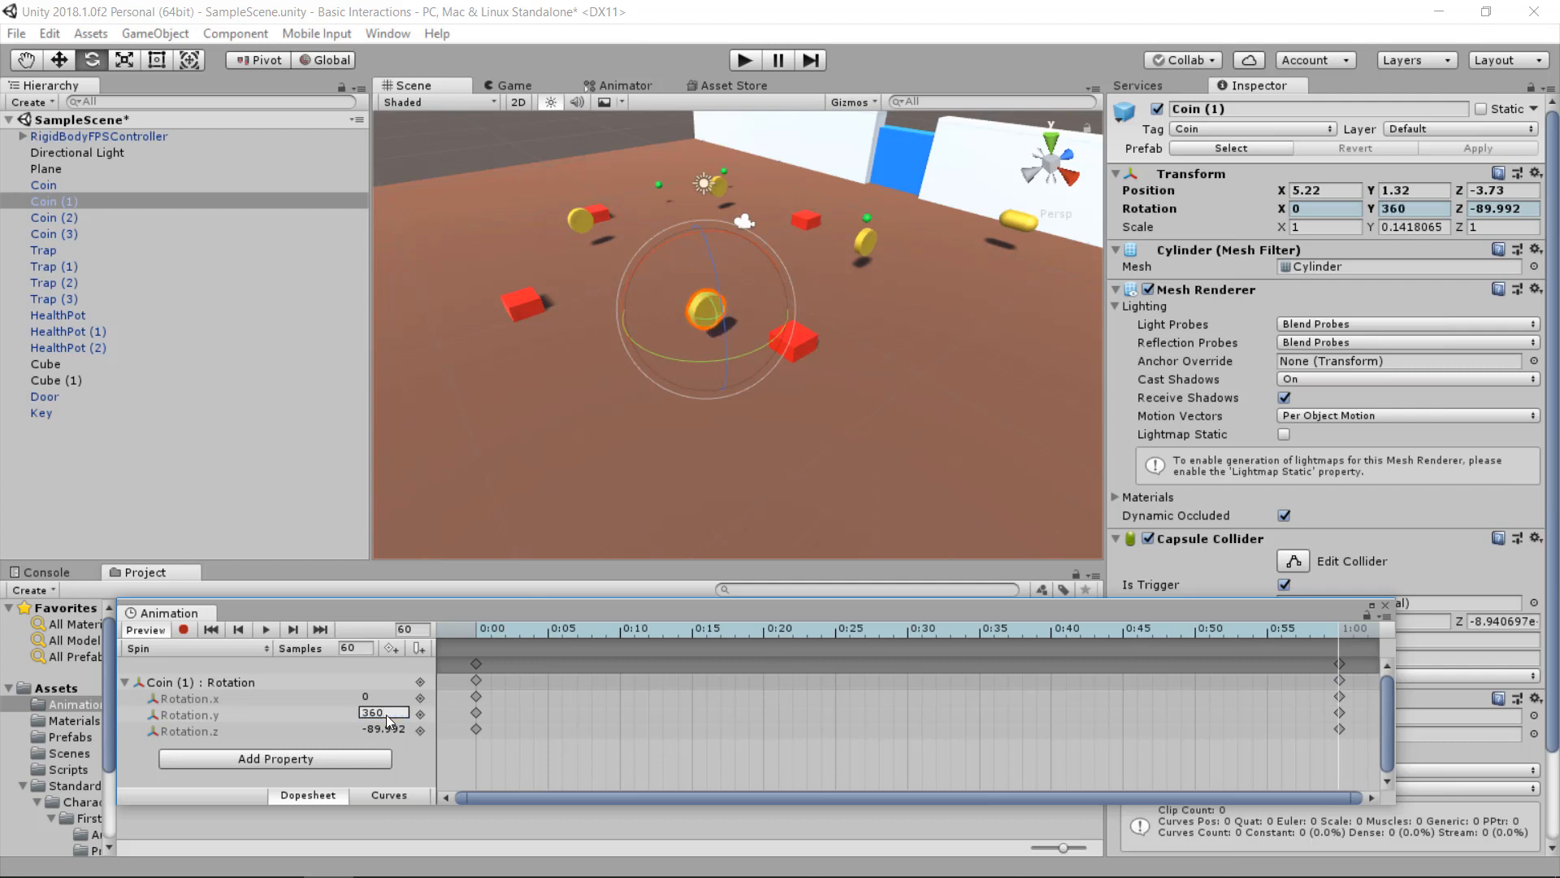
pyautogui.press('Return')
pyautogui.moveTo(1293, 628); pyautogui.dragTo(445, 639)
pyautogui.click(267, 630)
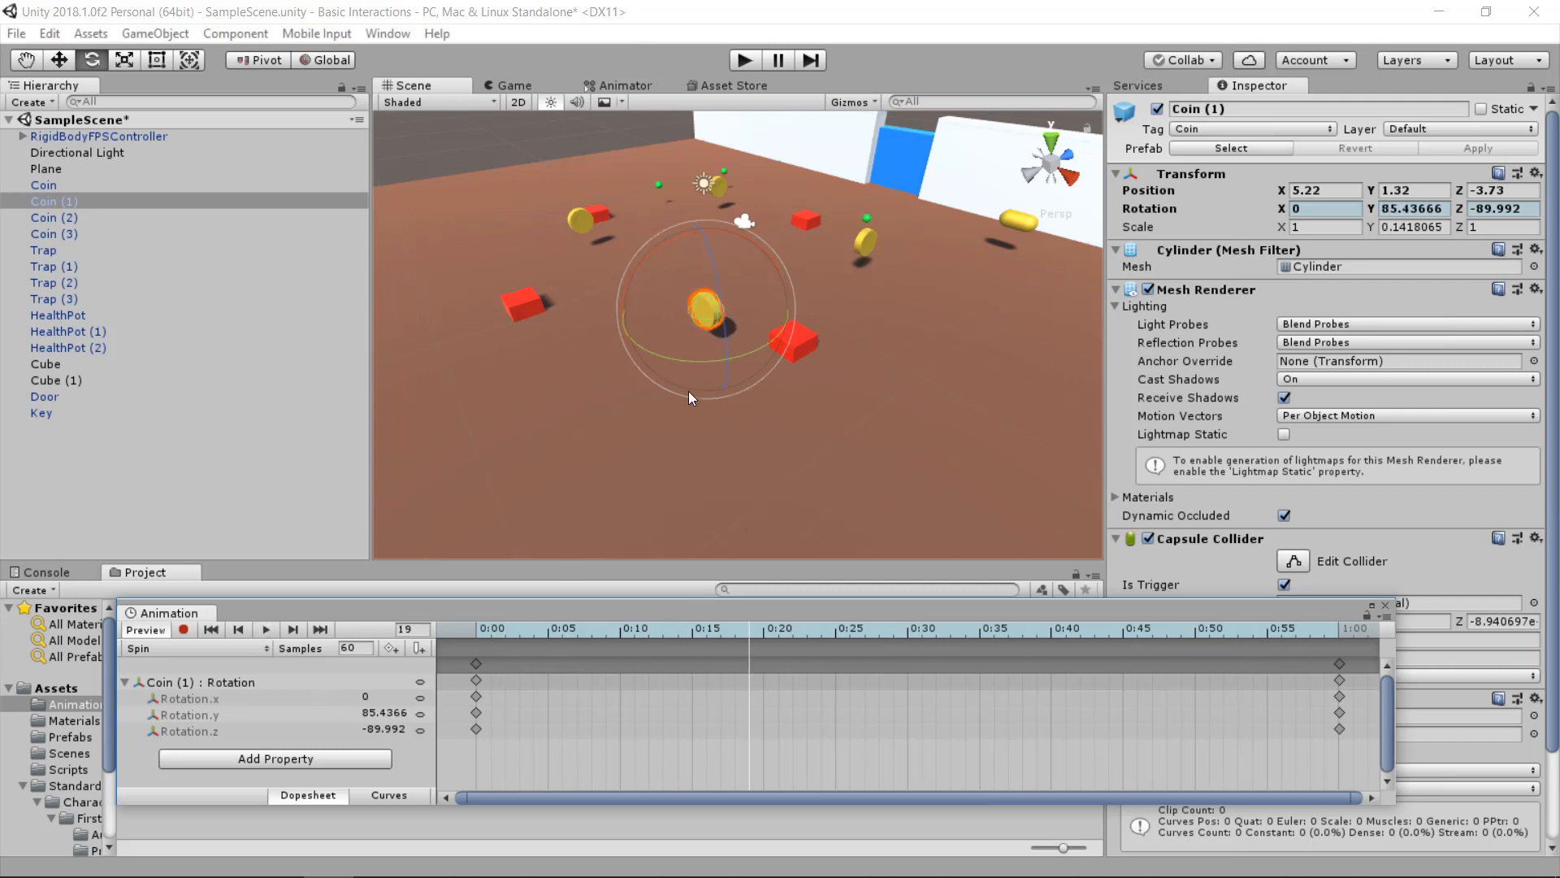
# - Straighten the Rotation.y curve by adjusting the tangents of its end and start keyframes, and preview the spin
pyautogui.click(382, 795)
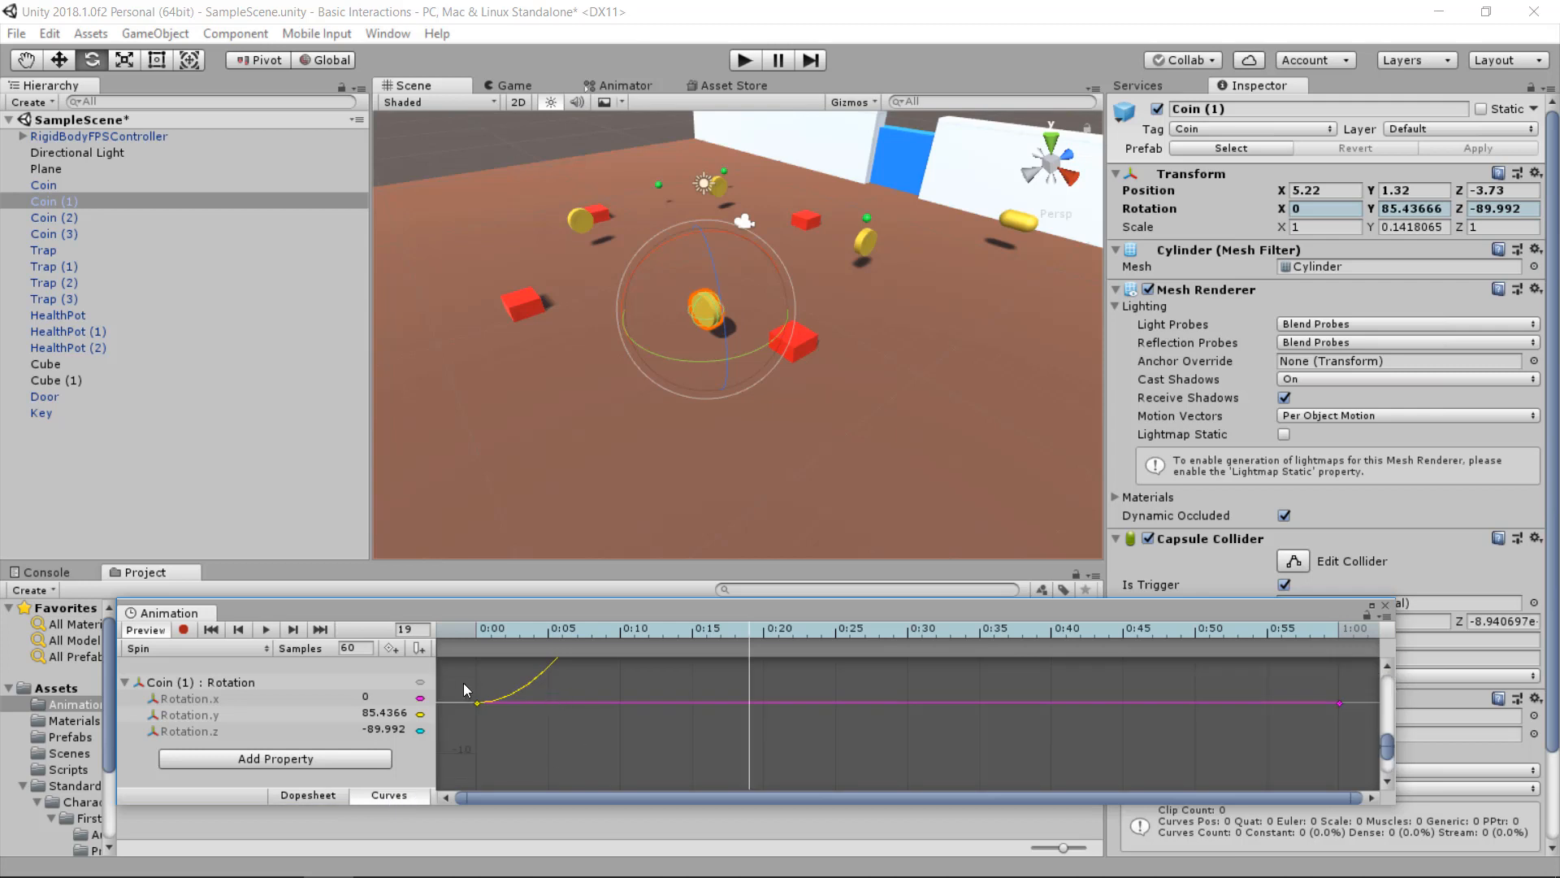
pyautogui.click(281, 715)
pyautogui.press('f')
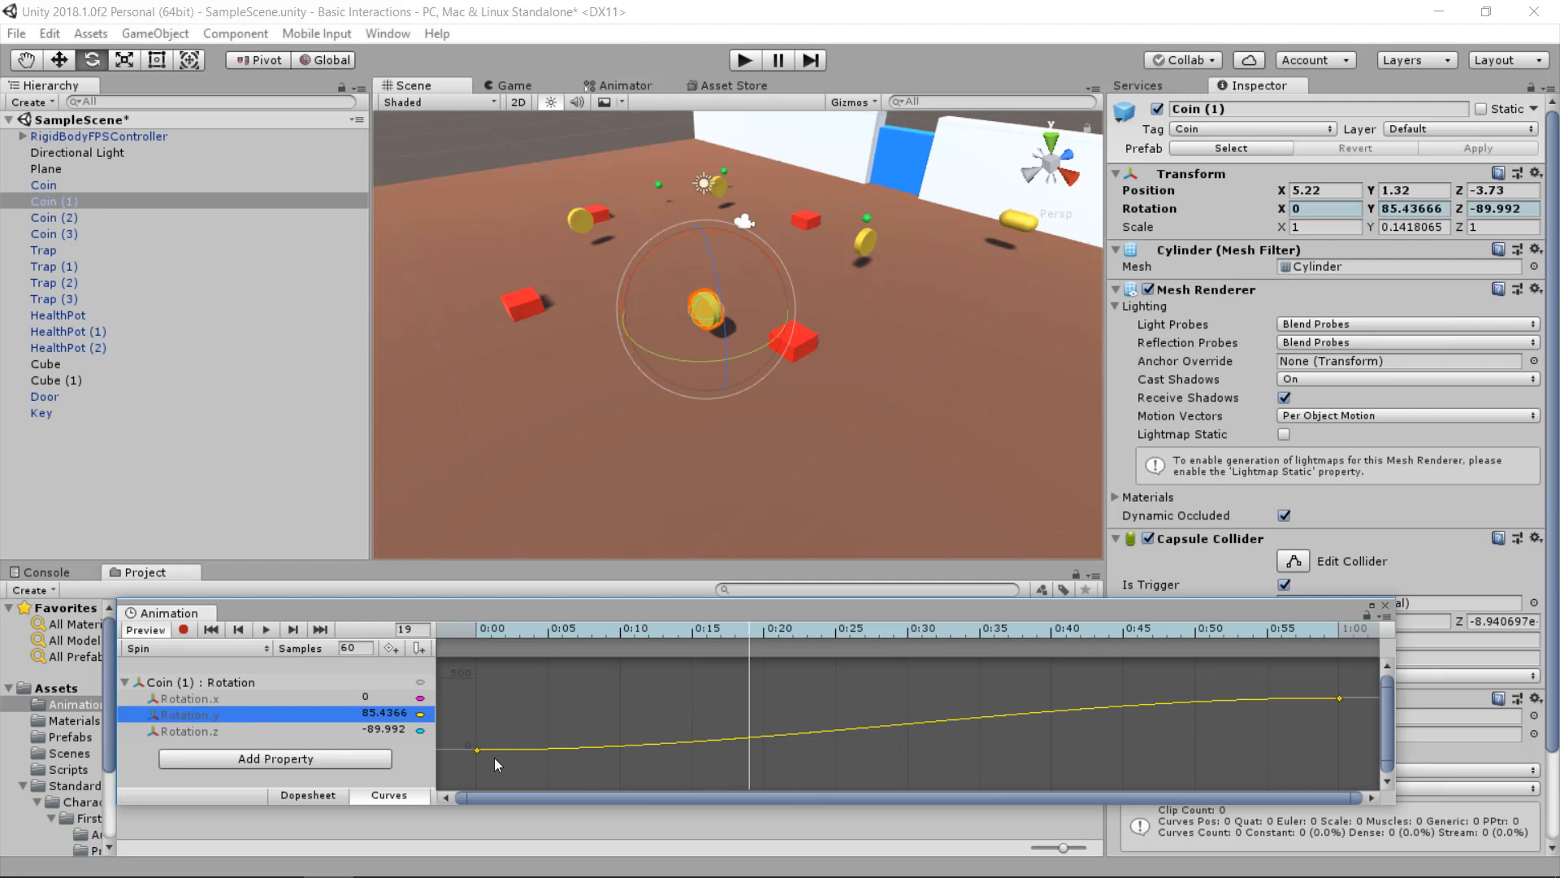
pyautogui.moveTo(529, 624); pyautogui.dragTo(1317, 621)
pyautogui.click(1342, 698)
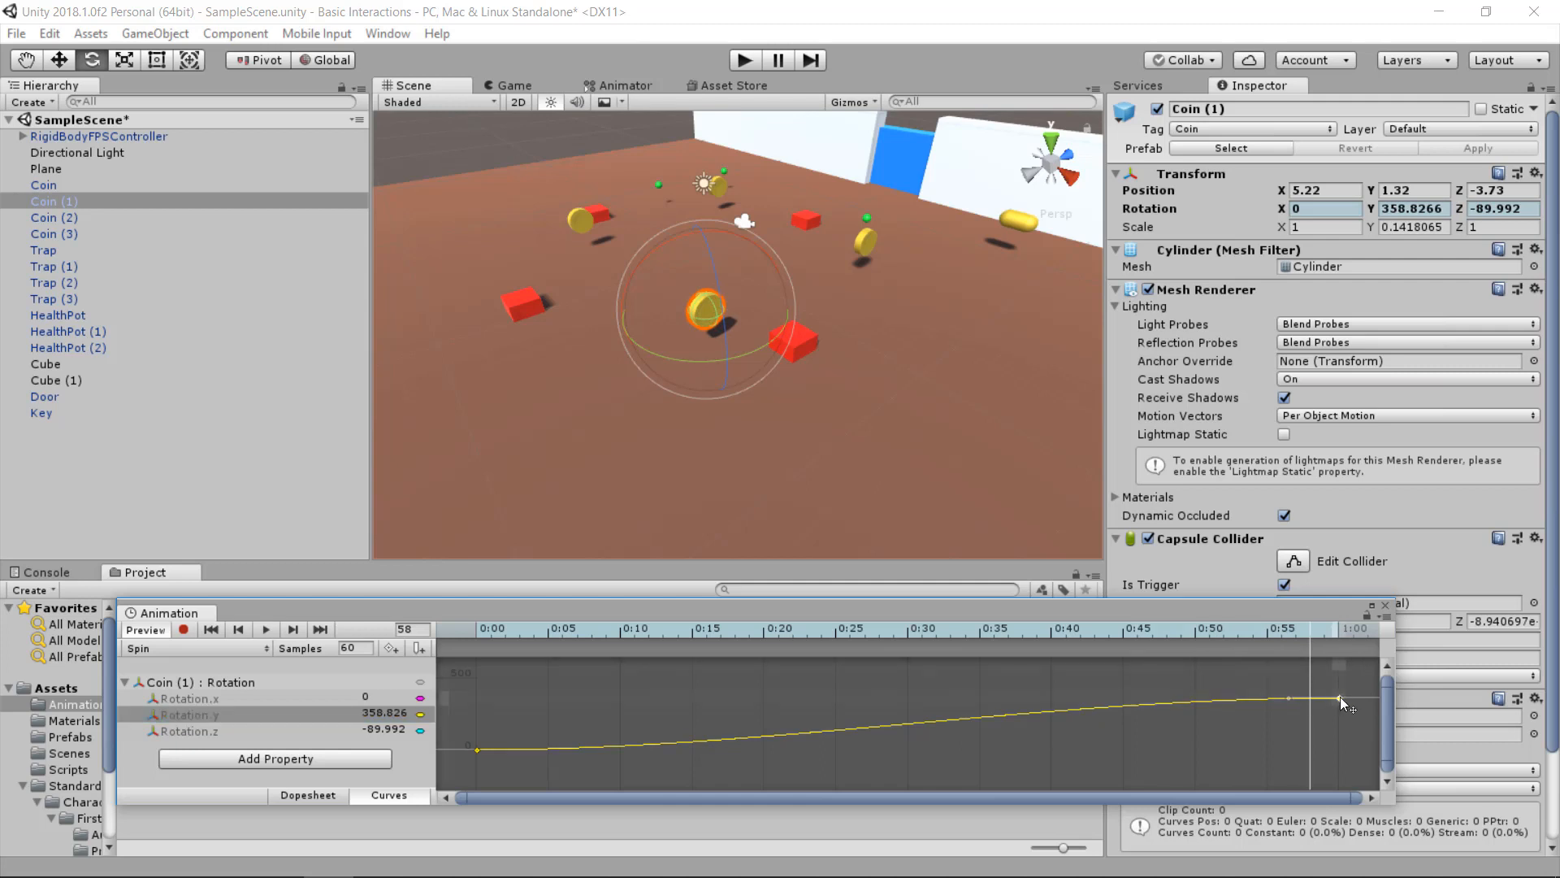
pyautogui.moveTo(1289, 695); pyautogui.dragTo(1288, 700)
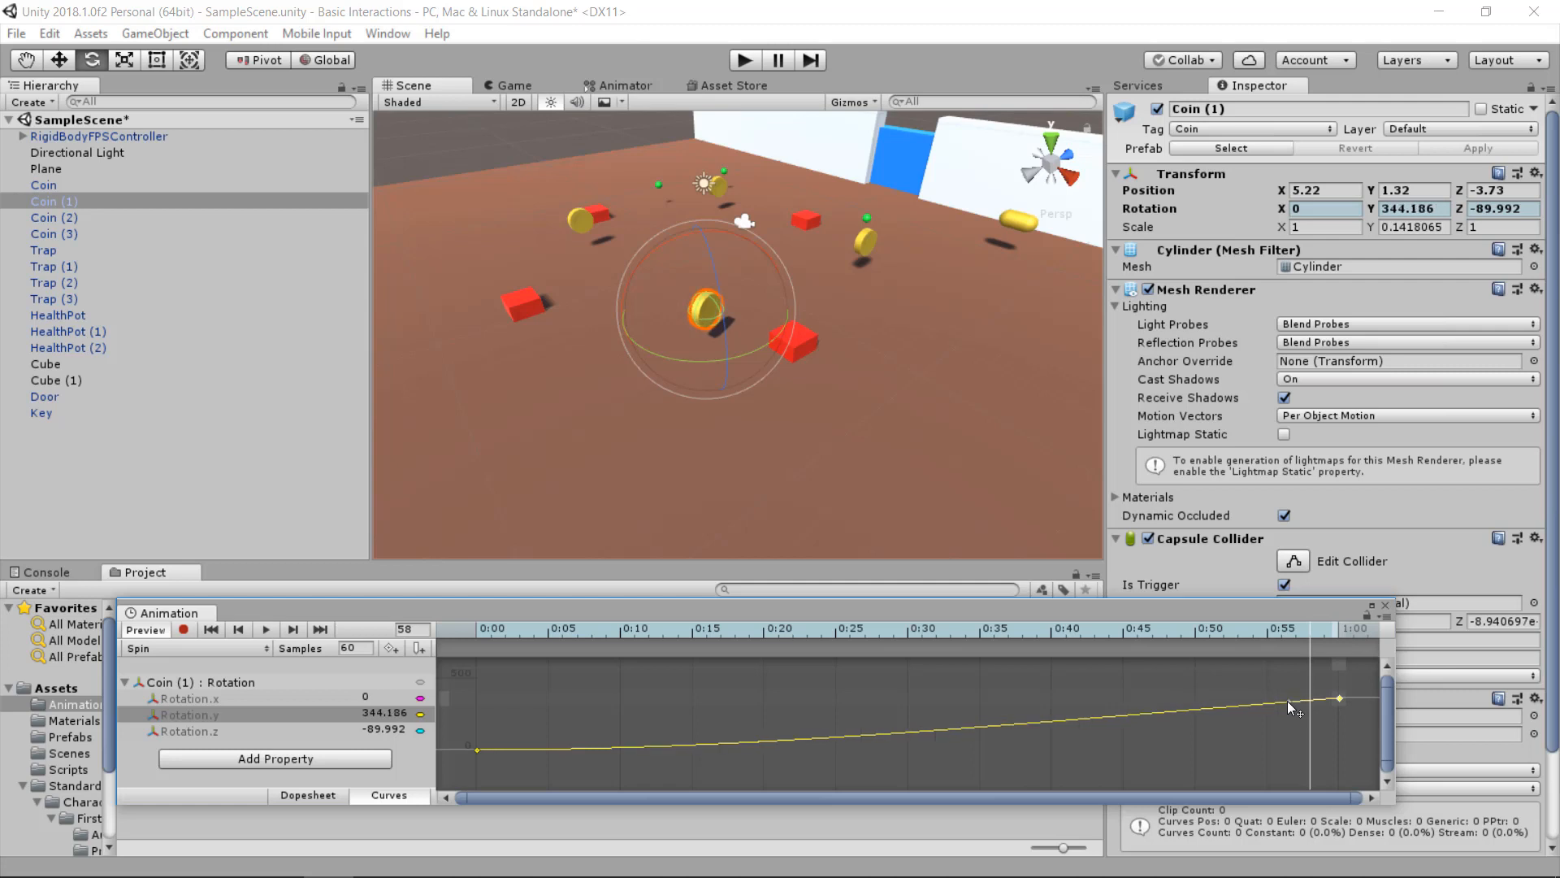
pyautogui.click(479, 749)
pyautogui.moveTo(529, 750); pyautogui.dragTo(533, 744)
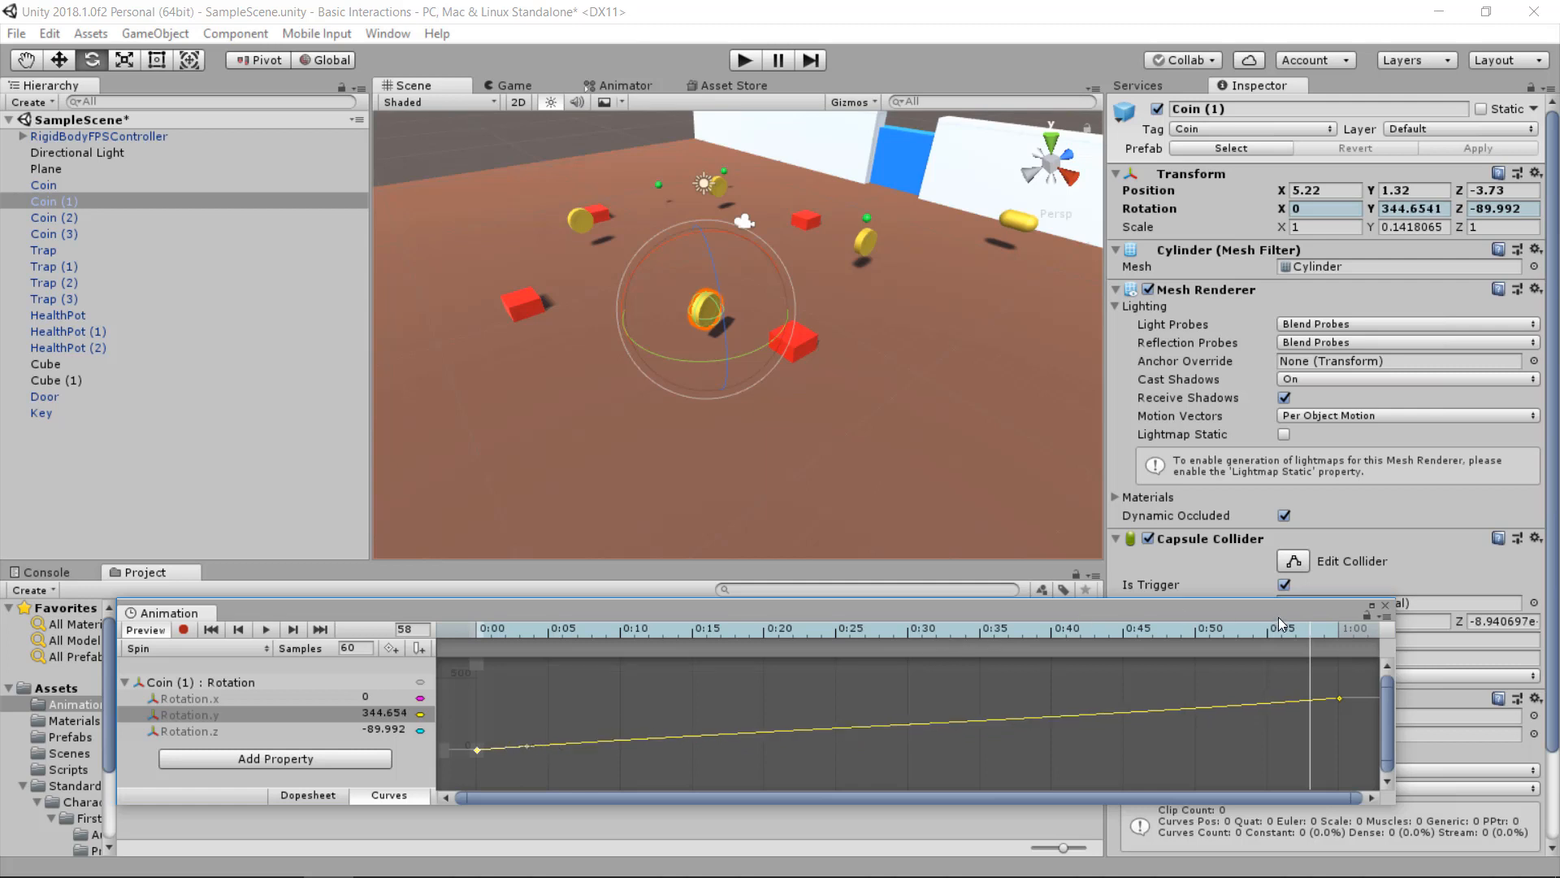
pyautogui.moveTo(1029, 635); pyautogui.dragTo(294, 670)
pyautogui.click(264, 631)
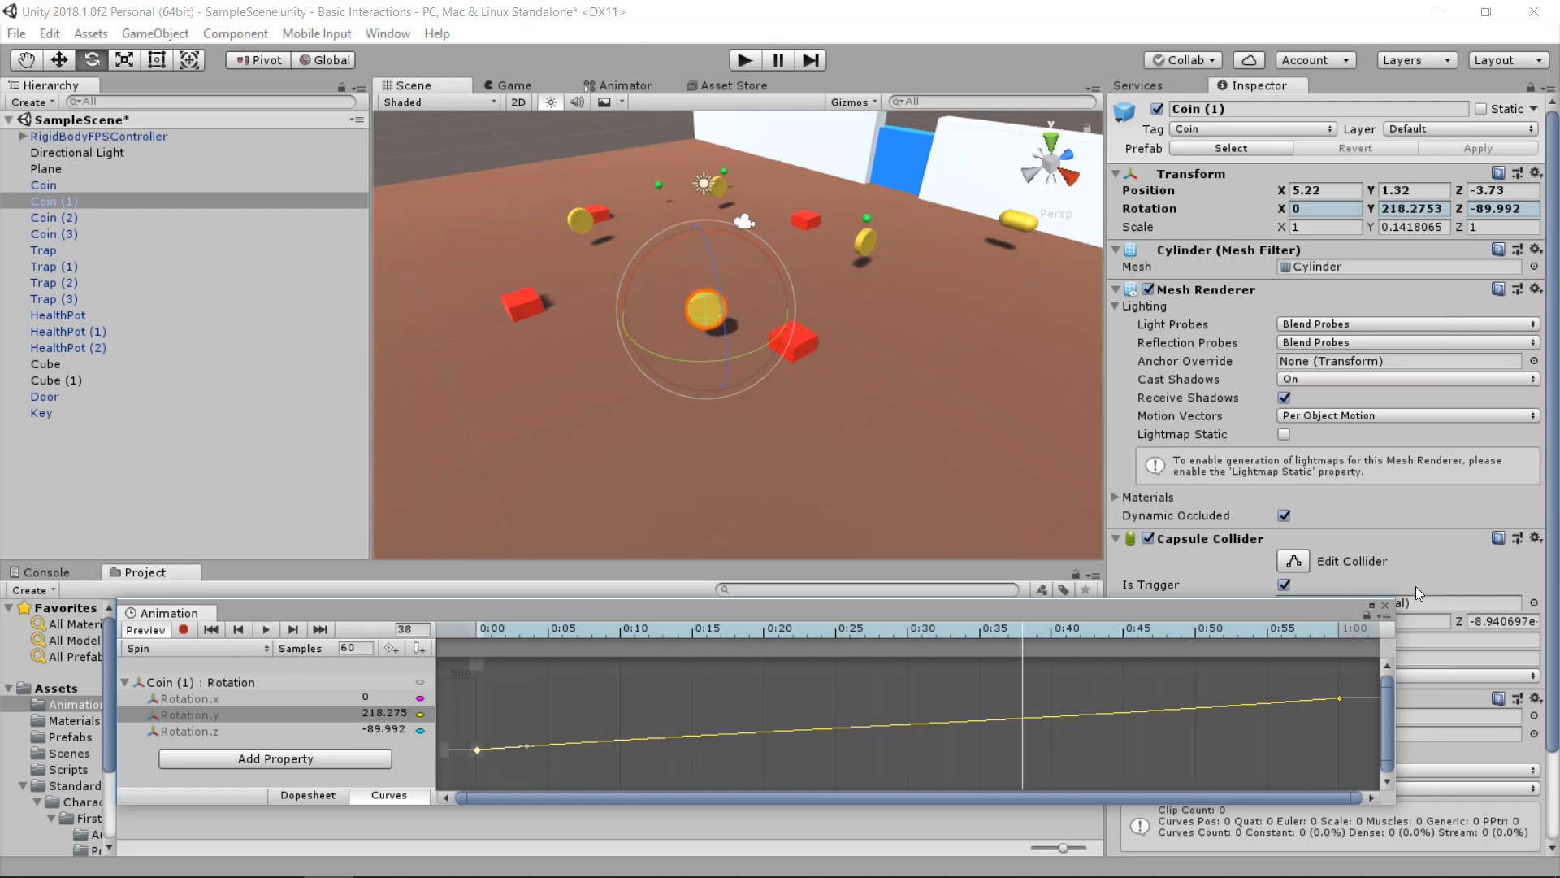
# - Close the Animation window and enable Loop Time on the Spin clip
pyautogui.click(1386, 606)
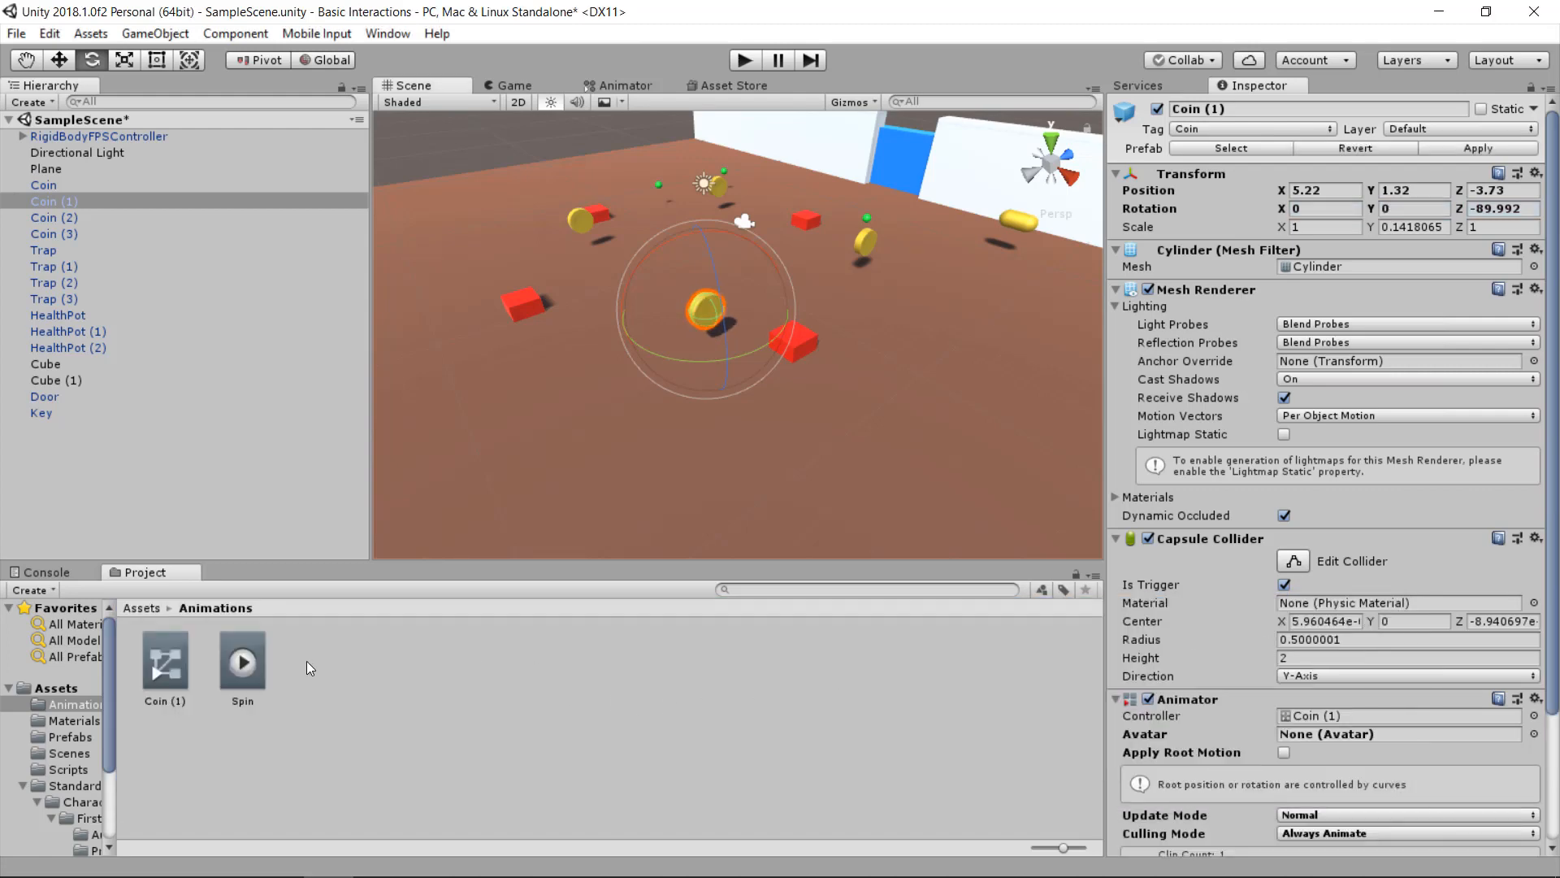
pyautogui.click(247, 662)
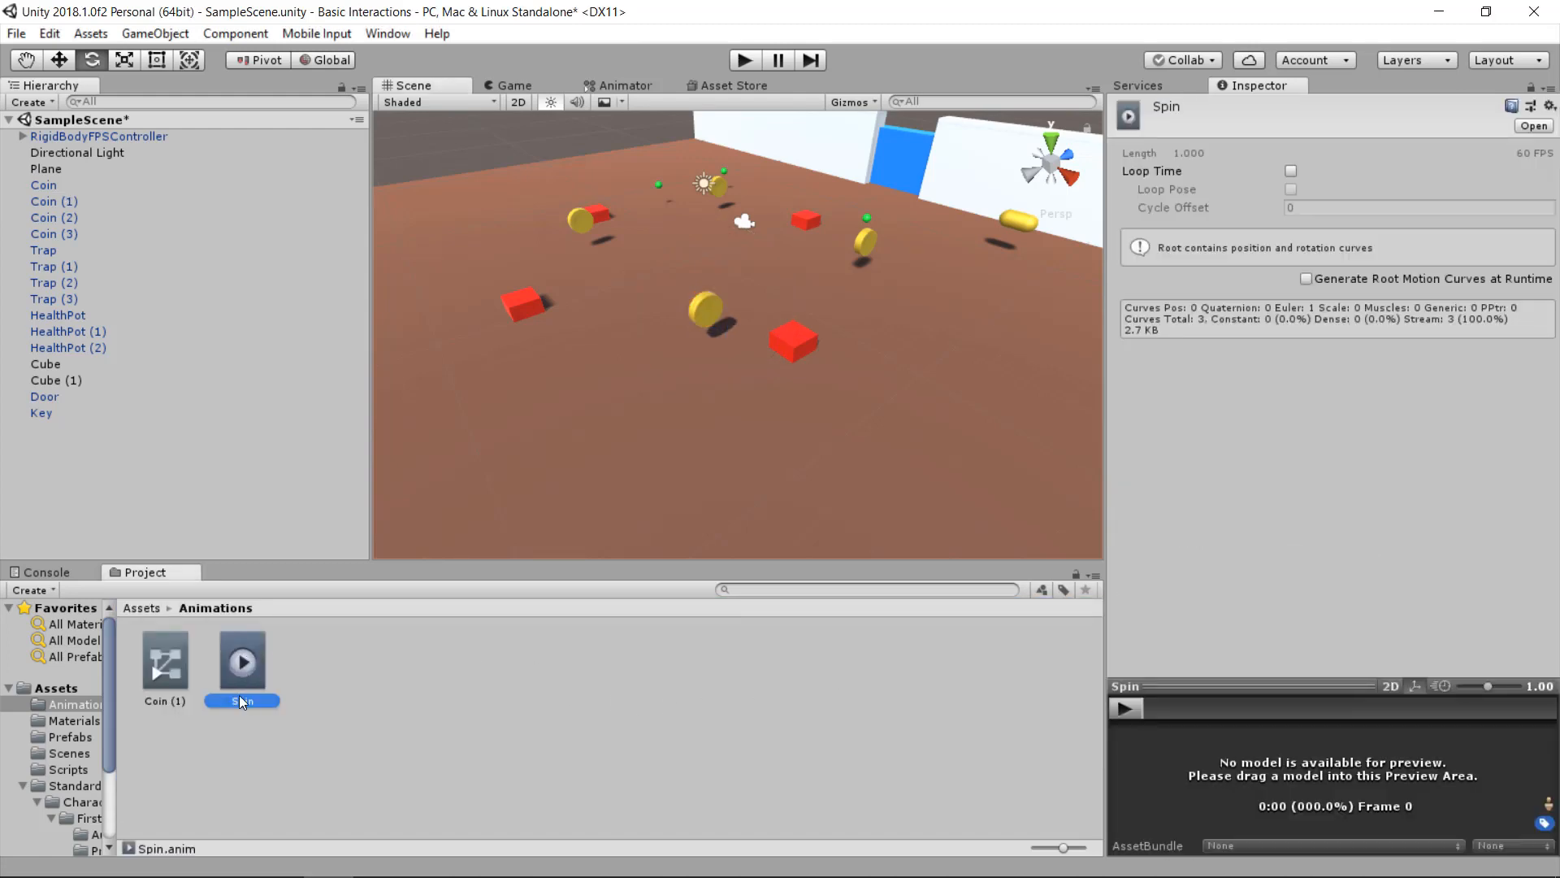
pyautogui.click(1290, 170)
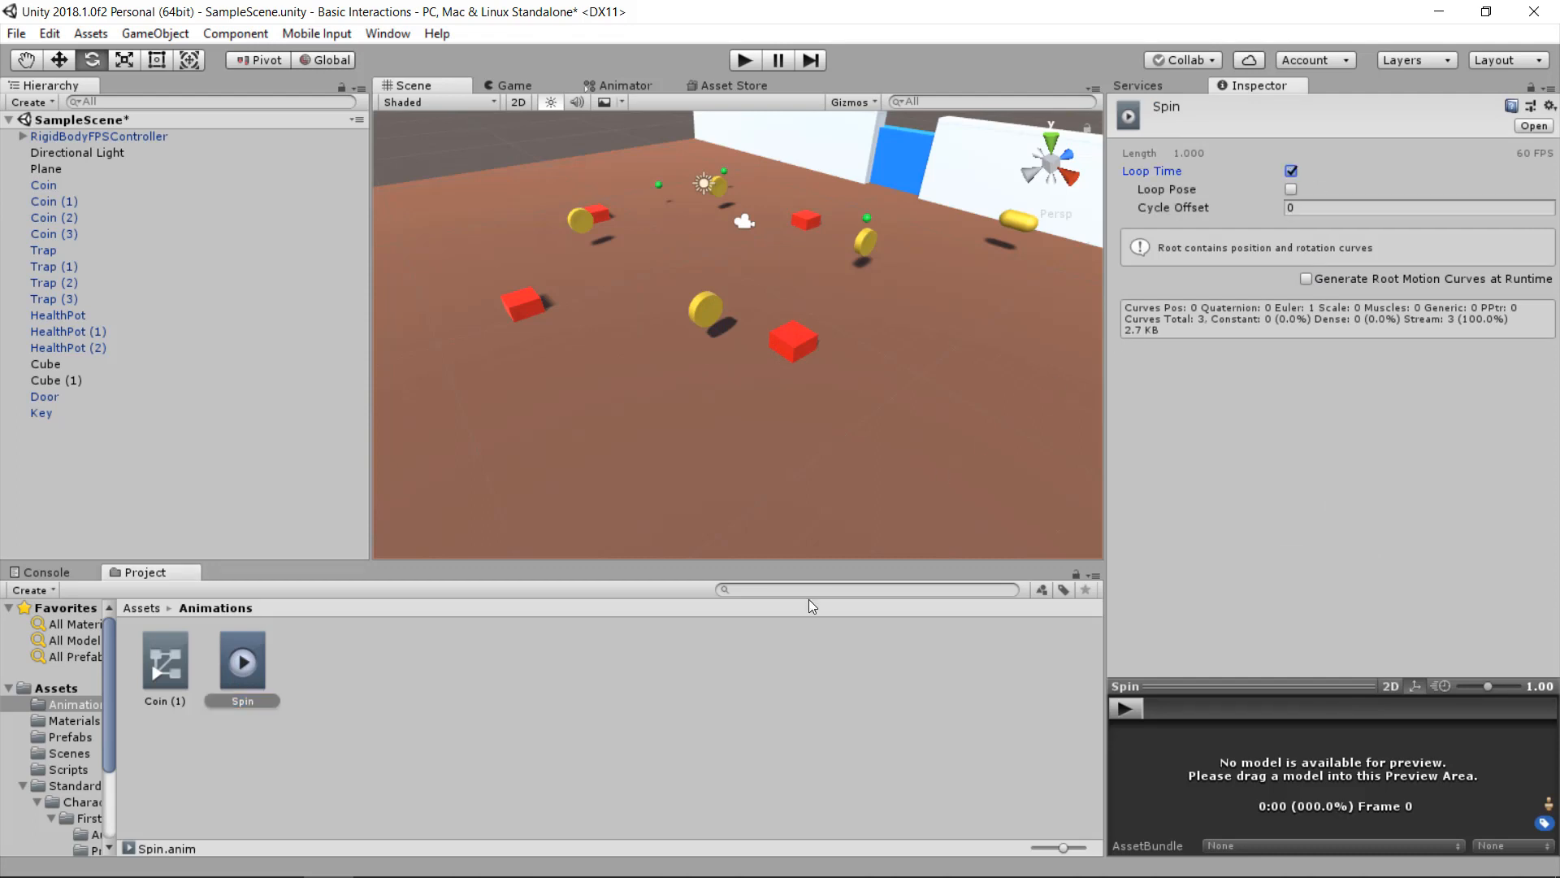
# - Compare the coins' components, apply Coin (1)'s changes to the coin prefab, and check Coin (2) for the Animator
pyautogui.click(704, 315)
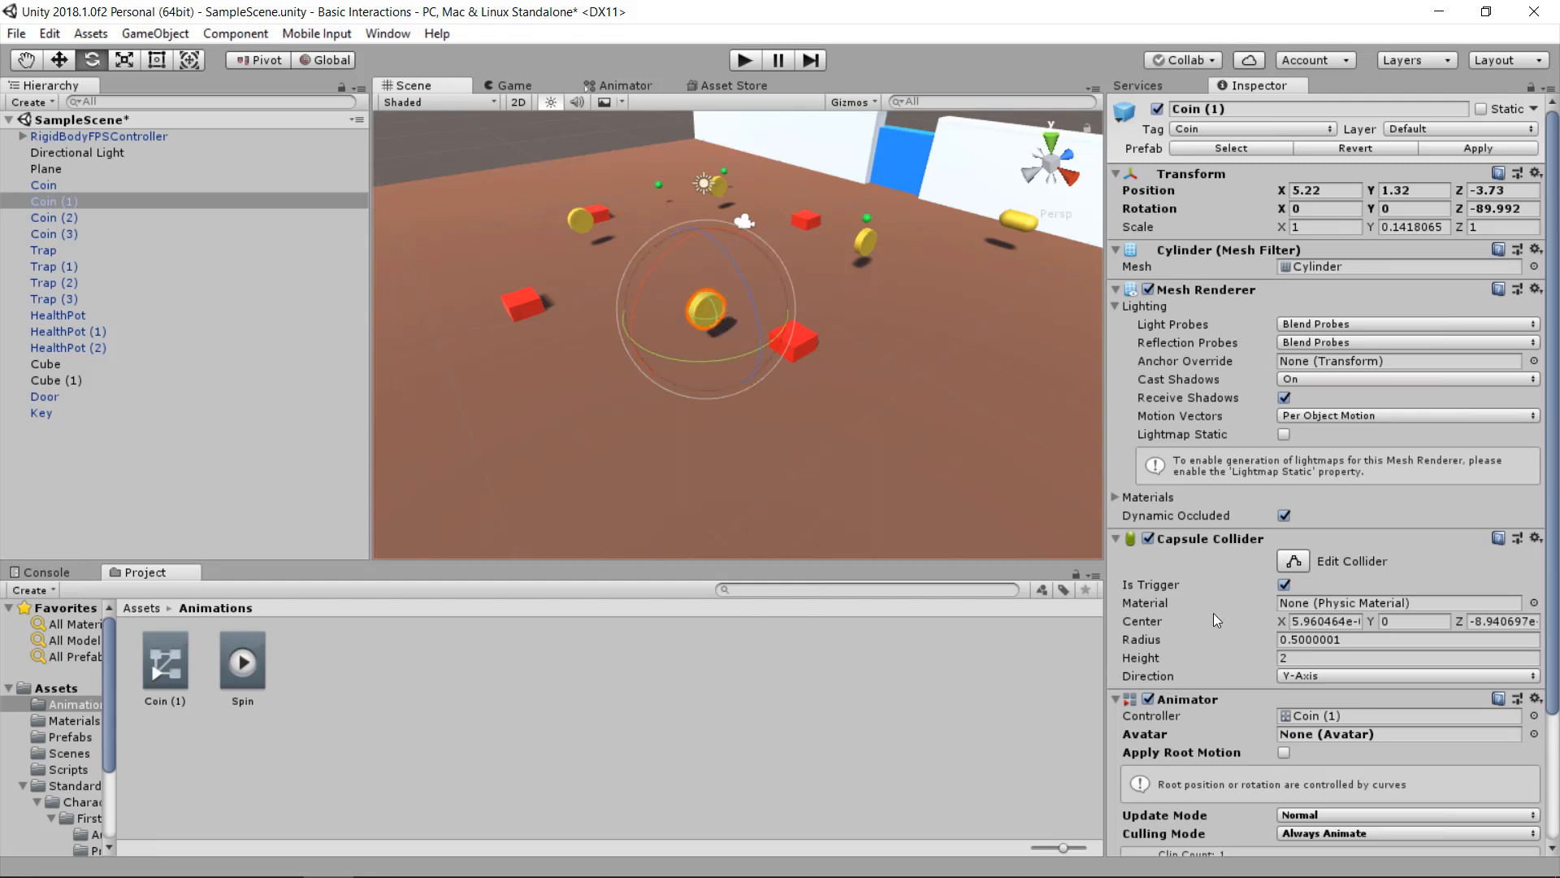
pyautogui.click(870, 236)
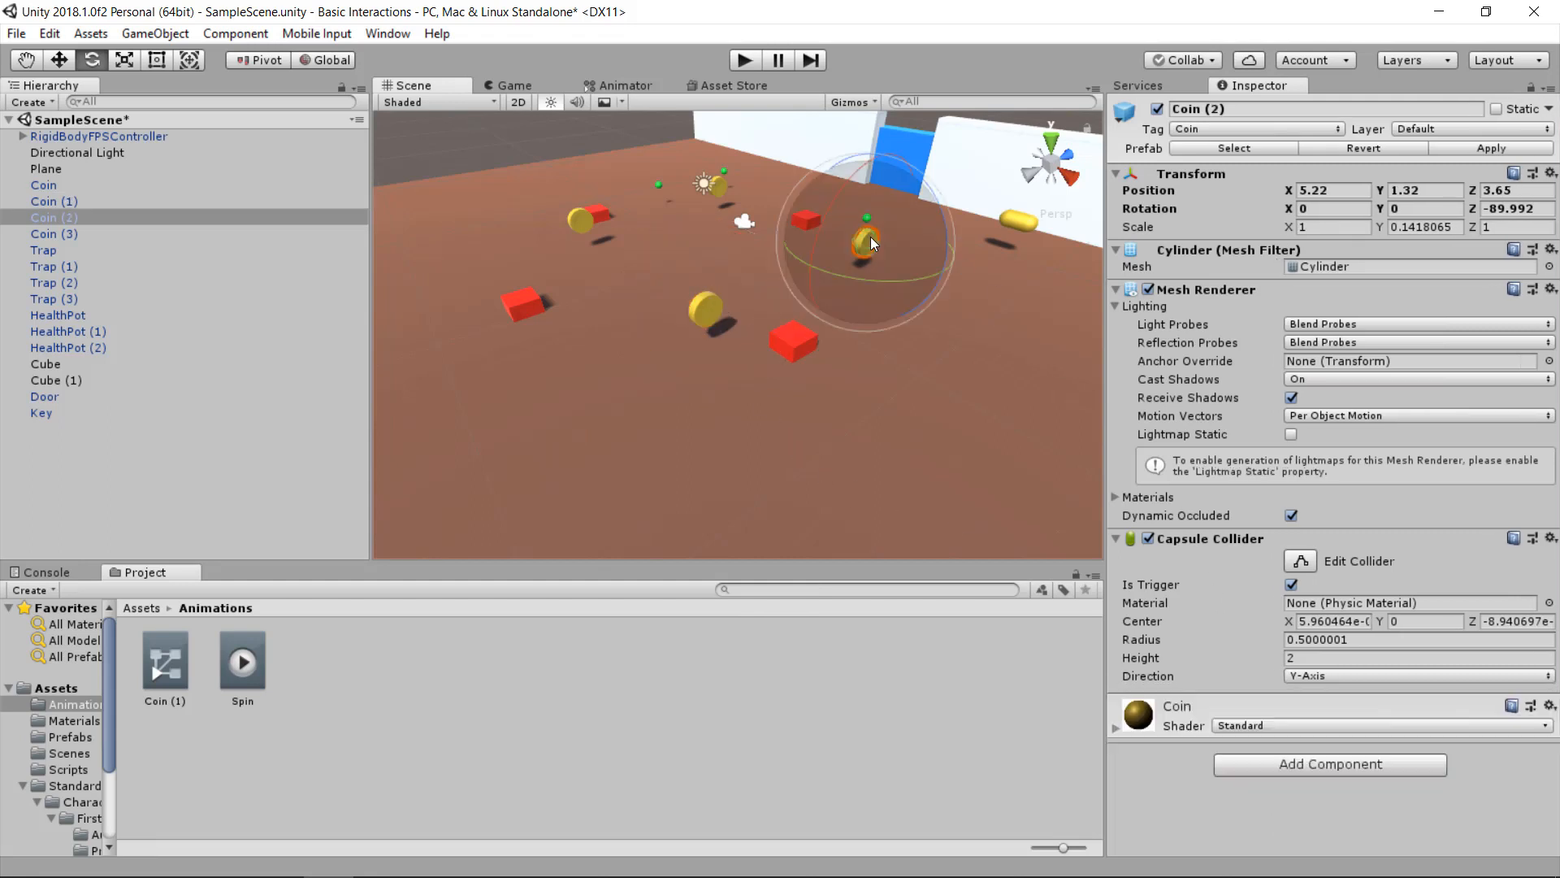
pyautogui.click(576, 221)
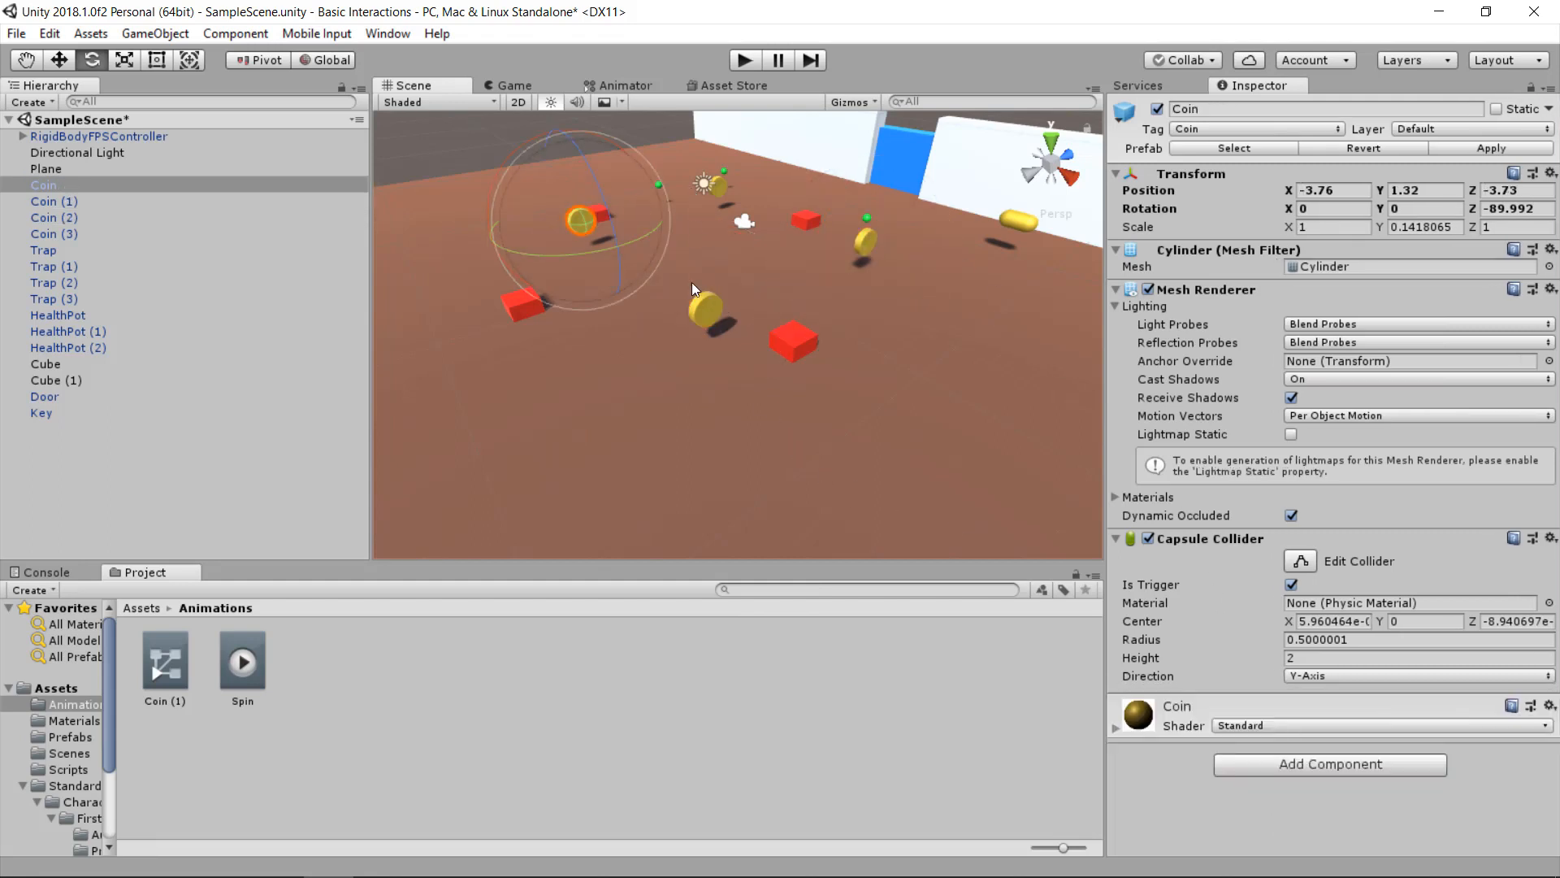
pyautogui.click(704, 310)
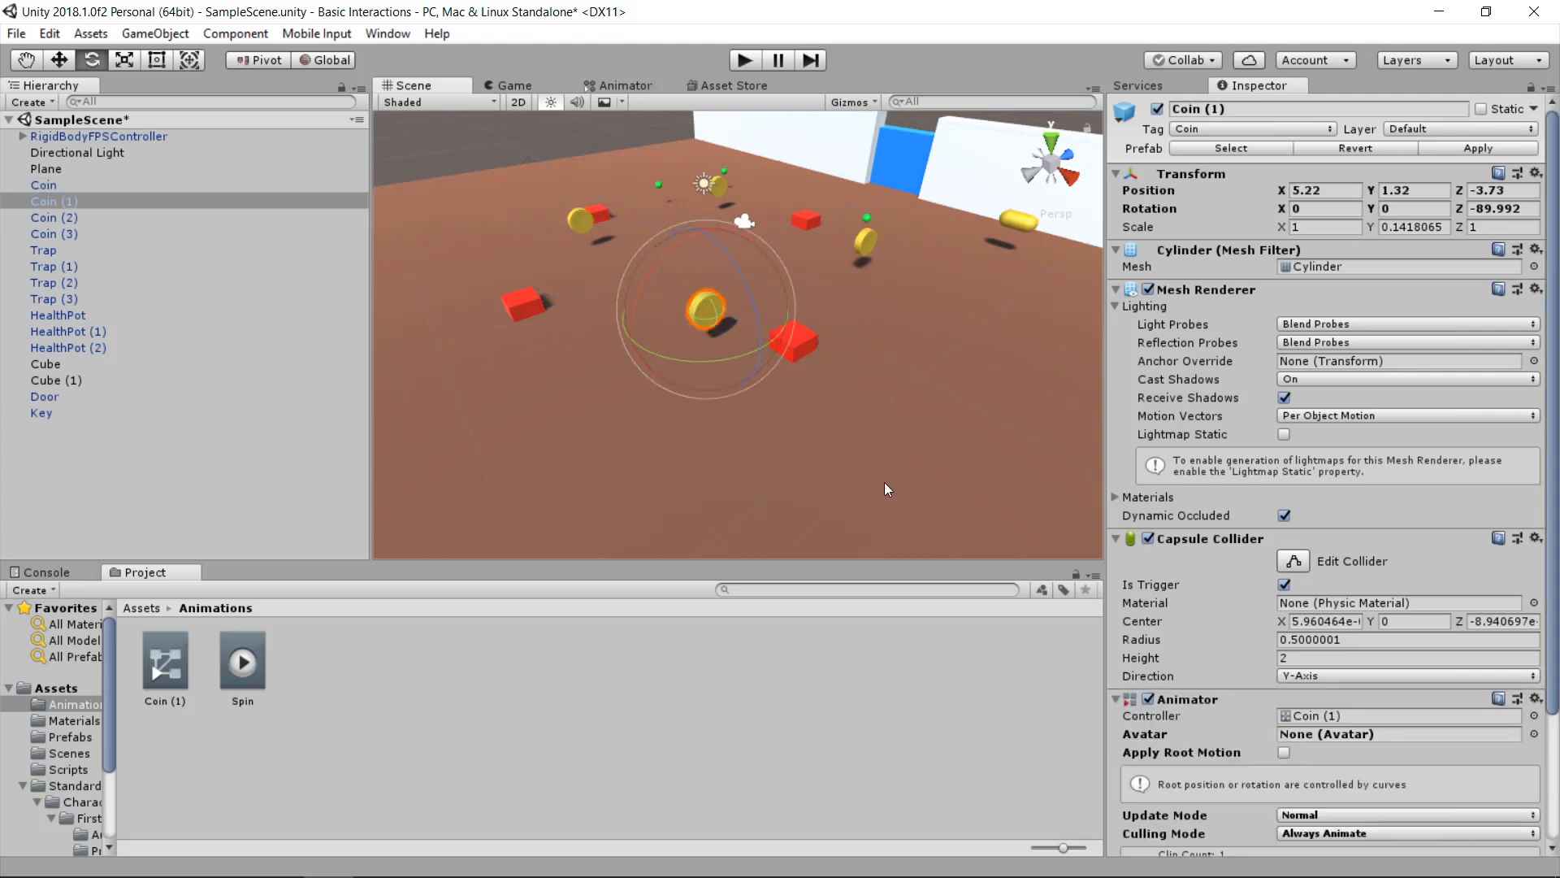
pyautogui.click(1459, 148)
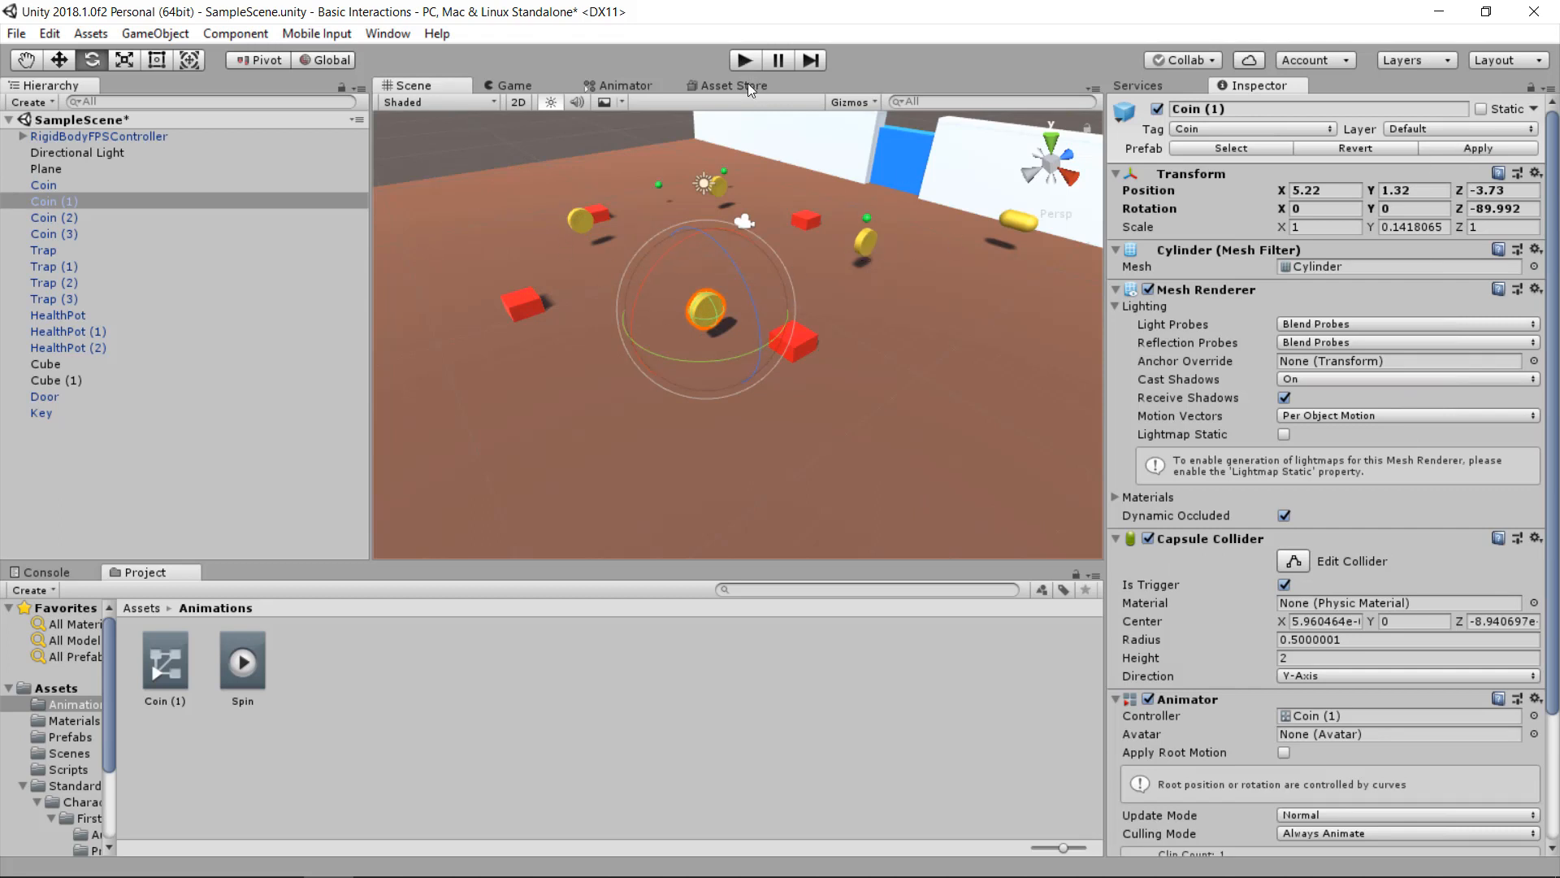
pyautogui.click(870, 240)
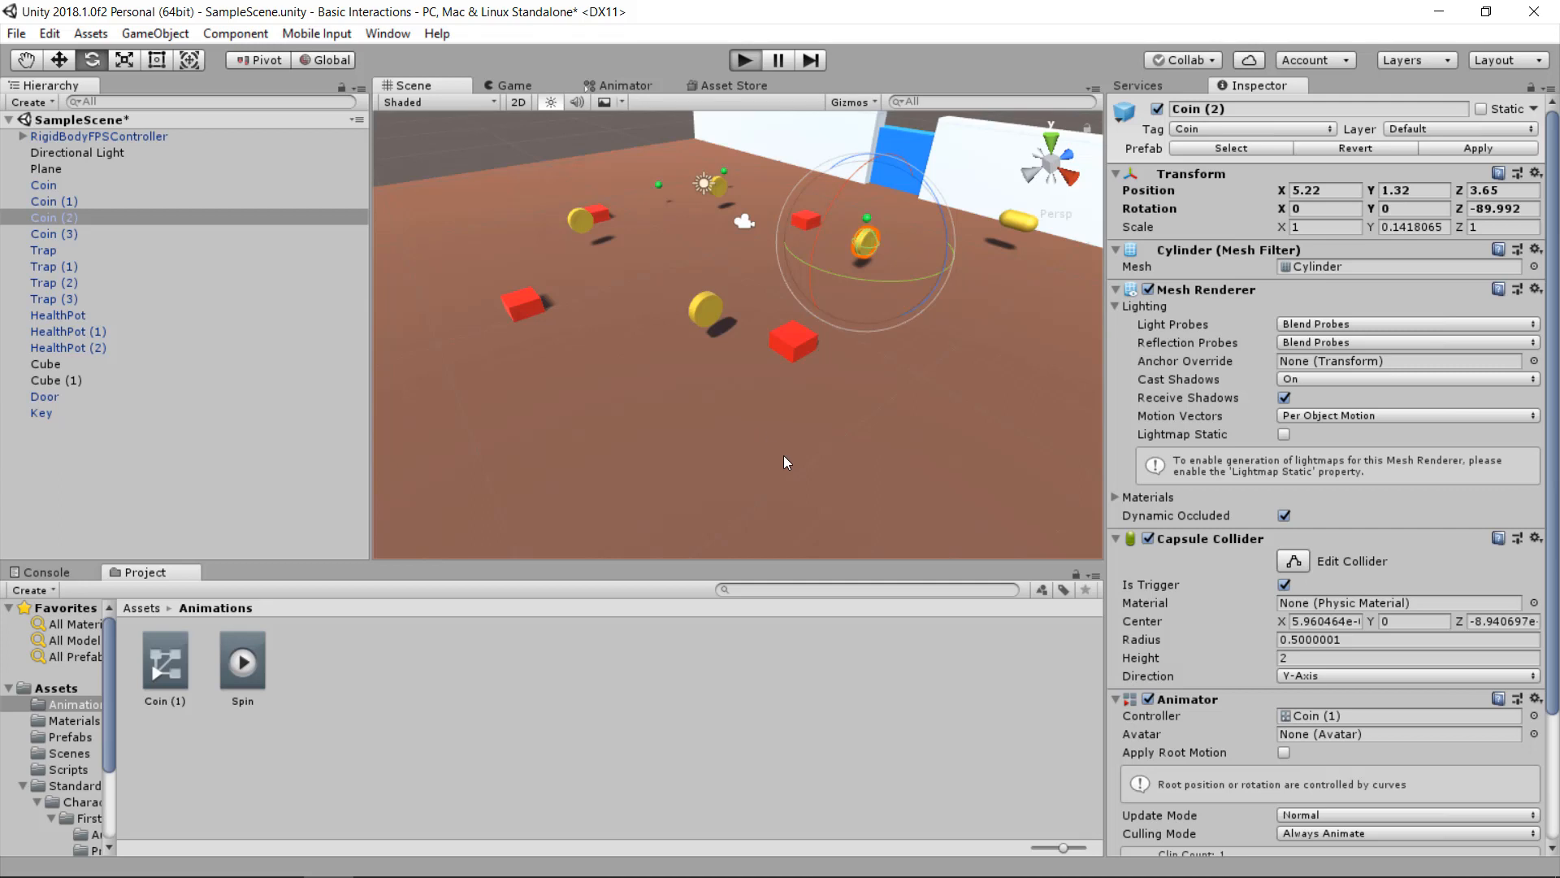
# - Play-test the scene, walking through the coins to check that they all spin and can be collected, and stop play mode
pyautogui.hotkey('ctrl', 'p')
pyautogui.press('w')
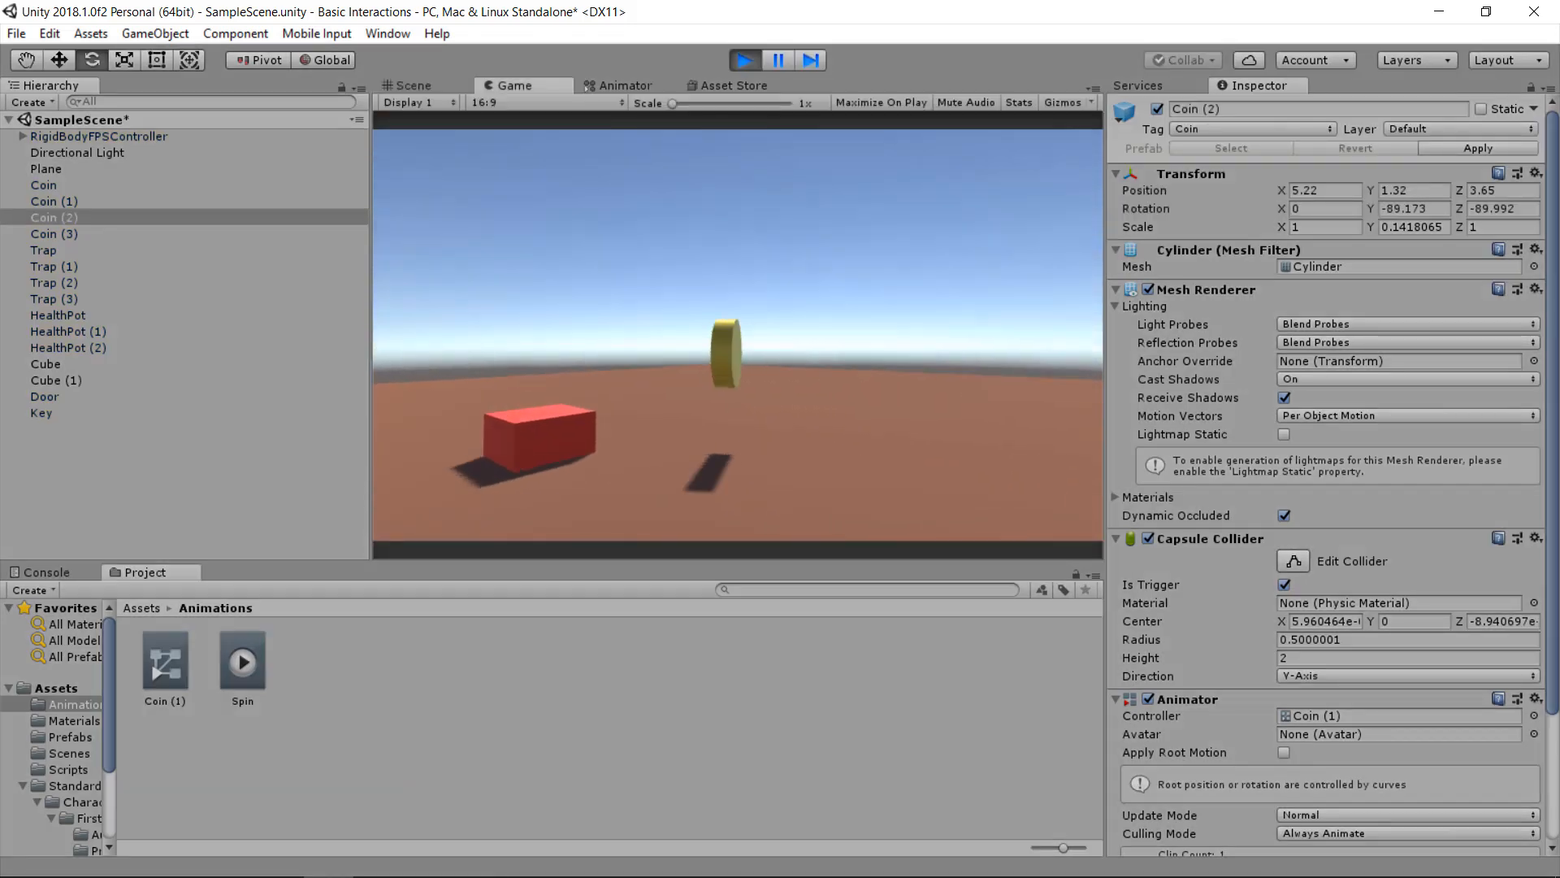
pyautogui.press('w')
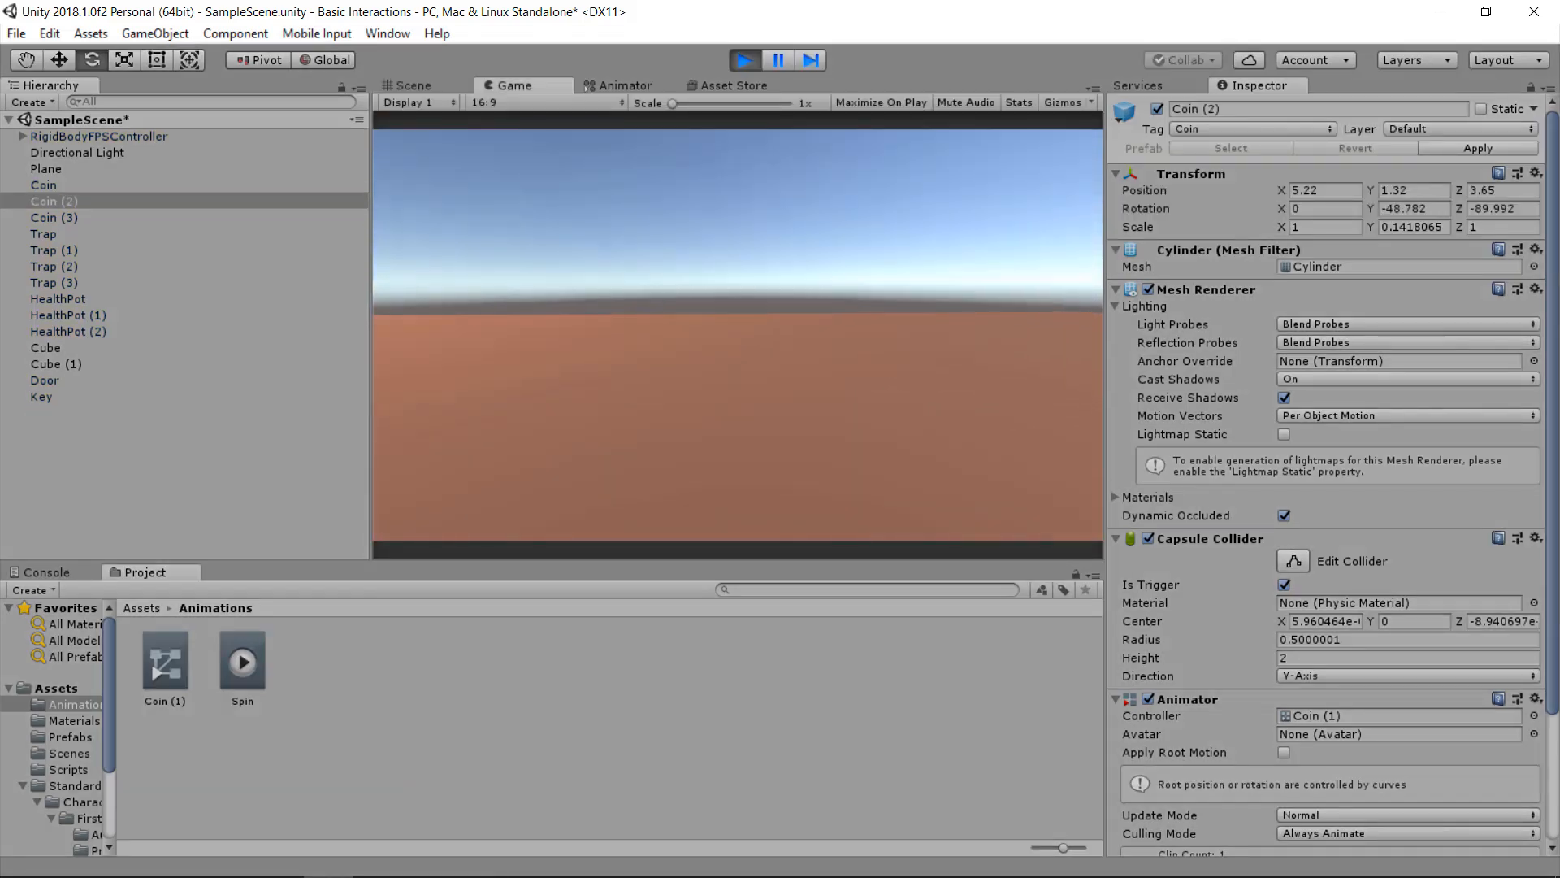
pyautogui.press('w')
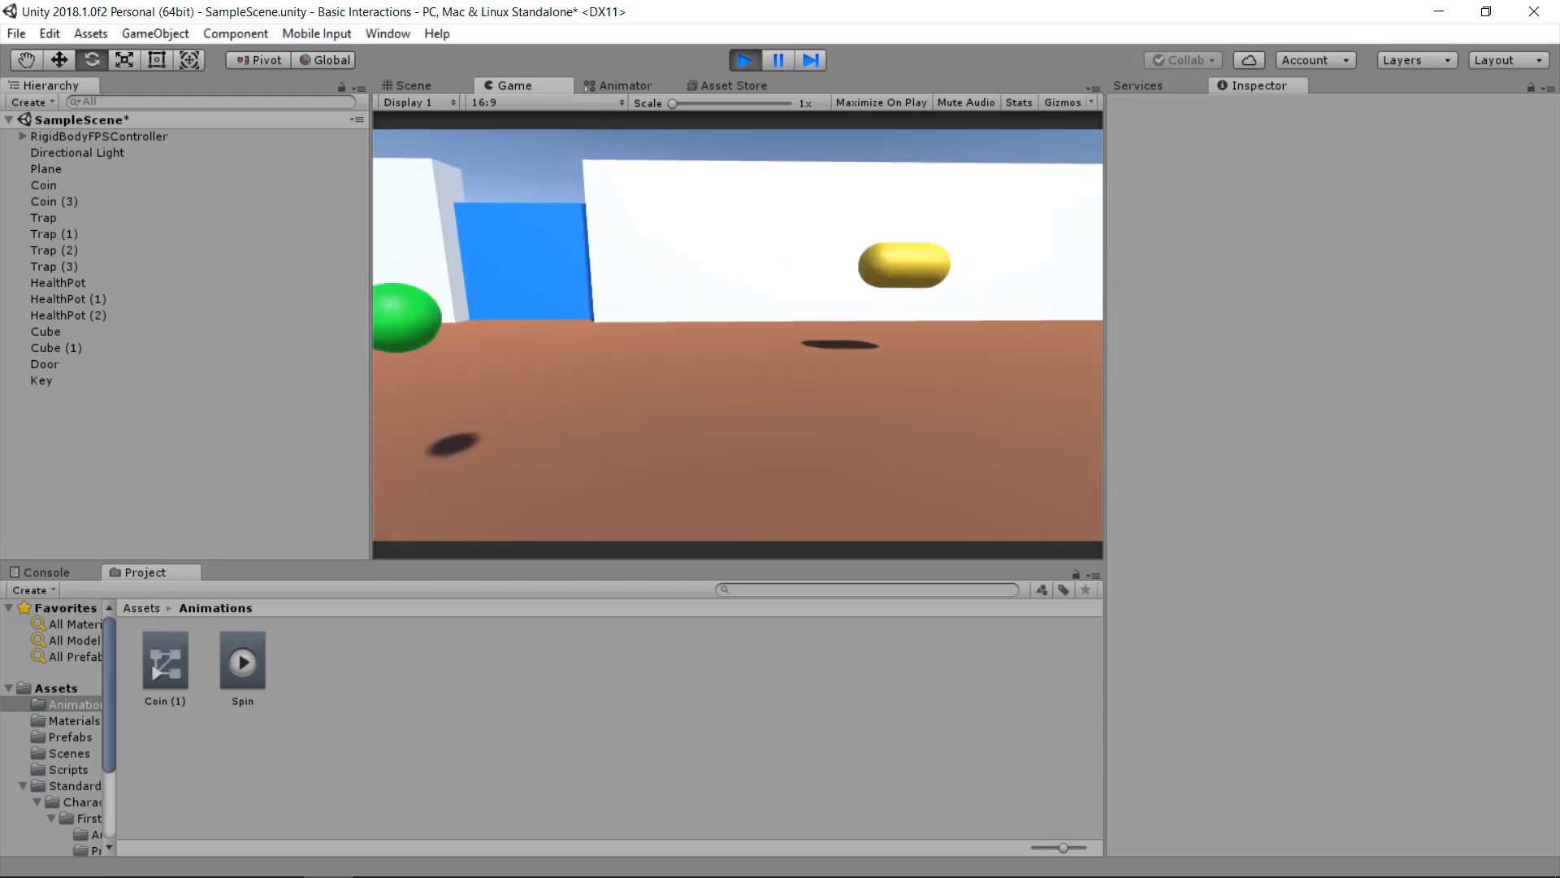
pyautogui.press('w')
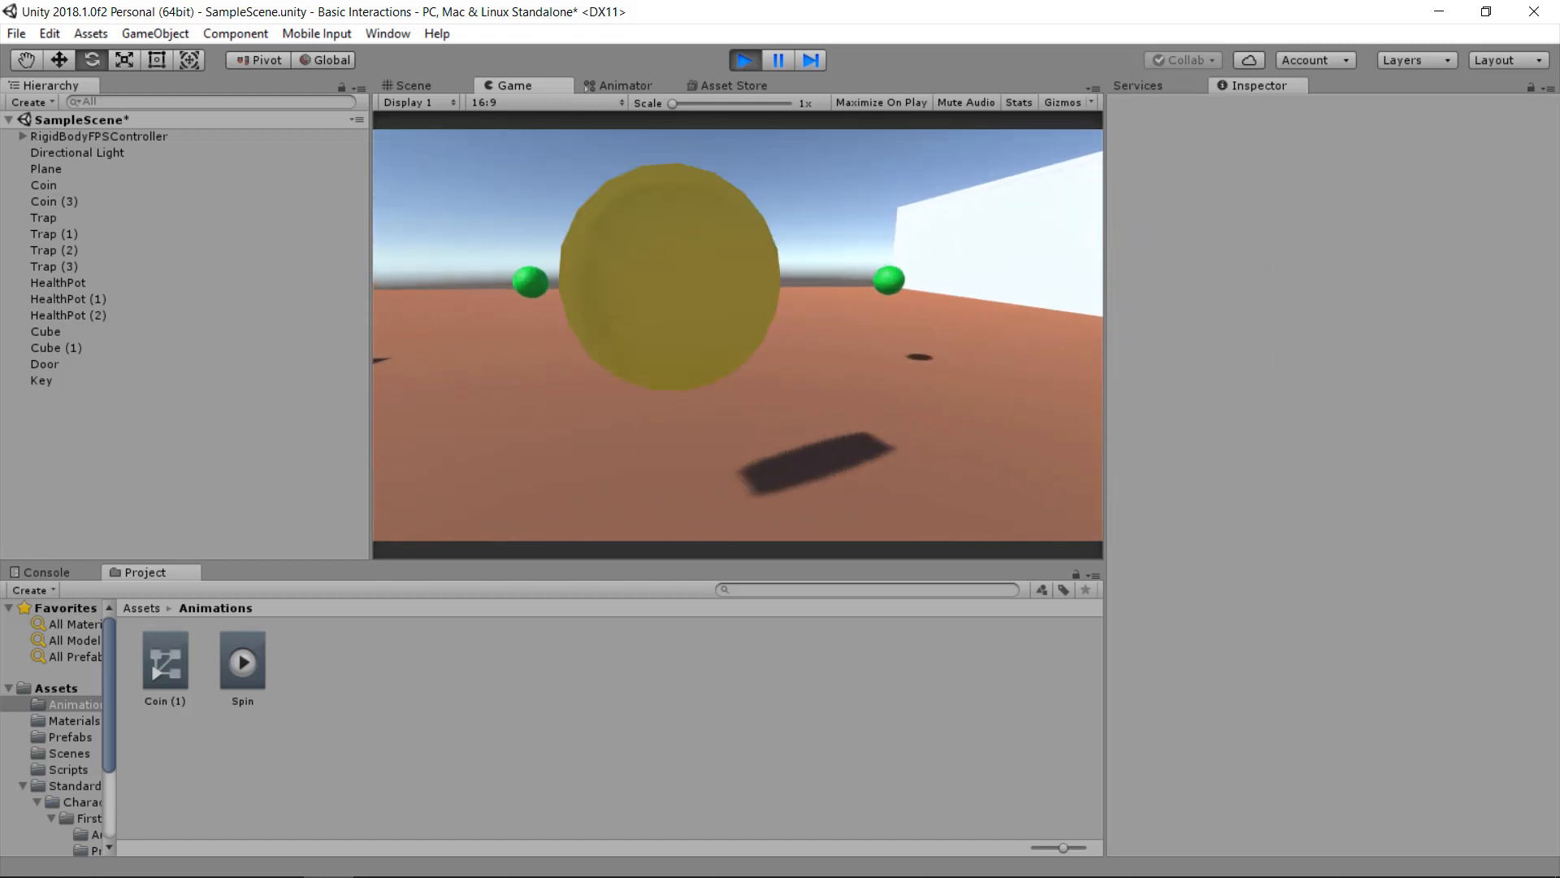
pyautogui.click(748, 63)
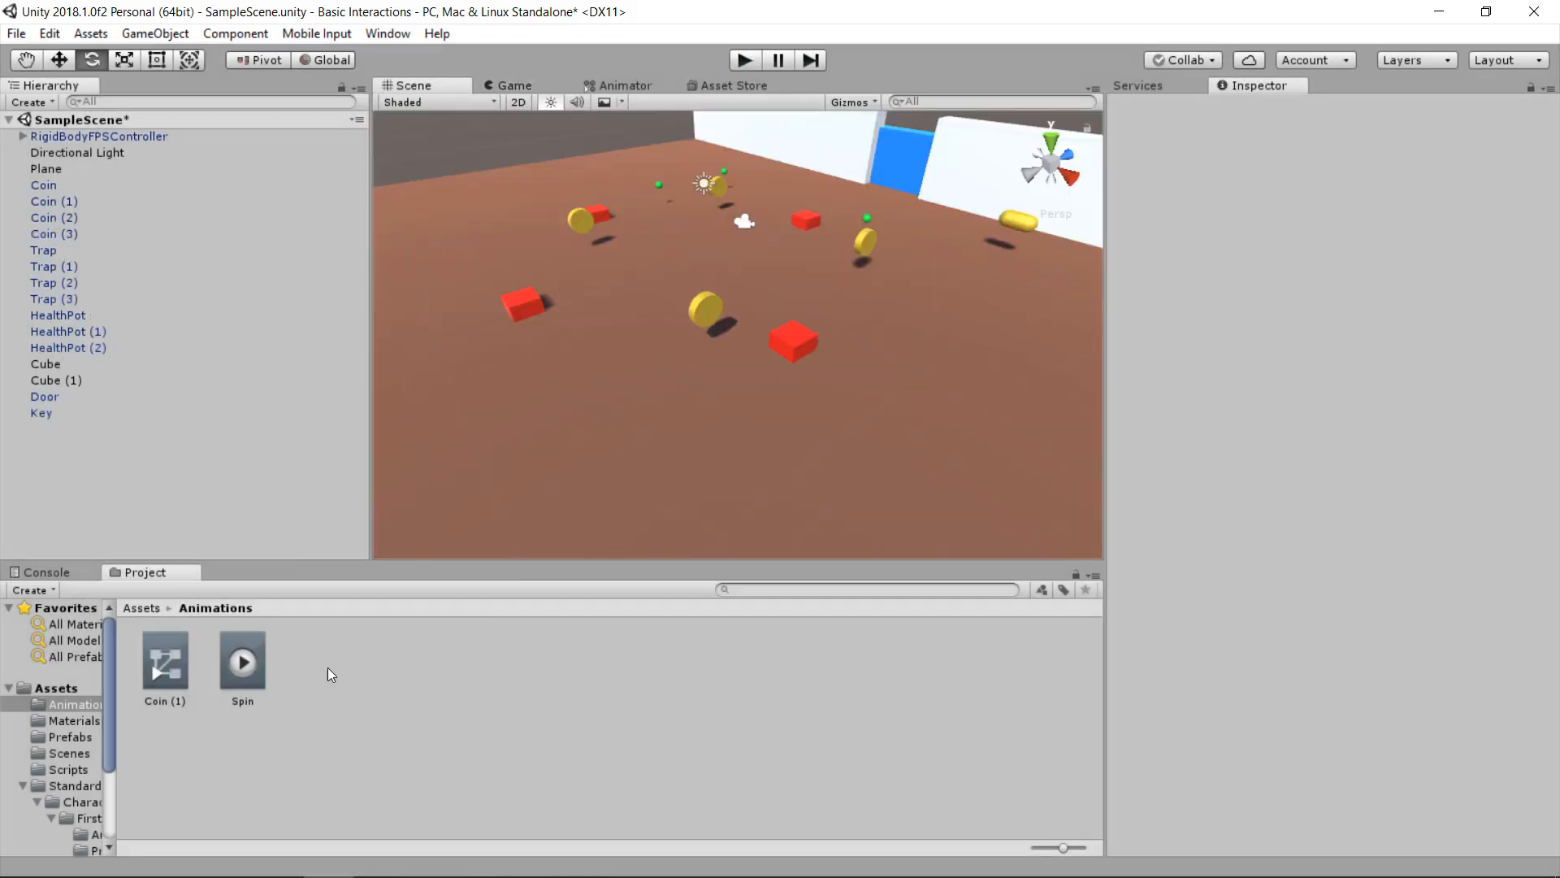
# - Create a folder named Resources in Assets and open it
pyautogui.click(143, 607)
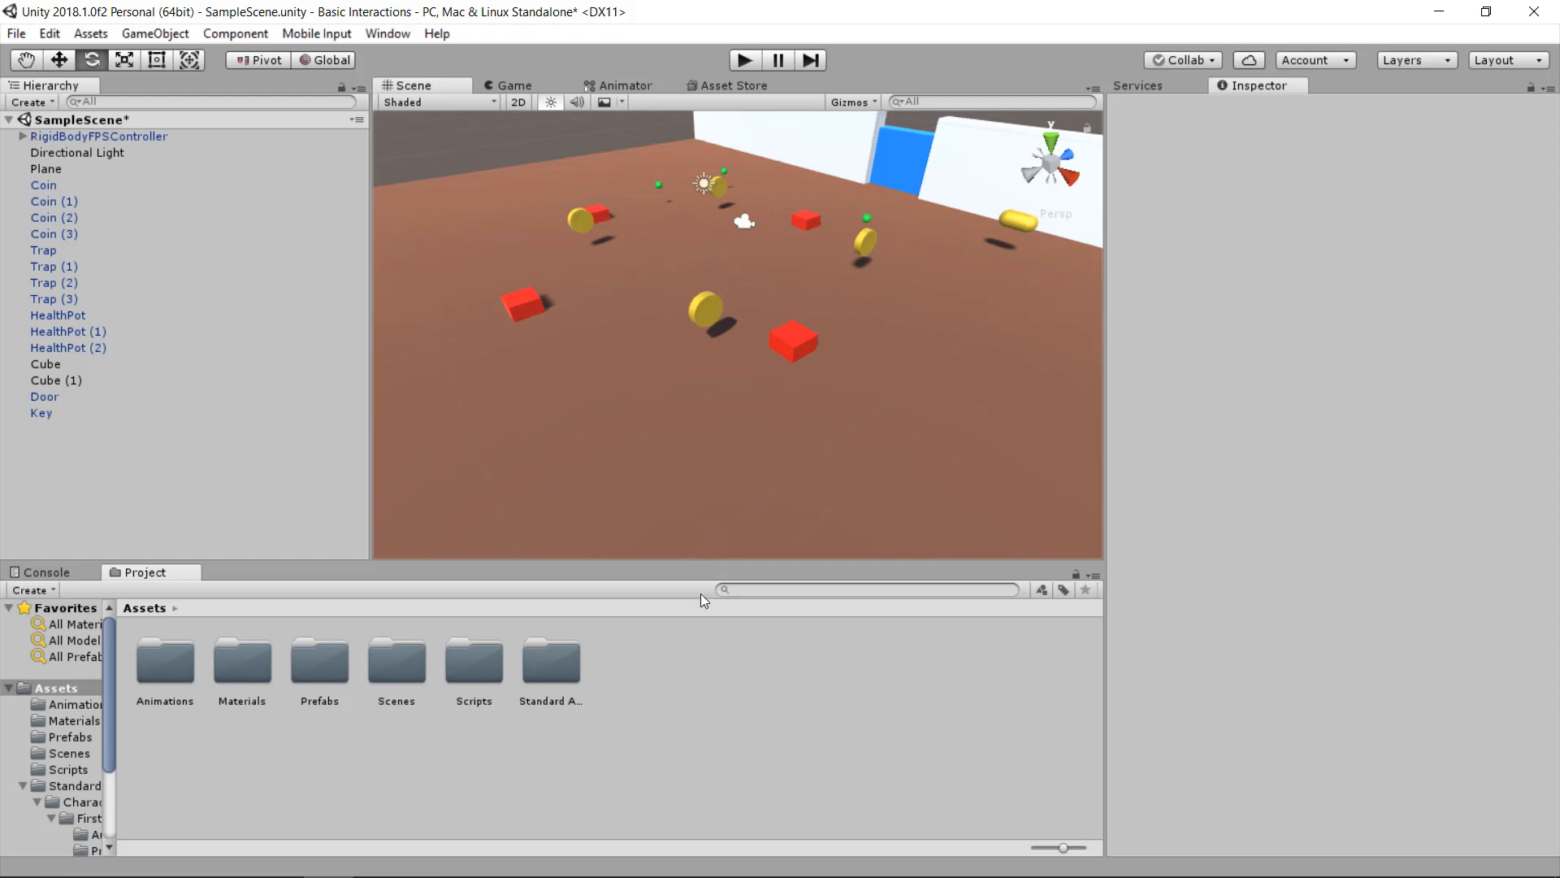
pyautogui.rightClick(660, 691)
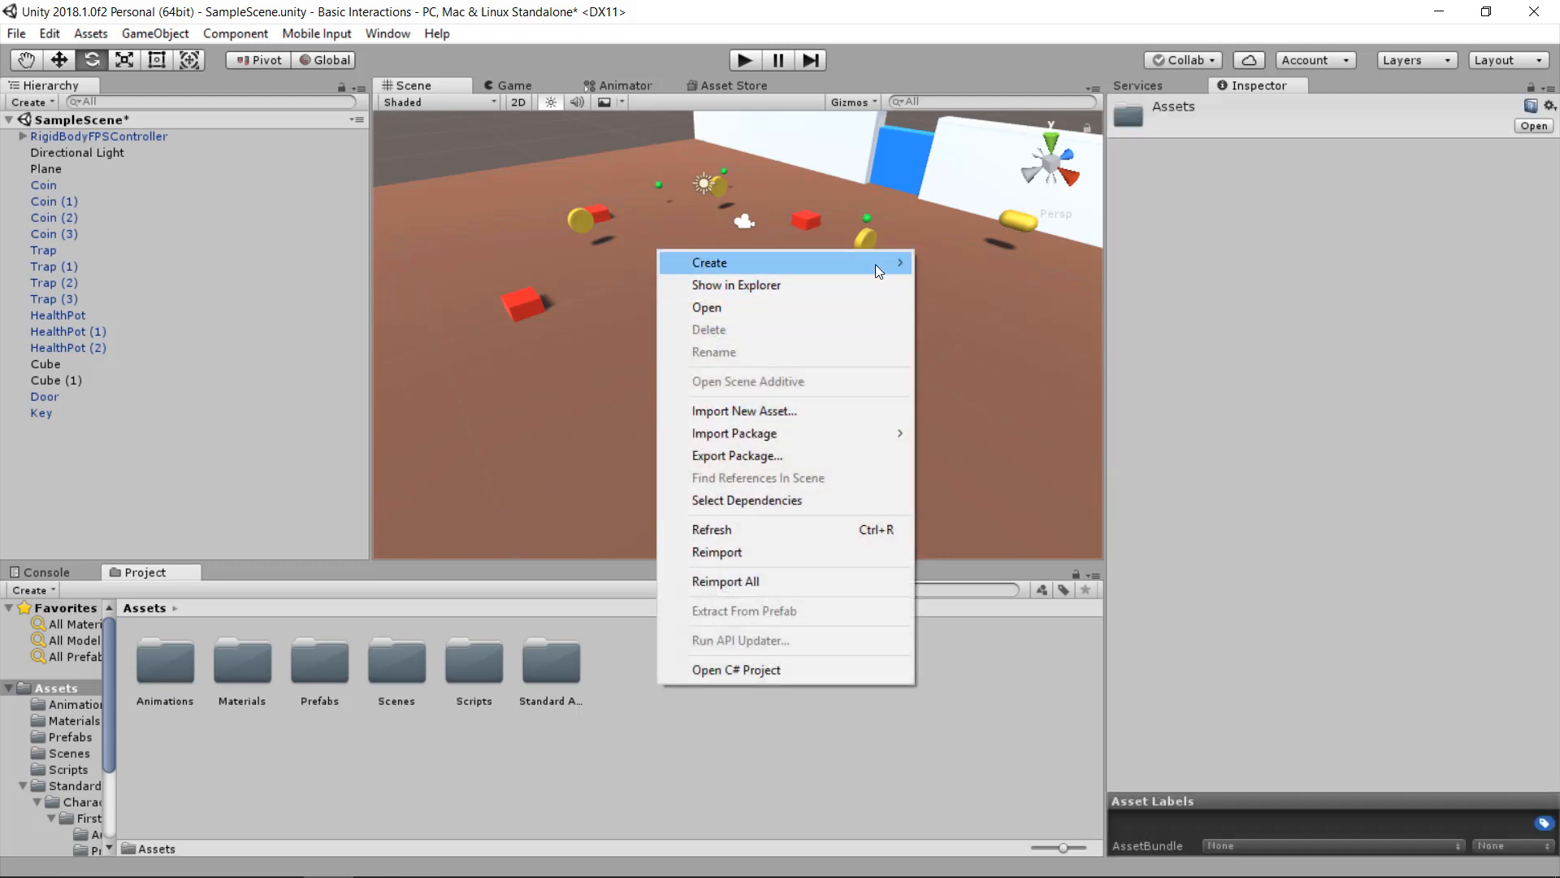
pyautogui.moveTo(875, 263)
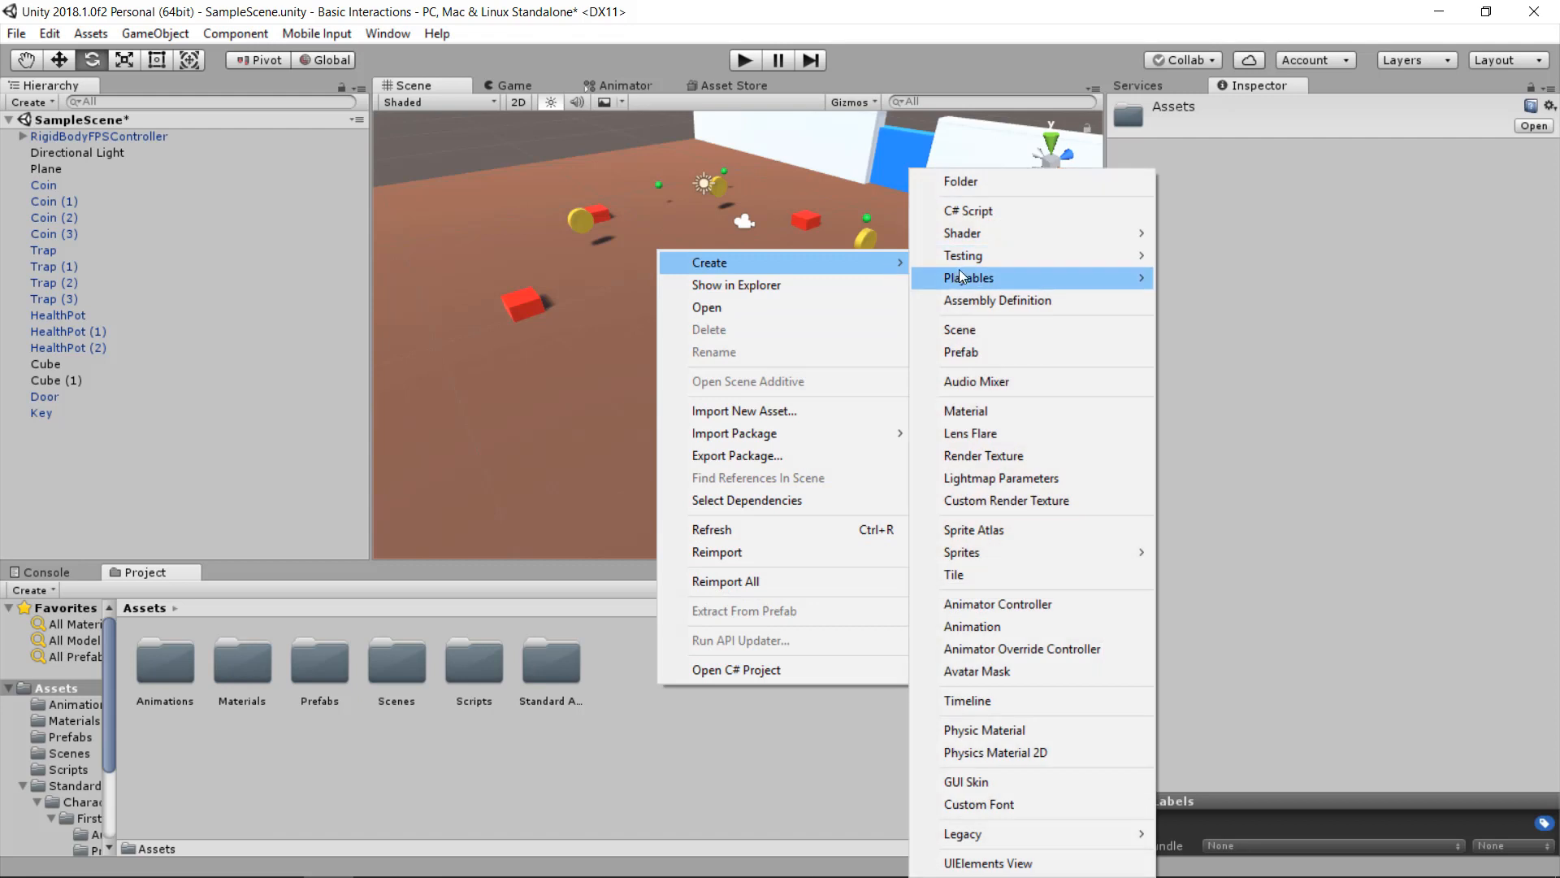
pyautogui.click(1031, 180)
pyautogui.write('Re')
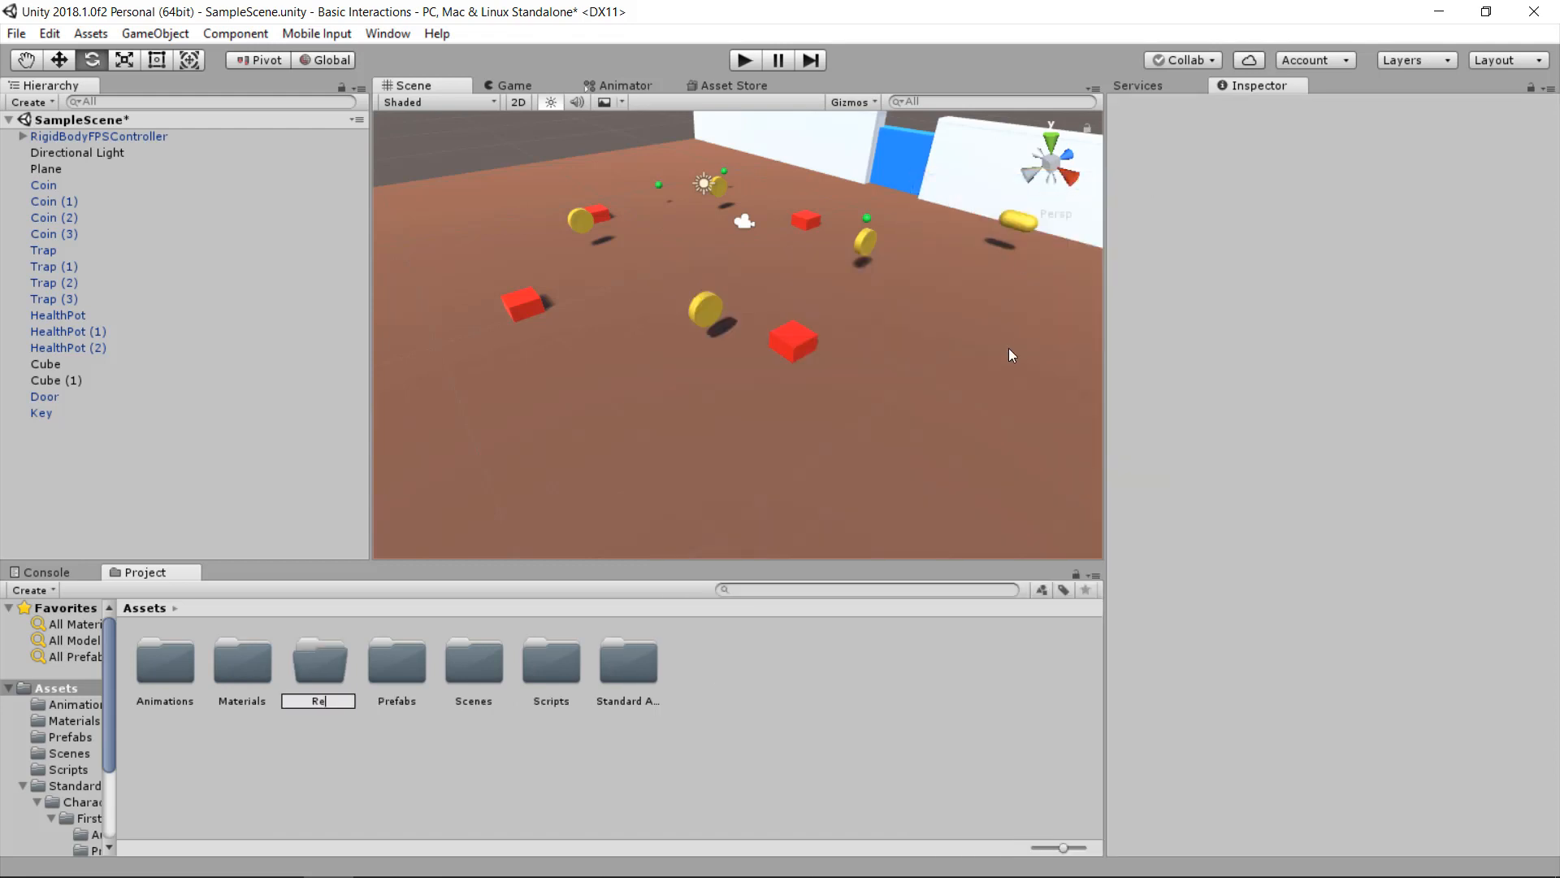
pyautogui.write('sources')
pyautogui.press('Return')
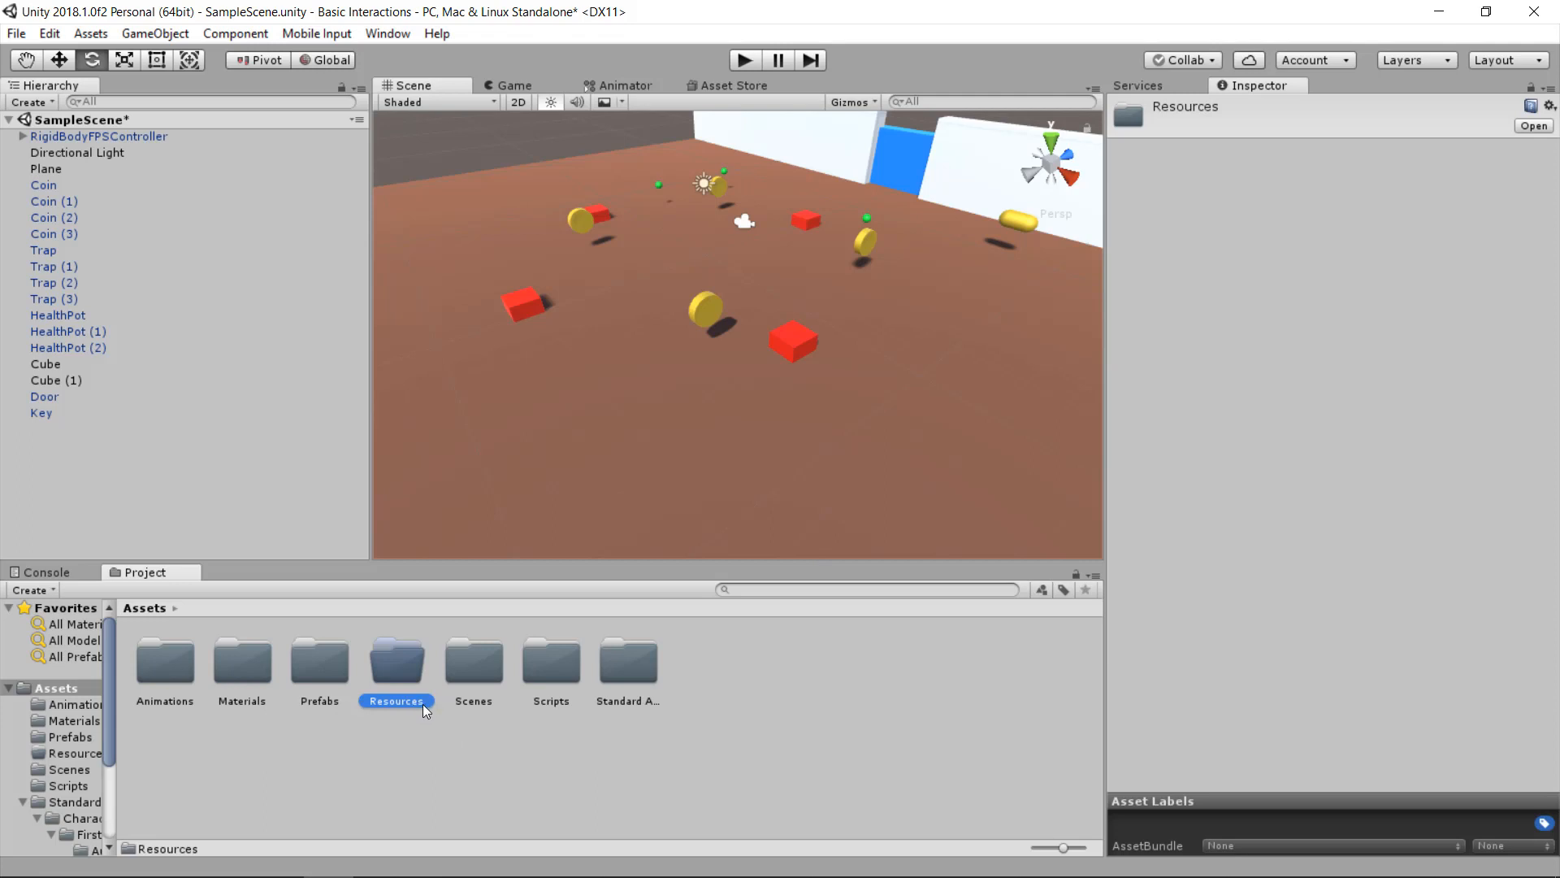
pyautogui.doubleClick(398, 666)
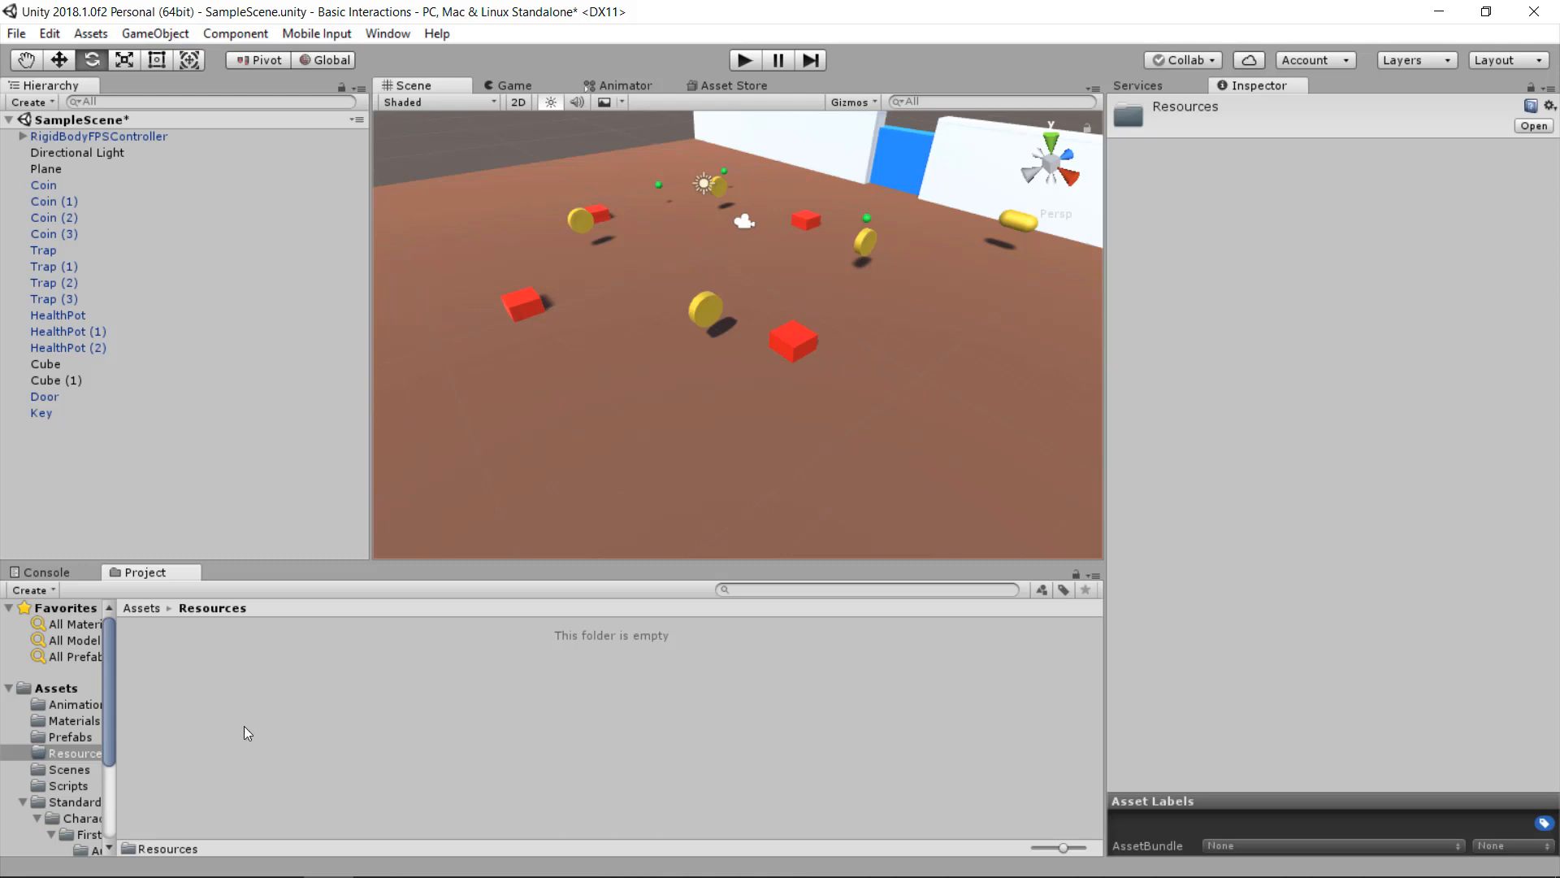
# - Create an empty GameObject with a Particle System component and move it above the floor to about Y 1.89, Z -6.91
pyautogui.click(165, 33)
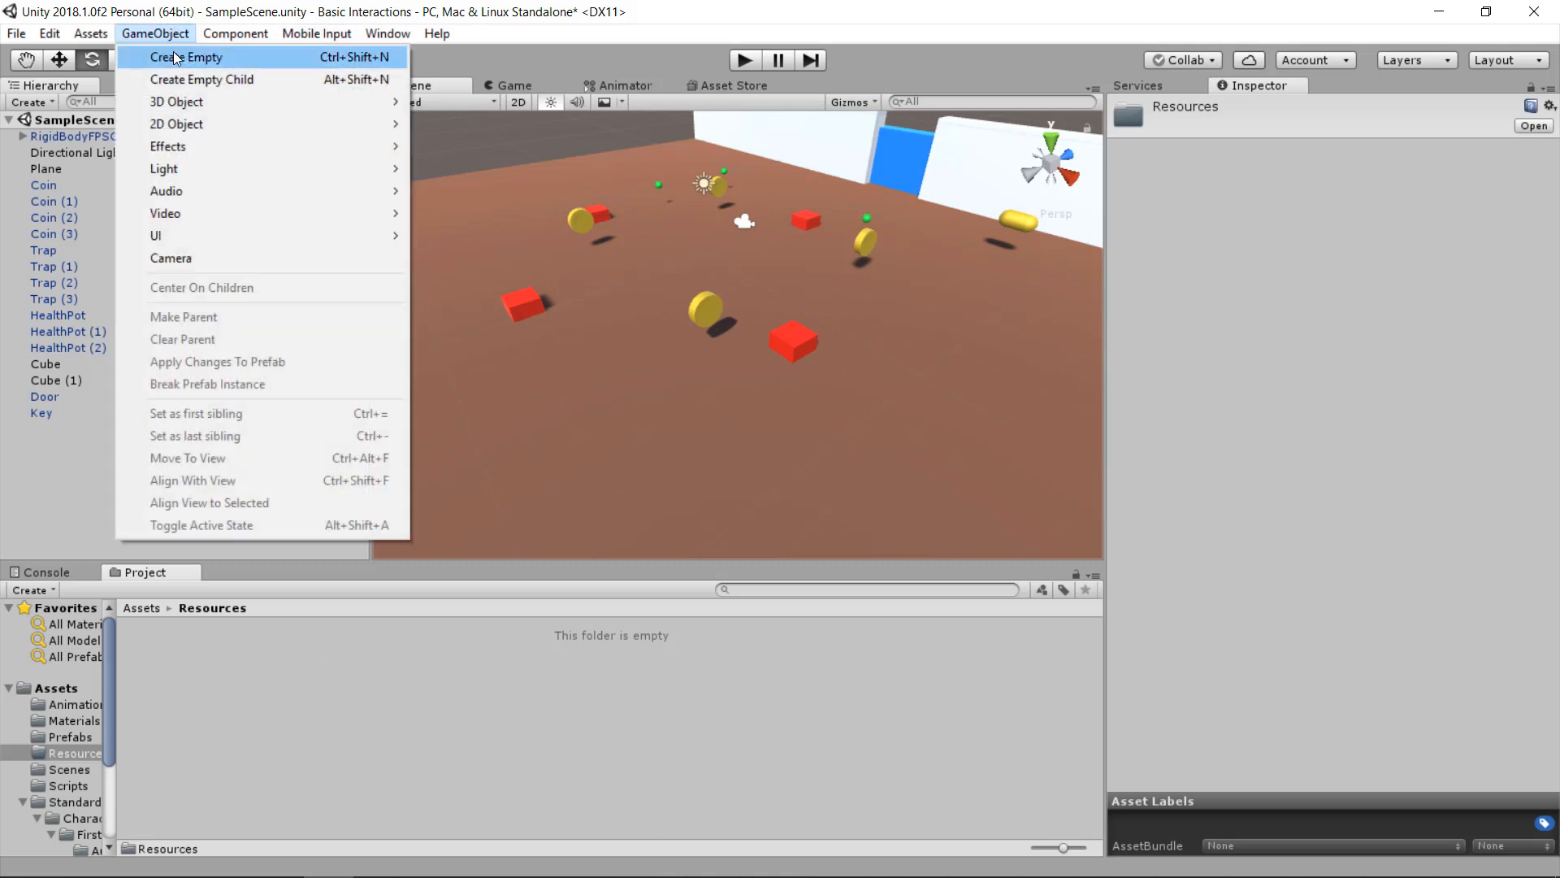
pyautogui.click(174, 58)
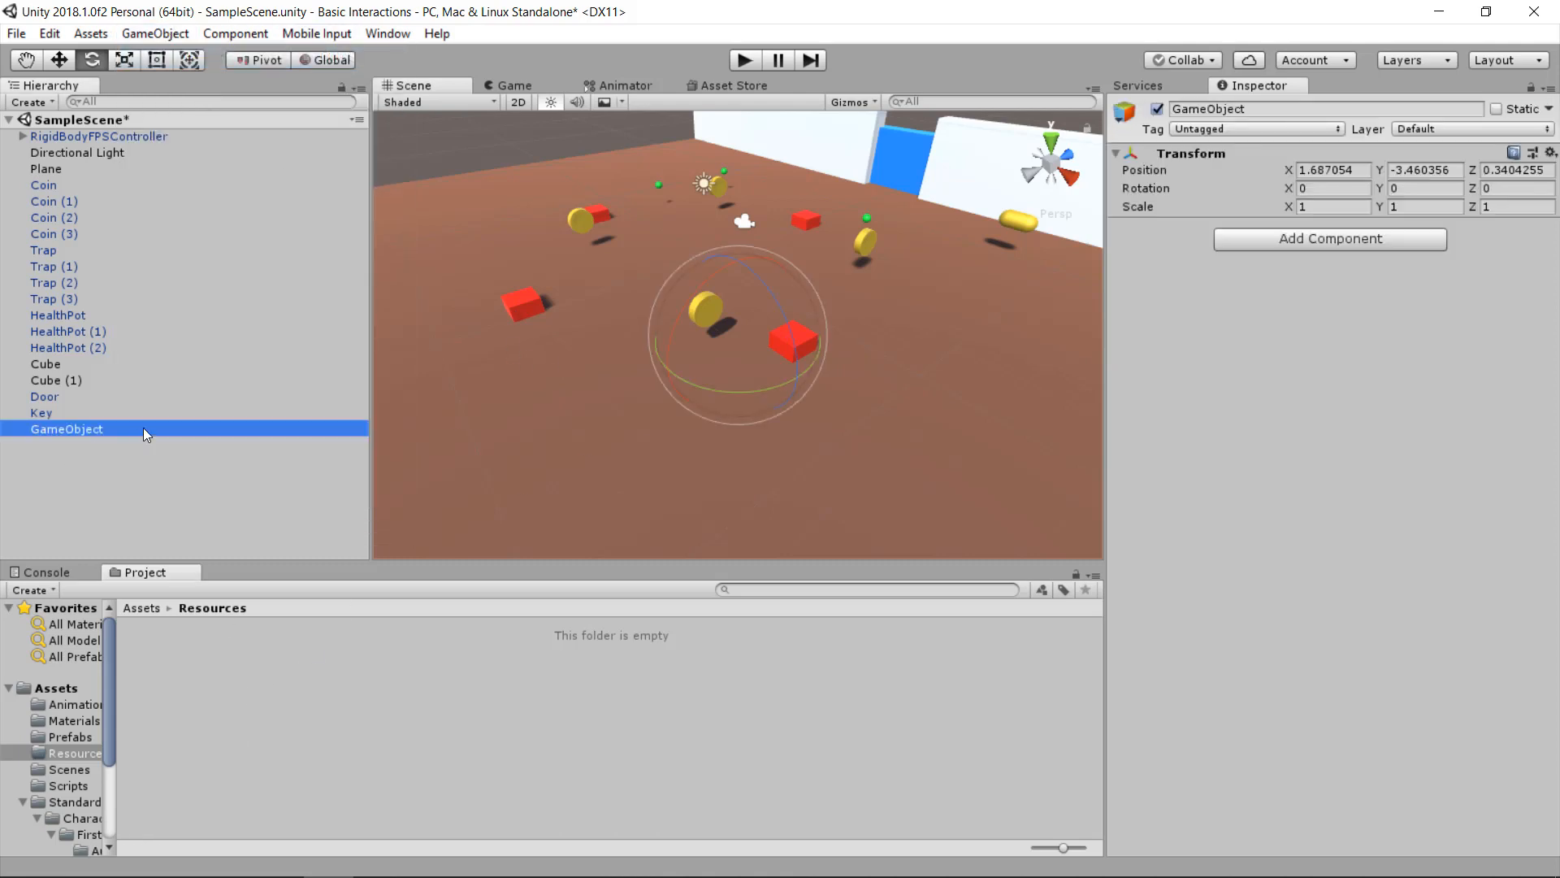
pyautogui.click(1371, 240)
pyautogui.write('particl')
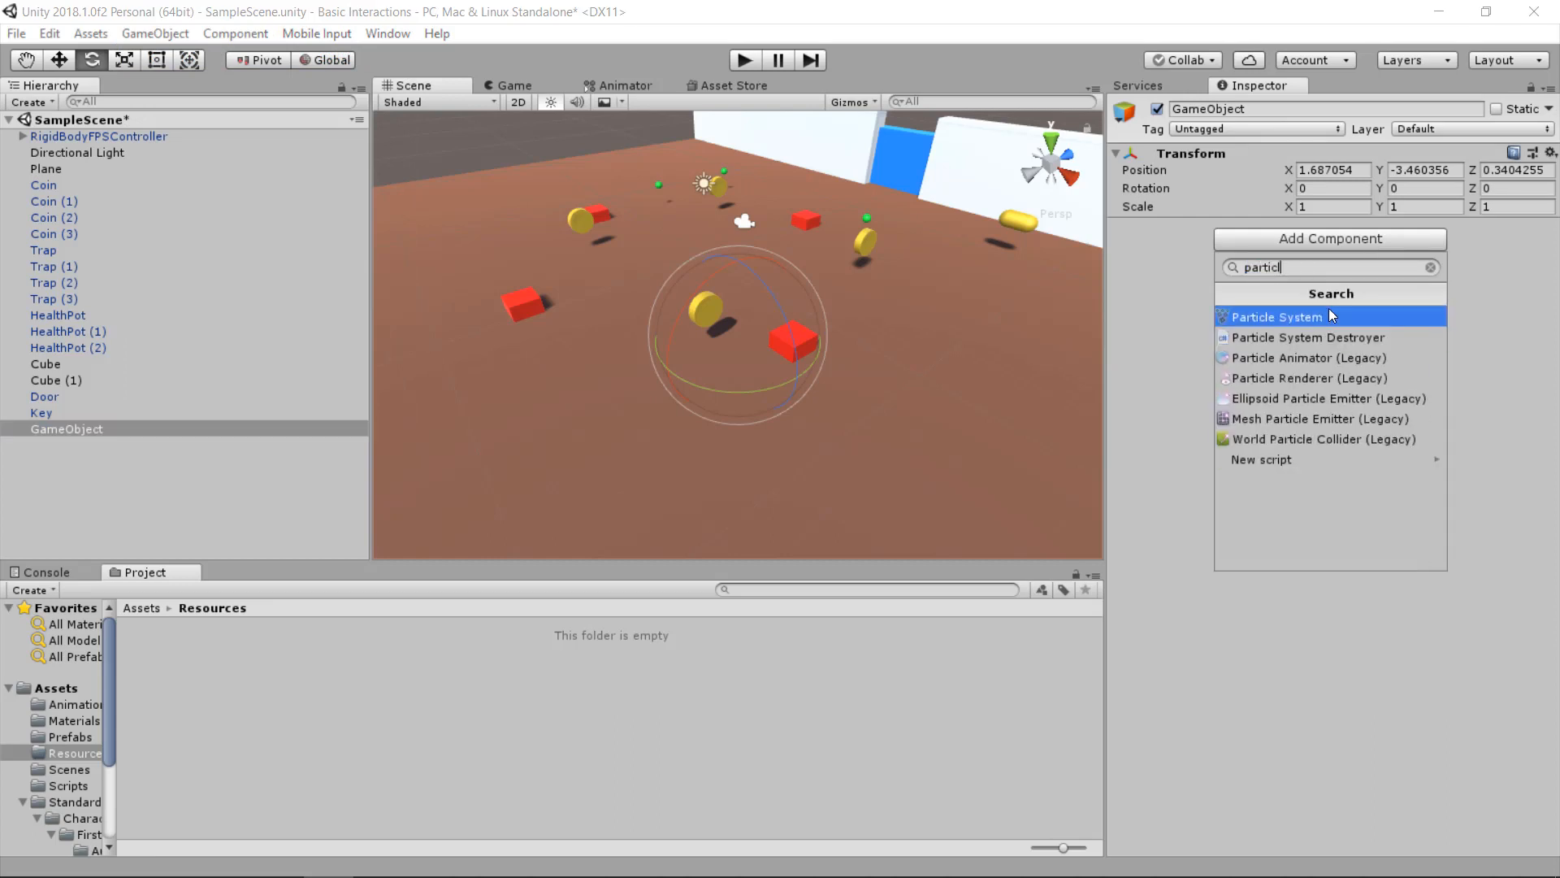
pyautogui.click(1331, 316)
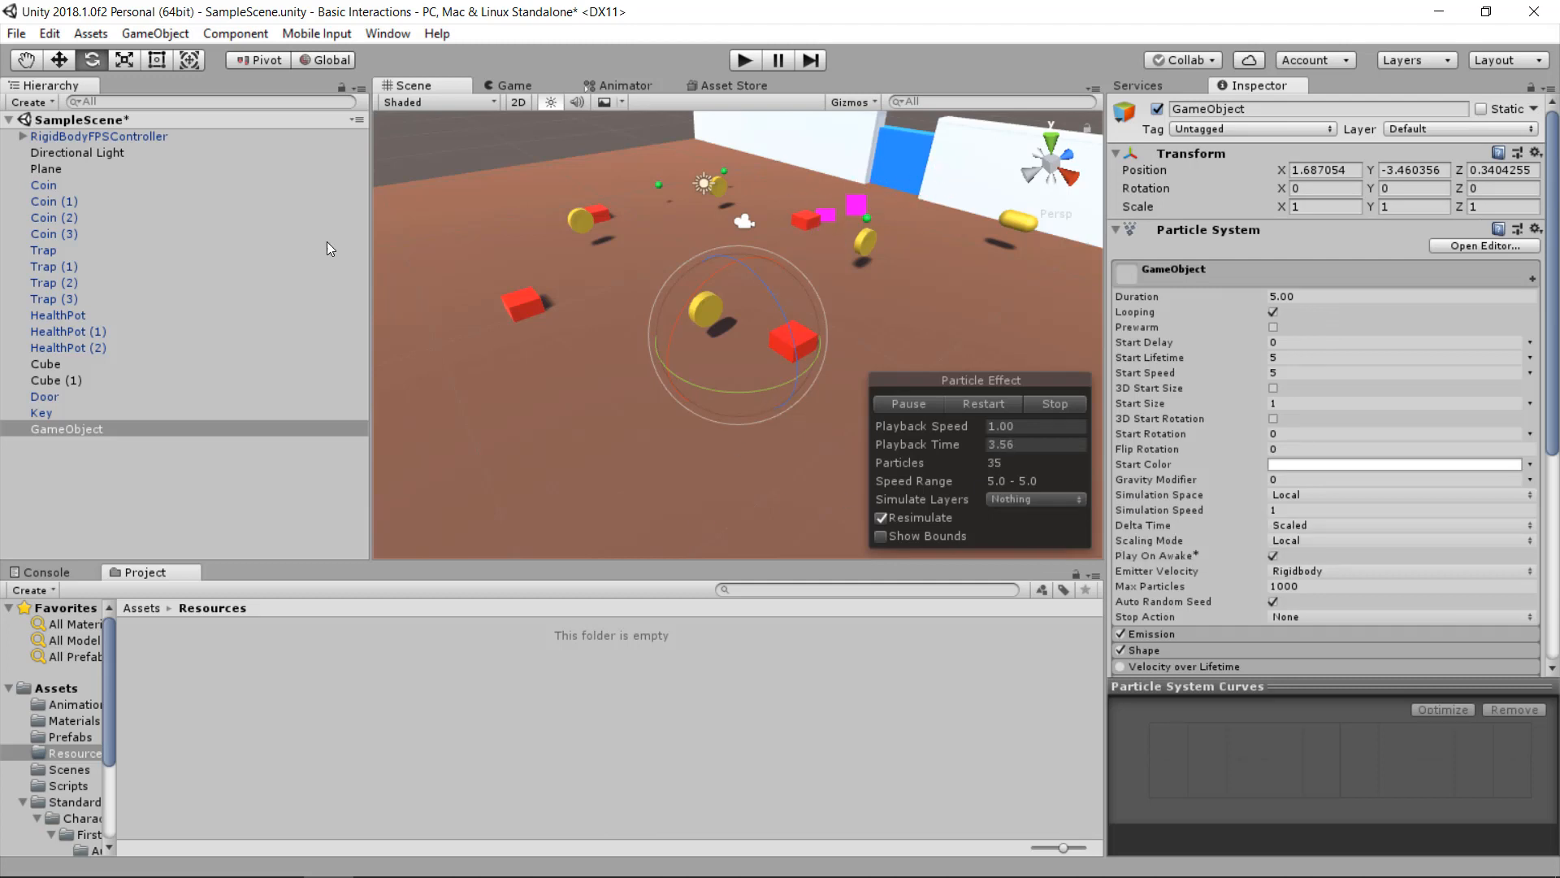
pyautogui.press('w')
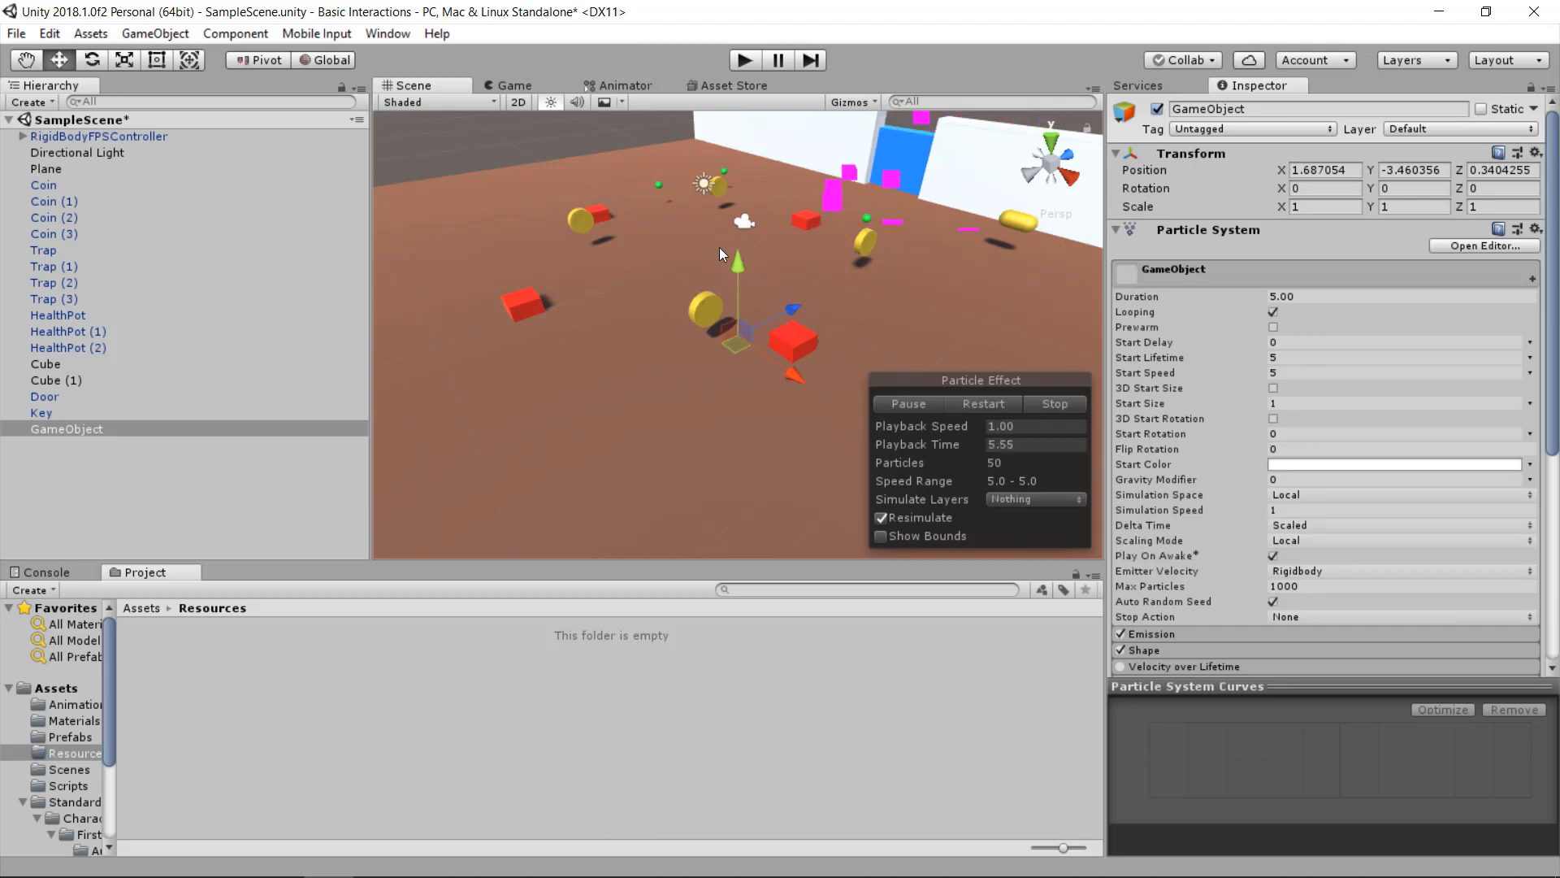
pyautogui.moveTo(735, 250); pyautogui.dragTo(579, 241)
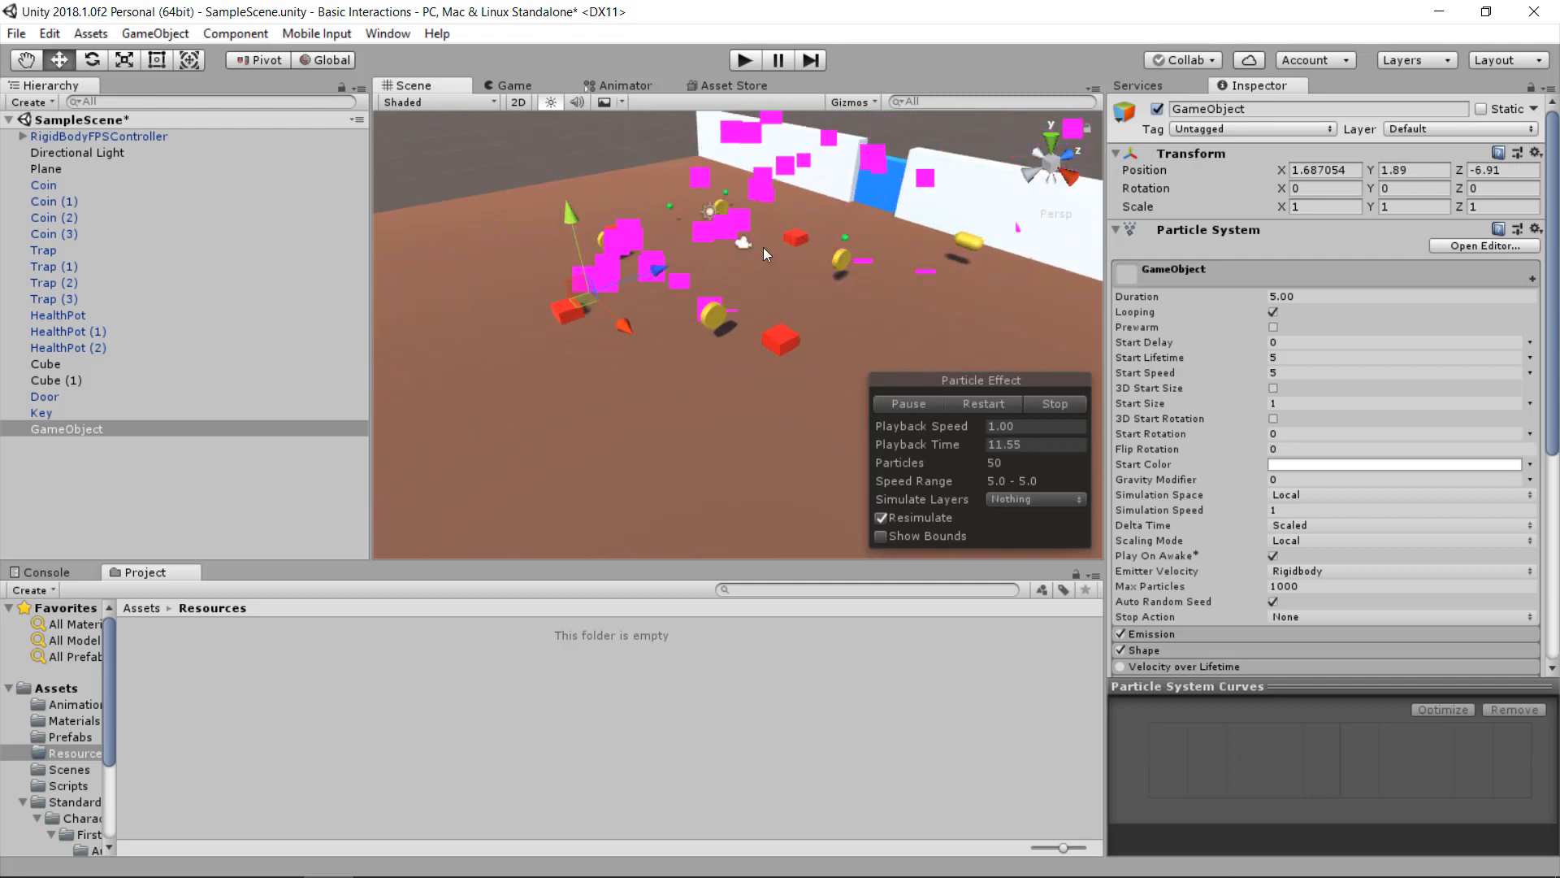
# - Assign the Default-Particle material to the particle system's Renderer module
pyautogui.scroll(-3, 1370, 439)
pyautogui.scroll(-3, 1370, 436)
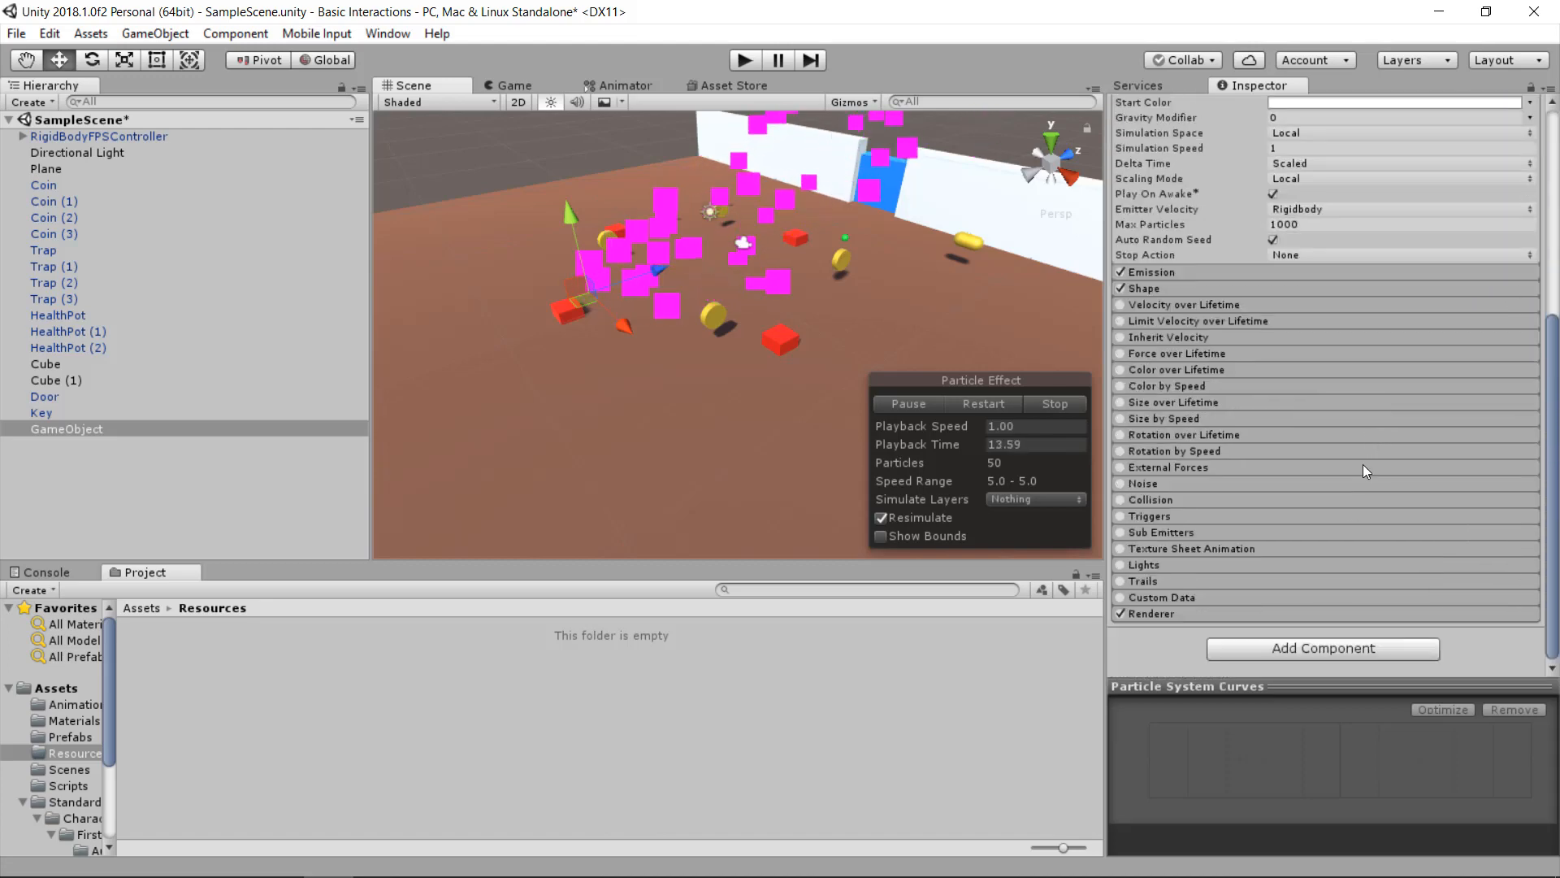
pyautogui.click(1197, 616)
pyautogui.scroll(-3, 1336, 502)
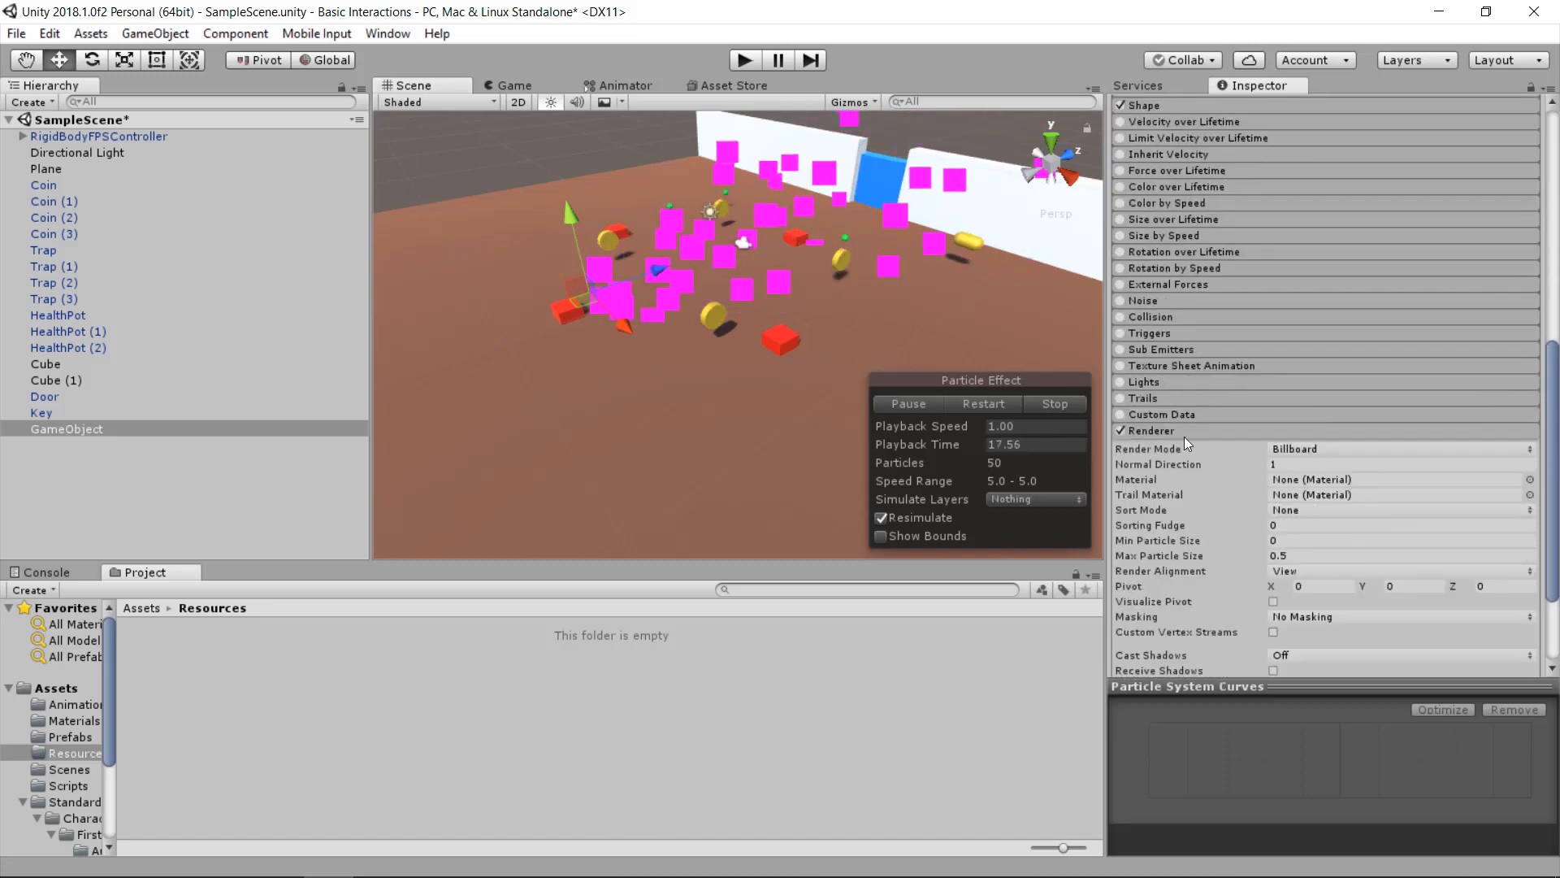
pyautogui.scroll(-3, 1183, 436)
pyautogui.click(1384, 690)
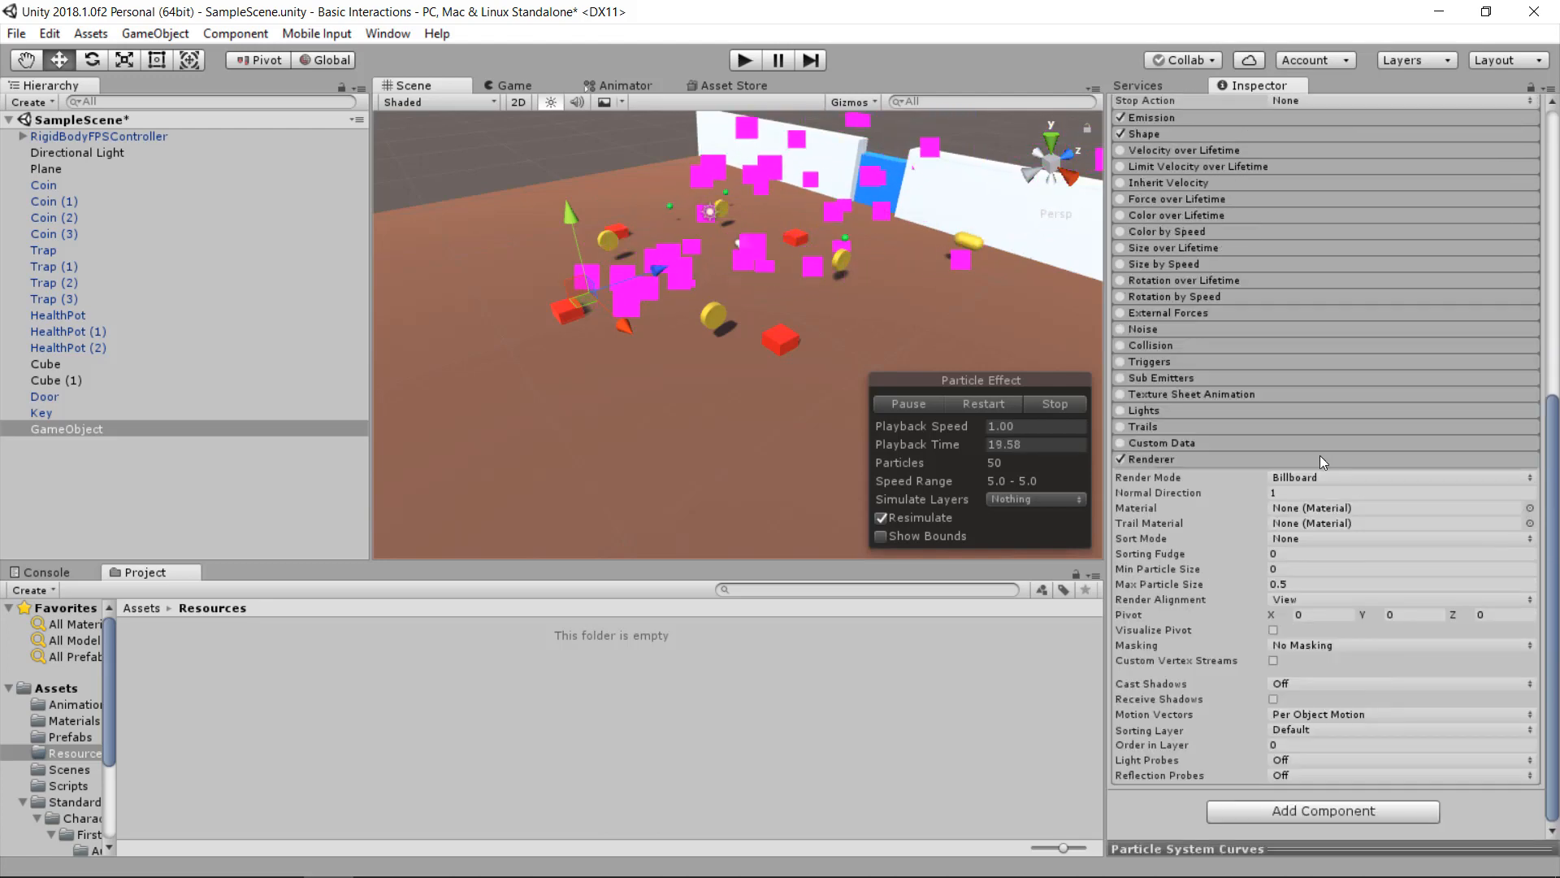
pyautogui.click(1530, 509)
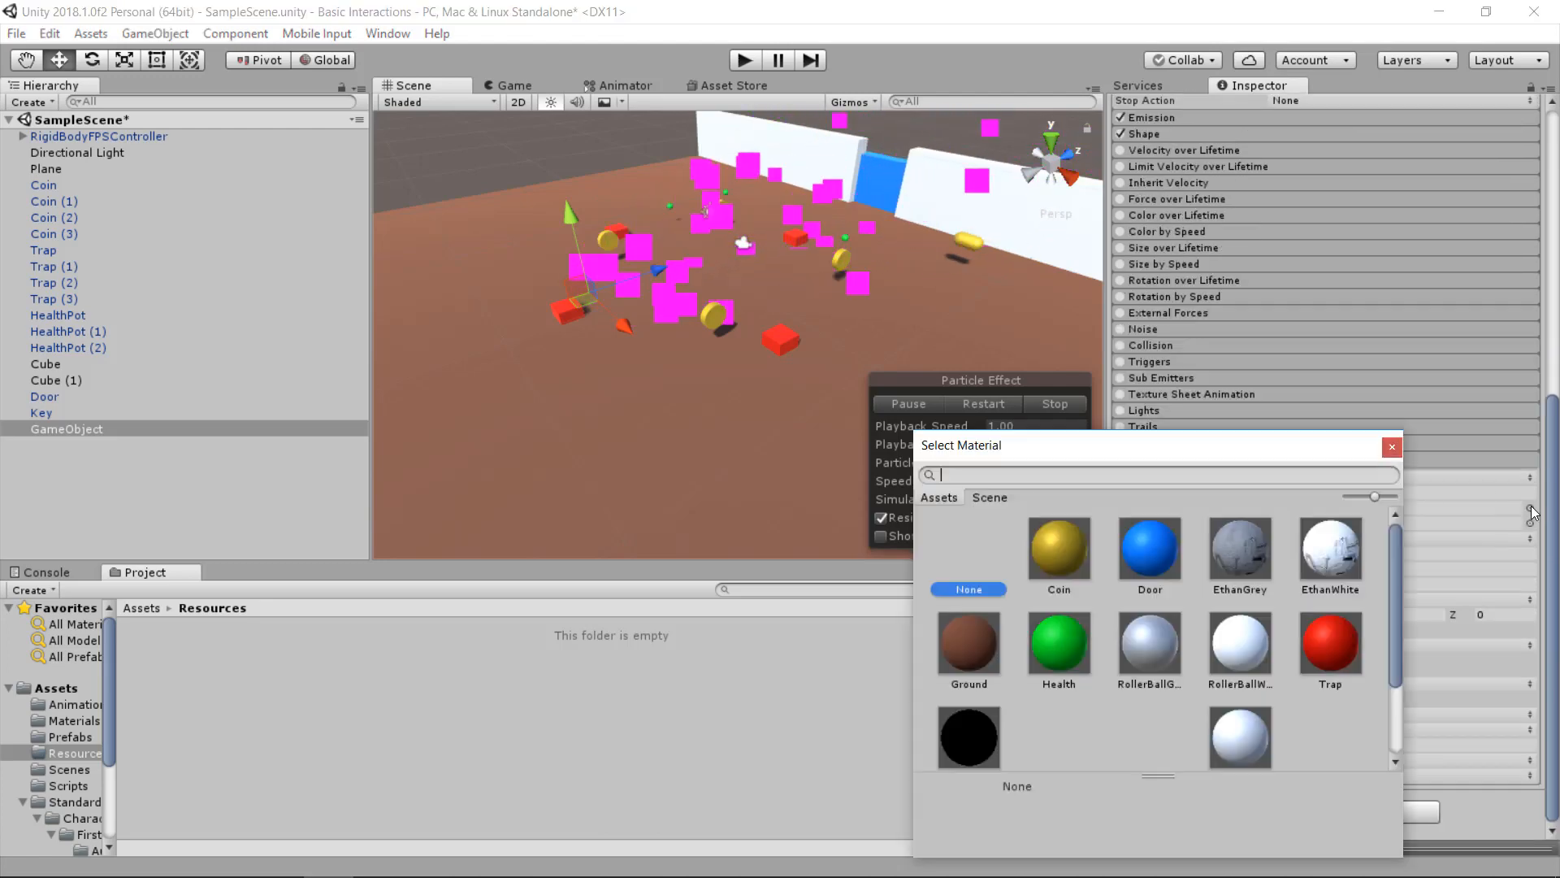
pyautogui.scroll(-2, 1195, 653)
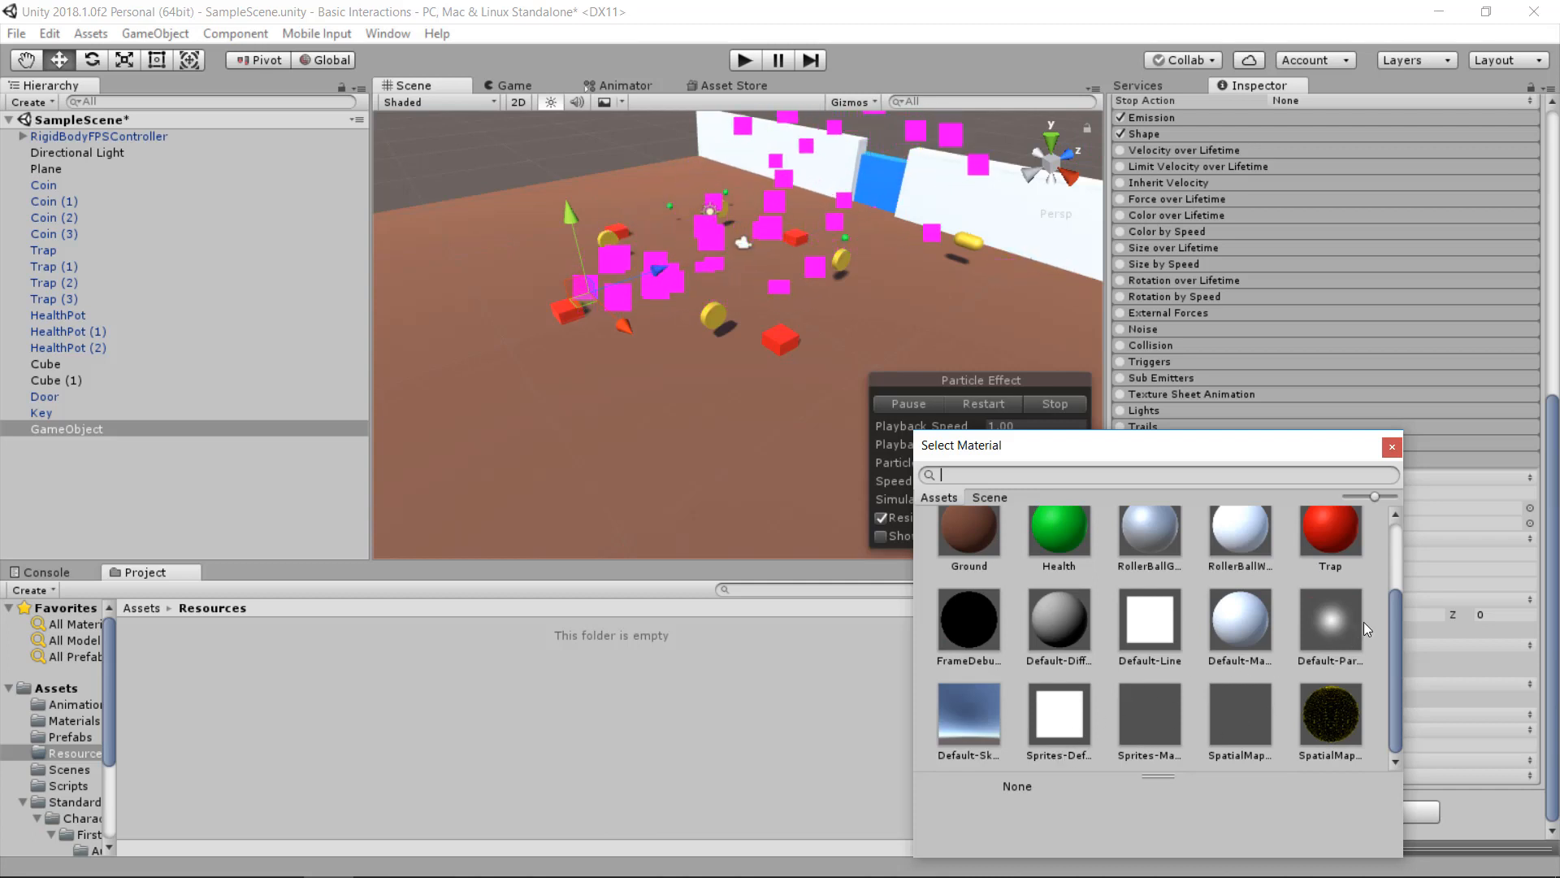
pyautogui.click(1339, 626)
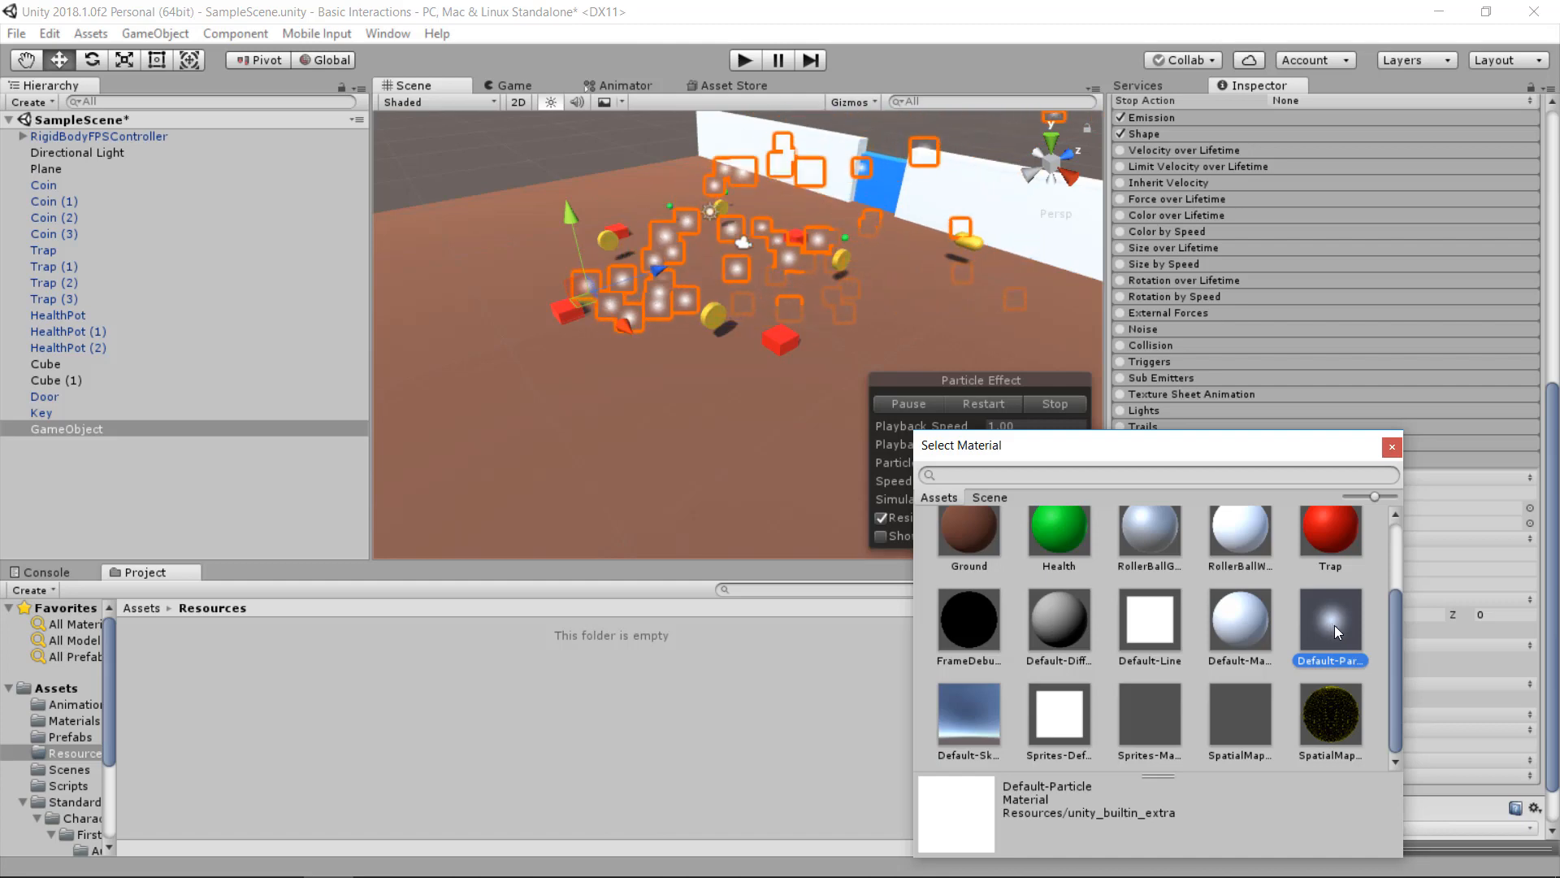
pyautogui.doubleClick(1335, 626)
# - Change the particle system's emitter shape to Sphere
pyautogui.scroll(10, 1266, 523)
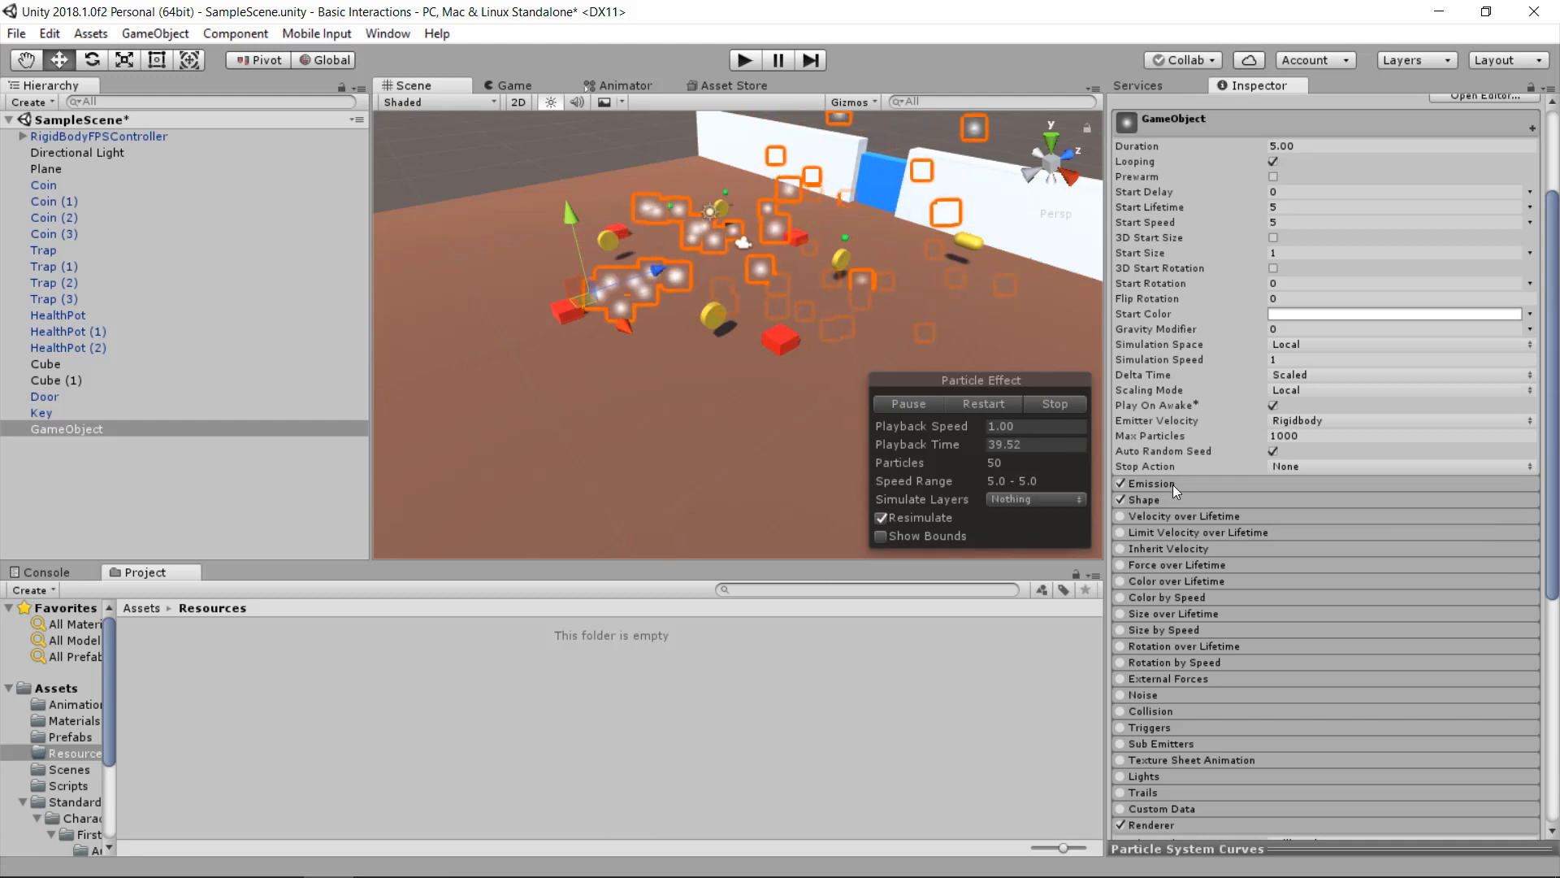
pyautogui.scroll(3, 572, 343)
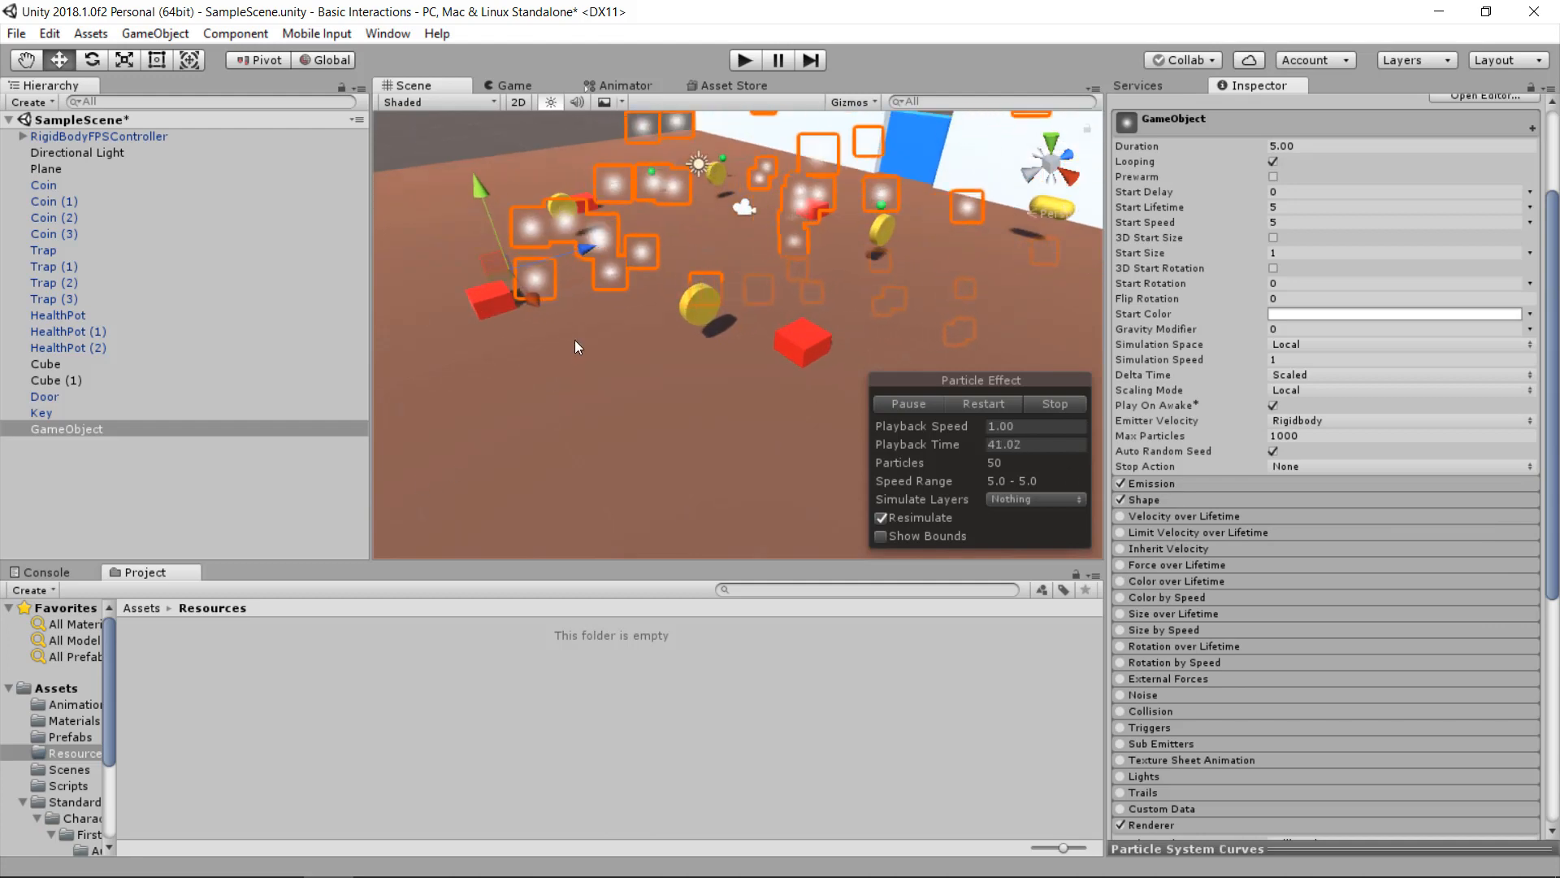
pyautogui.keyDown('alt'); pyautogui.moveTo(573, 340); pyautogui.dragTo(705, 436); pyautogui.keyUp('alt')
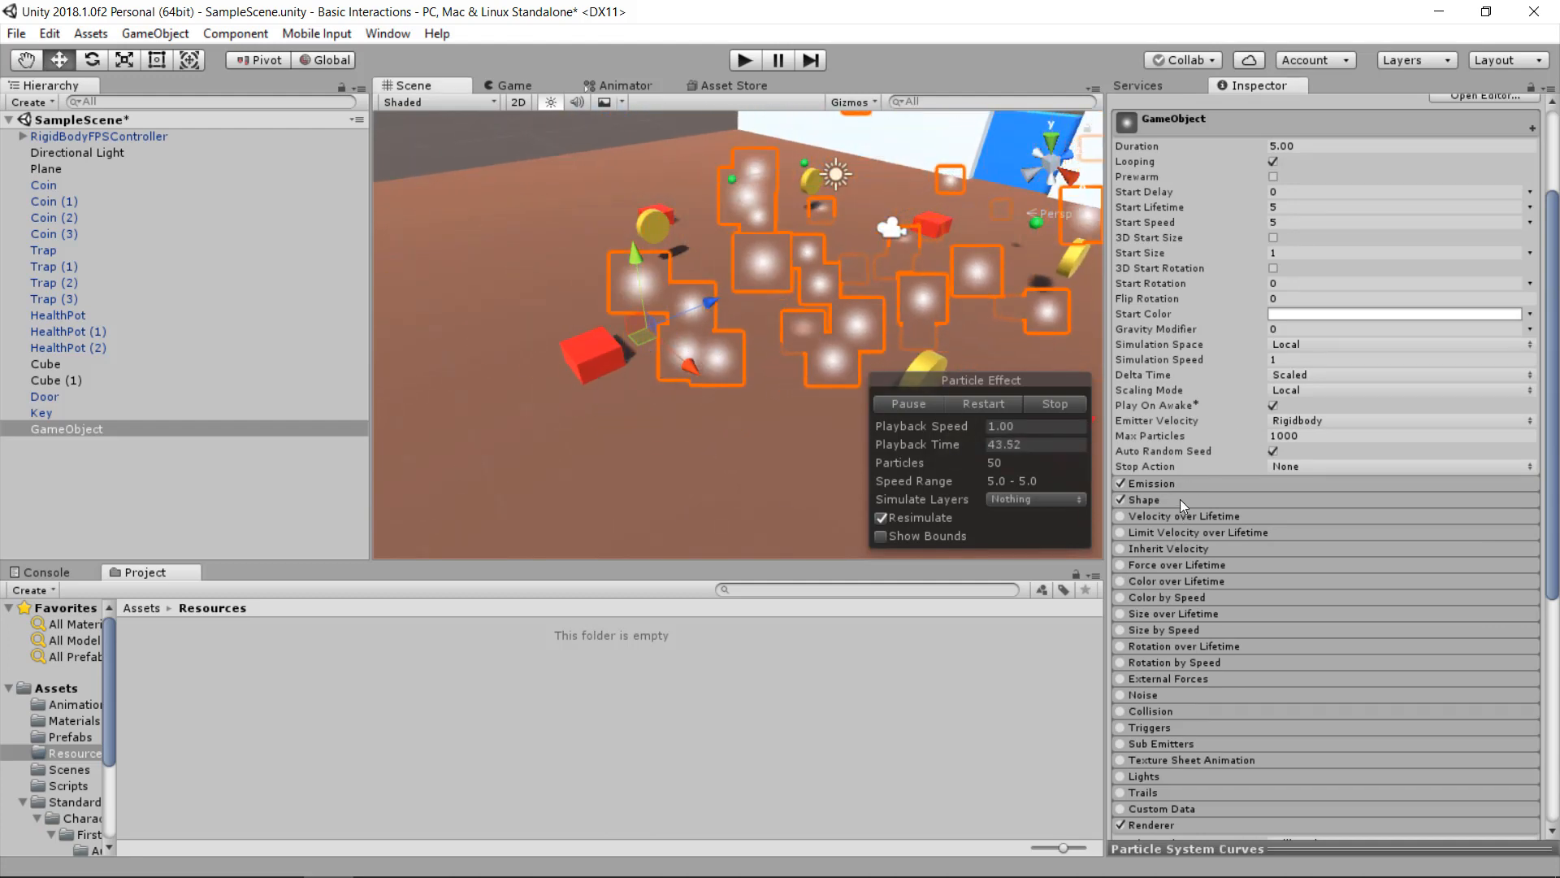
pyautogui.click(1217, 500)
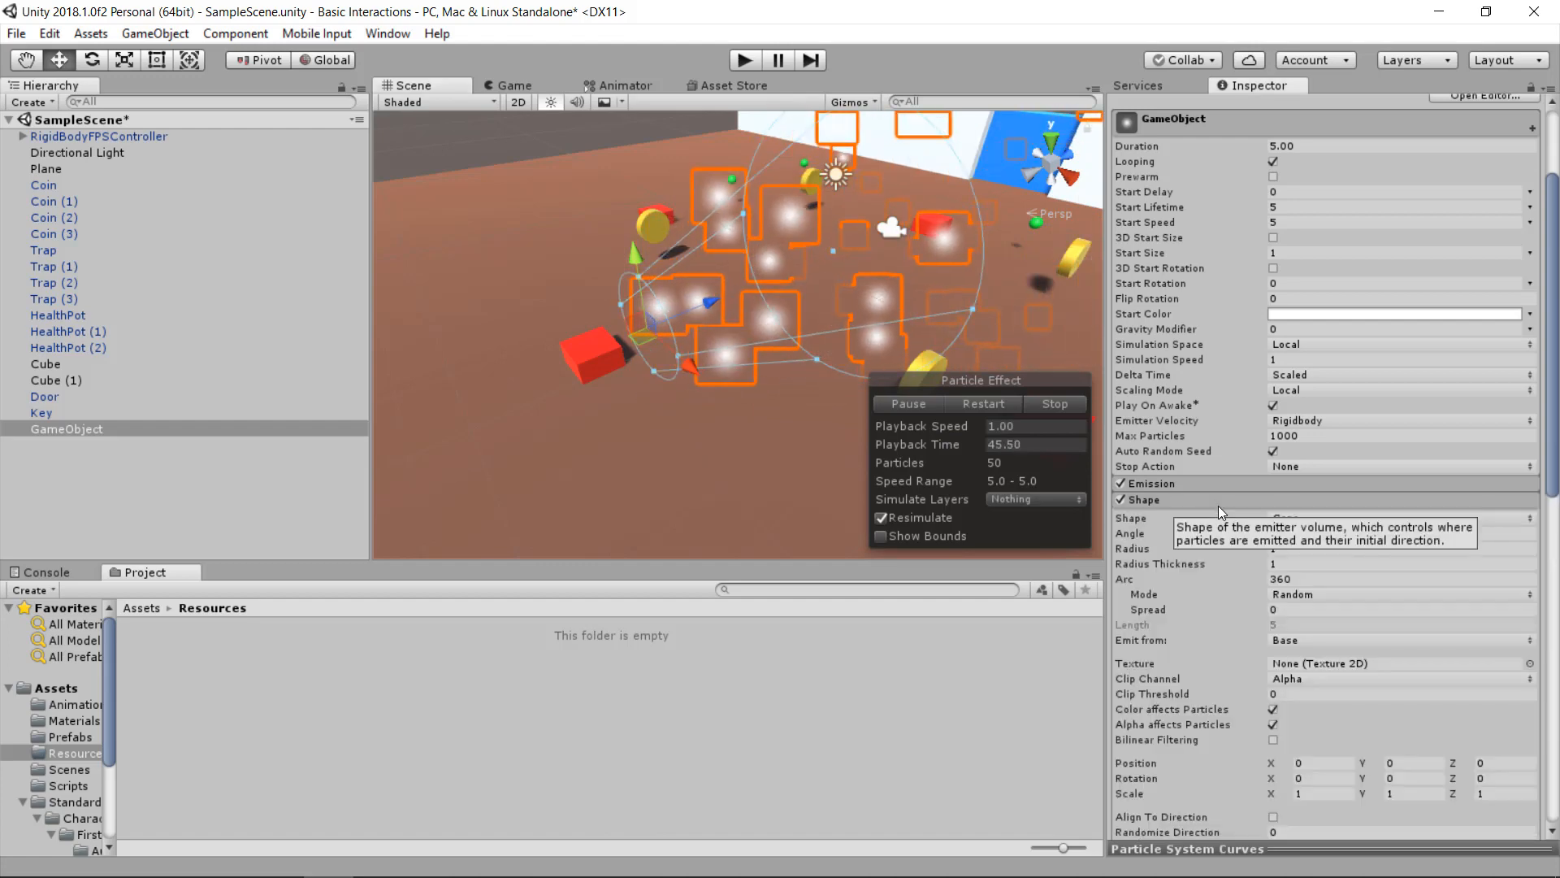
pyautogui.keyDown('alt'); pyautogui.moveTo(650, 286); pyautogui.dragTo(860, 366); pyautogui.keyUp('alt')
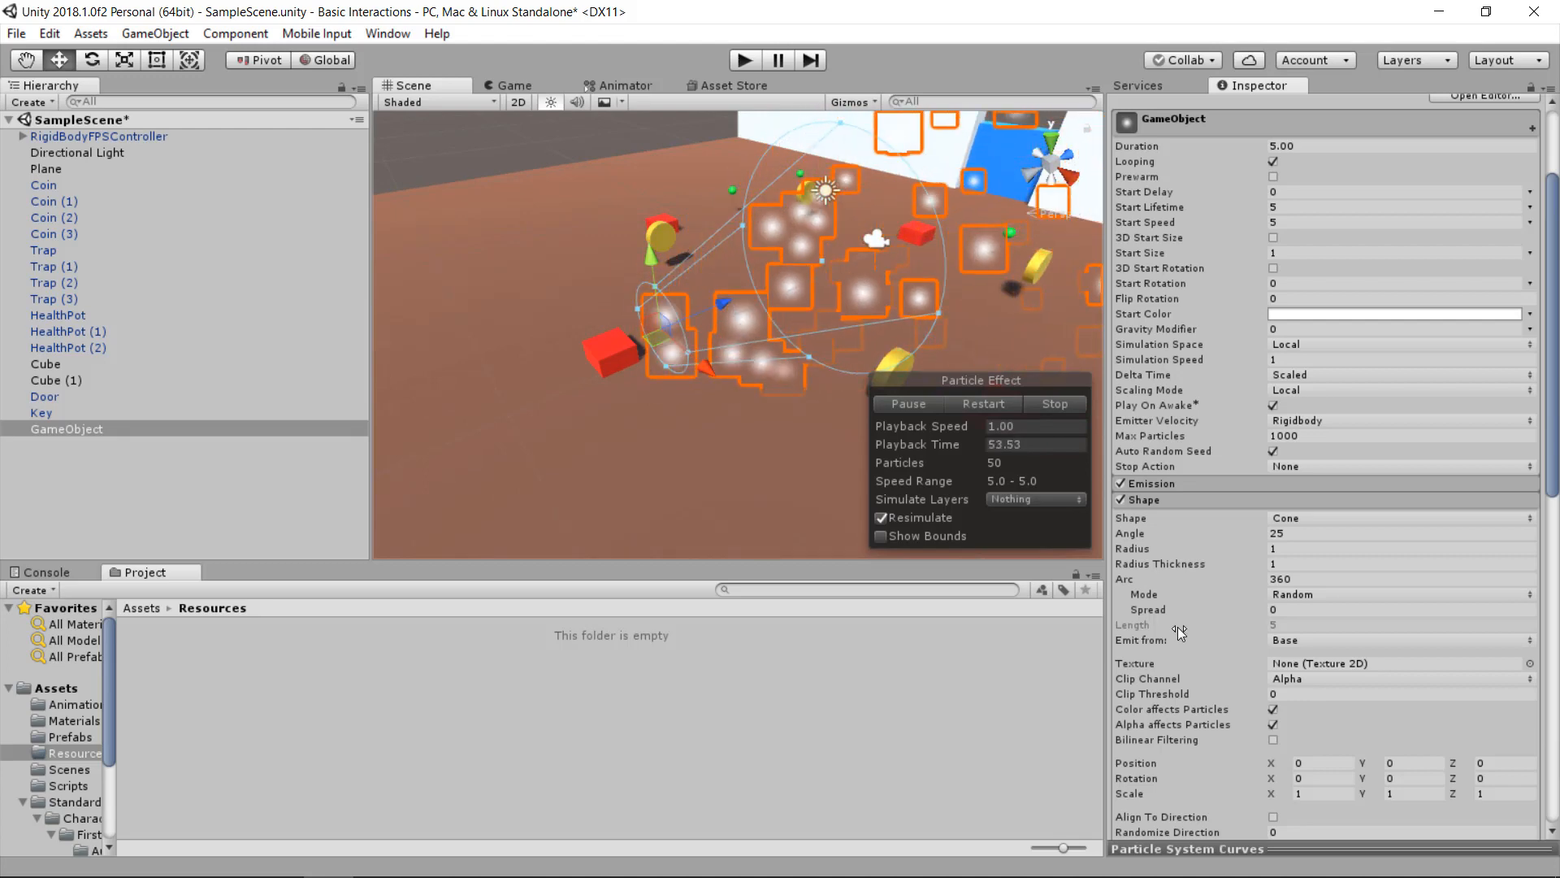
pyautogui.click(1324, 518)
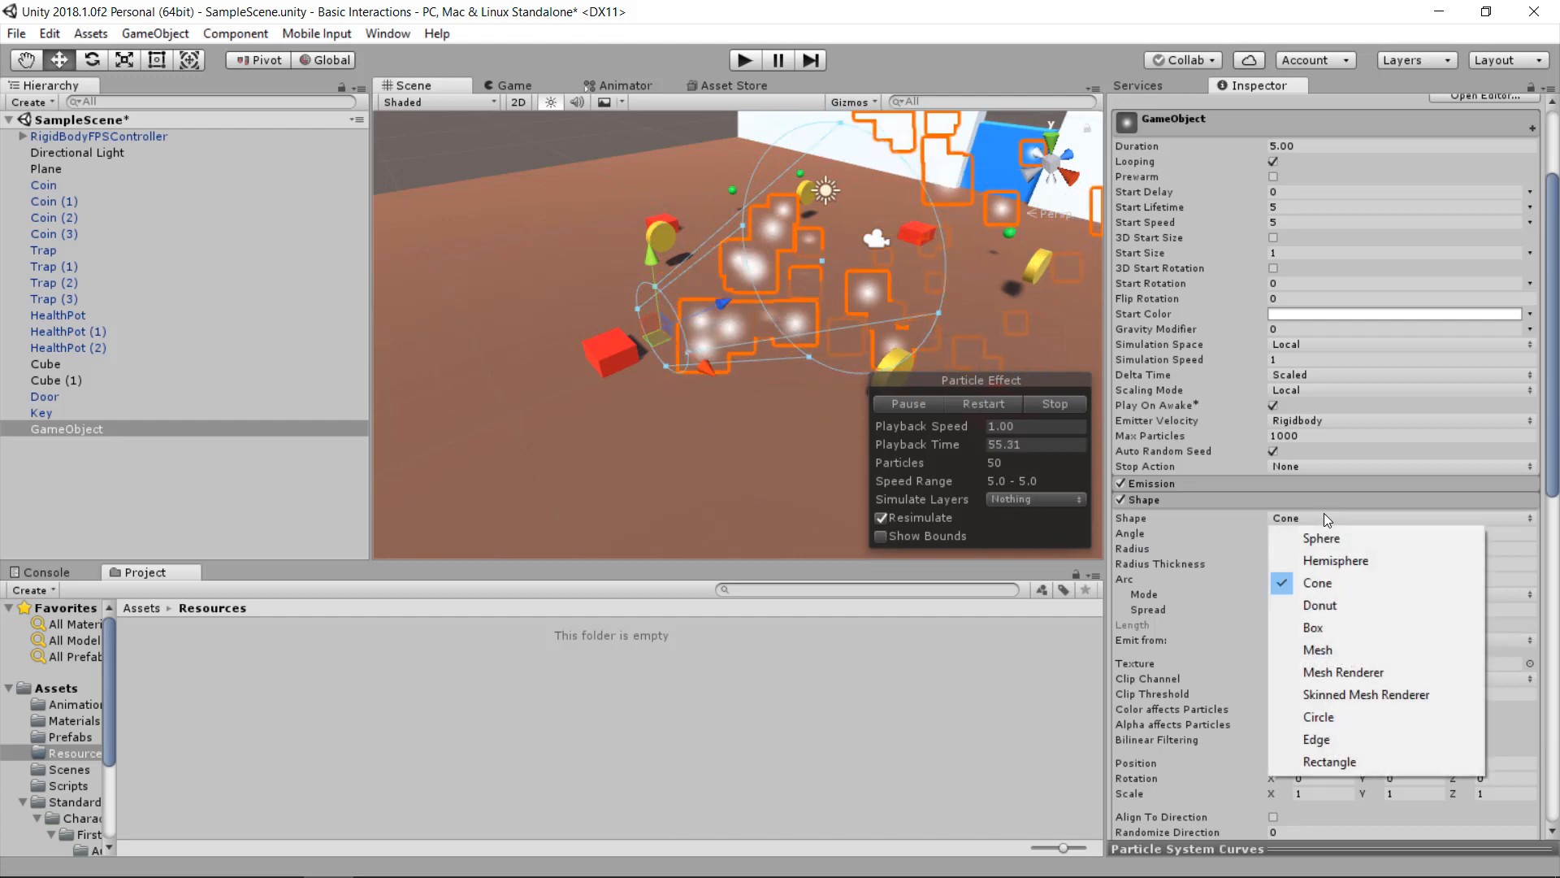
pyautogui.click(1351, 542)
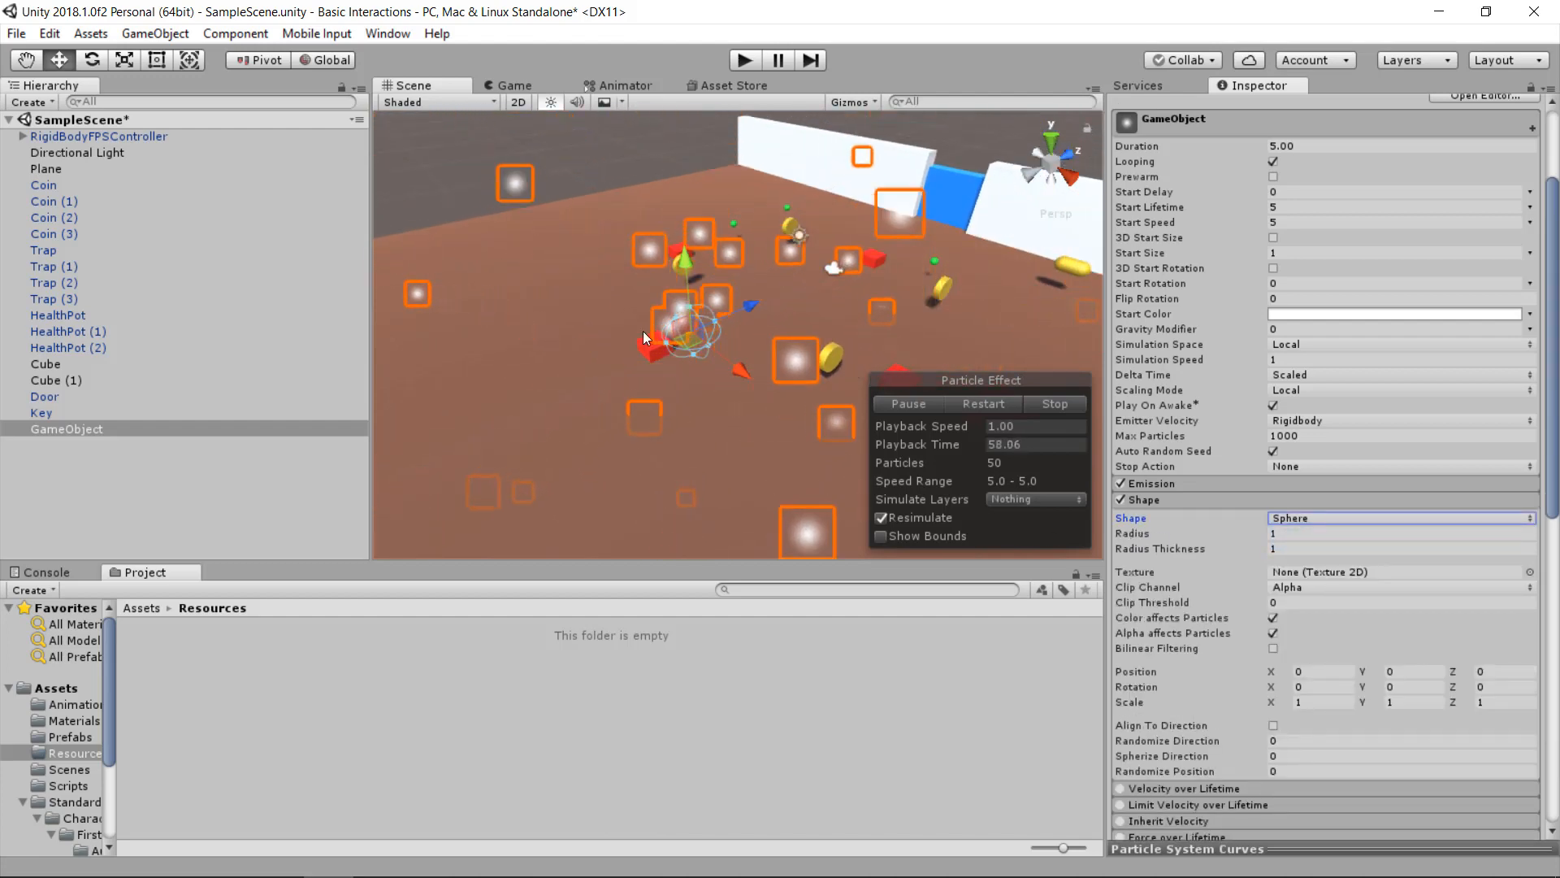
# - Set the Emission module's Rate over Time to 0 and add a burst with a Count of 15
pyautogui.scroll(3, 1388, 478)
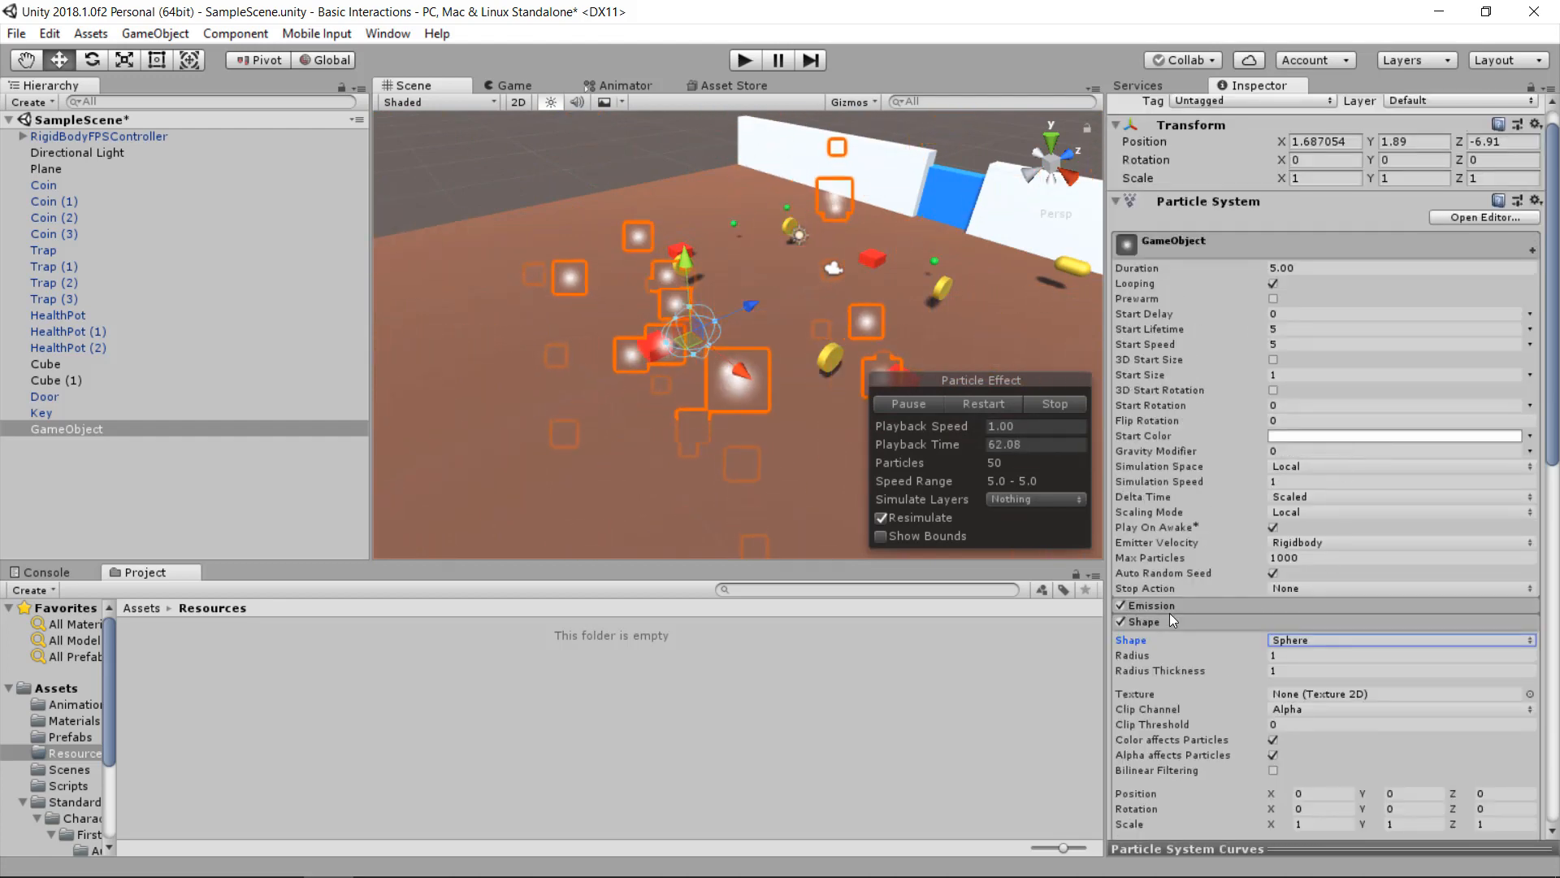
pyautogui.click(1181, 605)
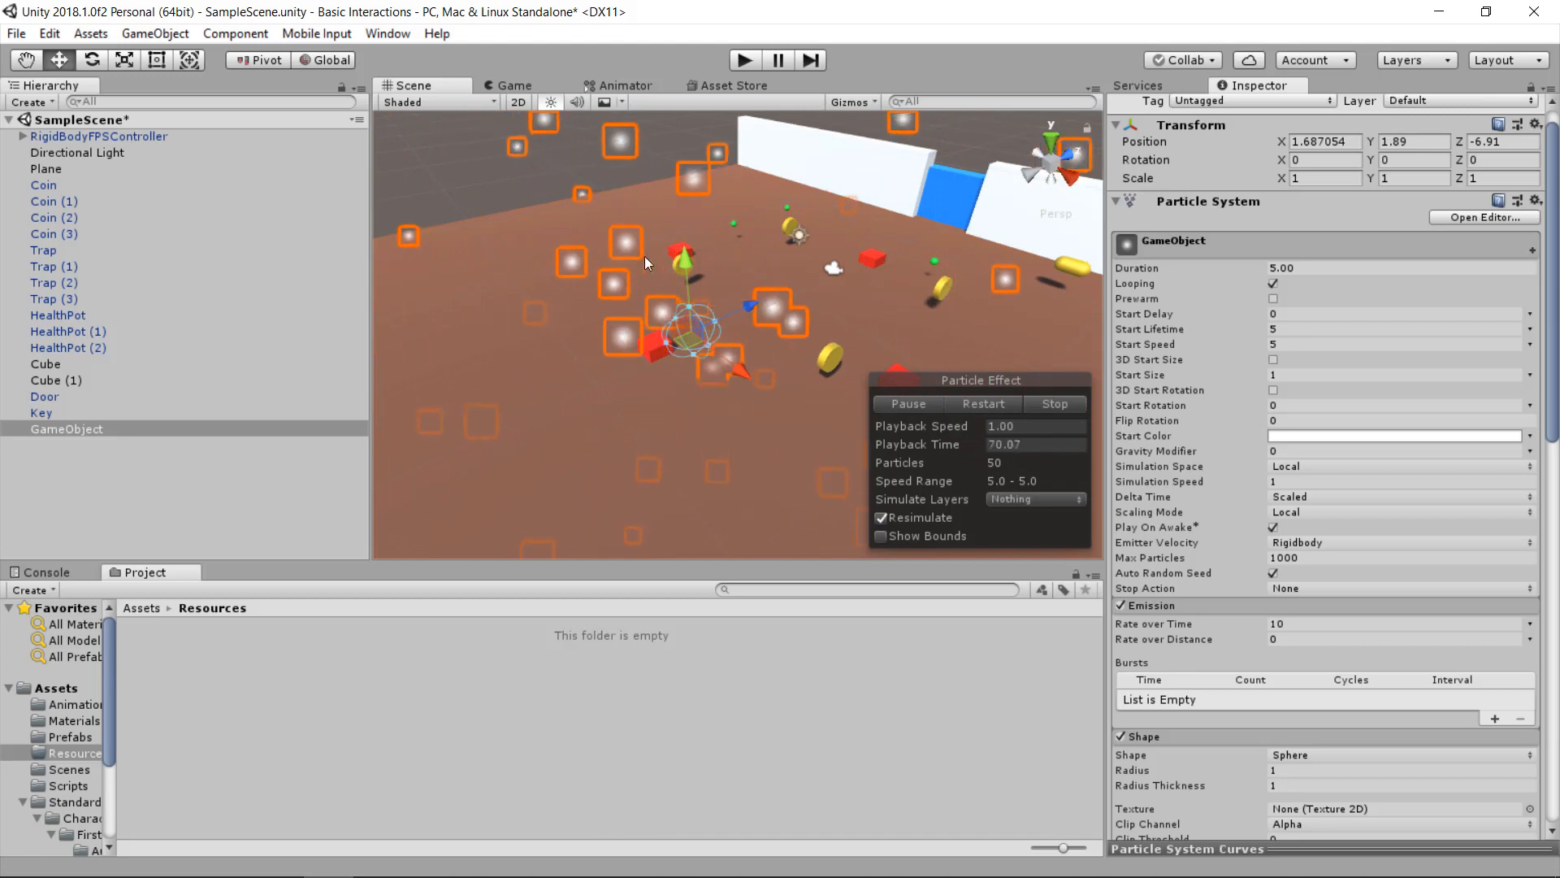
pyautogui.click(1333, 623)
pyautogui.write('0')
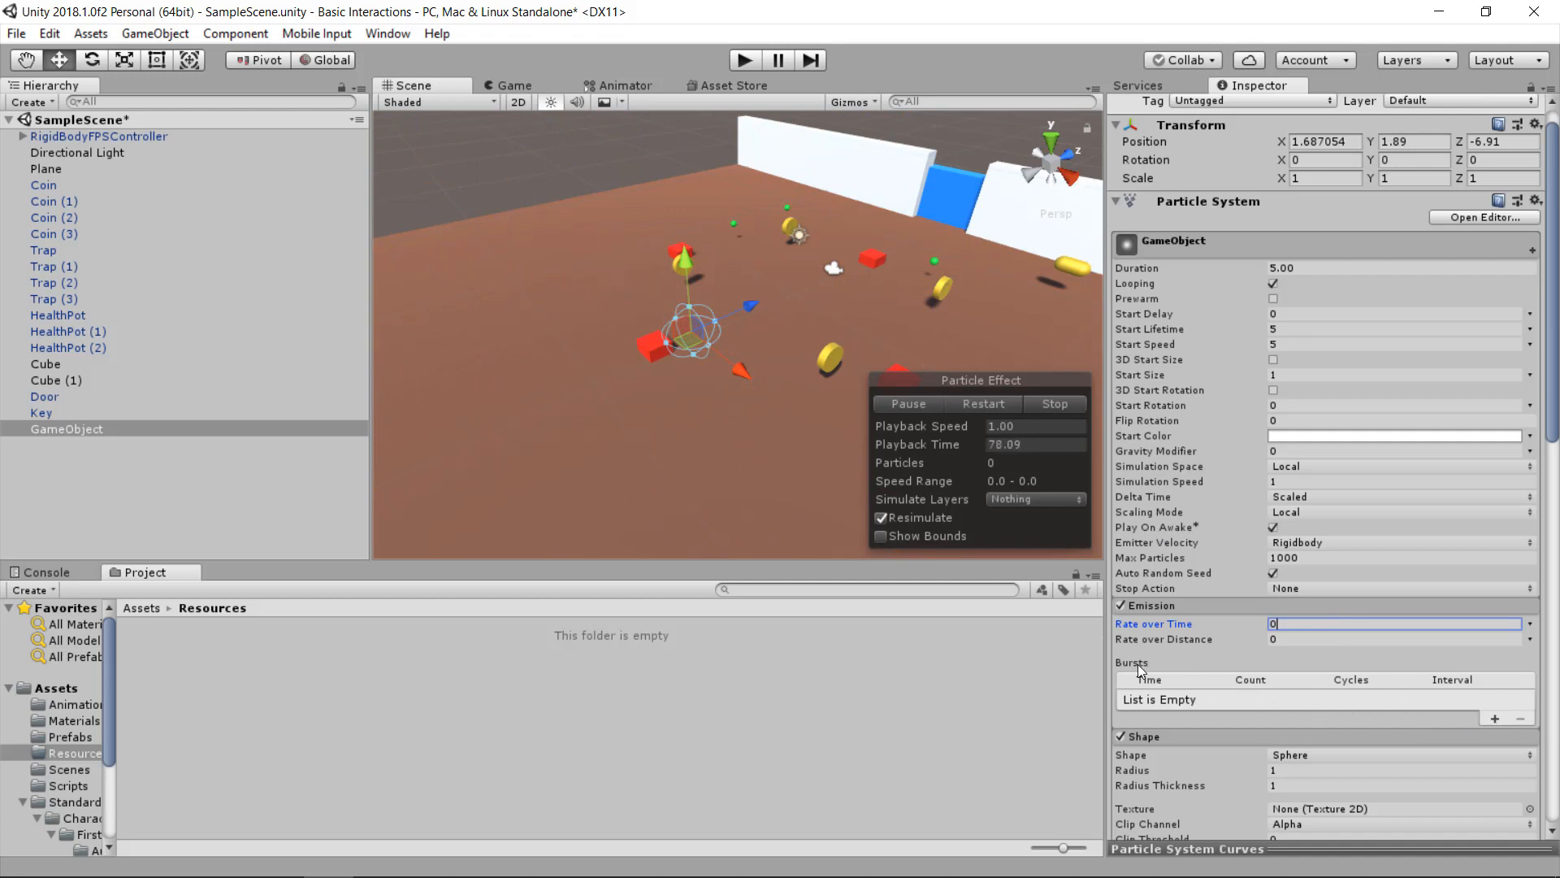
pyautogui.click(1494, 719)
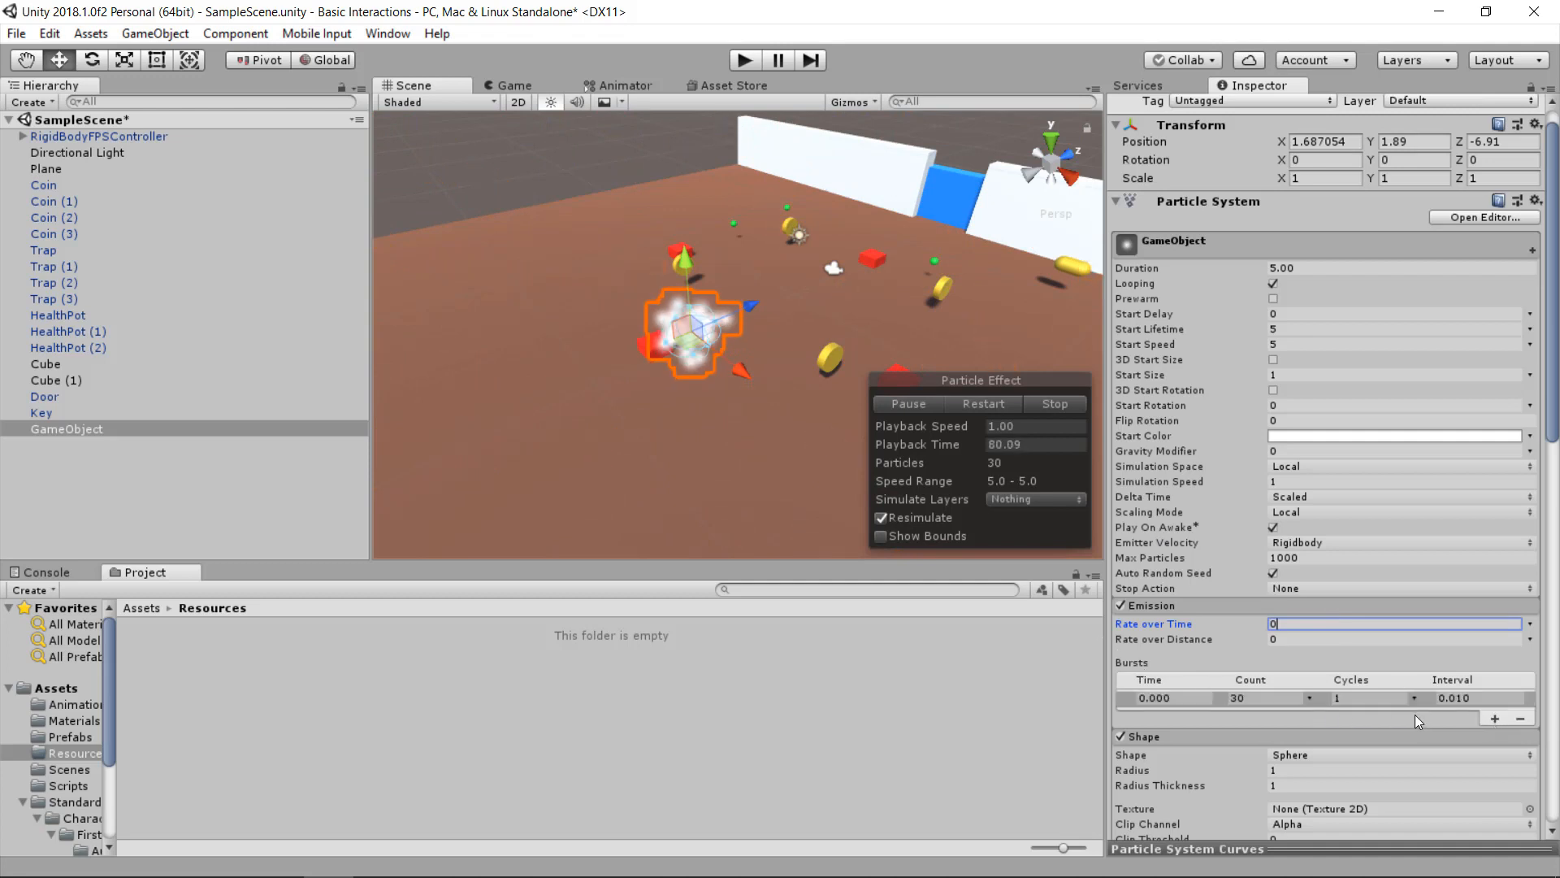
pyautogui.click(1287, 698)
pyautogui.write('15')
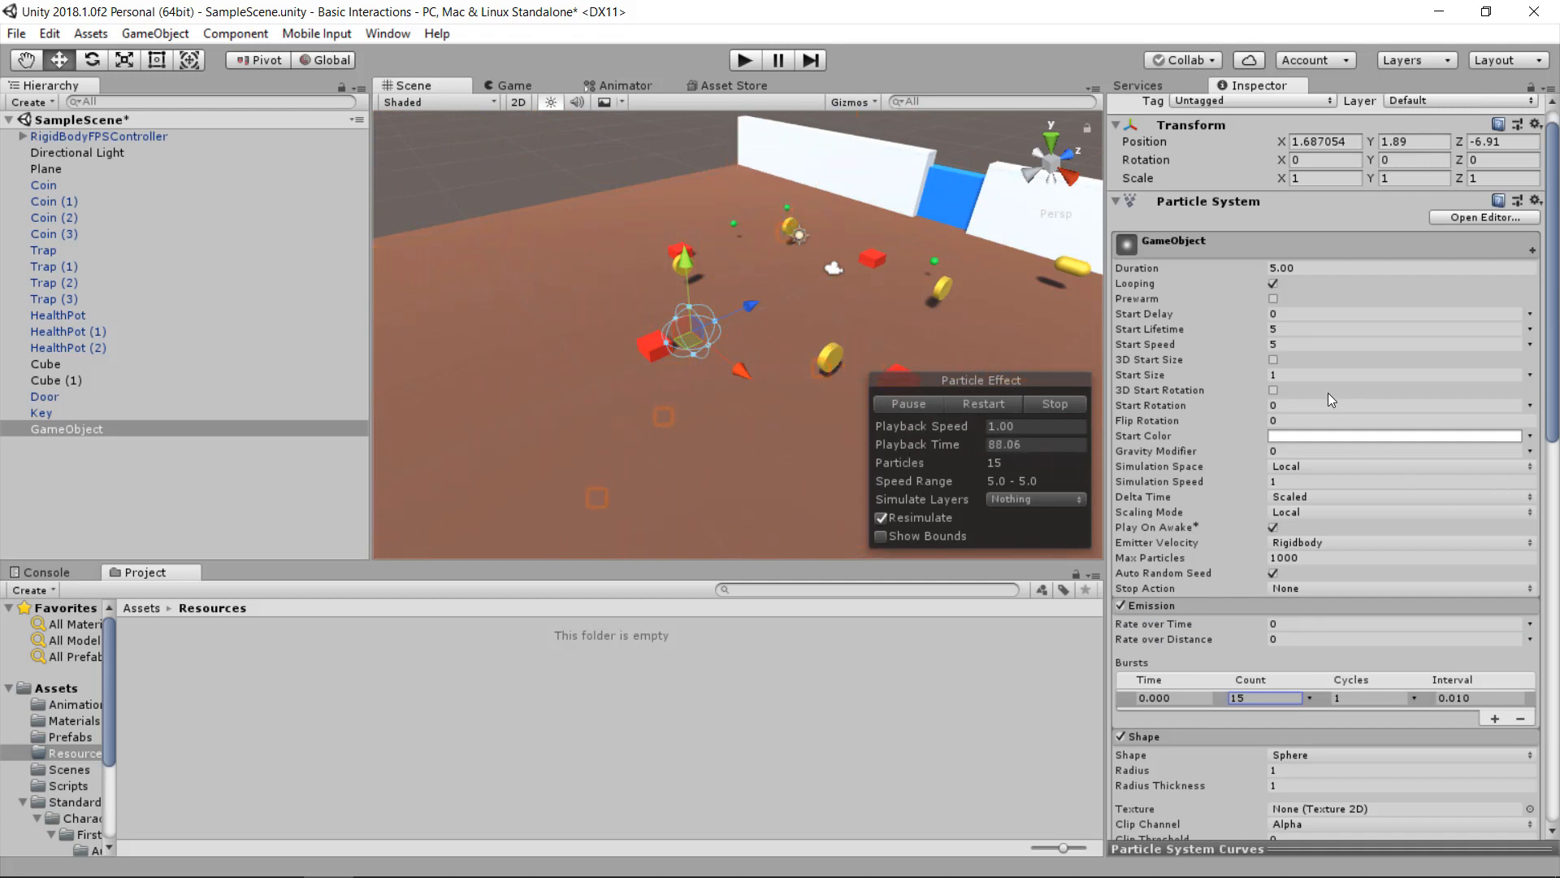
# - Set the particle system's Start Lifetime to 1 and its Duration to 1
pyautogui.scroll(1, 1325, 394)
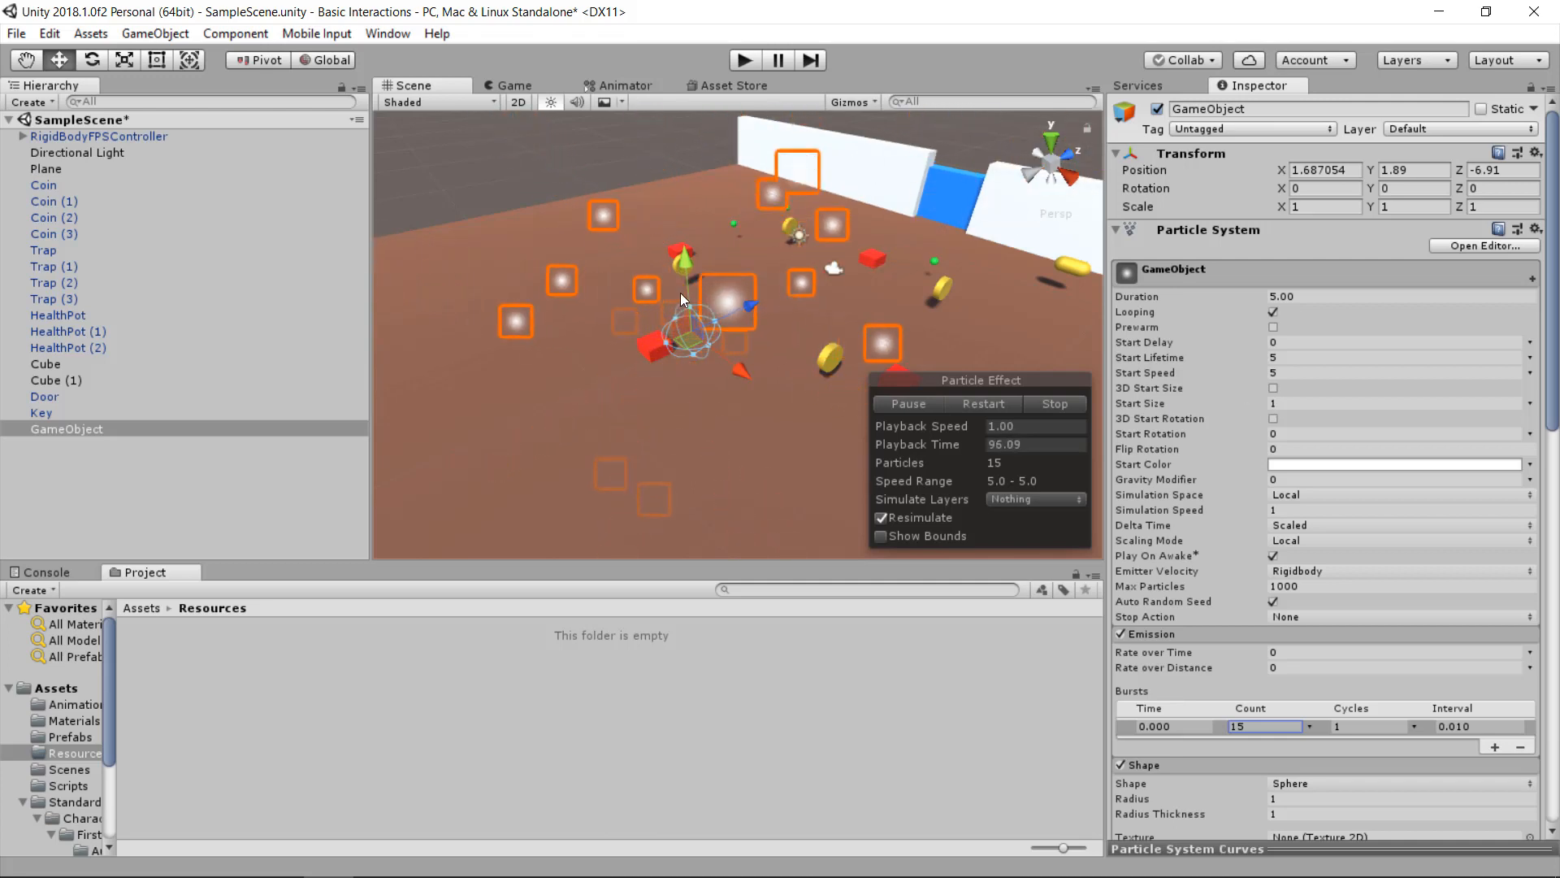
pyautogui.scroll(3, 700, 300)
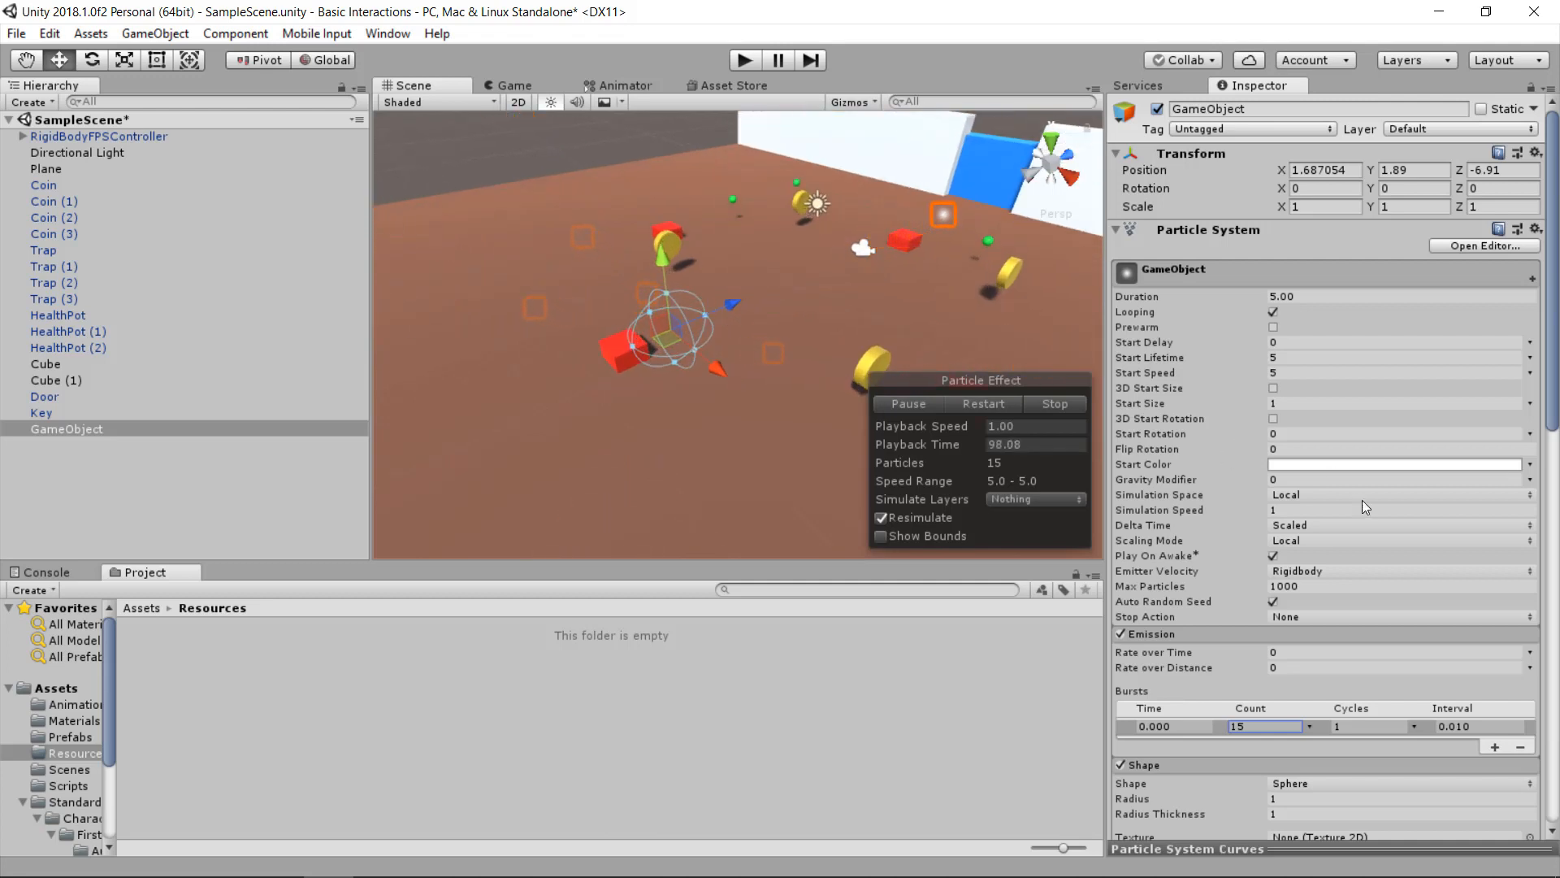
pyautogui.click(1284, 359)
pyautogui.write('1')
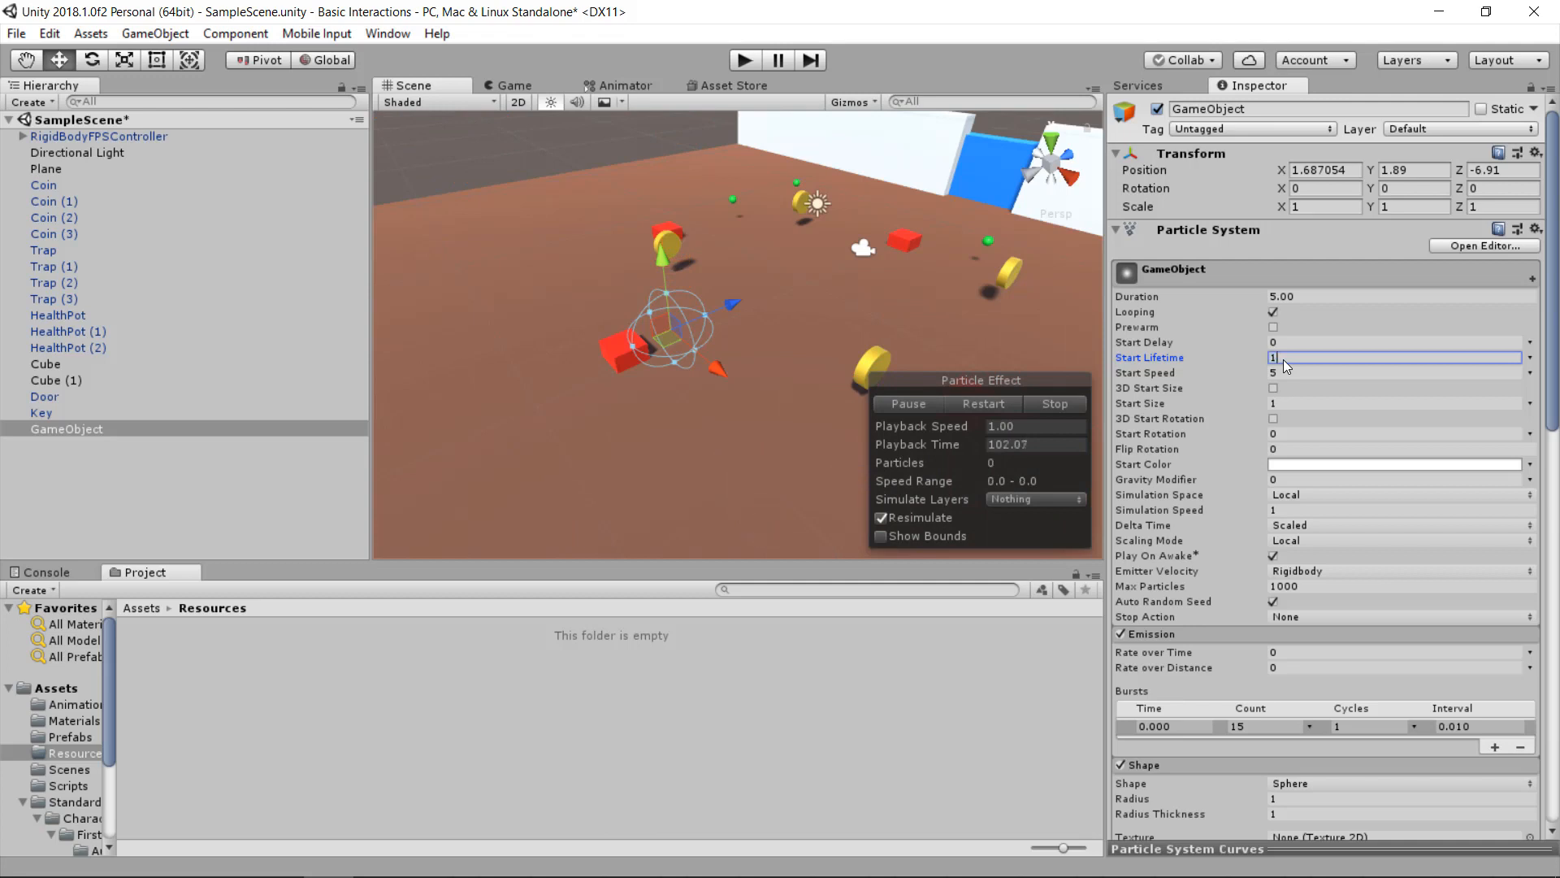
pyautogui.click(1305, 294)
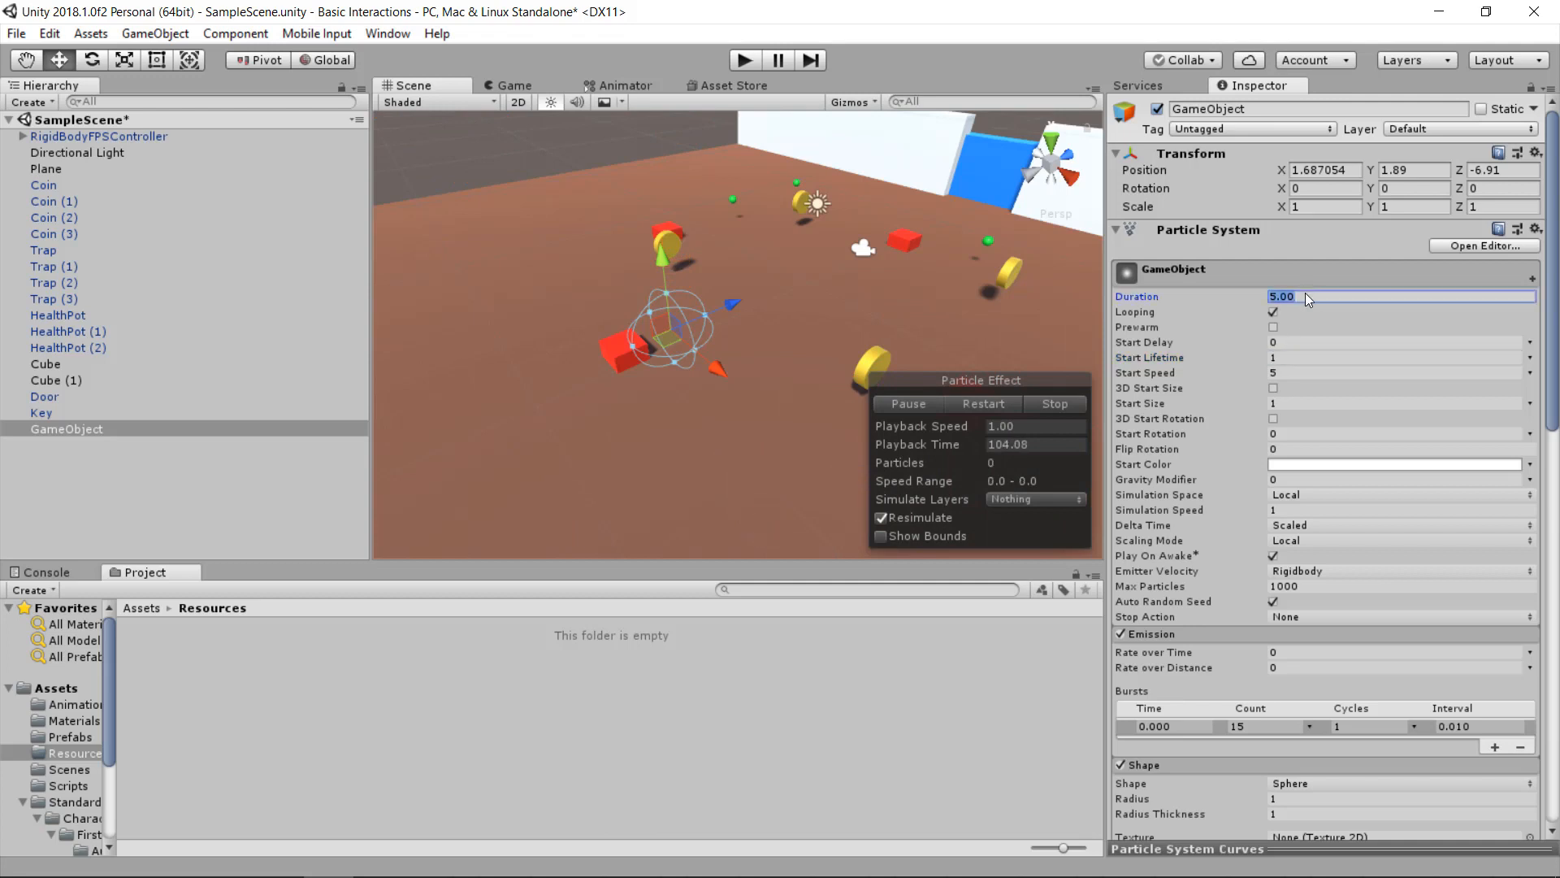
pyautogui.write('1')
pyautogui.click(1292, 357)
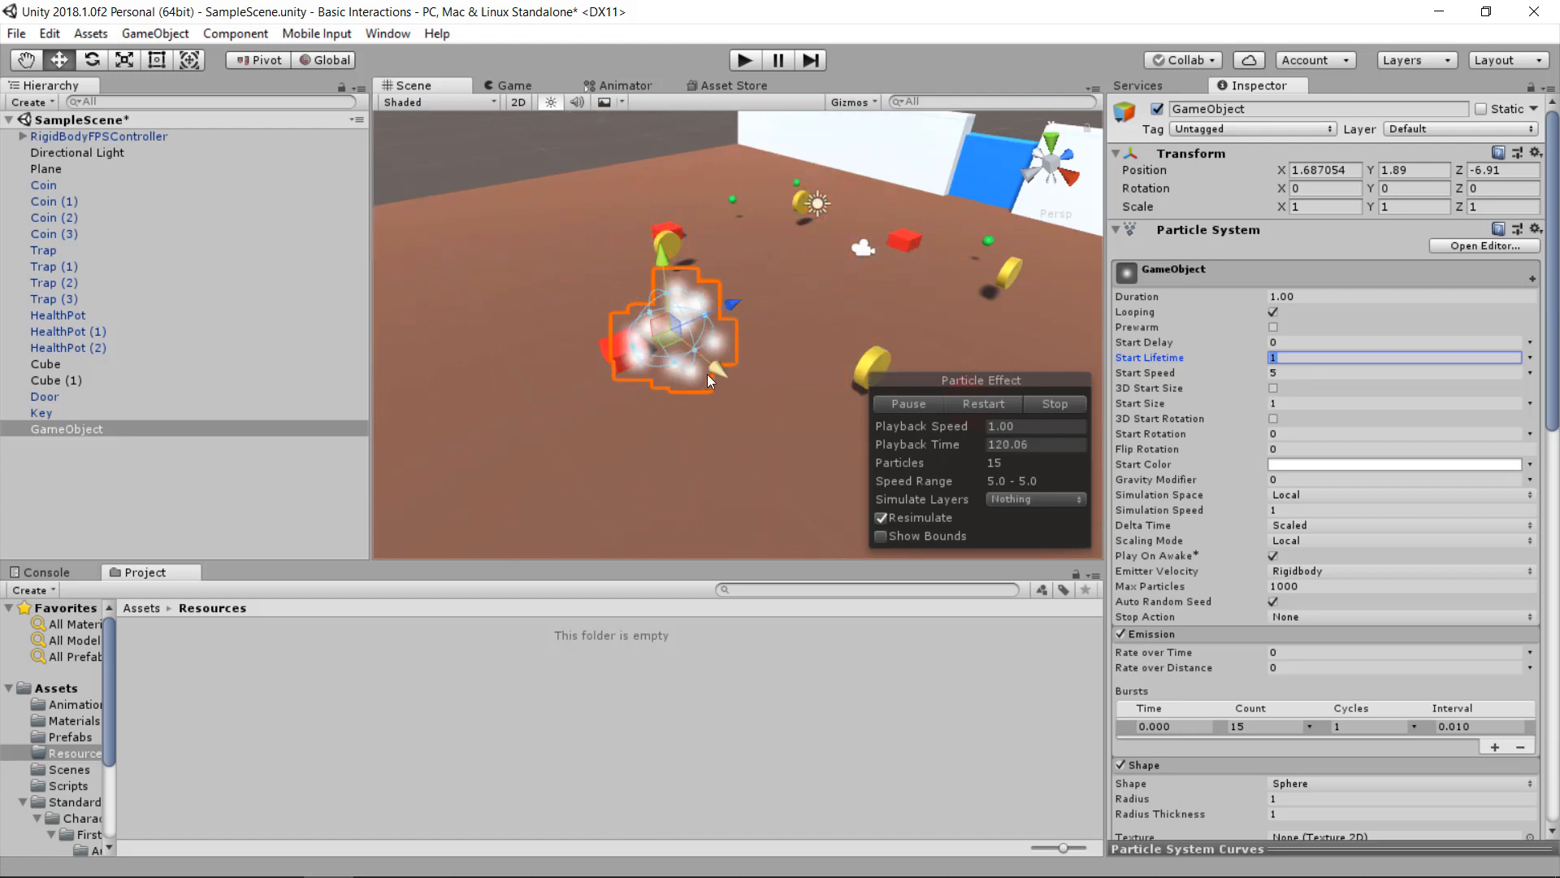
# - Reduce the particles' Start Size to 0.3
pyautogui.scroll(3, 660, 372)
pyautogui.keyDown('alt'); pyautogui.moveTo(651, 392); pyautogui.dragTo(655, 333); pyautogui.keyUp('alt')
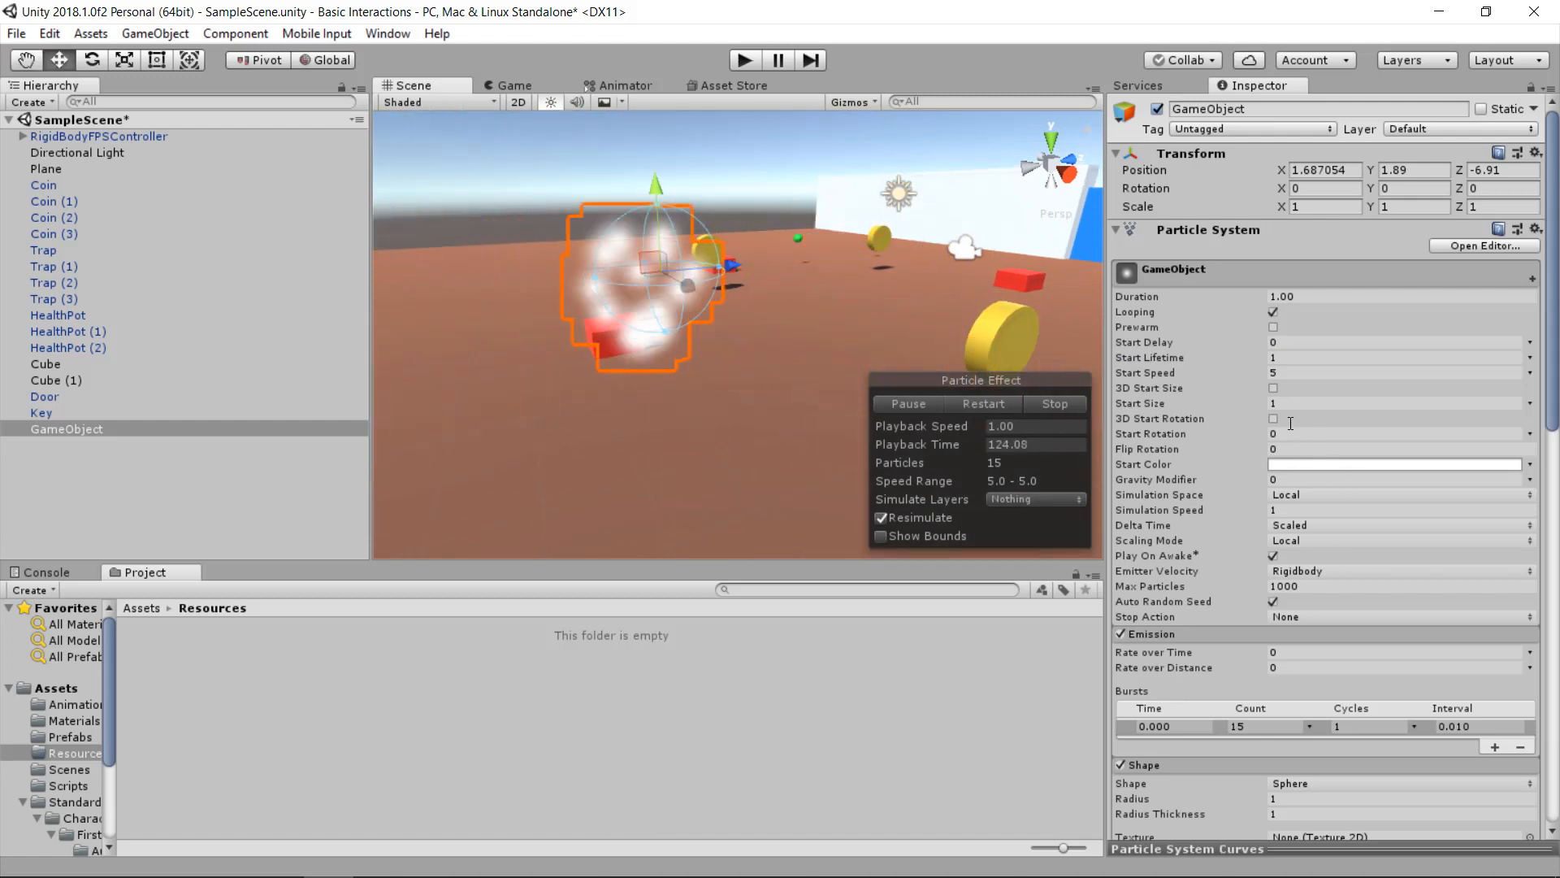
pyautogui.click(1297, 400)
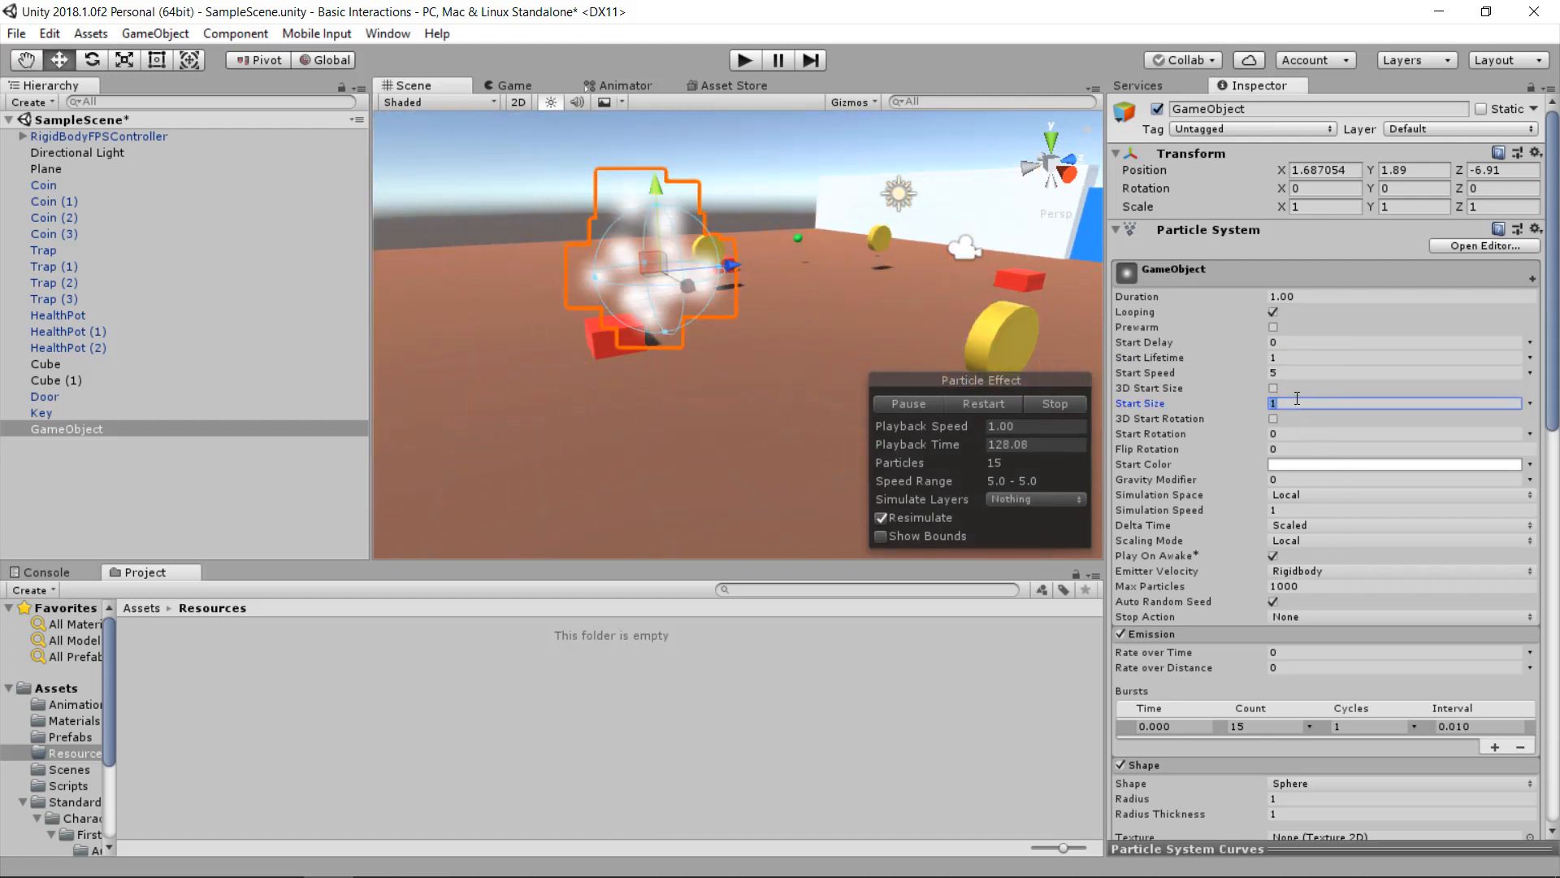
pyautogui.write('.2')
pyautogui.press('BackSpace')
pyautogui.write('3')
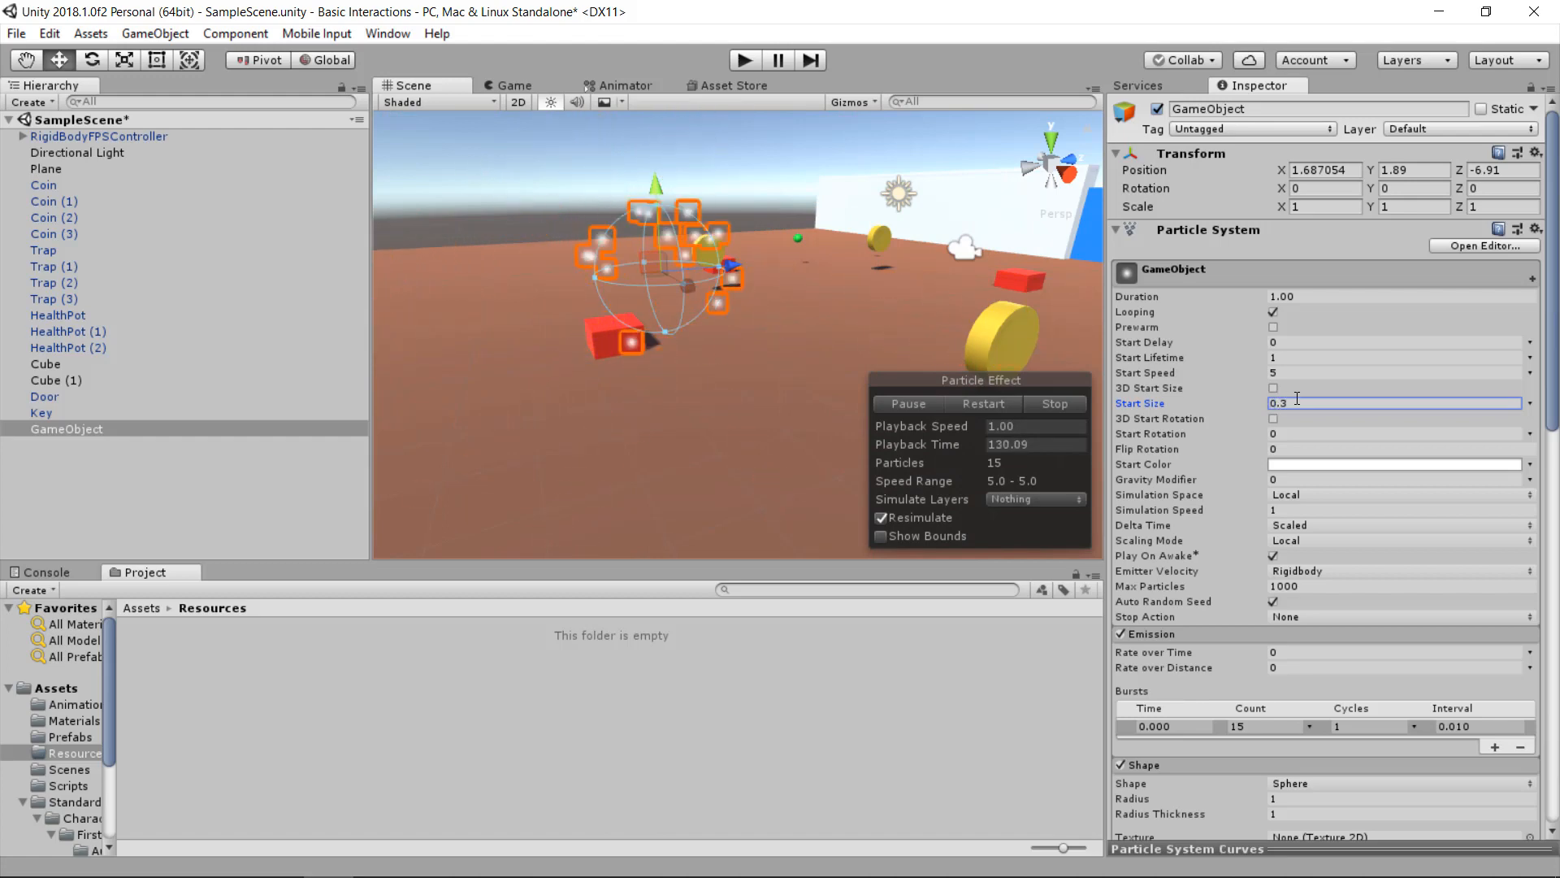
pyautogui.press('Return')
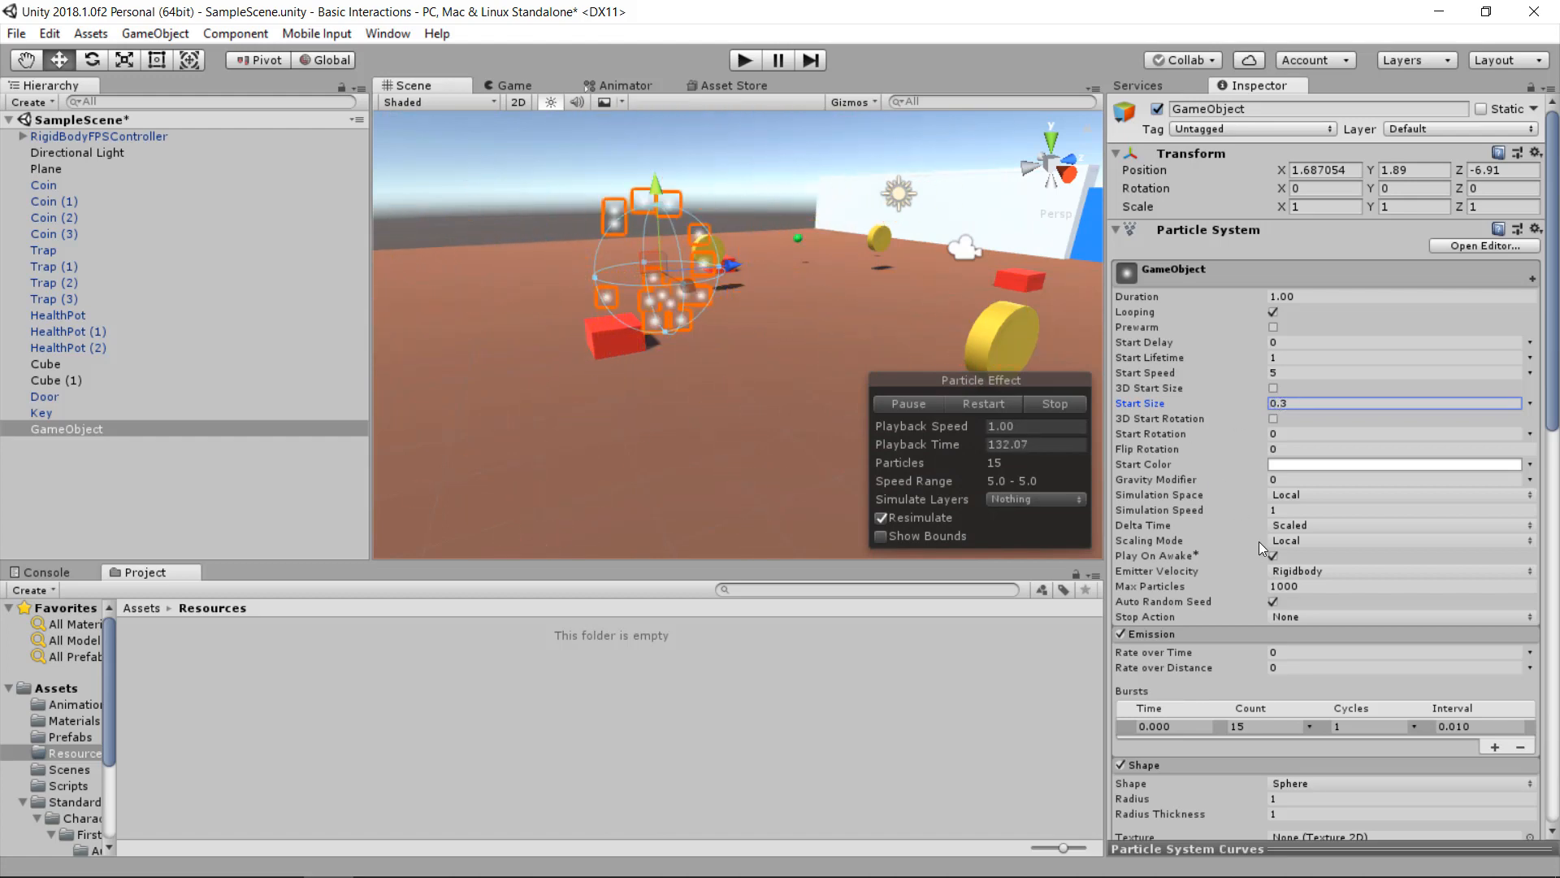
# - Enable the Color over Lifetime module and add a fully opaque alpha key at about 48% of its gradient
pyautogui.scroll(-5, 1259, 541)
pyautogui.scroll(-4, 1259, 542)
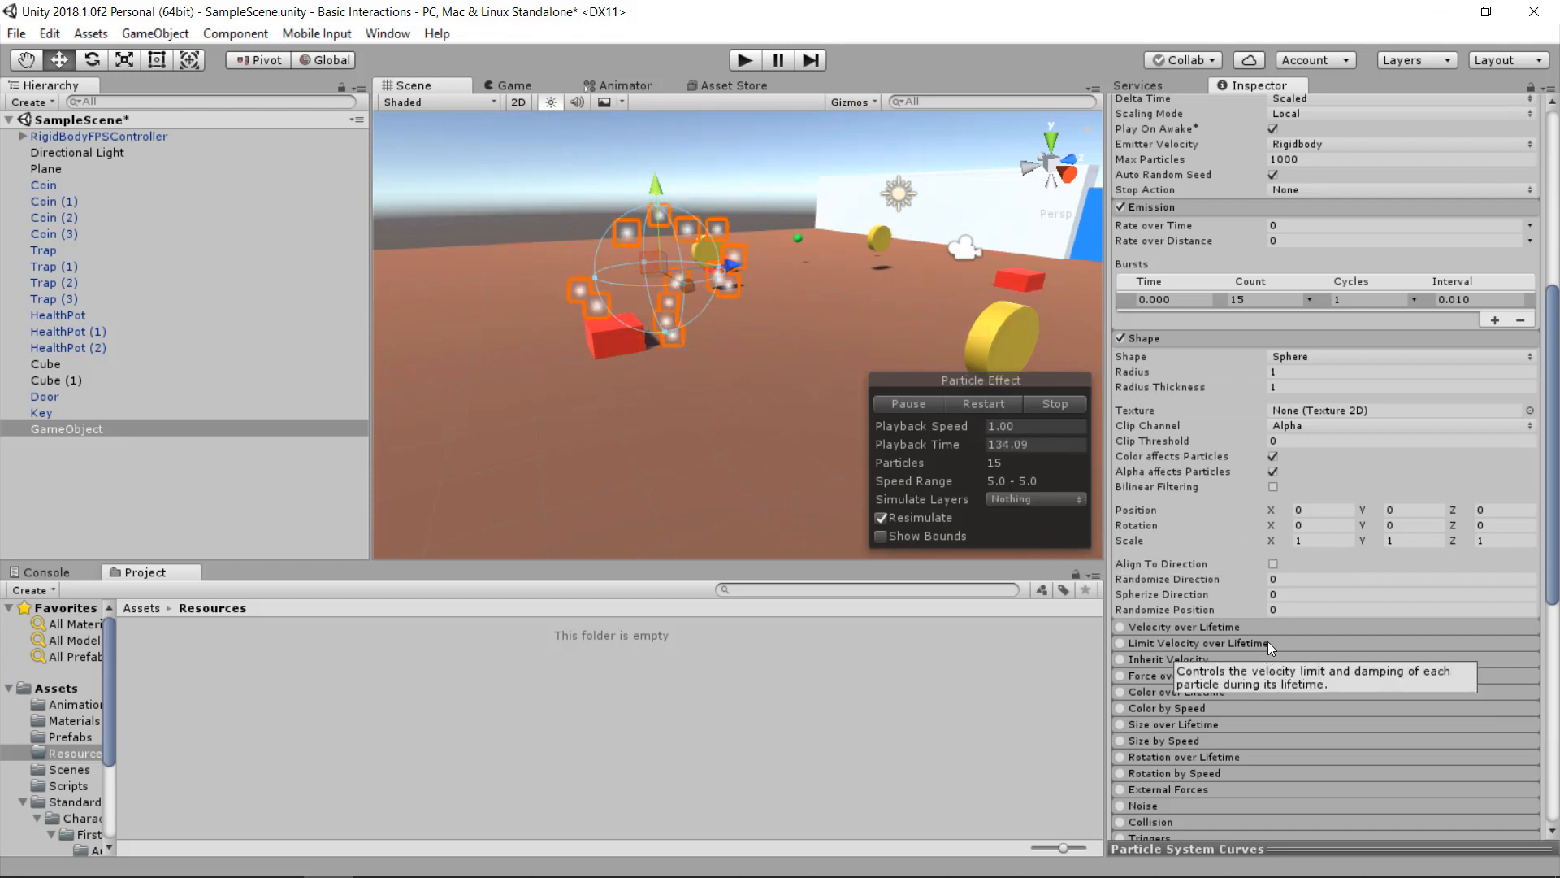
pyautogui.scroll(-1, 1216, 689)
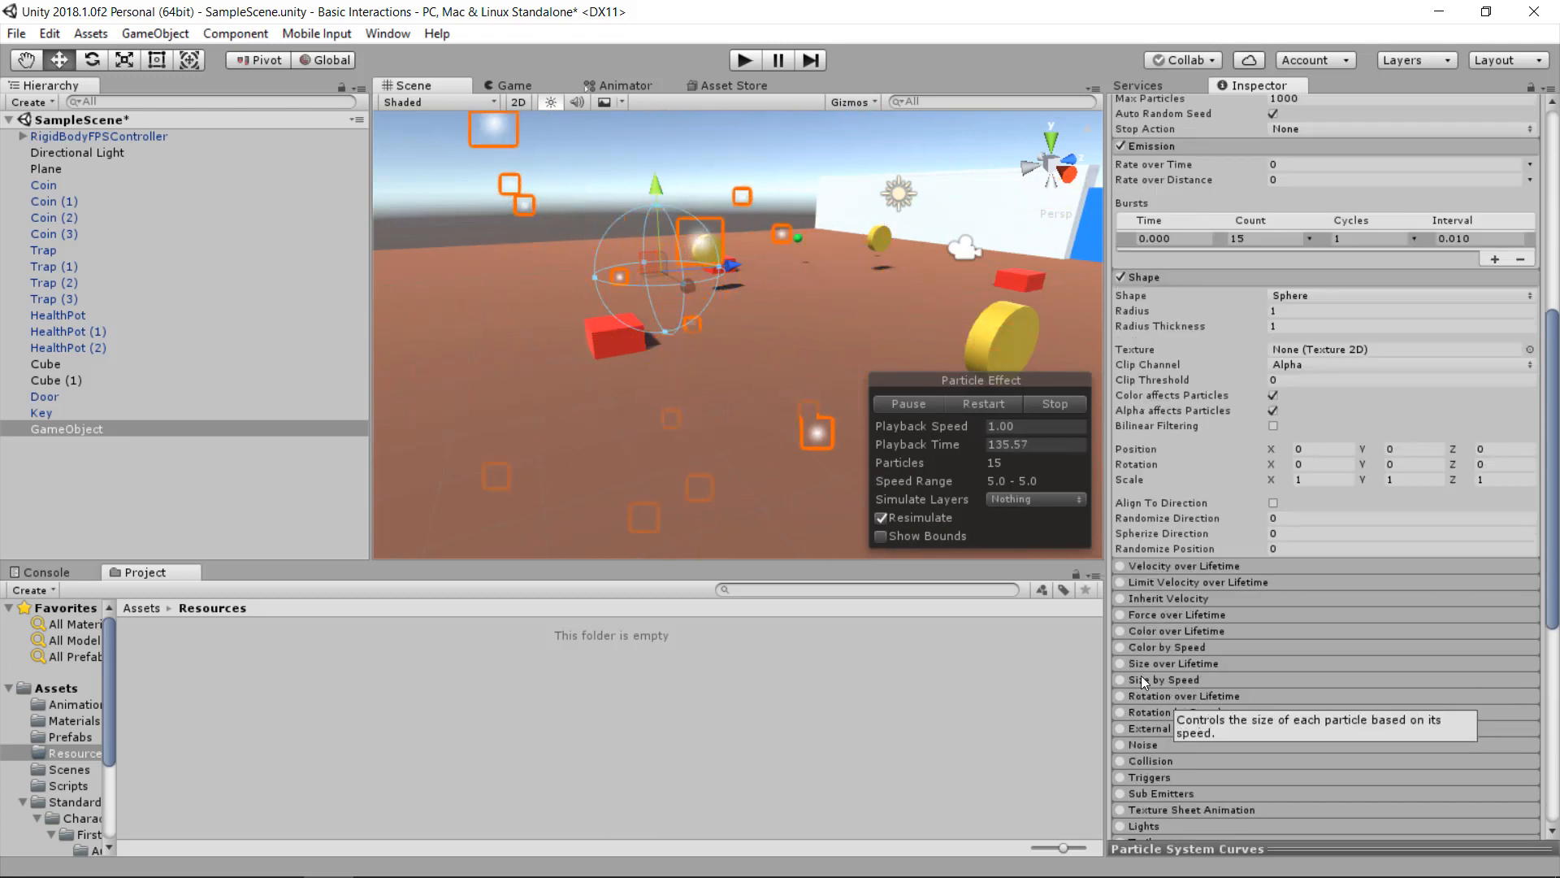
pyautogui.click(1121, 630)
pyautogui.click(1362, 649)
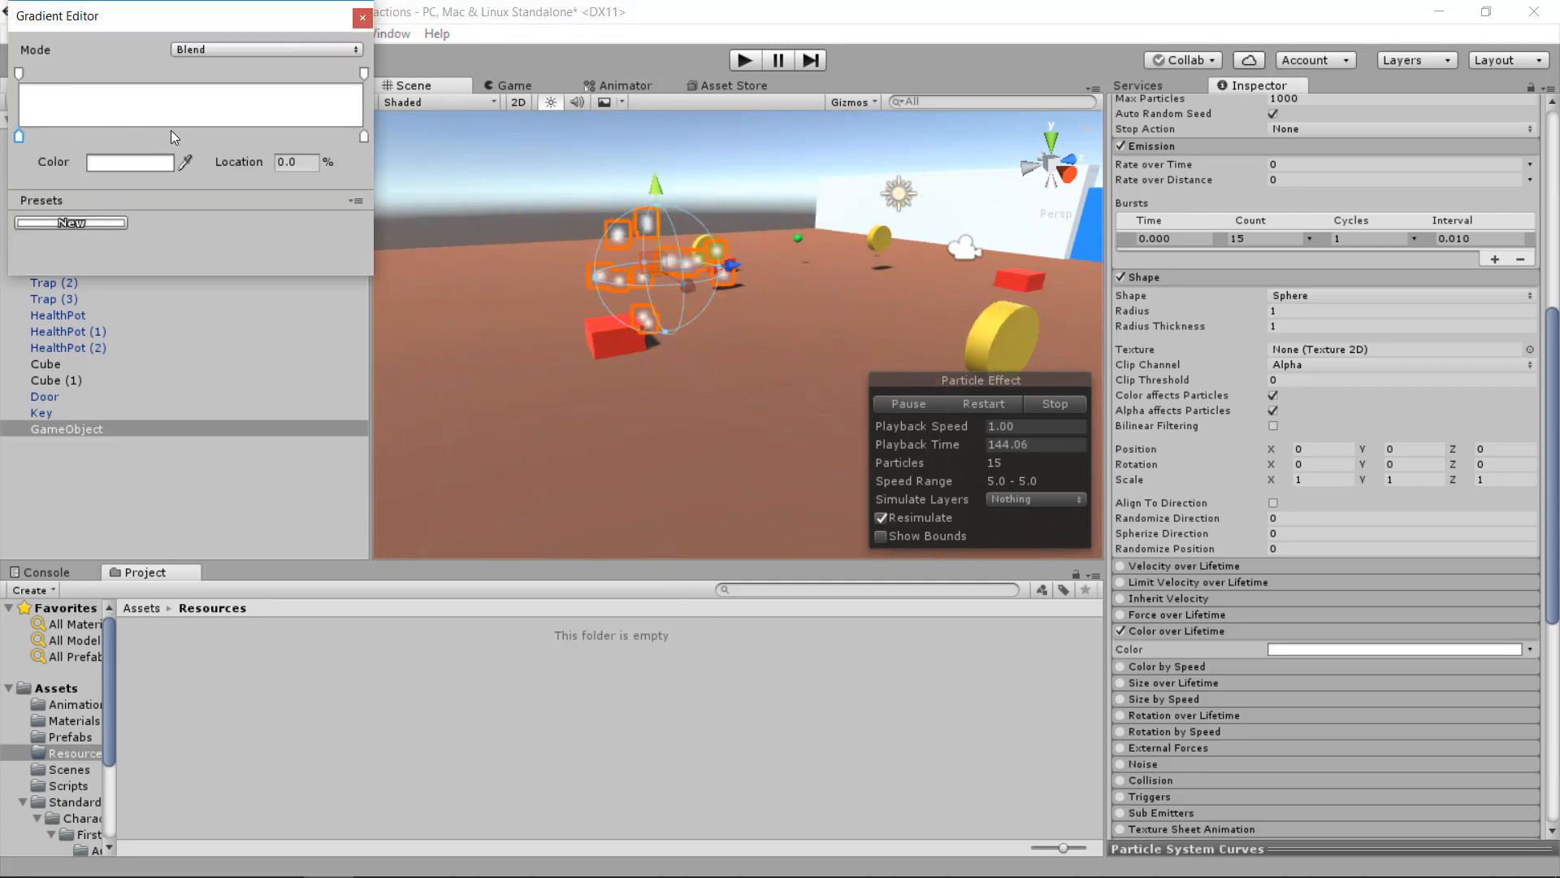
pyautogui.click(19, 74)
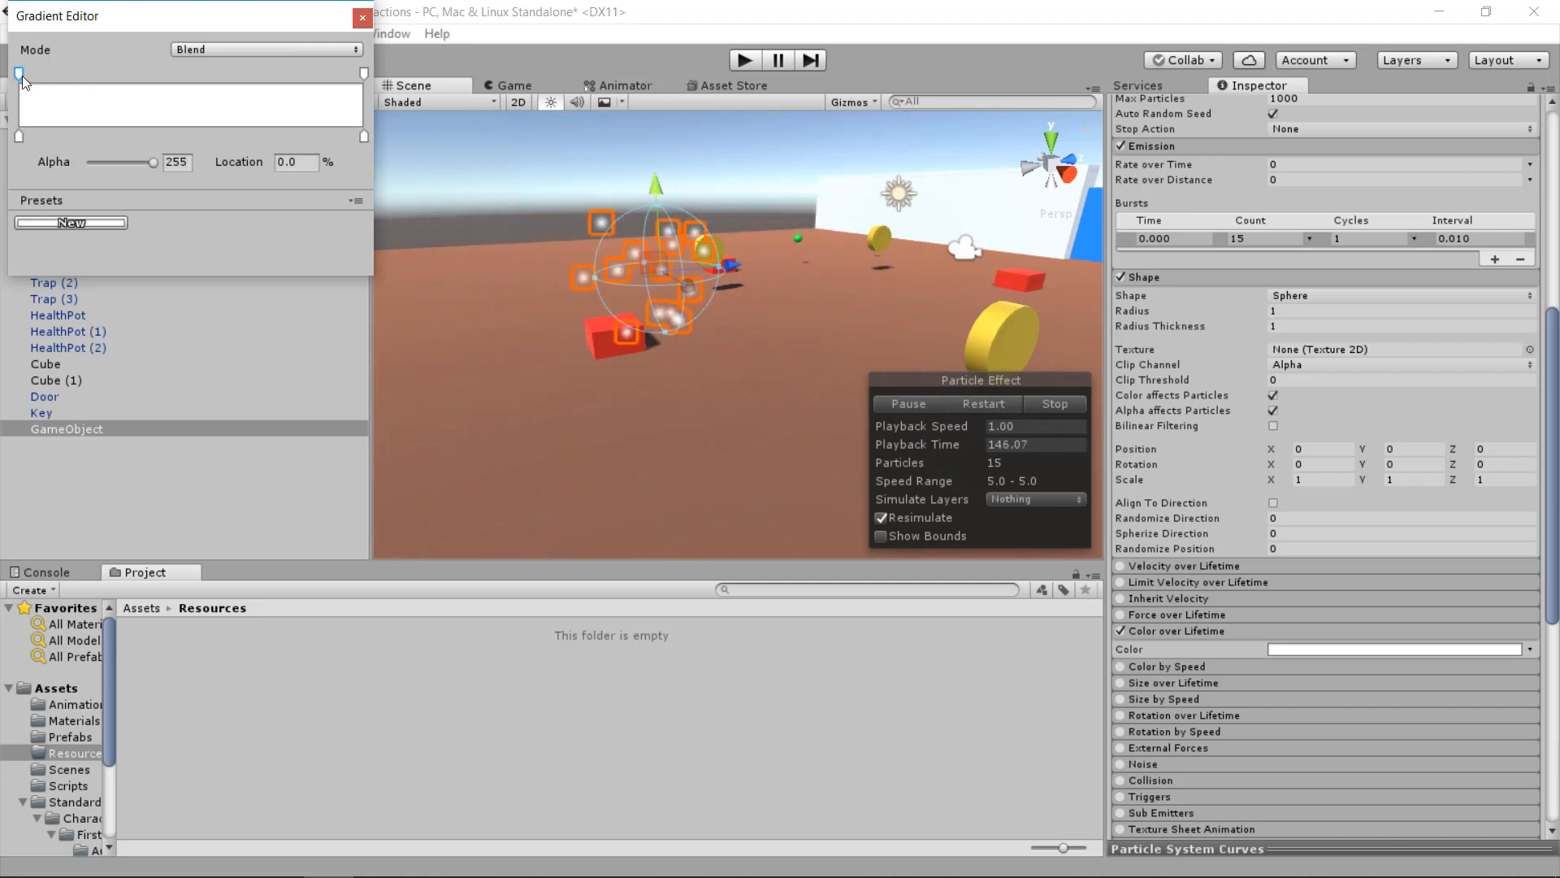
pyautogui.click(19, 136)
pyautogui.click(20, 73)
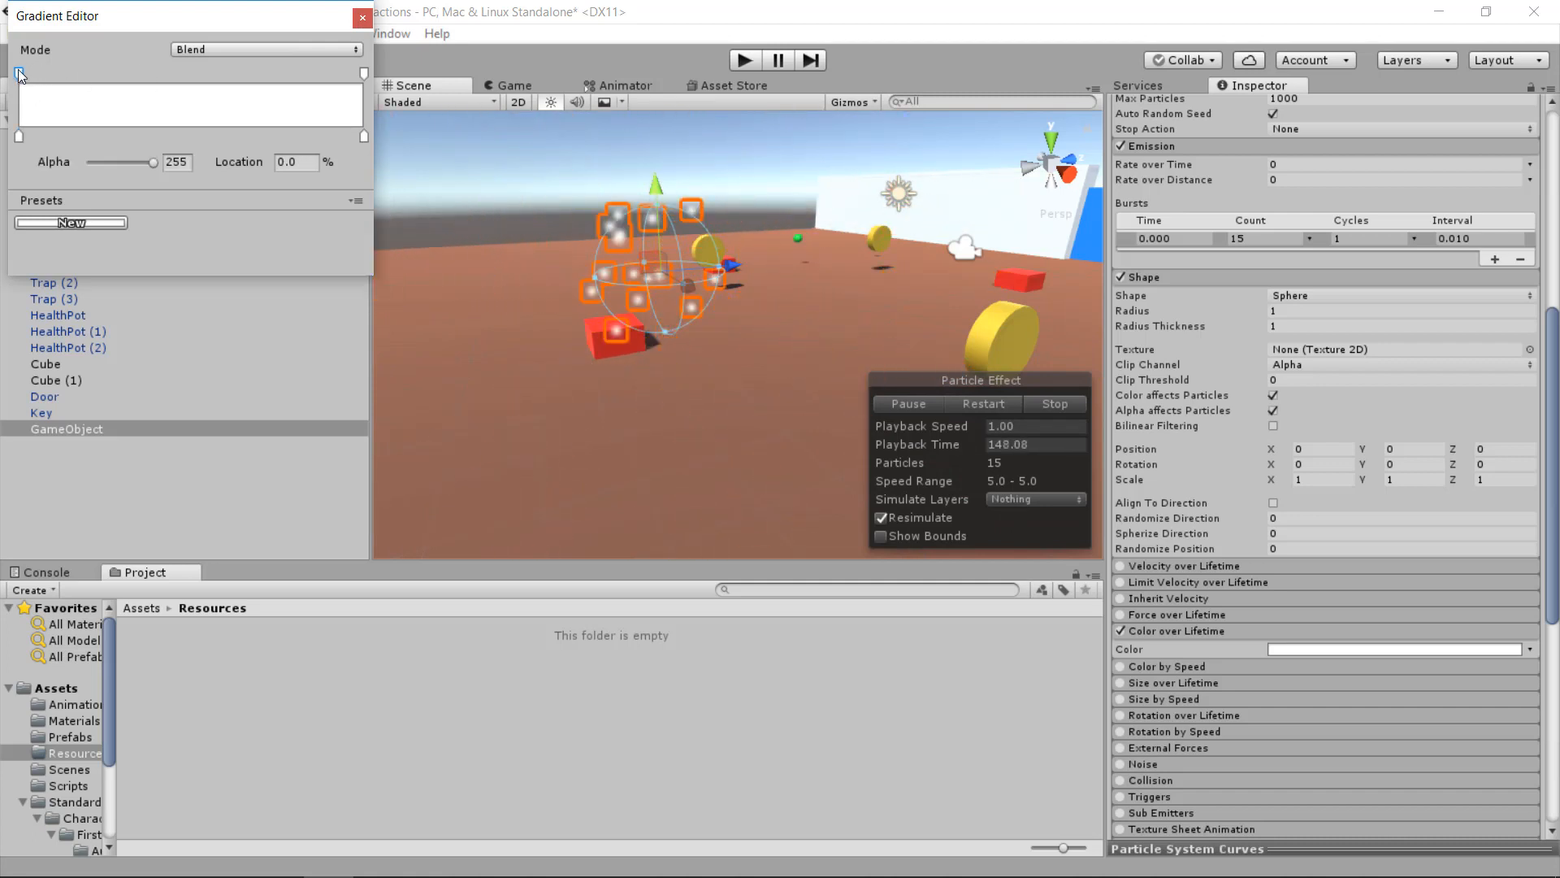
pyautogui.click(185, 74)
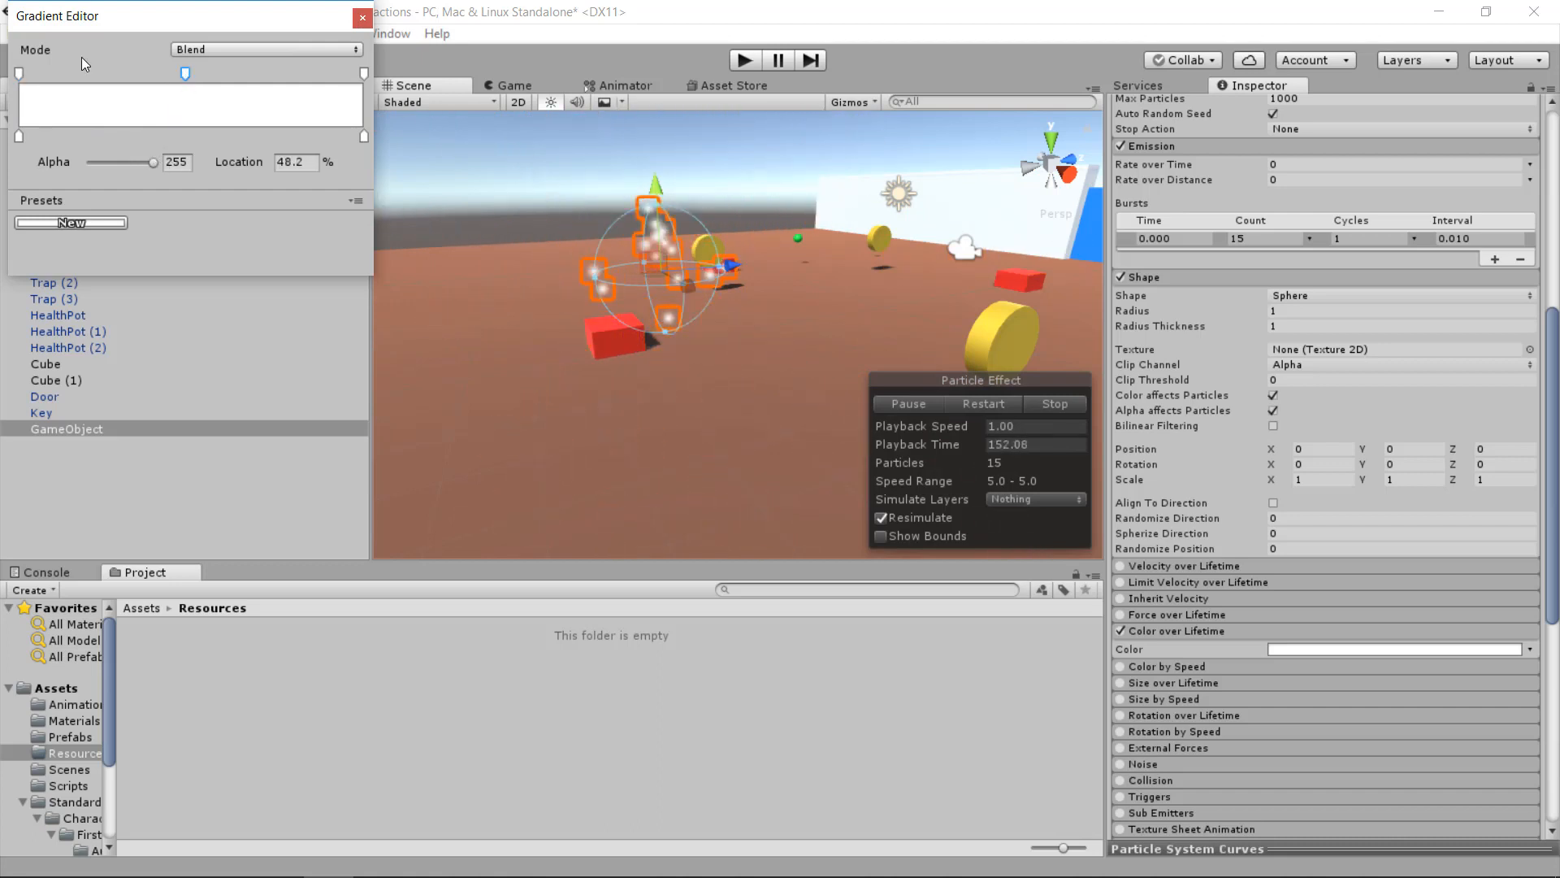
# - Set the alpha of the gradient's first and last keys to 0 so the particles fade in and out
pyautogui.click(20, 73)
pyautogui.moveTo(128, 167); pyautogui.dragTo(60, 166)
pyautogui.click(363, 72)
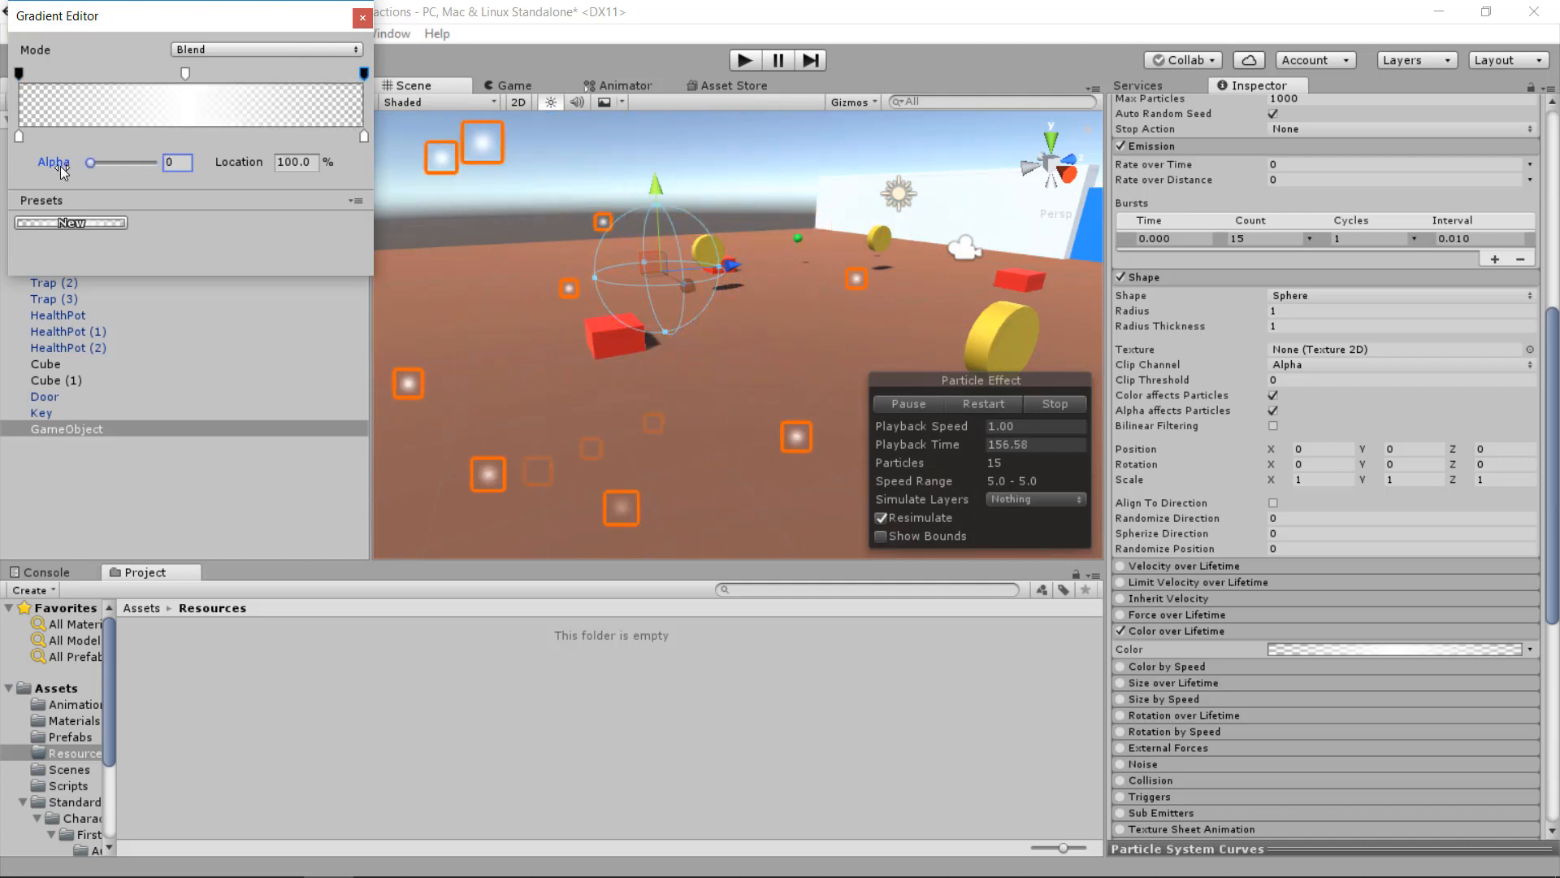
pyautogui.click(358, 18)
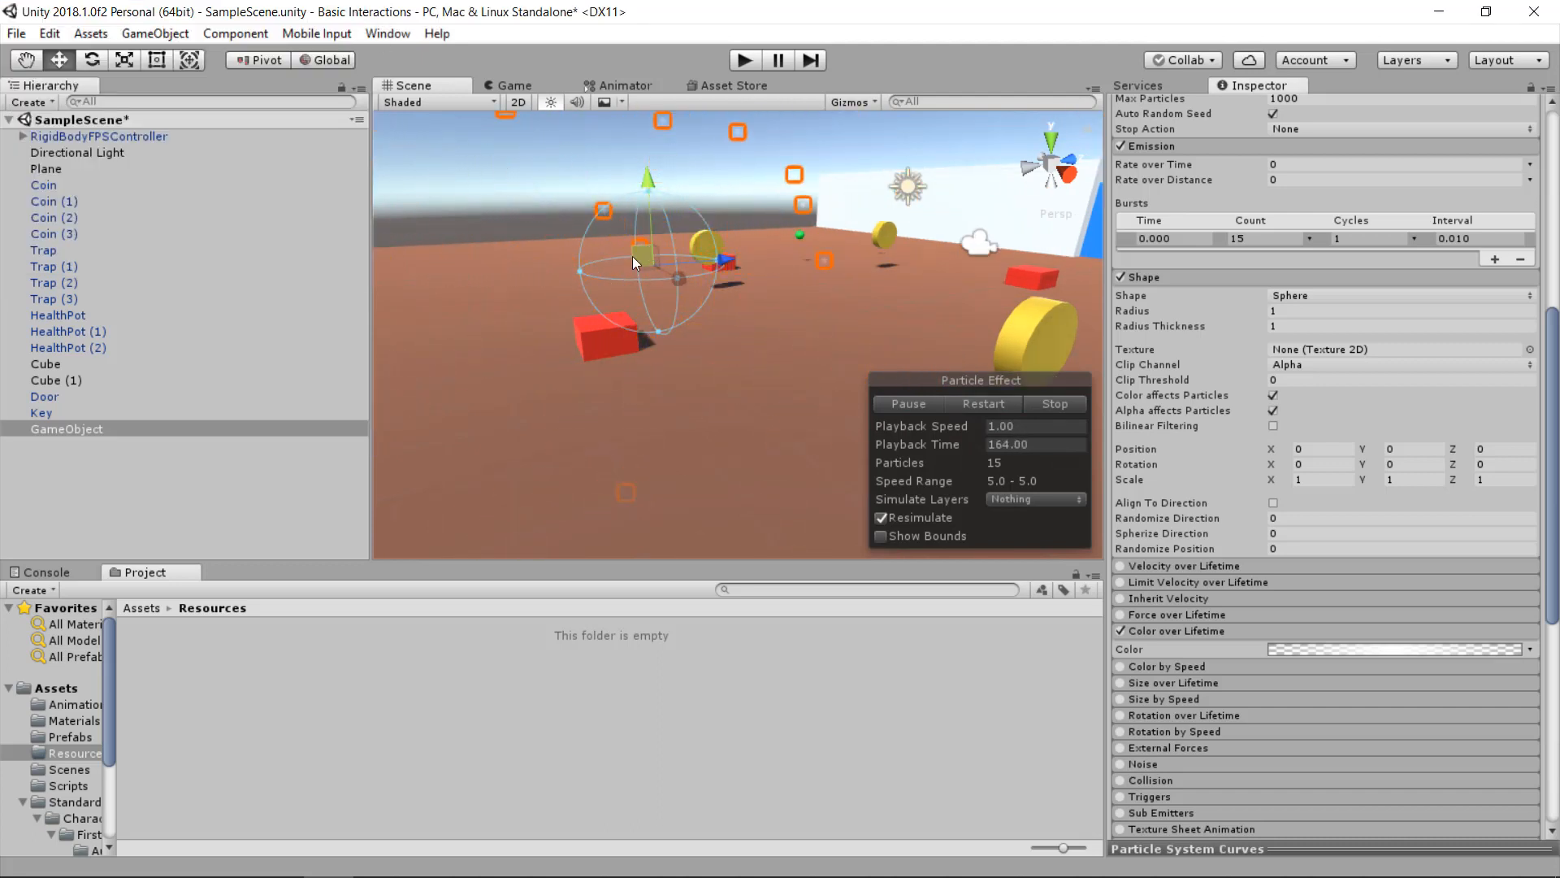
# - Change the particle system's Start Color to a bright yellow, hex FFF823
pyautogui.scroll(5, 1237, 384)
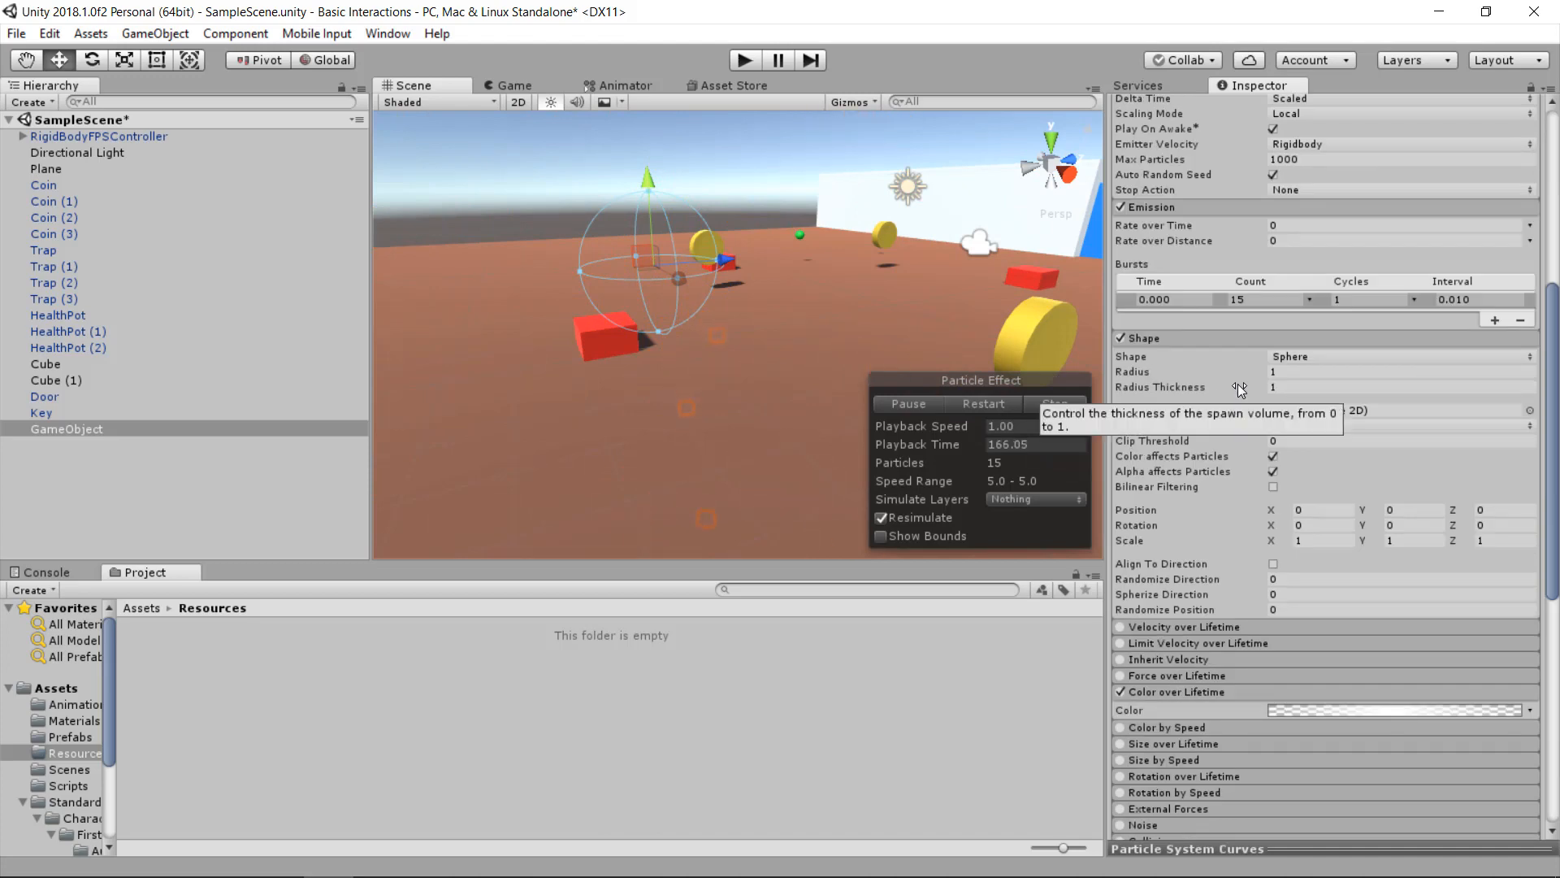
pyautogui.click(1349, 342)
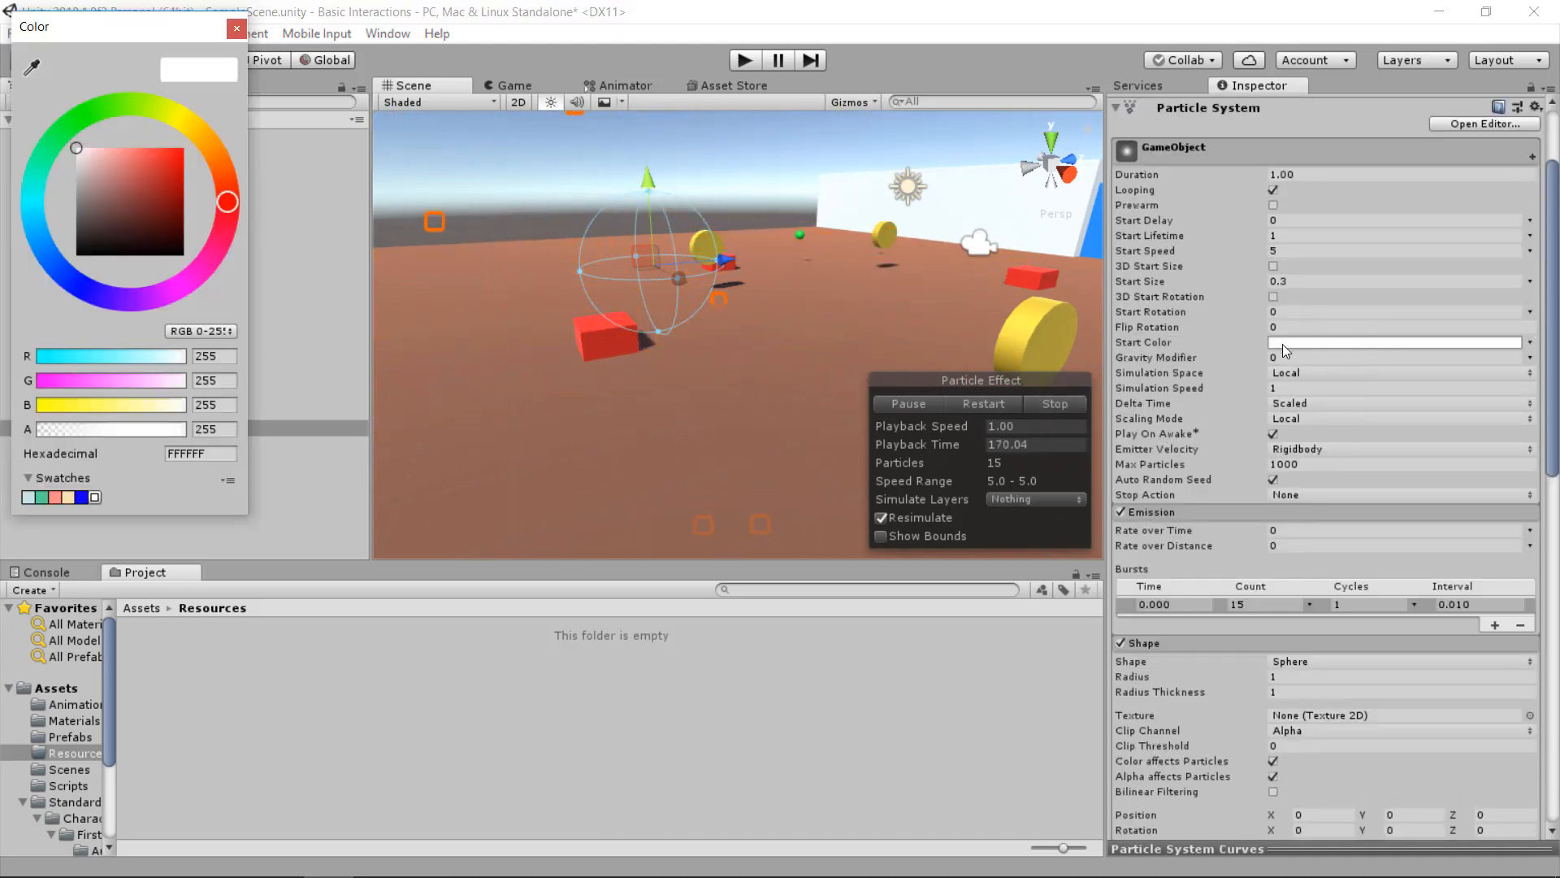
pyautogui.click(181, 118)
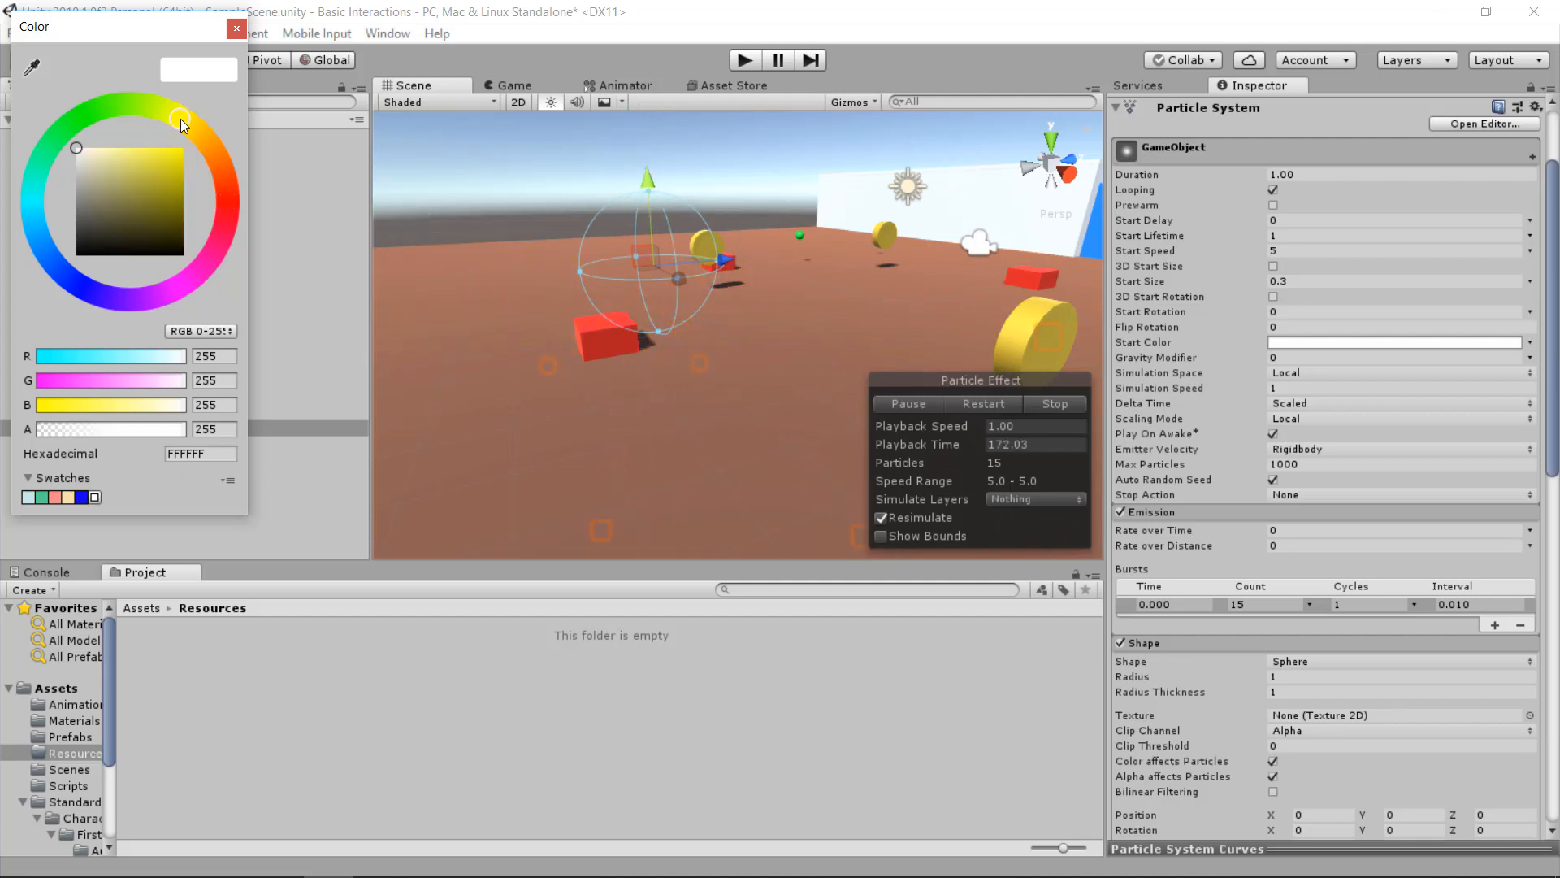
pyautogui.moveTo(144, 166); pyautogui.dragTo(168, 148)
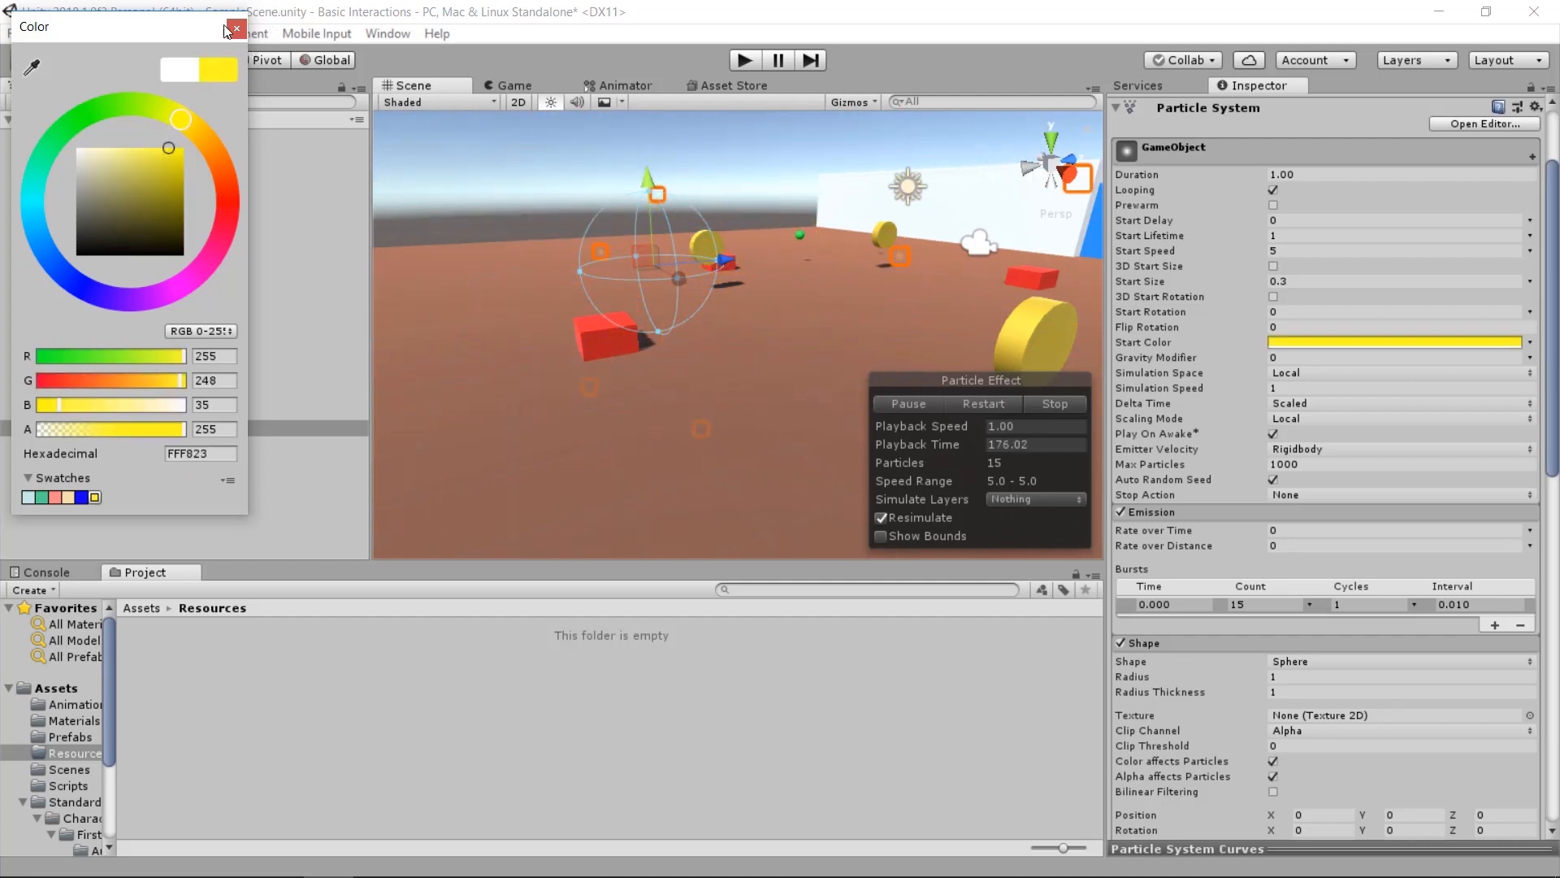
pyautogui.click(276, 10)
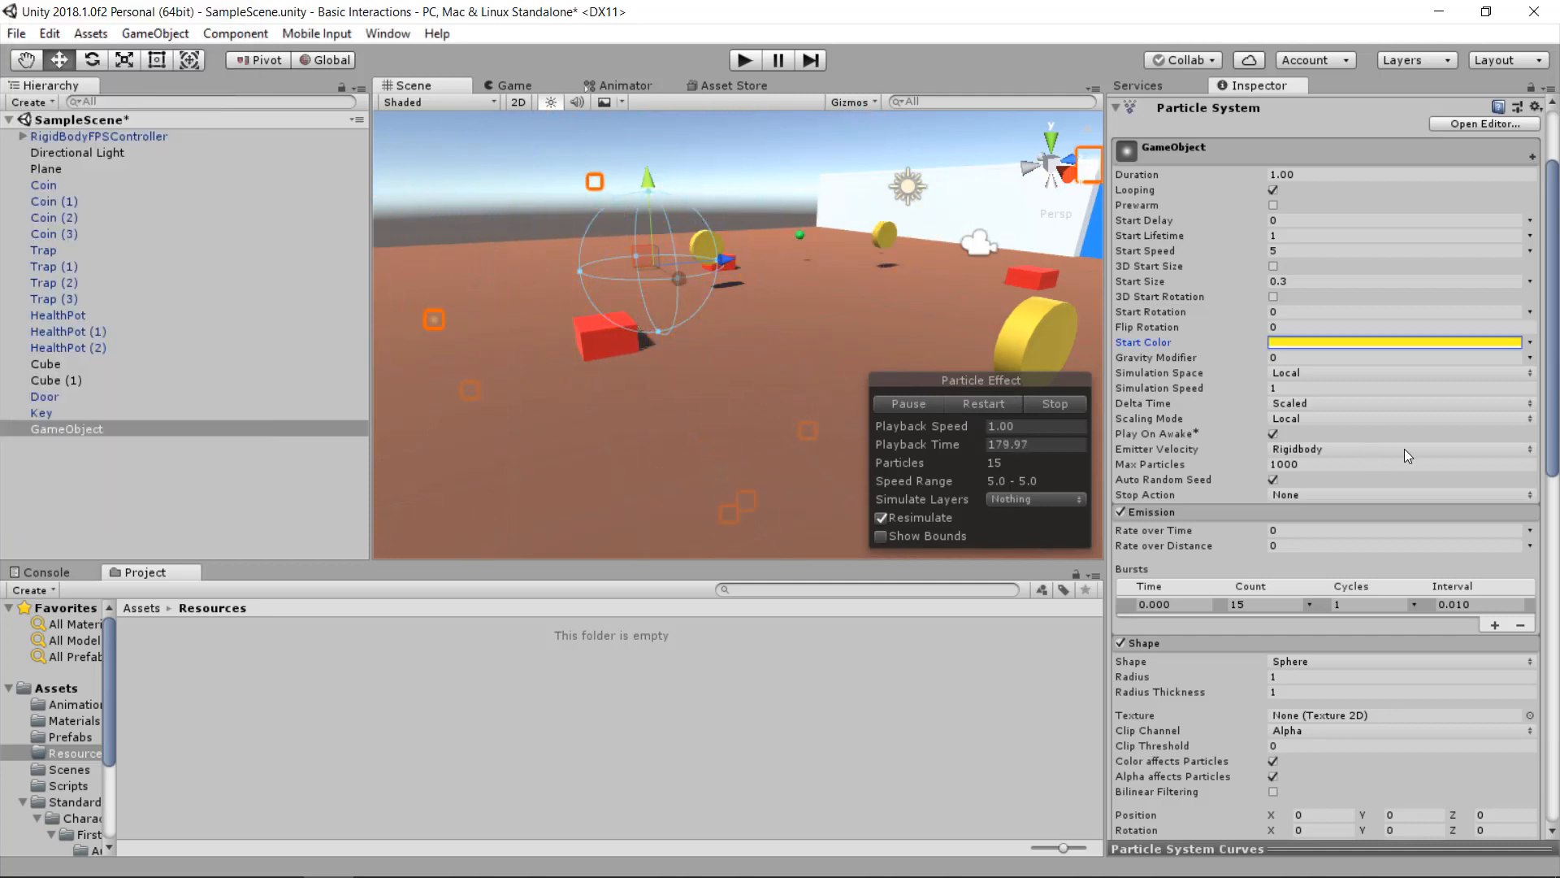
# - Set the particle system's Start Speed to 3, after trying 2, and review the burst in the scene
pyautogui.click(1300, 249)
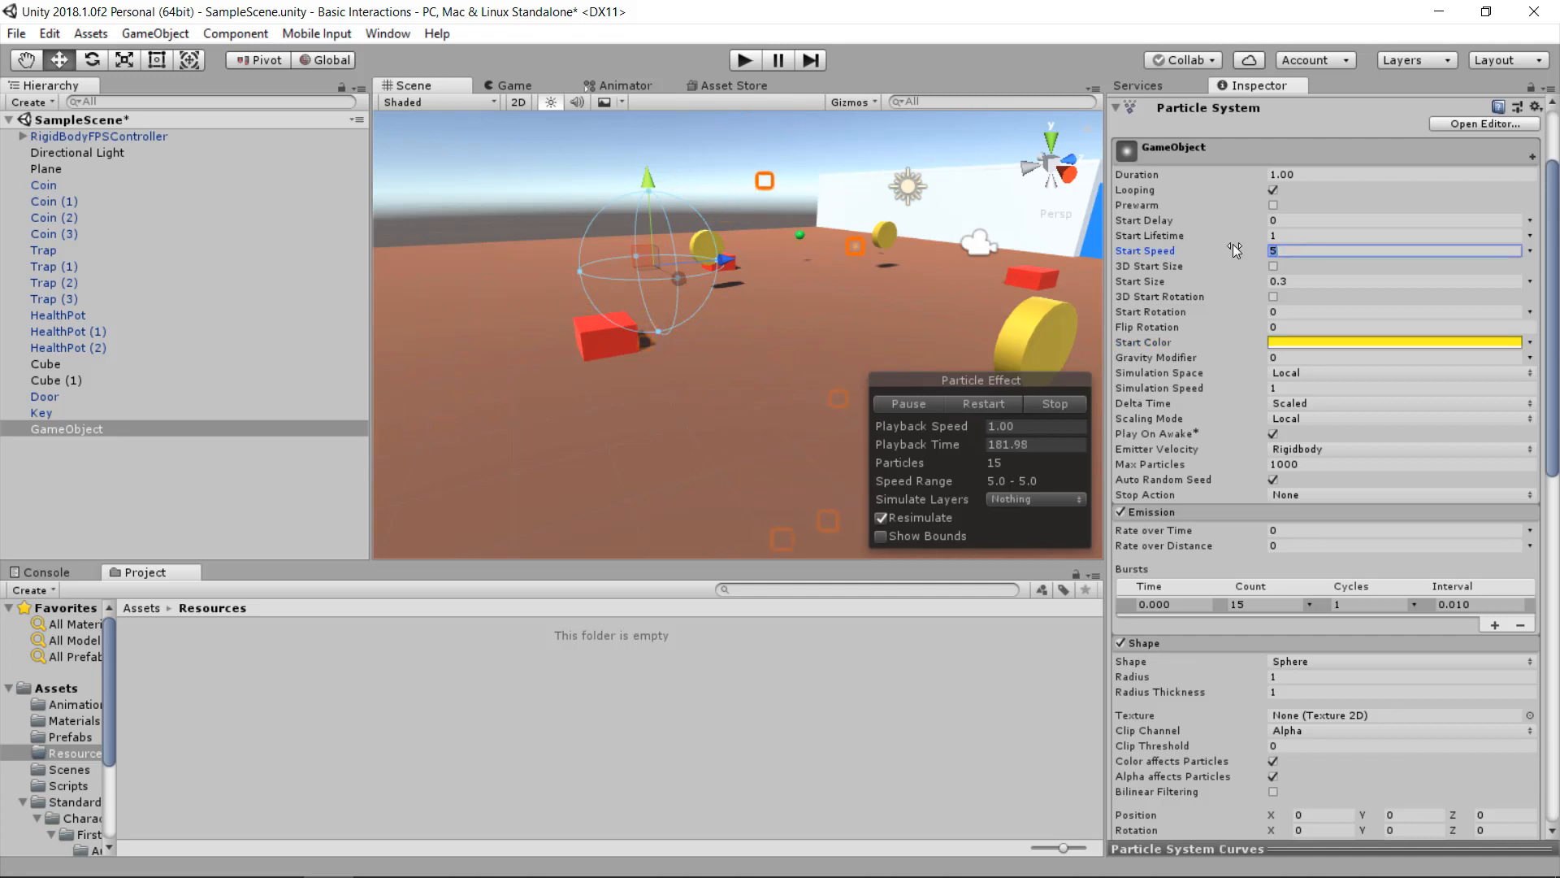
pyautogui.write('2')
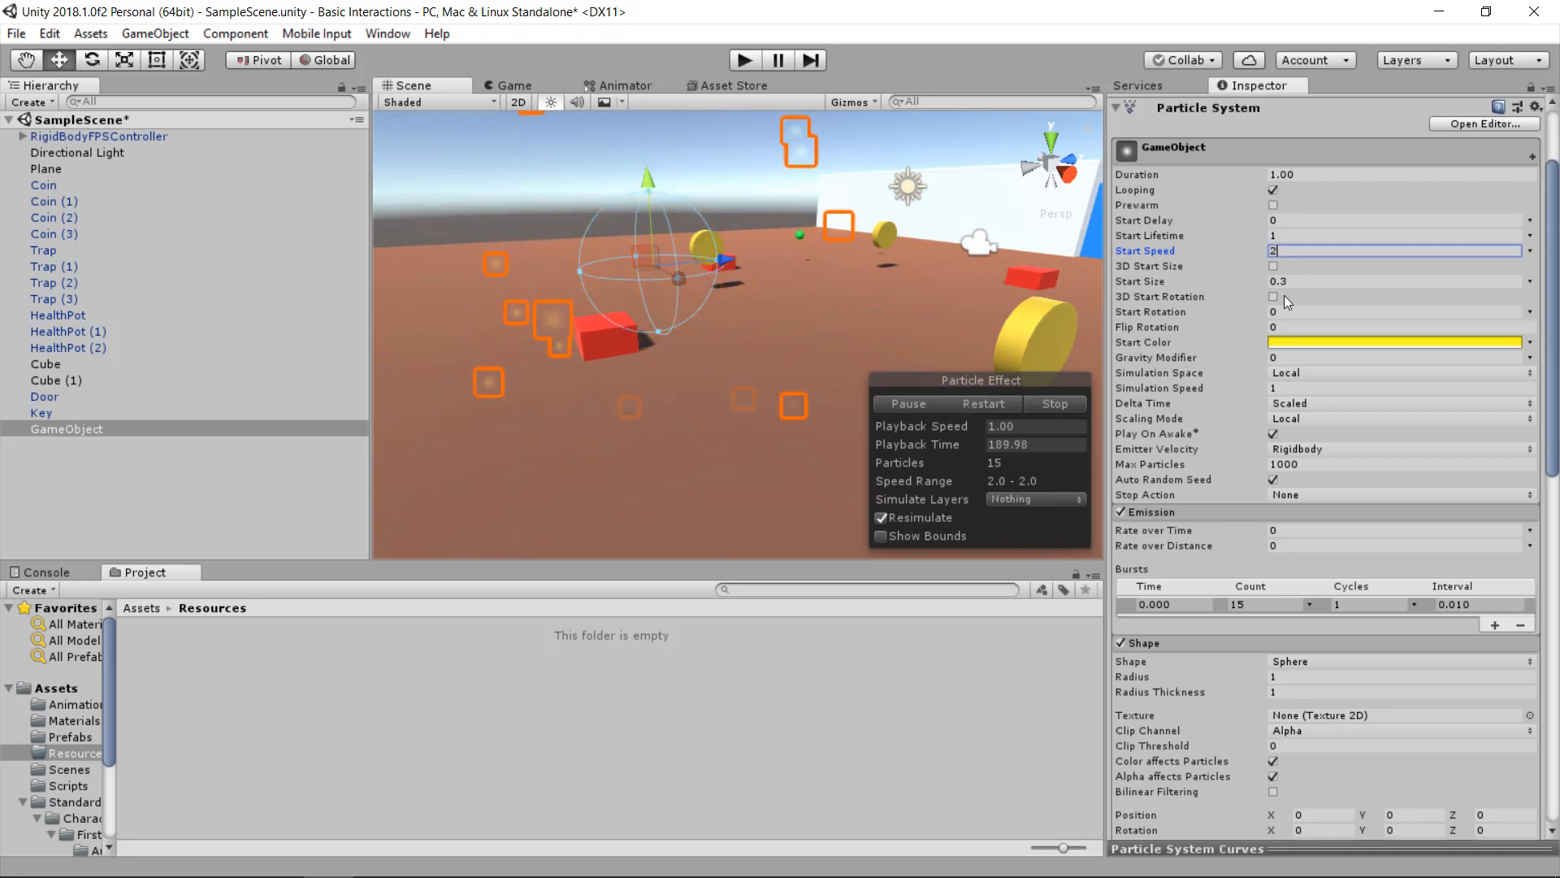
pyautogui.write('3')
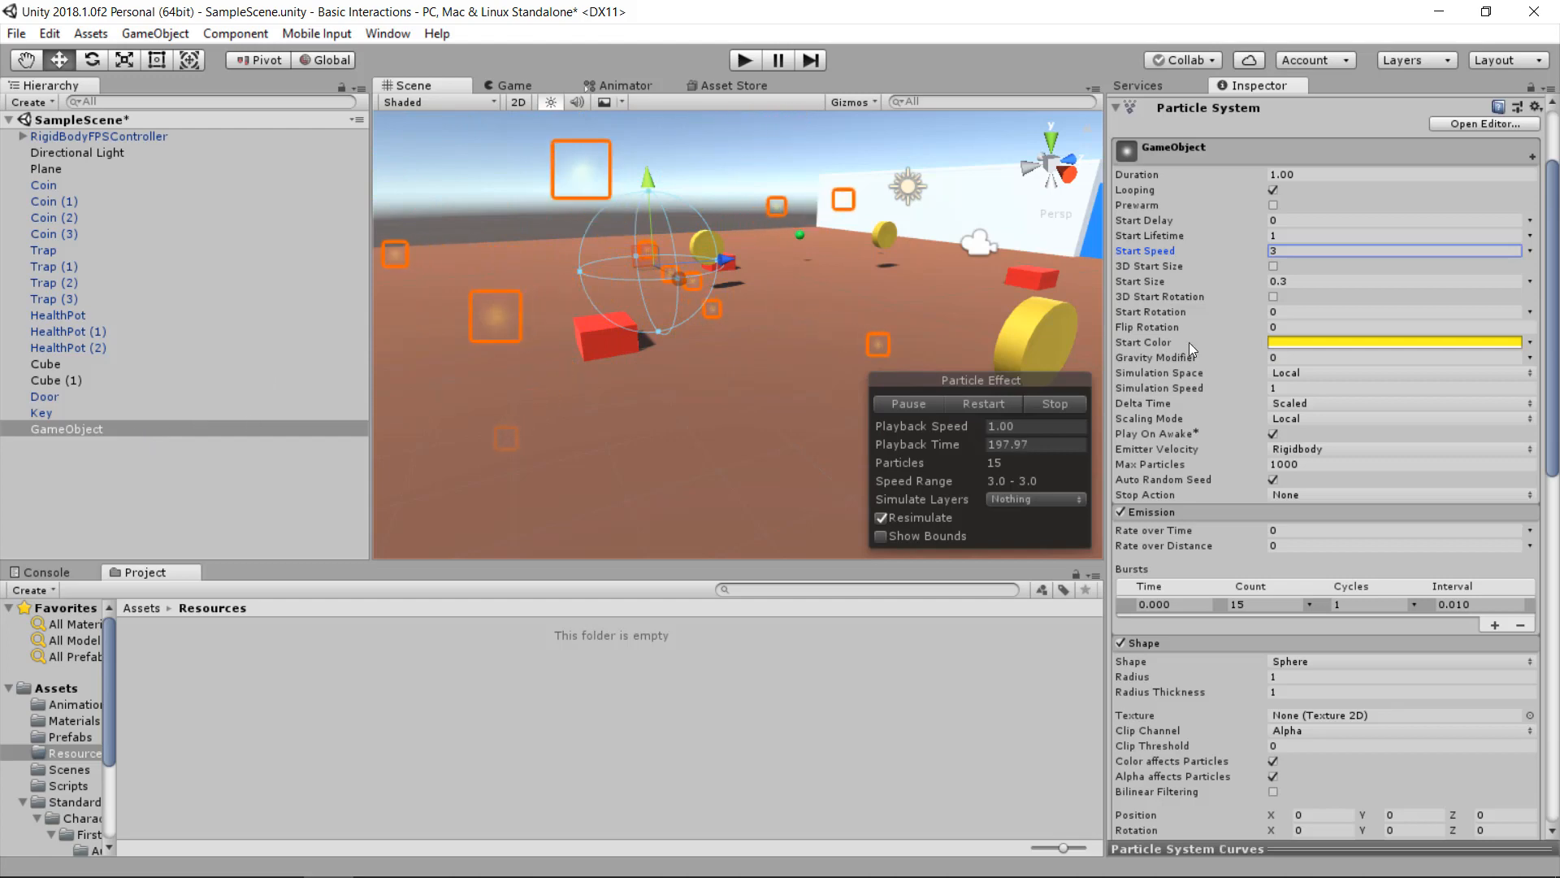
pyautogui.scroll(3, 1201, 340)
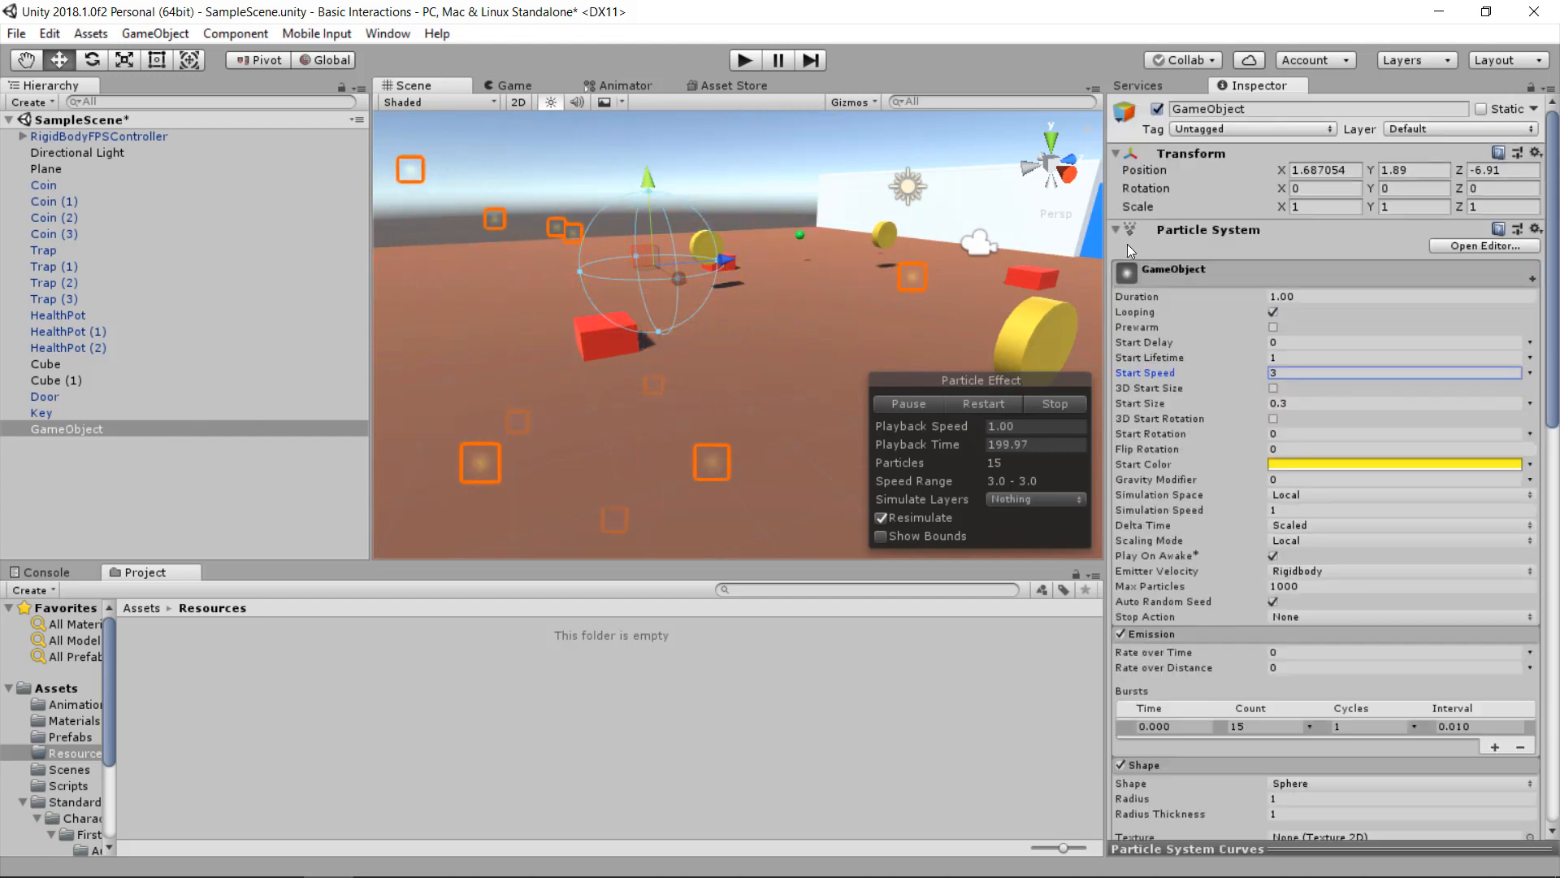
pyautogui.scroll(-5, 1136, 276)
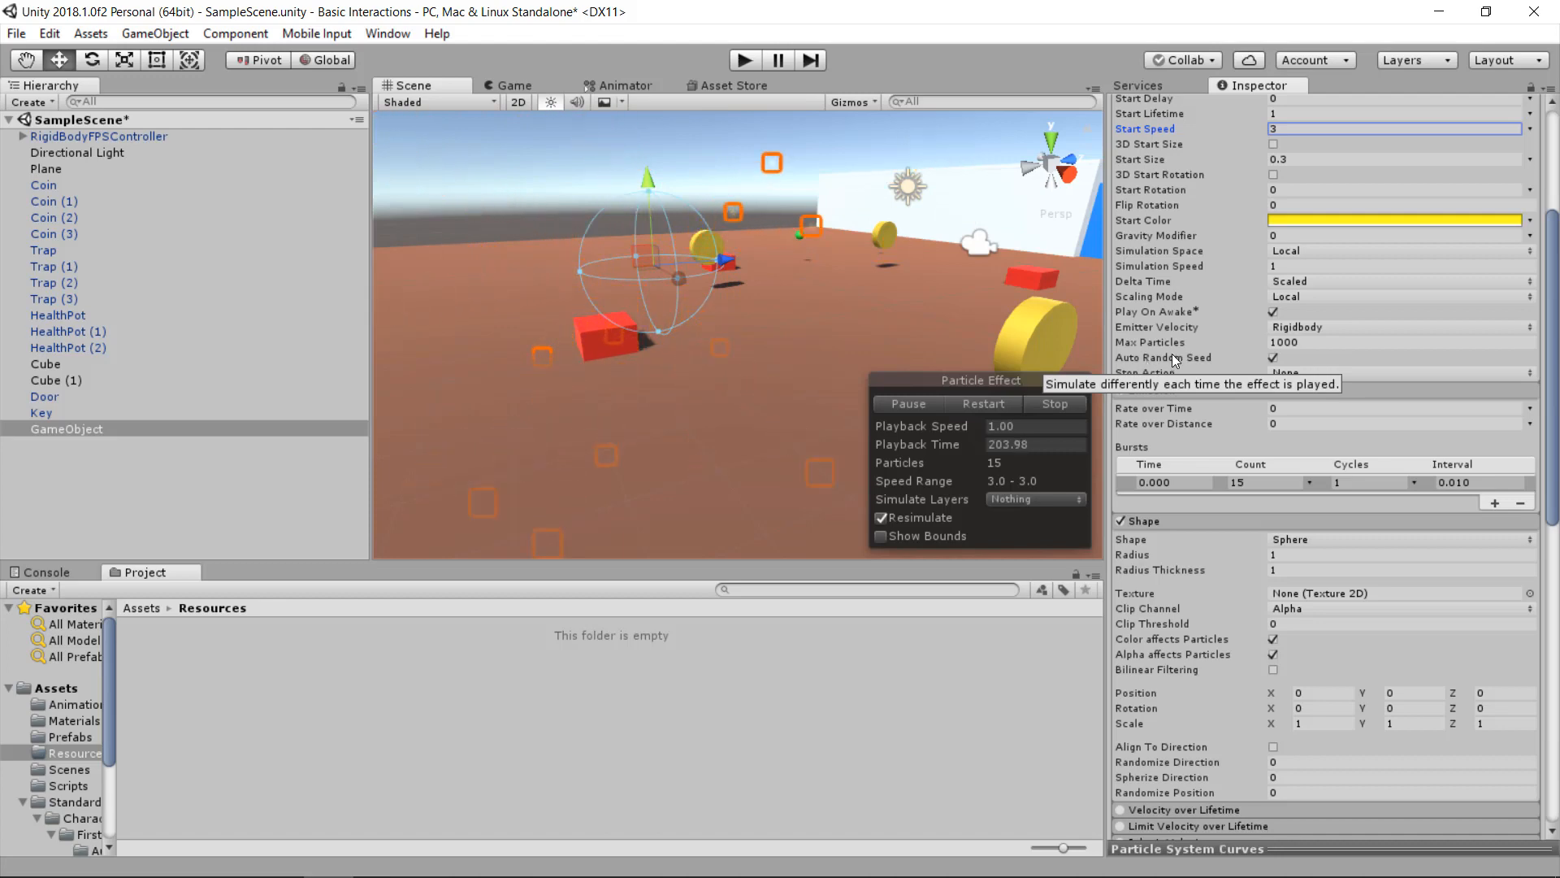
pyautogui.scroll(-2, 685, 329)
pyautogui.keyDown('alt'); pyautogui.moveTo(685, 330); pyautogui.dragTo(671, 412); pyautogui.keyUp('alt')
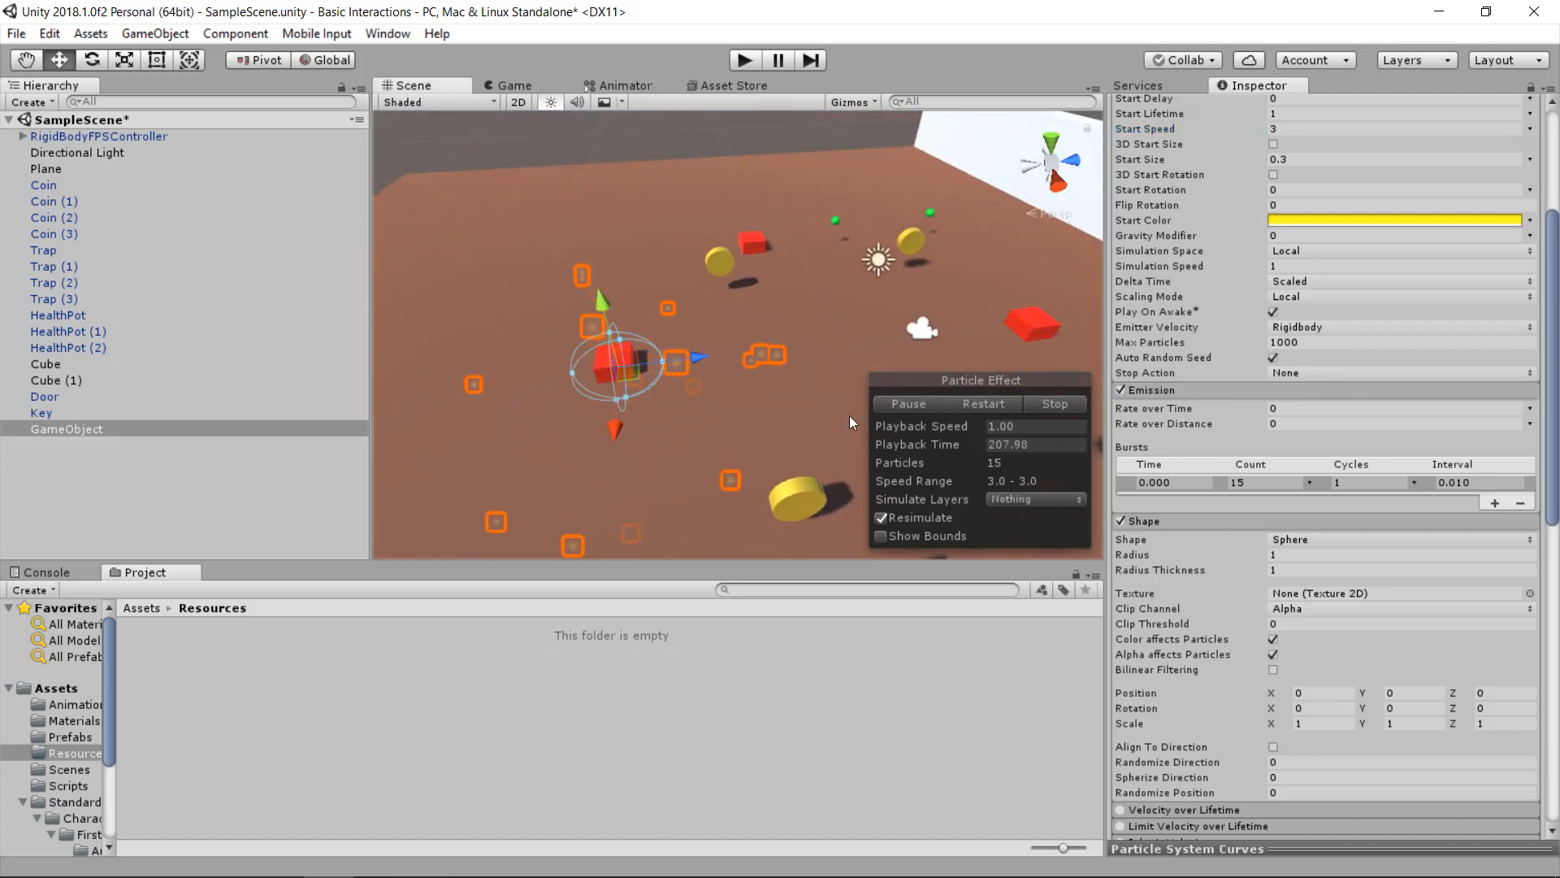
# - Open the Audio folder in the project's Assets and preview the Coin sound clip
pyautogui.click(358, 609)
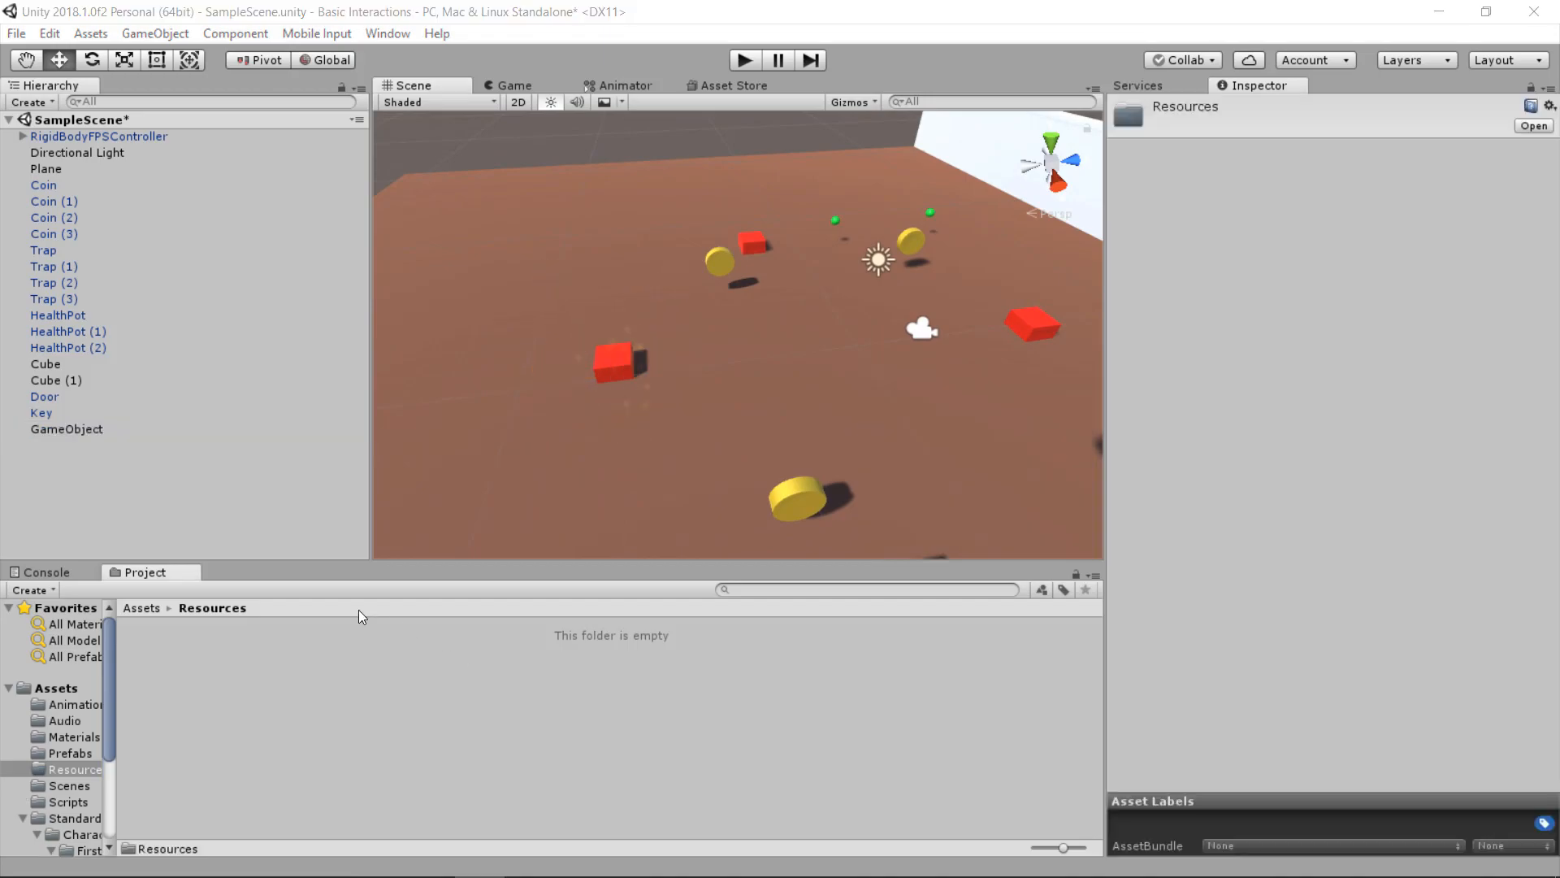
pyautogui.click(135, 608)
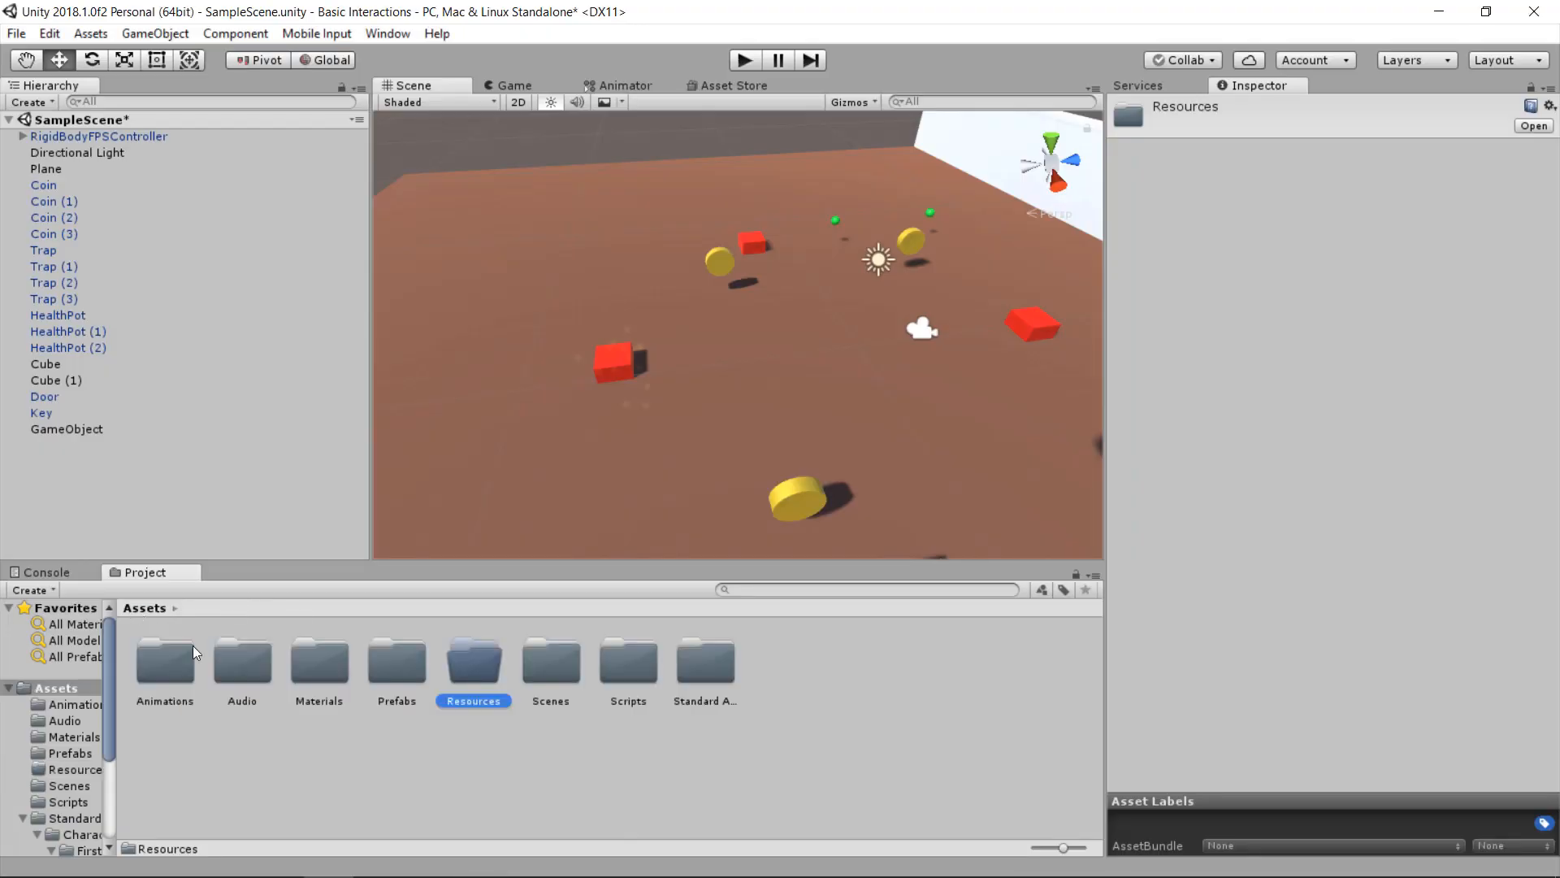
pyautogui.doubleClick(239, 675)
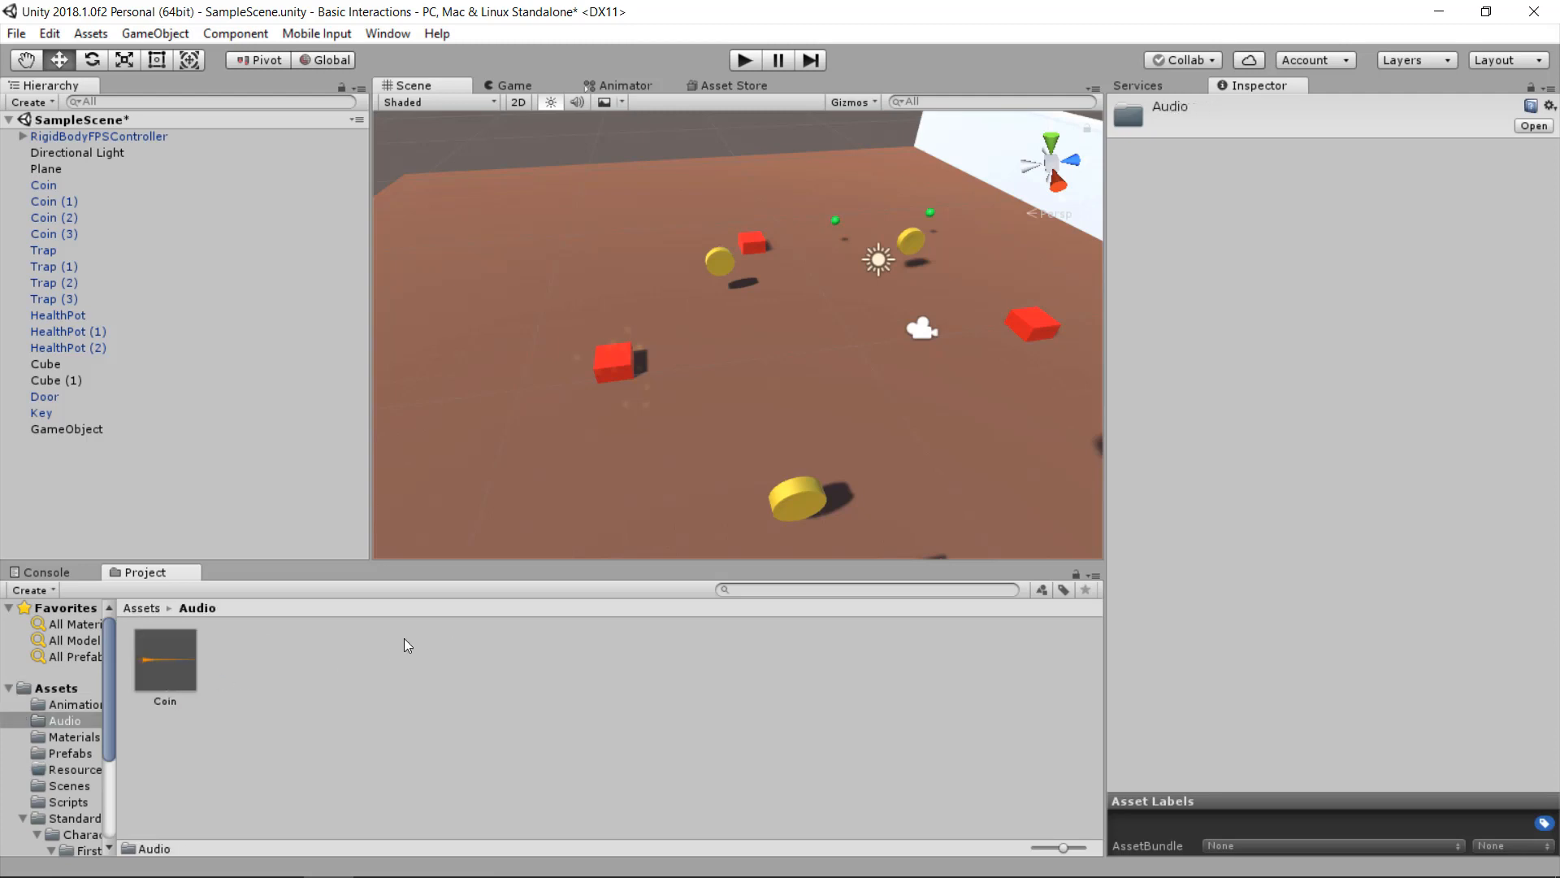
pyautogui.click(182, 665)
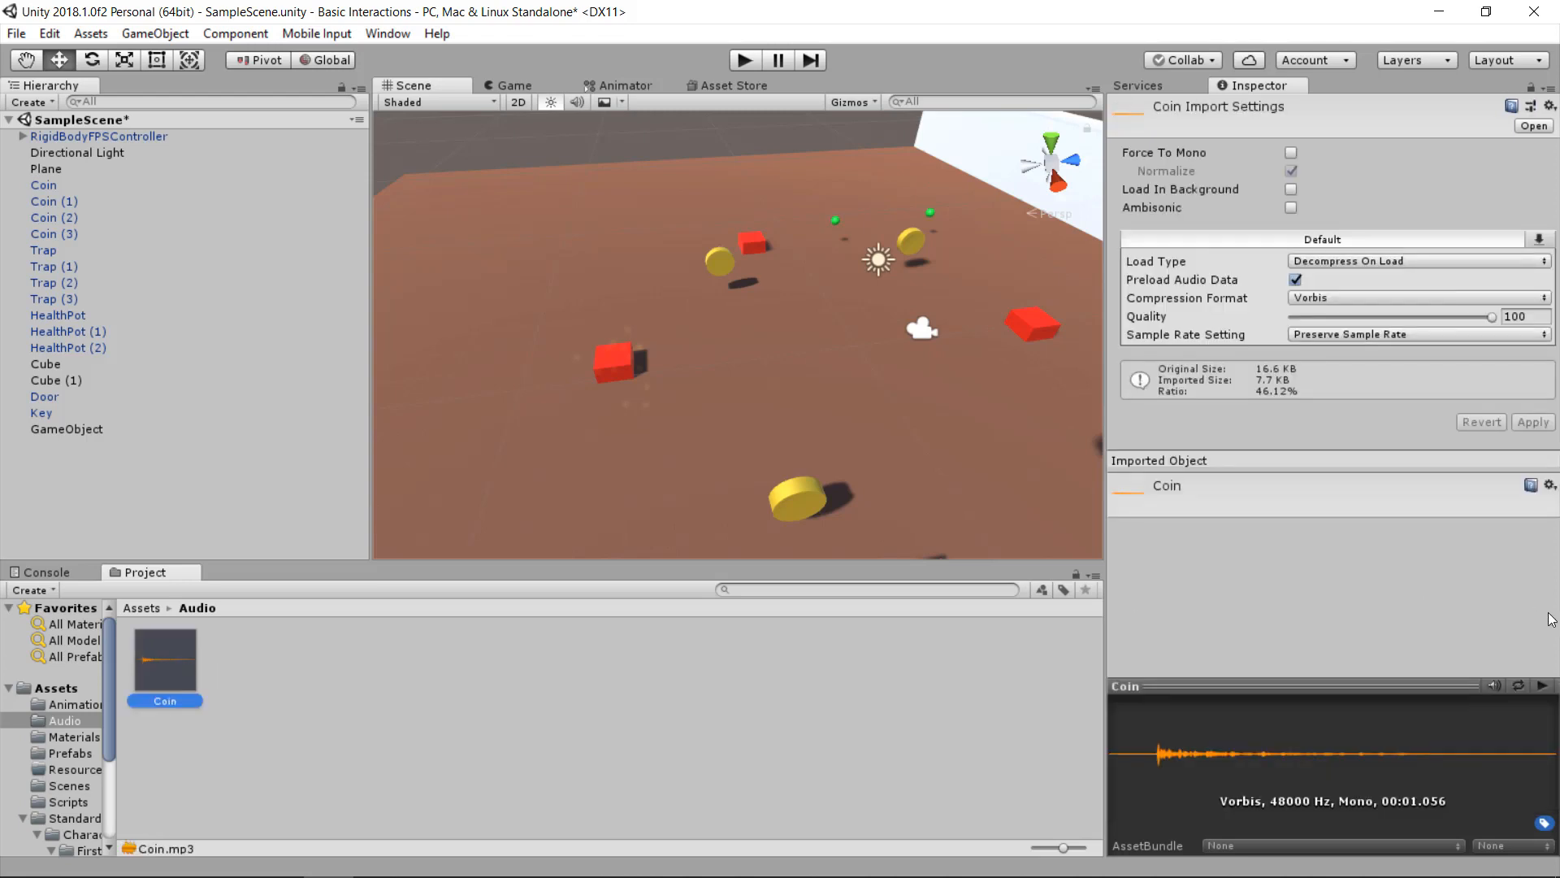
pyautogui.click(1542, 687)
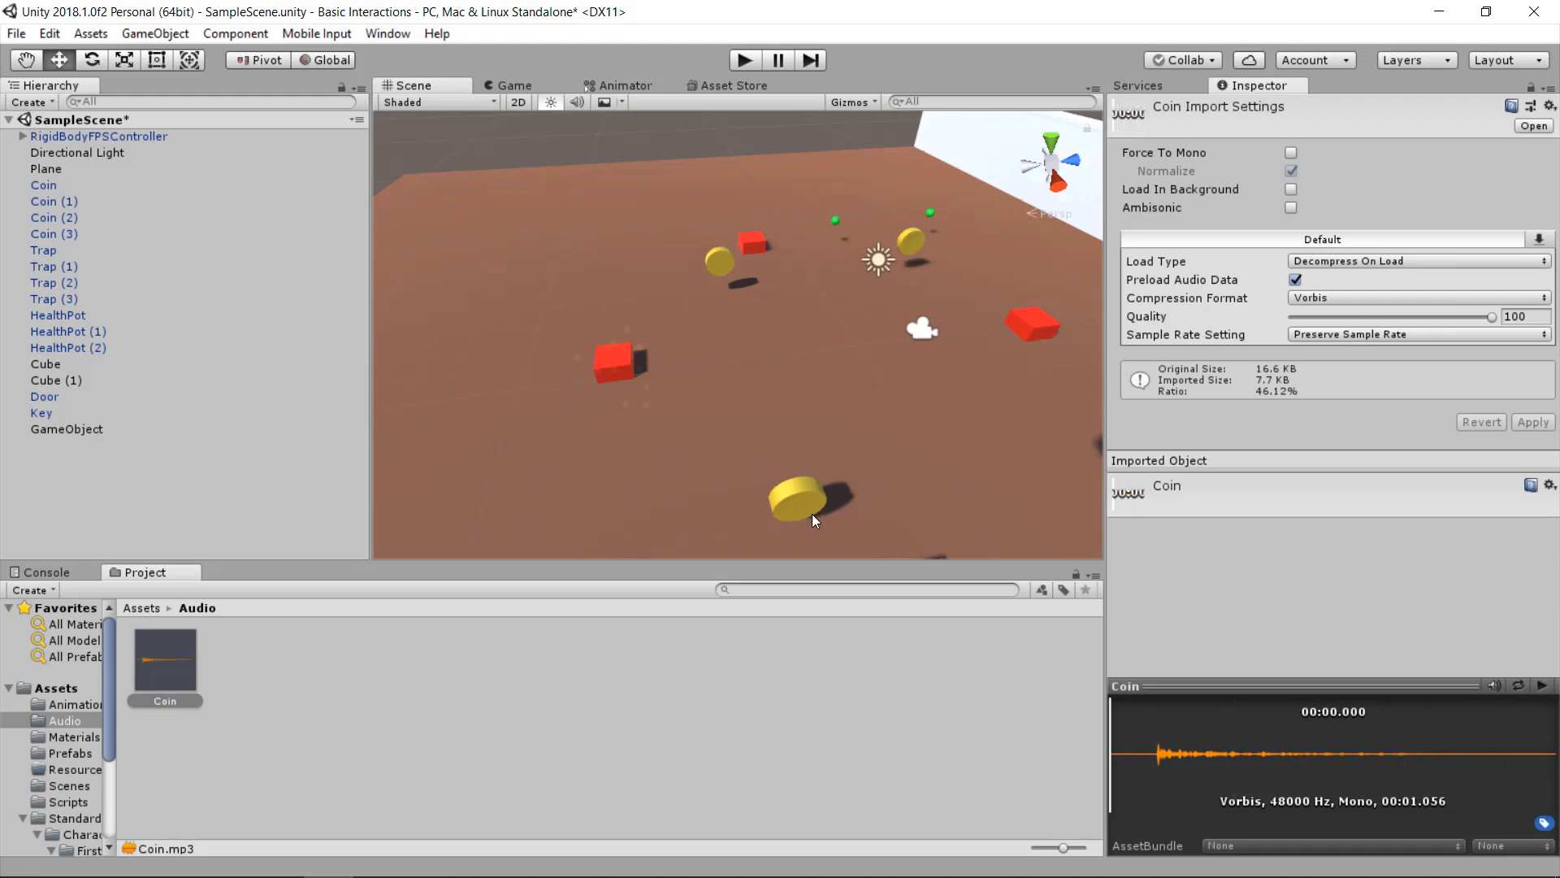
# - Add an Audio Source component to the particle GameObject and assign the Coin clip as its AudioClip
pyautogui.click(57, 436)
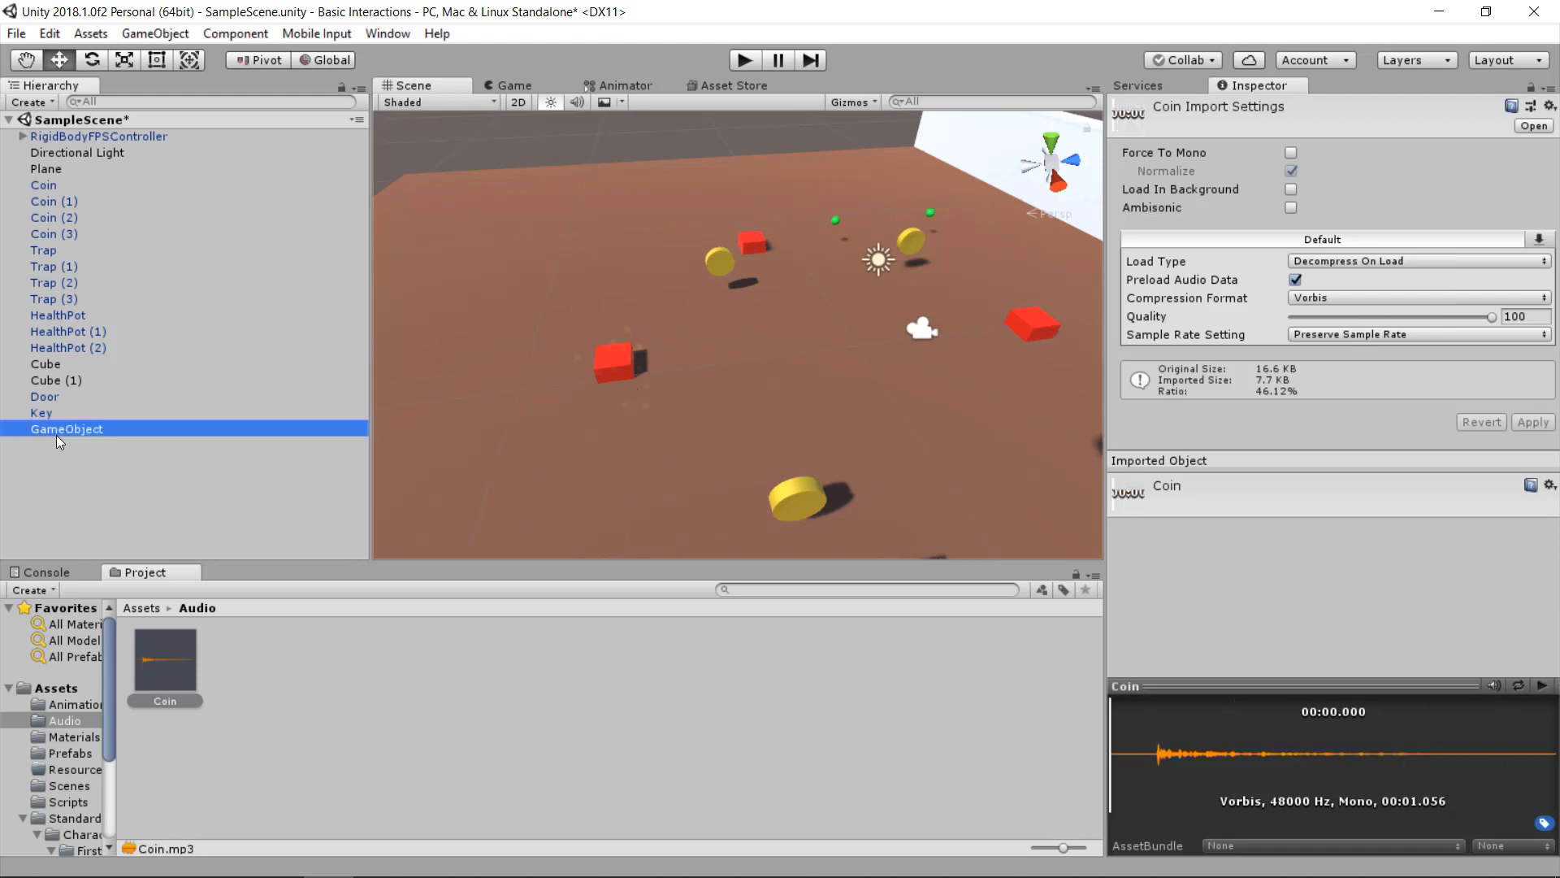
pyautogui.scroll(-5, 1235, 414)
pyautogui.scroll(-10, 1218, 443)
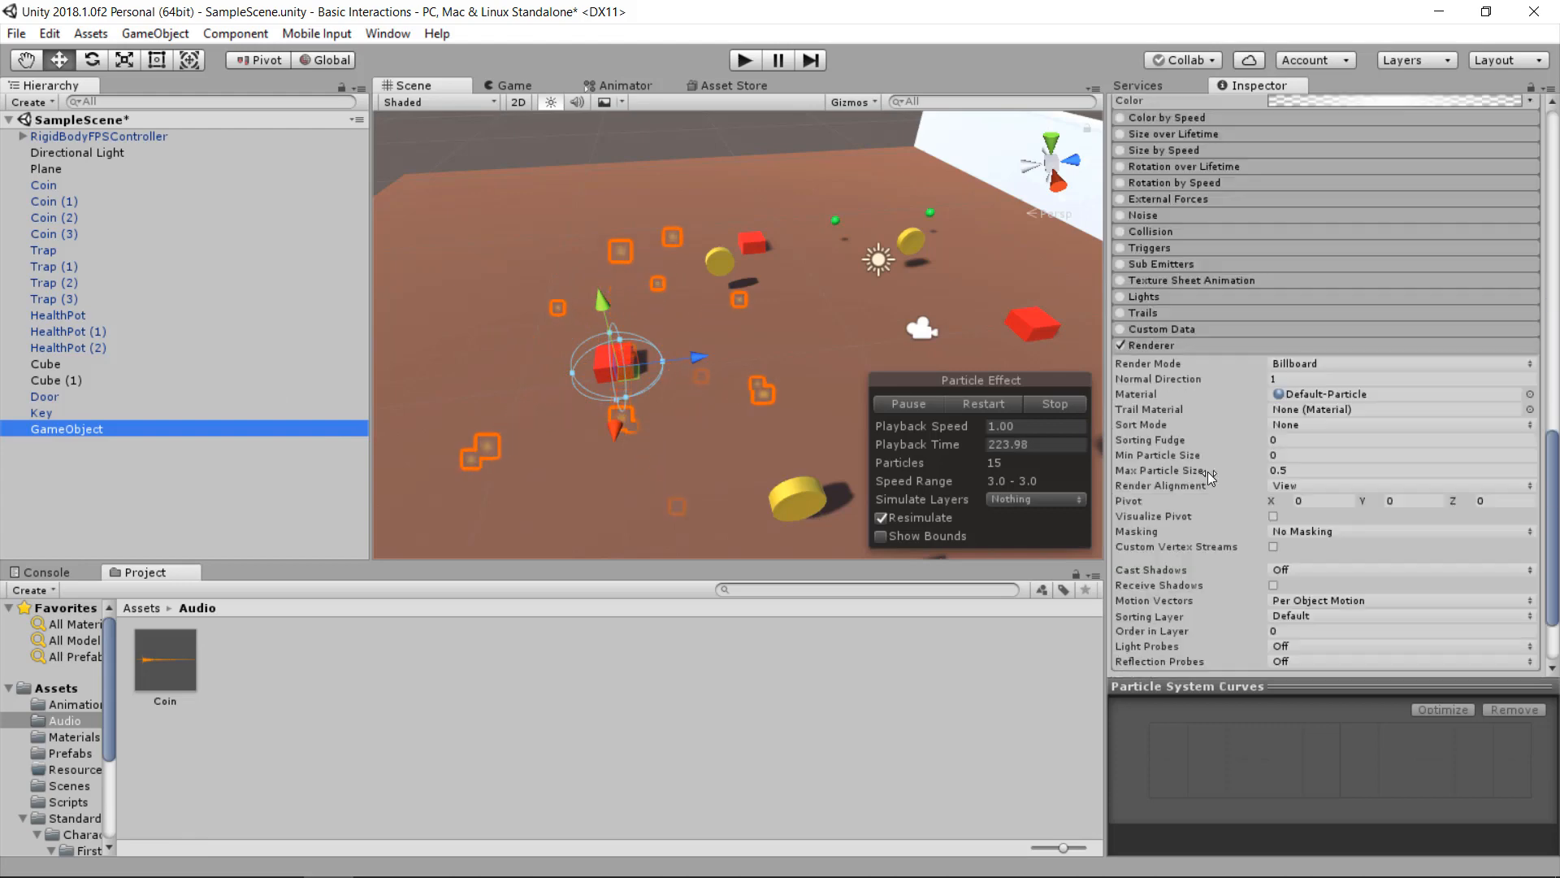
pyautogui.click(1284, 650)
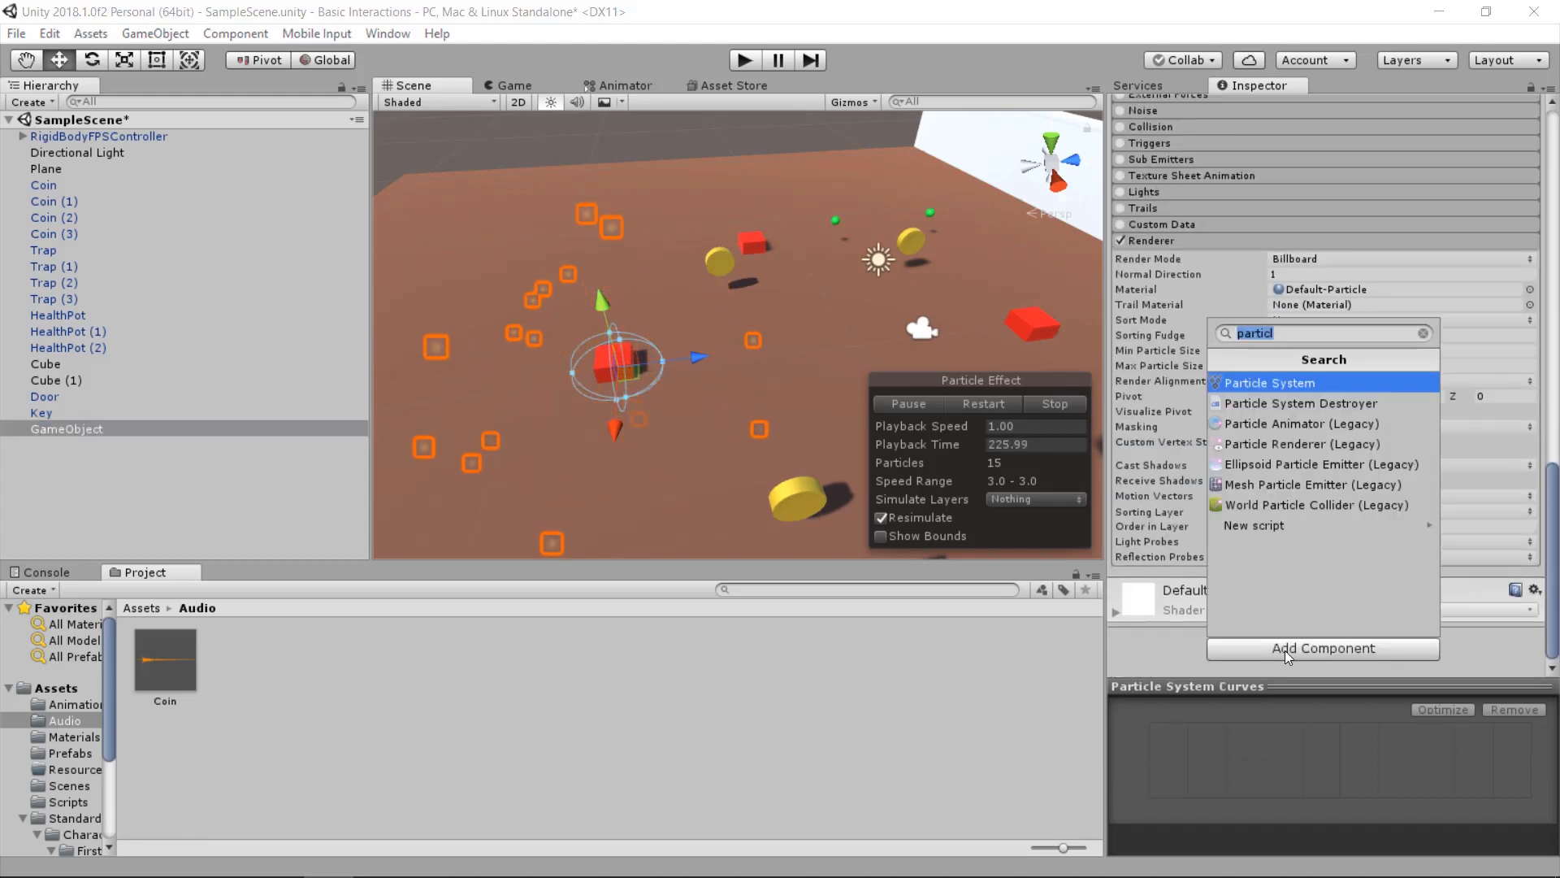
pyautogui.write('audio')
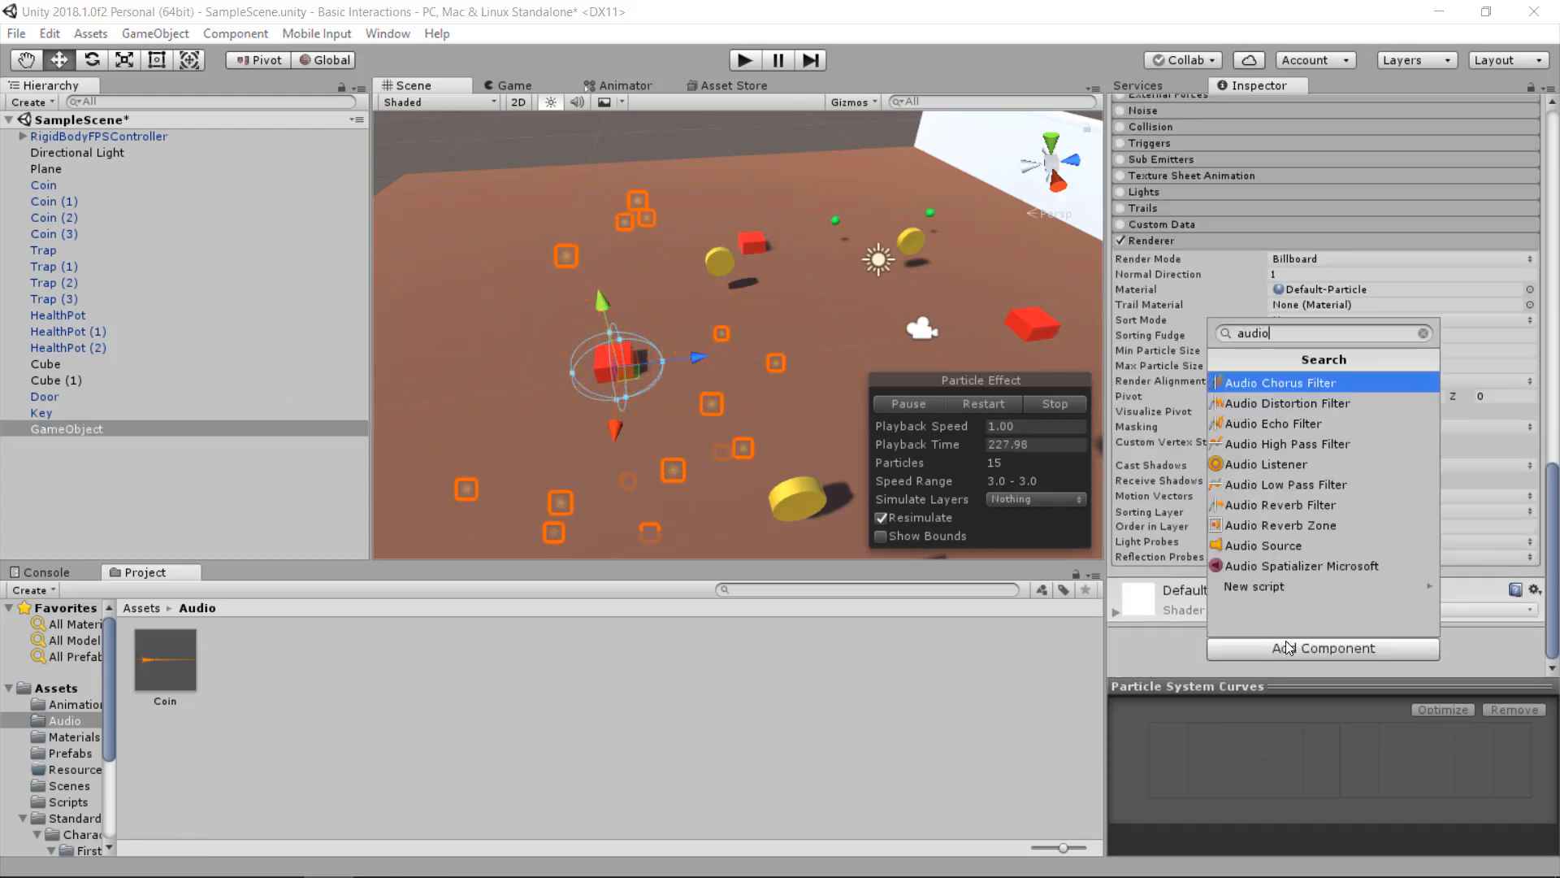
pyautogui.write(' s')
pyautogui.click(1385, 378)
pyautogui.scroll(-3, 1235, 470)
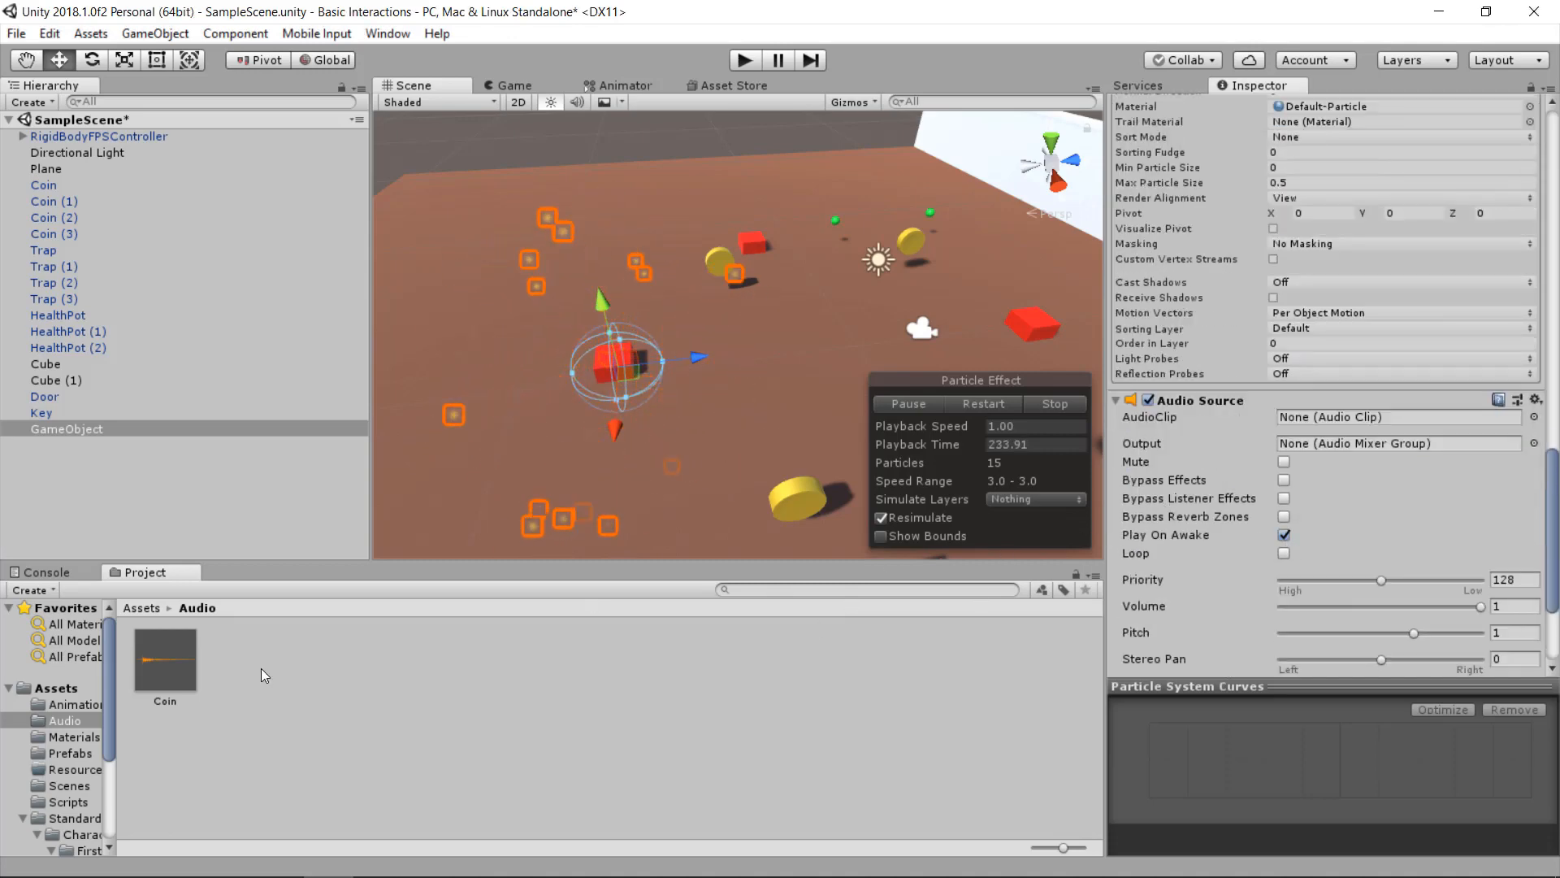
pyautogui.moveTo(164, 658); pyautogui.dragTo(1293, 421)
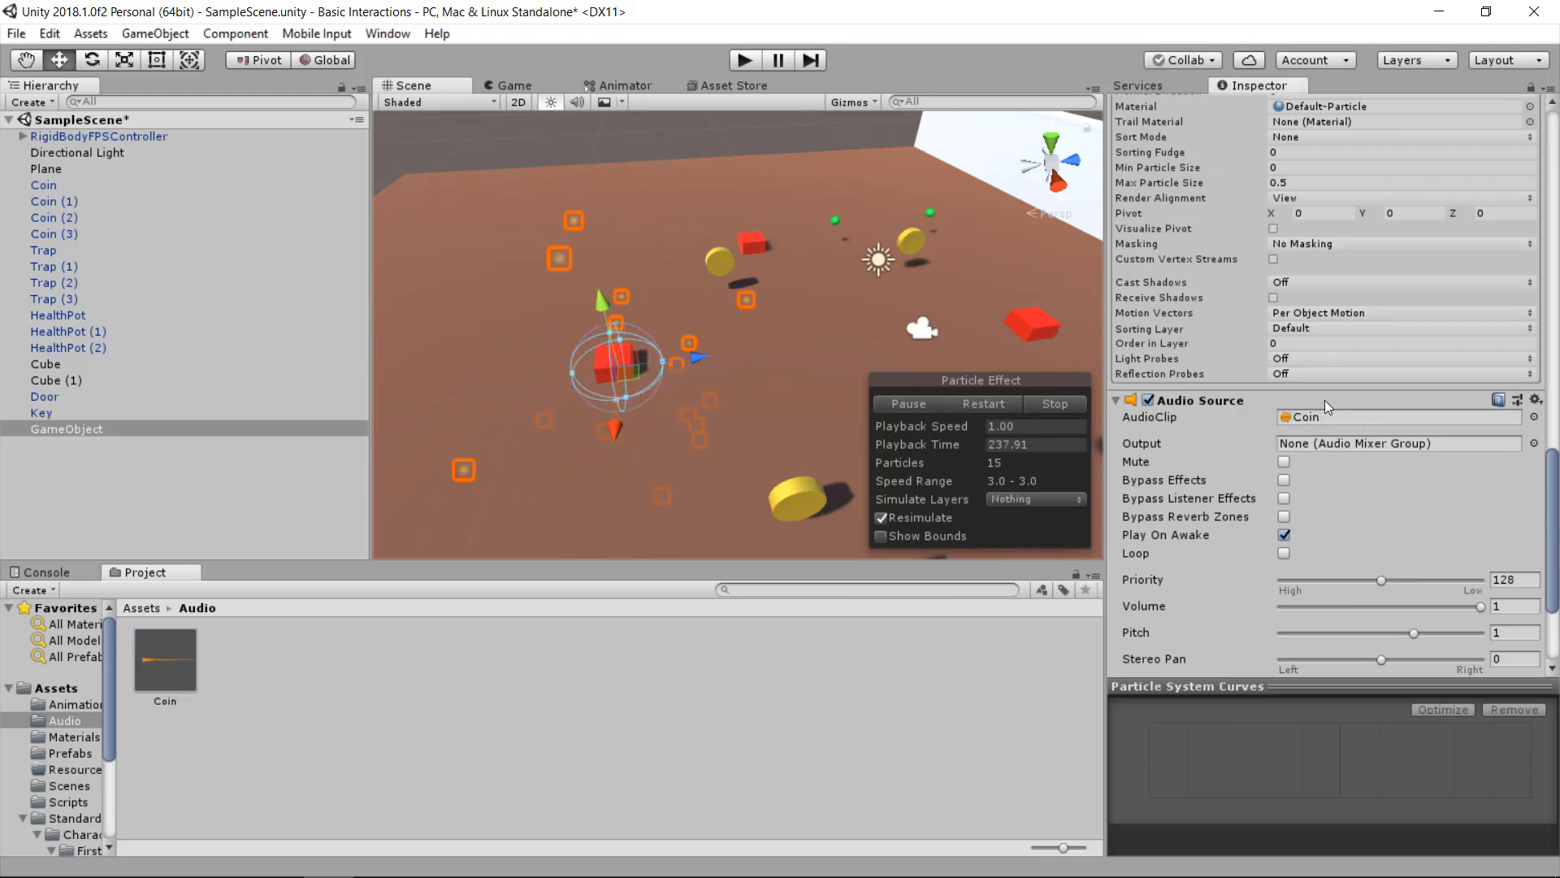
# - Turn off Looping in the GameObject's Particle System settings
pyautogui.scroll(2, 1247, 437)
pyautogui.scroll(15, 1251, 445)
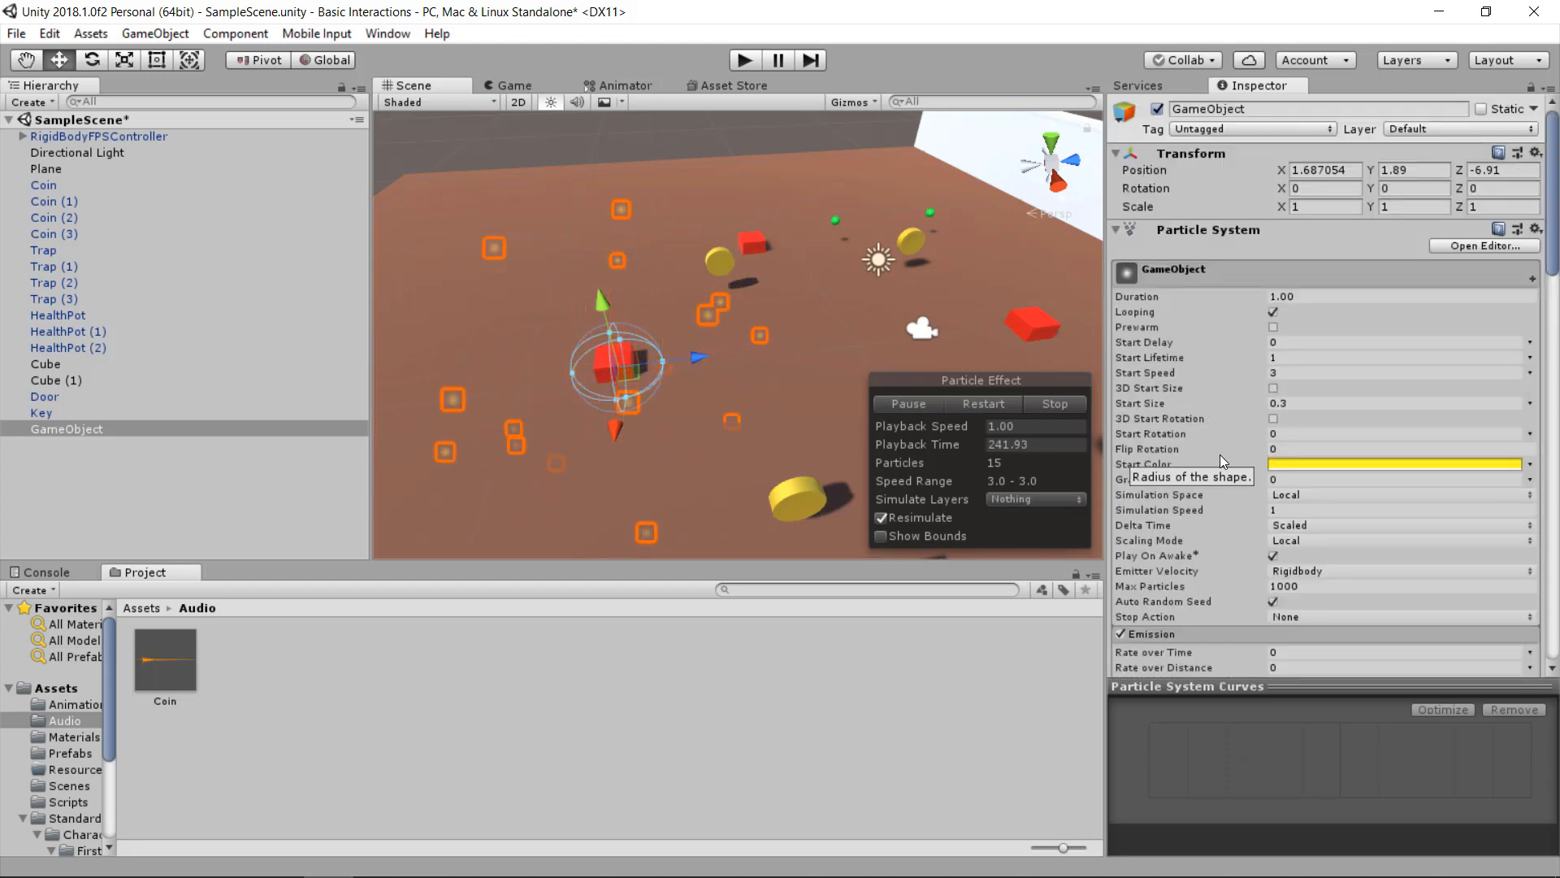
pyautogui.click(1274, 313)
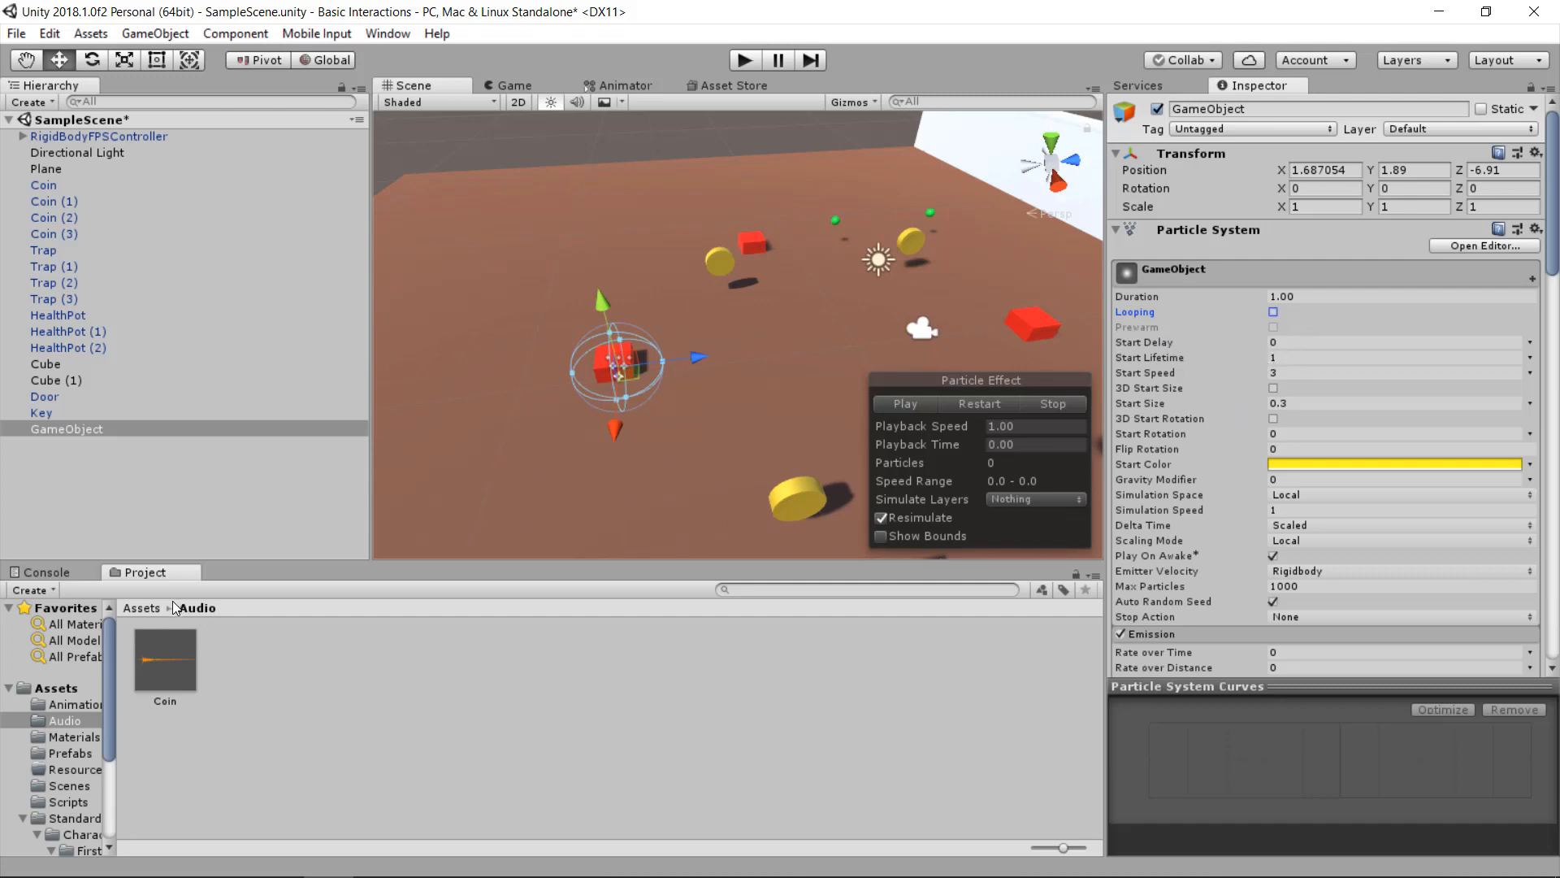
# - Open the Resources folder in the project's Assets and rename the particle GameObject as Effect
pyautogui.click(141, 611)
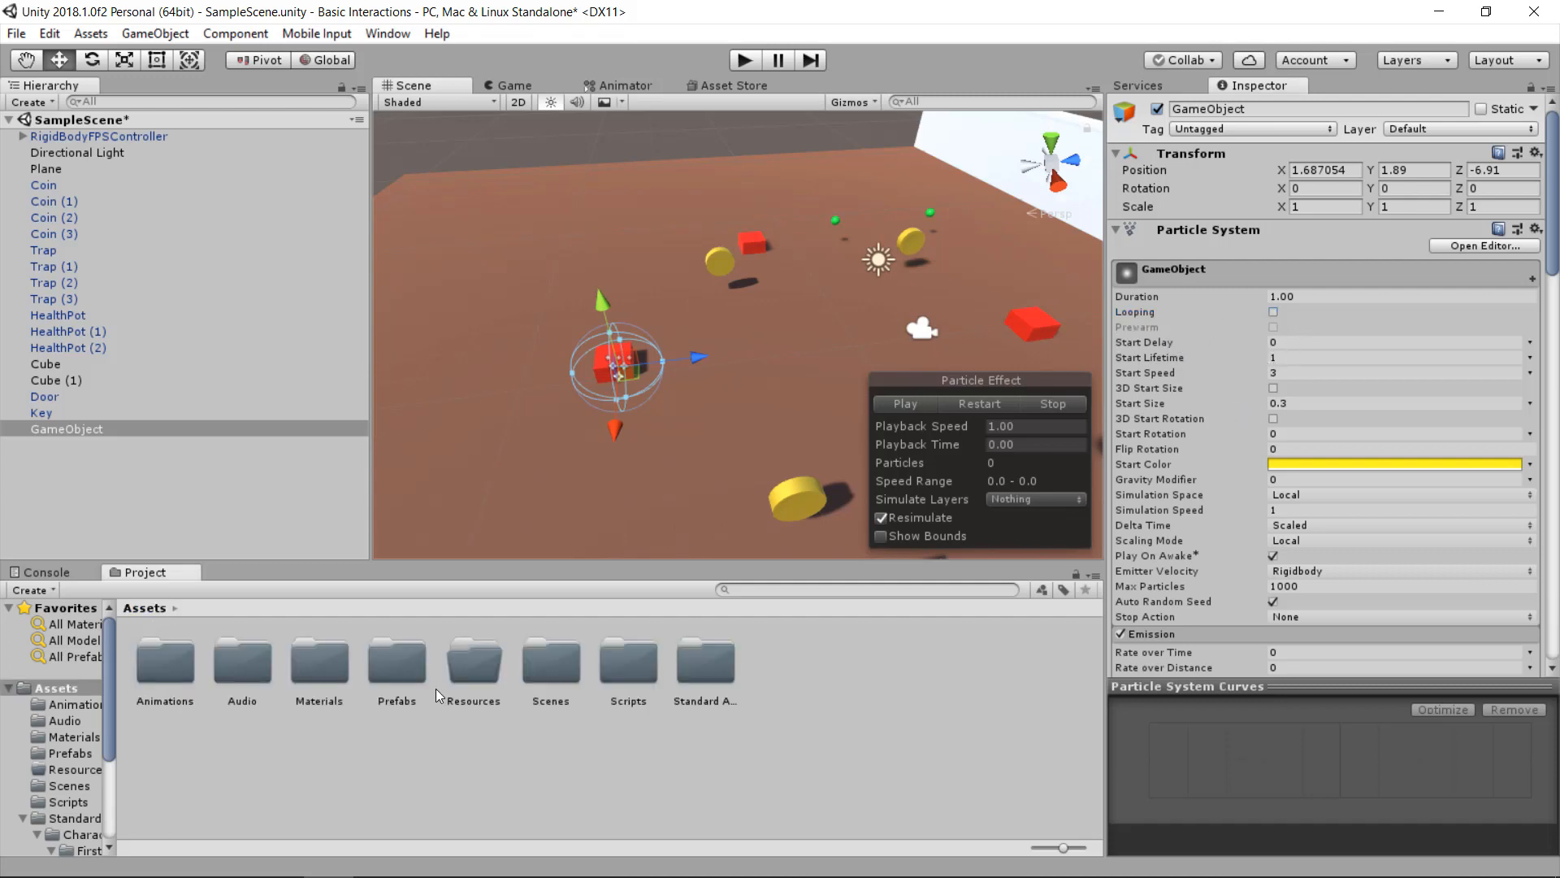
pyautogui.doubleClick(472, 666)
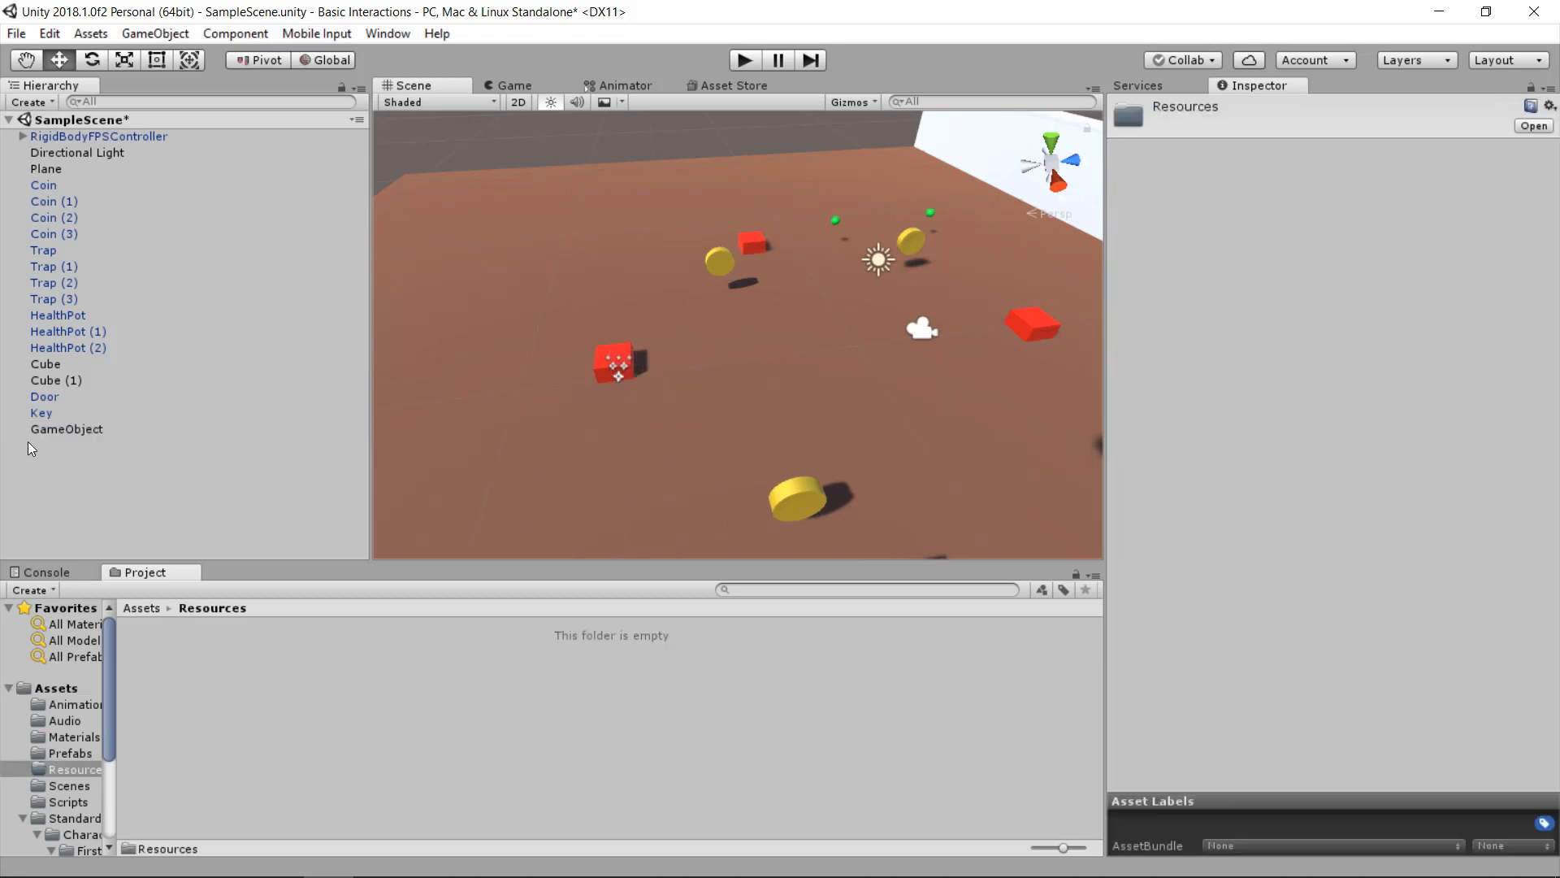
pyautogui.click(49, 428)
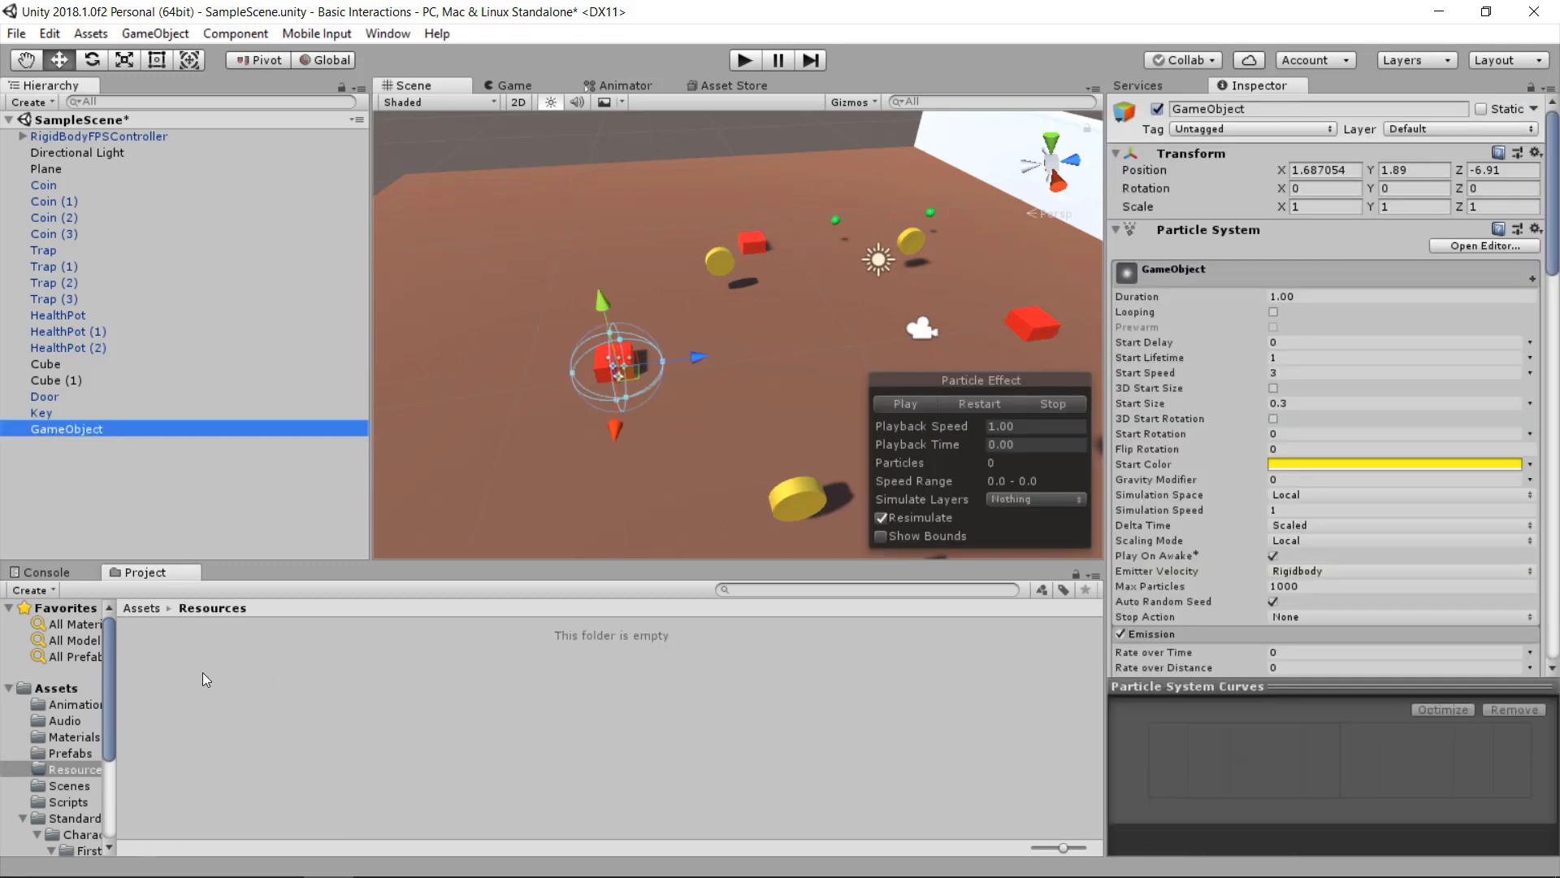
pyautogui.click(124, 426)
pyautogui.write('Eff')
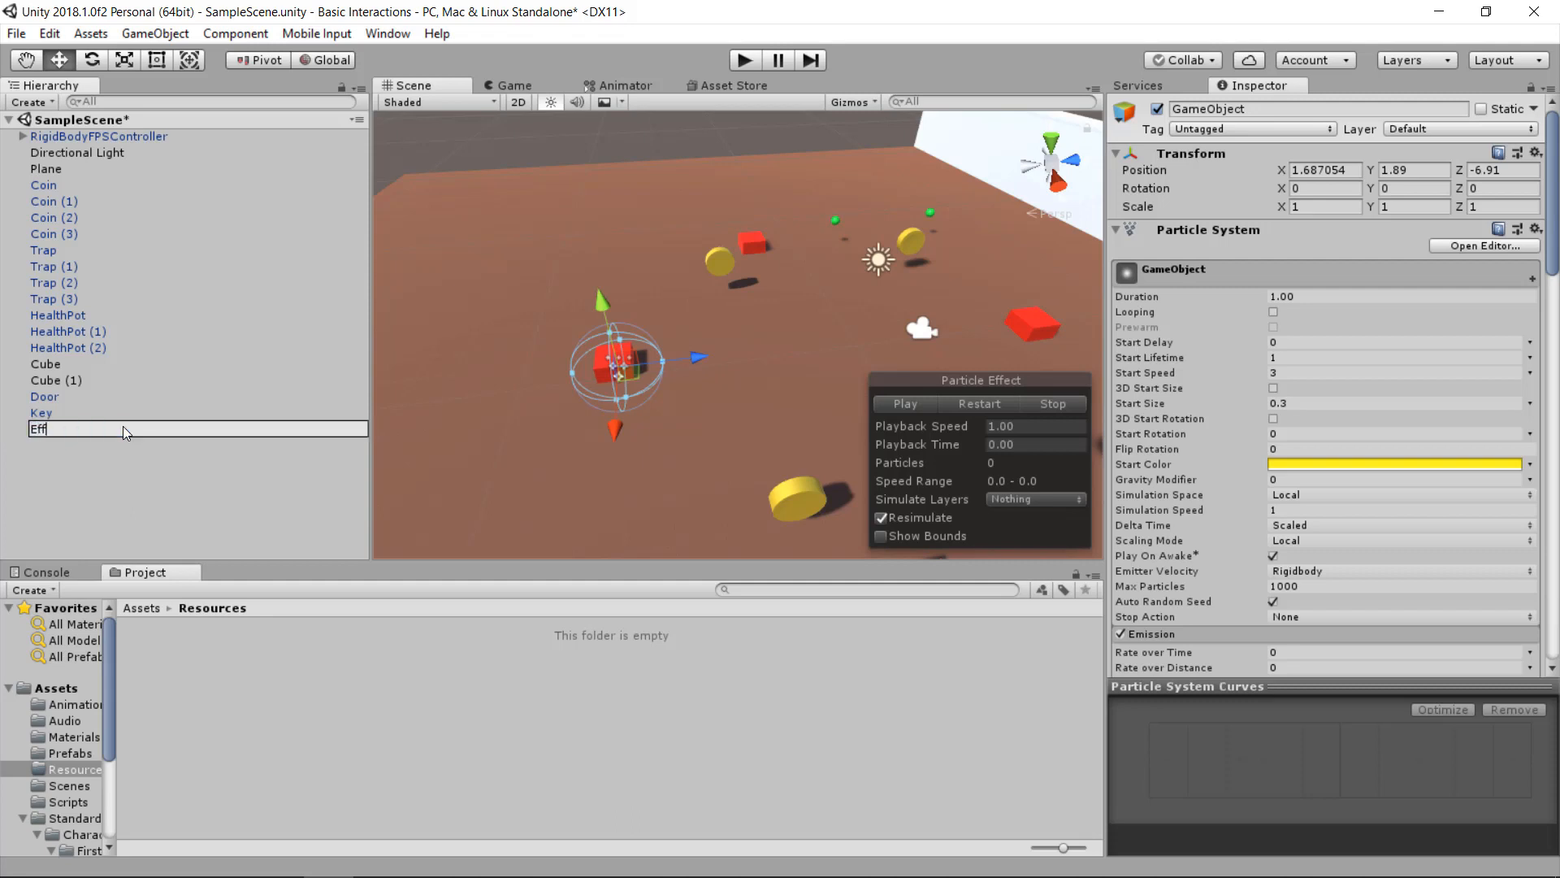
pyautogui.write('ect')
pyautogui.press('Return')
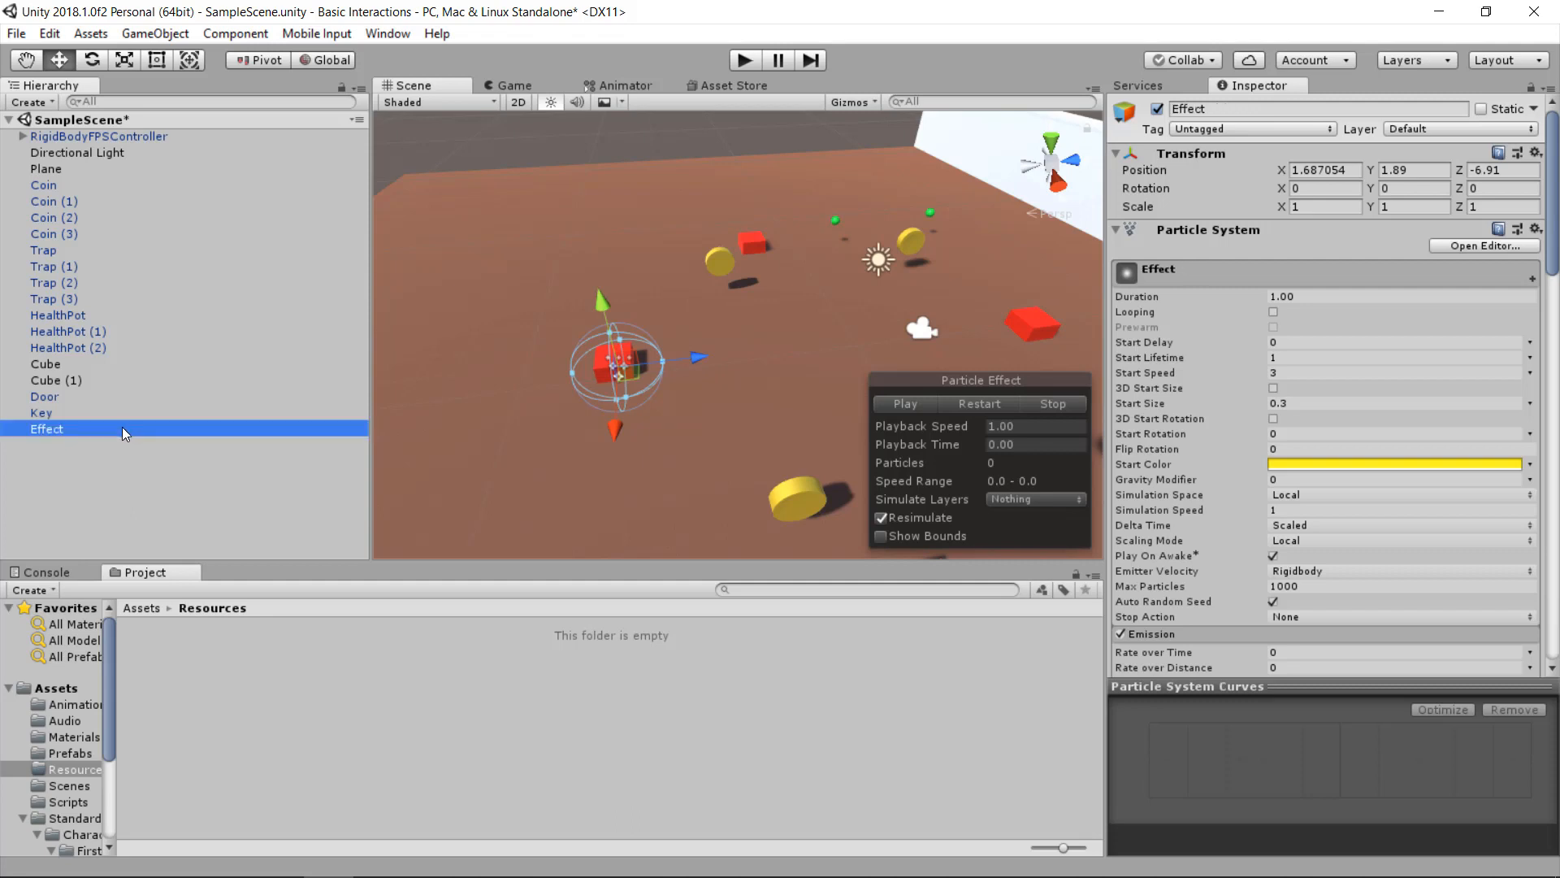
# - Save the Effect object as a prefab in the Resources folder and delete its instance from the scene
pyautogui.moveTo(122, 426); pyautogui.dragTo(277, 687)
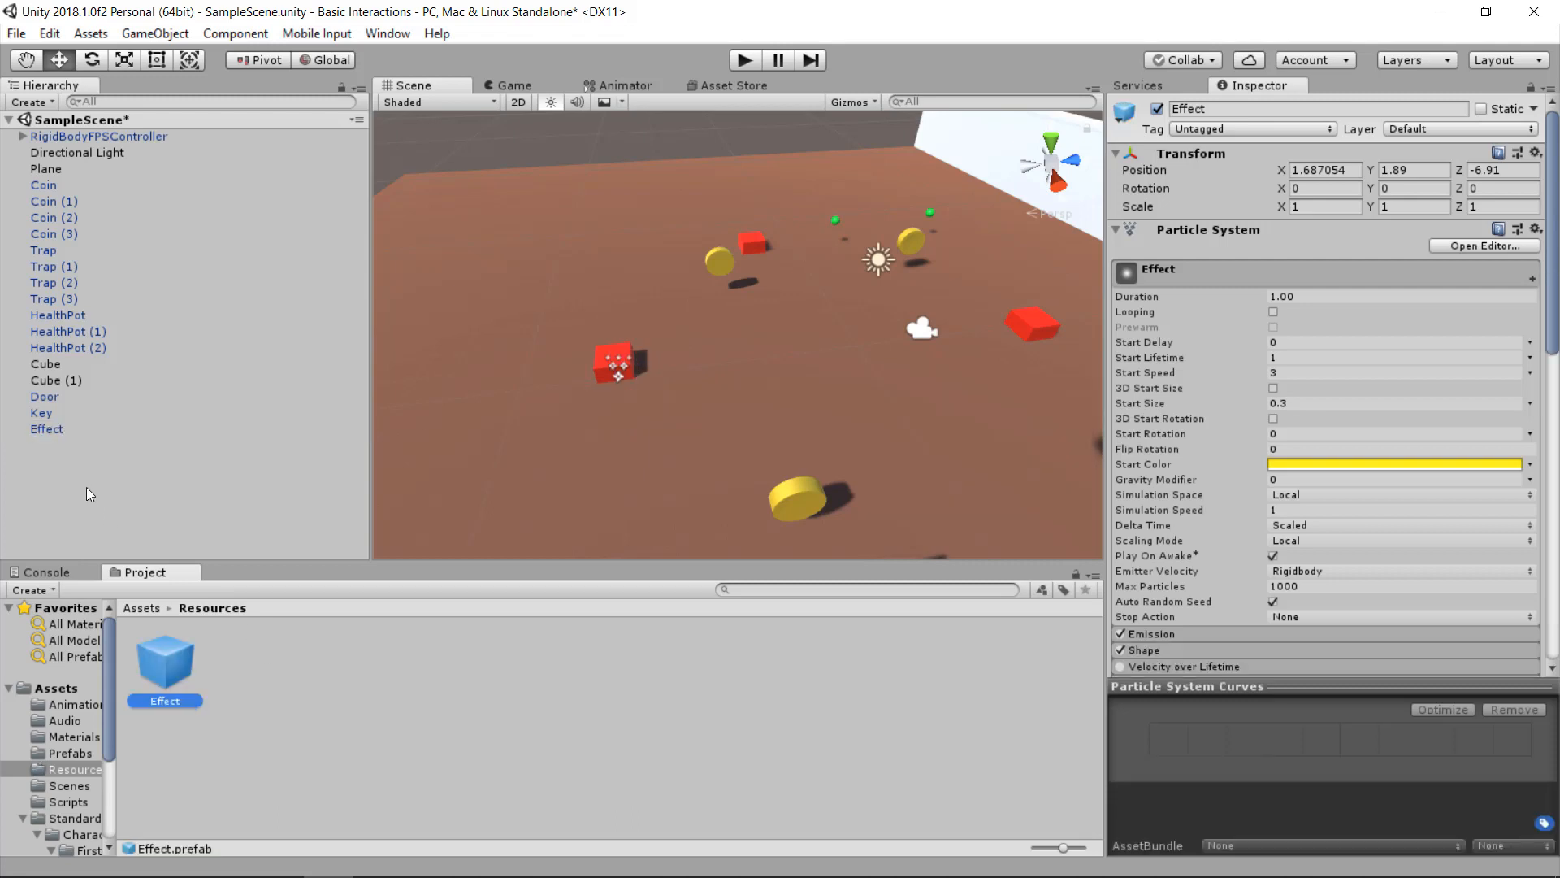
pyautogui.click(81, 429)
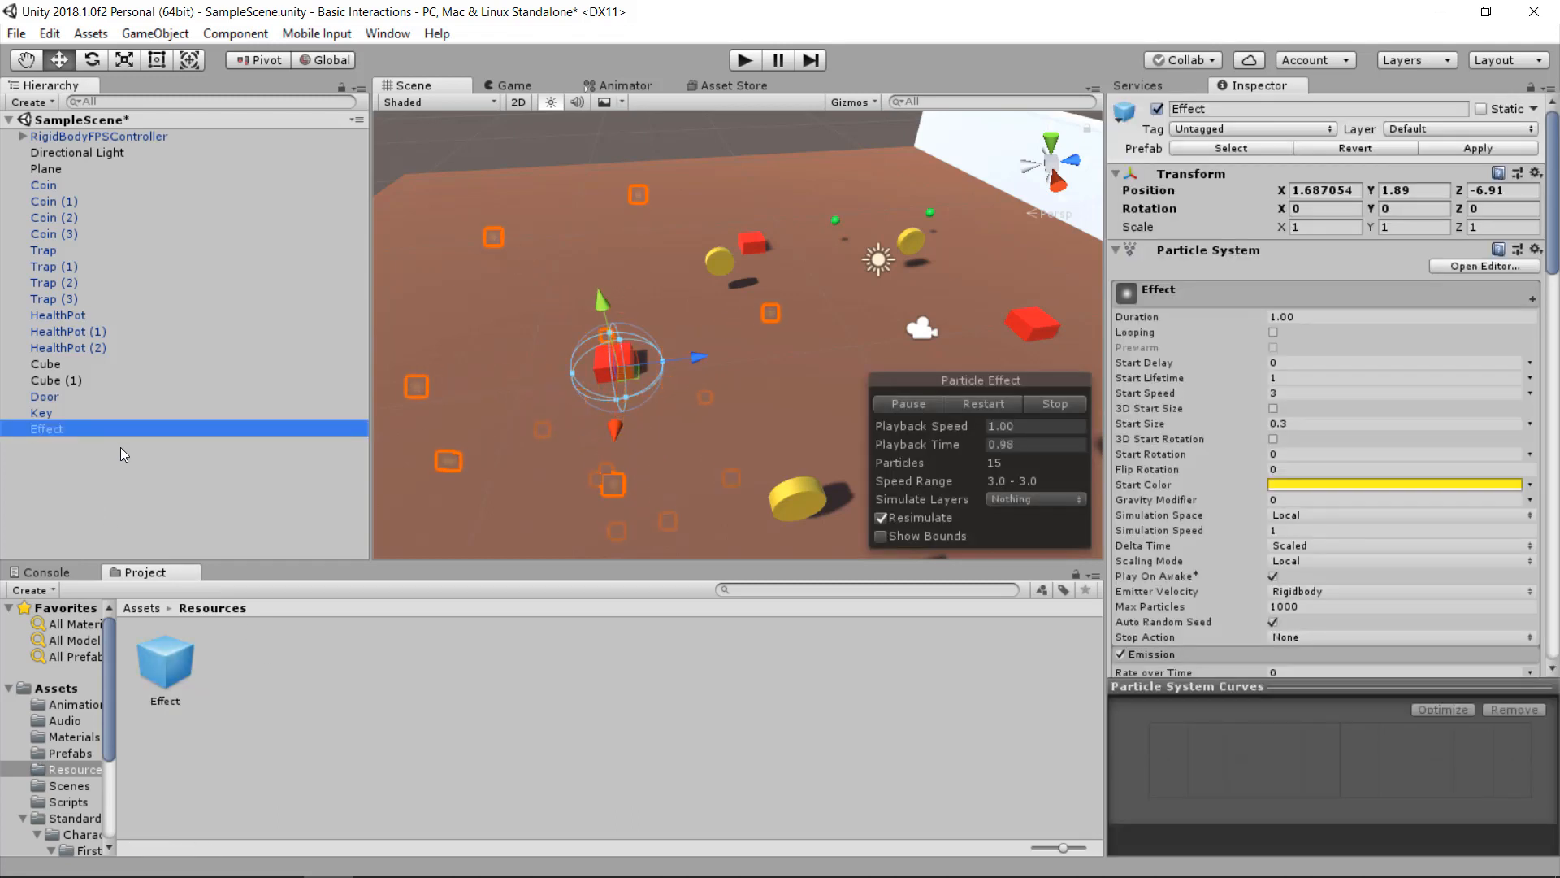
pyautogui.press('Delete')
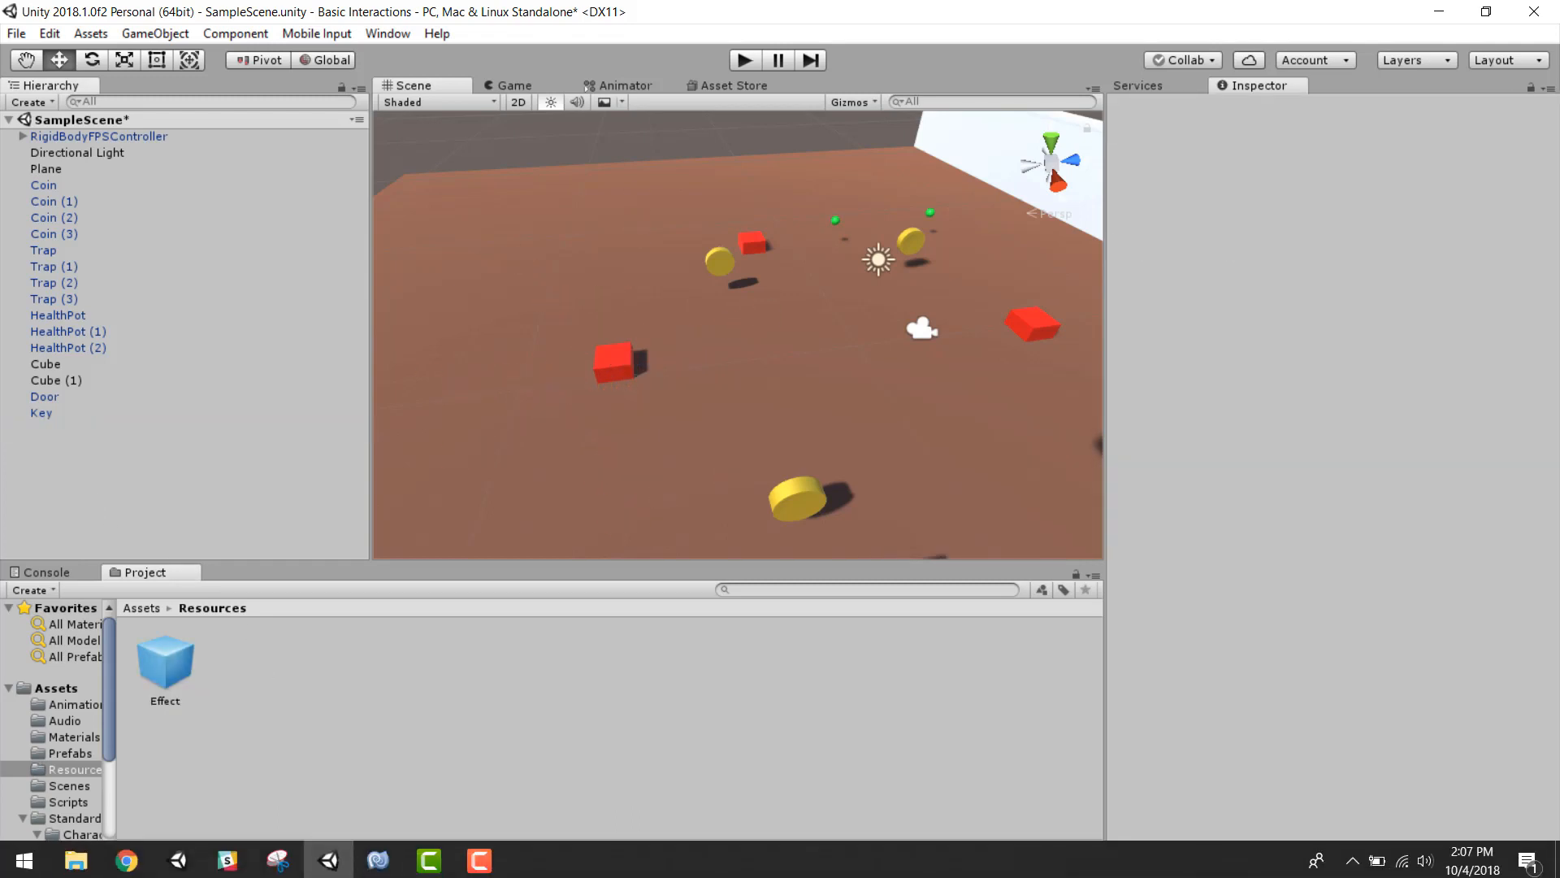
# - Switch to player.cs in MonoDevelop and insert a blank line at the start of OnTriggerEnter's "Coin" tag block
pyautogui.click(378, 857)
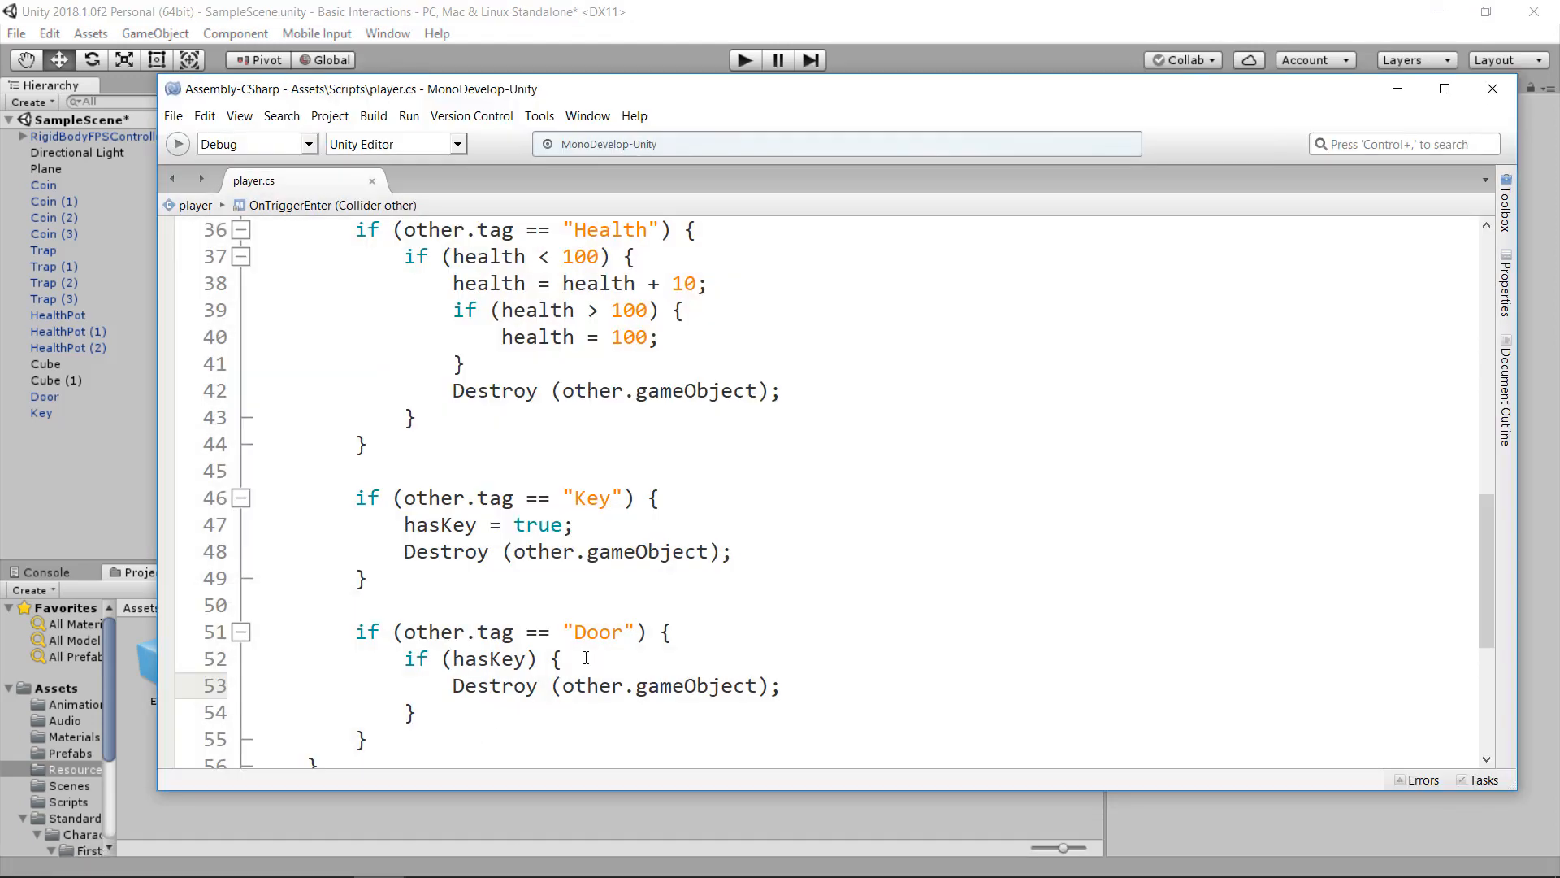
pyautogui.scroll(2, 659, 500)
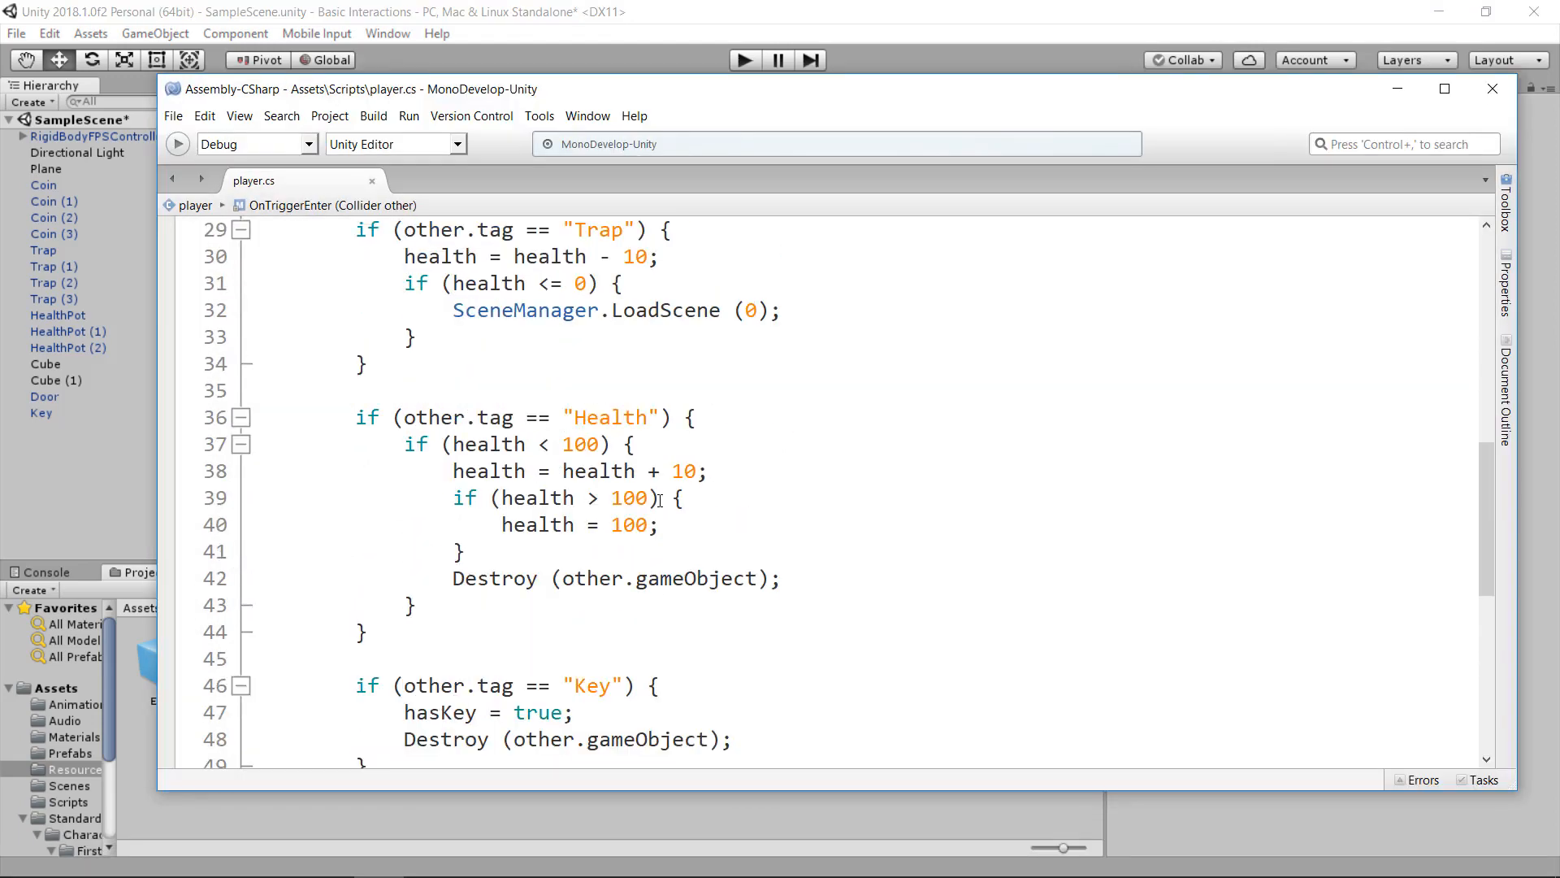
pyautogui.scroll(3, 639, 501)
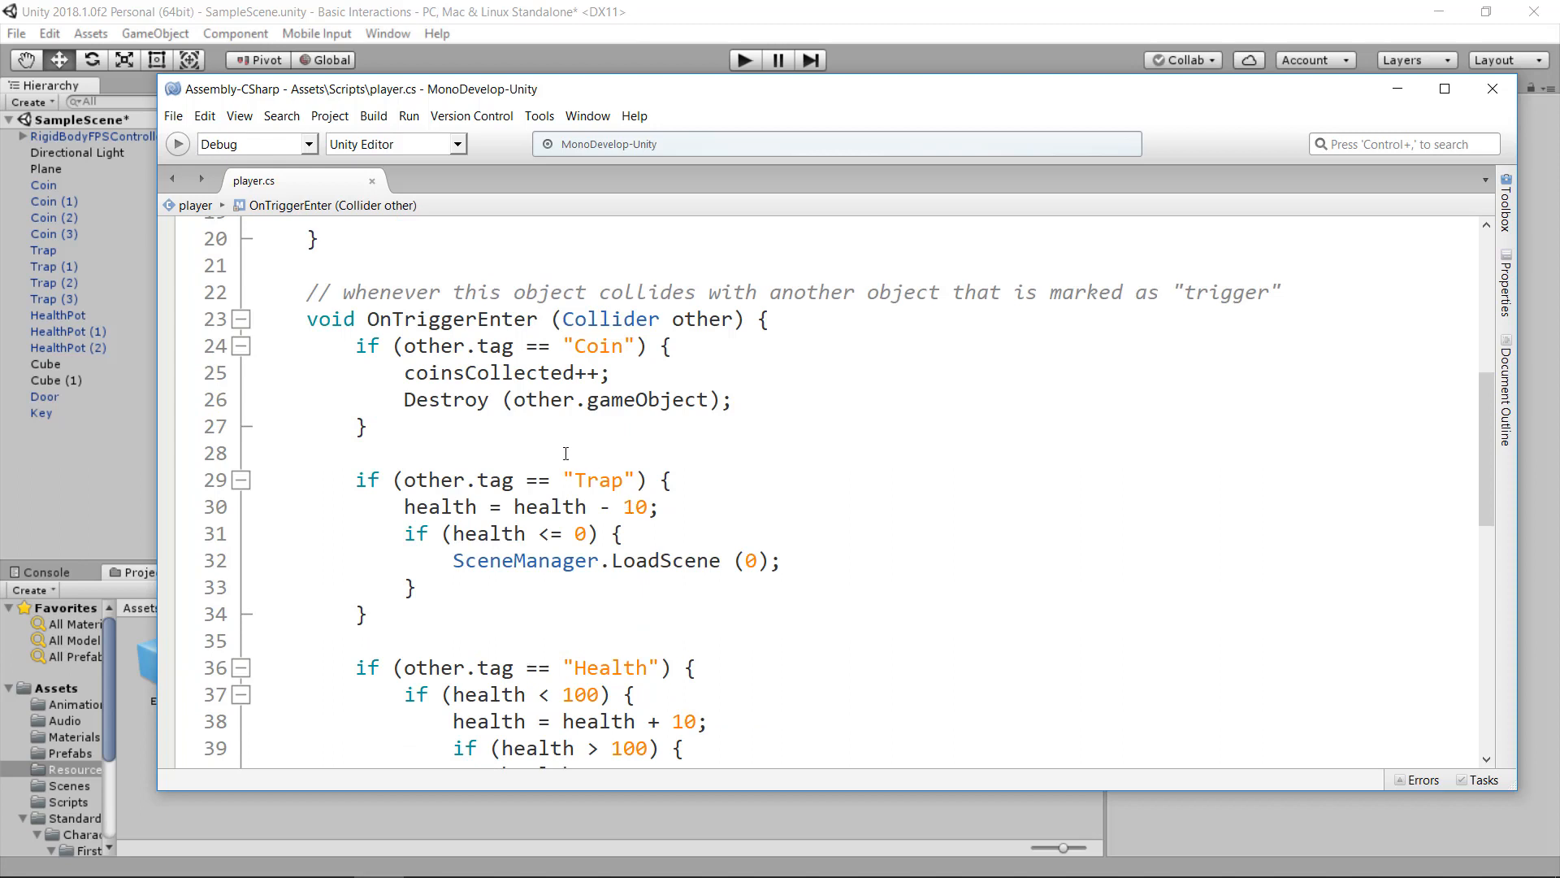
pyautogui.scroll(1, 566, 453)
pyautogui.click(642, 433)
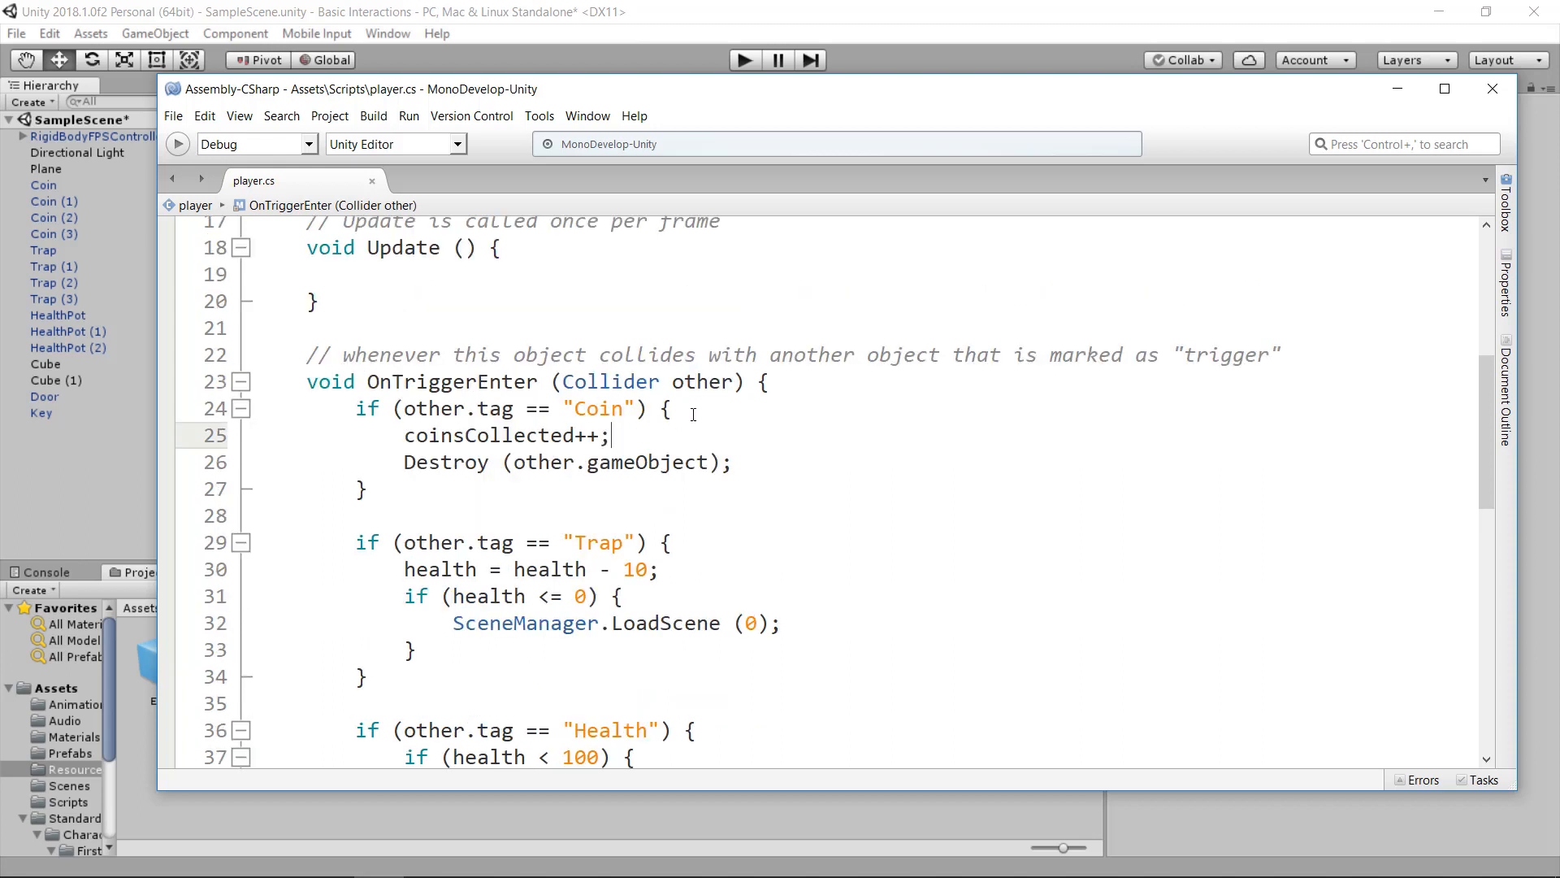
pyautogui.click(693, 411)
pyautogui.press('Return')
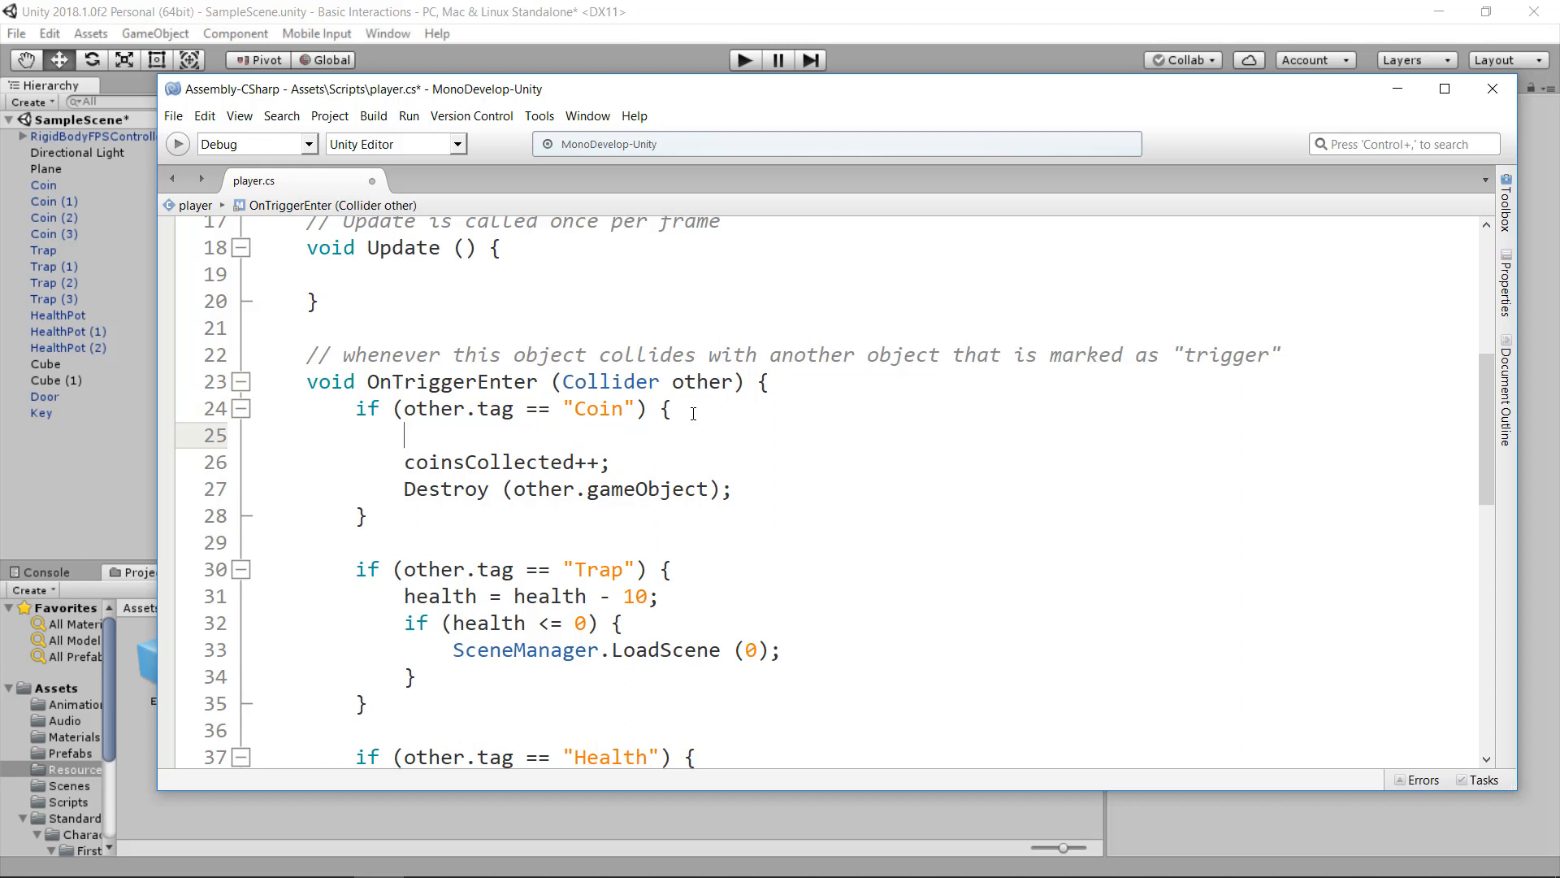
# - Begin an Instantiate call on the new line with Resources.Load("Effect") as its first argument
pyautogui.write('In')
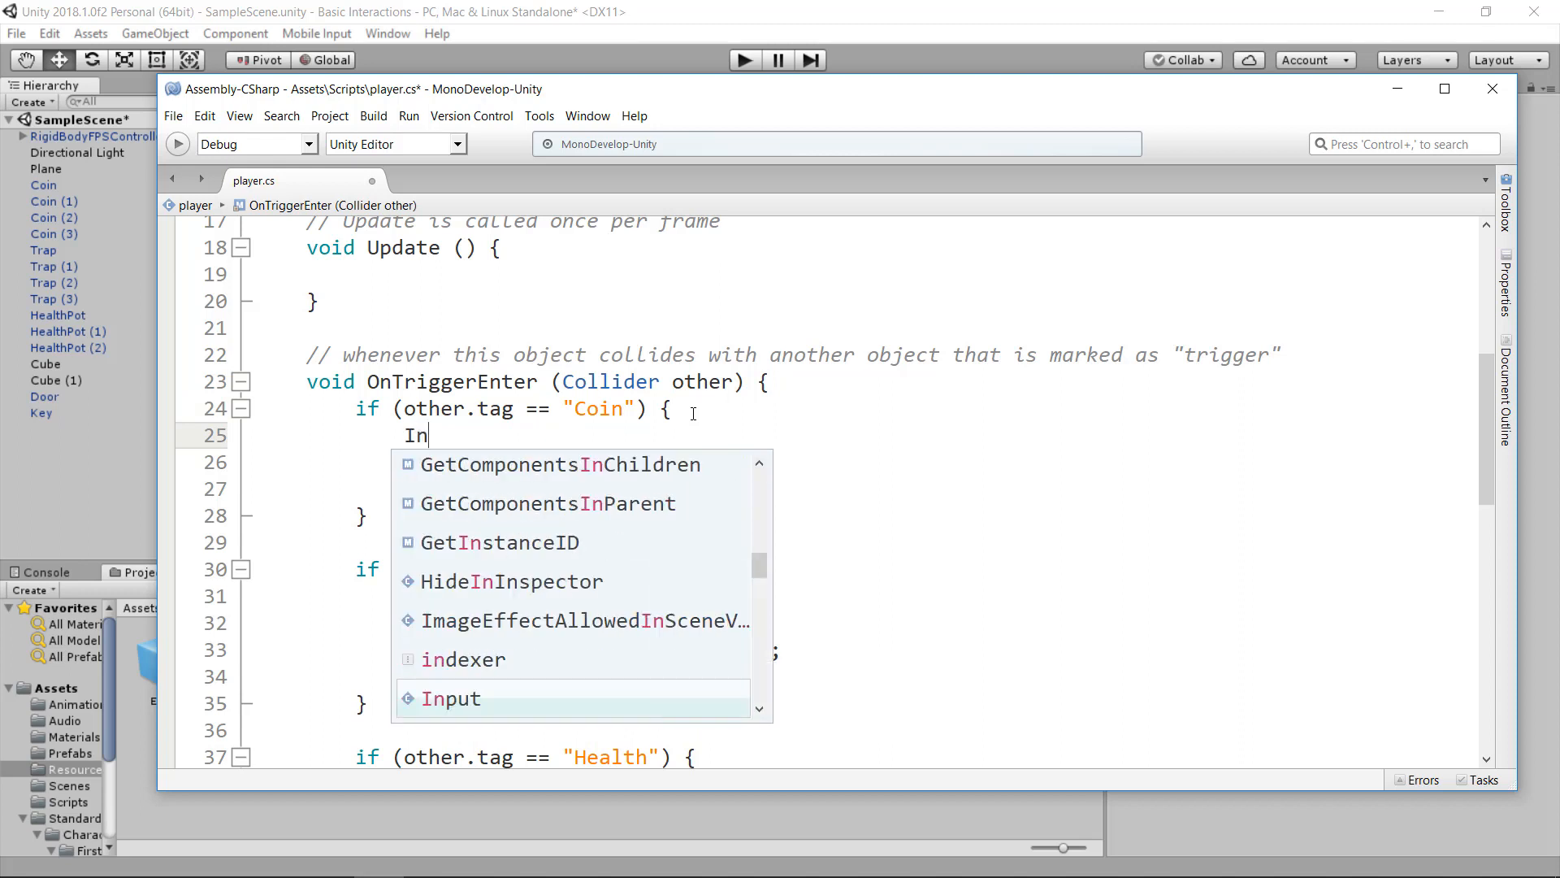
pyautogui.write('stantiate(')
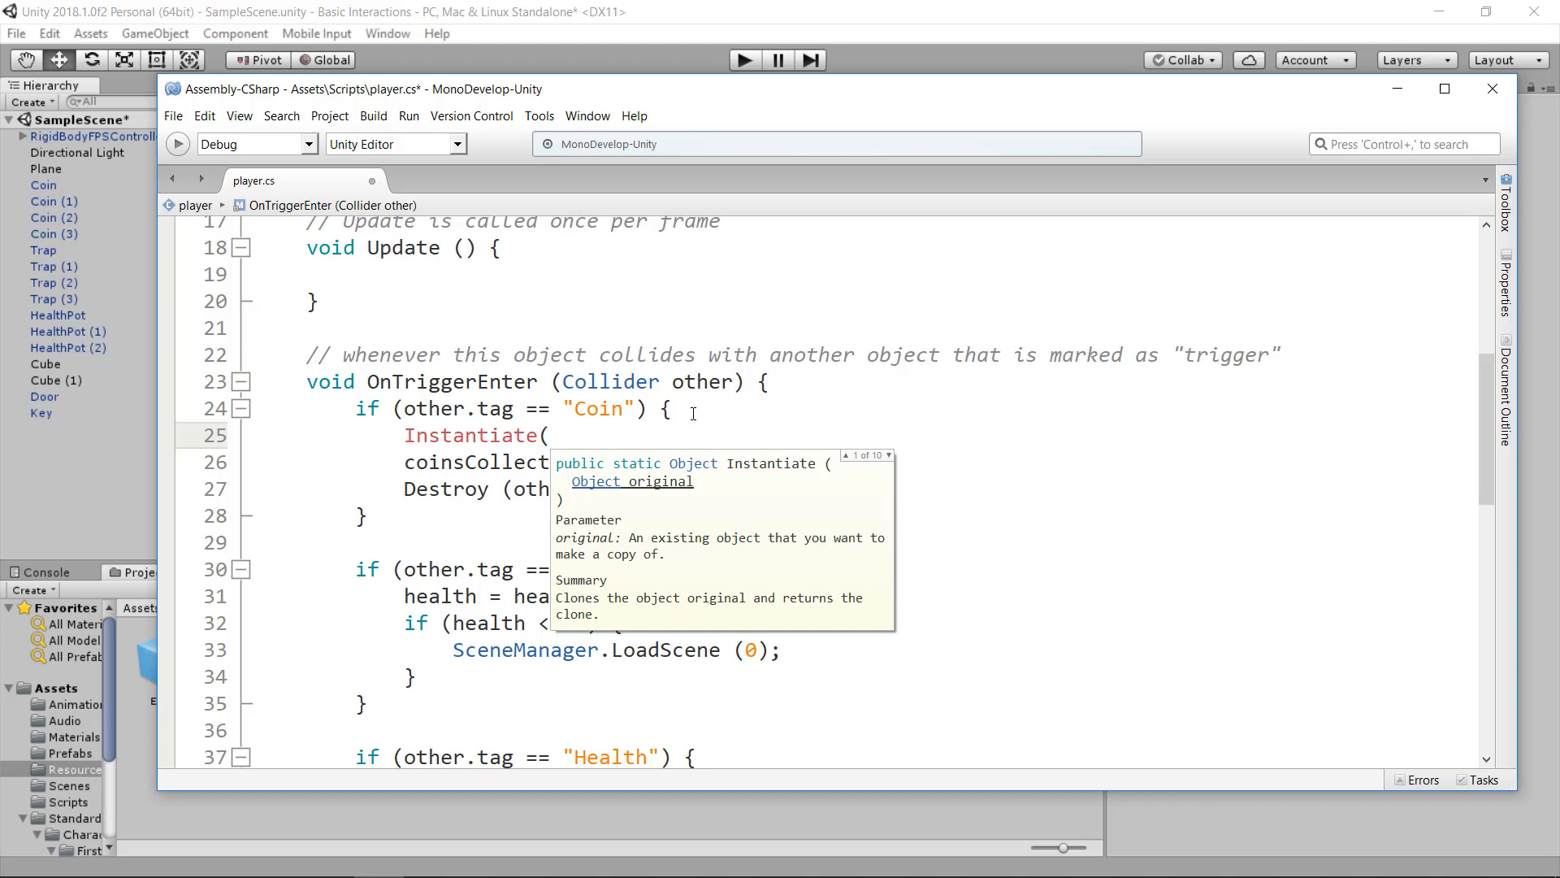
pyautogui.write('Res')
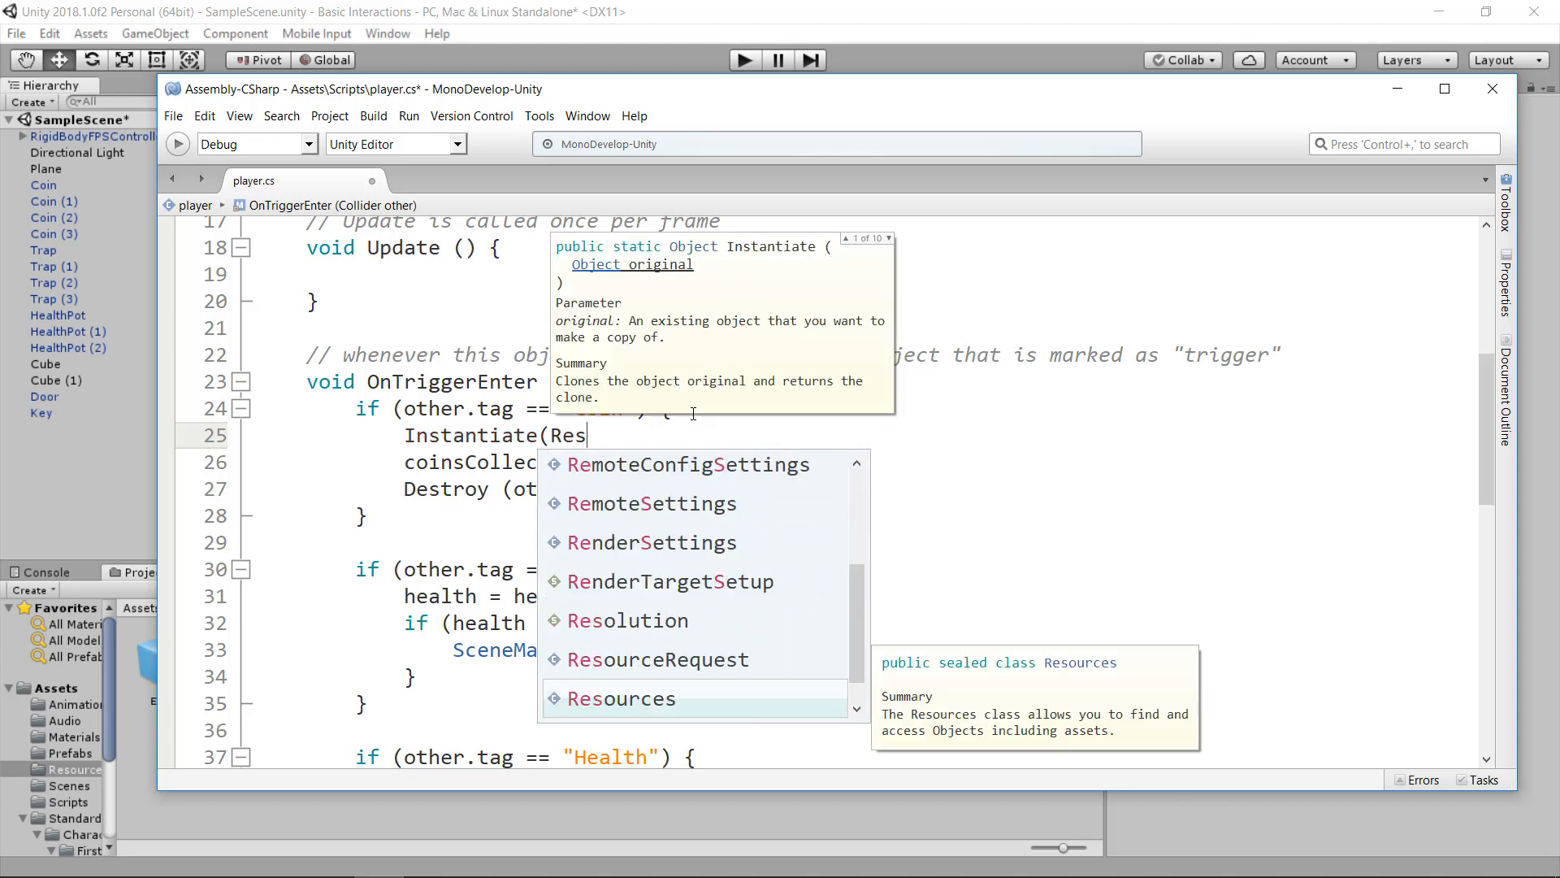
pyautogui.write('ources.Lo')
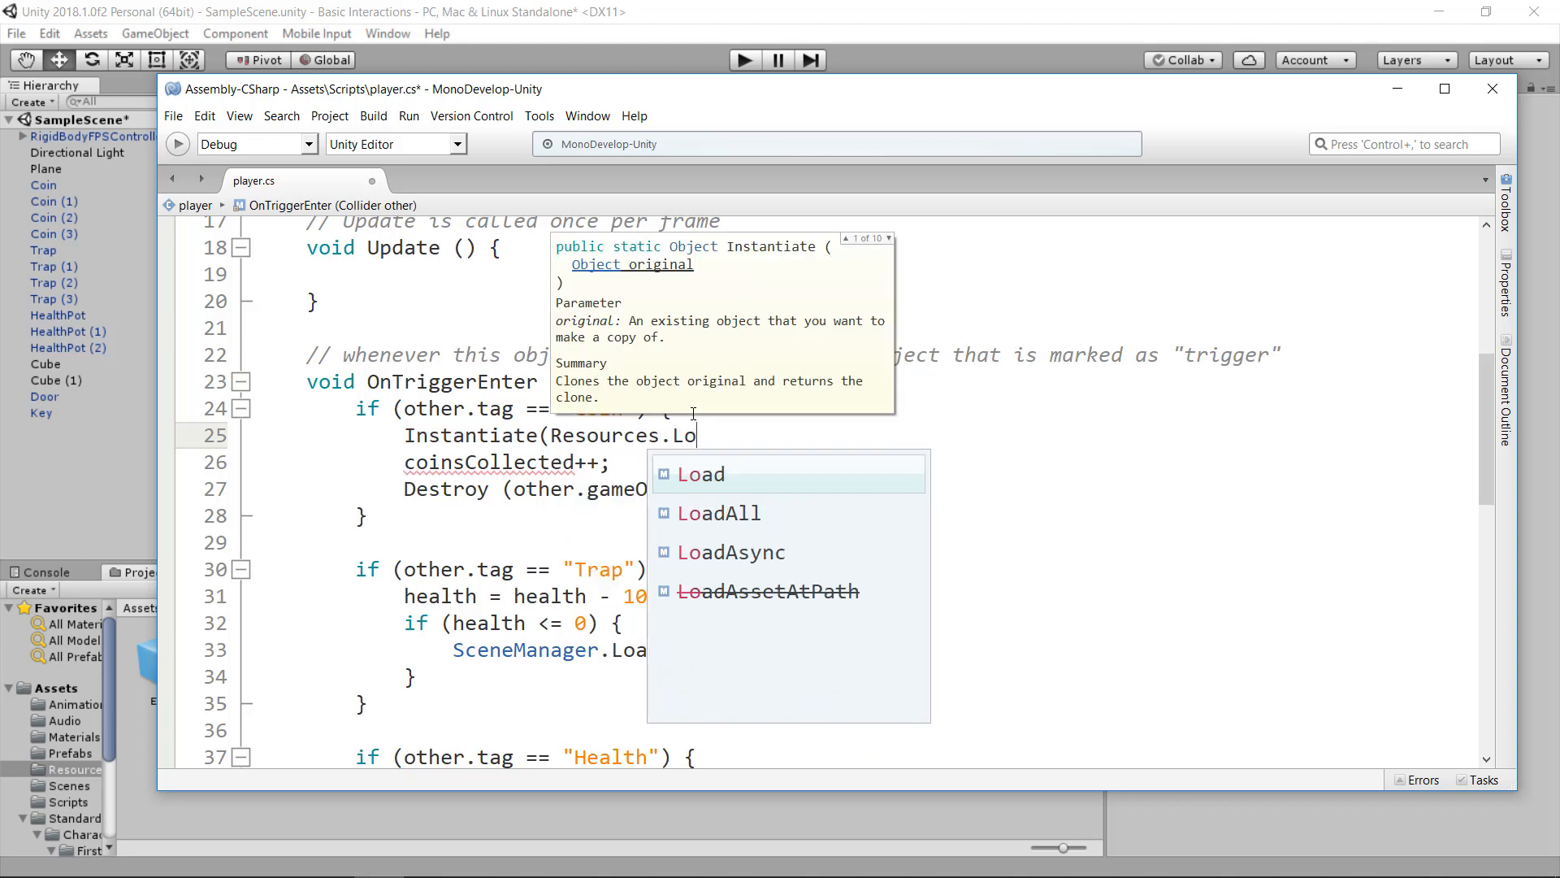
pyautogui.write('ad("Effect')
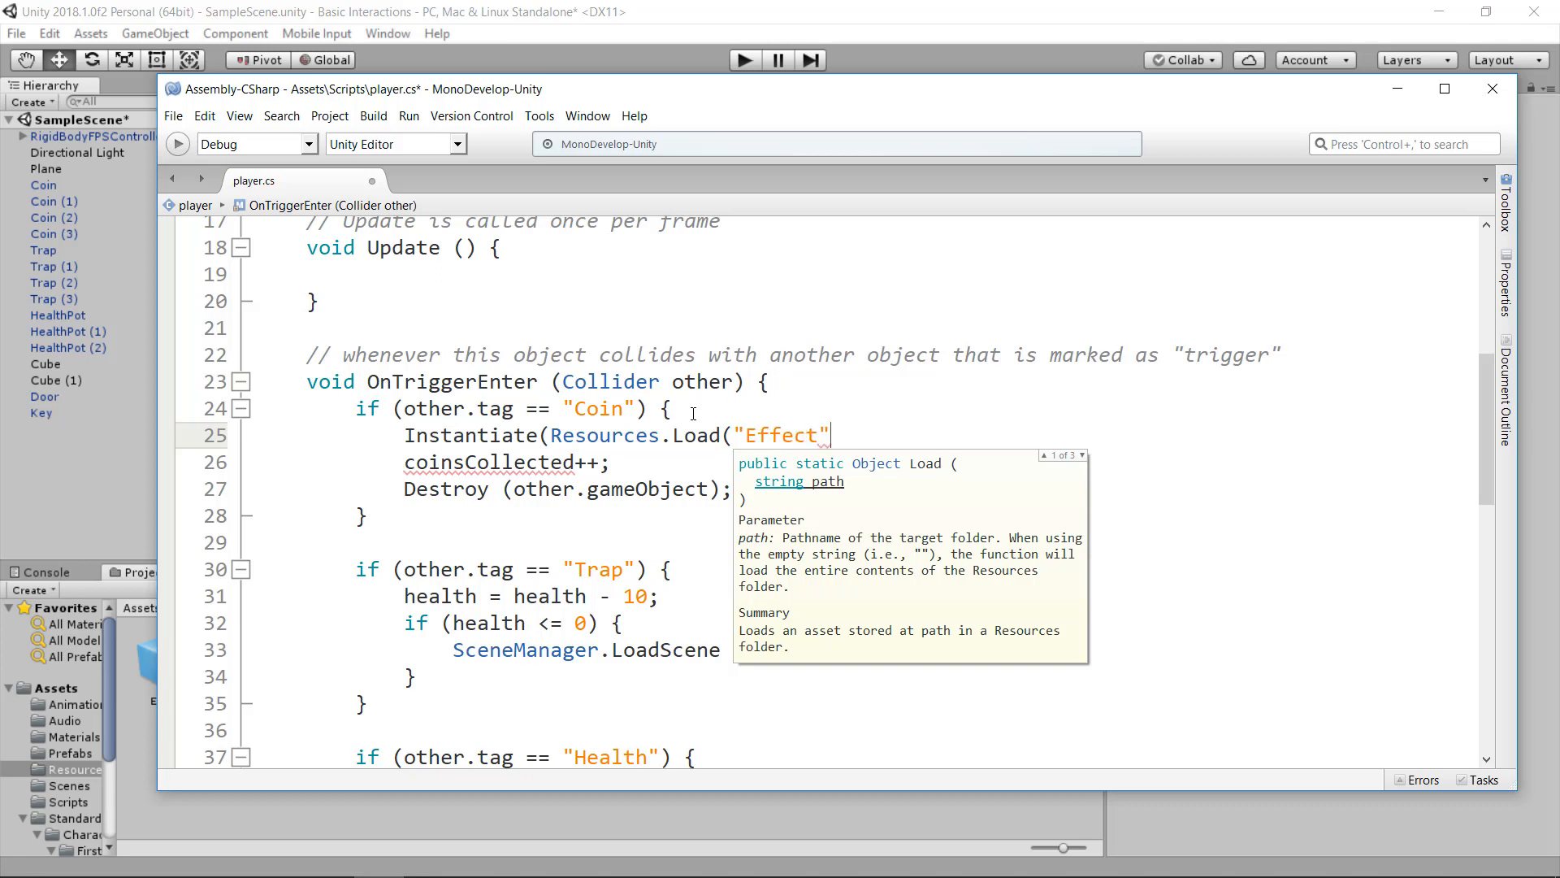
pyautogui.write(')')
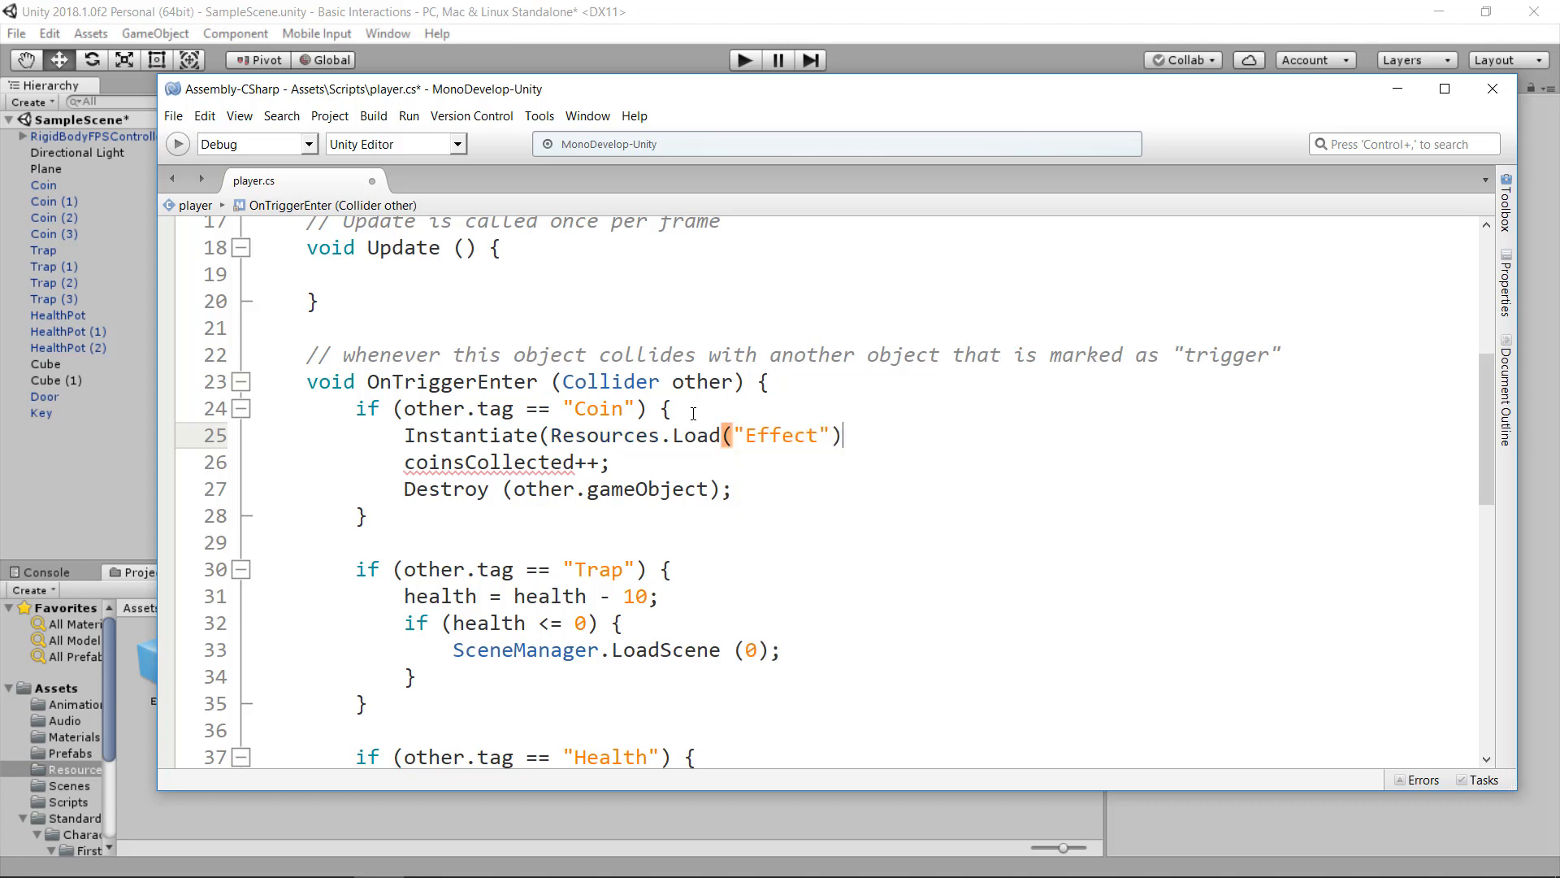
# - Add other.transform.position as the Instantiate call's second argument, following the overload that takes a position and rotation
pyautogui.write(',')
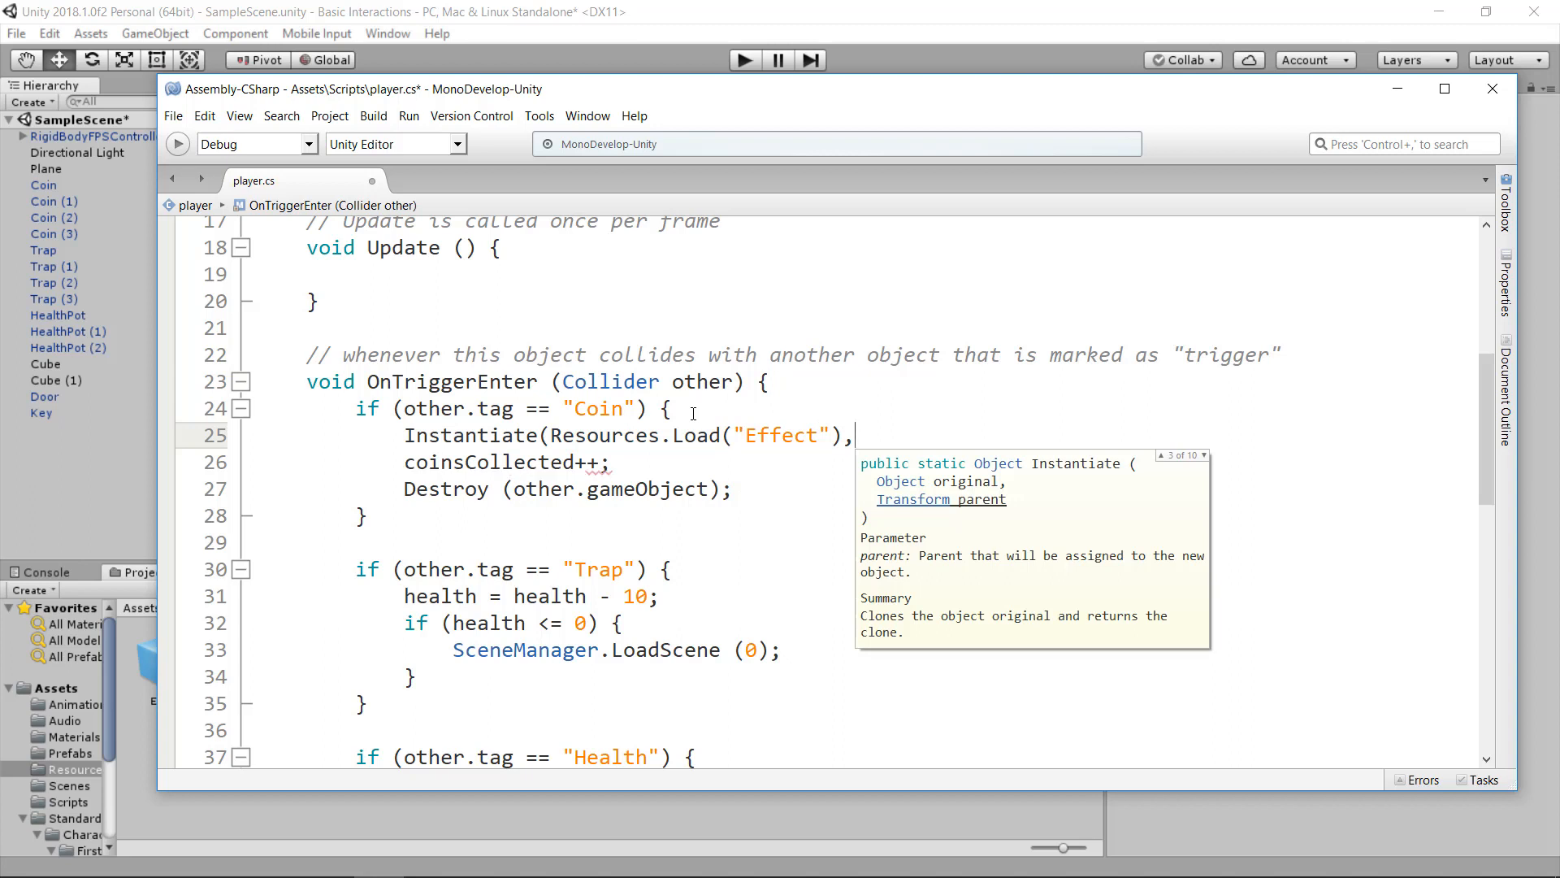
pyautogui.press('Down')
pyautogui.press('Down')
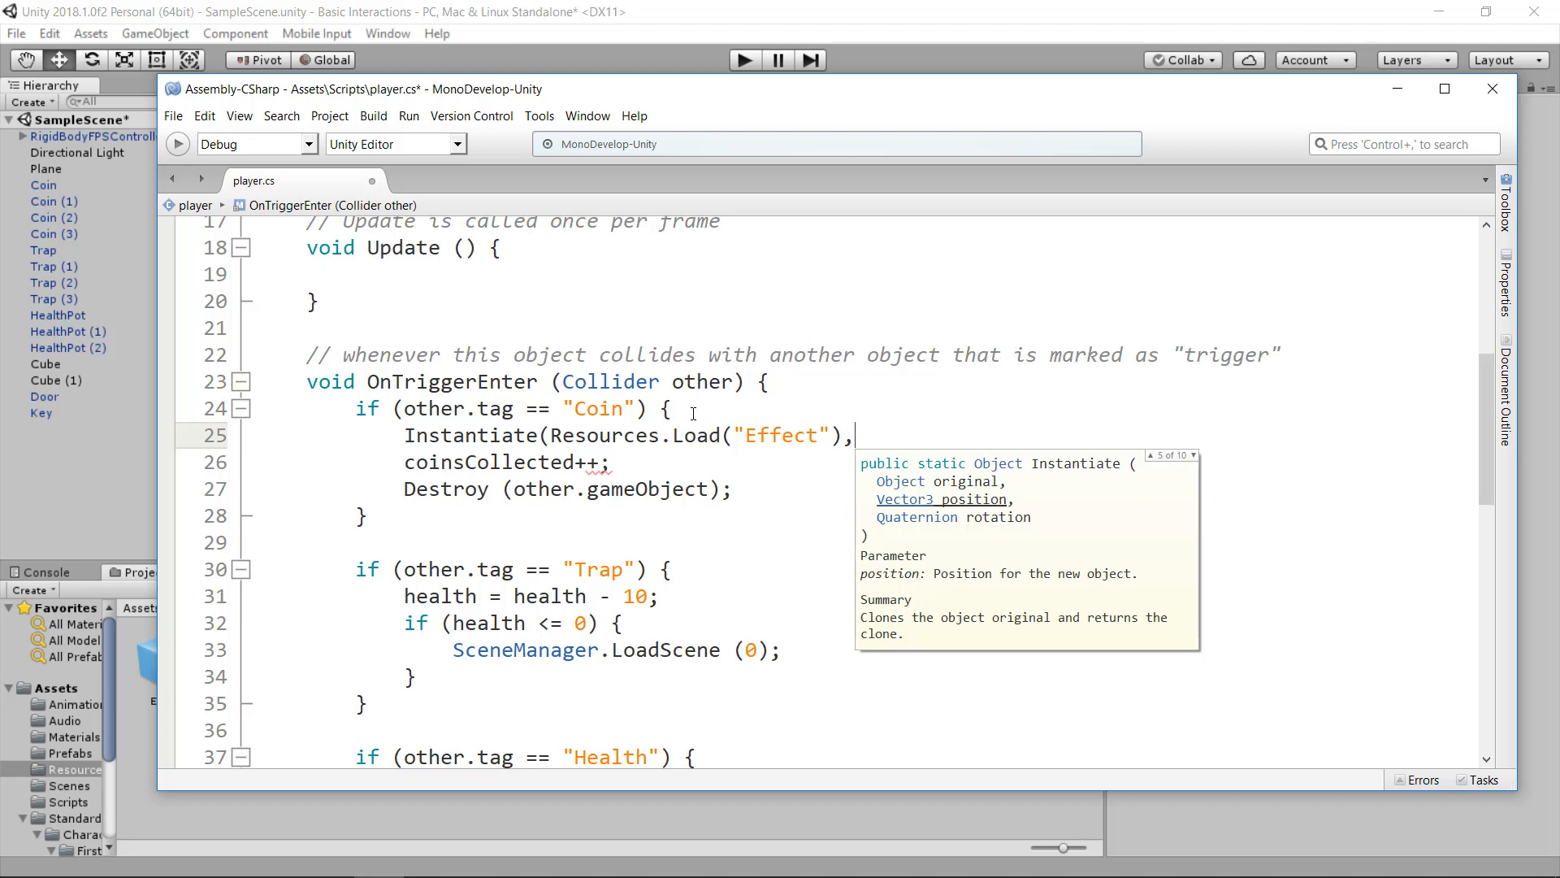
pyautogui.write('oth')
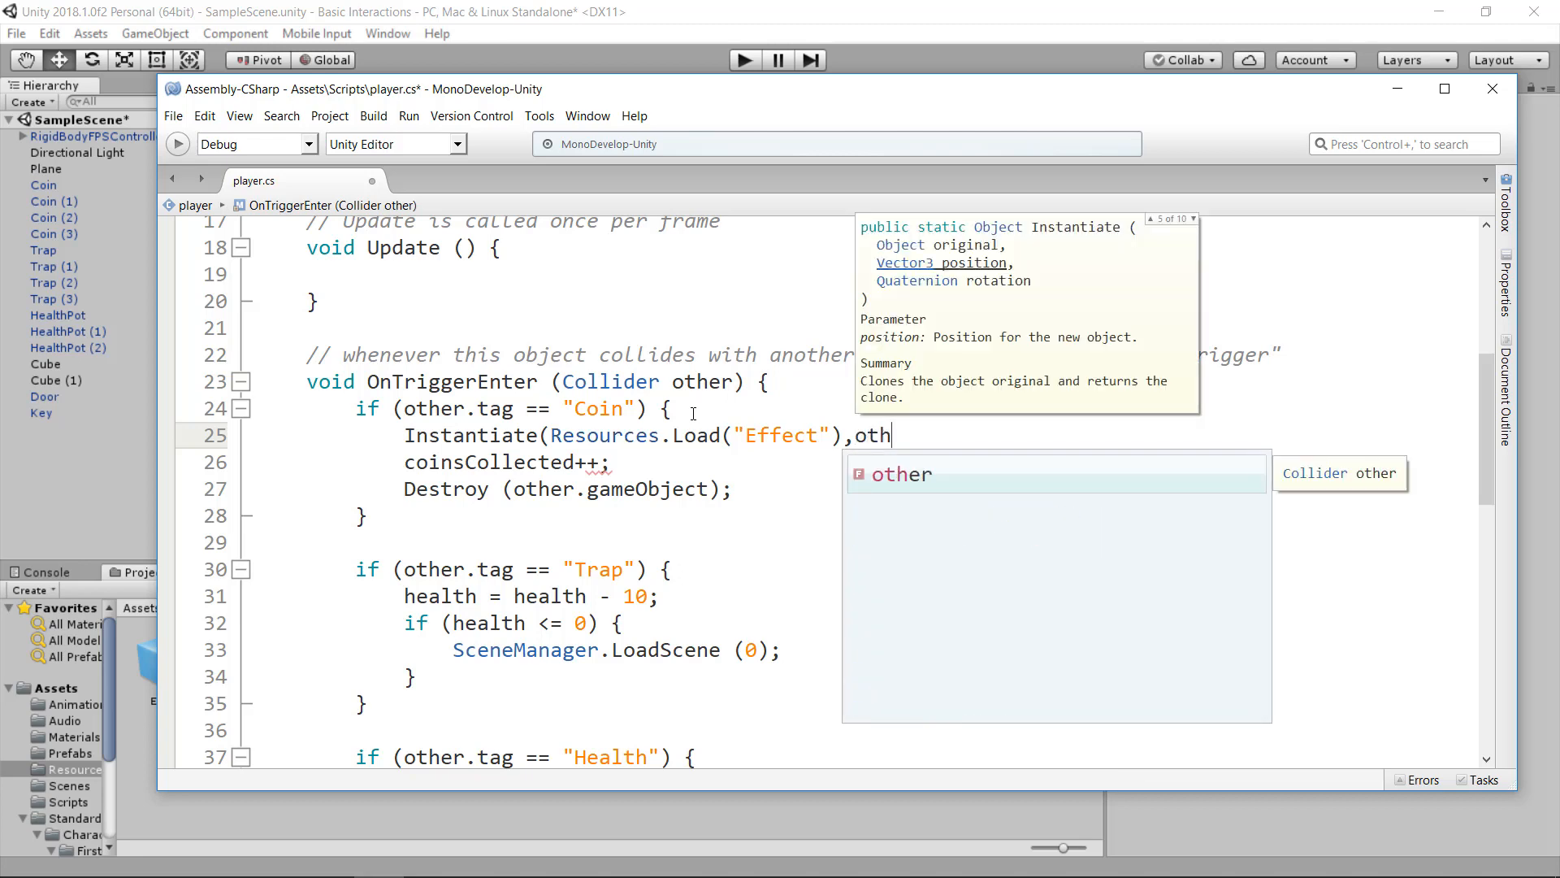
pyautogui.write('er.tr')
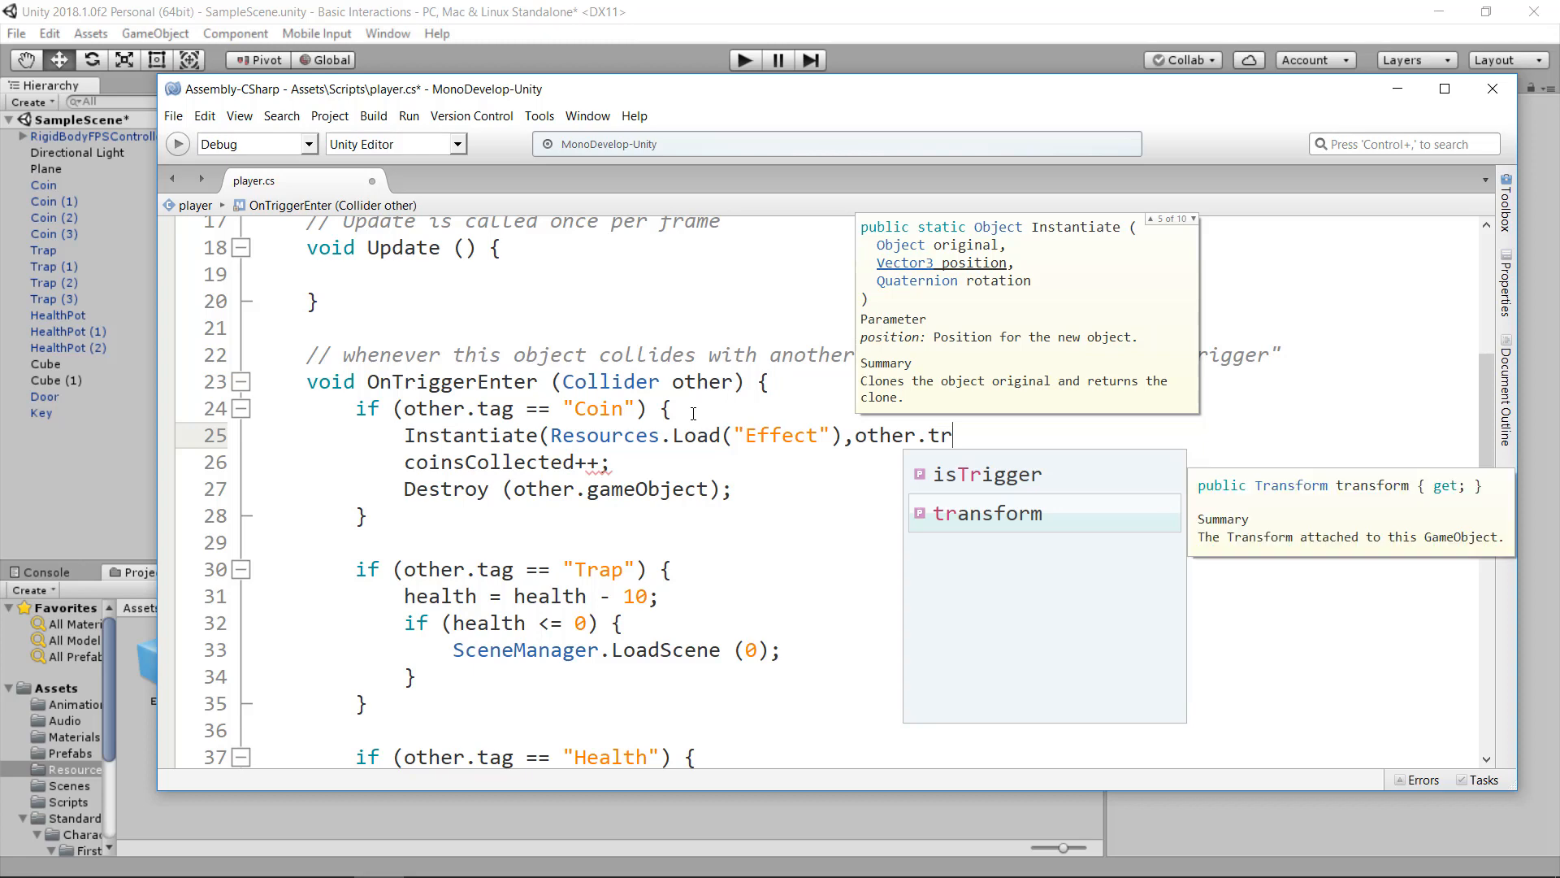
pyautogui.press('Return')
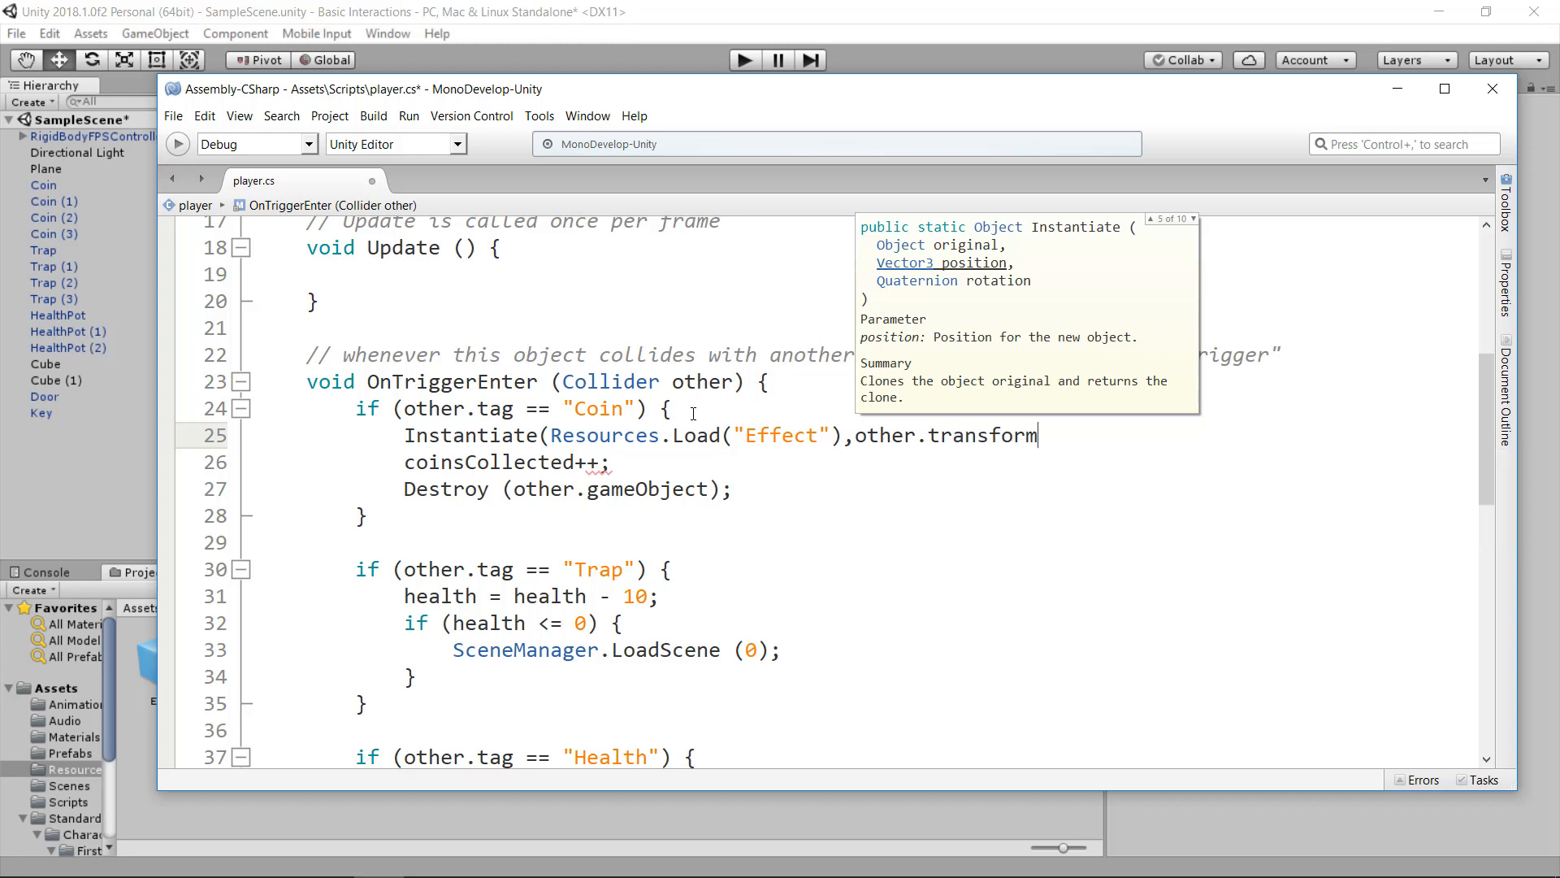
pyautogui.write('.po')
pyautogui.press('Return')
# - Complete the Instantiate call with other.transform.rotation as its third argument, close the statement and save player.cs
pyautogui.write(',other')
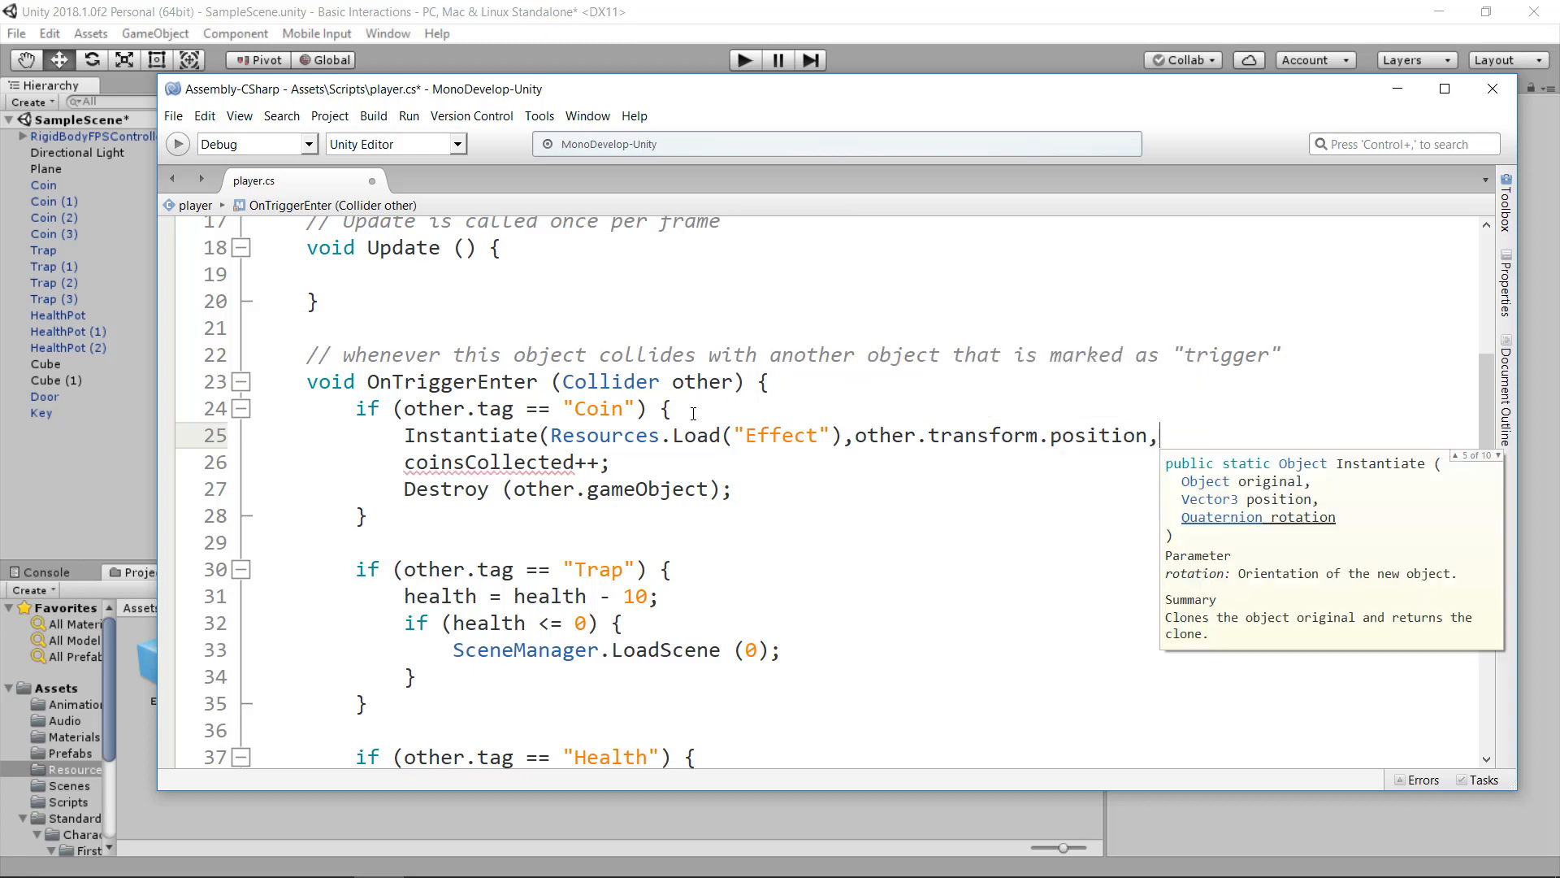
pyautogui.press('Return')
pyautogui.write('.tr')
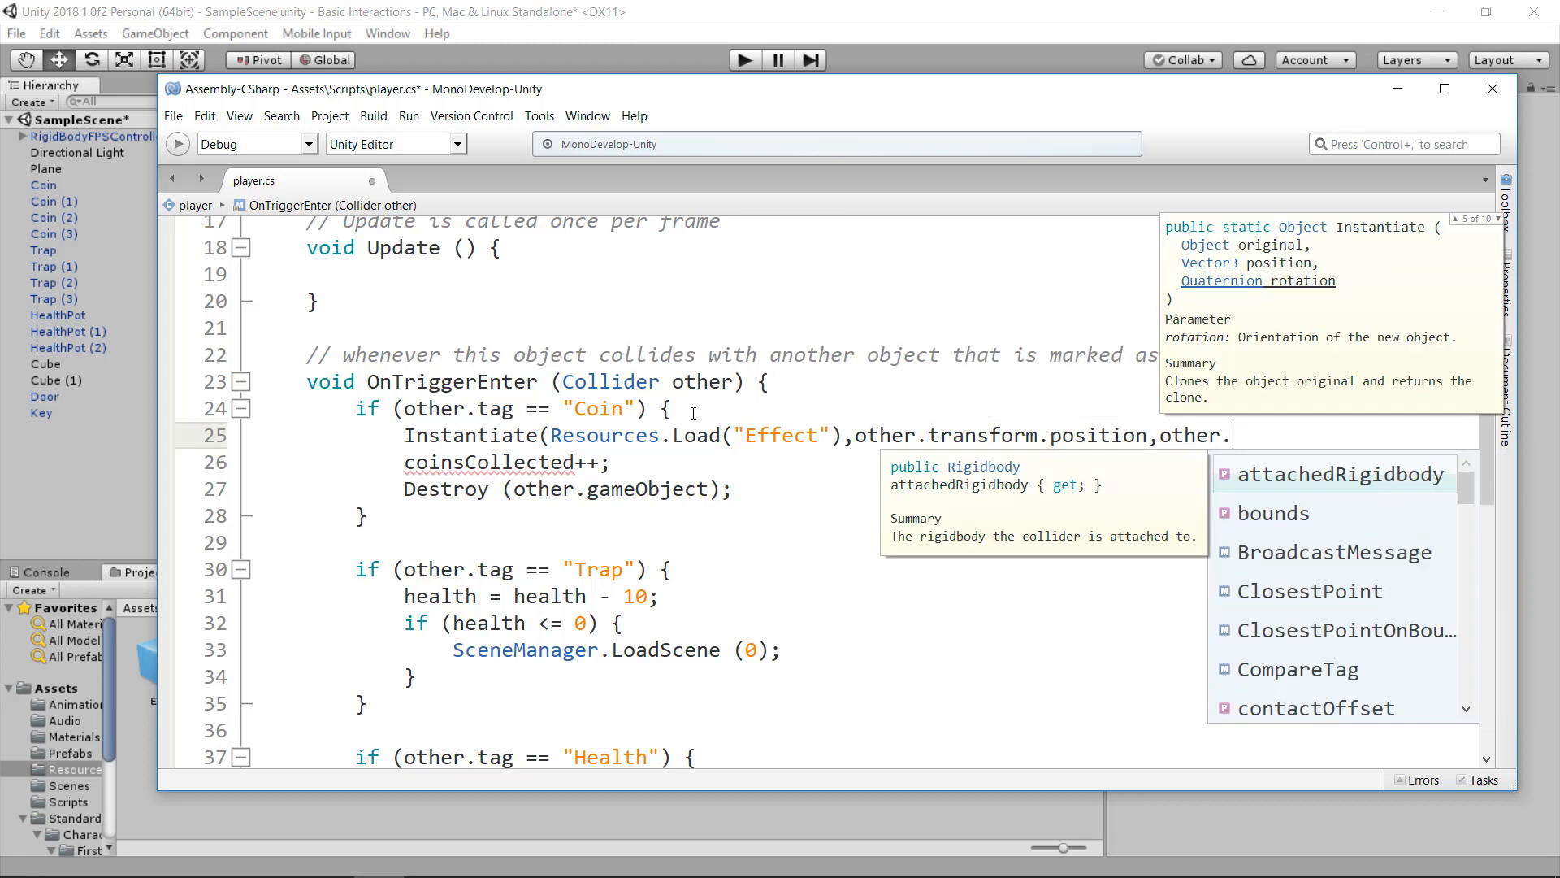
pyautogui.press('Return')
pyautogui.write('.rot')
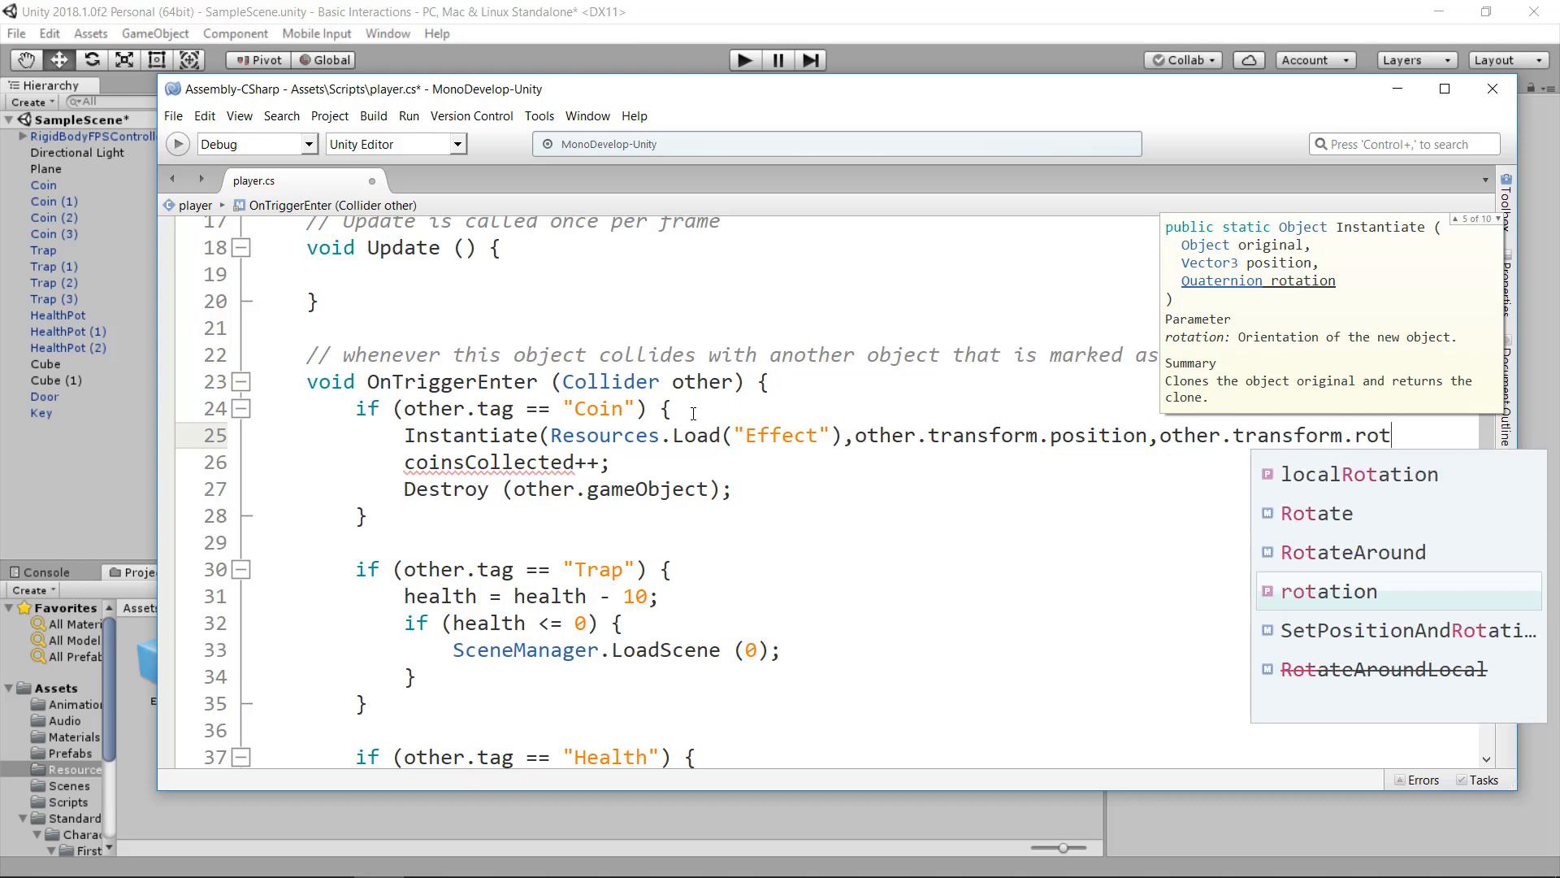
pyautogui.press('Return')
pyautogui.write(')')
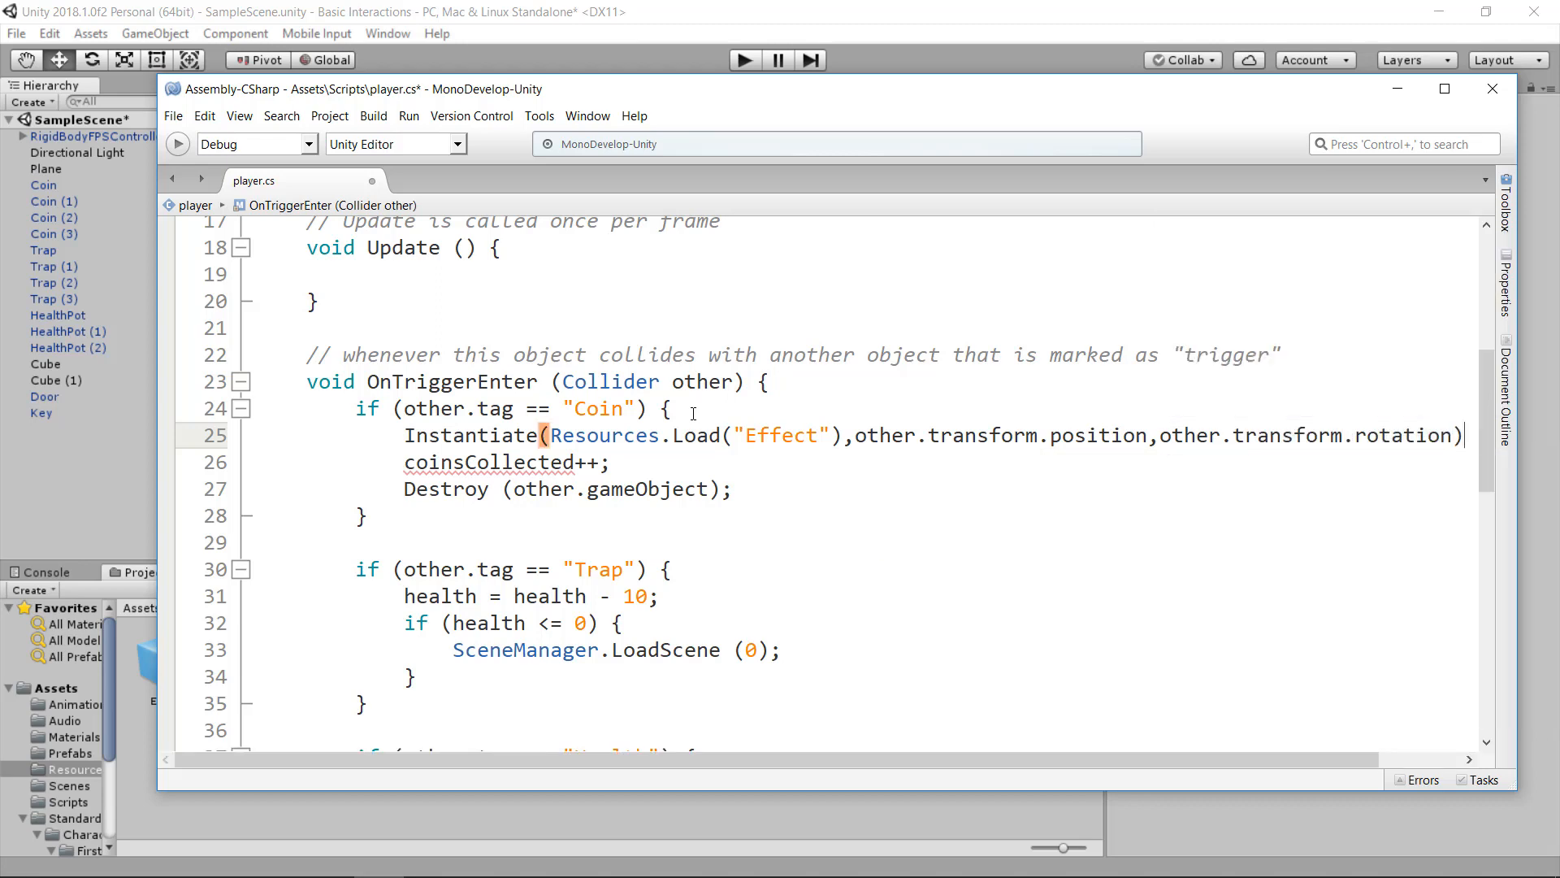
pyautogui.write(';')
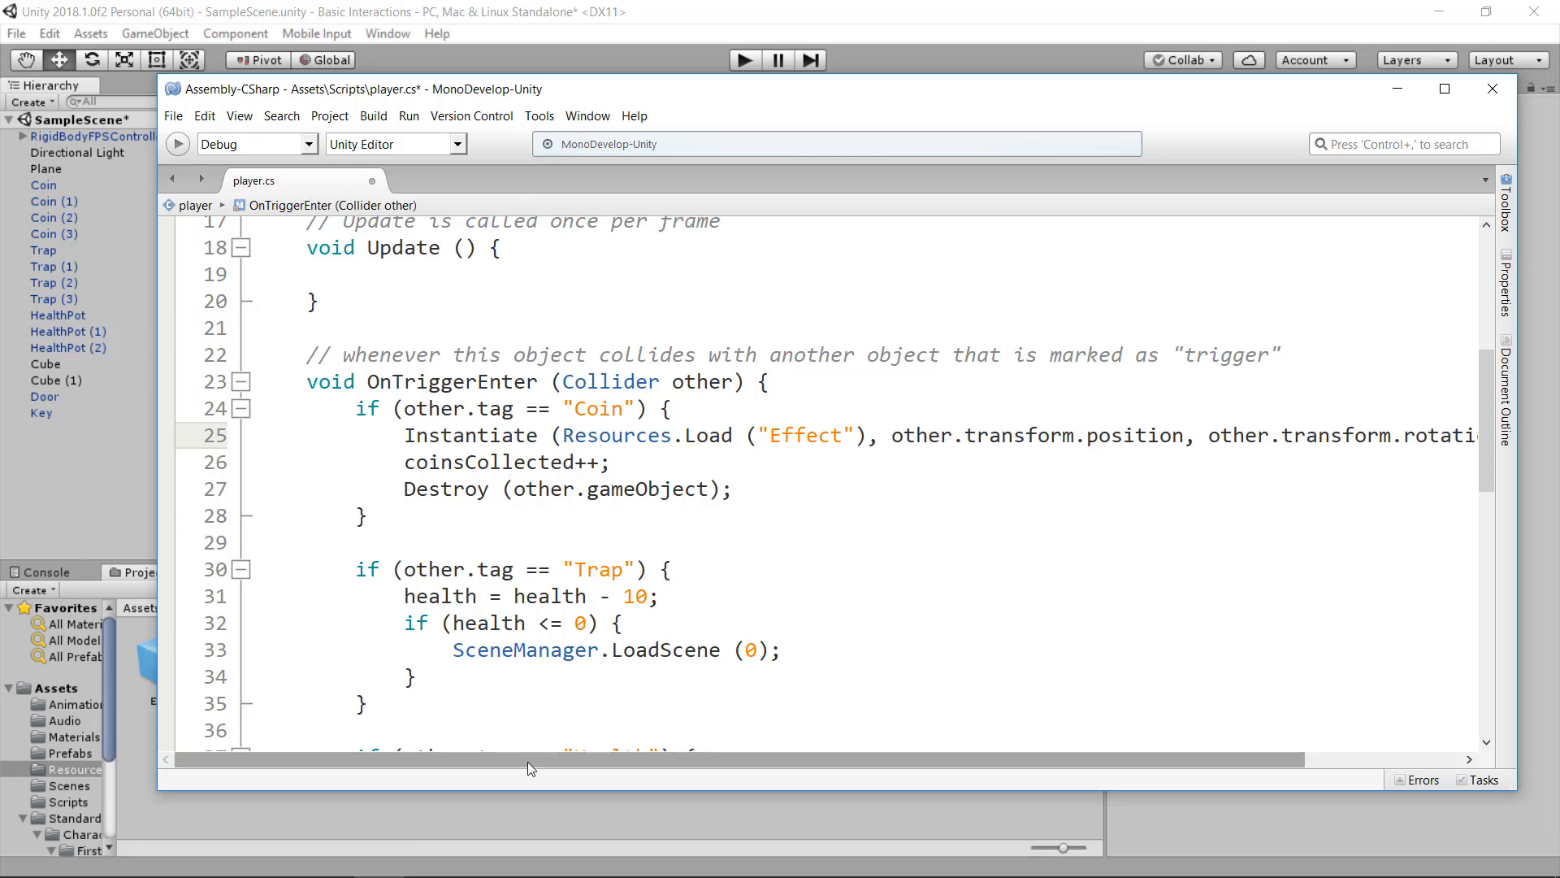
pyautogui.moveTo(532, 759); pyautogui.dragTo(688, 759)
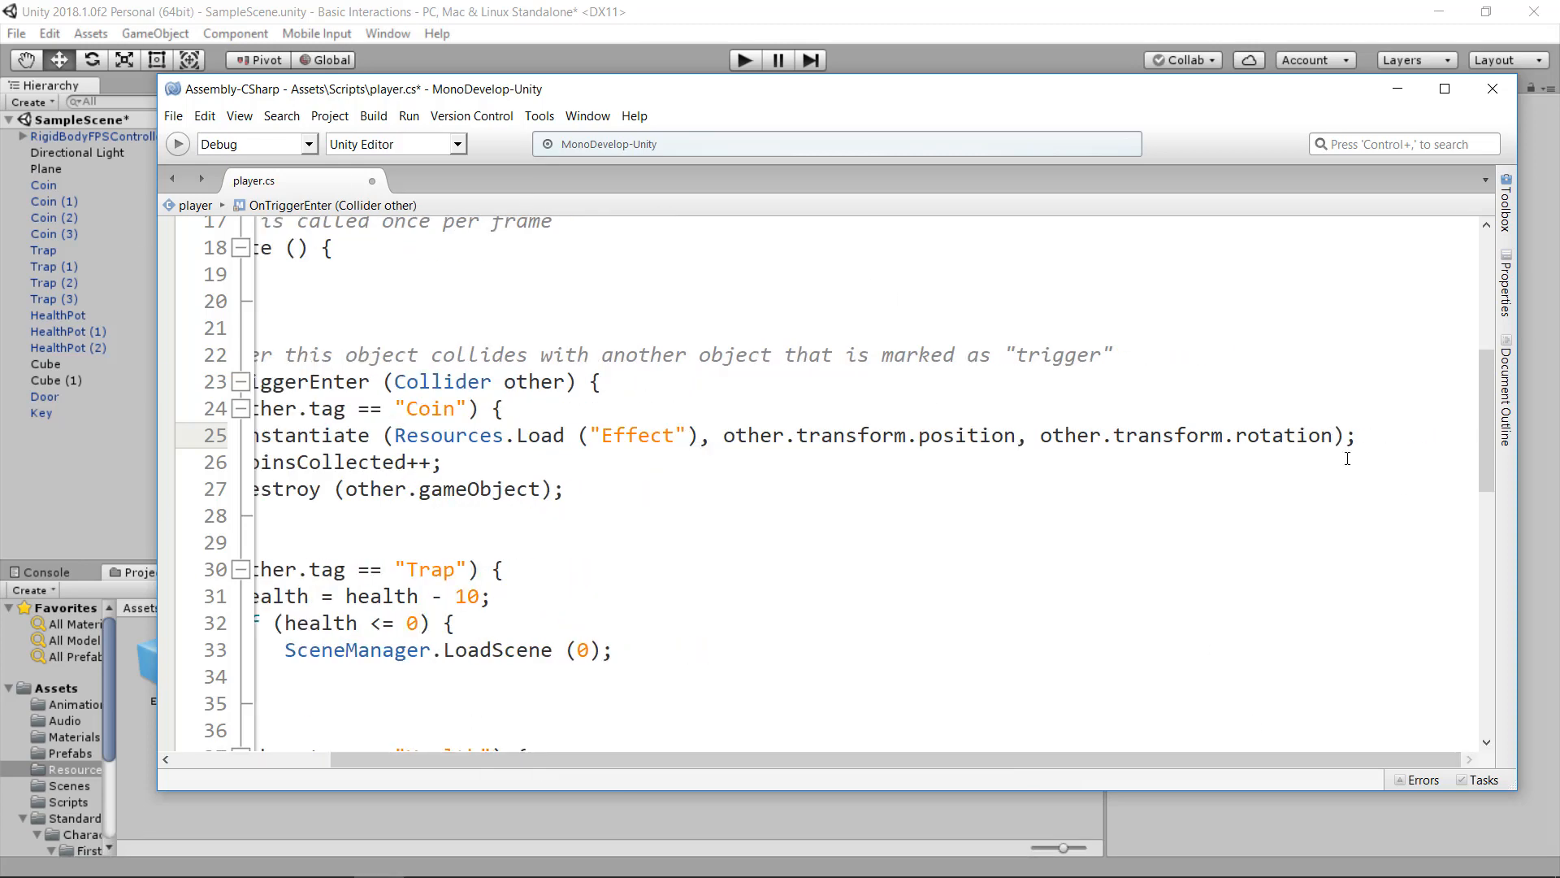
pyautogui.hotkey('ctrl', 's')
# - Switch to Unity and play-test the scene, walking into all four coins to check the effect before stopping play mode
pyautogui.click(742, 23)
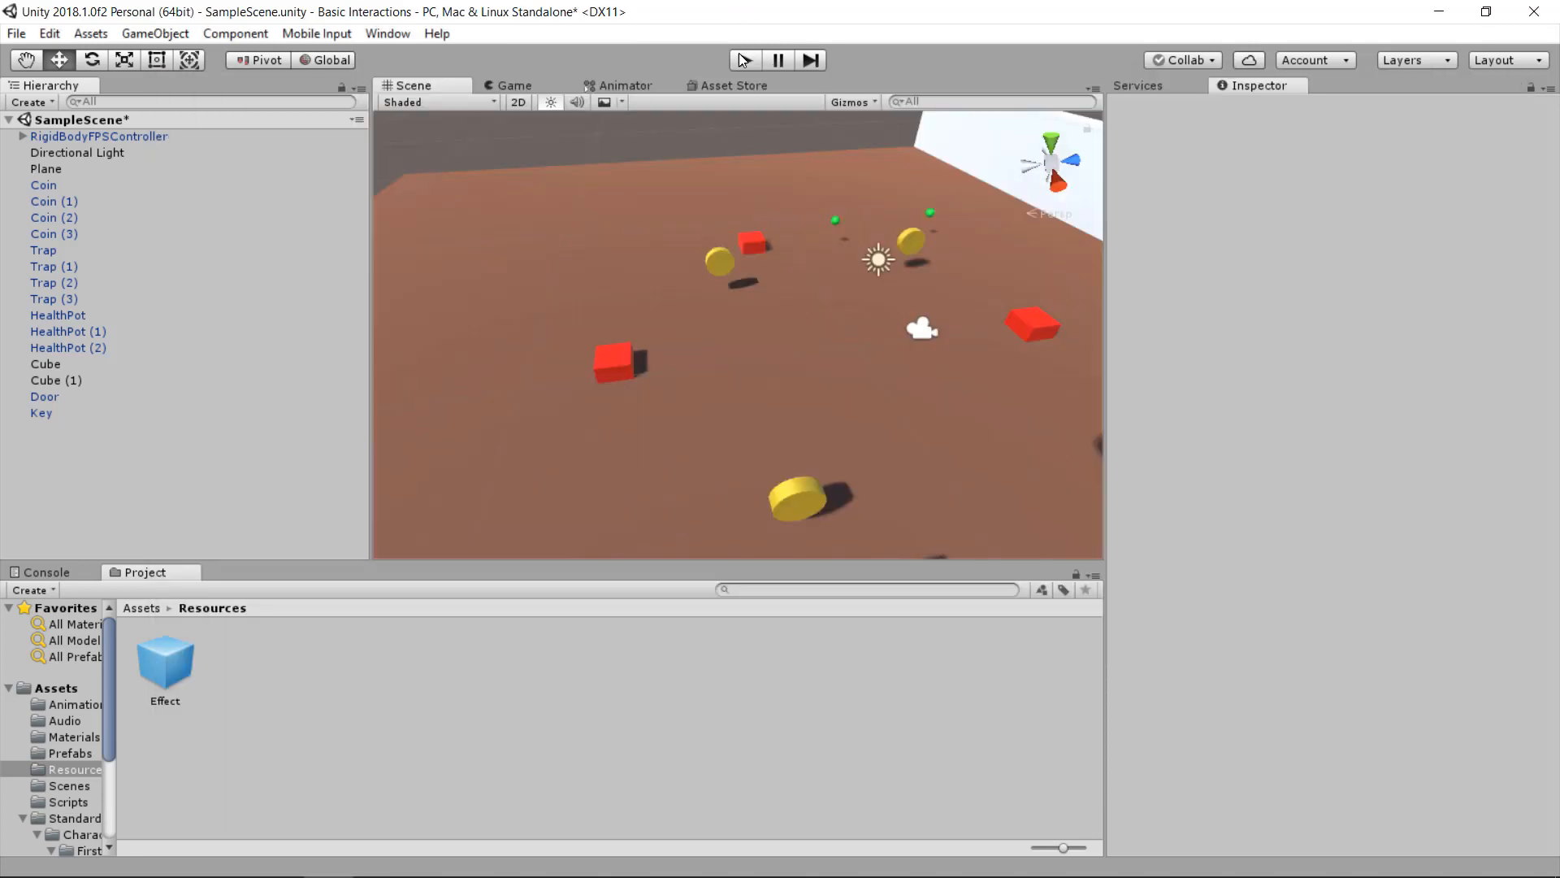
pyautogui.click(742, 59)
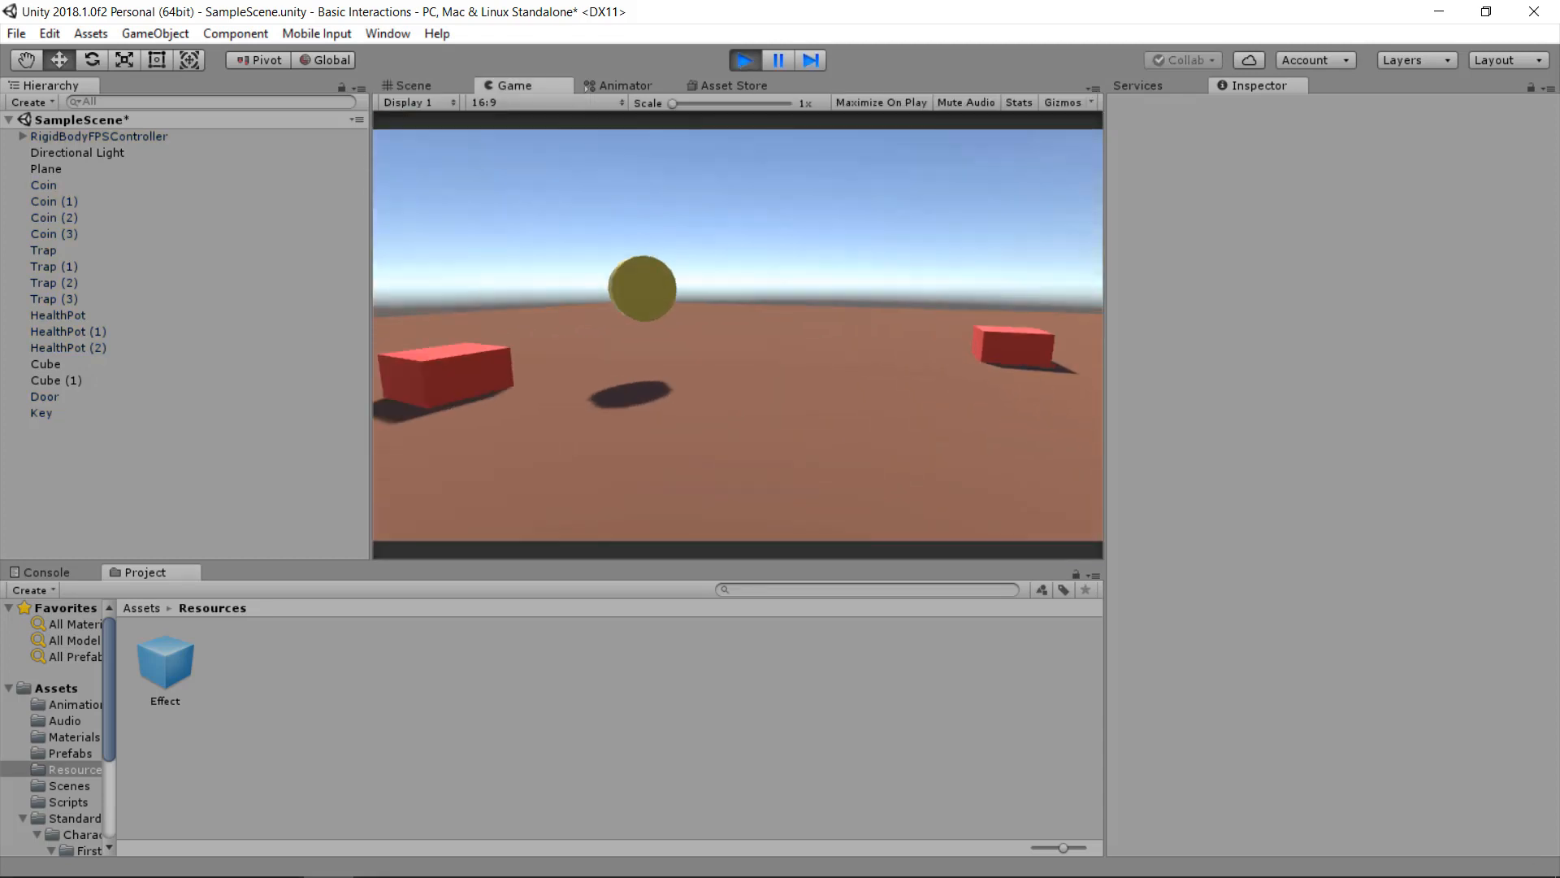
pyautogui.press('w')
pyautogui.press('w')
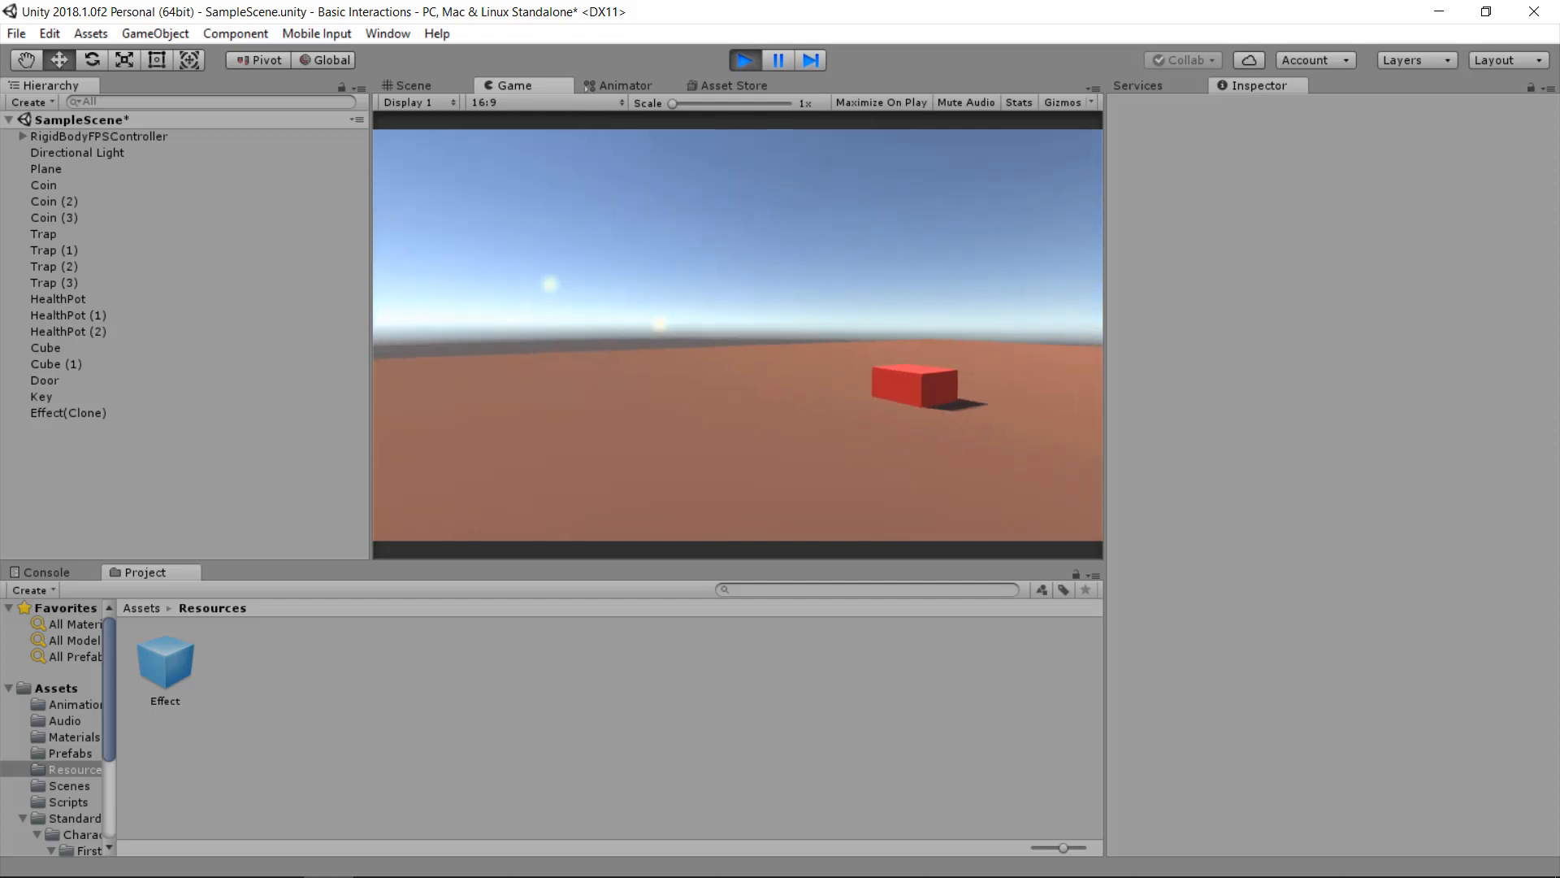
pyautogui.press('w')
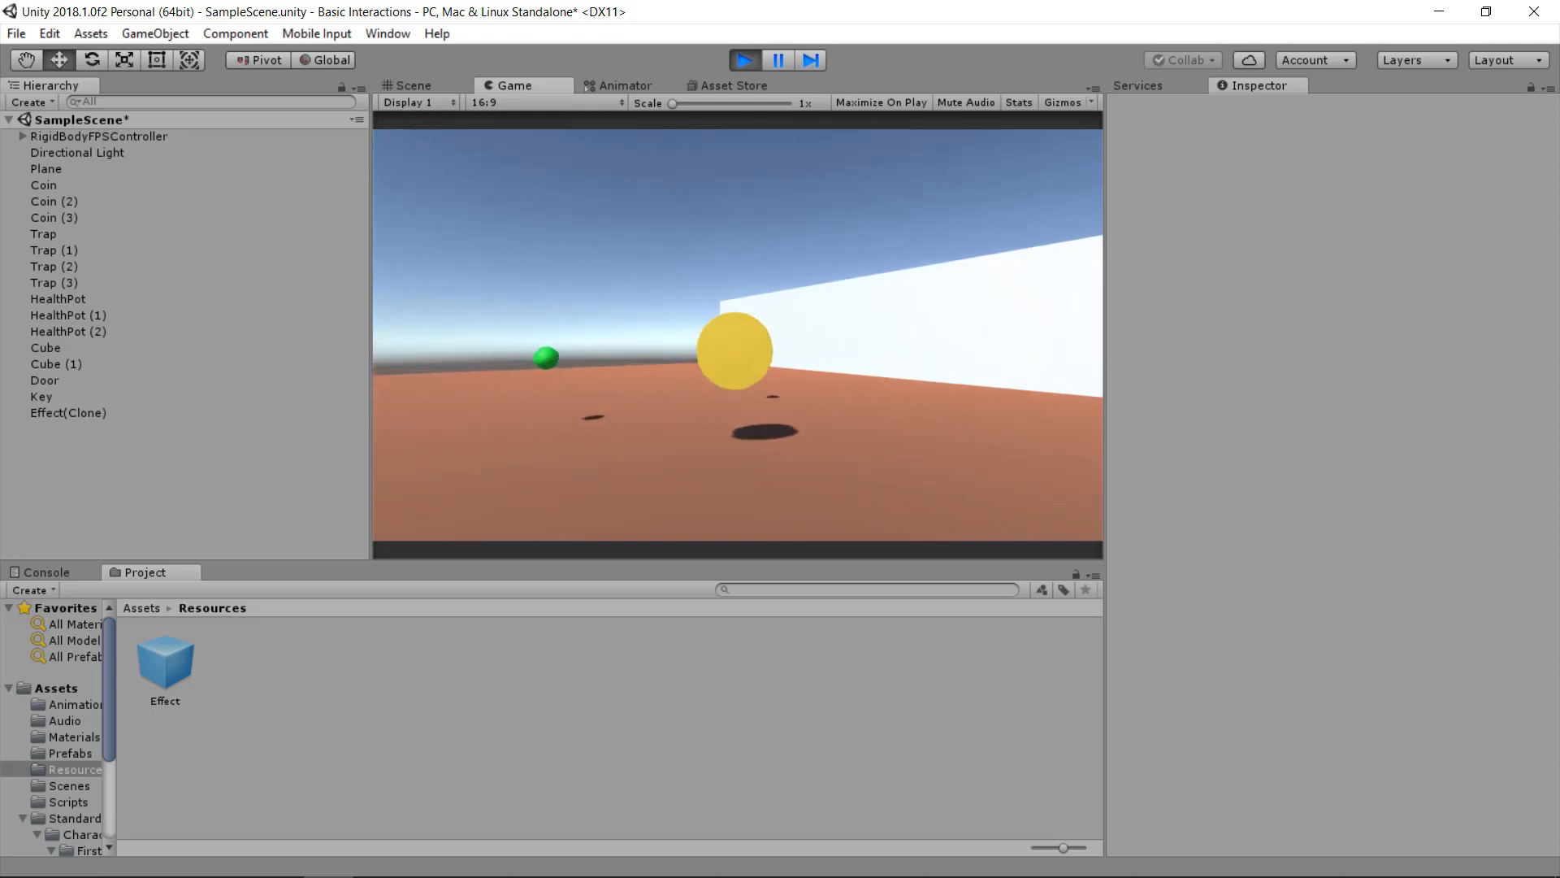
pyautogui.press('w')
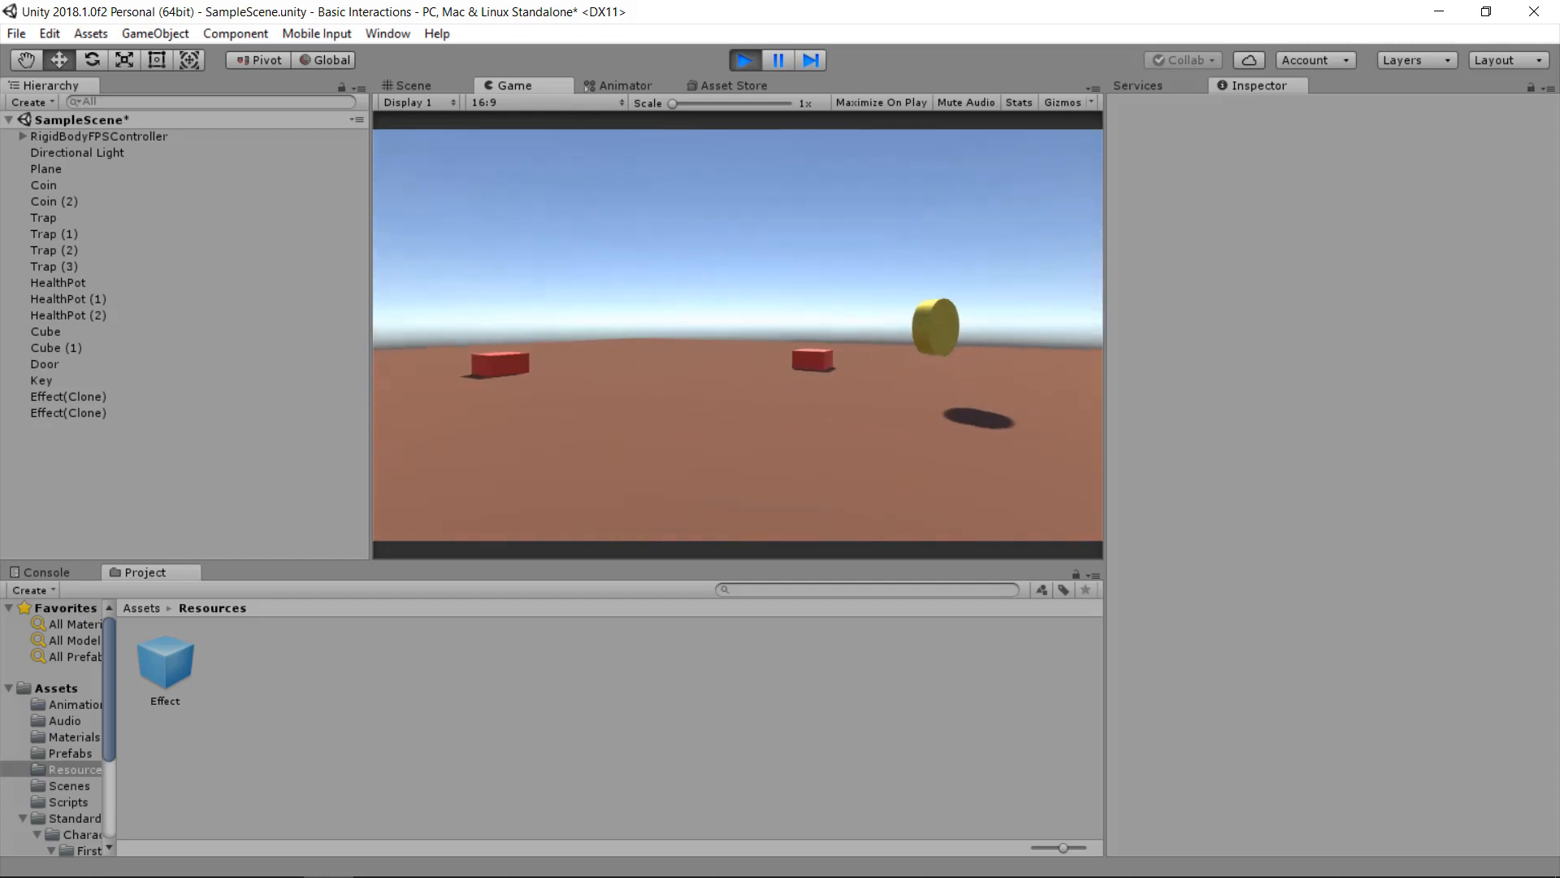
pyautogui.press('w')
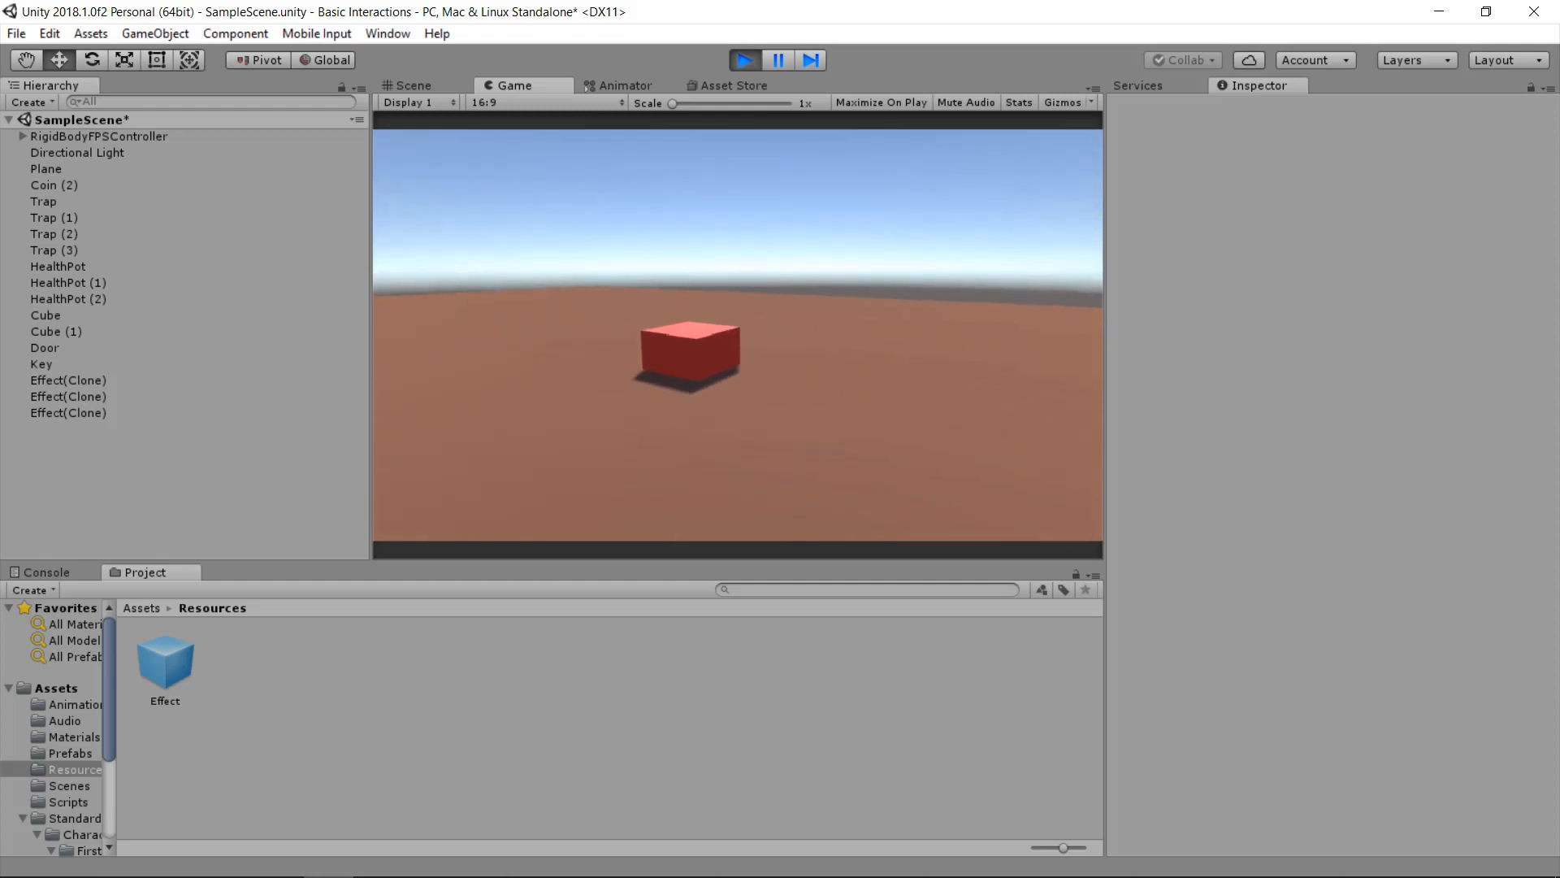
pyautogui.press('w')
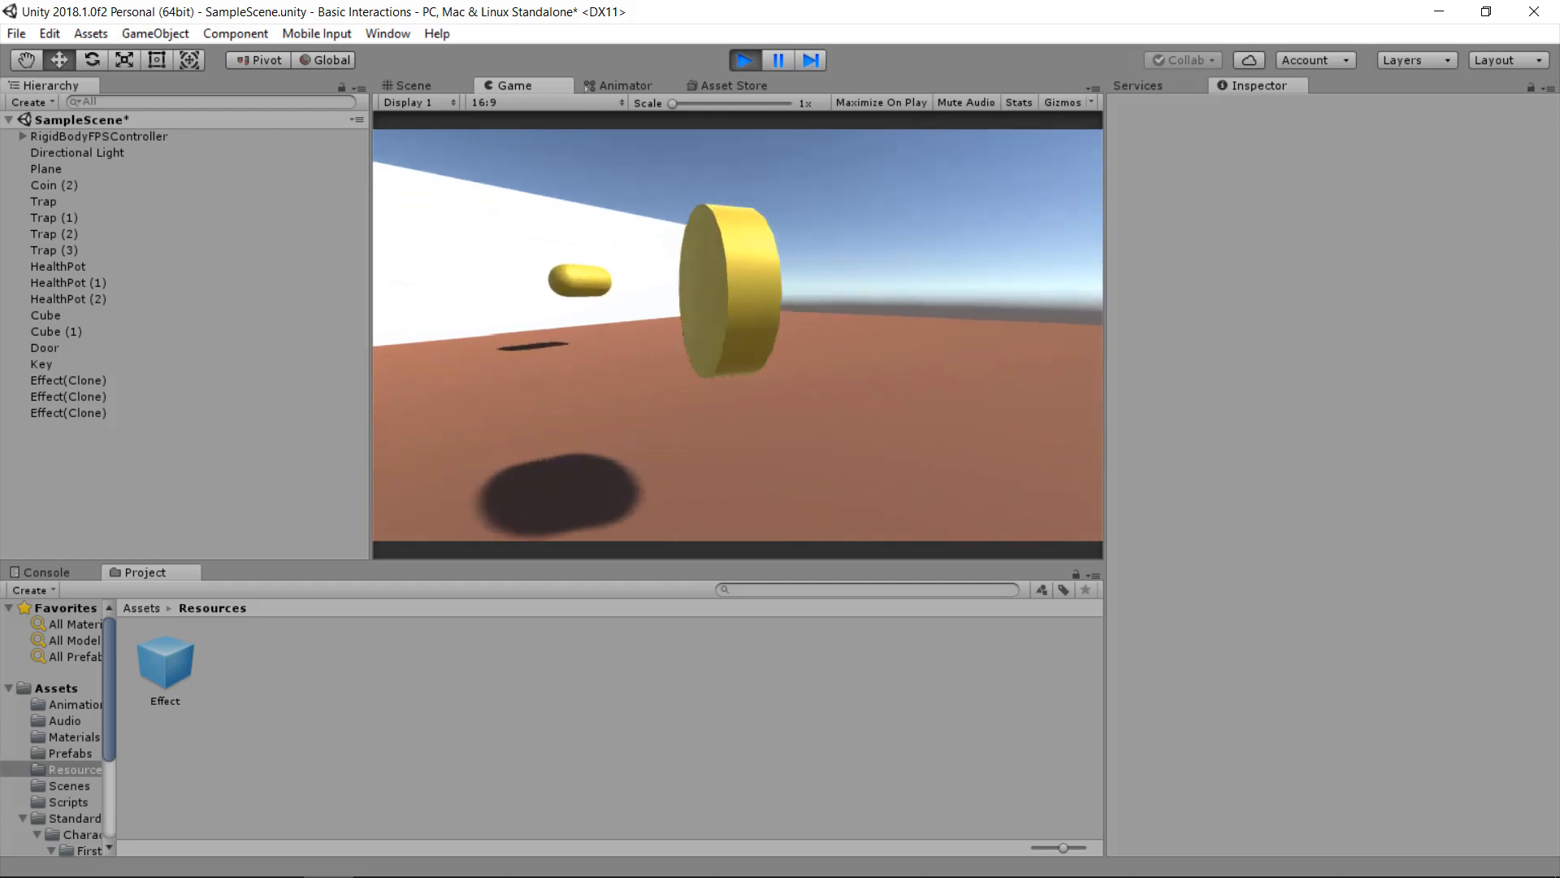
pyautogui.press('s')
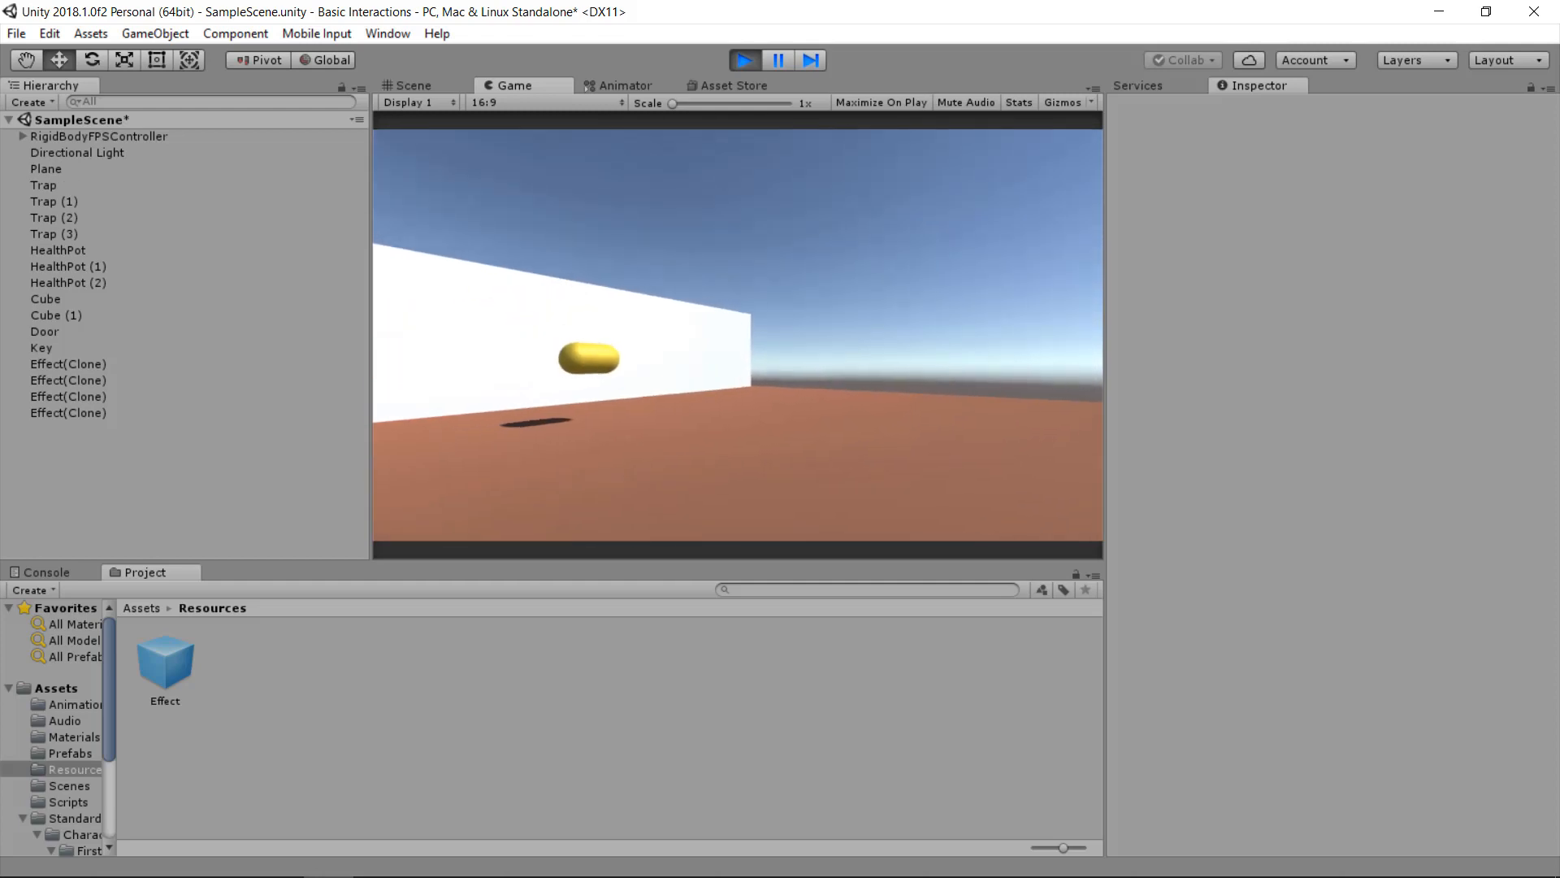
pyautogui.click(744, 59)
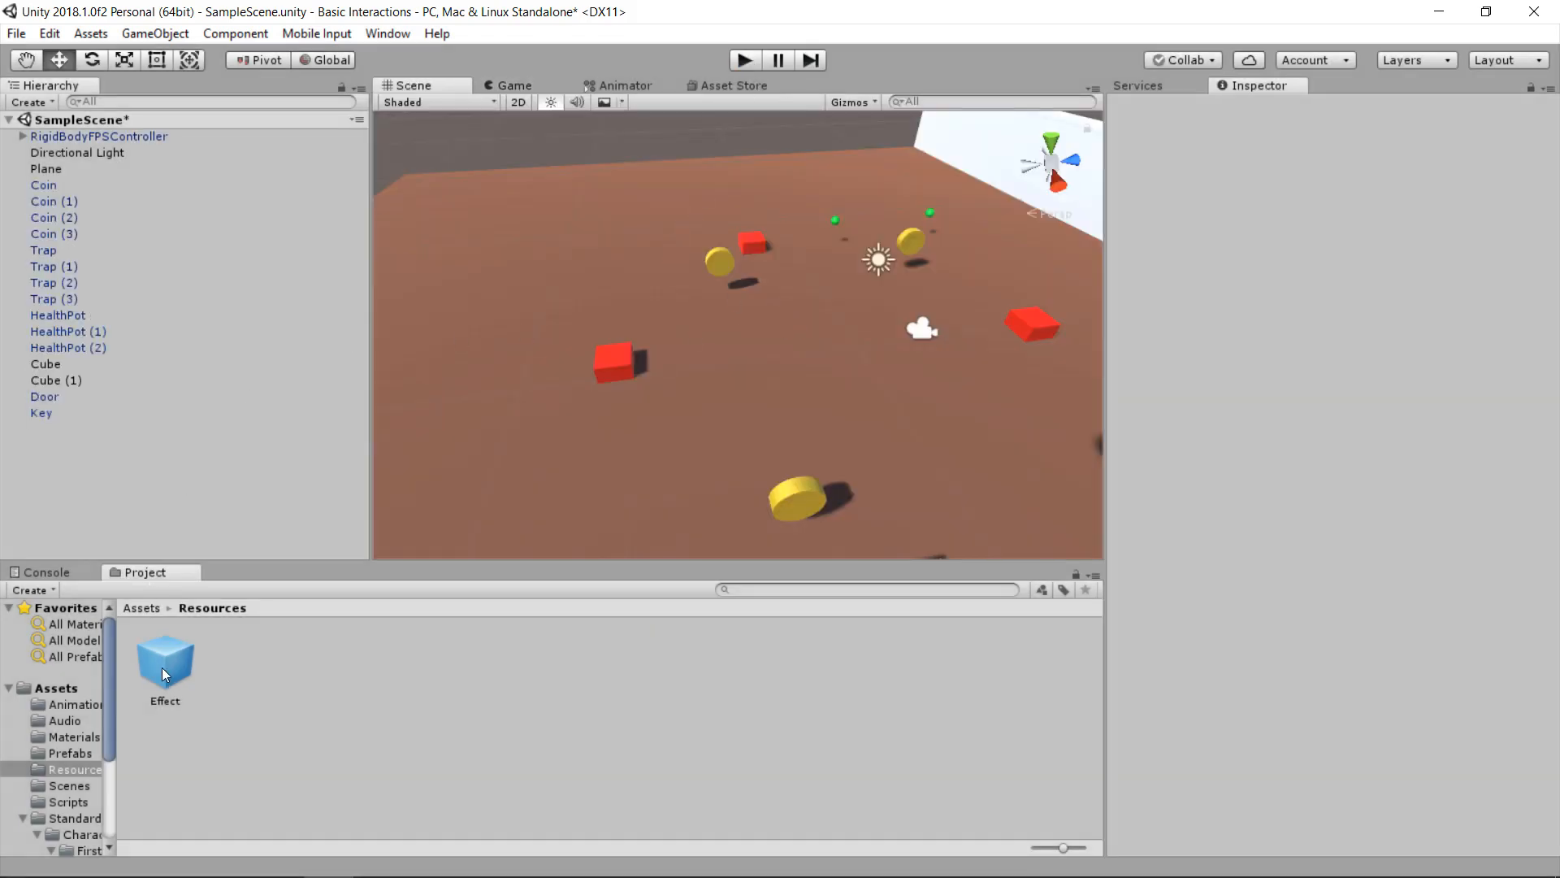
# - Place an instance of the Effect prefab from the Resources folder on open ground in the scene
pyautogui.moveTo(163, 676); pyautogui.dragTo(717, 433)
pyautogui.scroll(5, 697, 440)
pyautogui.moveTo(701, 488); pyautogui.dragTo(711, 335, button='middle')
pyautogui.scroll(4, 710, 335)
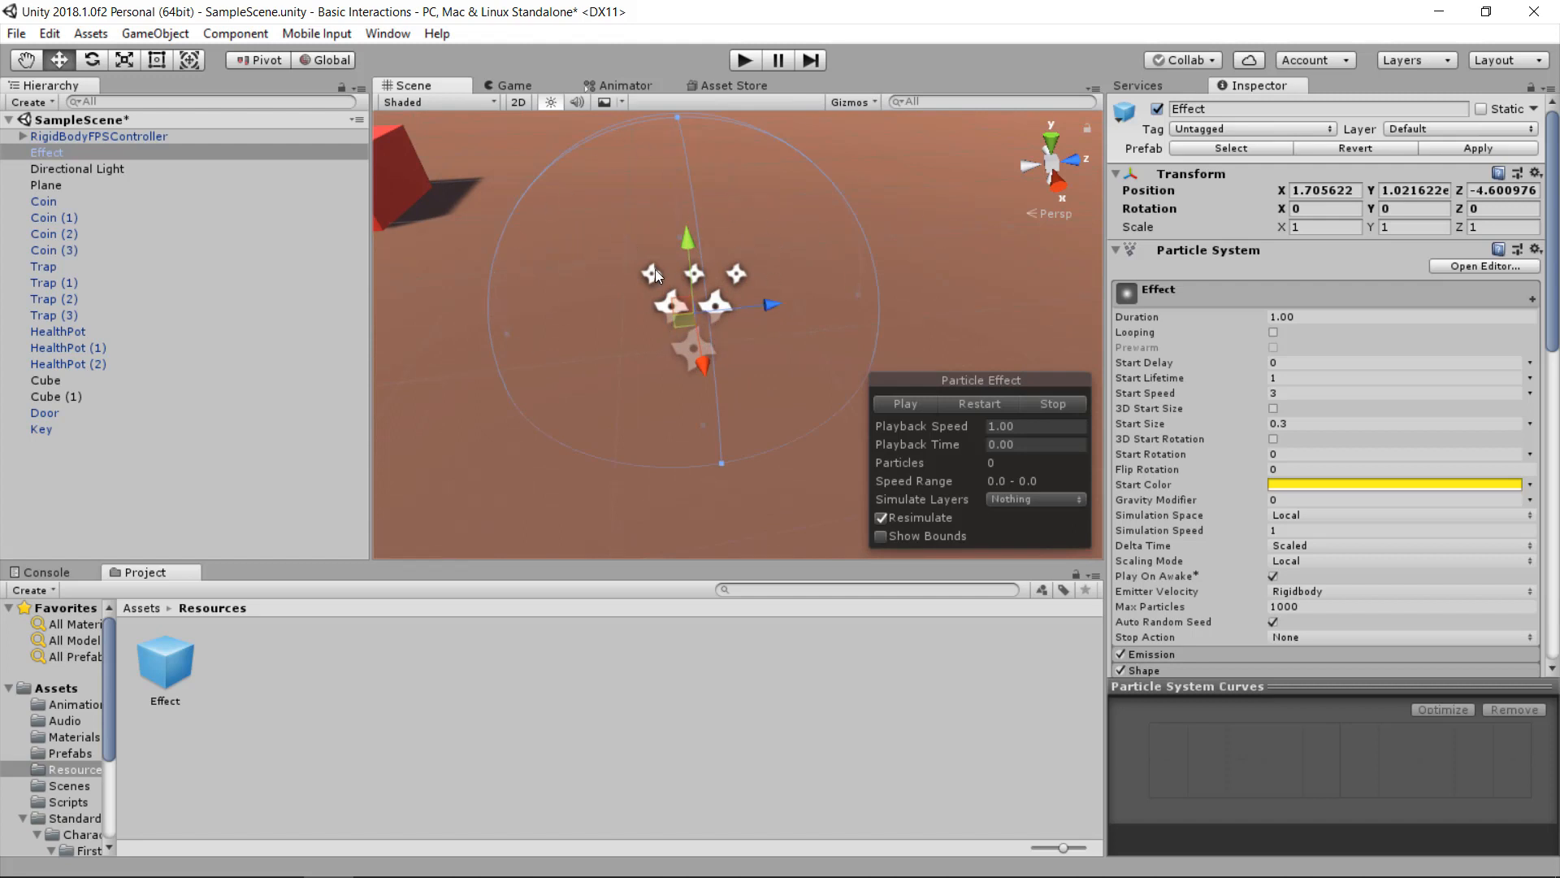
pyautogui.keyDown('alt'); pyautogui.moveTo(655, 269); pyautogui.dragTo(619, 257); pyautogui.keyUp('alt')
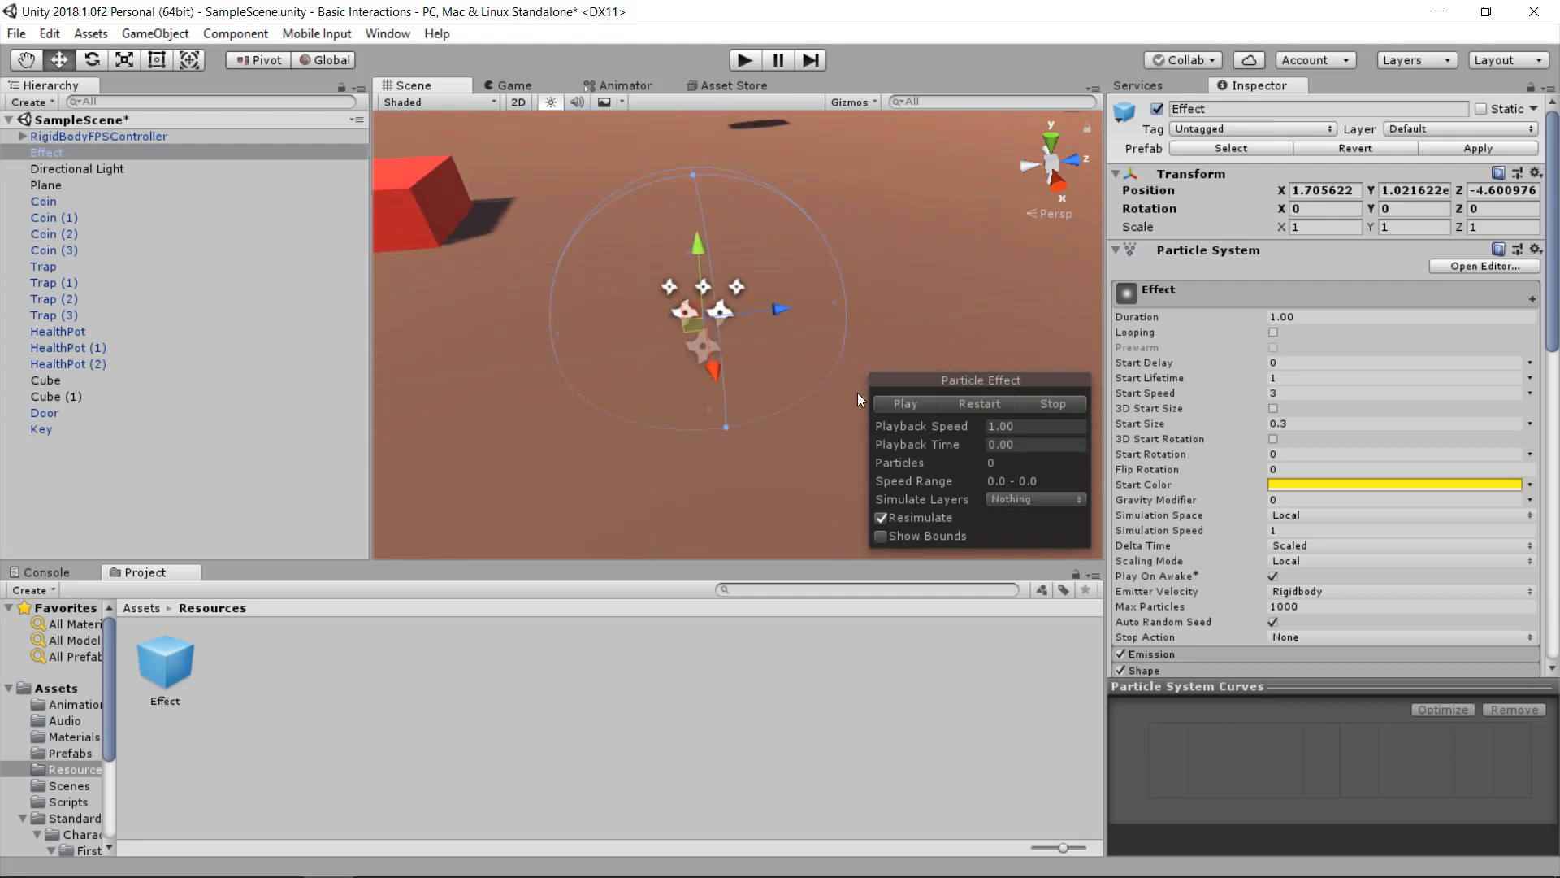
# - Set the Effect's Shape module to Radius 0.01 and Radius Thickness 0, and preview the burst
pyautogui.scroll(-3, 1220, 412)
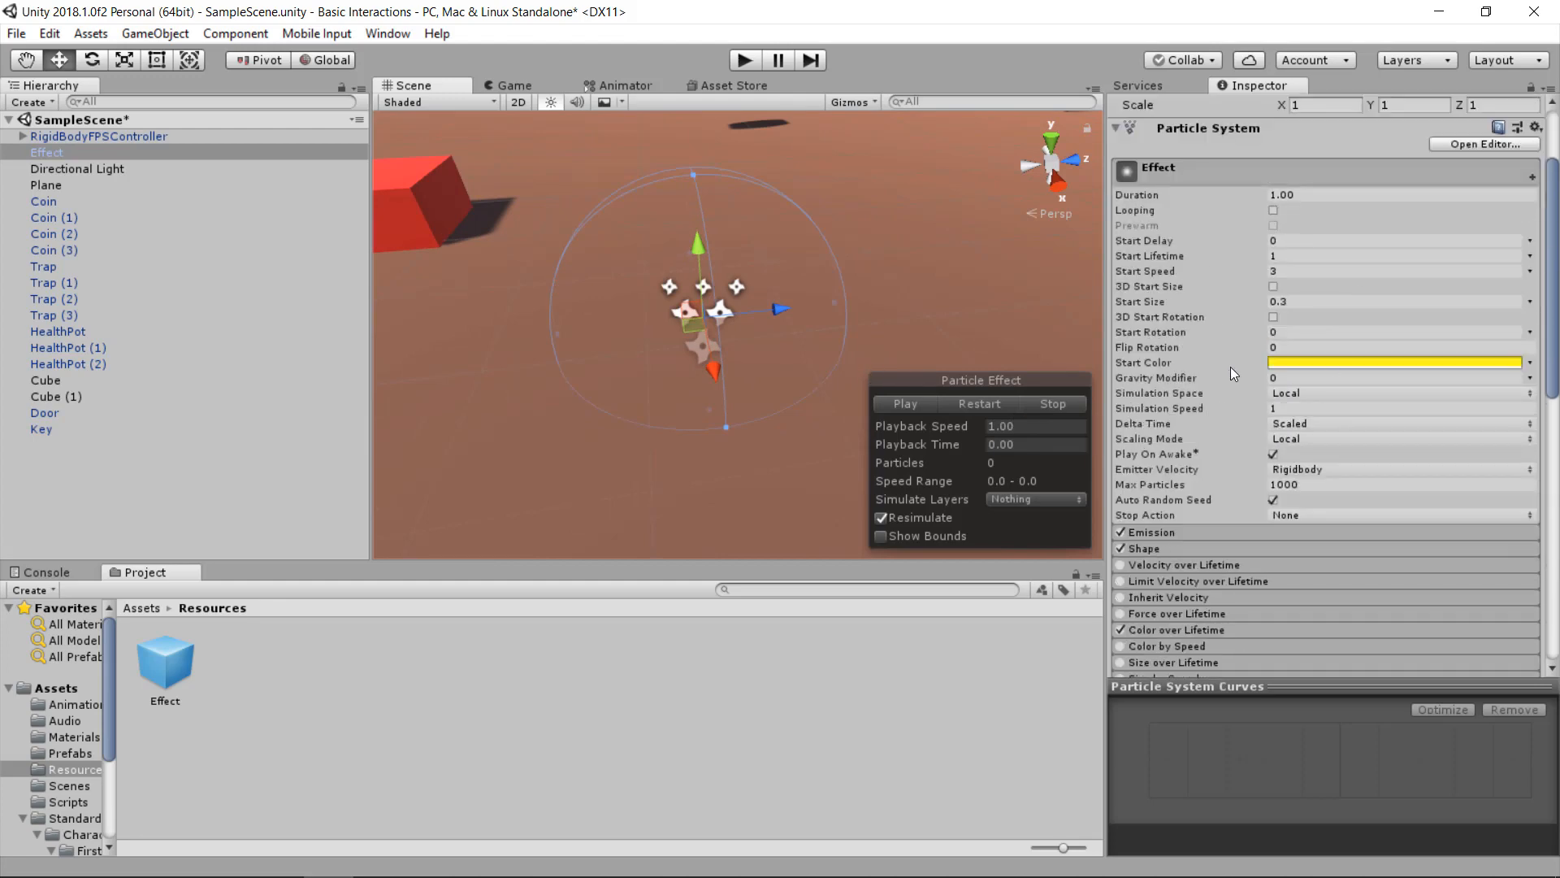
pyautogui.scroll(-1, 1211, 423)
pyautogui.click(1183, 491)
pyautogui.scroll(-3, 1210, 479)
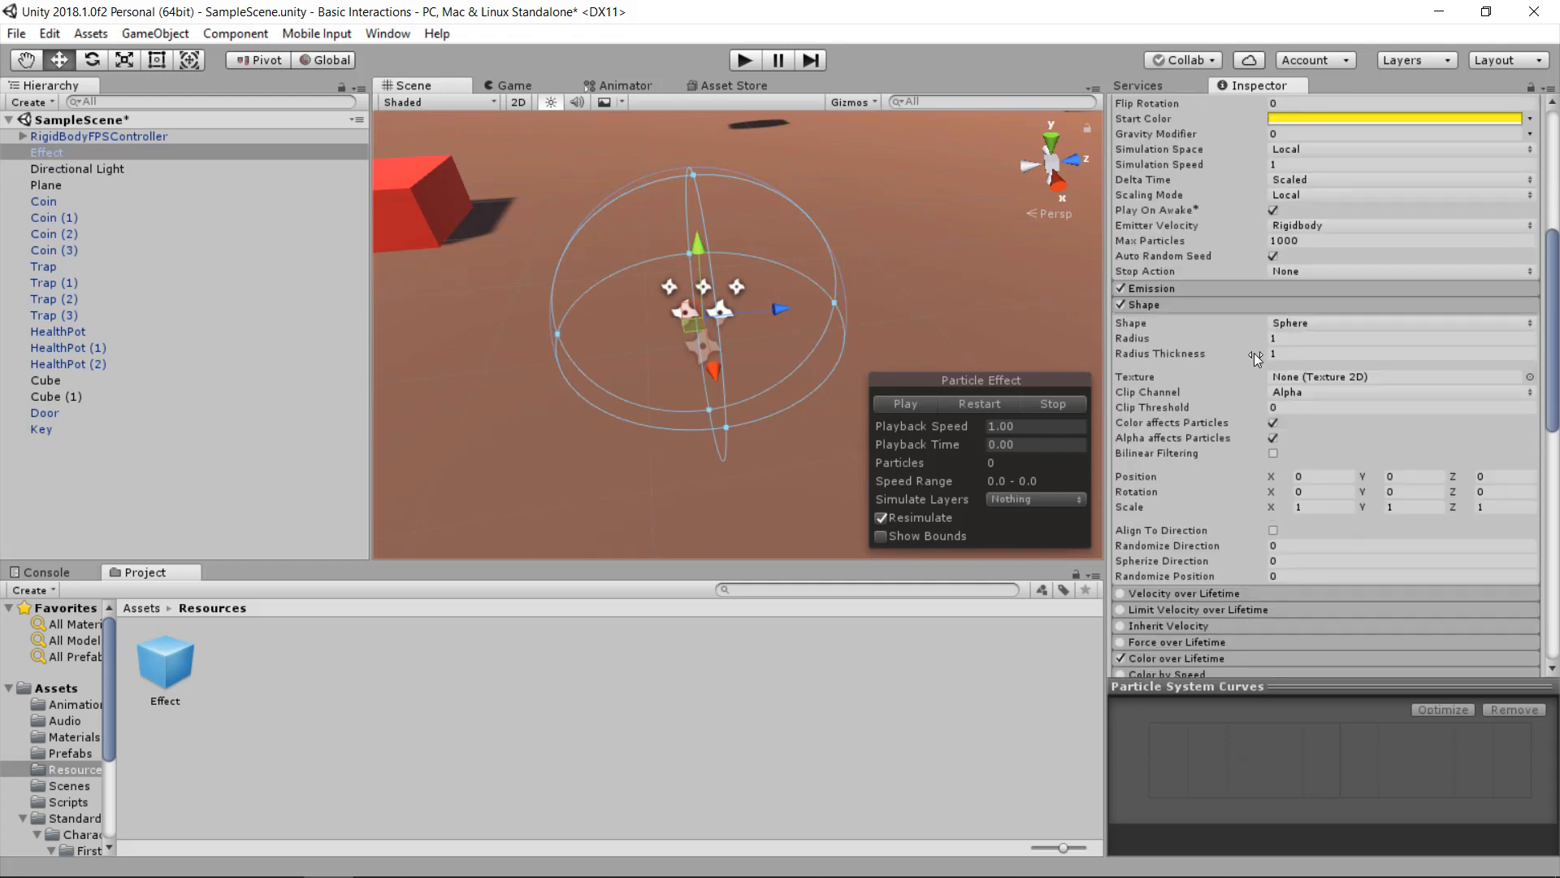
pyautogui.moveTo(1246, 354); pyautogui.dragTo(1188, 340)
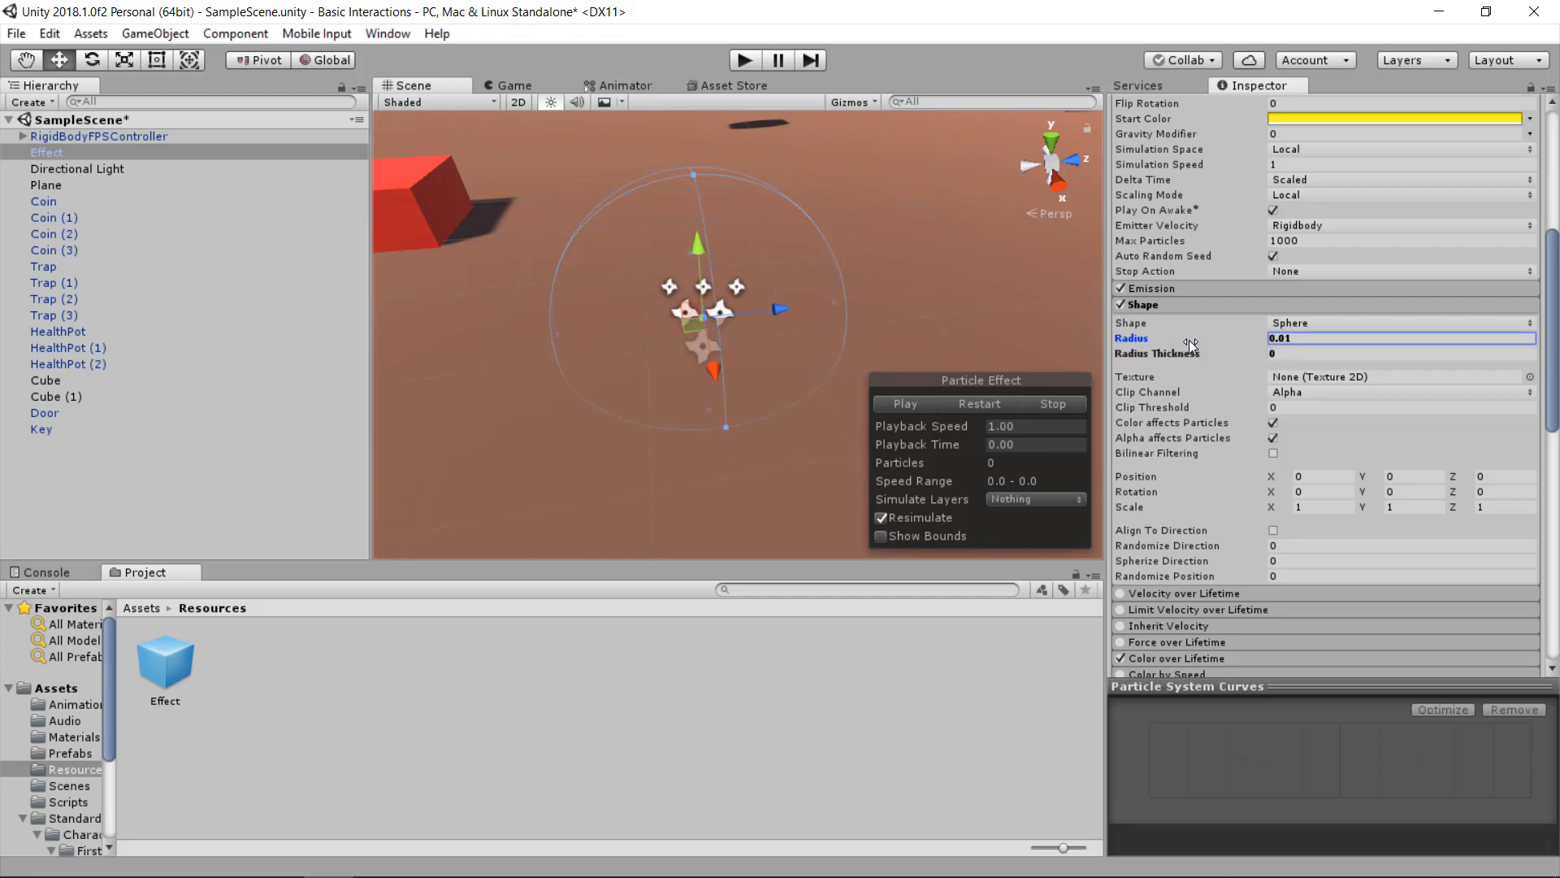
pyautogui.click(914, 398)
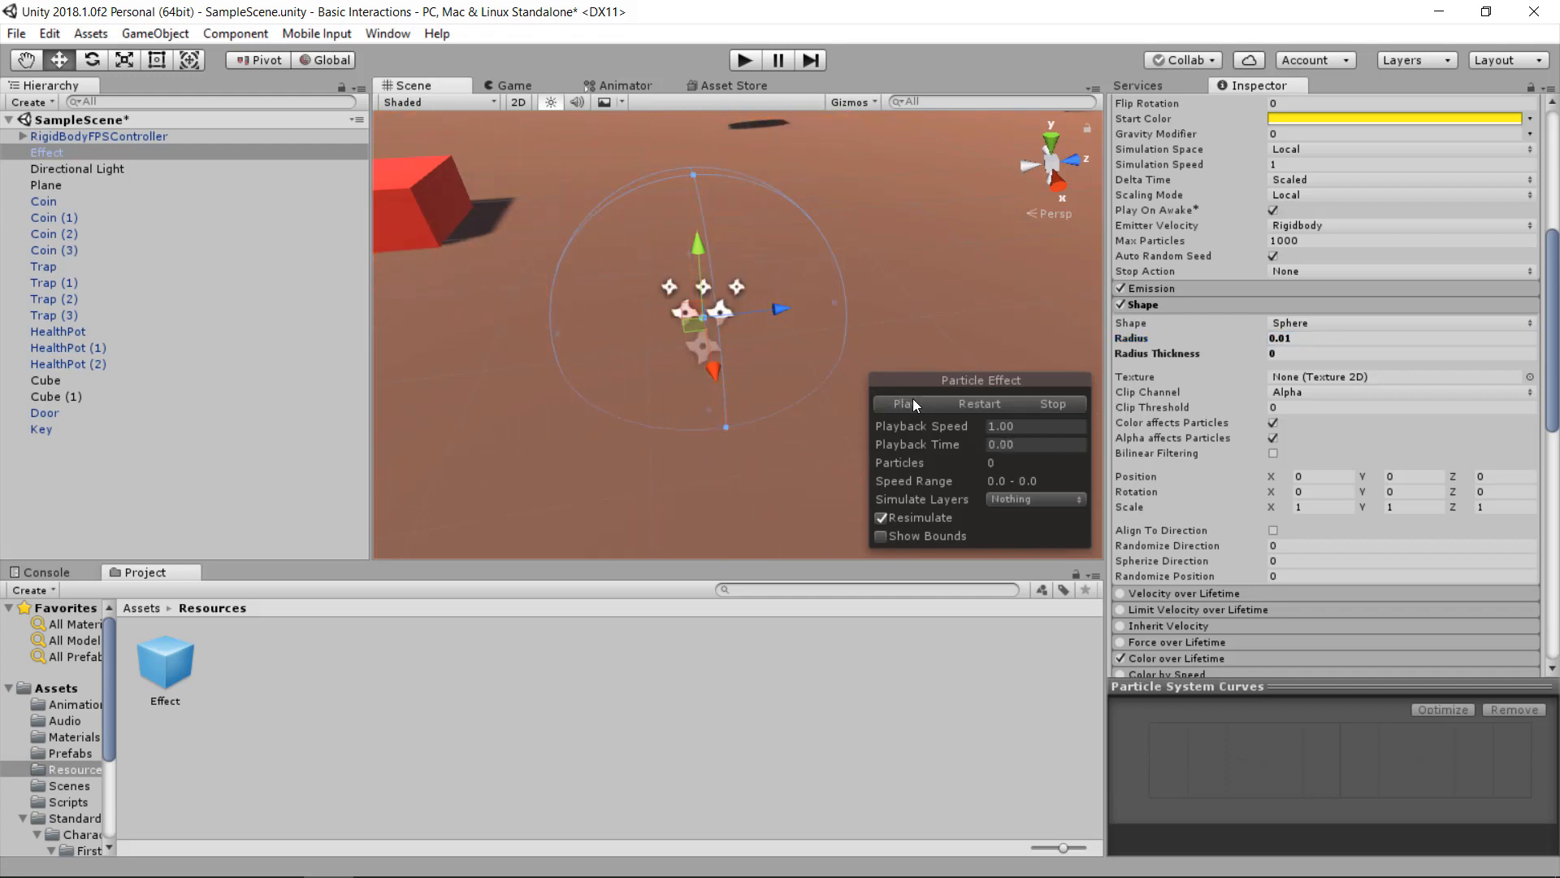
pyautogui.click(910, 400)
pyautogui.scroll(5, 1247, 351)
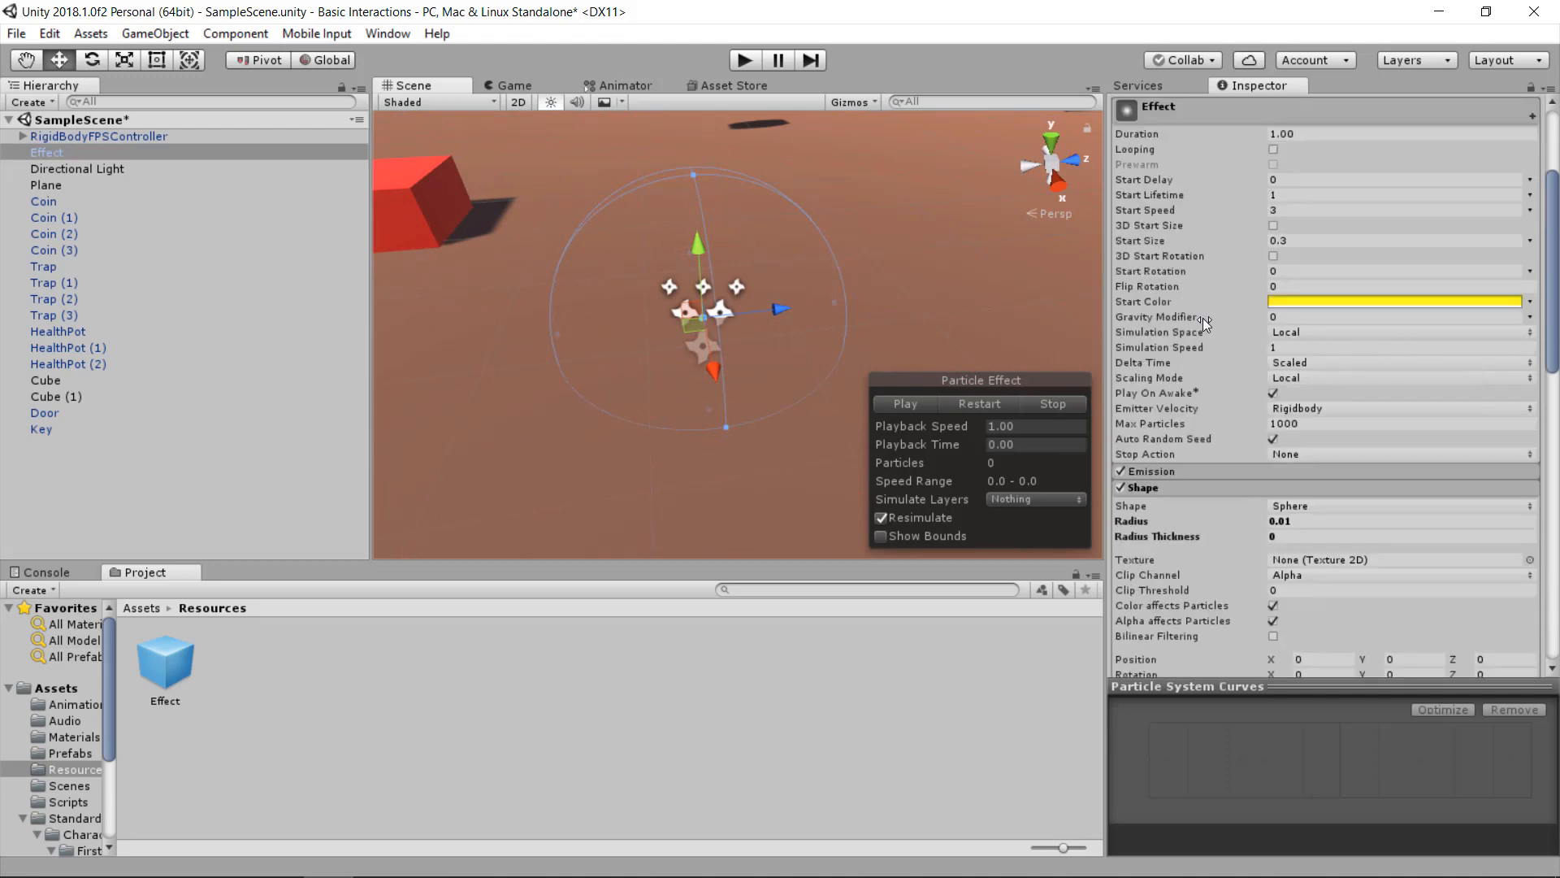
pyautogui.scroll(2, 1277, 316)
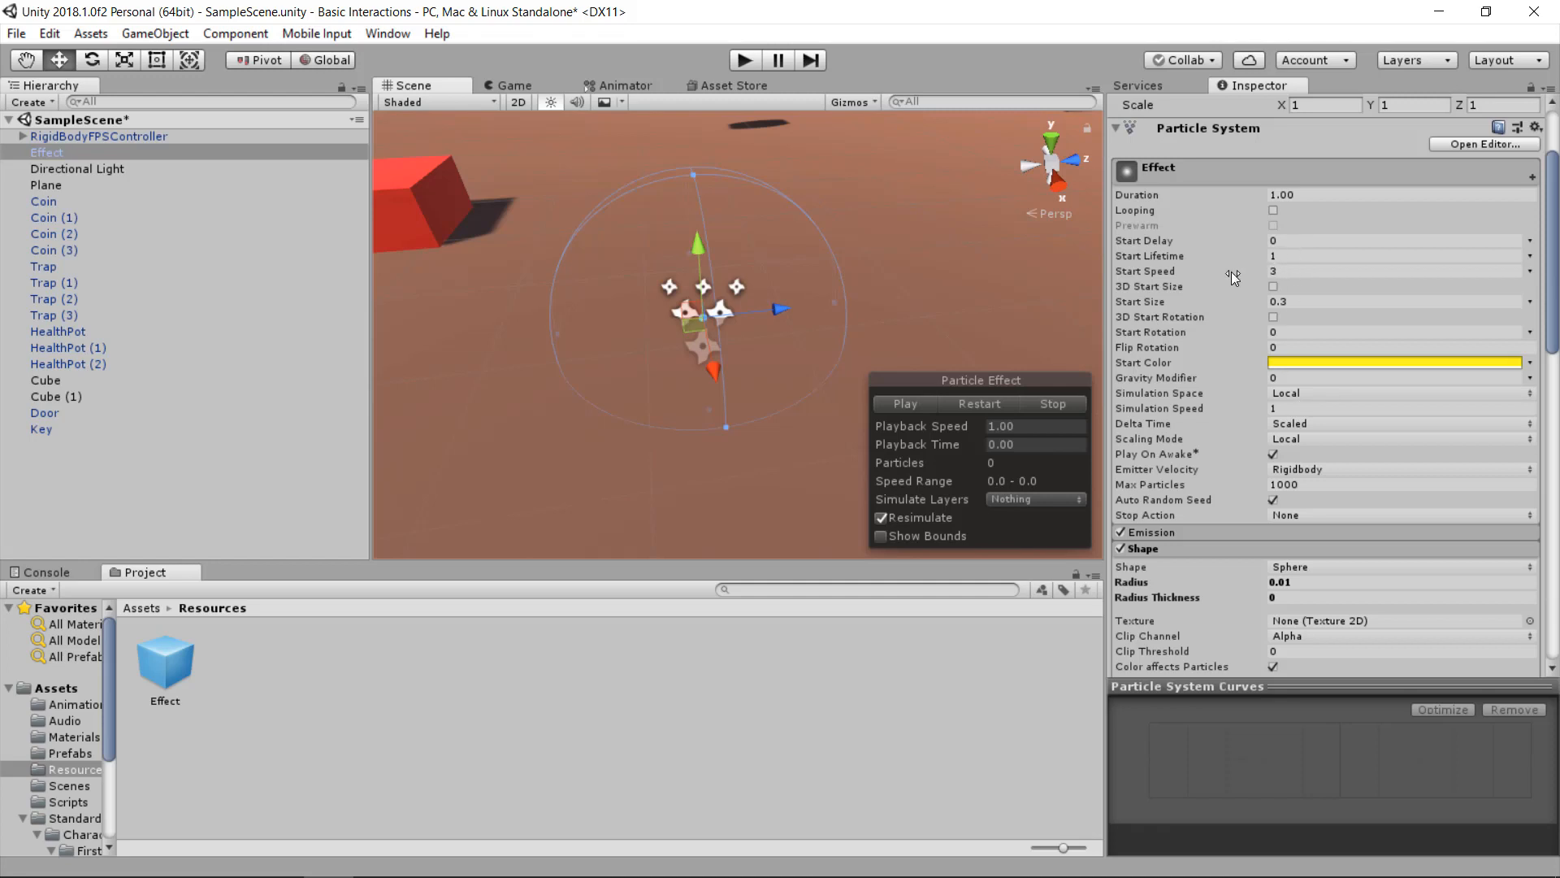
pyautogui.click(922, 405)
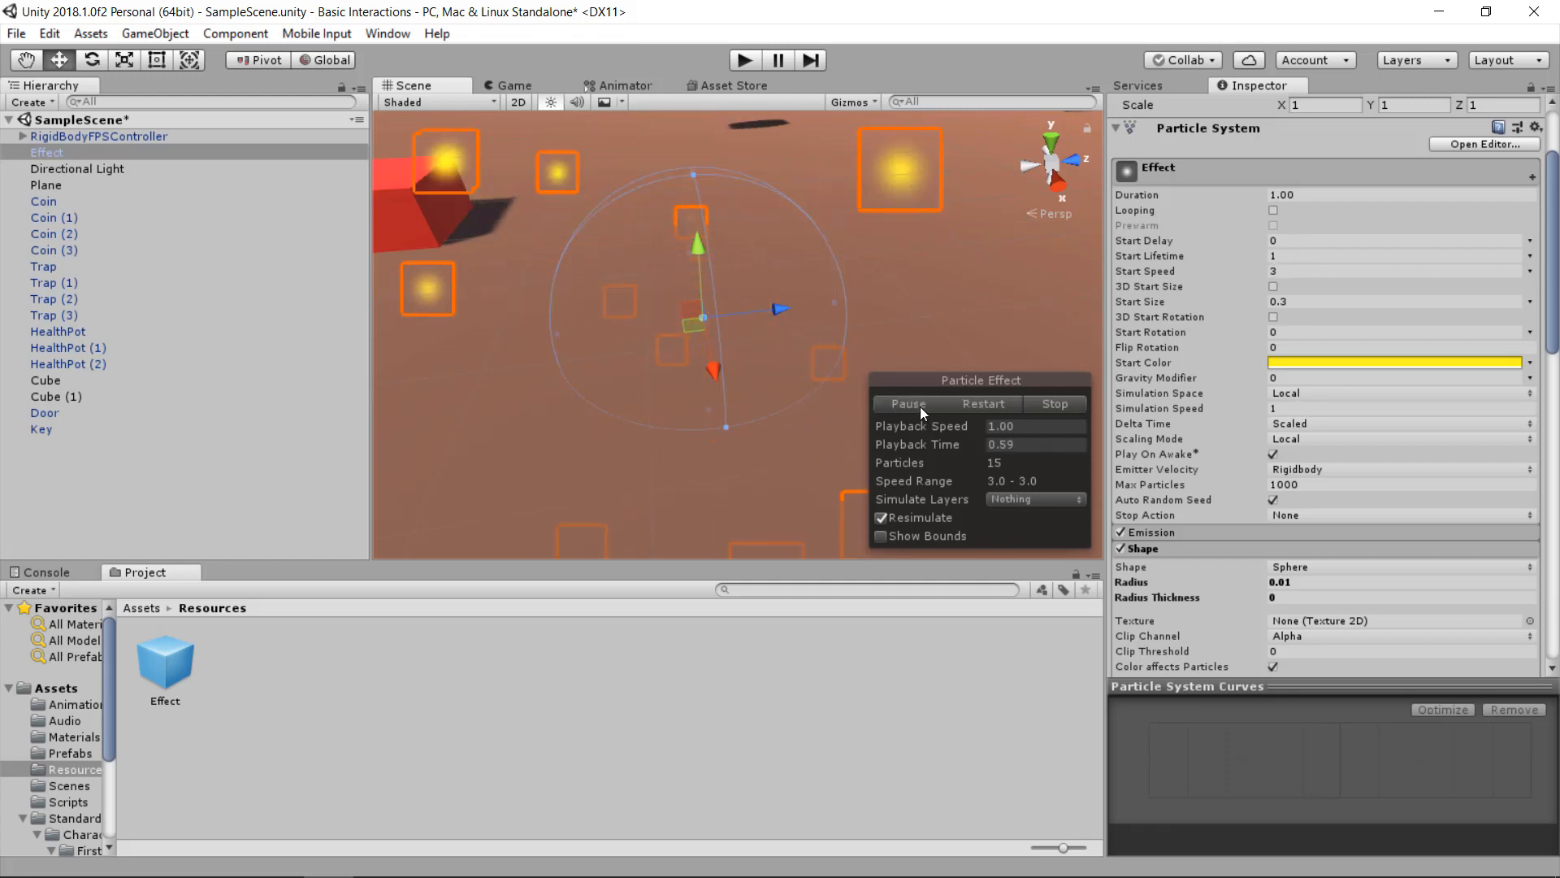
# - Try Gravity Modifier values of 1 and 0.25 on the Effect, previewing the particles with each
pyautogui.click(1285, 377)
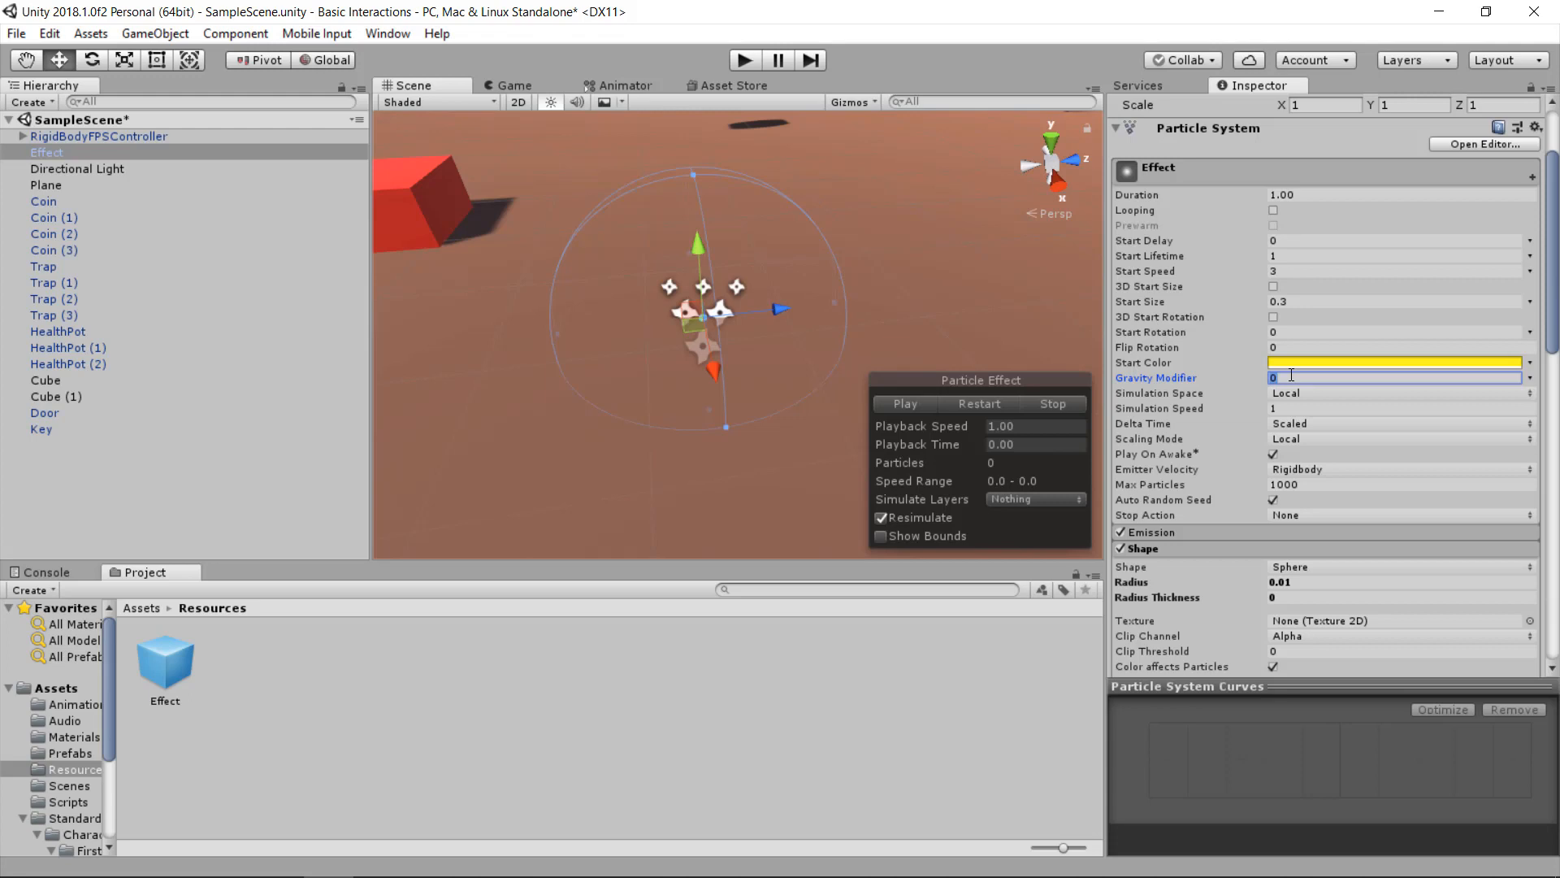
pyautogui.write('1')
pyautogui.click(880, 397)
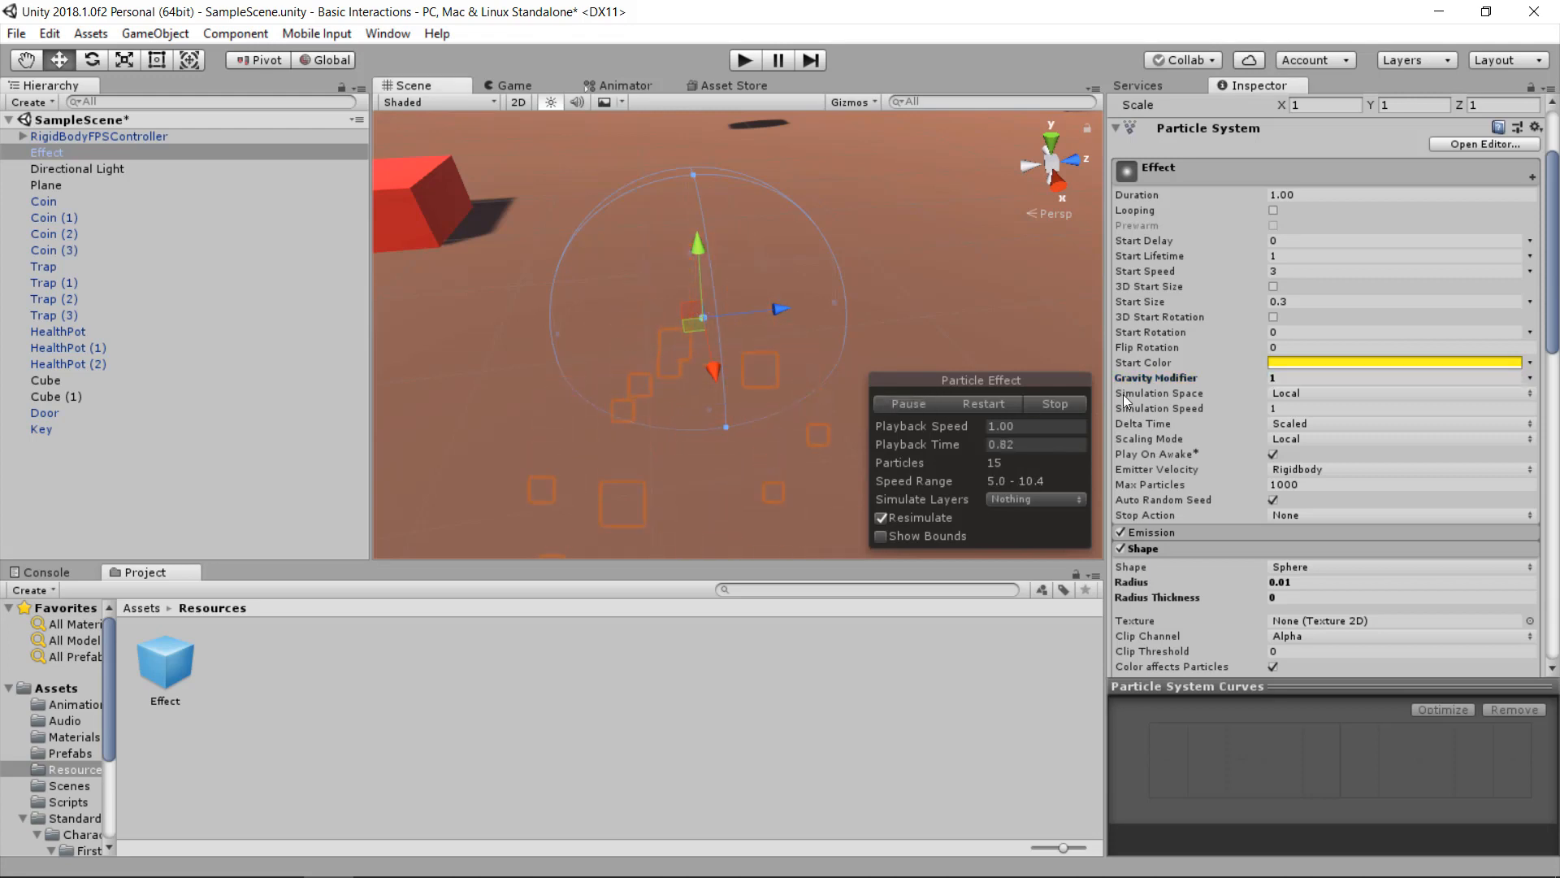
pyautogui.click(1272, 378)
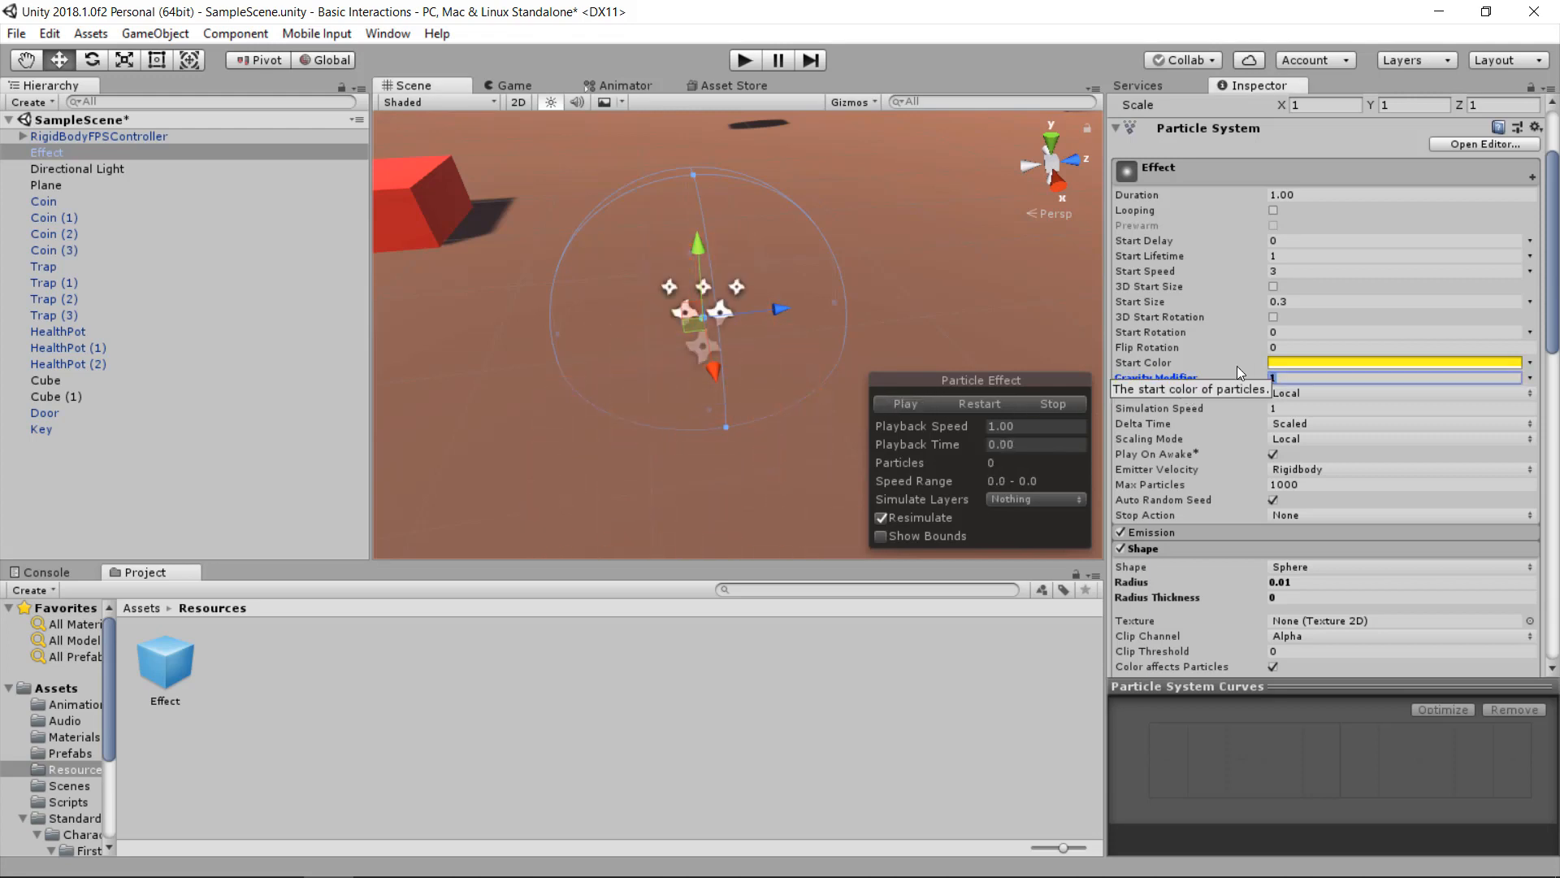
pyautogui.write('0.25')
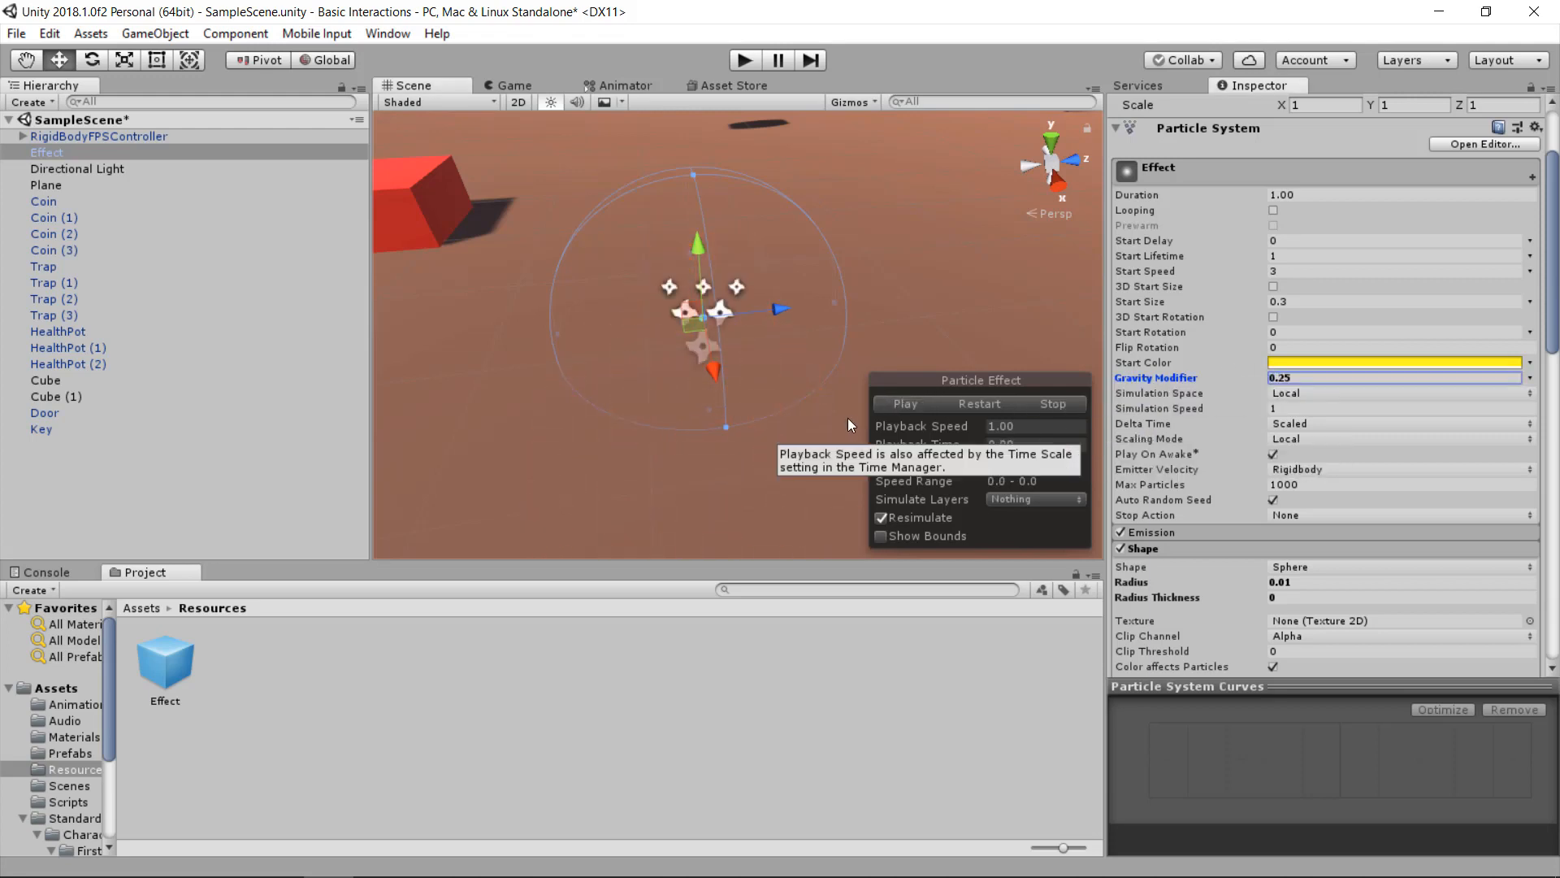
pyautogui.click(906, 405)
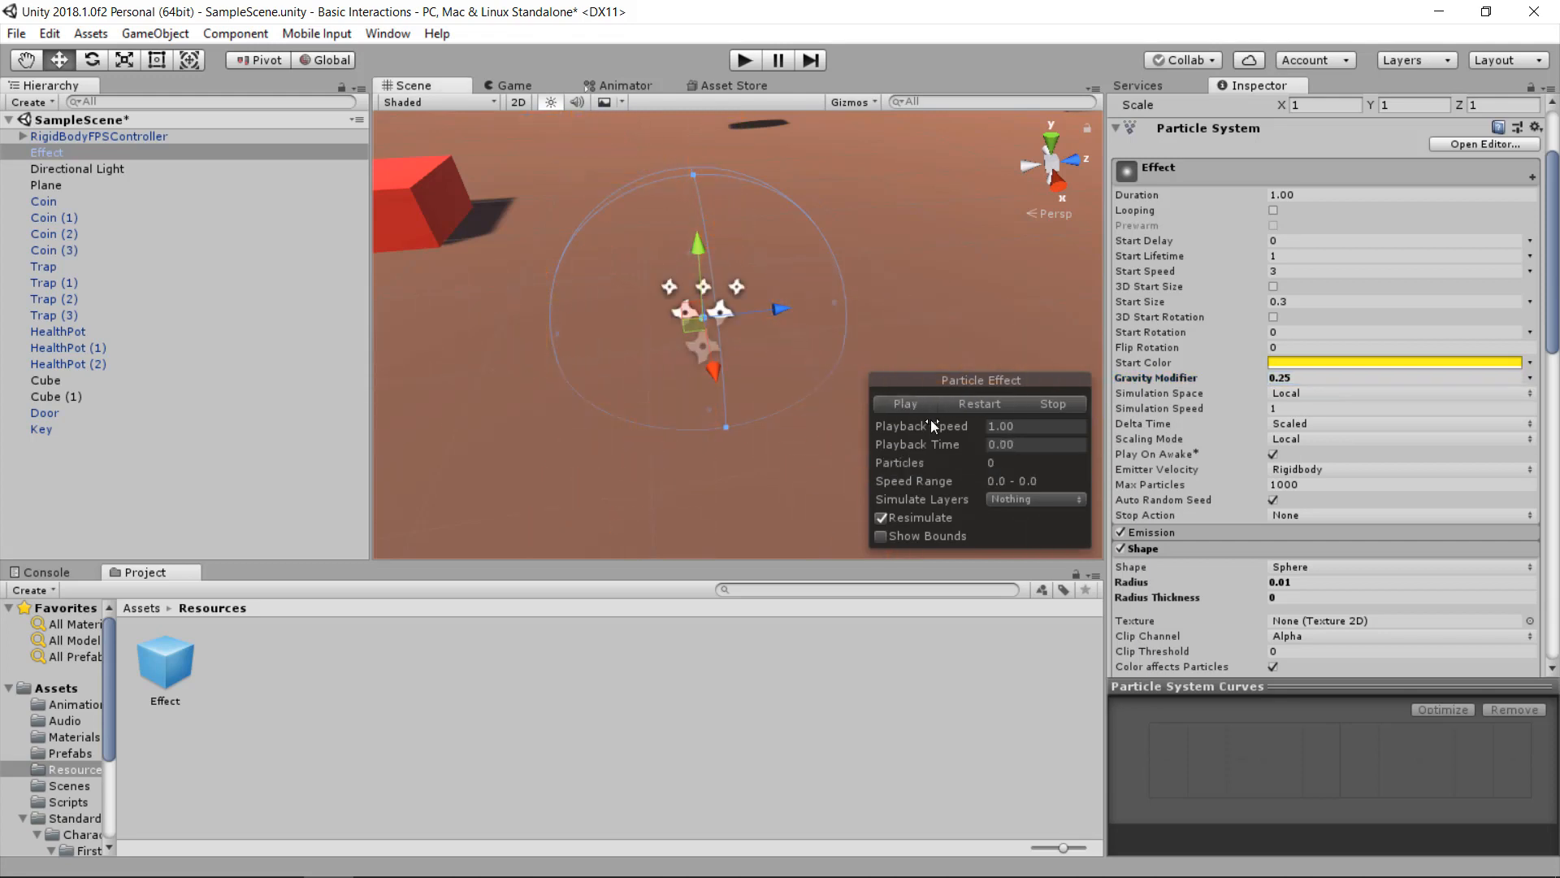
# - Set the Effect's Gravity Modifier to 0.5, raise the object higher above the ground and preview the burst
pyautogui.click(1317, 378)
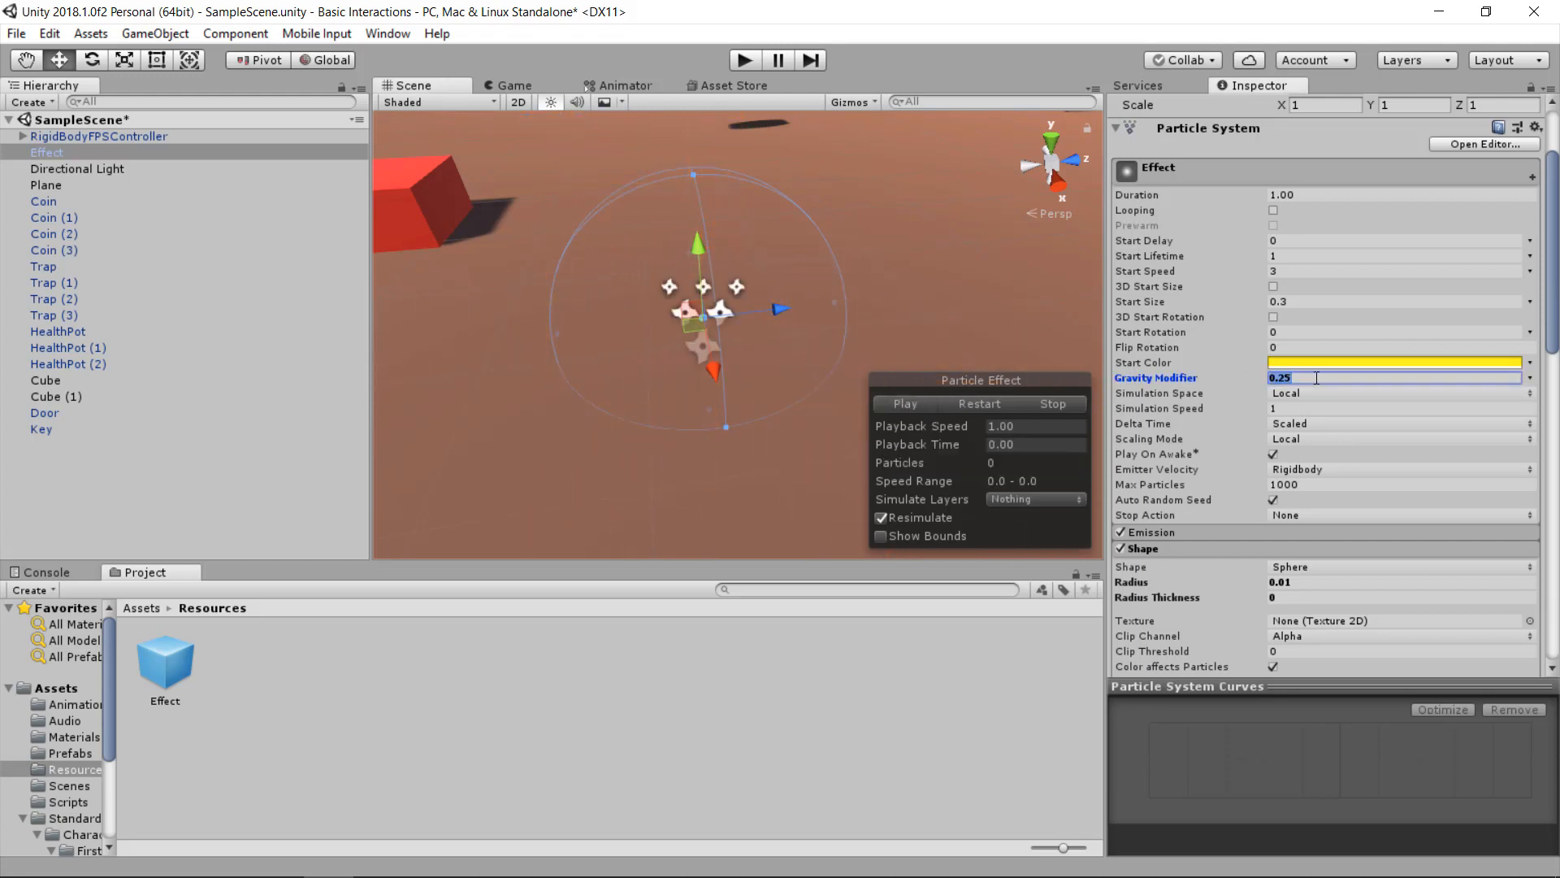
pyautogui.write('0.5')
pyautogui.click(901, 401)
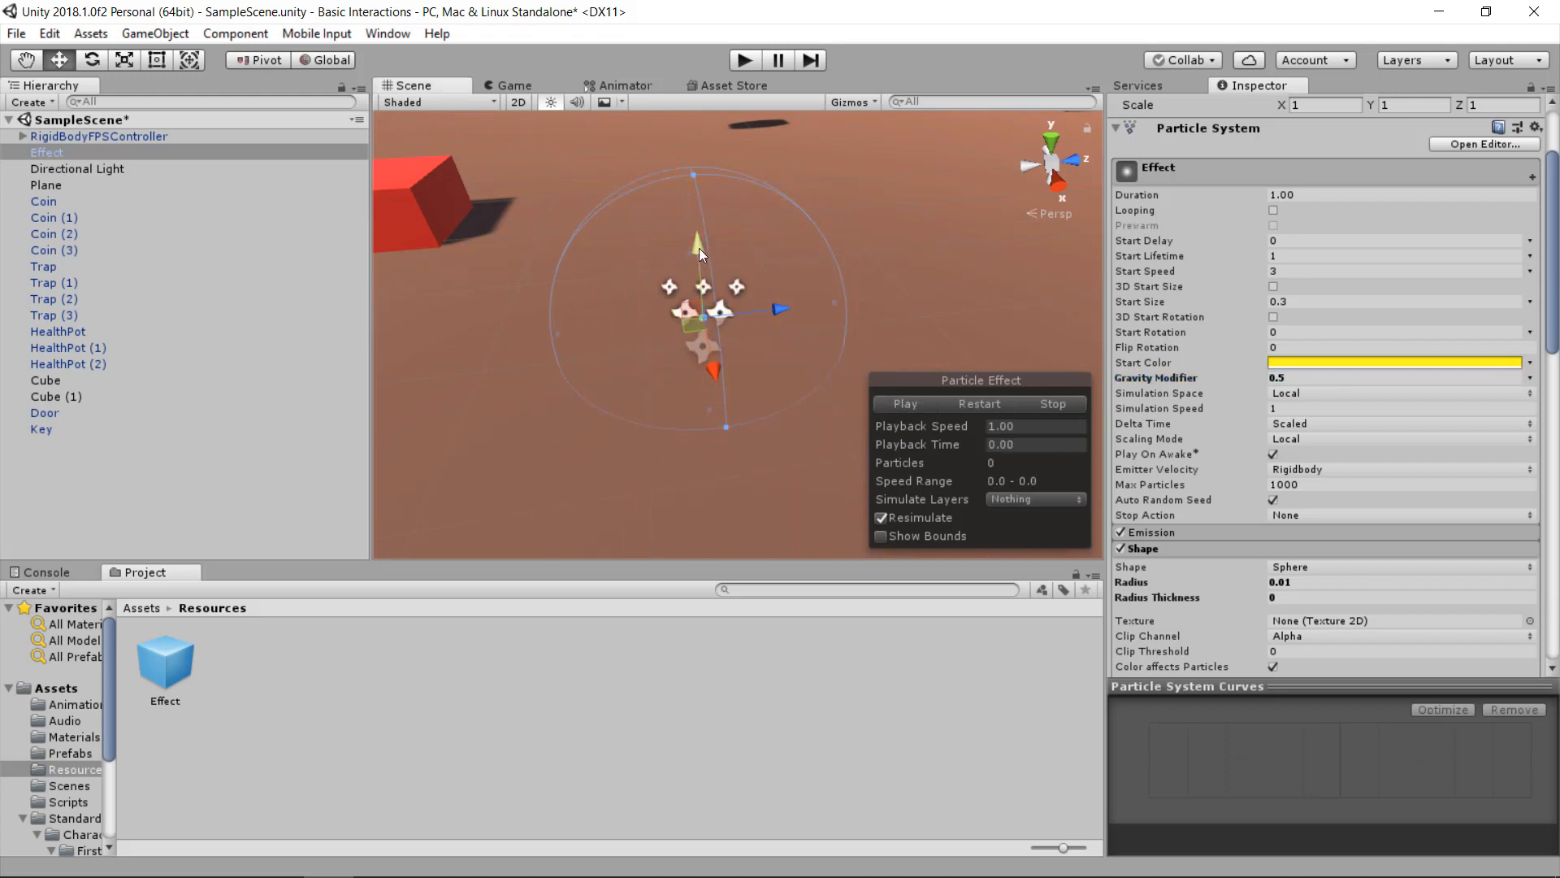
pyautogui.moveTo(699, 247); pyautogui.dragTo(693, 167)
pyautogui.click(889, 403)
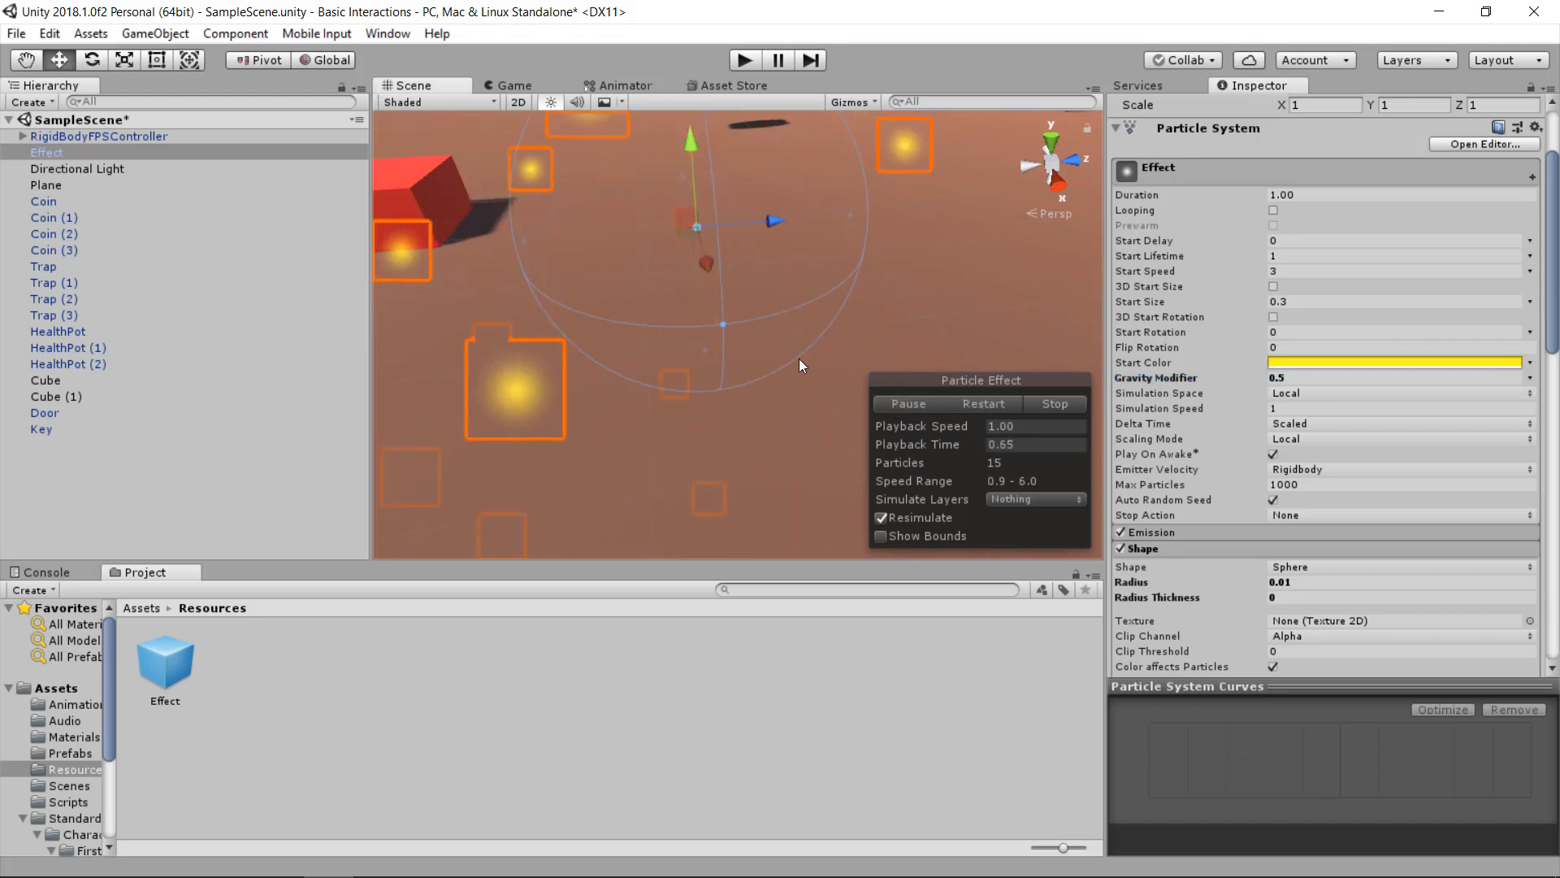
# - Set the Effect's Start Speed to 5 and preview the burst
pyautogui.scroll(-2, 776, 356)
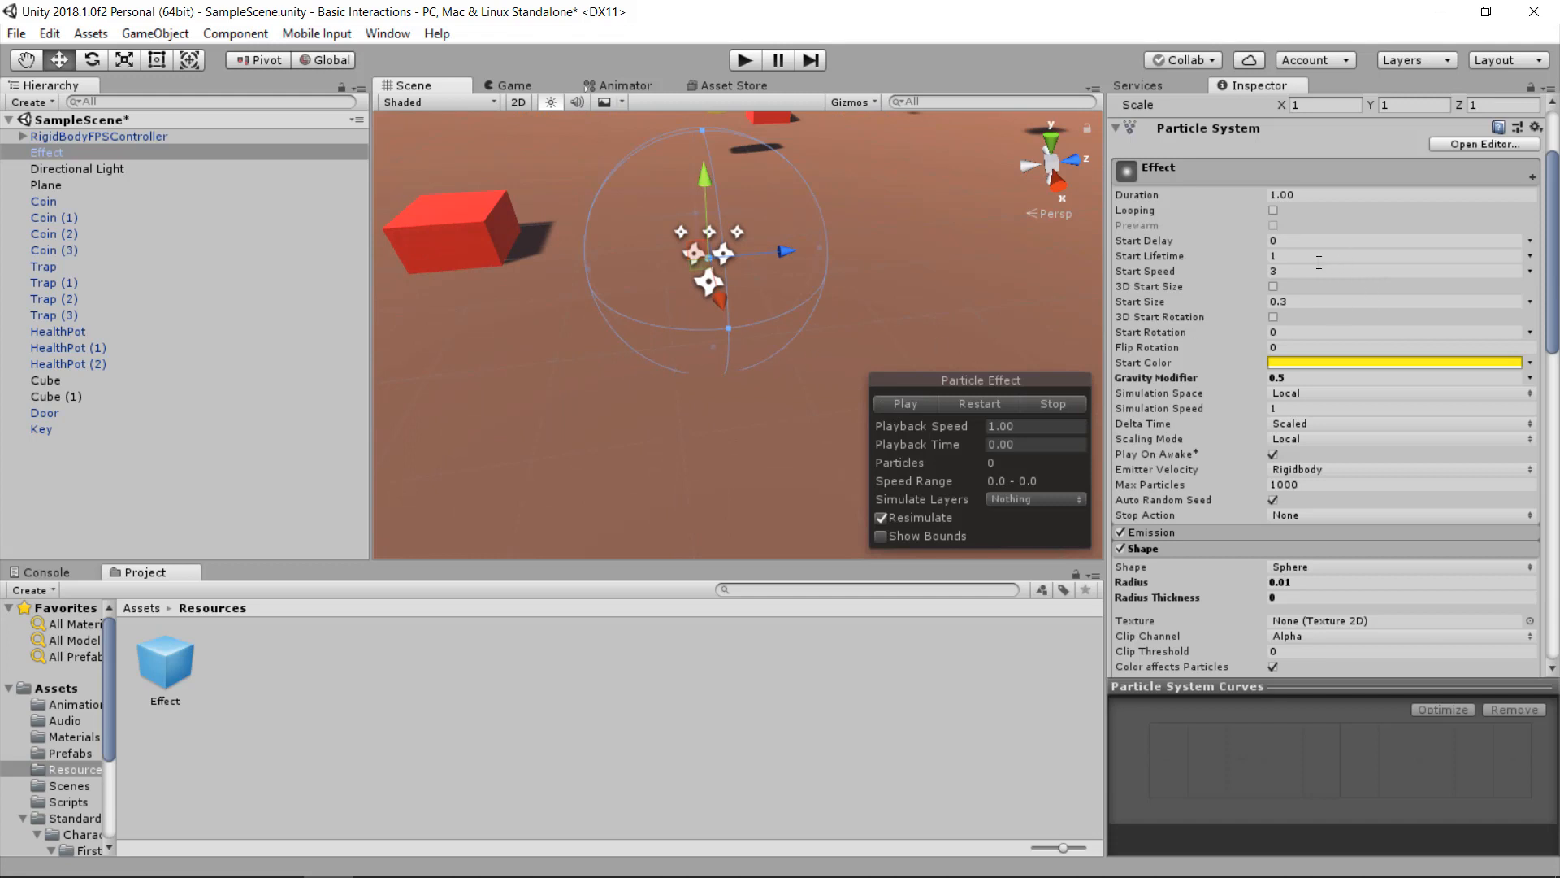
pyautogui.click(1286, 266)
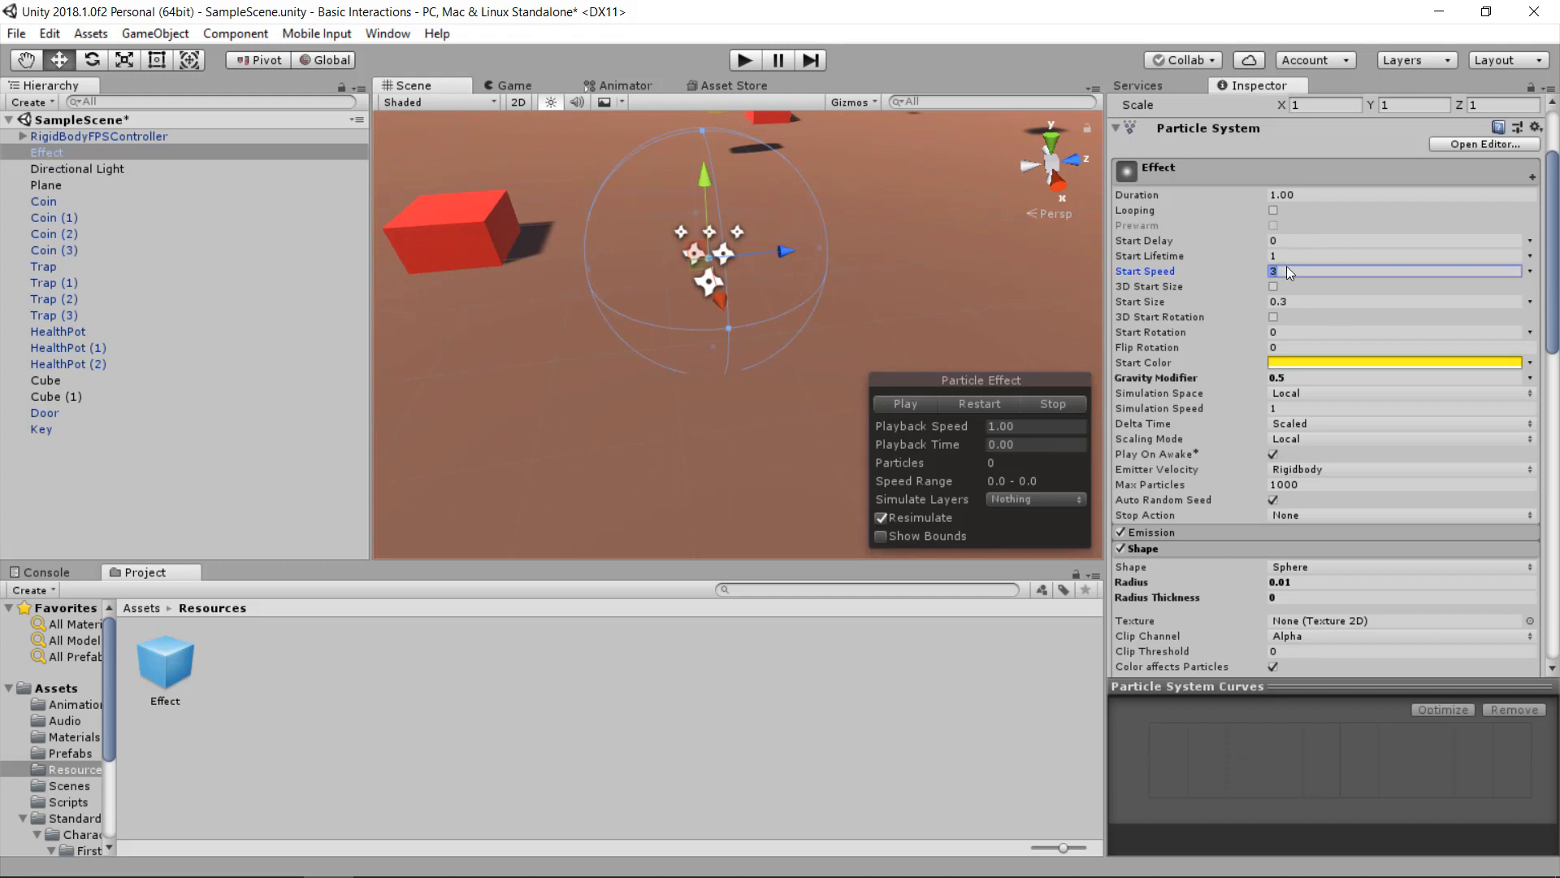
pyautogui.write('5')
pyautogui.click(892, 404)
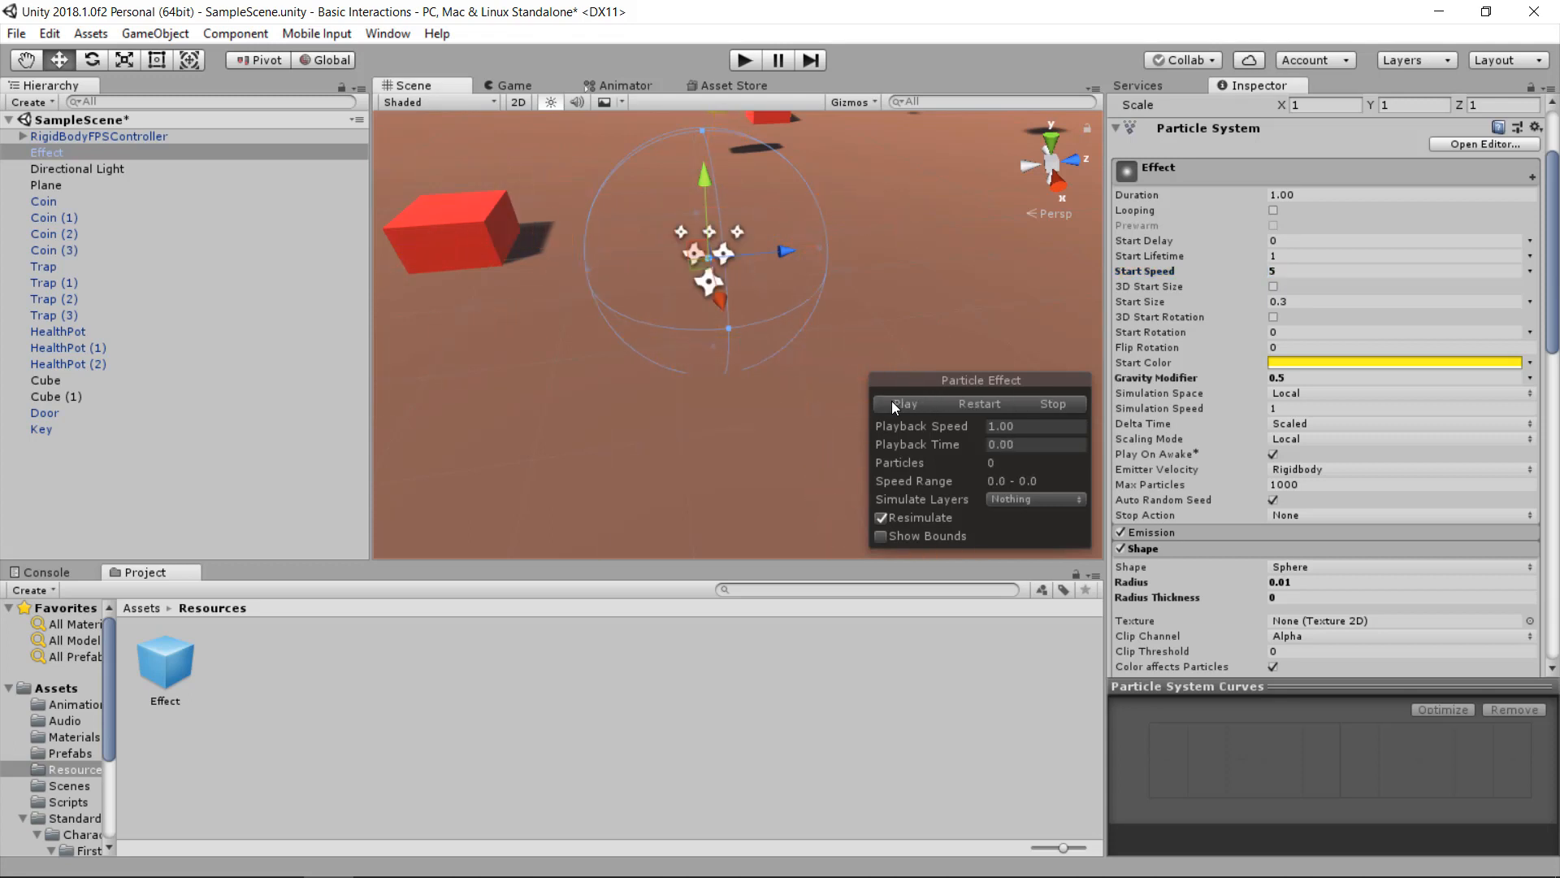
# - Try a Gravity Modifier of 1 on the Effect, set it to 0.75, and preview the burst with each value
pyautogui.click(1306, 379)
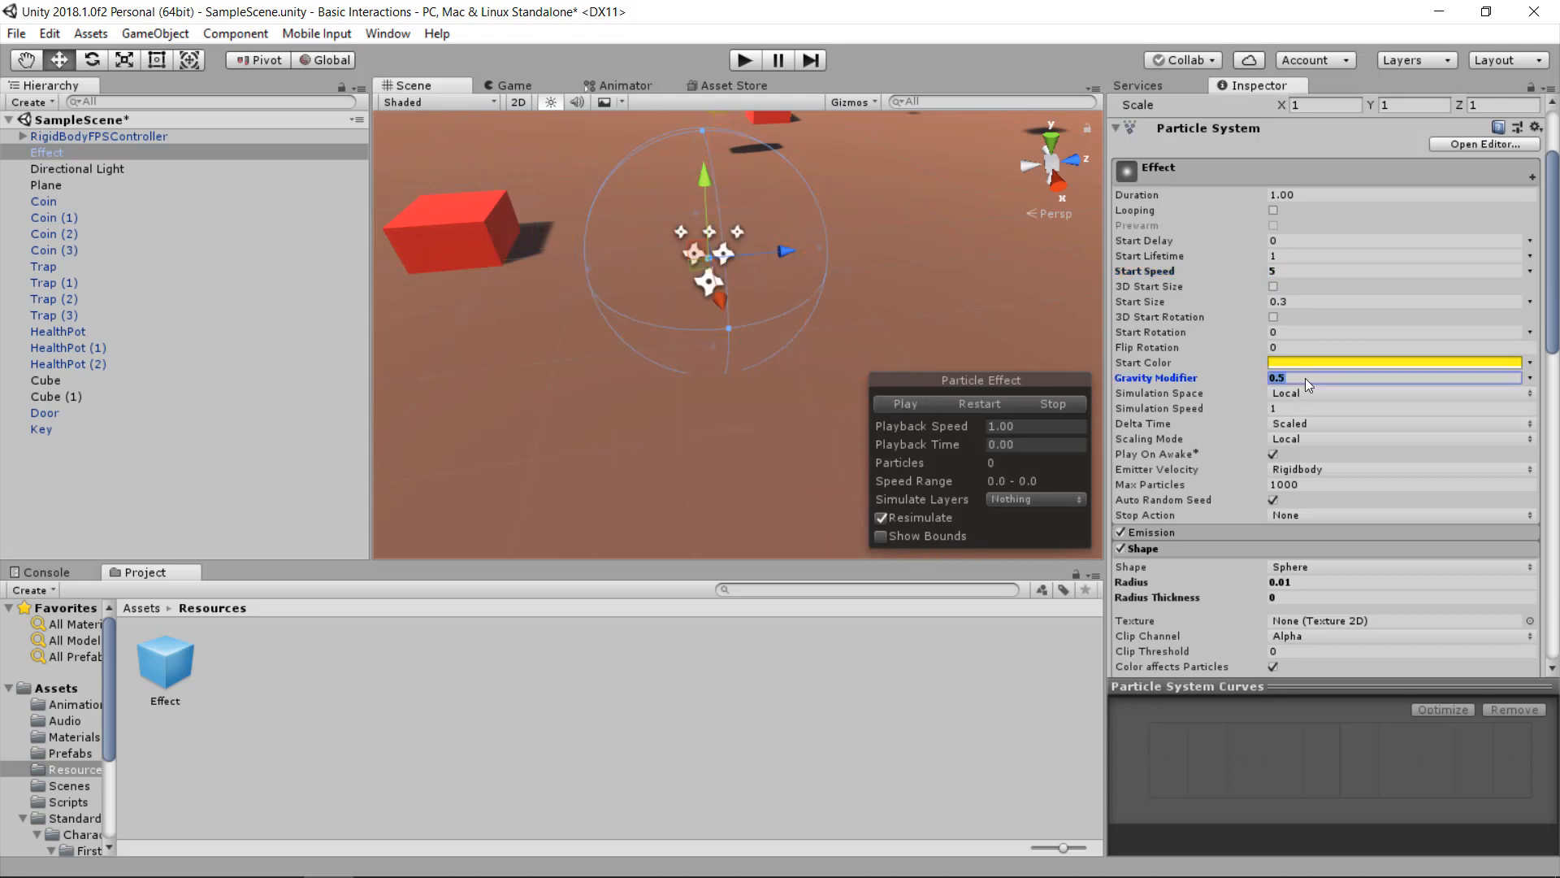
pyautogui.click(914, 402)
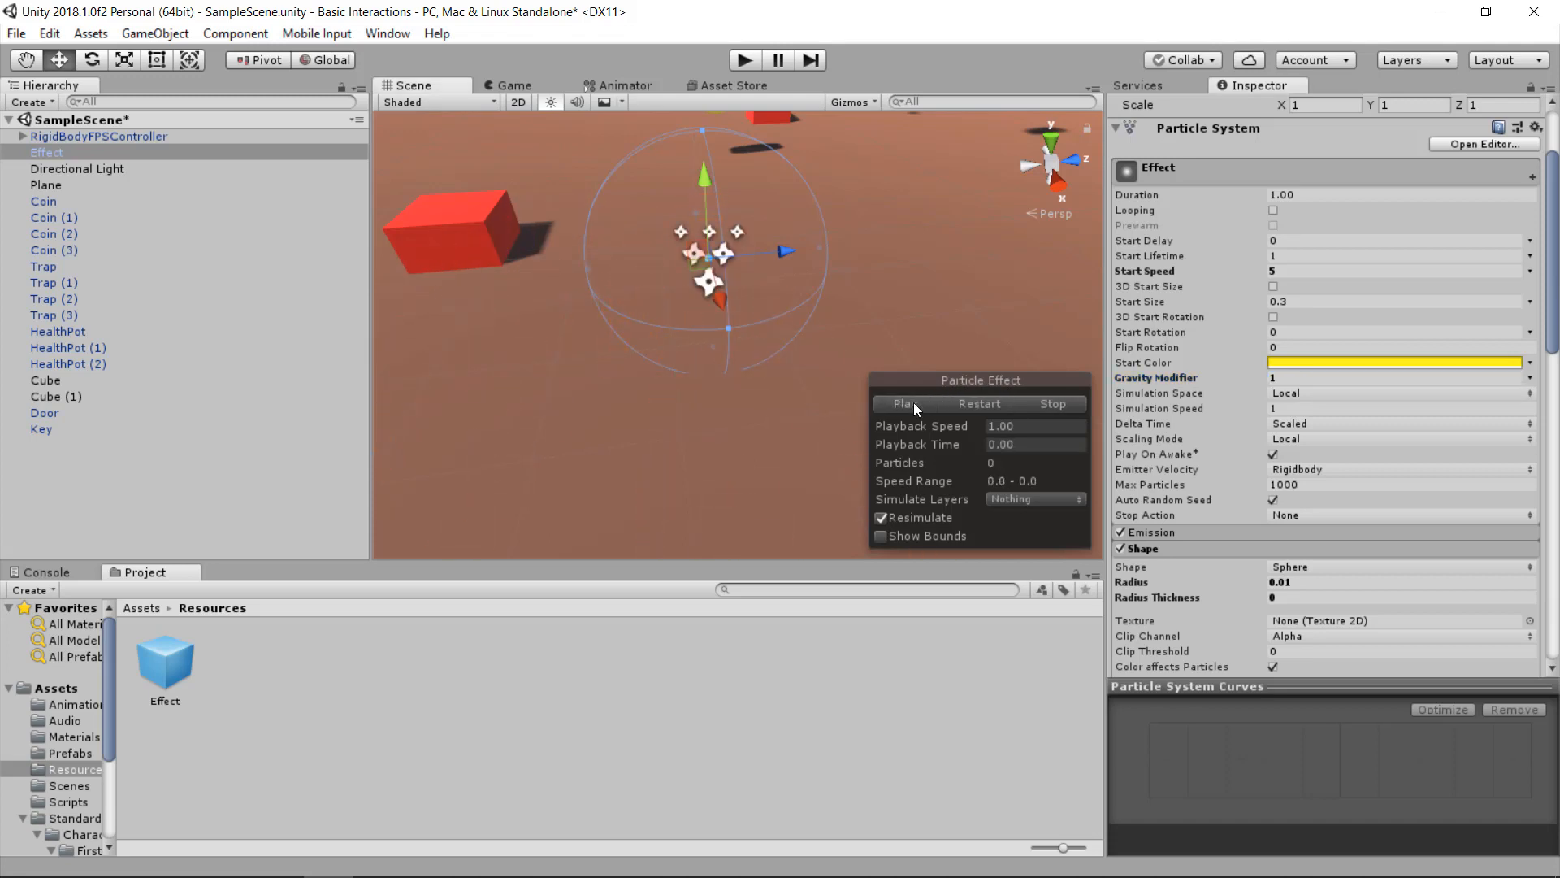
pyautogui.click(1280, 375)
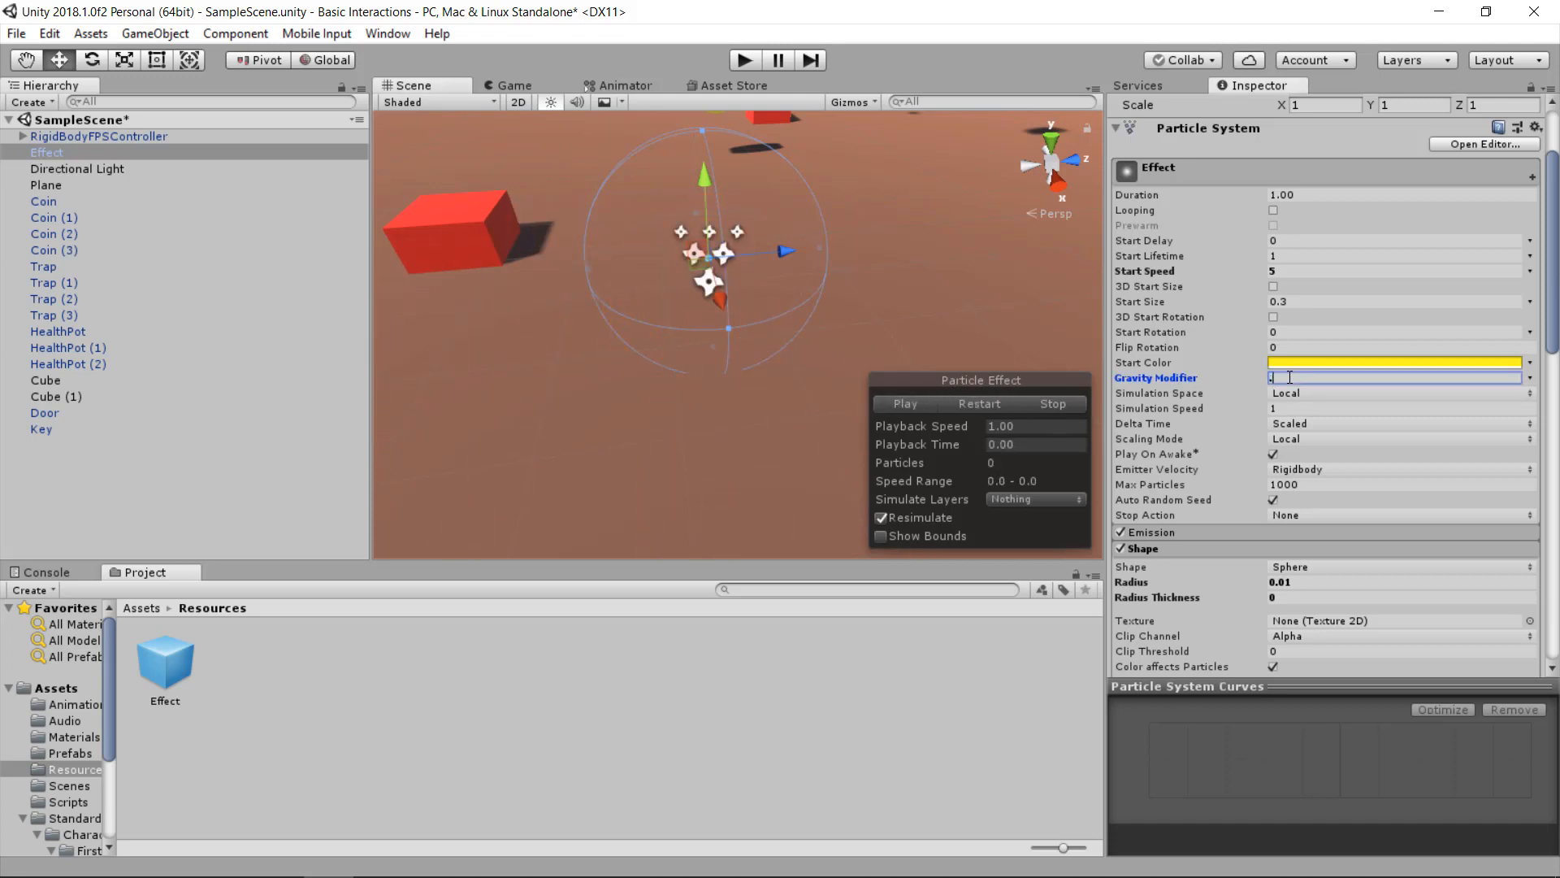
pyautogui.write('0.75')
pyautogui.click(891, 404)
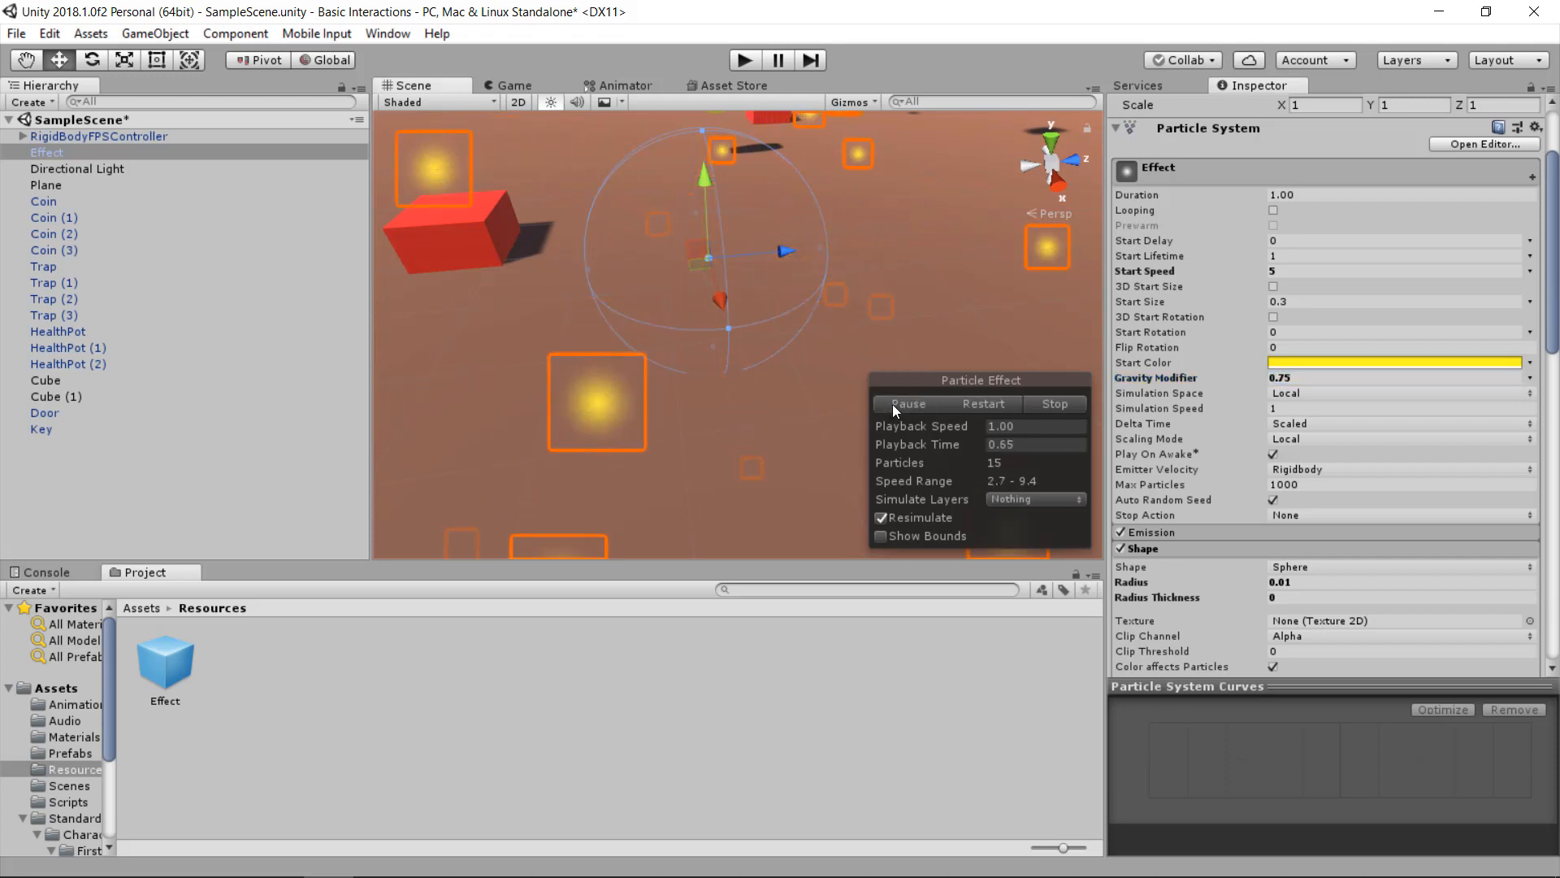
pyautogui.click(893, 403)
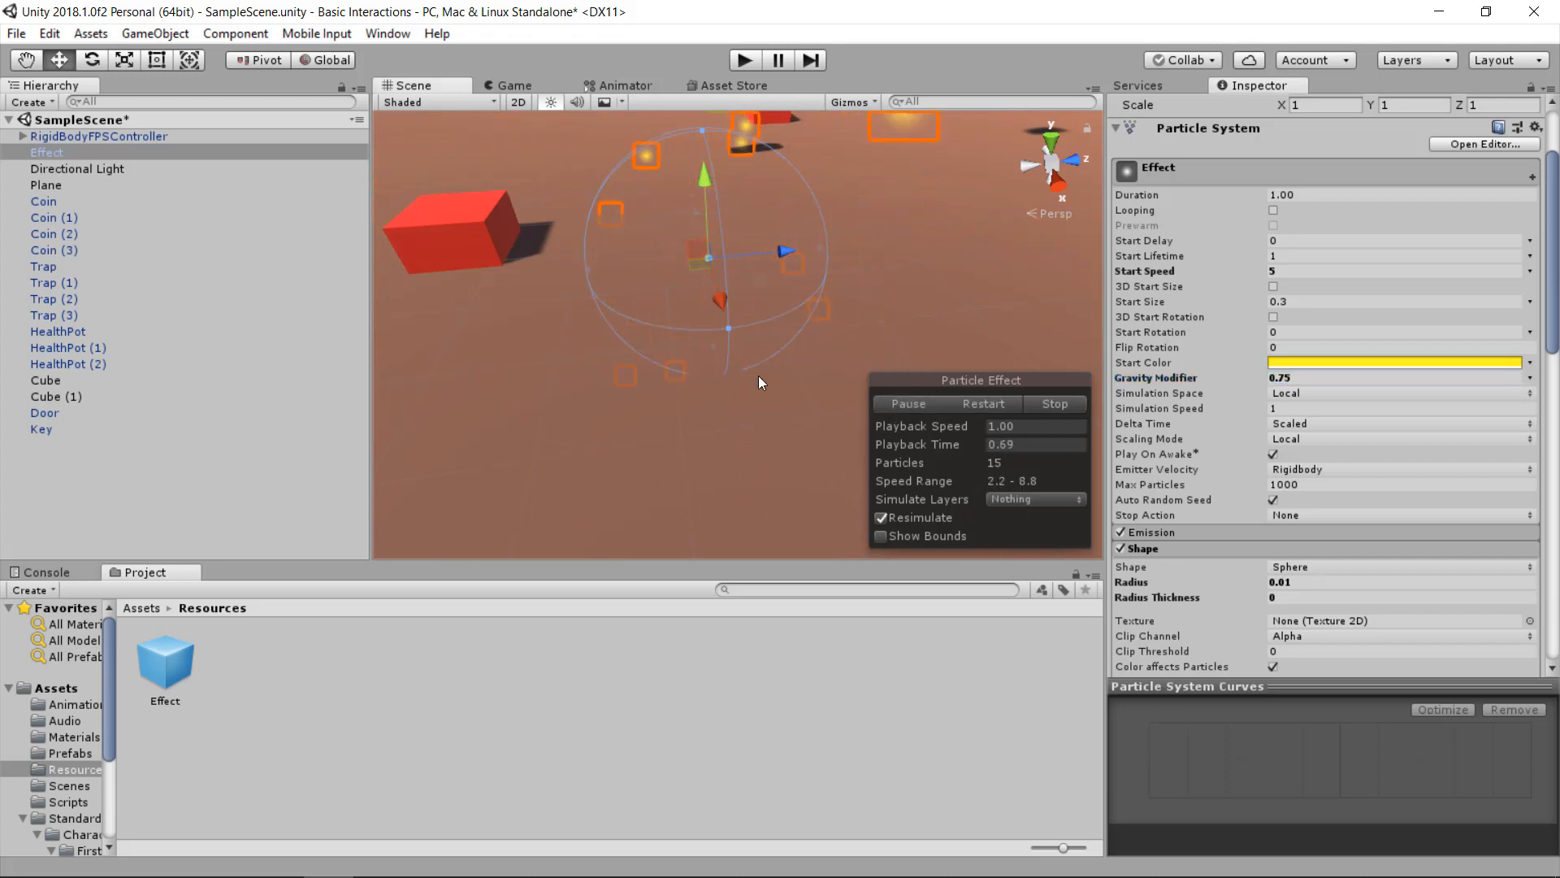
pyautogui.scroll(-2, 710, 431)
pyautogui.moveTo(705, 426); pyautogui.dragTo(709, 380, button='middle')
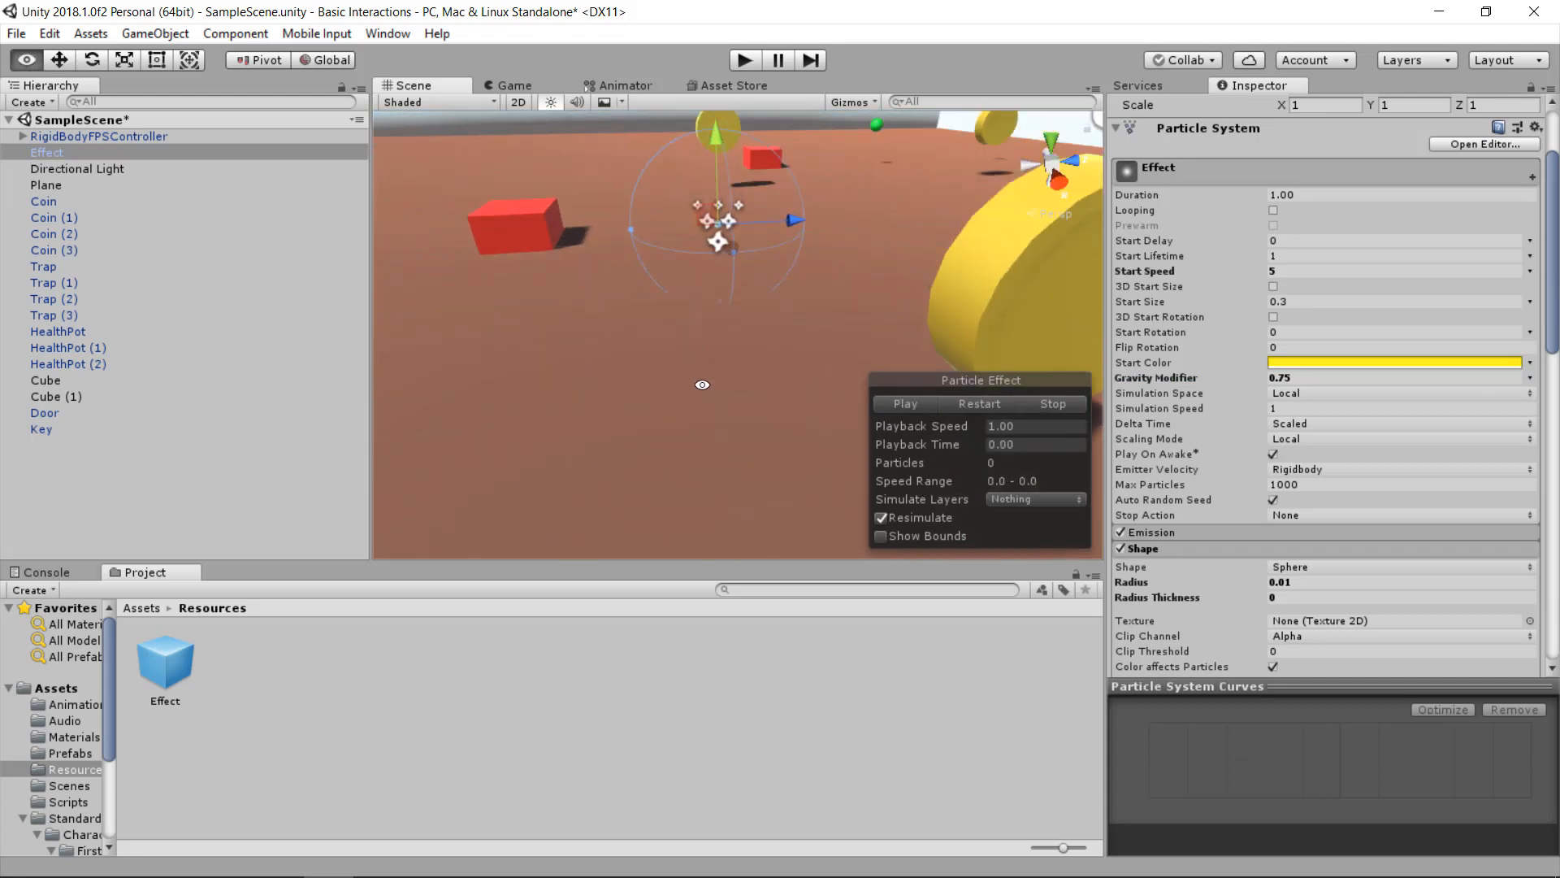
pyautogui.click(906, 398)
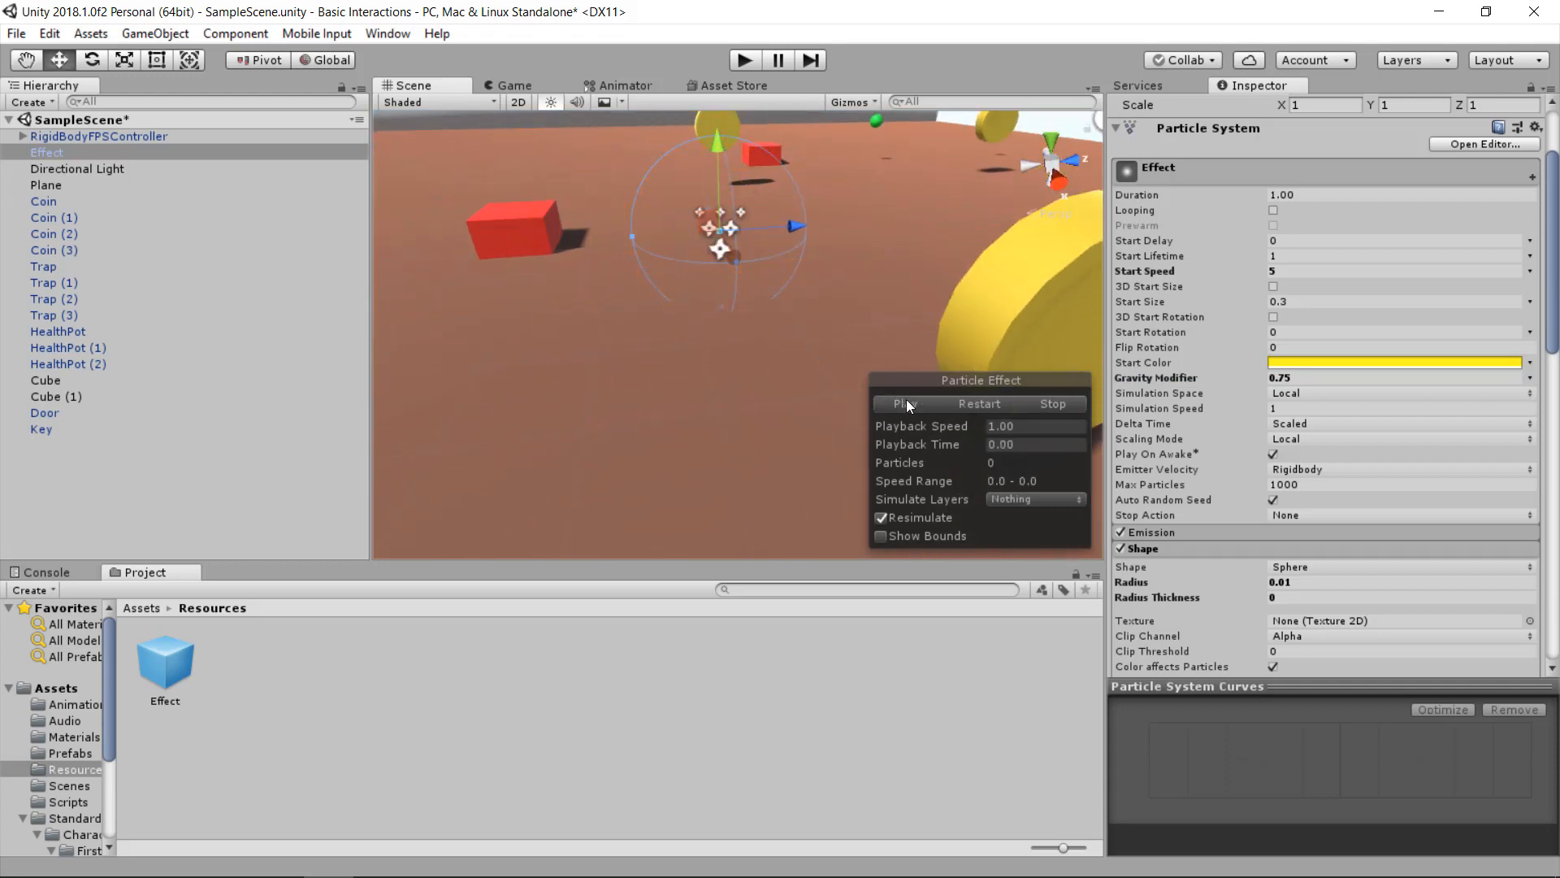
pyautogui.click(905, 399)
pyautogui.click(906, 399)
# - Apply the Effect instance's changes to its prefab and delete the instance from the scene
pyautogui.scroll(2, 1192, 363)
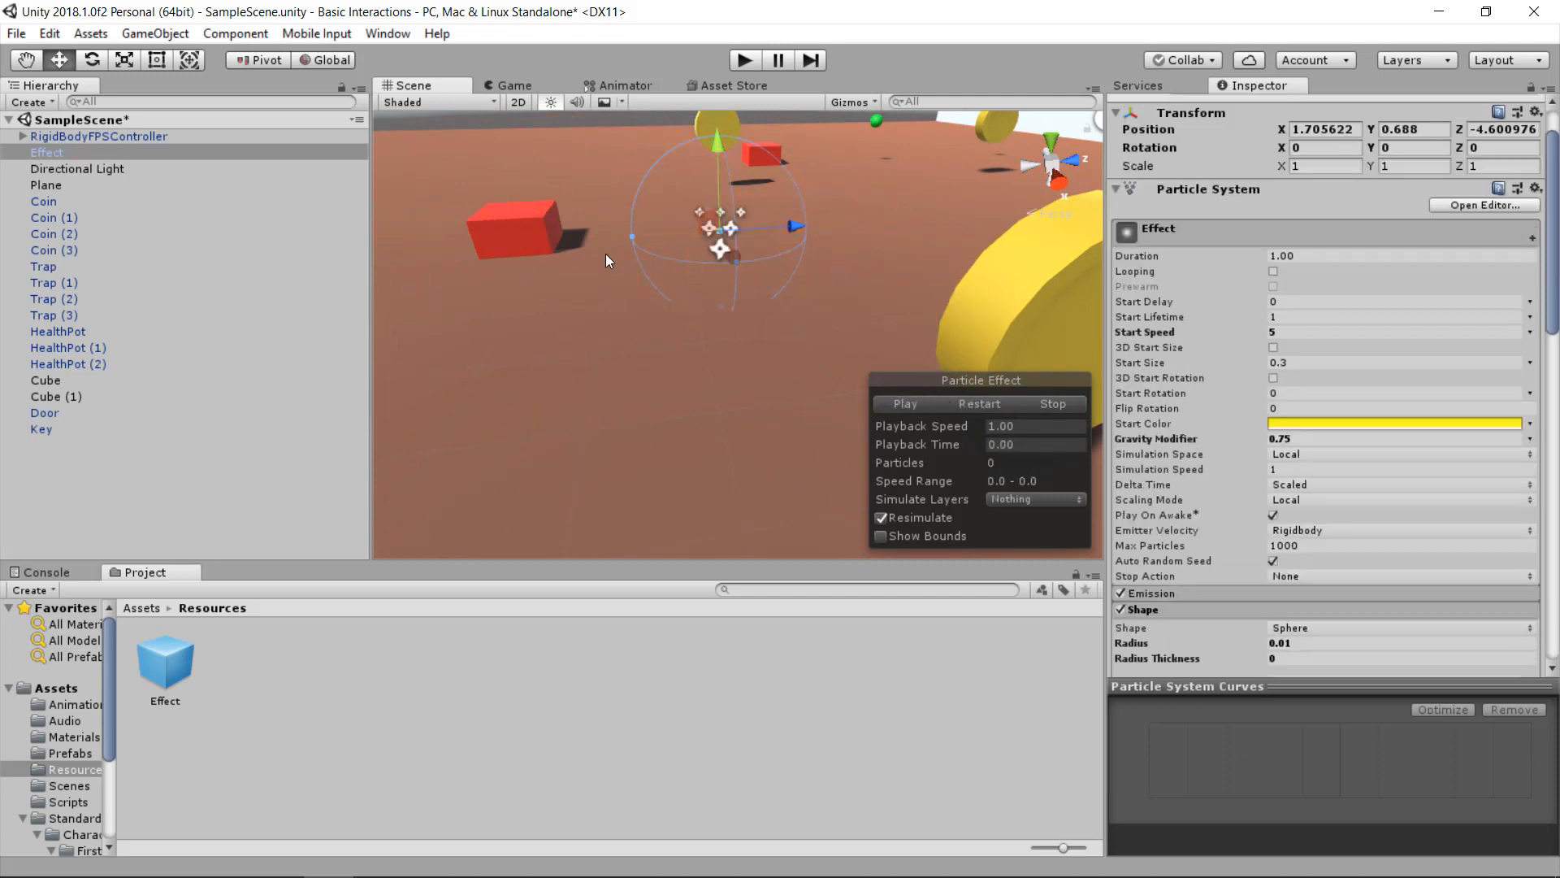
pyautogui.click(236, 153)
pyautogui.scroll(2, 1404, 294)
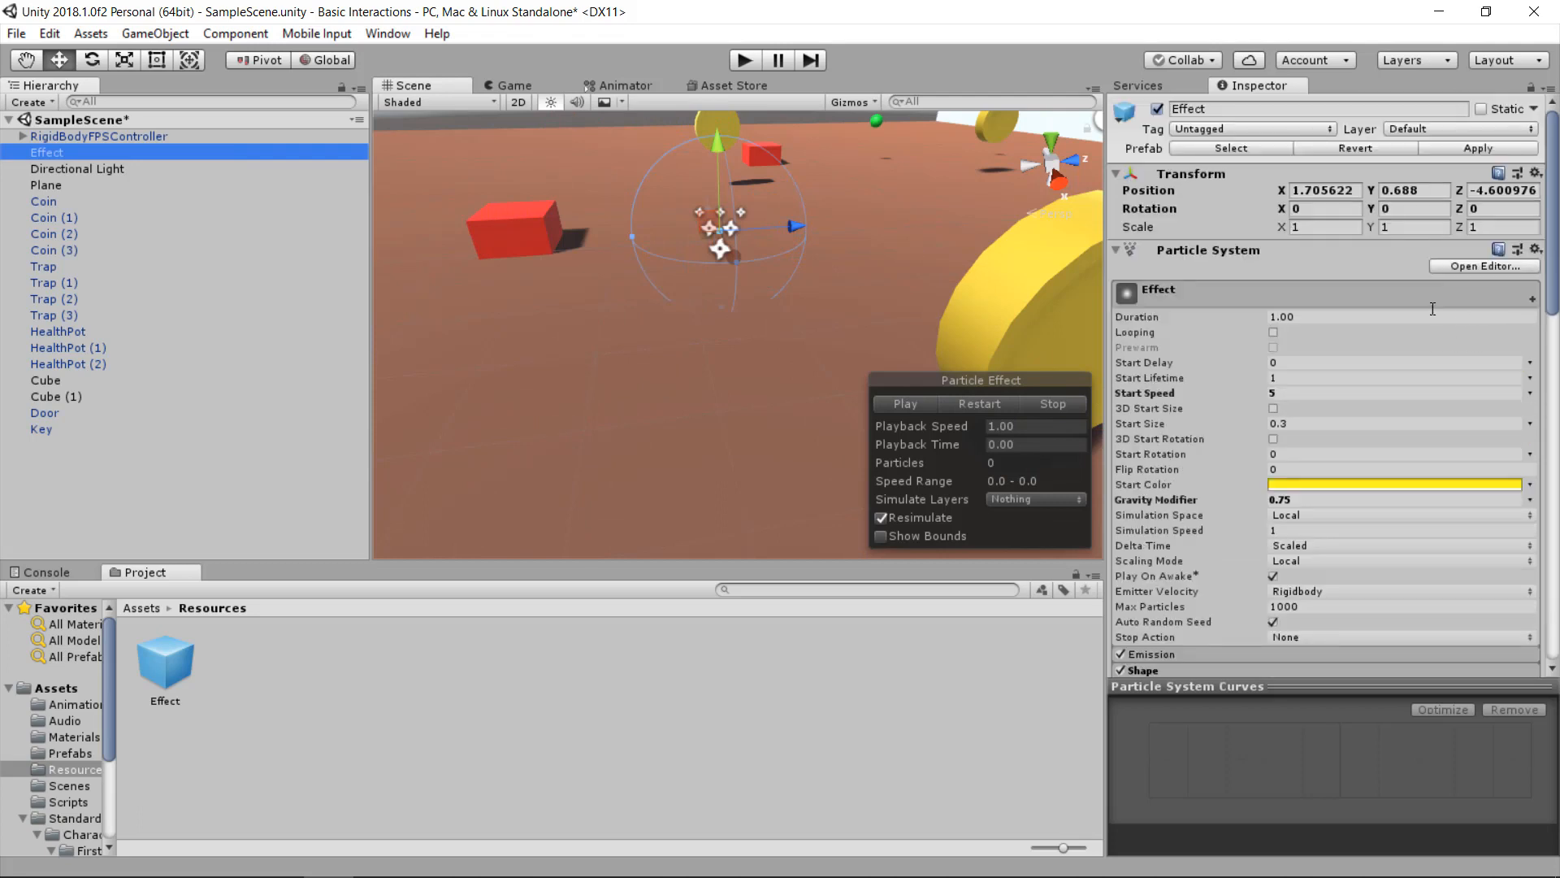
pyautogui.click(1452, 152)
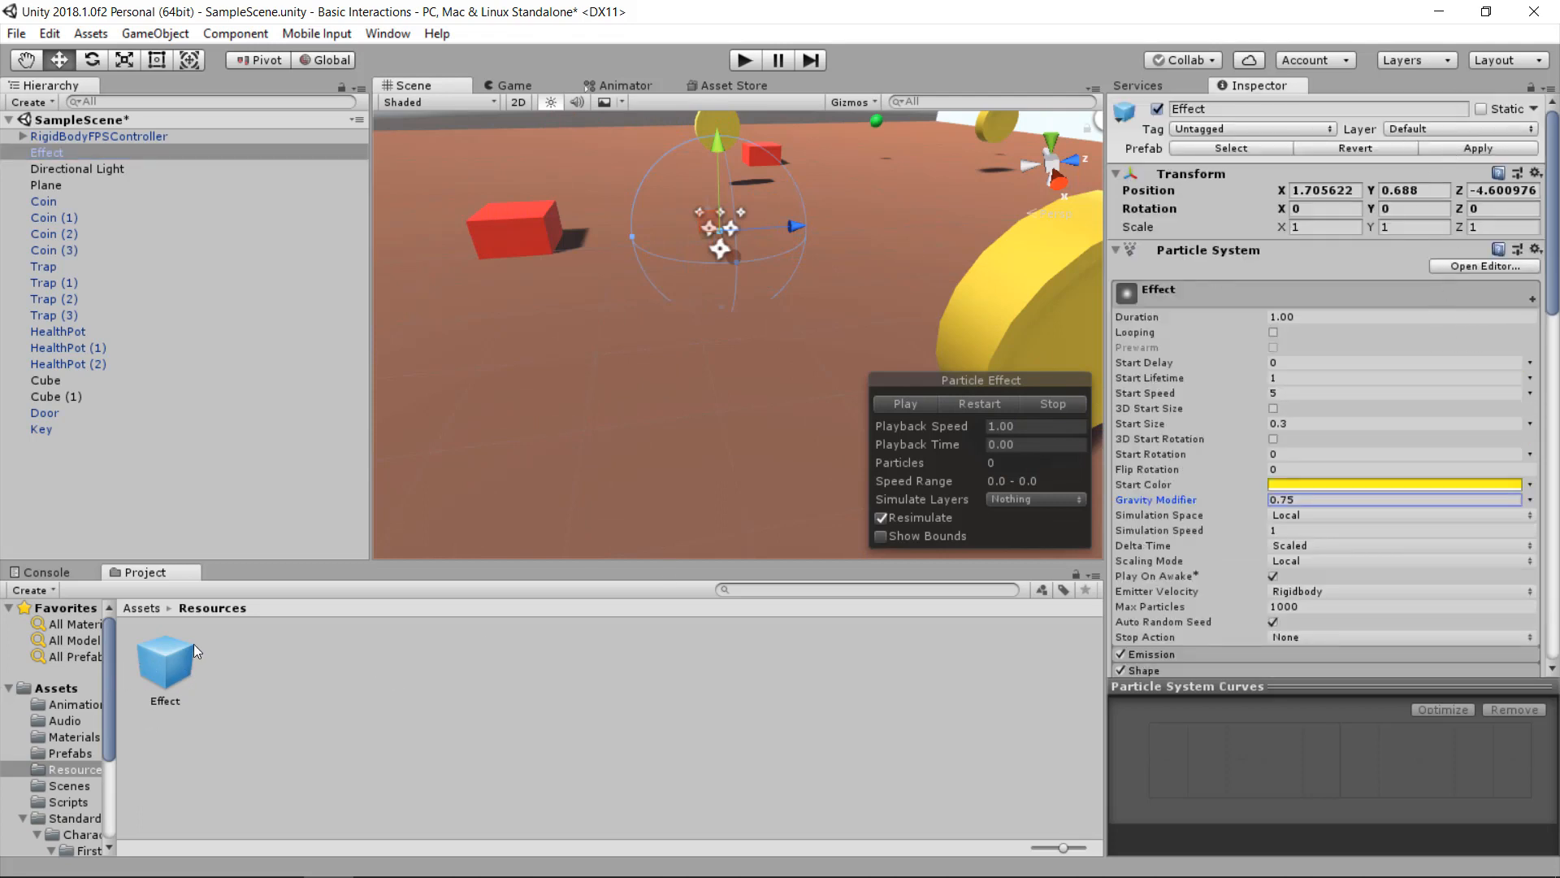
pyautogui.click(82, 152)
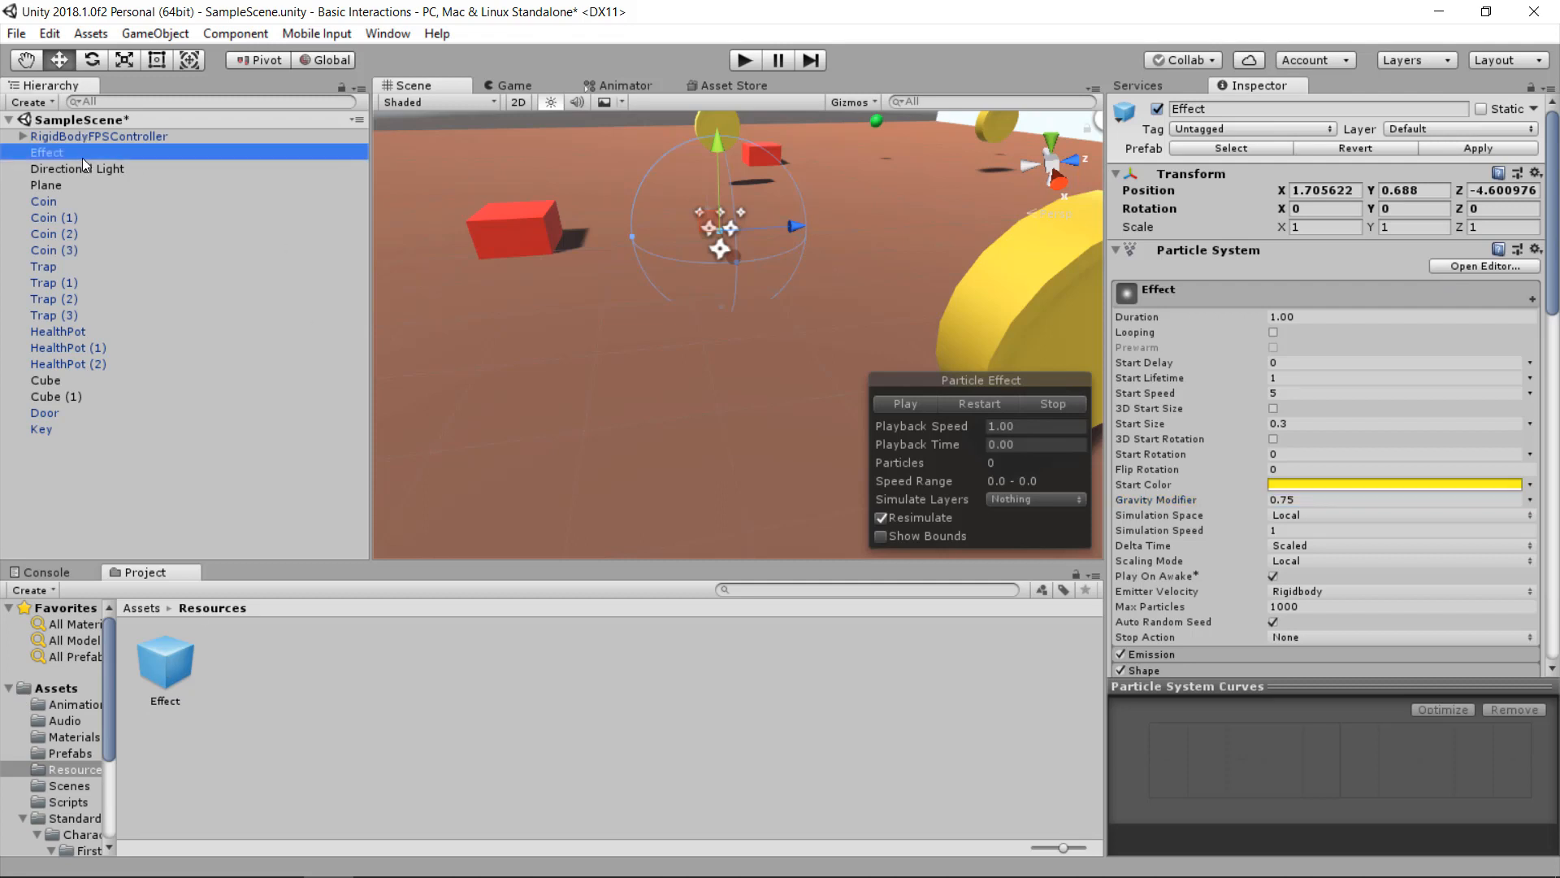
pyautogui.press('Delete')
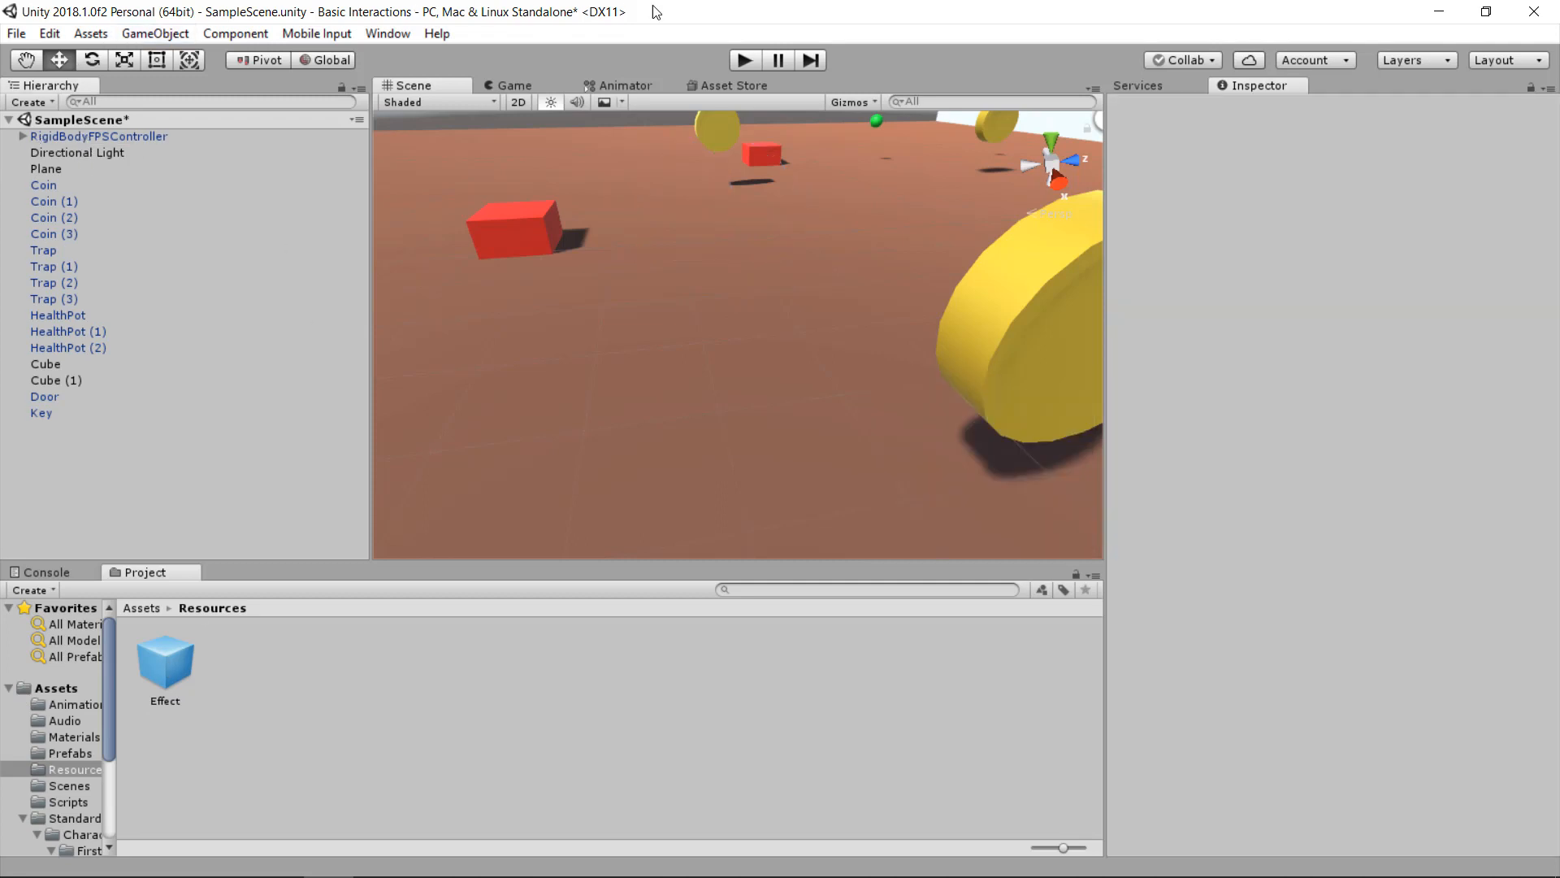
# - Run the game and walk forward into a coin to test the collection burst
pyautogui.click(742, 60)
pyautogui.press('w')
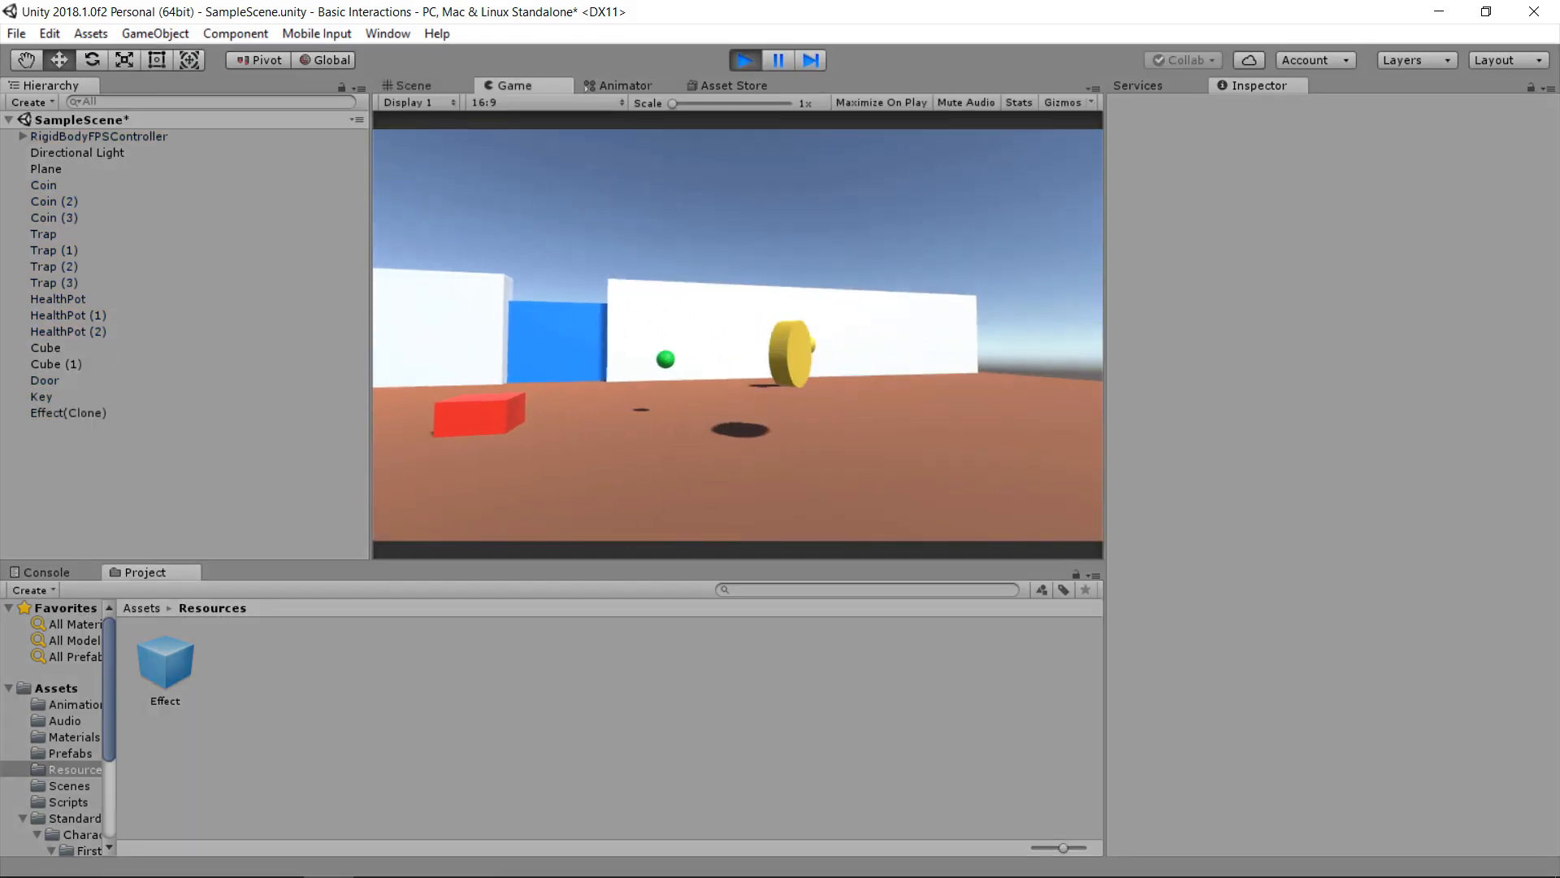
# - Playtest the scene by walking the player into the remaining coins, and stop play mode
pyautogui.press('w')
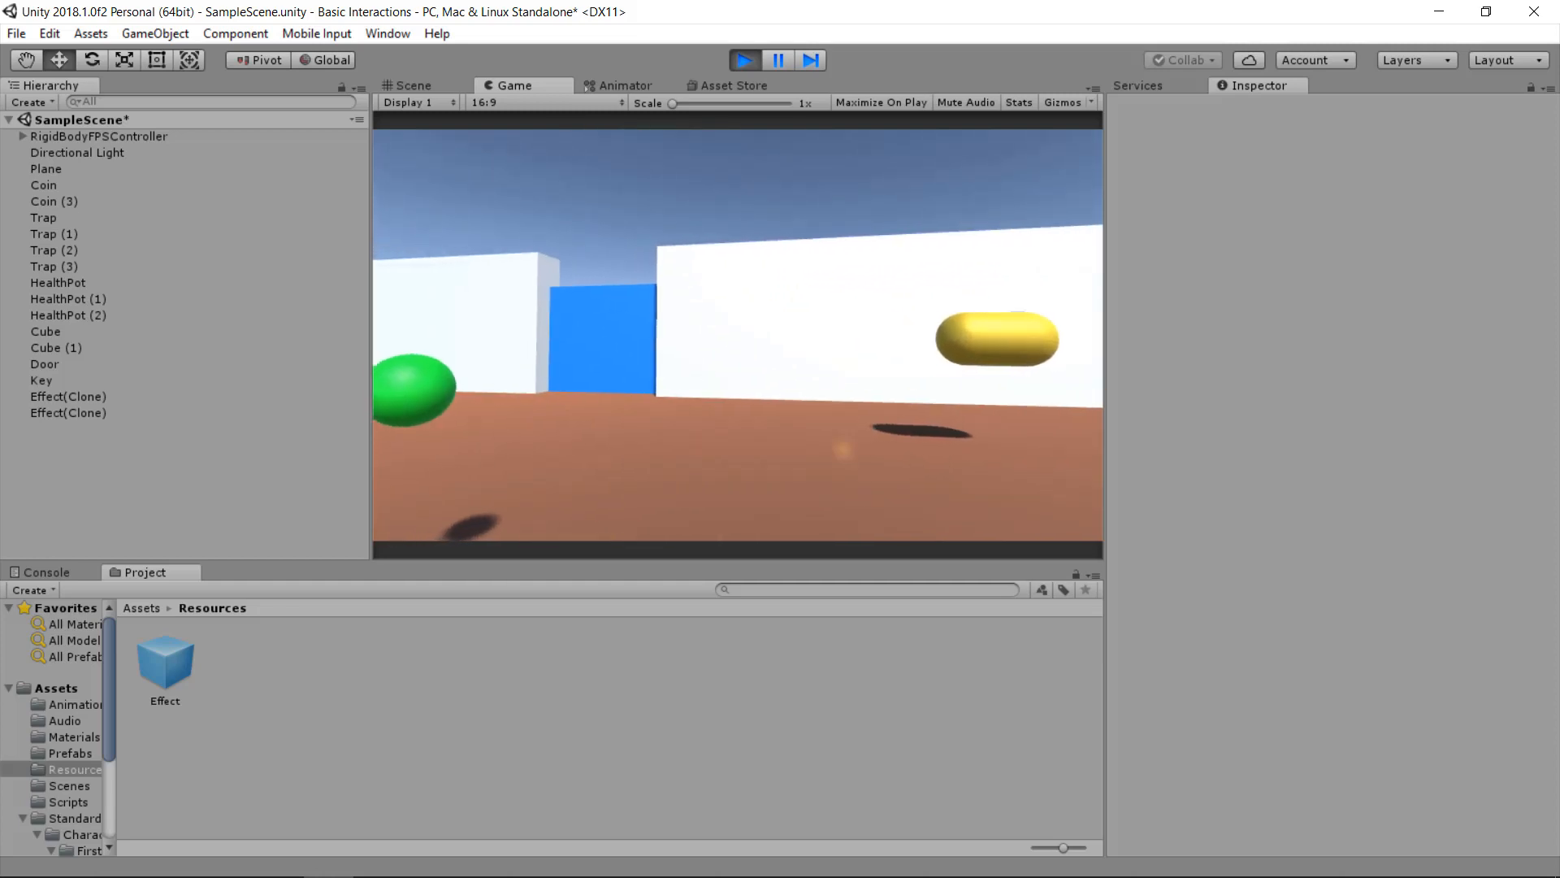
pyautogui.press('w')
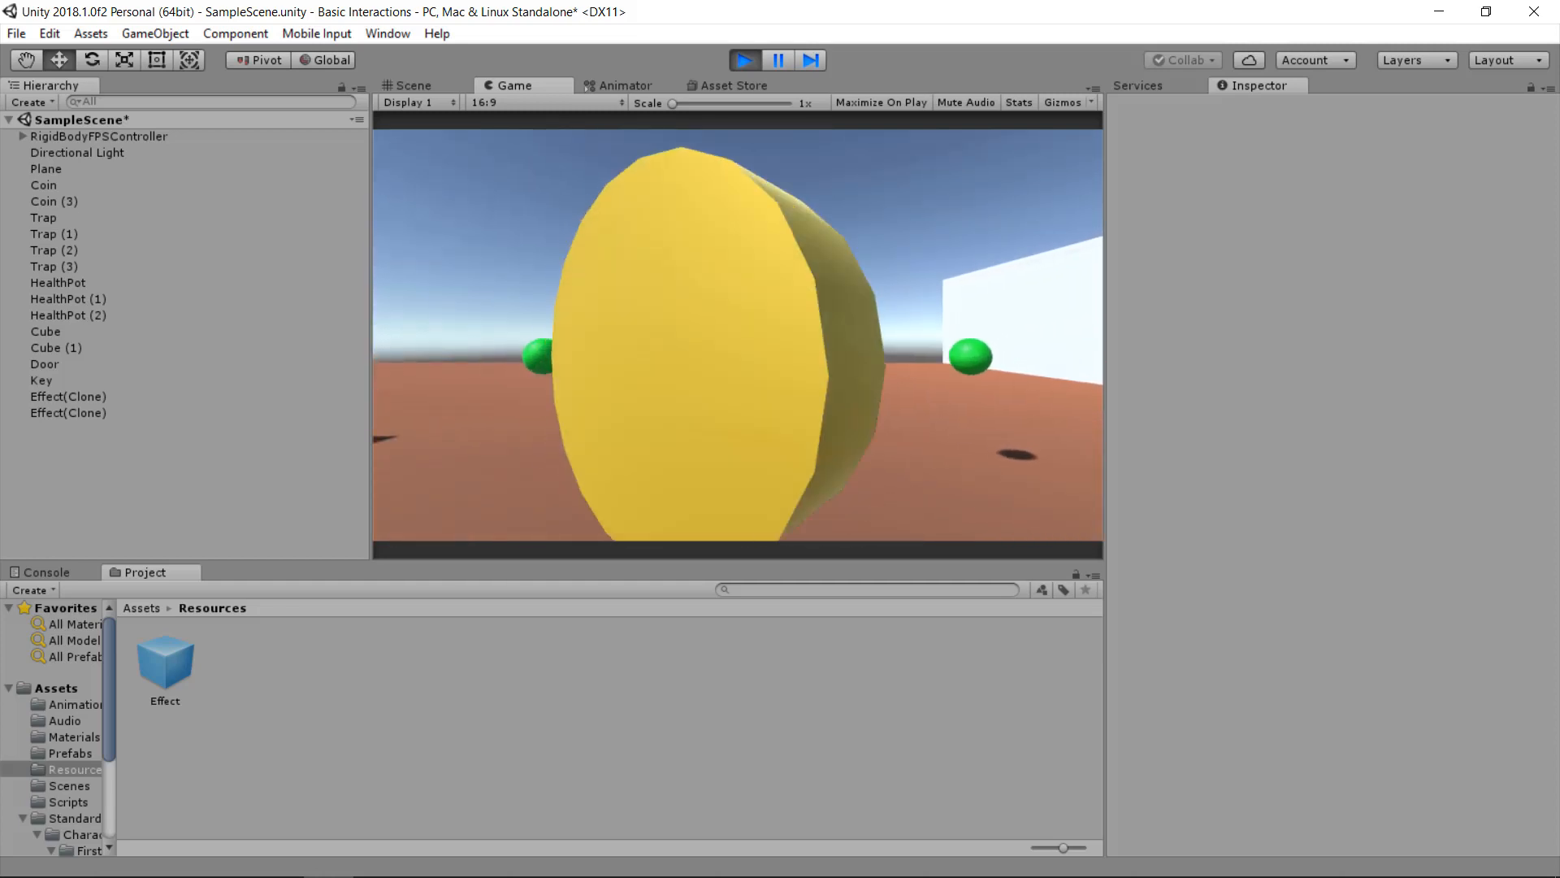
pyautogui.press('w')
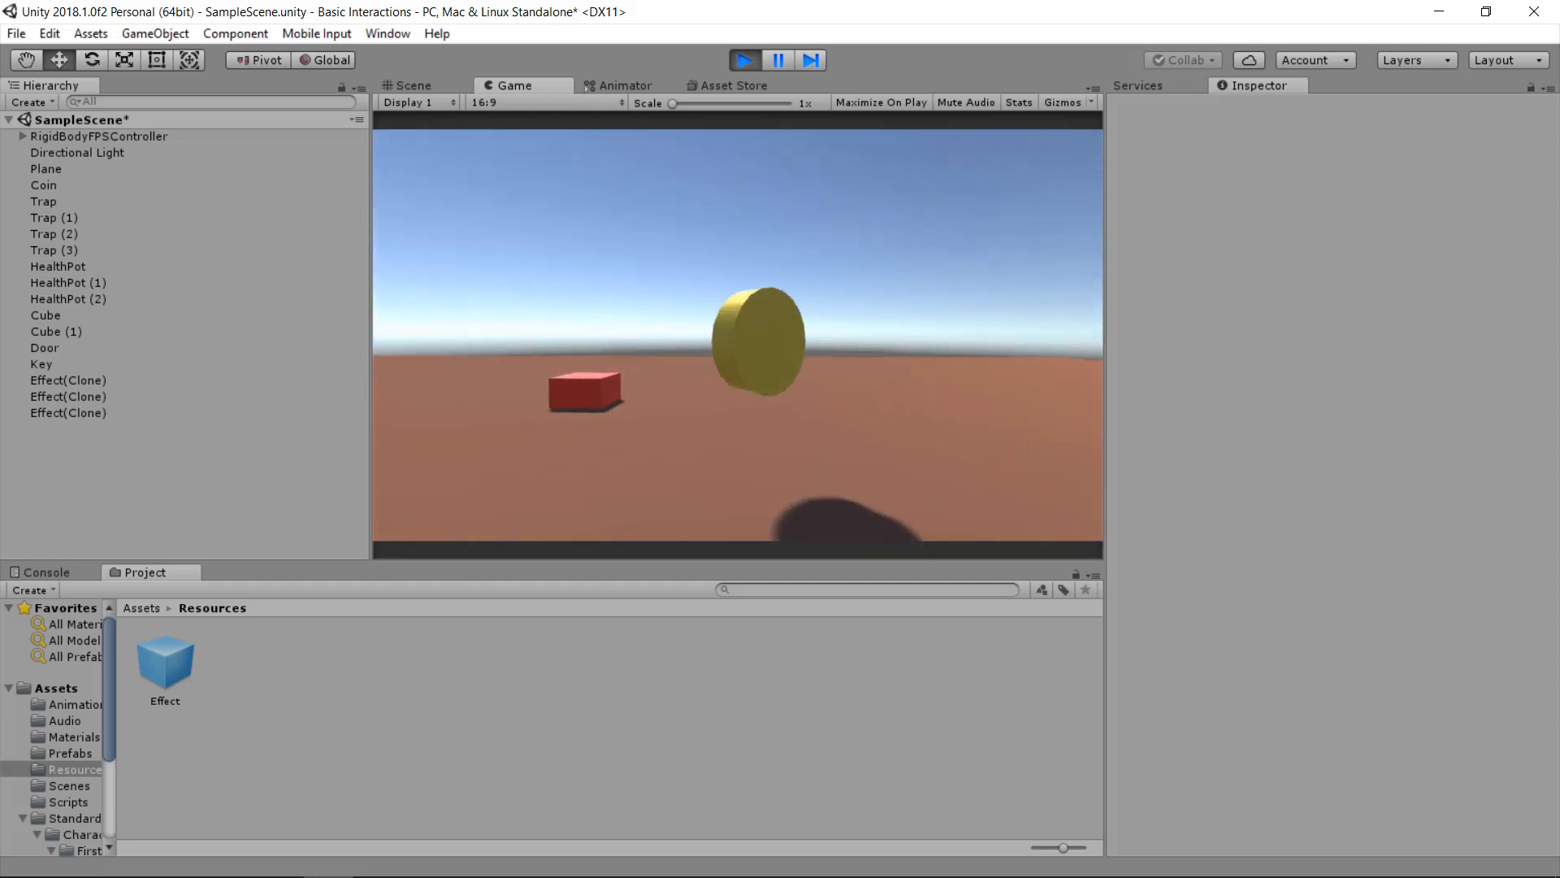
pyautogui.press('w')
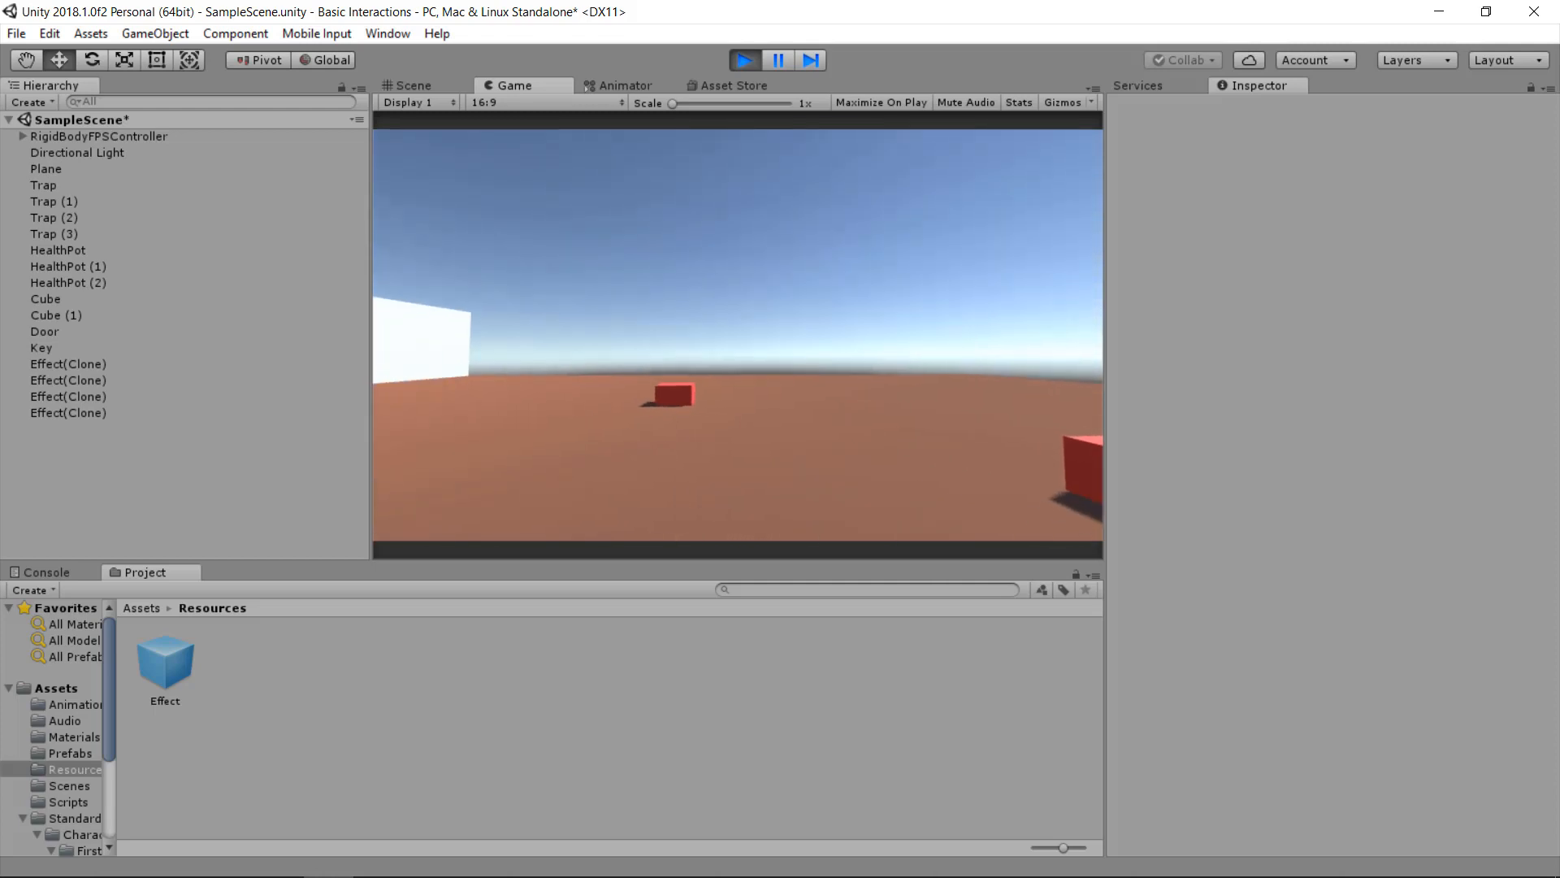
pyautogui.press('w')
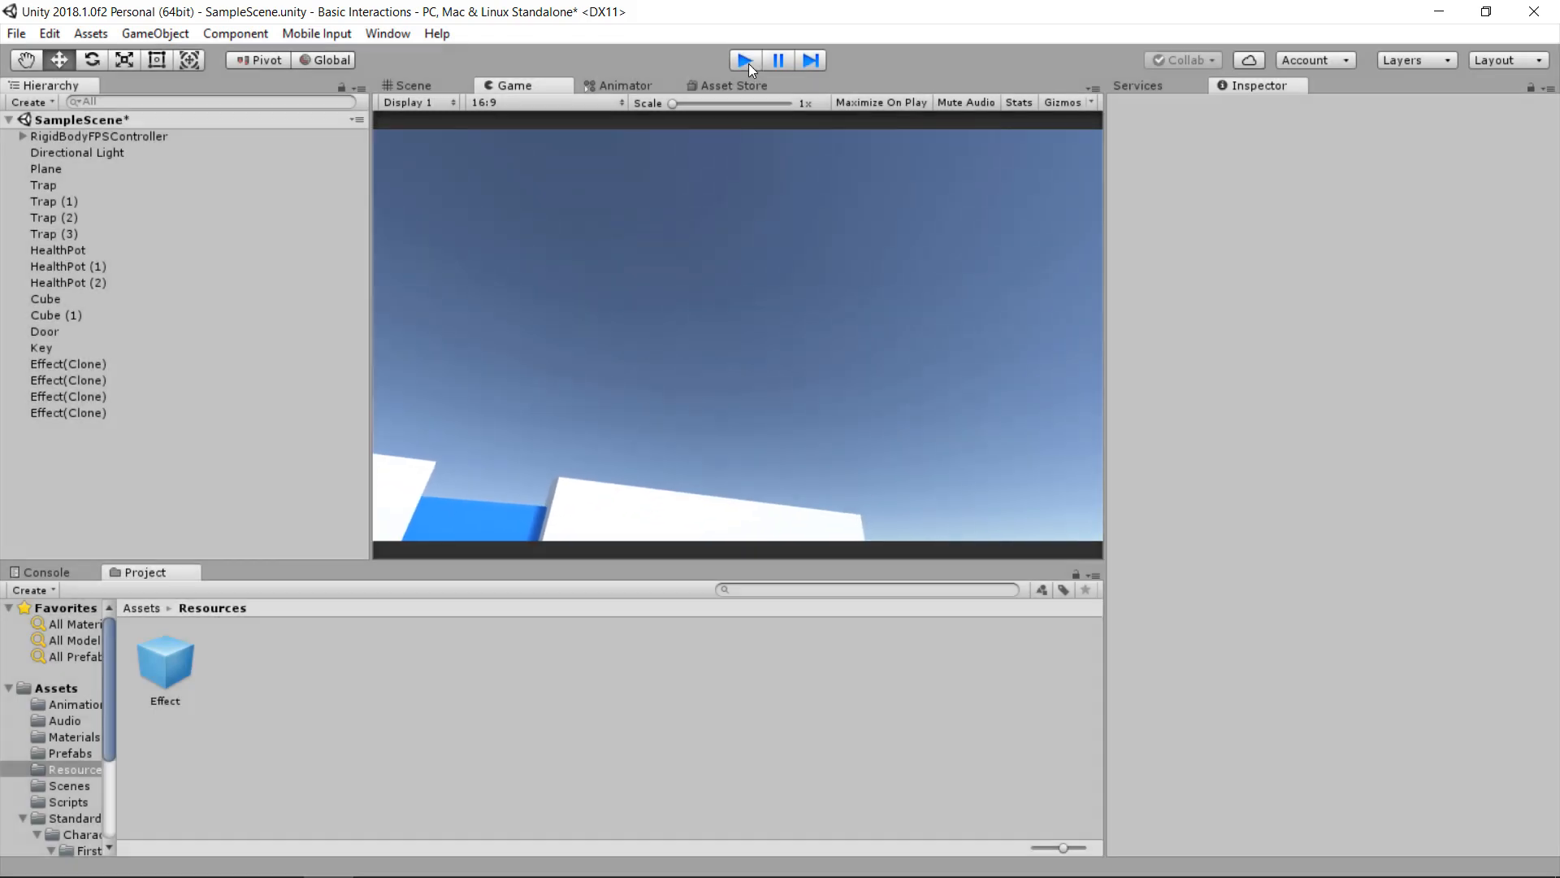
pyautogui.click(745, 59)
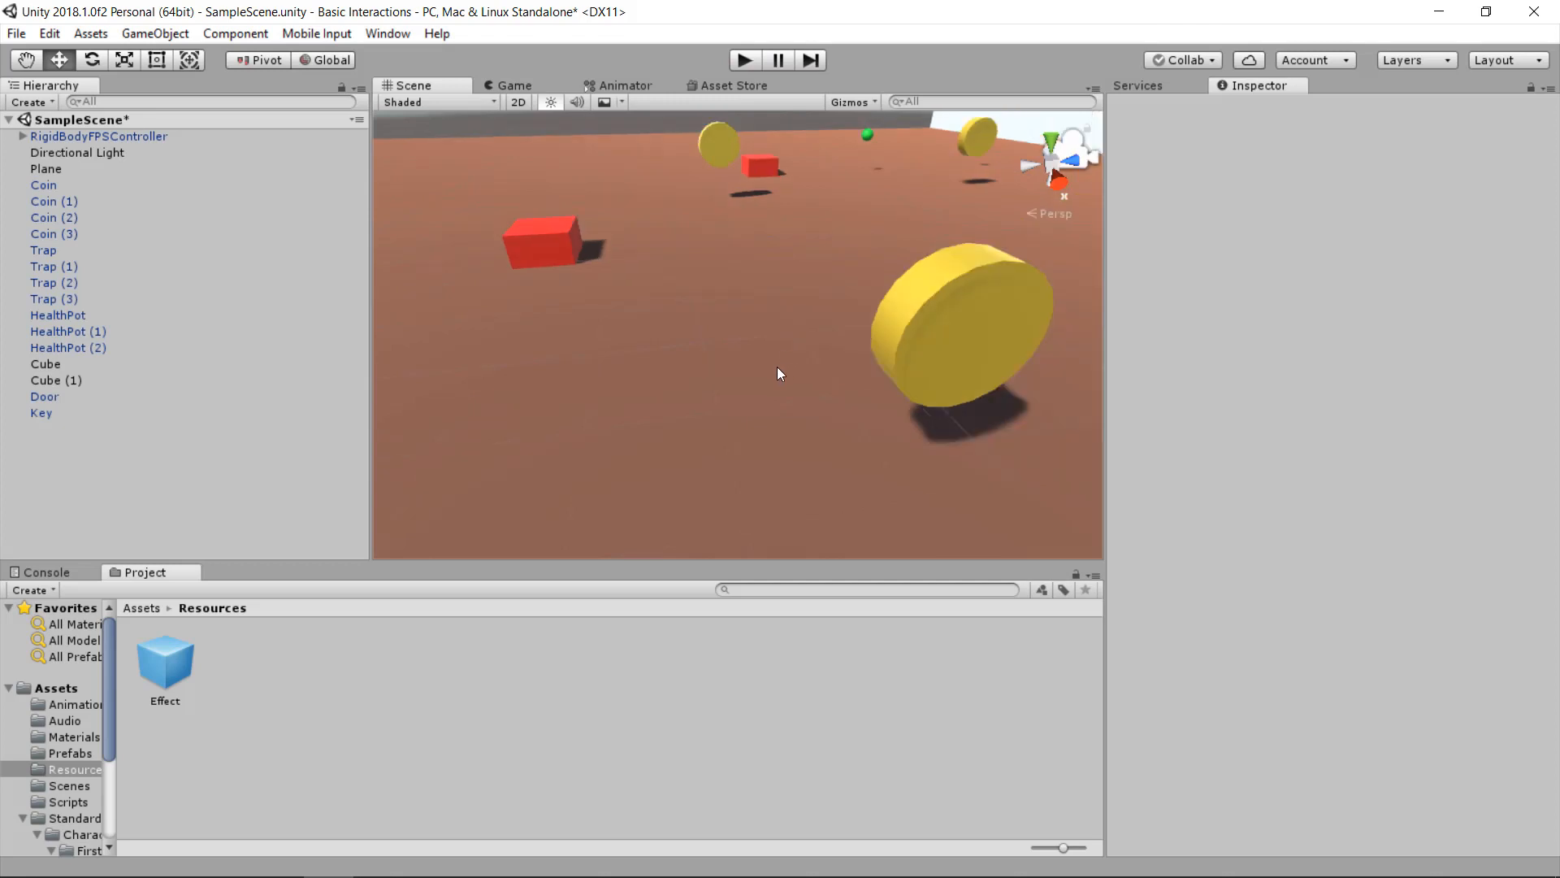
# - Select the blue door between the two white walls to inspect its components
pyautogui.scroll(-3, 777, 366)
pyautogui.scroll(-3, 663, 370)
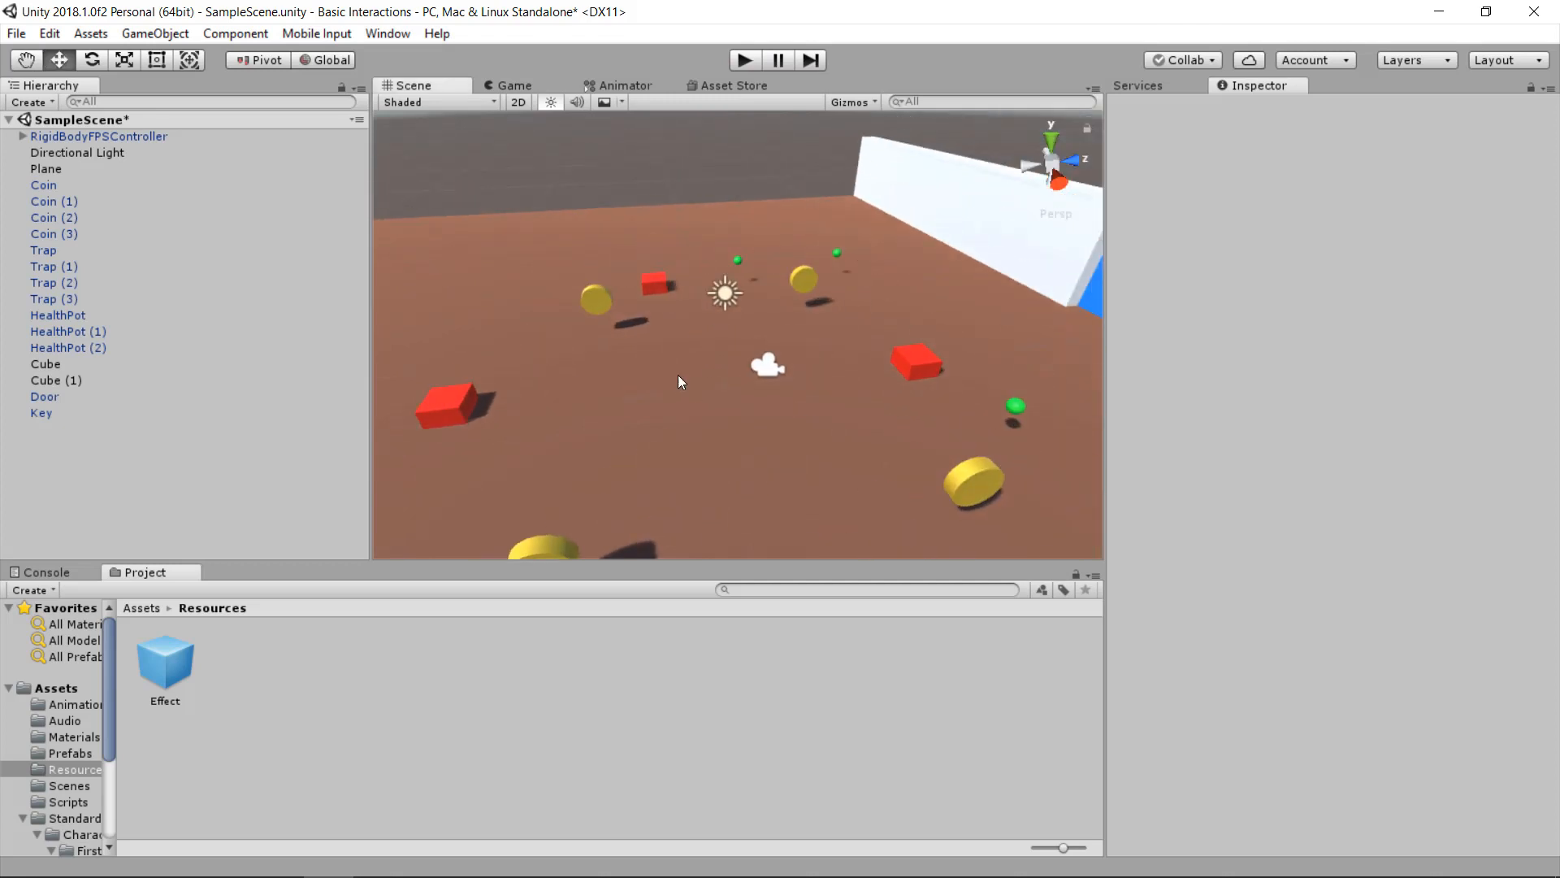
pyautogui.keyDown('alt'); pyautogui.moveTo(842, 363); pyautogui.dragTo(918, 217); pyautogui.keyUp('alt')
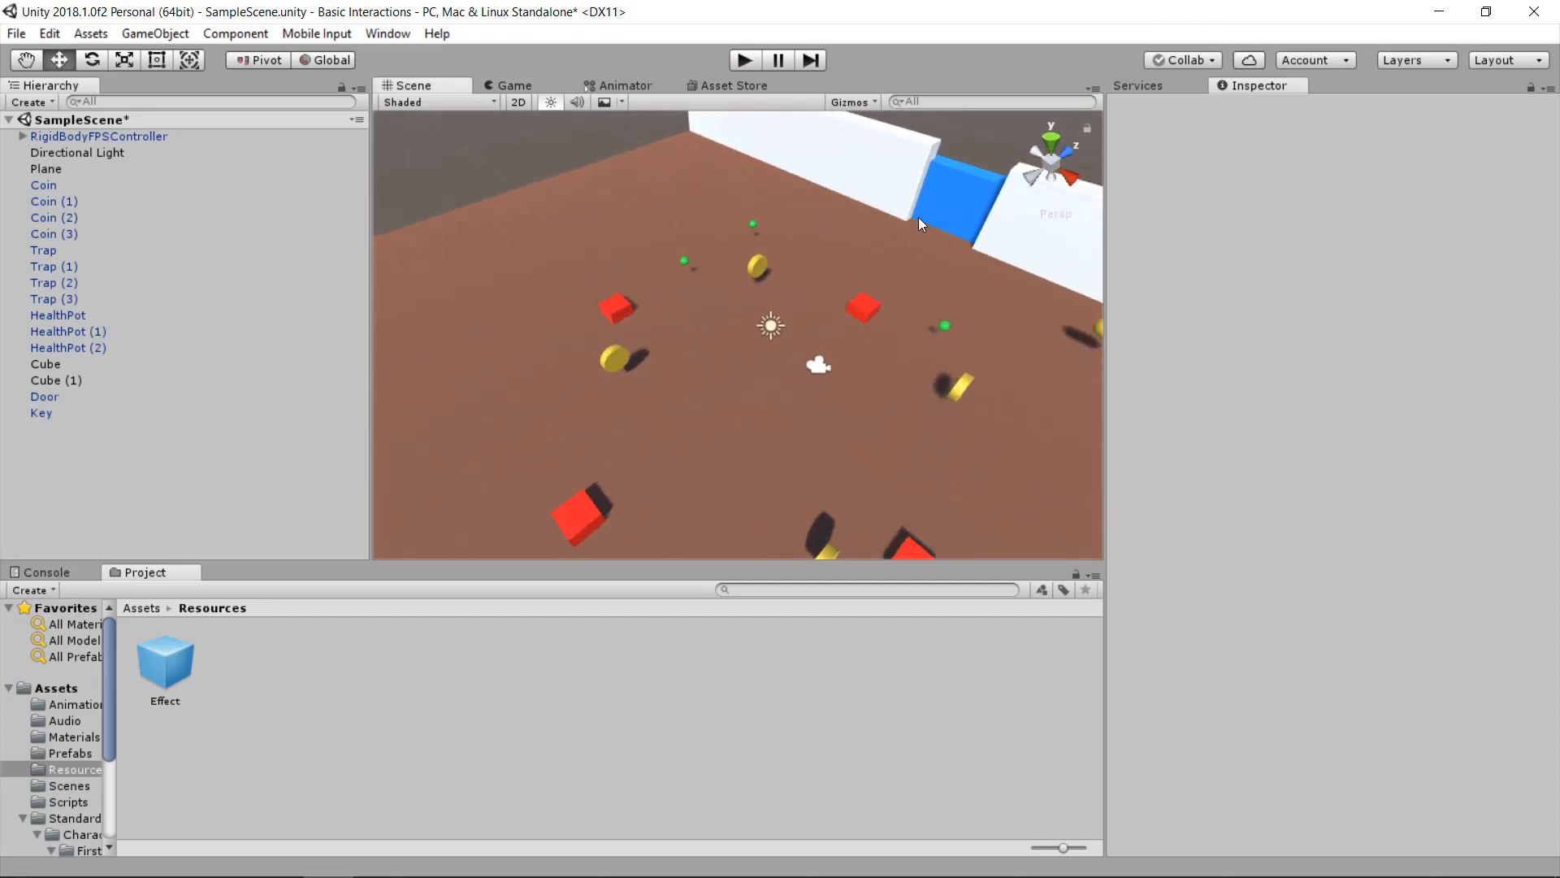
pyautogui.click(938, 209)
pyautogui.keyDown('alt'); pyautogui.moveTo(929, 286); pyautogui.dragTo(784, 383); pyautogui.keyUp('alt')
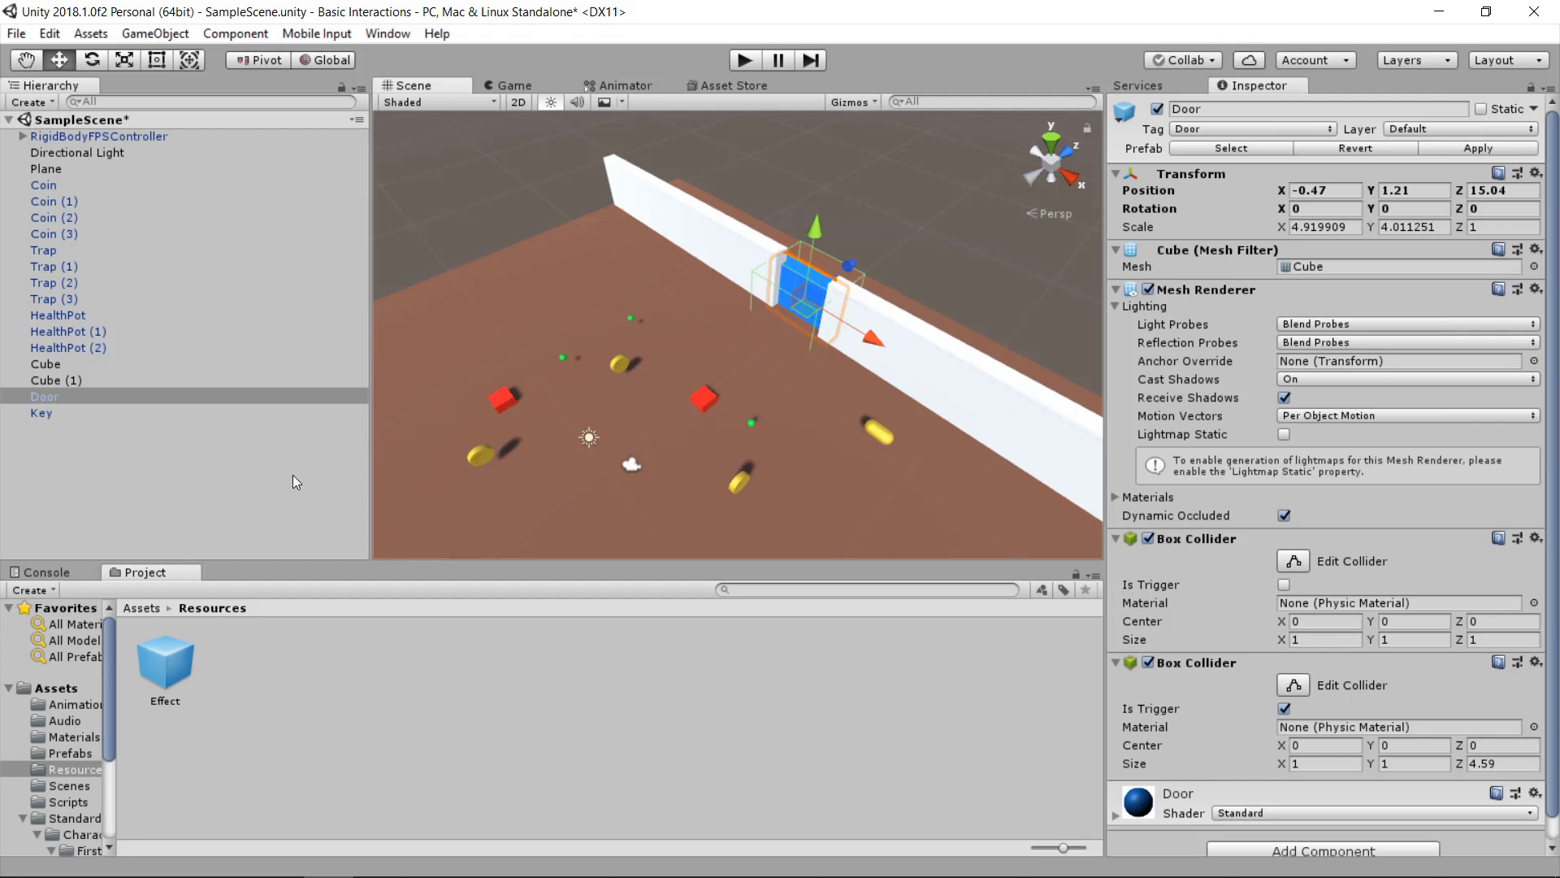
# - Create an animation clip named DoorOpen in the Animations folder
pyautogui.click(138, 608)
pyautogui.doubleClick(168, 665)
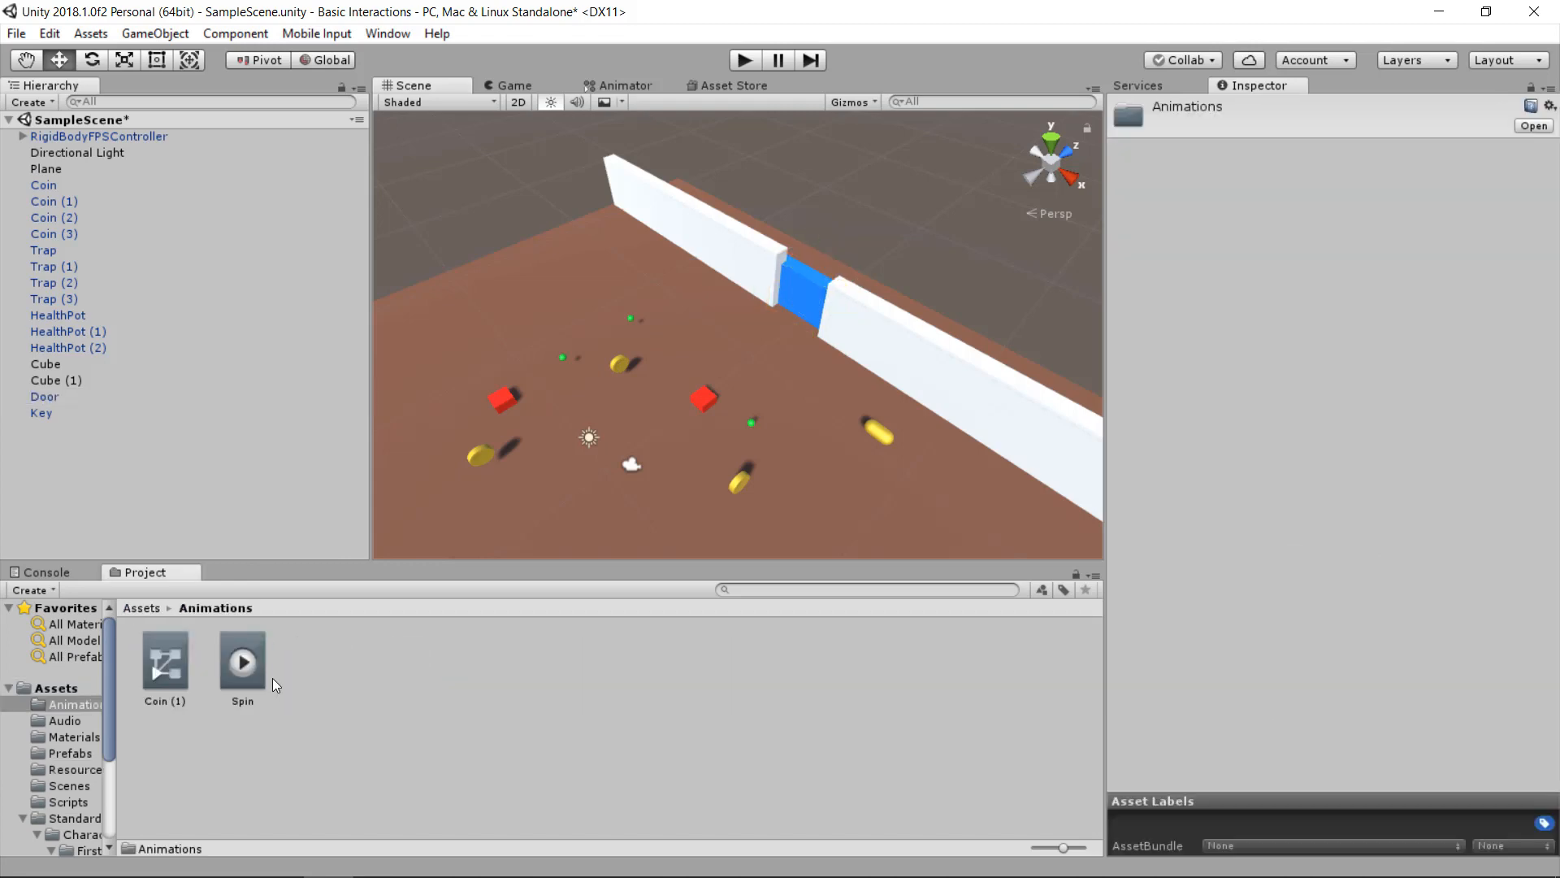
pyautogui.rightClick(398, 675)
pyautogui.moveTo(628, 260)
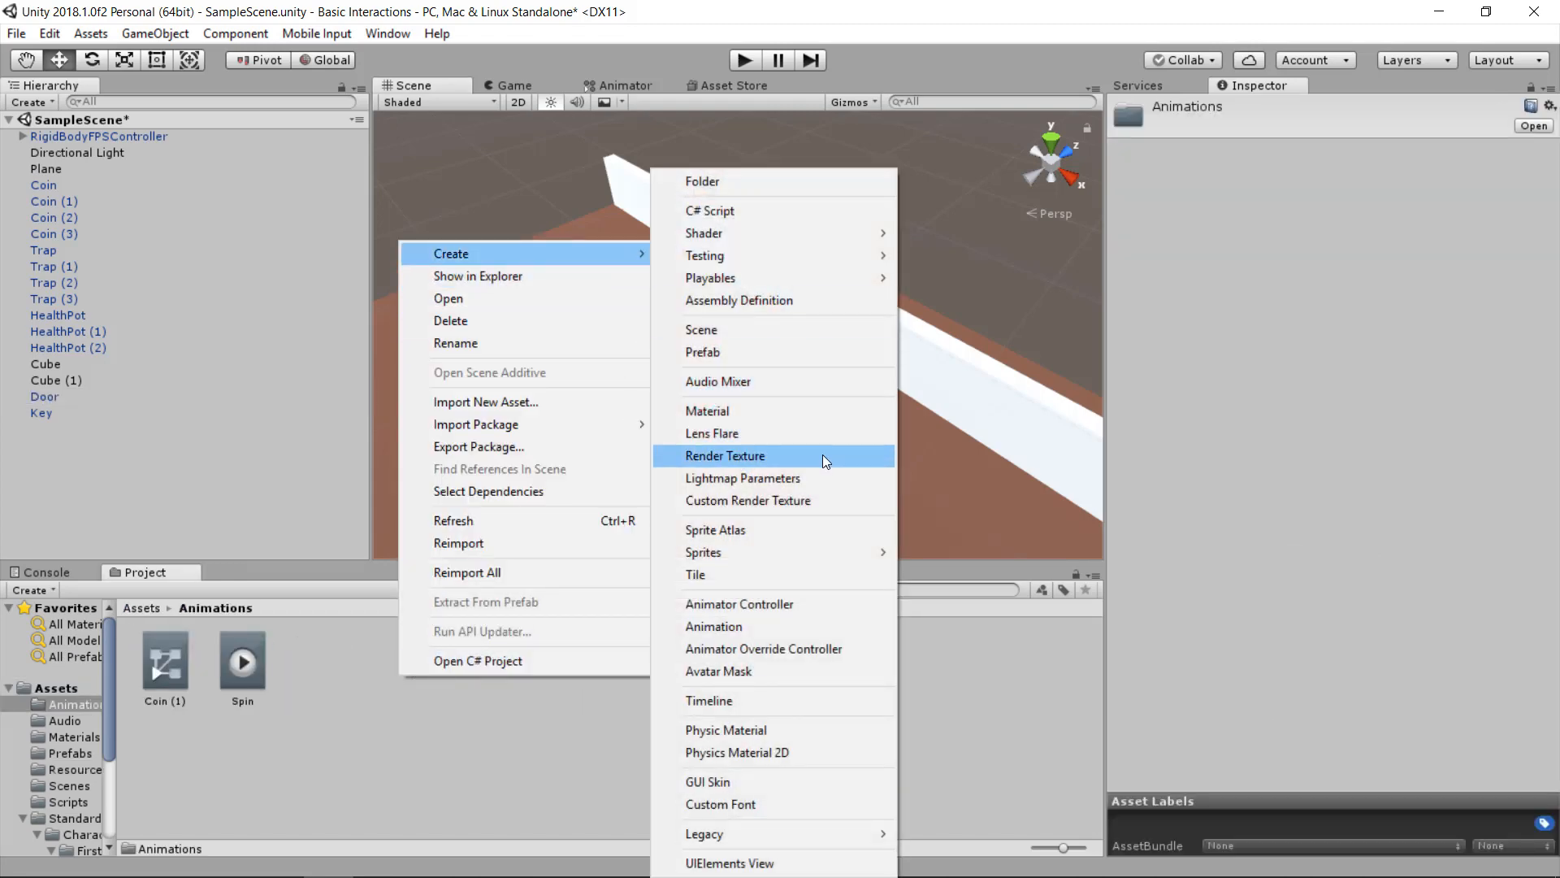
pyautogui.click(751, 630)
pyautogui.write('Doo')
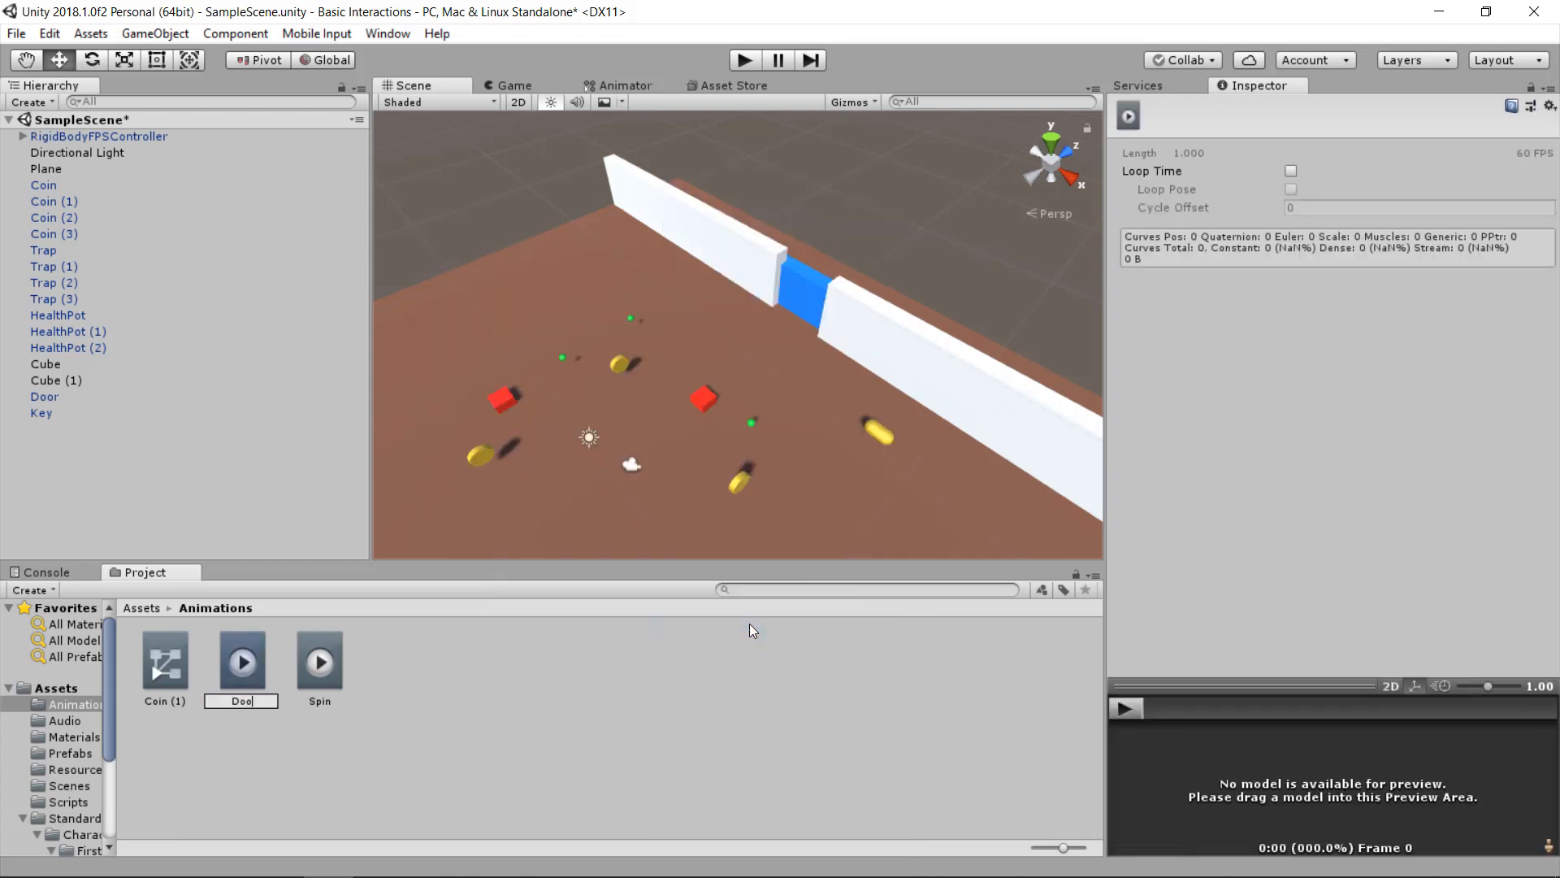
pyautogui.write('rOpen')
pyautogui.press('Return')
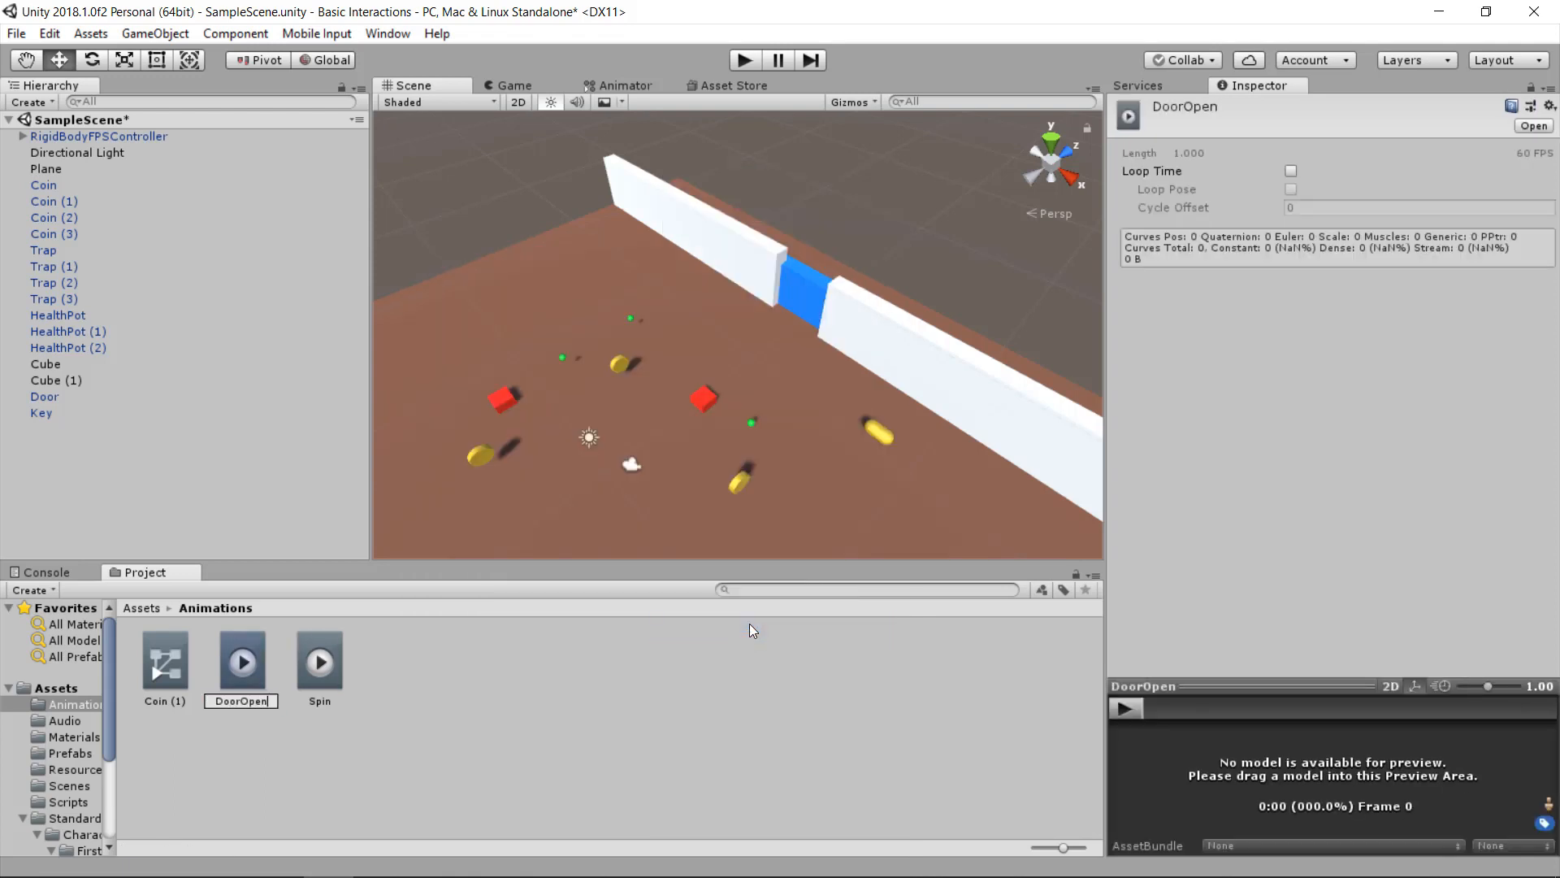
# - Attach the DoorOpen clip to the blue door and move its state below Entry in the animator graph
pyautogui.click(794, 281)
pyautogui.scroll(-1, 1317, 681)
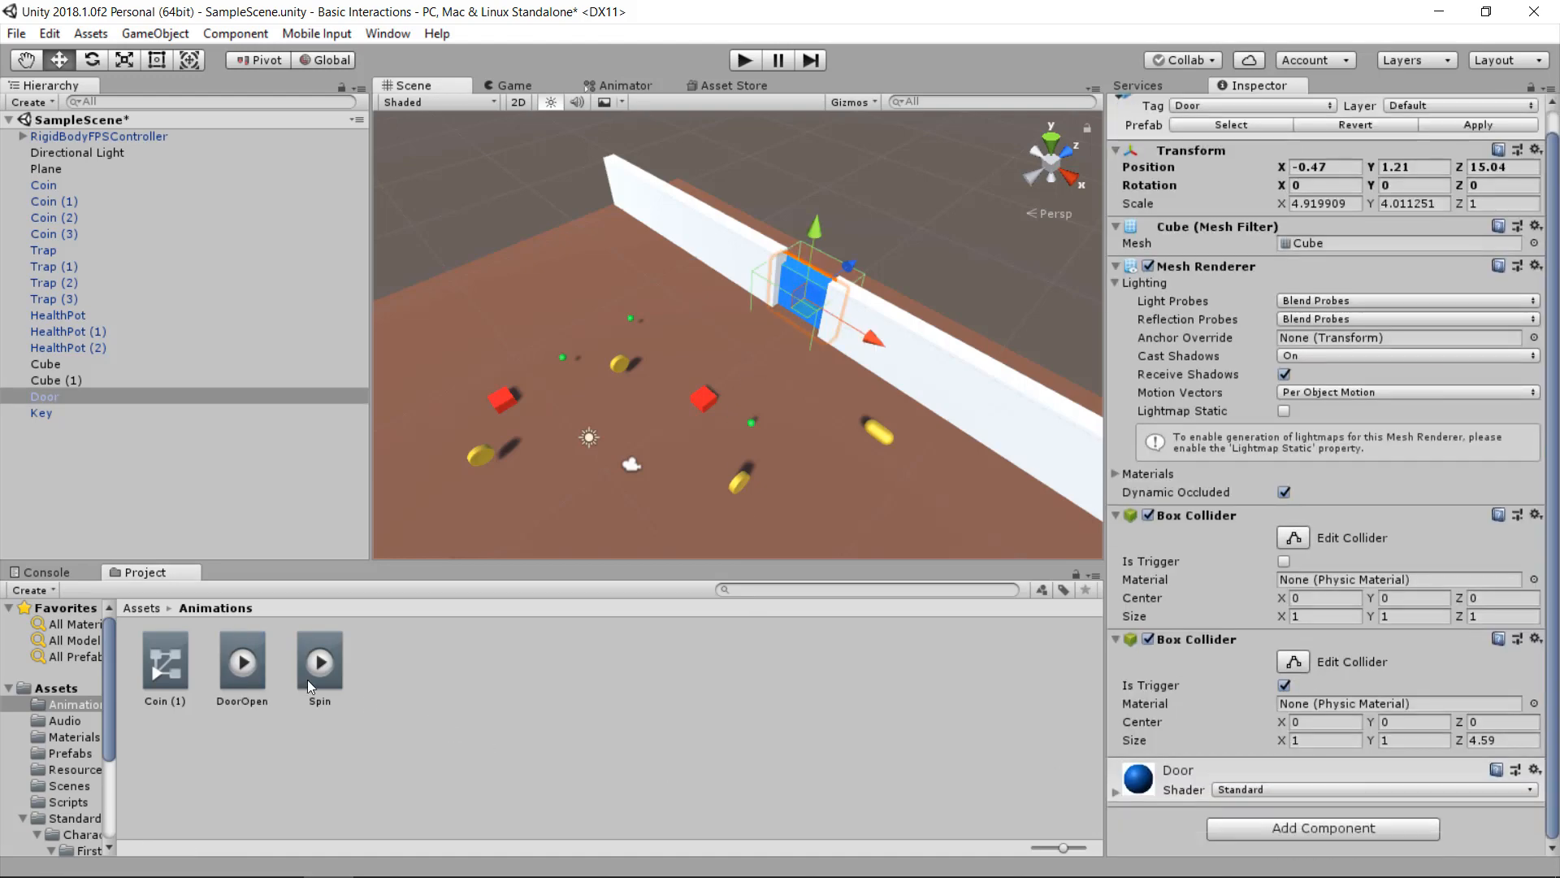
pyautogui.moveTo(964, 876); pyautogui.dragTo(1341, 849)
pyautogui.scroll(-4, 1259, 788)
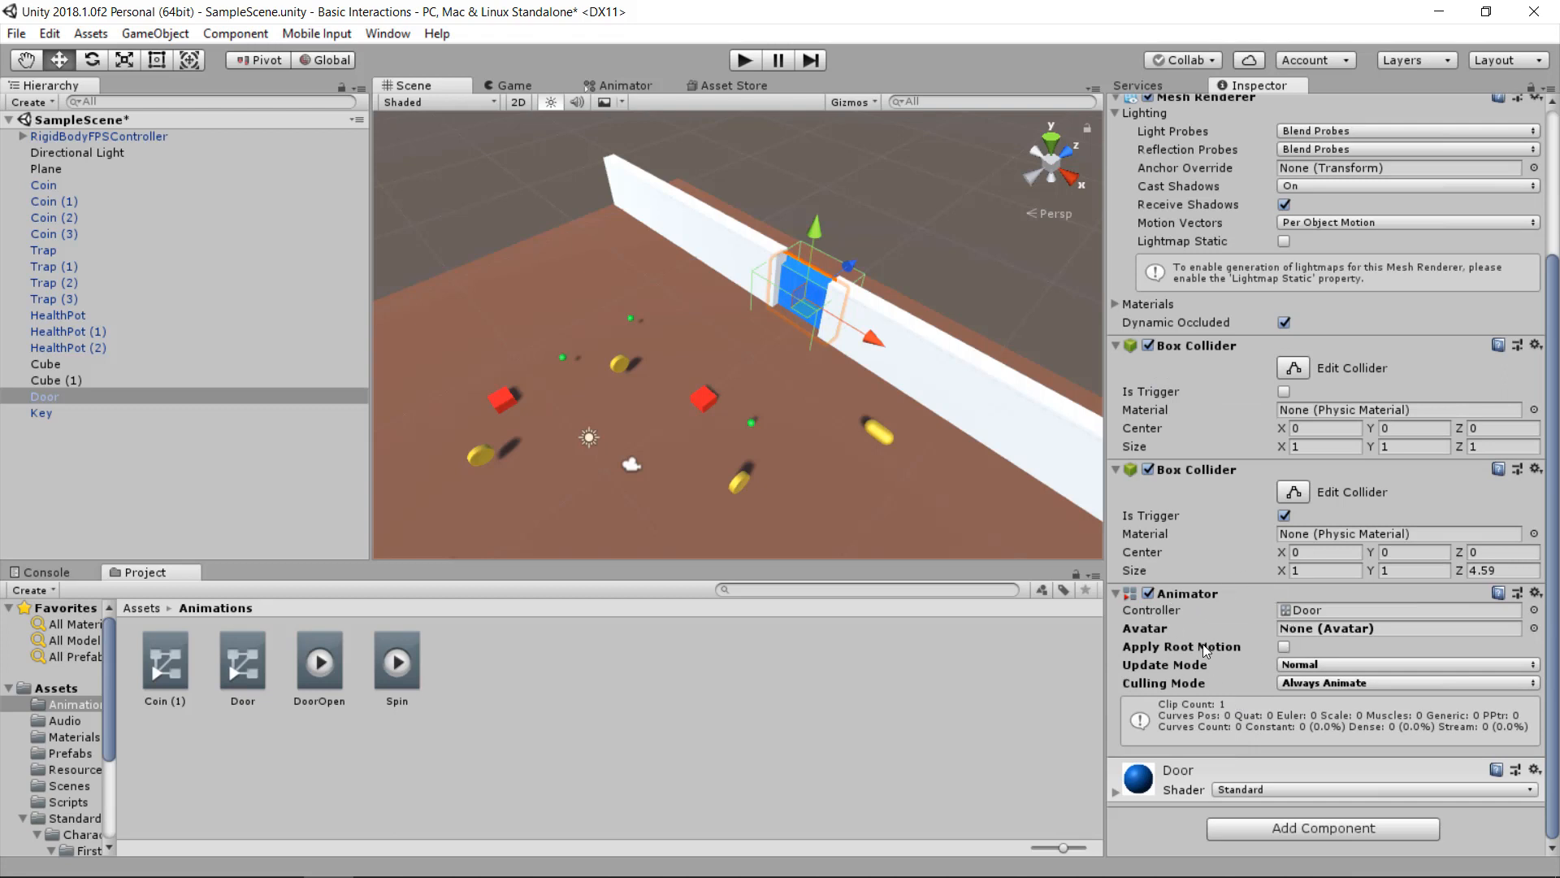
pyautogui.click(620, 87)
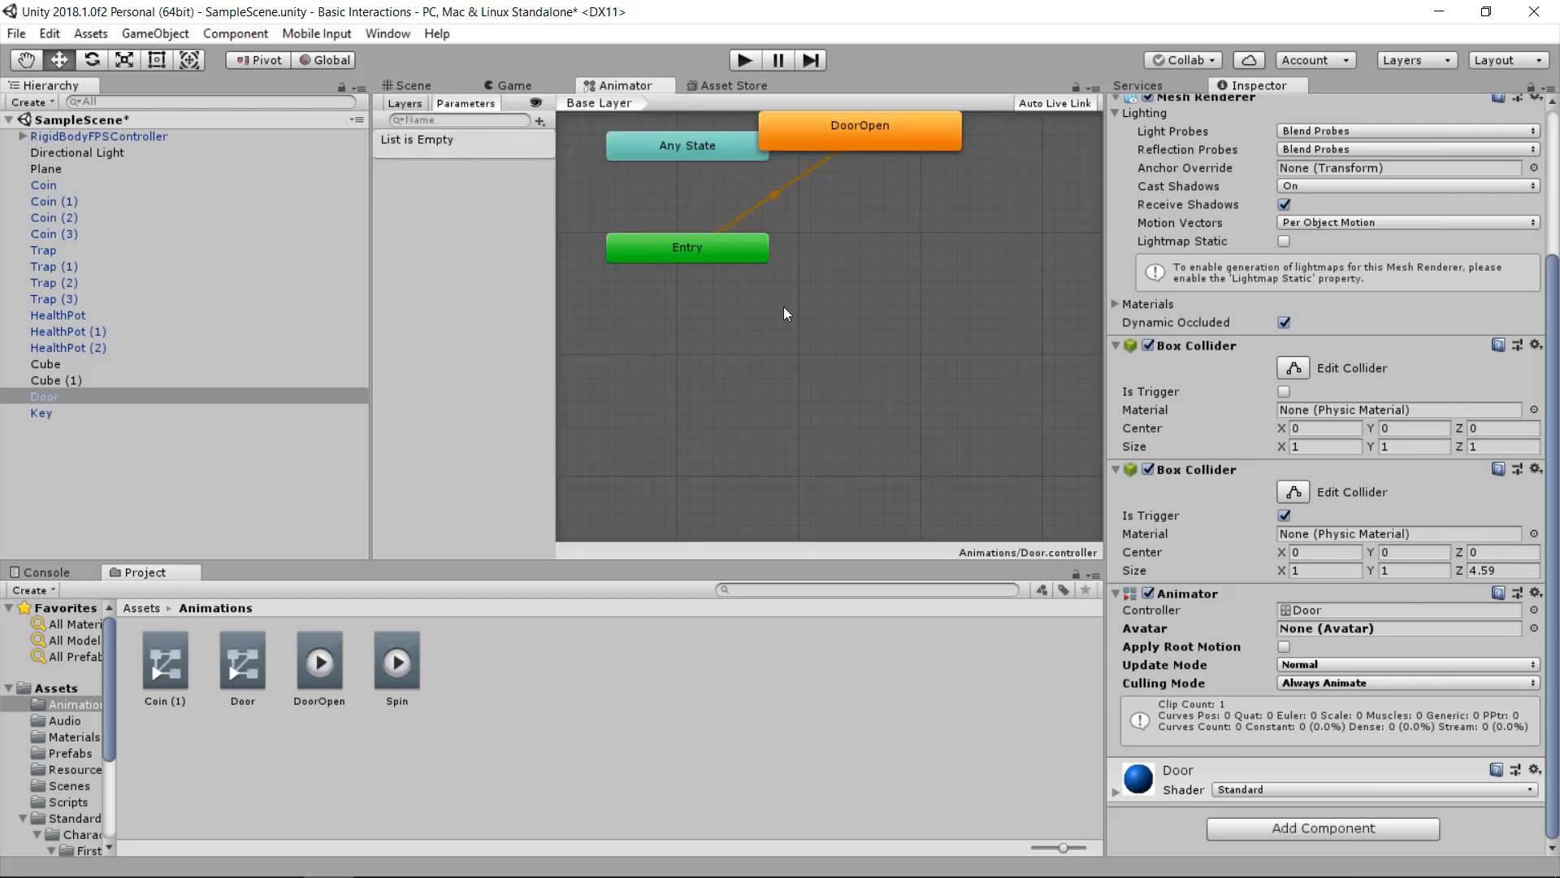
pyautogui.moveTo(792, 114); pyautogui.dragTo(785, 369)
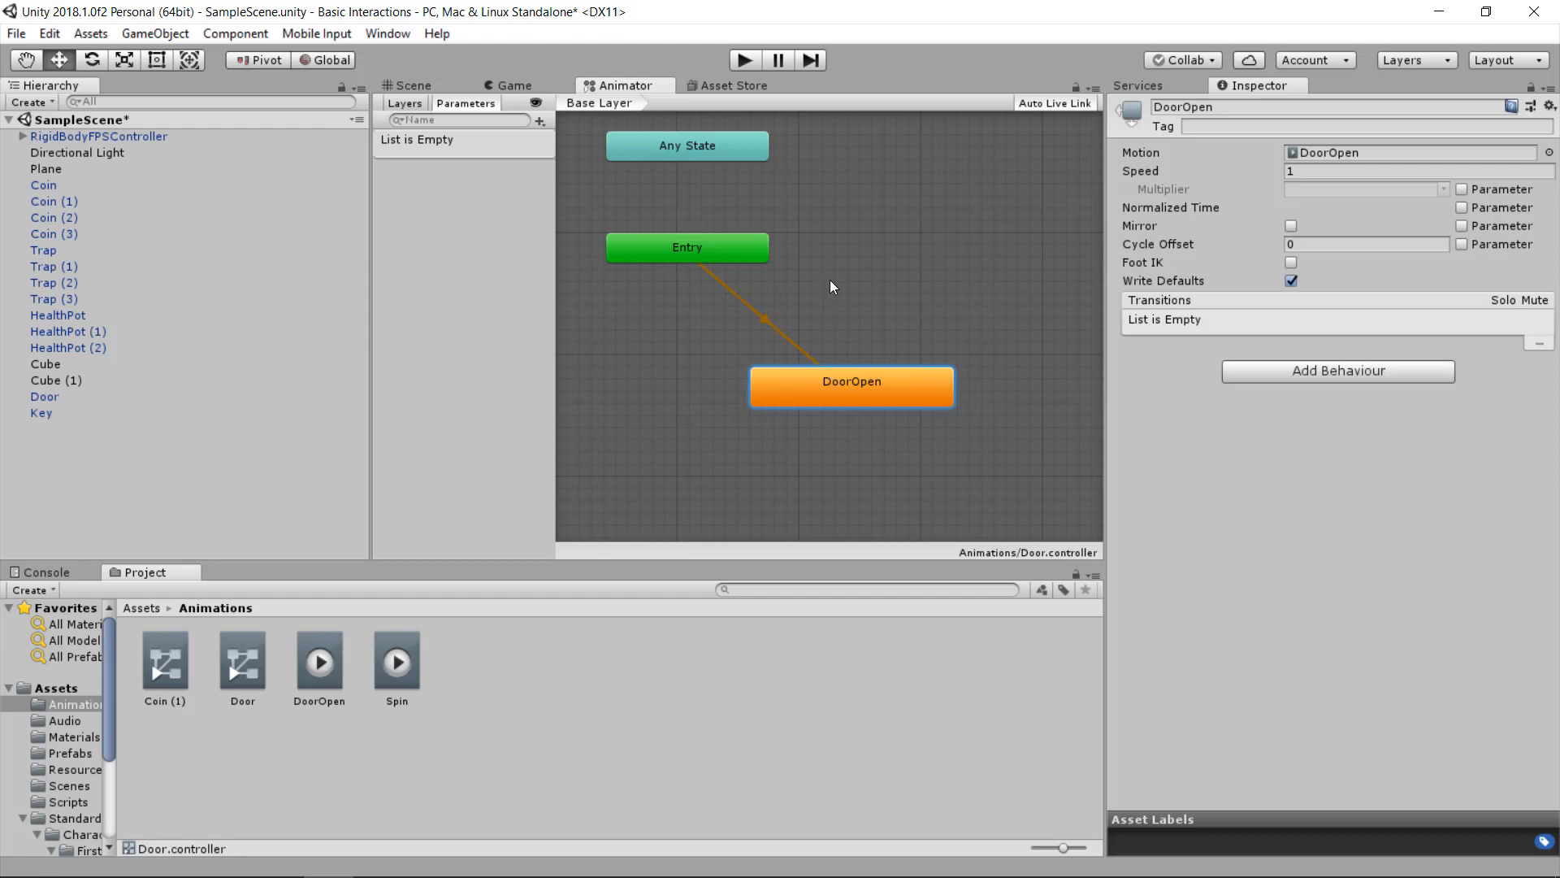
# - Create an empty state beside Entry in the animator graph and set it as the layer default state
pyautogui.rightClick(902, 246)
pyautogui.moveTo(975, 258)
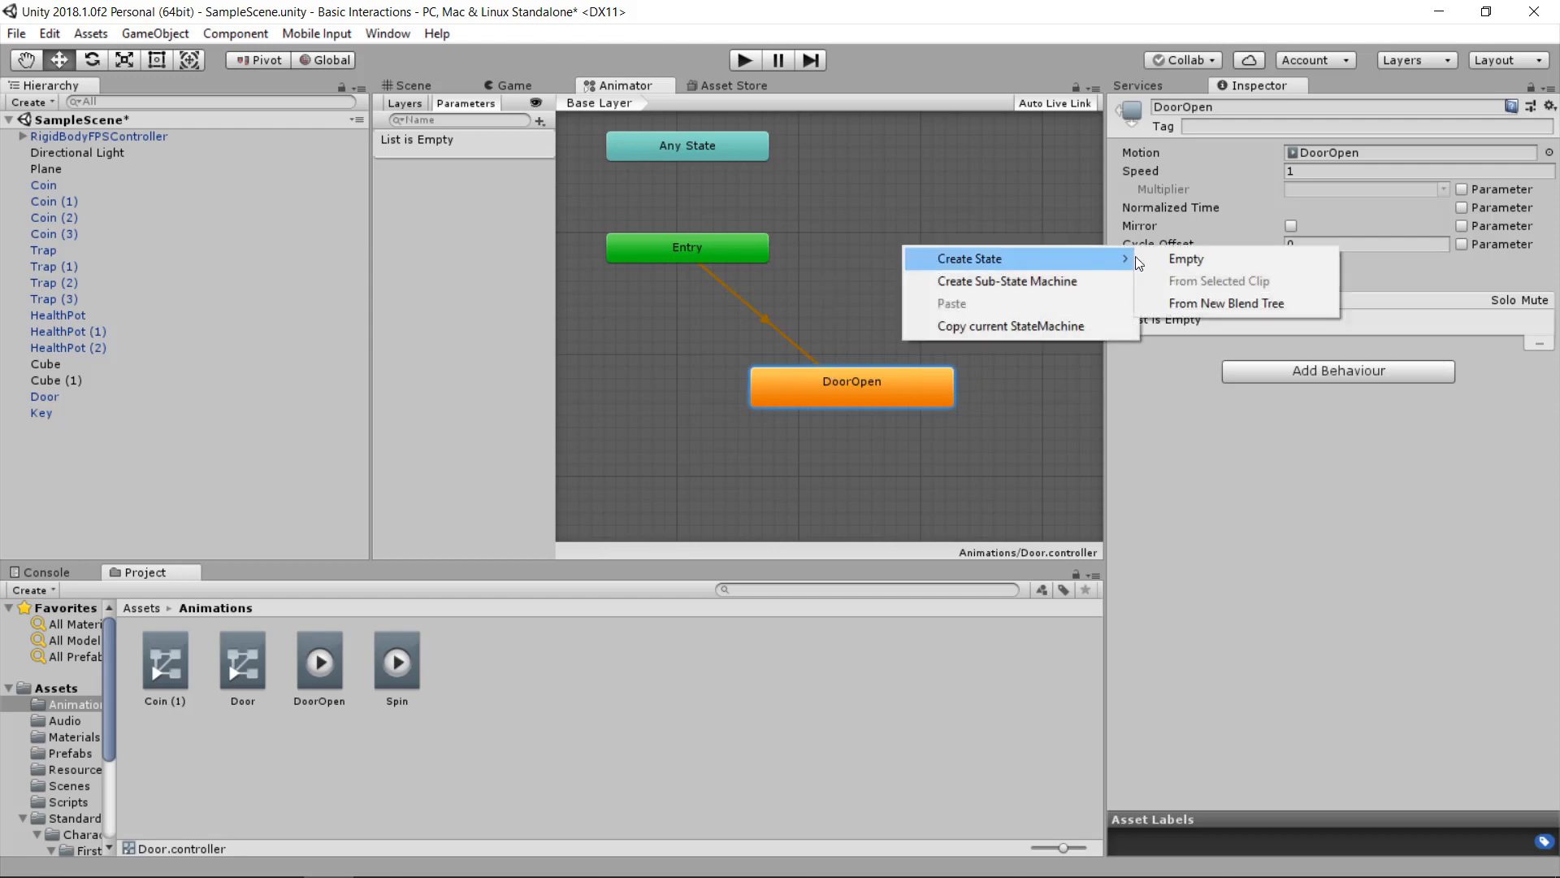
pyautogui.click(1202, 259)
pyautogui.moveTo(997, 272); pyautogui.dragTo(924, 260)
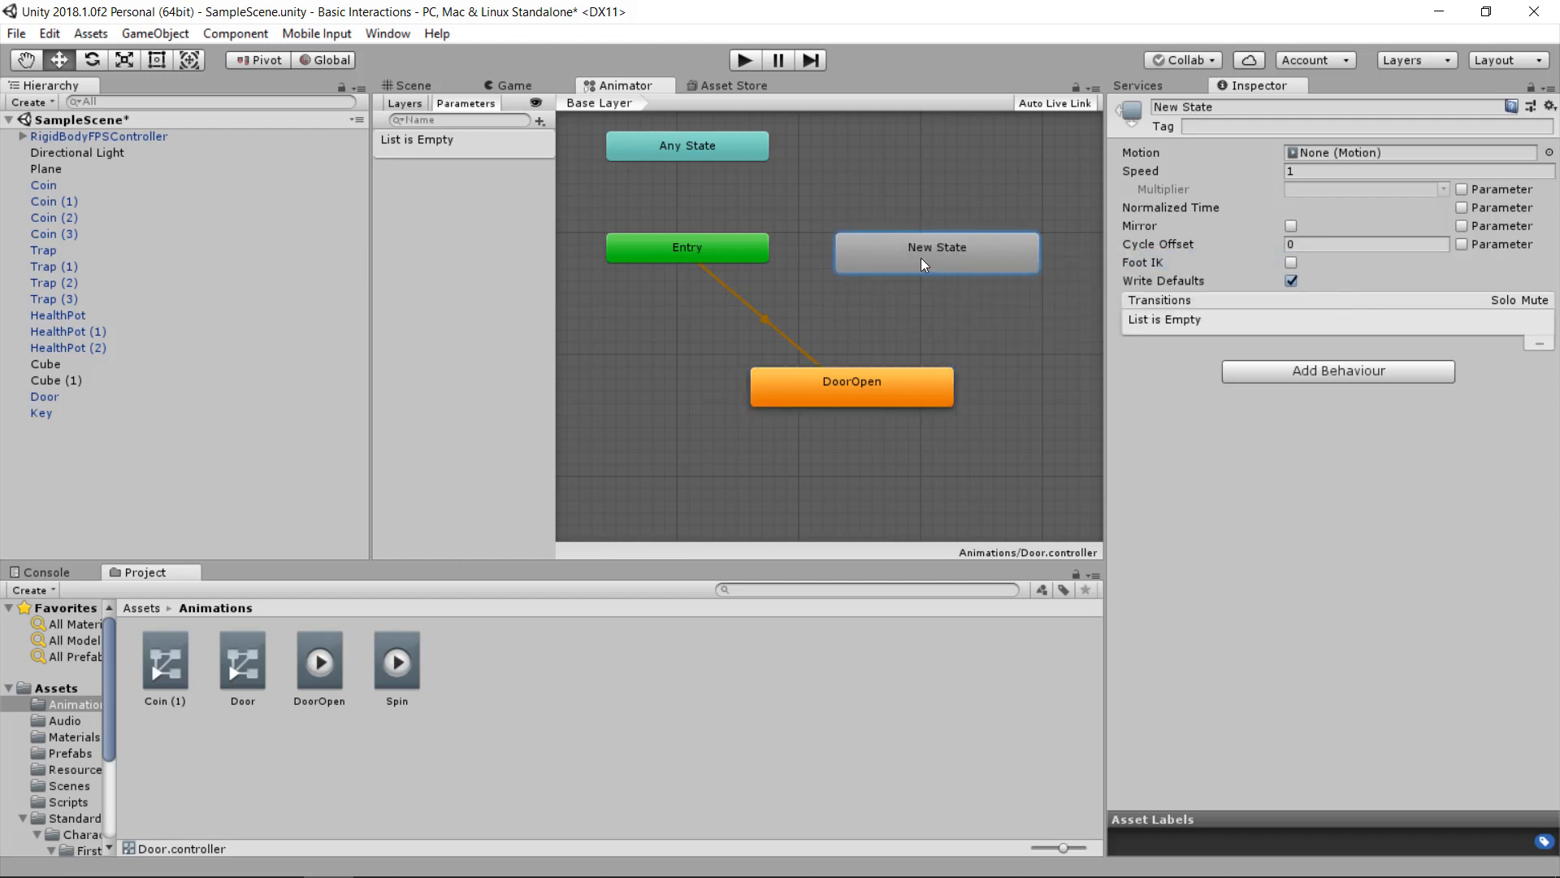
pyautogui.rightClick(920, 258)
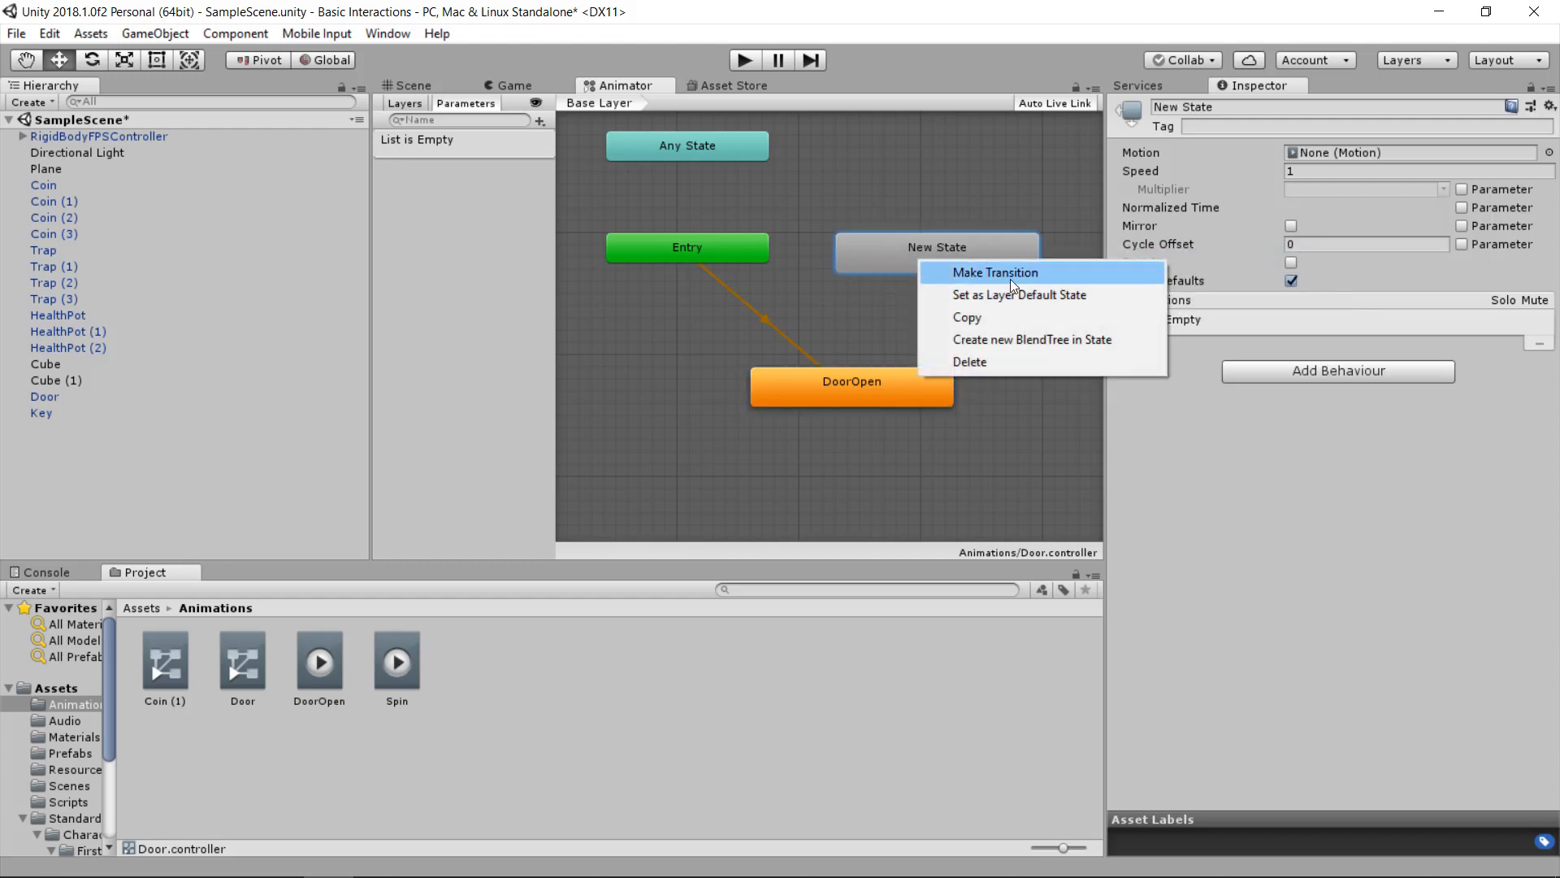
pyautogui.click(1021, 298)
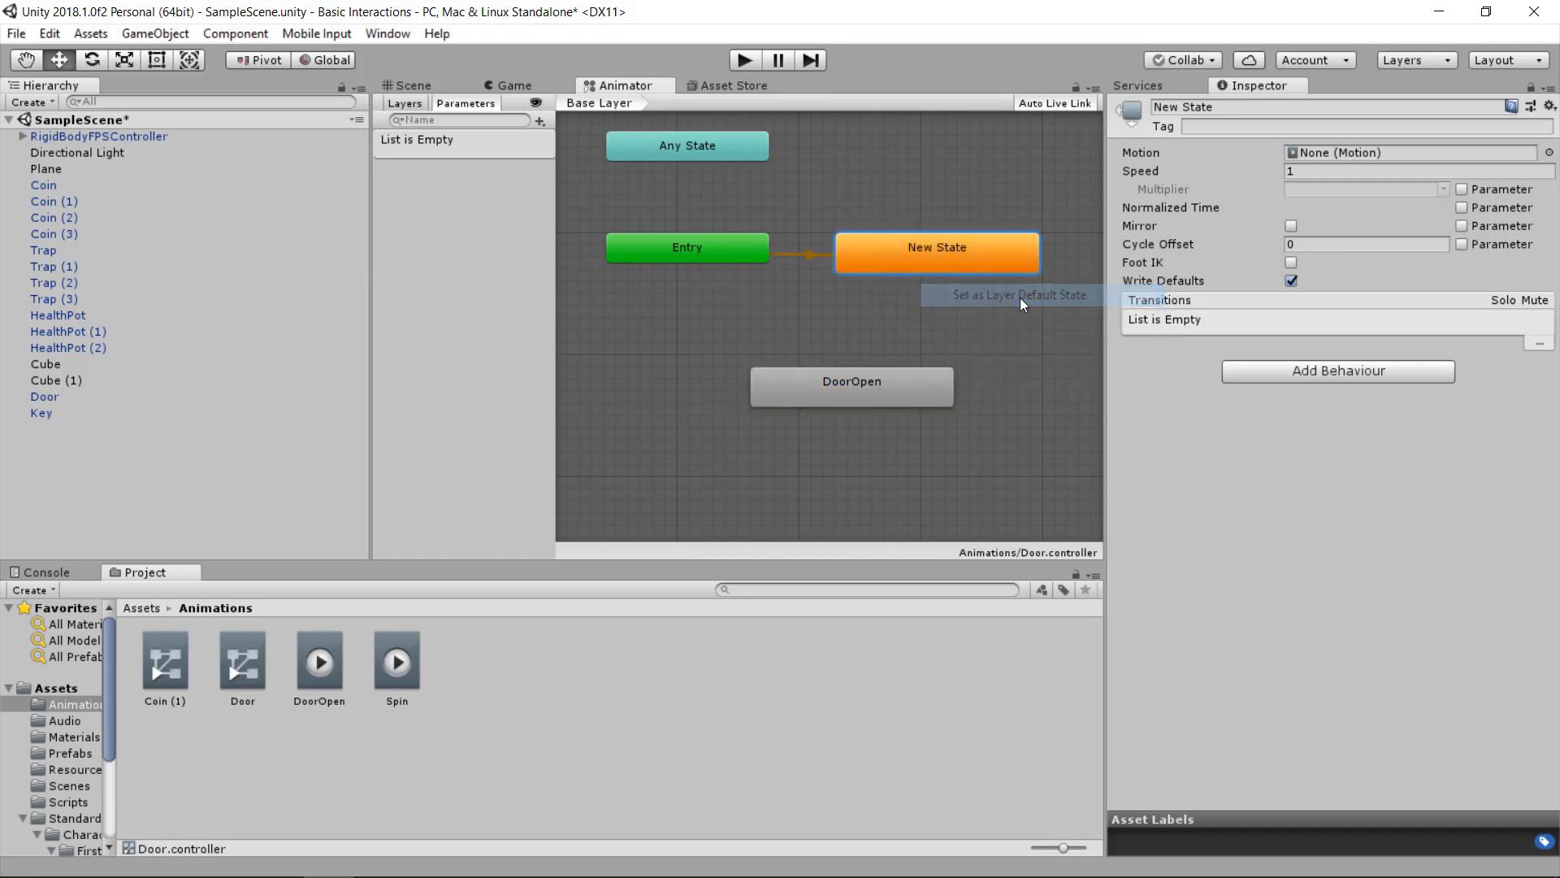
# - Make a transition from New State to DoorOpen in the animator graph
pyautogui.rightClick(920, 257)
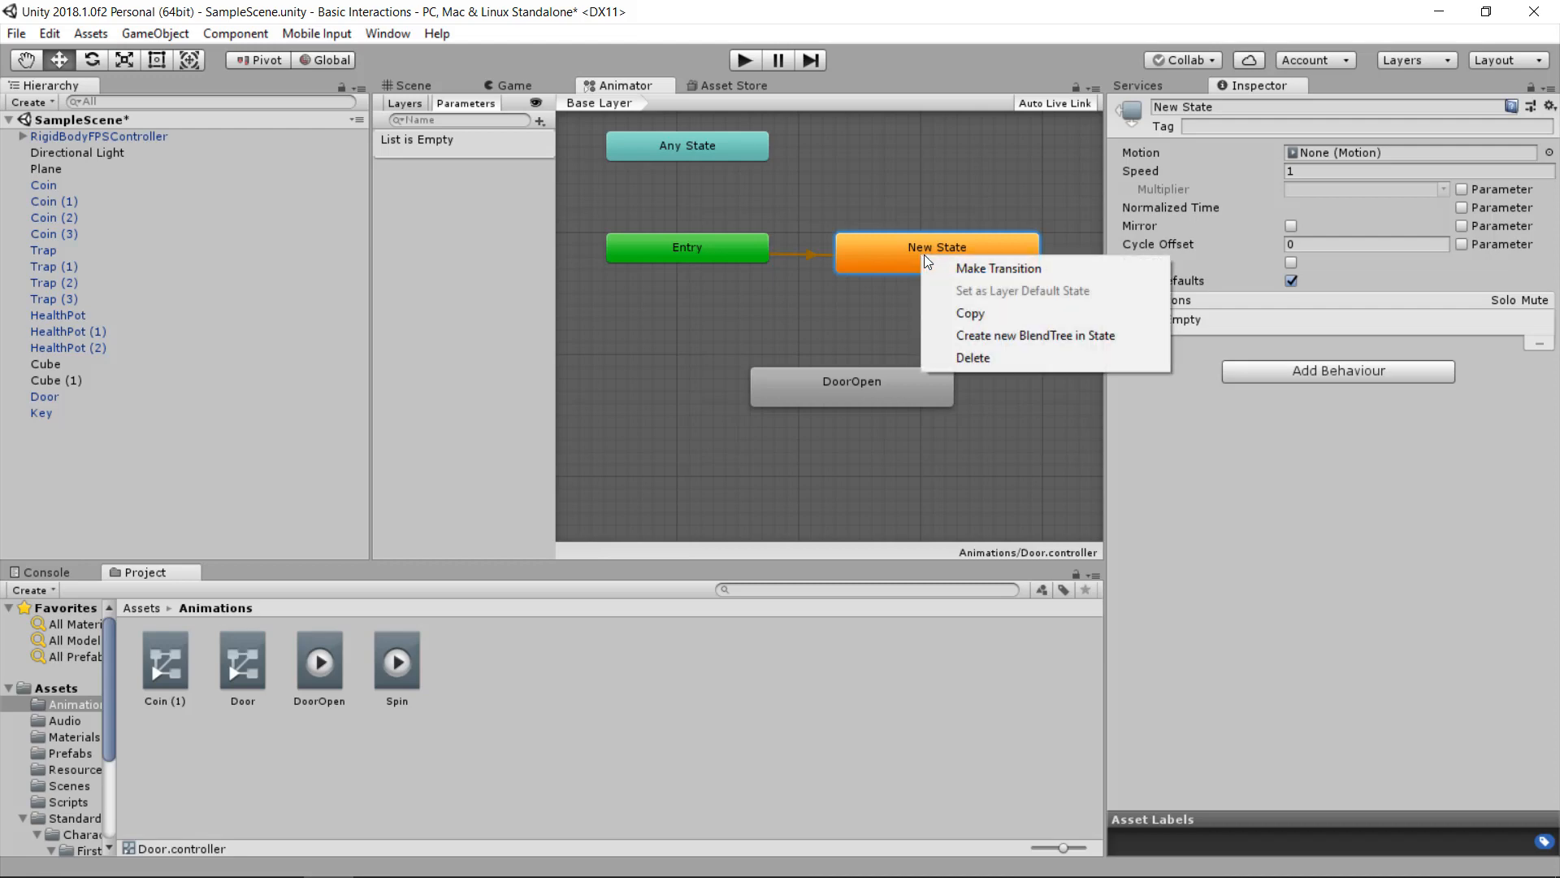
pyautogui.click(970, 266)
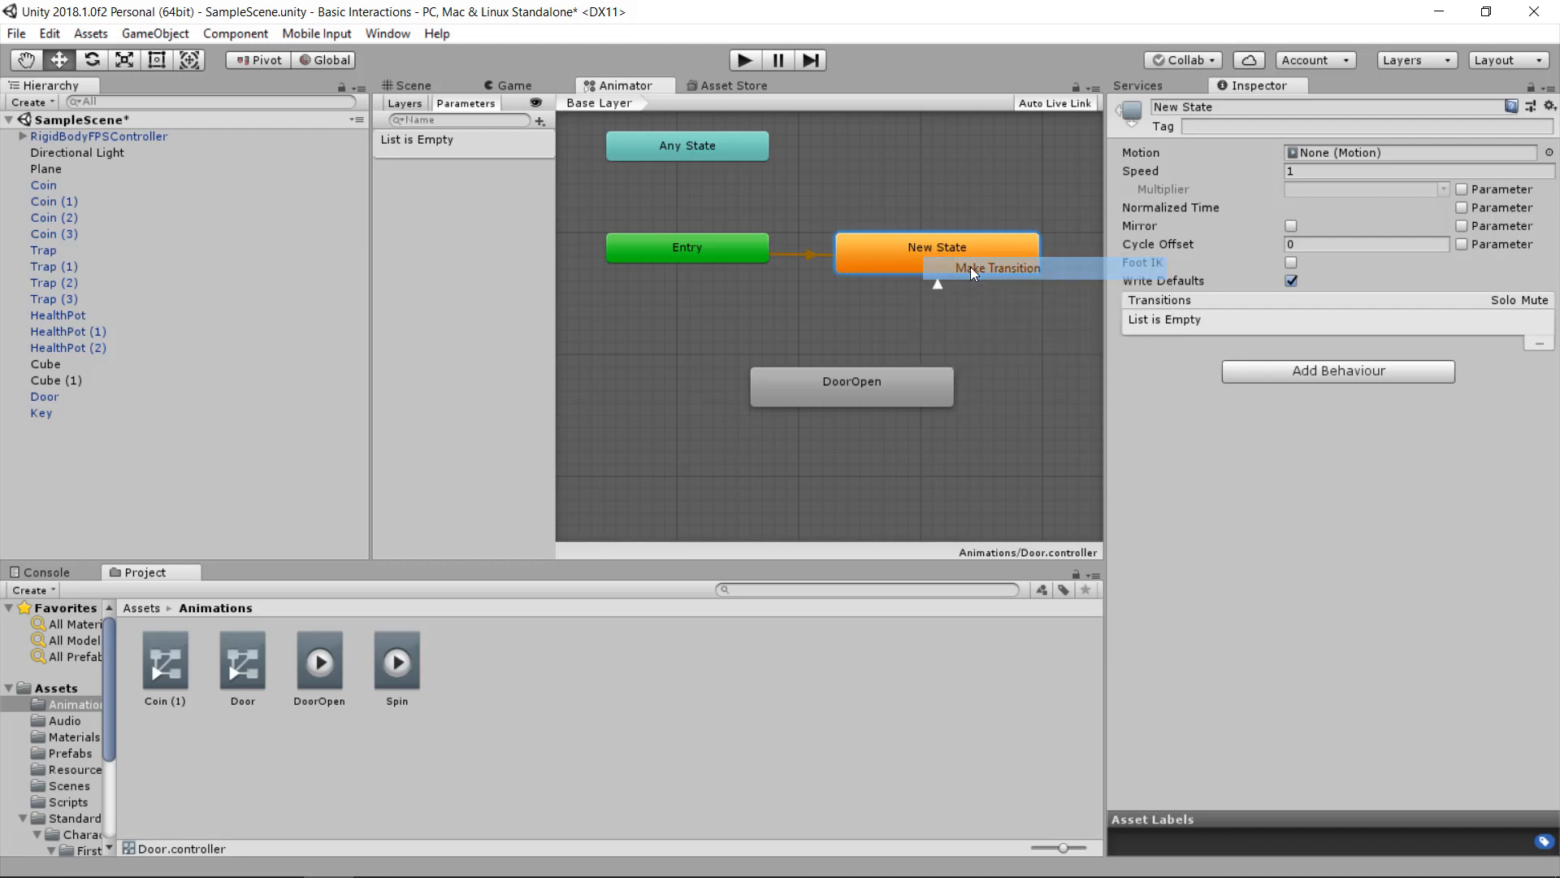
pyautogui.click(840, 393)
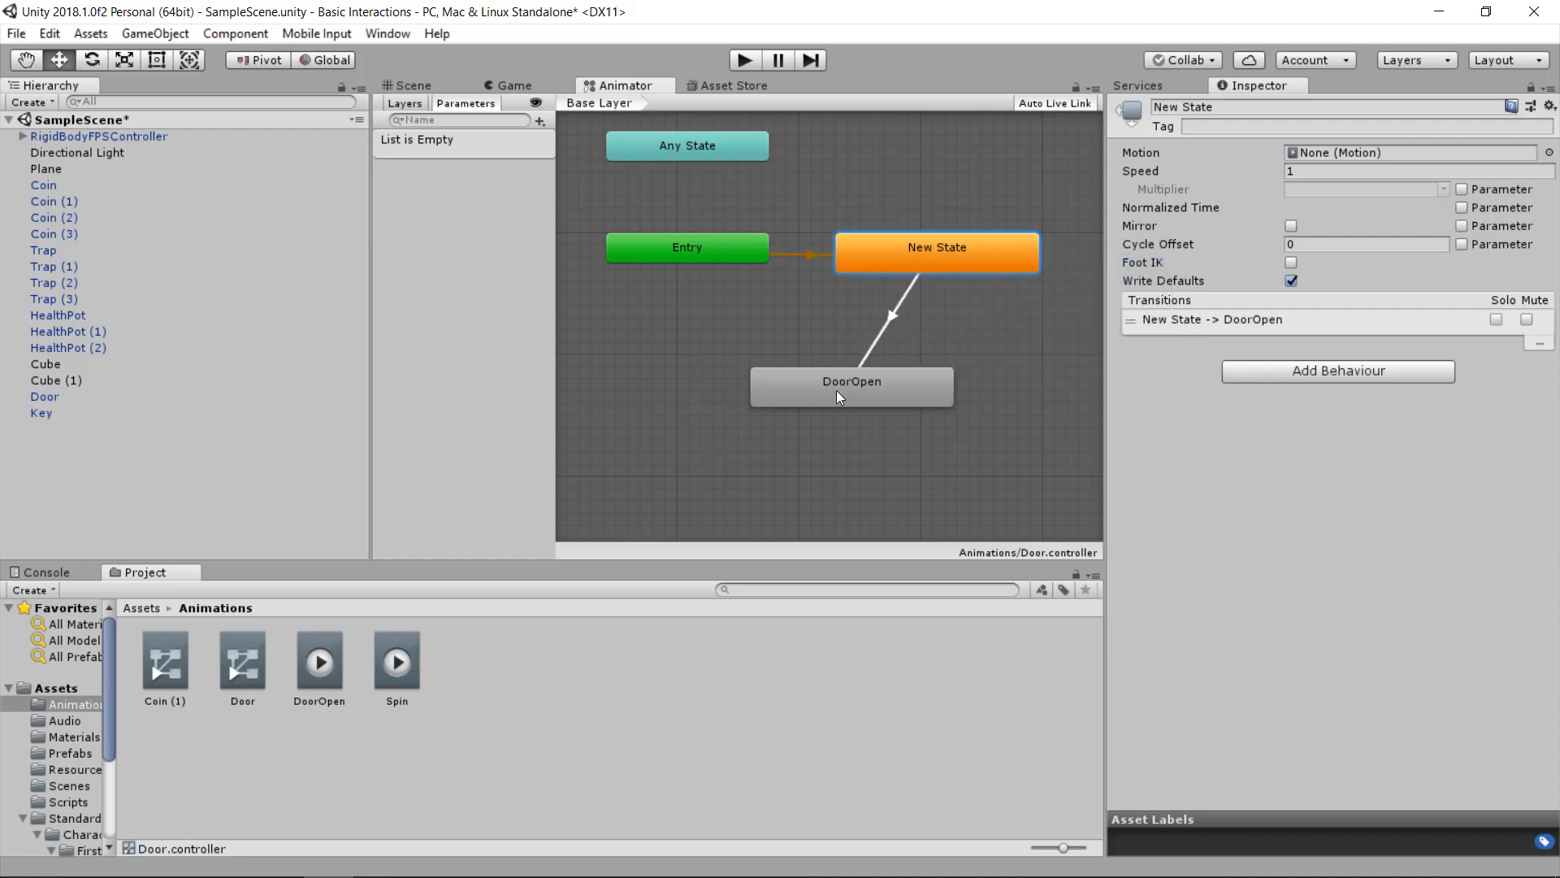
# - Add a trigger parameter named Open to the door's animator controller
pyautogui.click(891, 318)
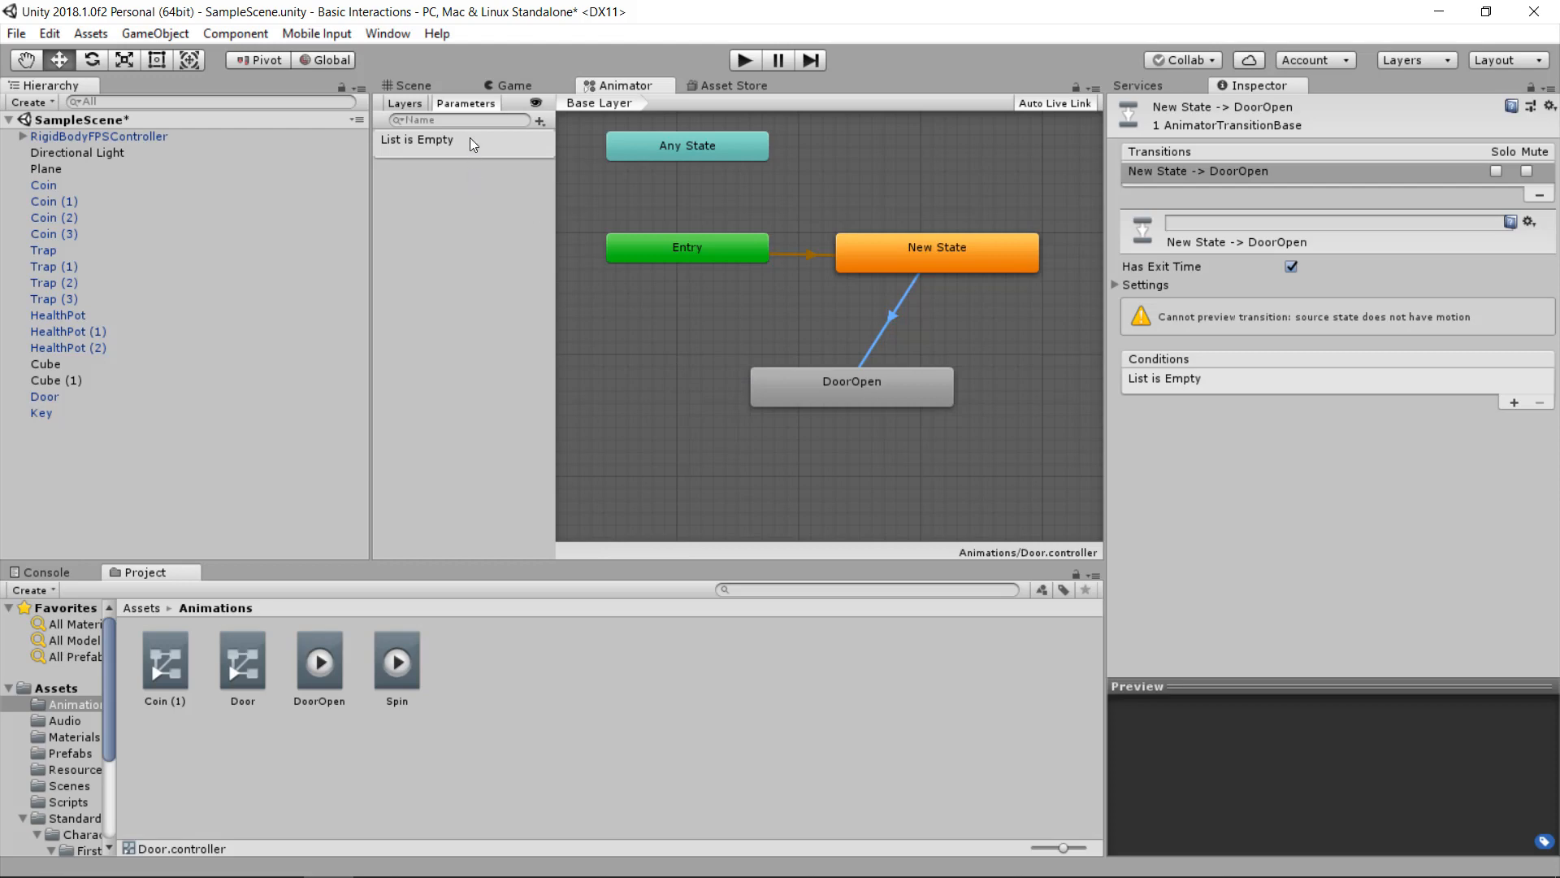
pyautogui.click(404, 103)
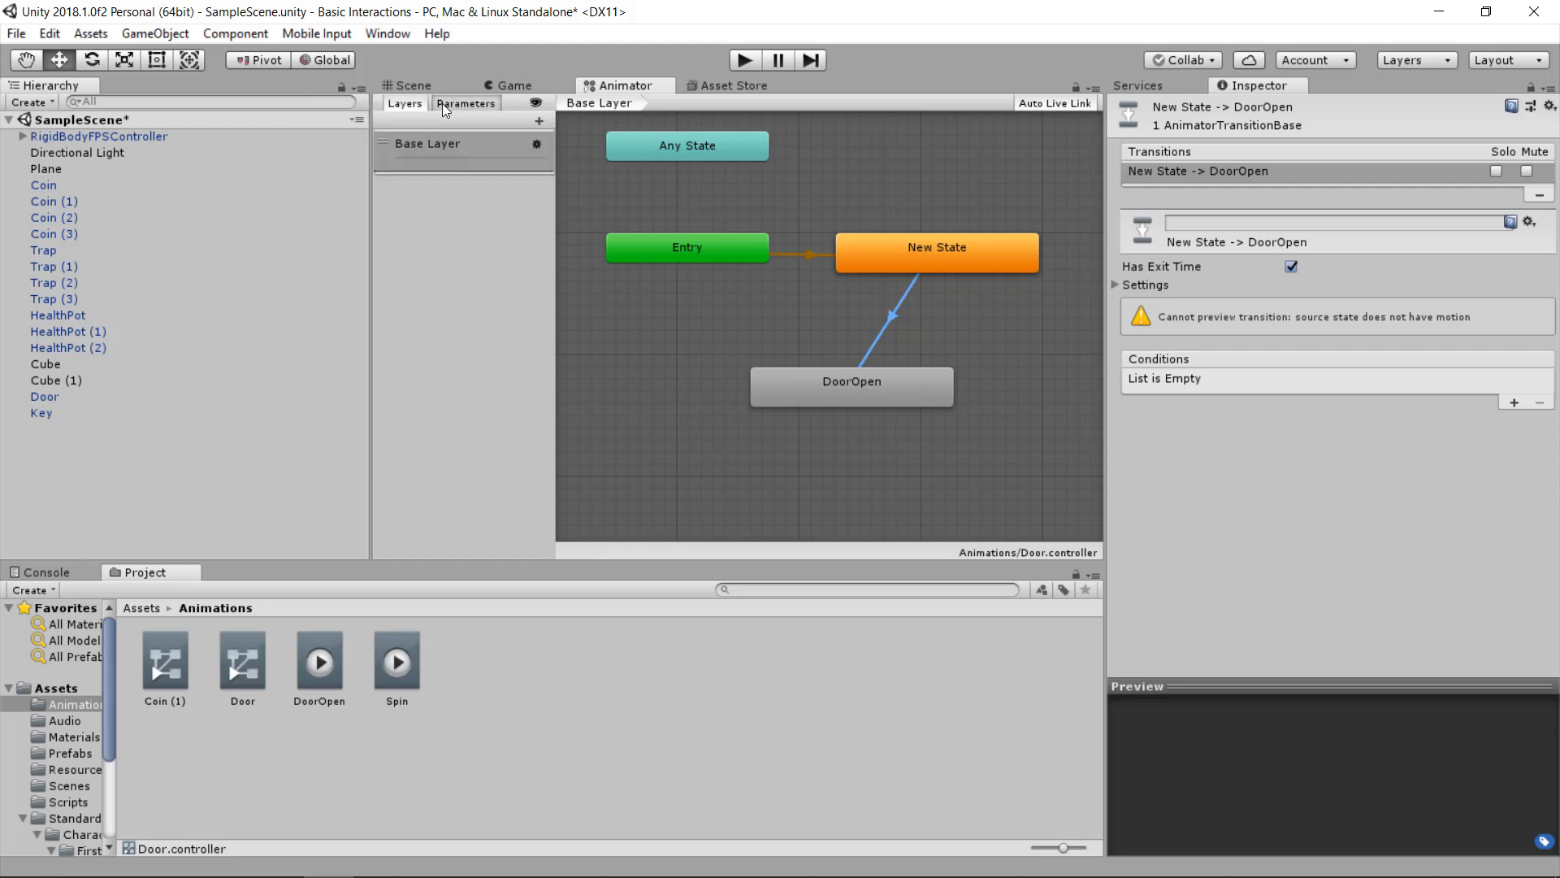
pyautogui.click(445, 105)
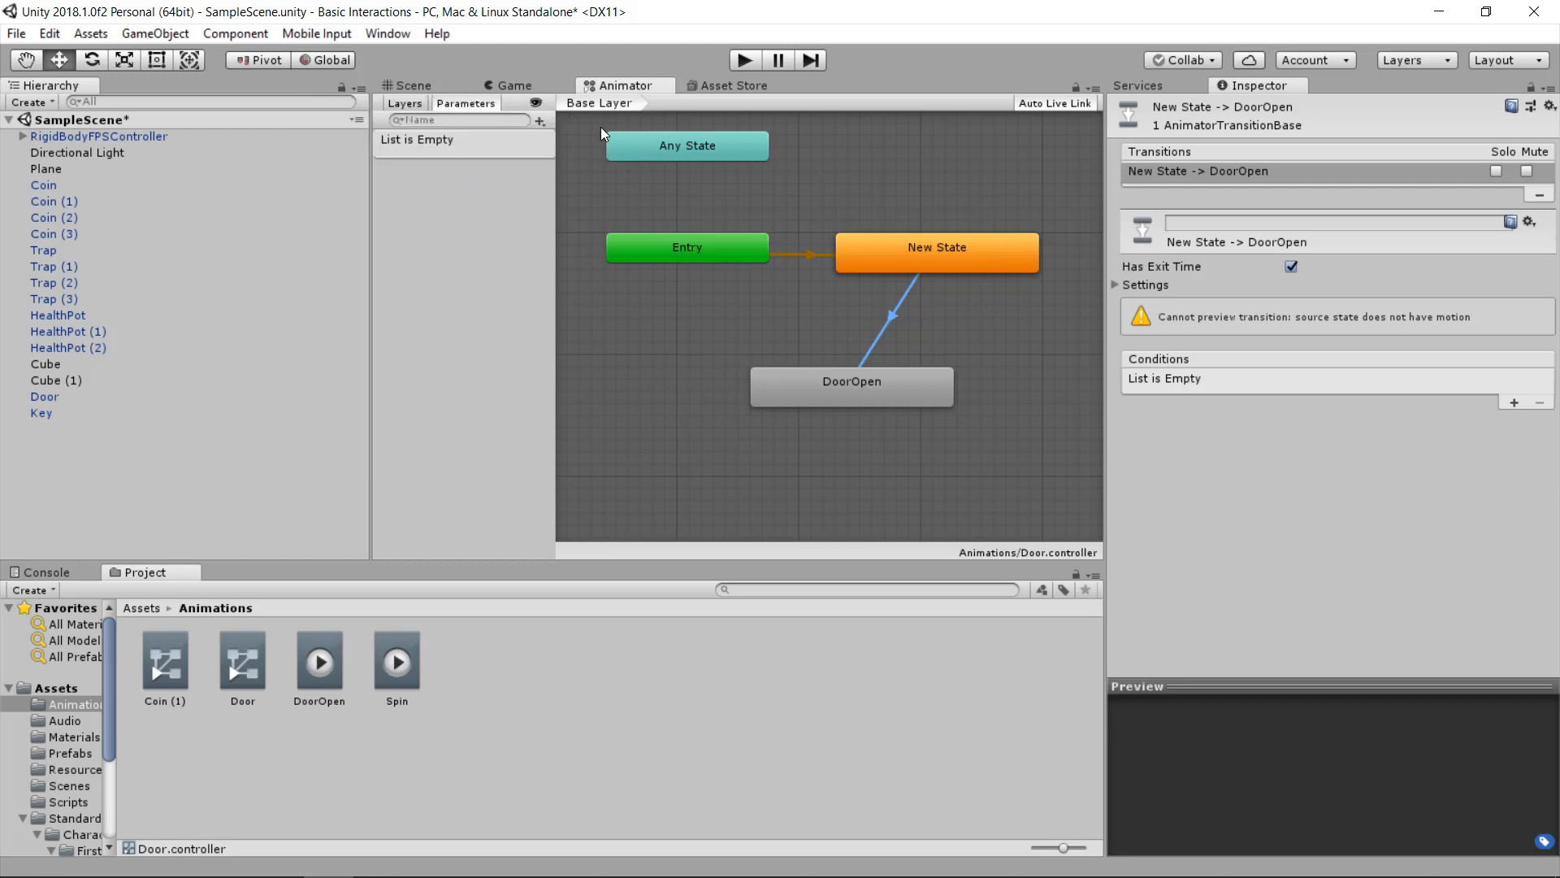
pyautogui.click(538, 121)
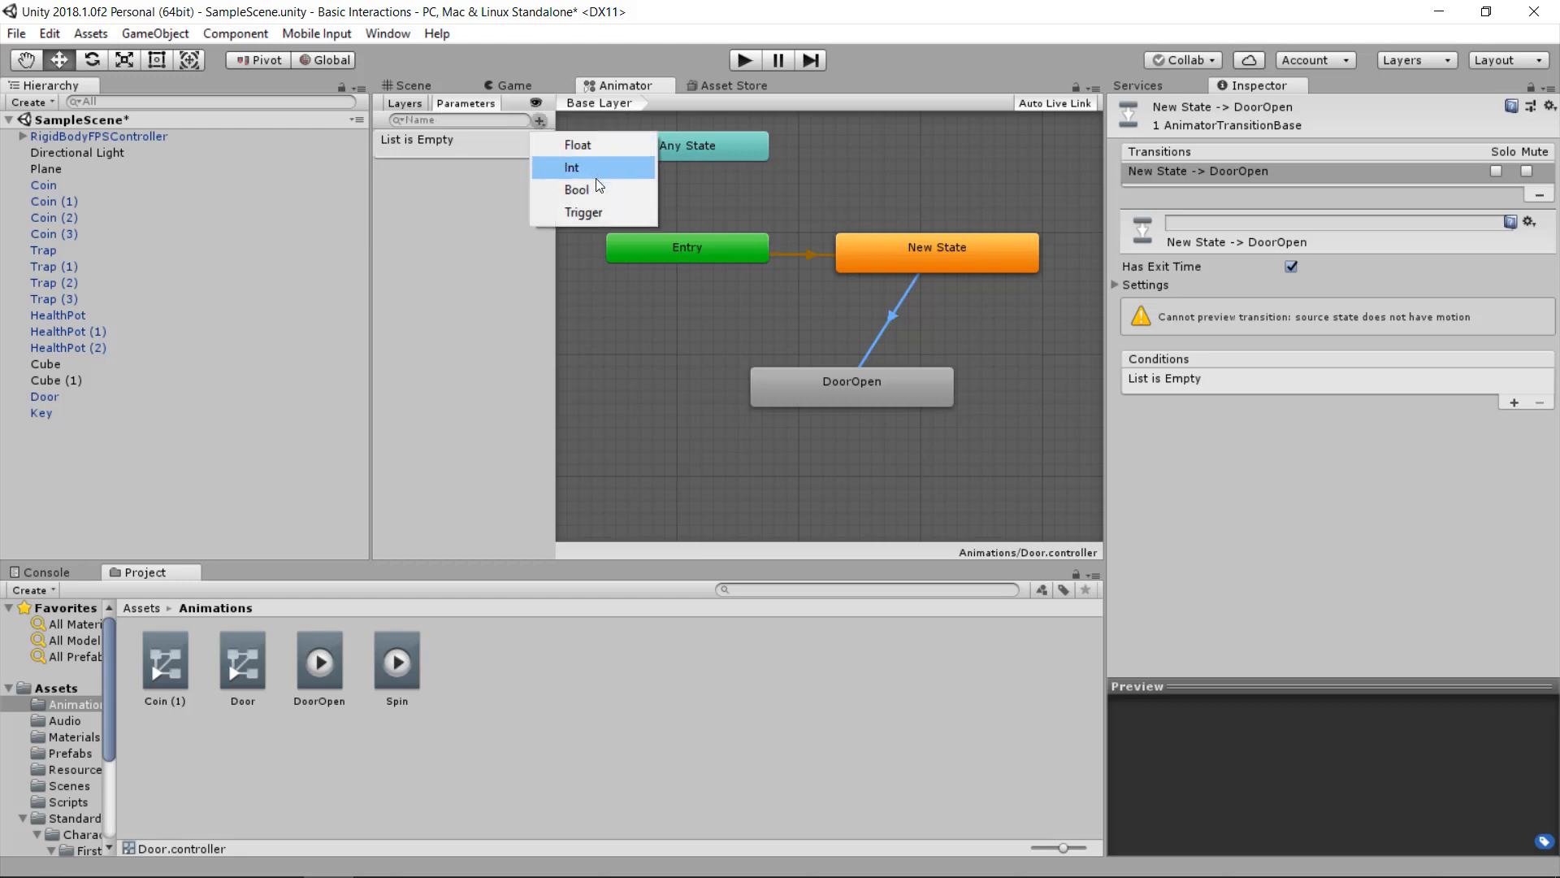
pyautogui.click(578, 210)
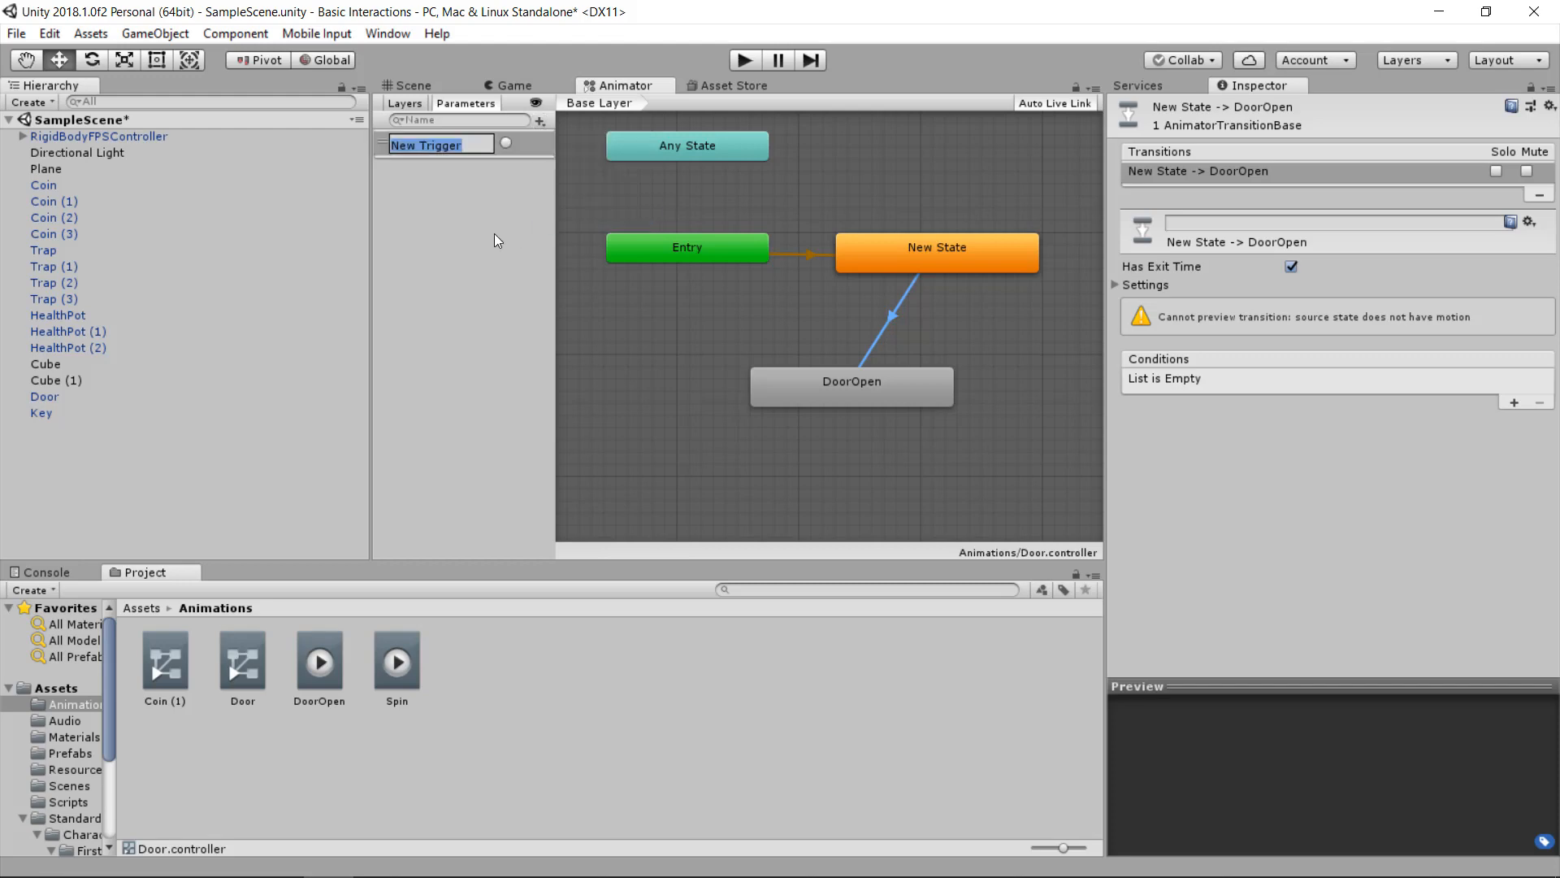
pyautogui.write('Open')
pyautogui.press('Return')
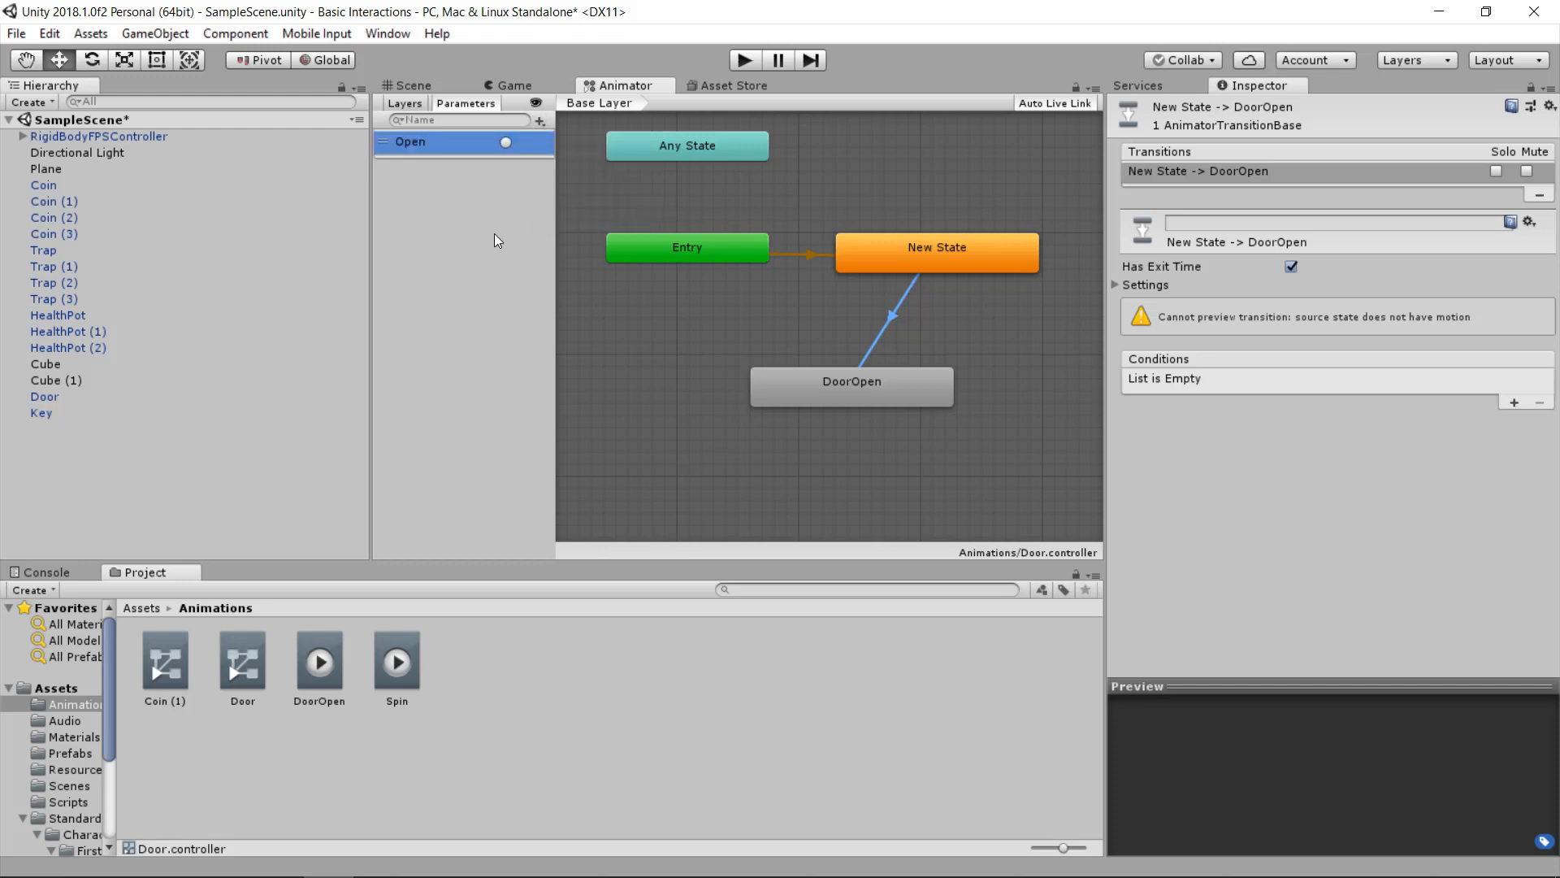
# - Add Open as the condition of the New State to DoorOpen transition and disable its exit time
pyautogui.click(892, 317)
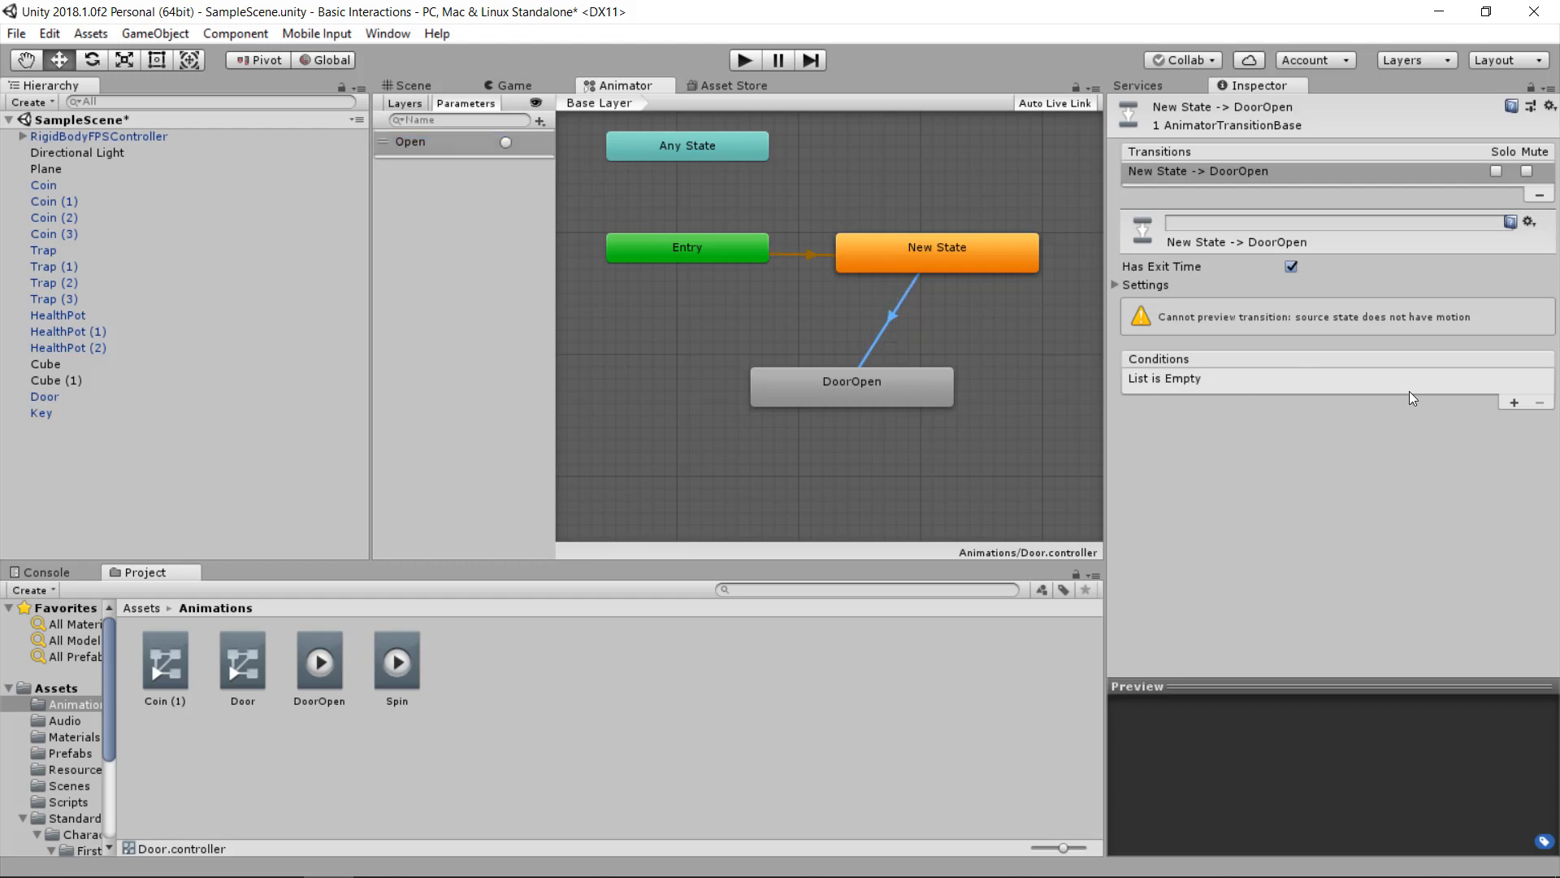
pyautogui.click(1513, 403)
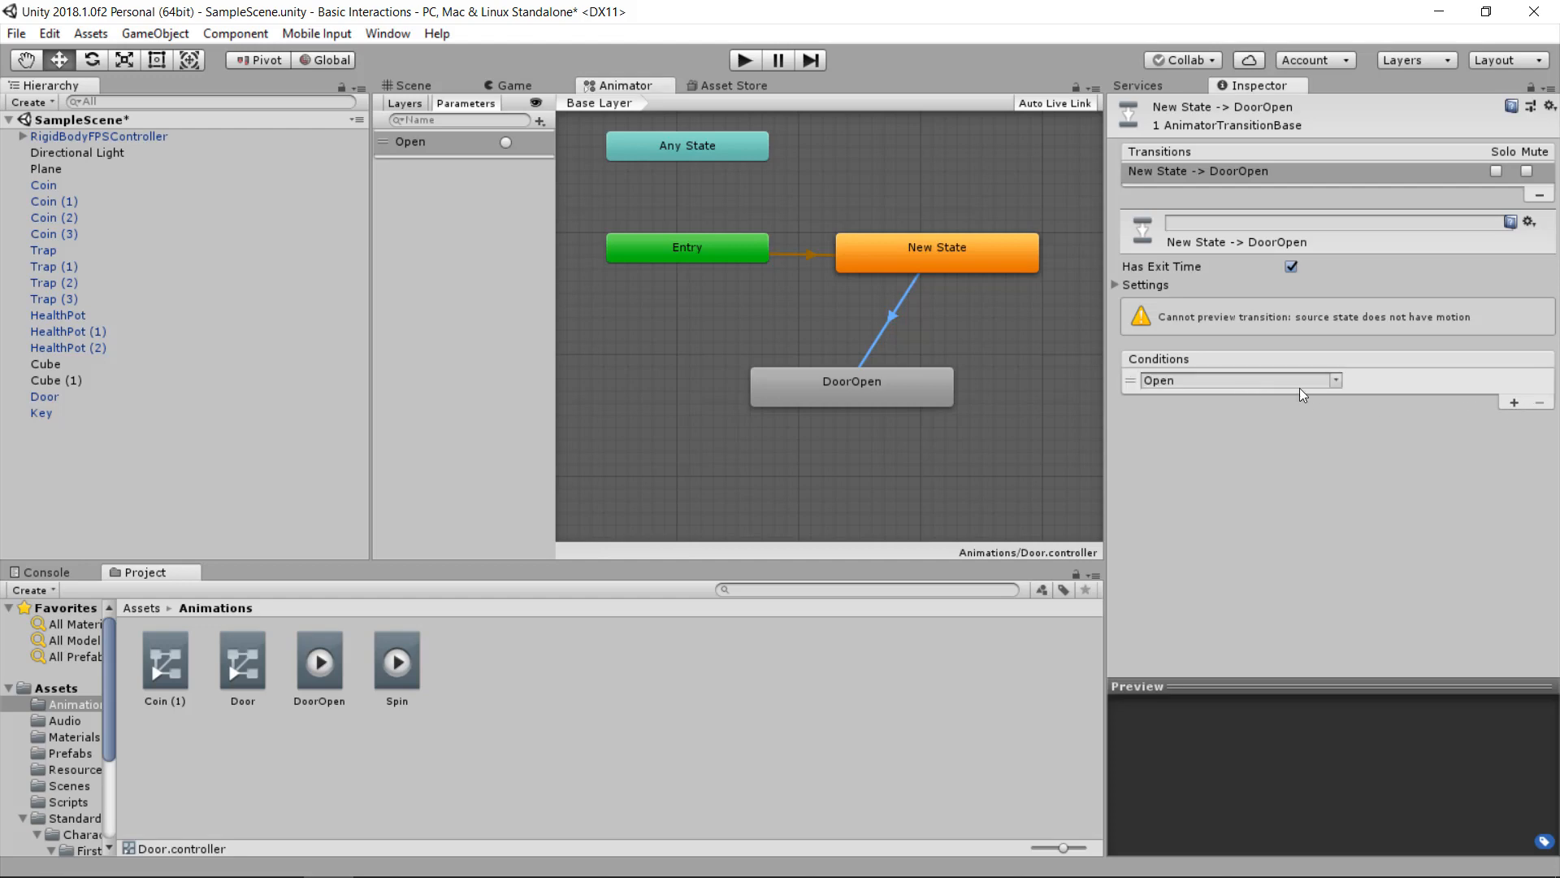
pyautogui.click(1337, 382)
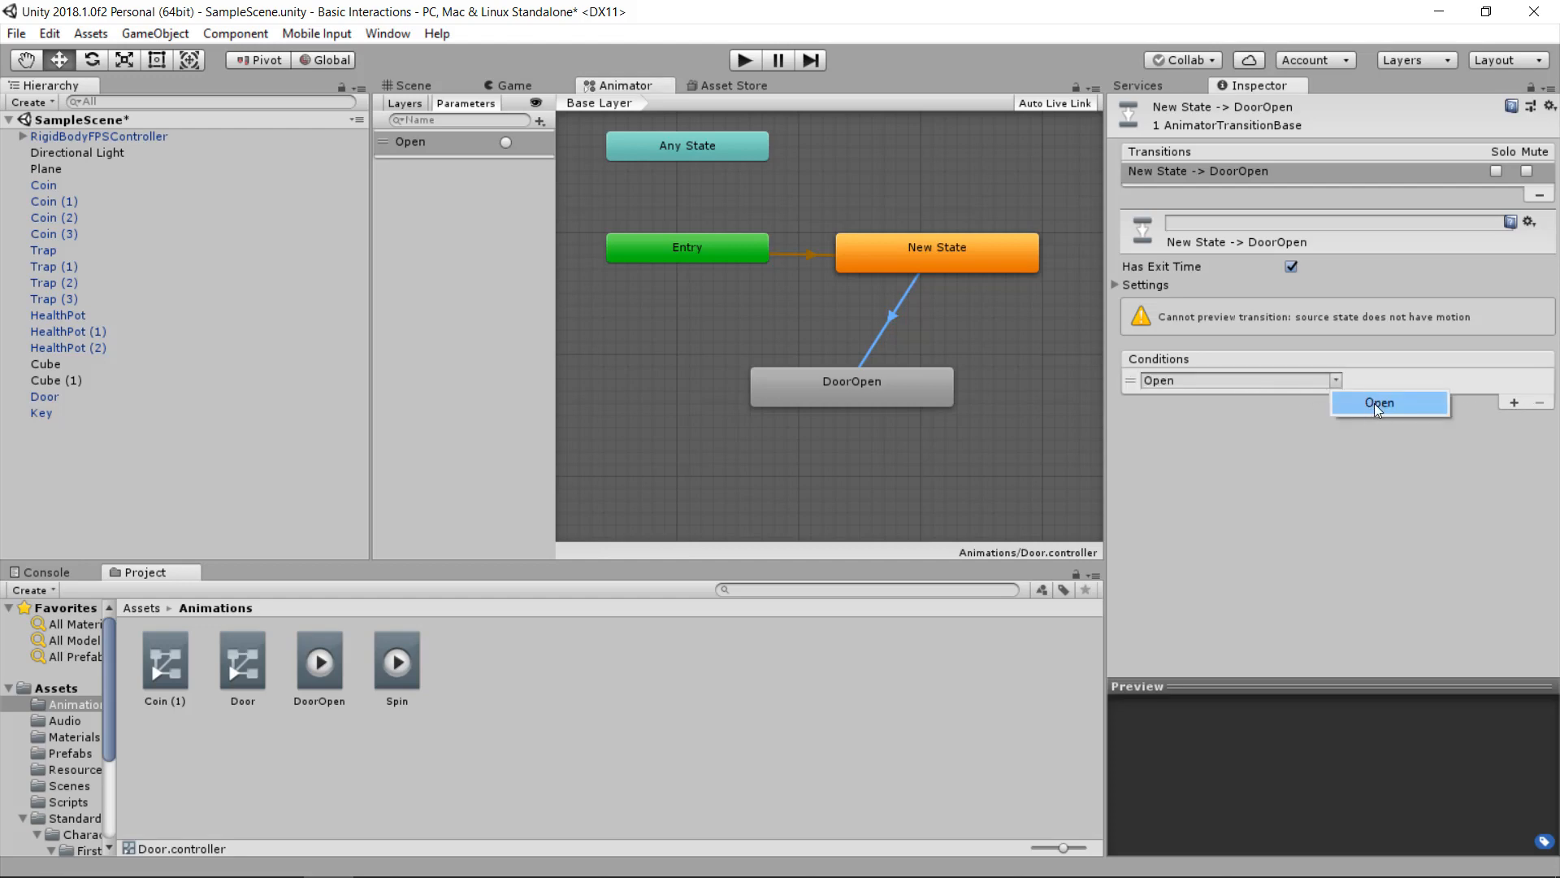
pyautogui.click(1356, 403)
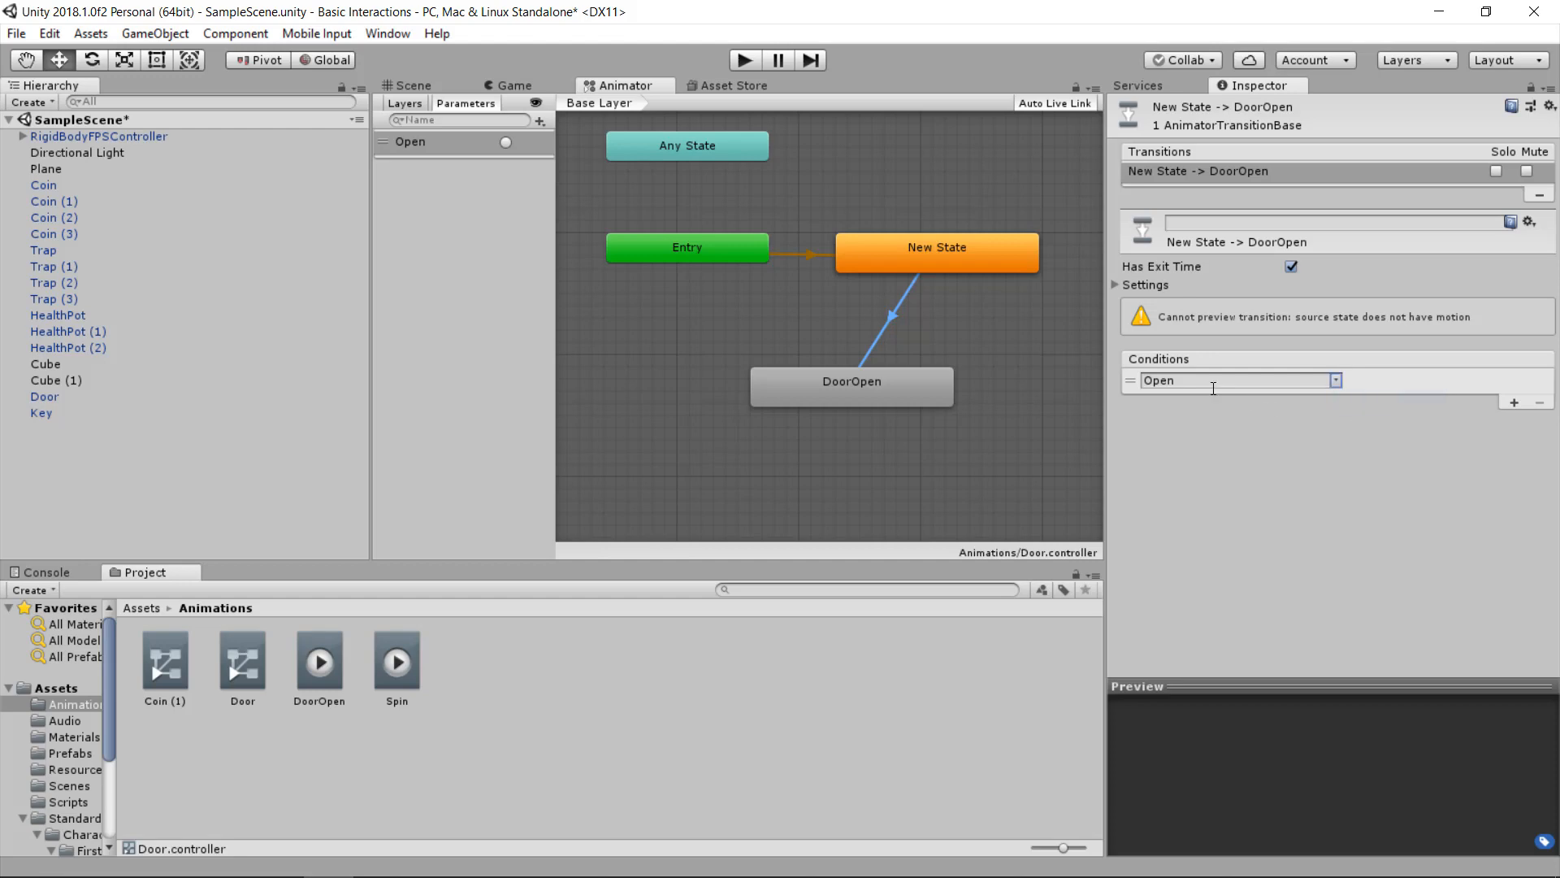
pyautogui.click(1291, 267)
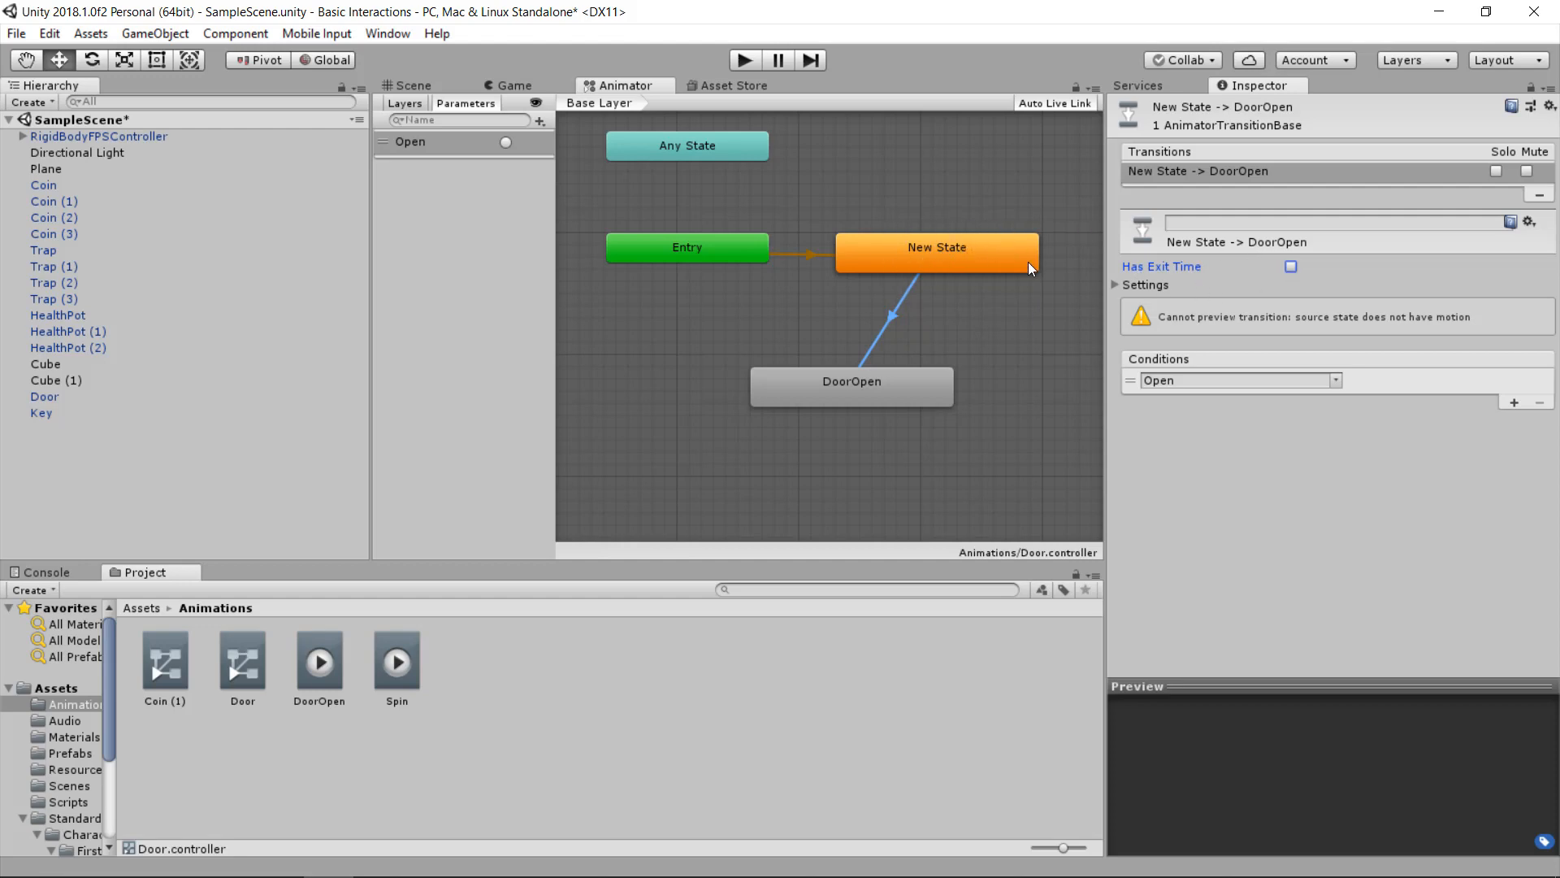
# - Add the door's Transform Position as an animated property of the DoorOpen clip
pyautogui.click(405, 81)
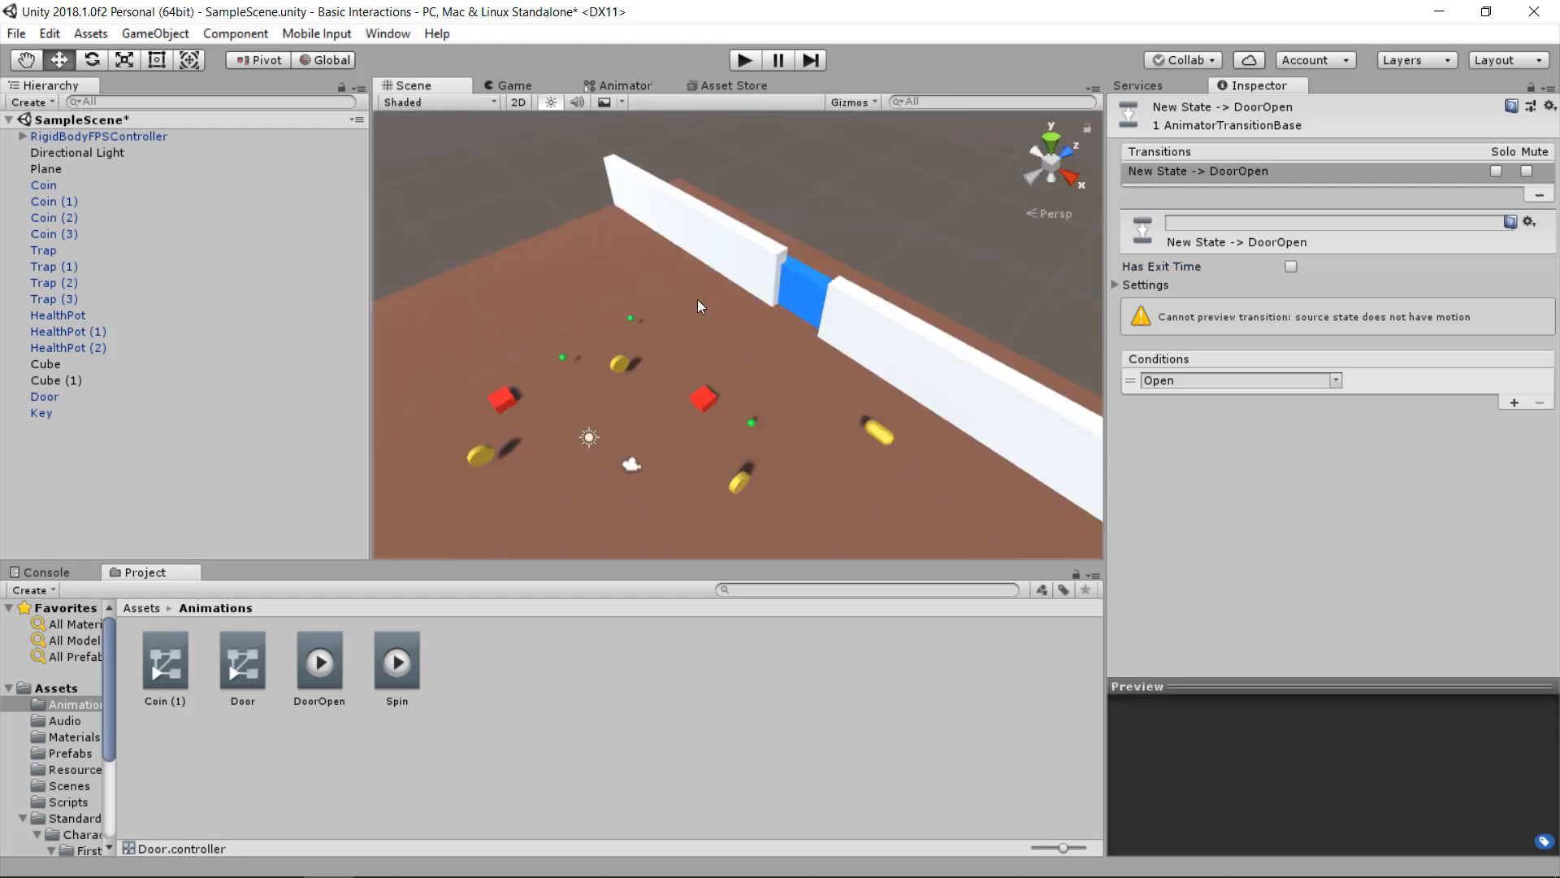
pyautogui.click(795, 290)
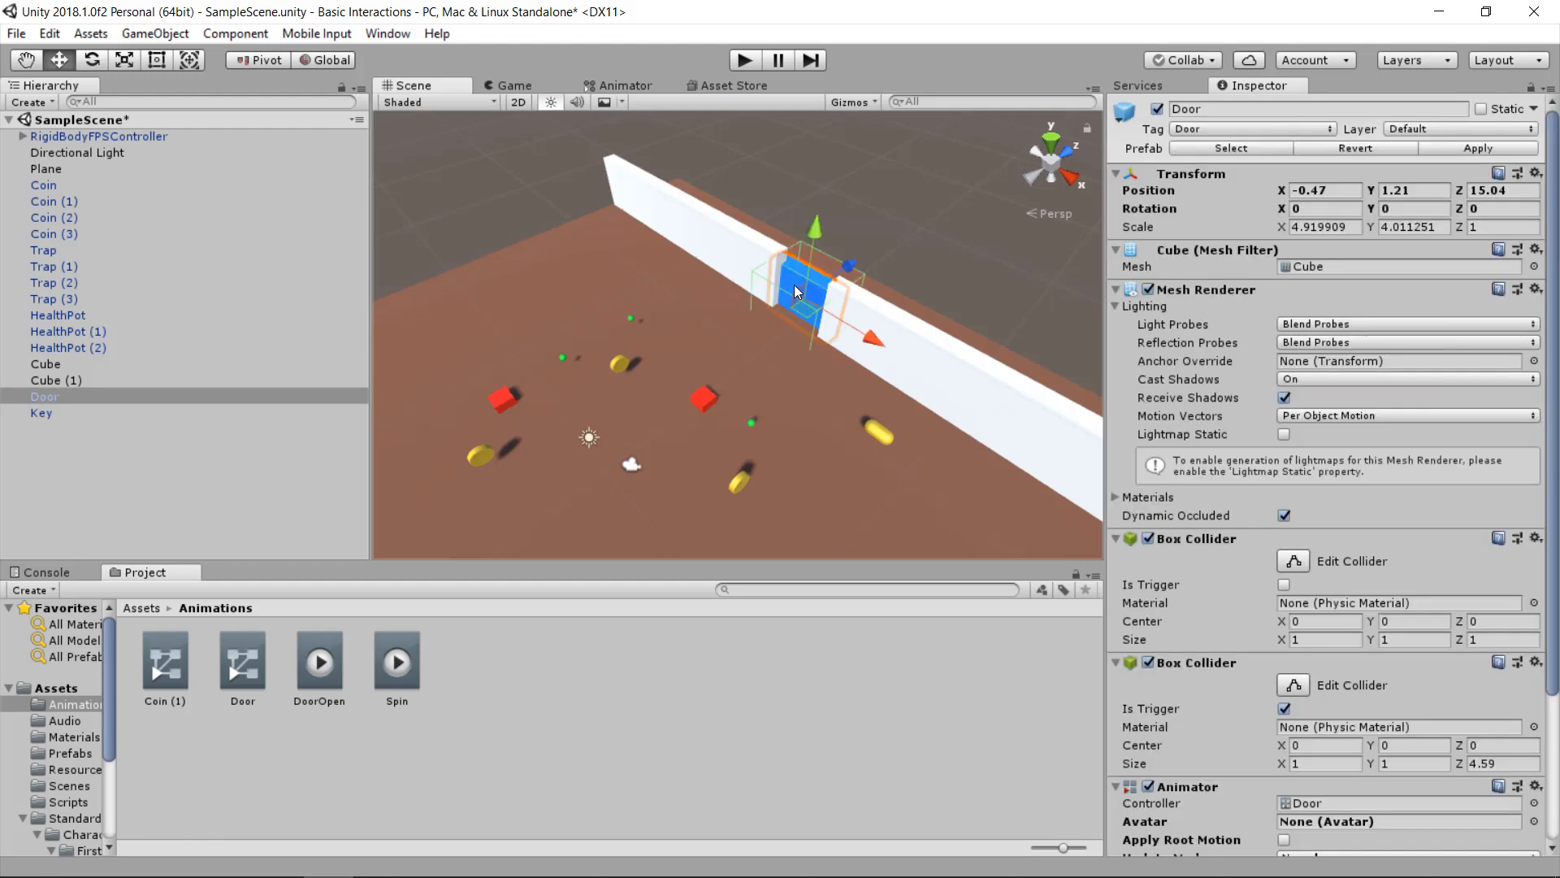
pyautogui.scroll(-5, 1131, 451)
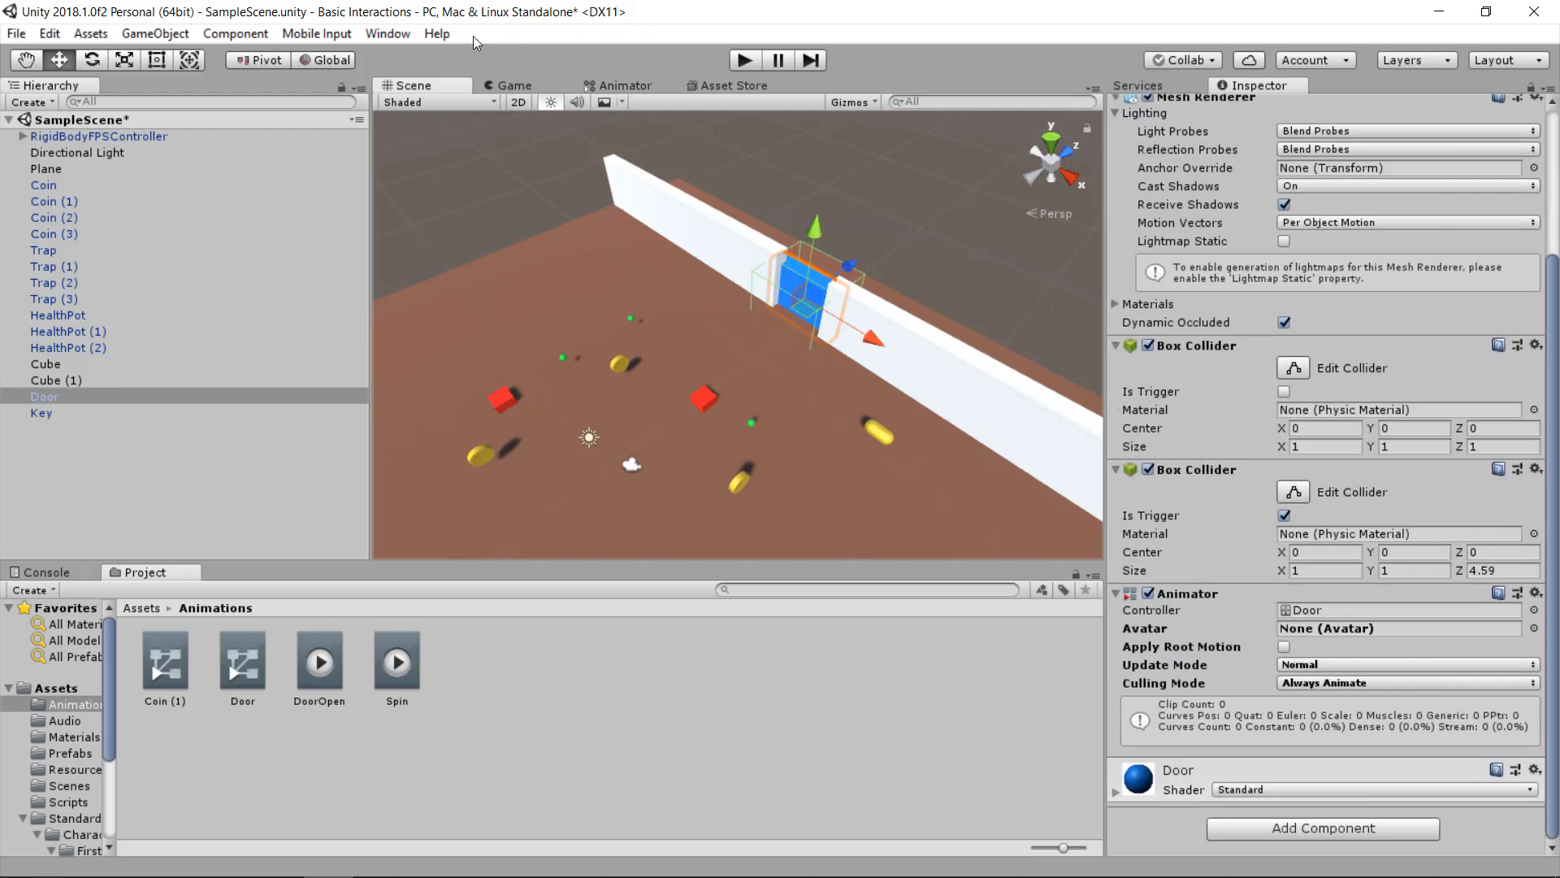
pyautogui.click(402, 36)
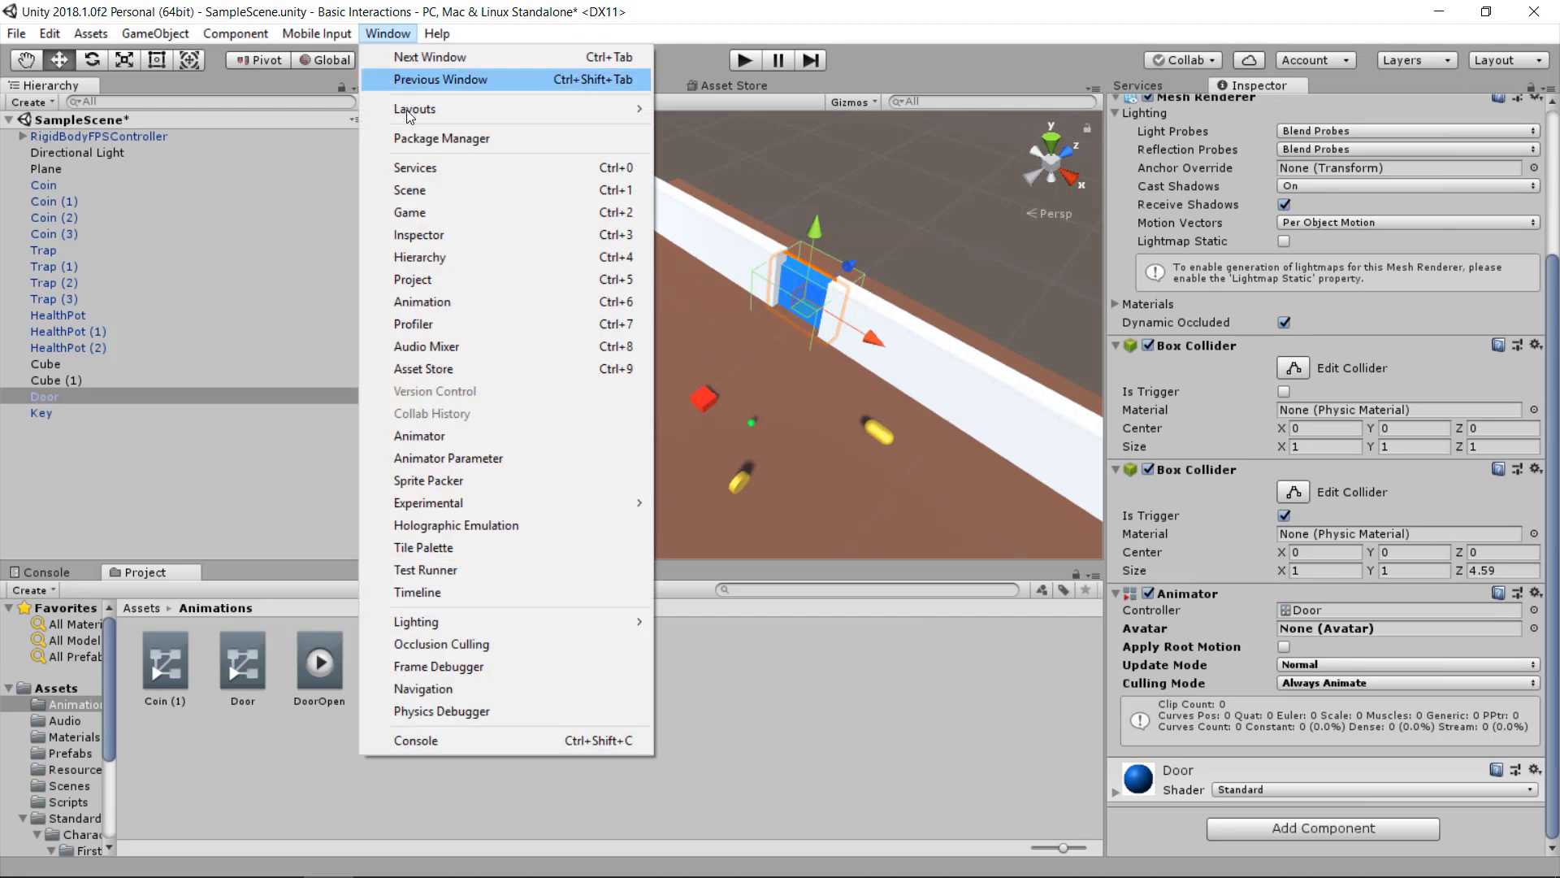
pyautogui.click(509, 302)
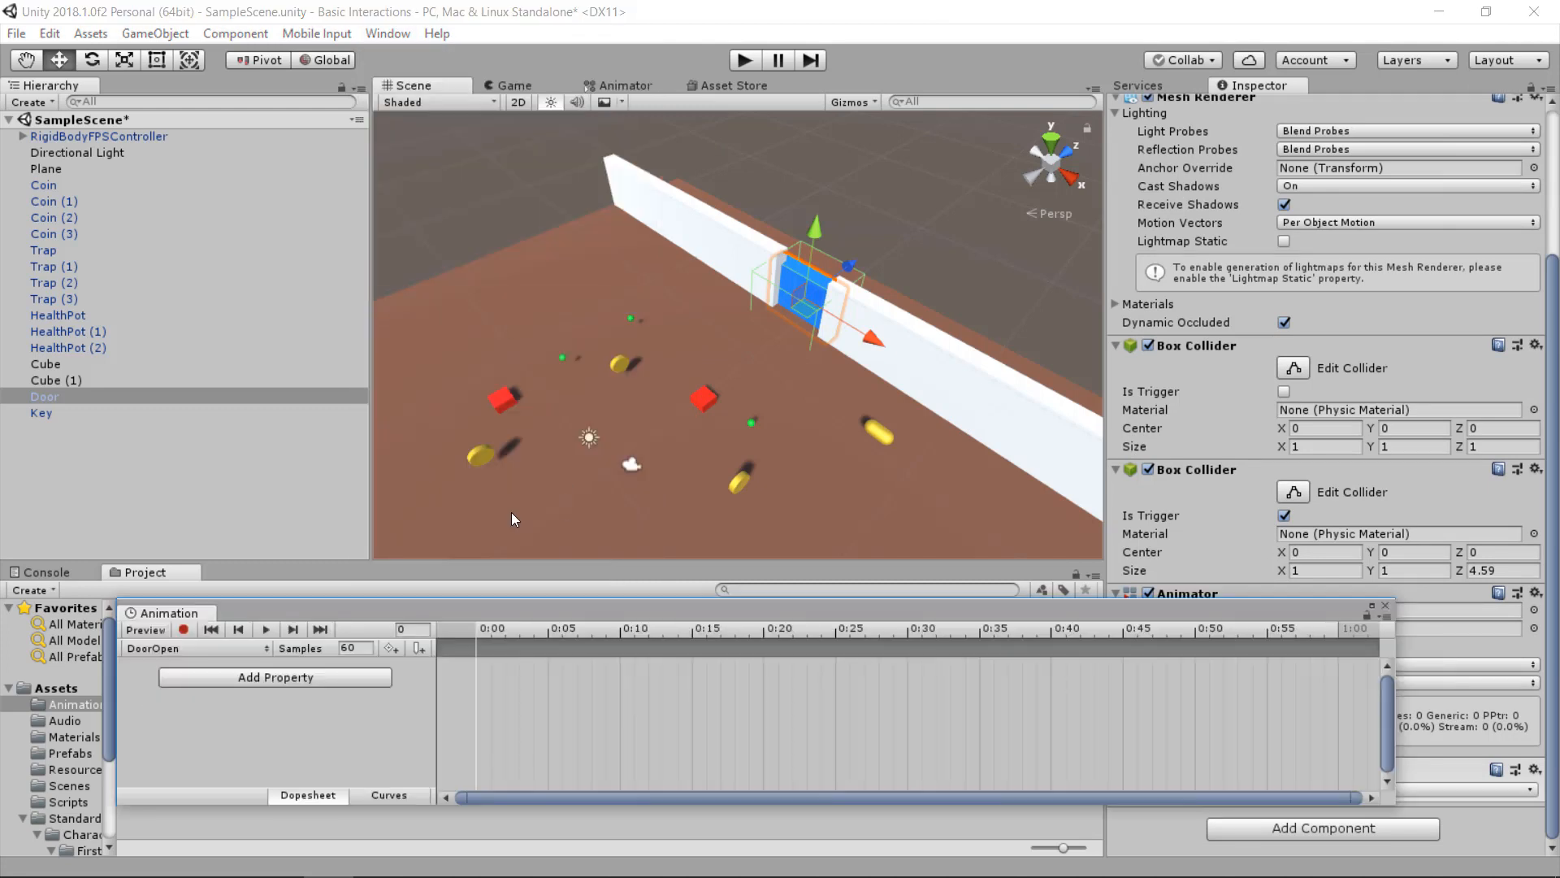
pyautogui.click(307, 676)
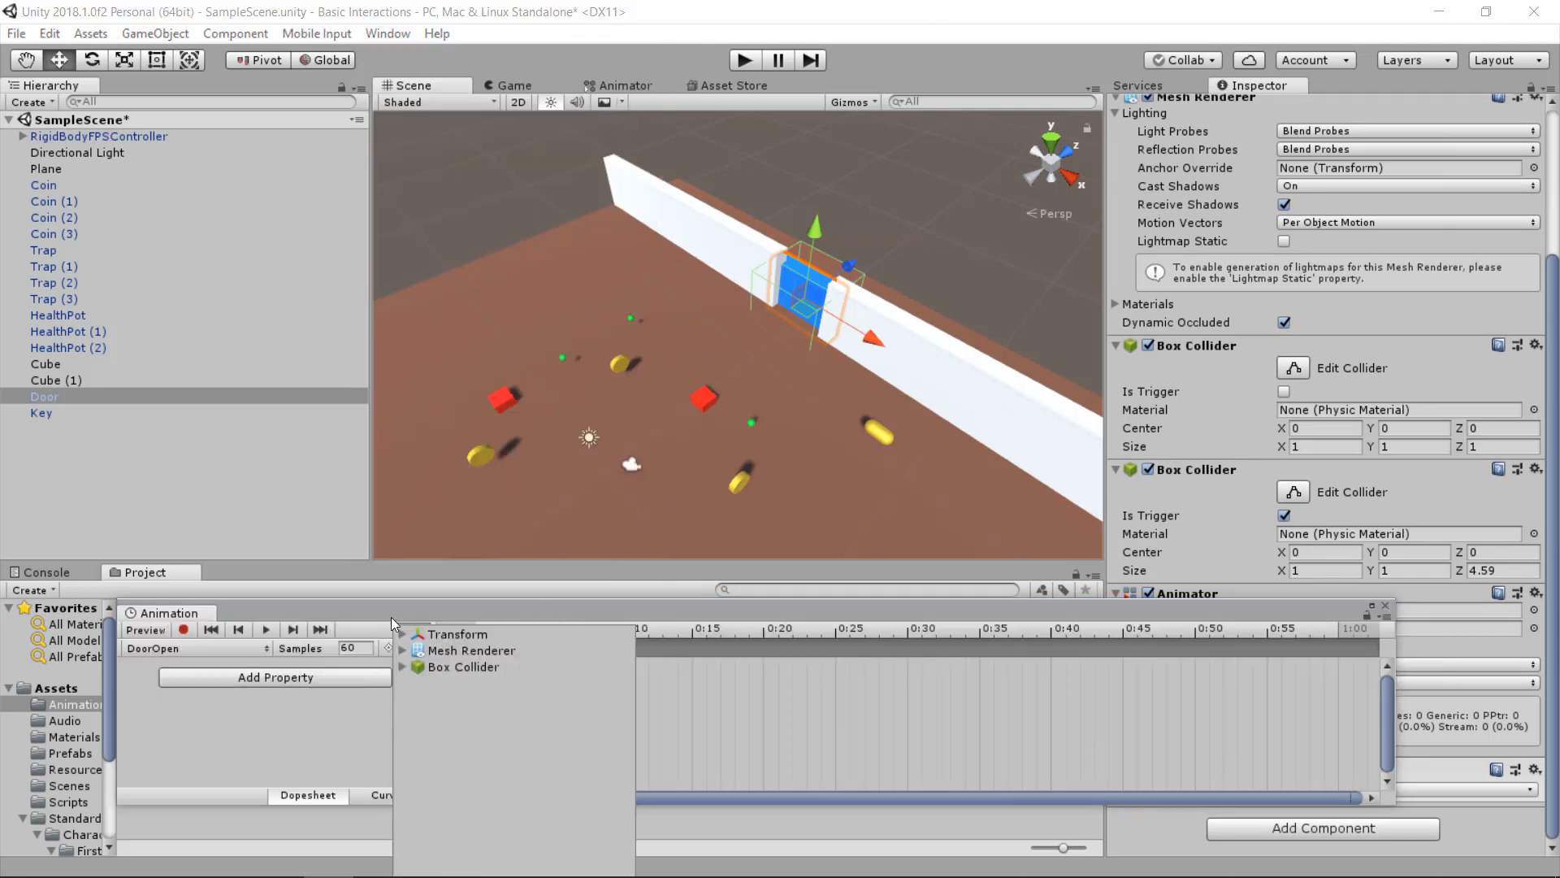
pyautogui.click(404, 635)
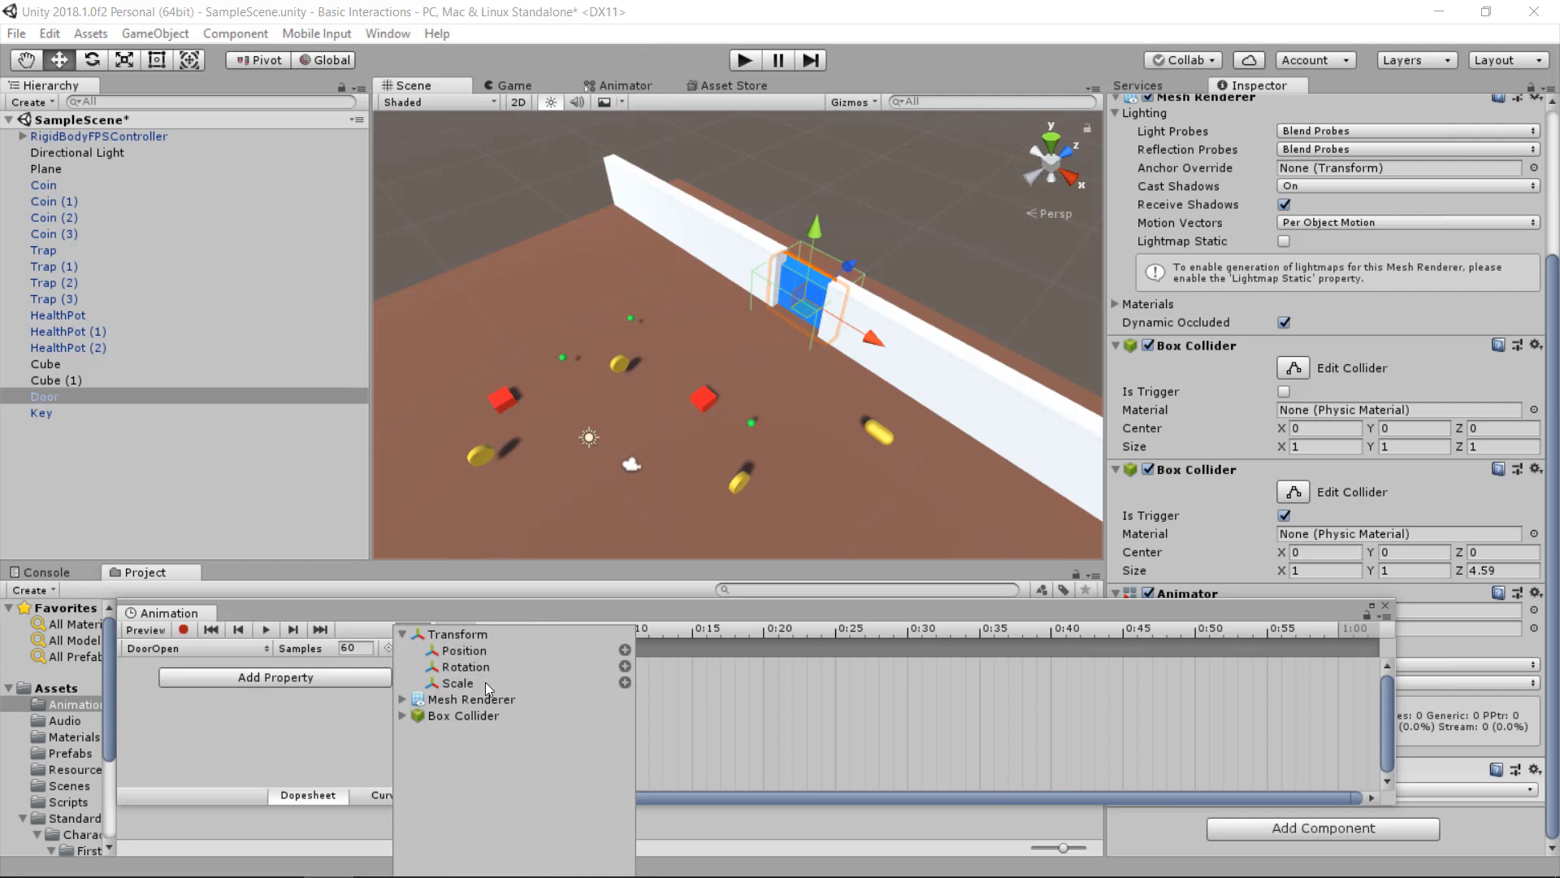
pyautogui.click(625, 649)
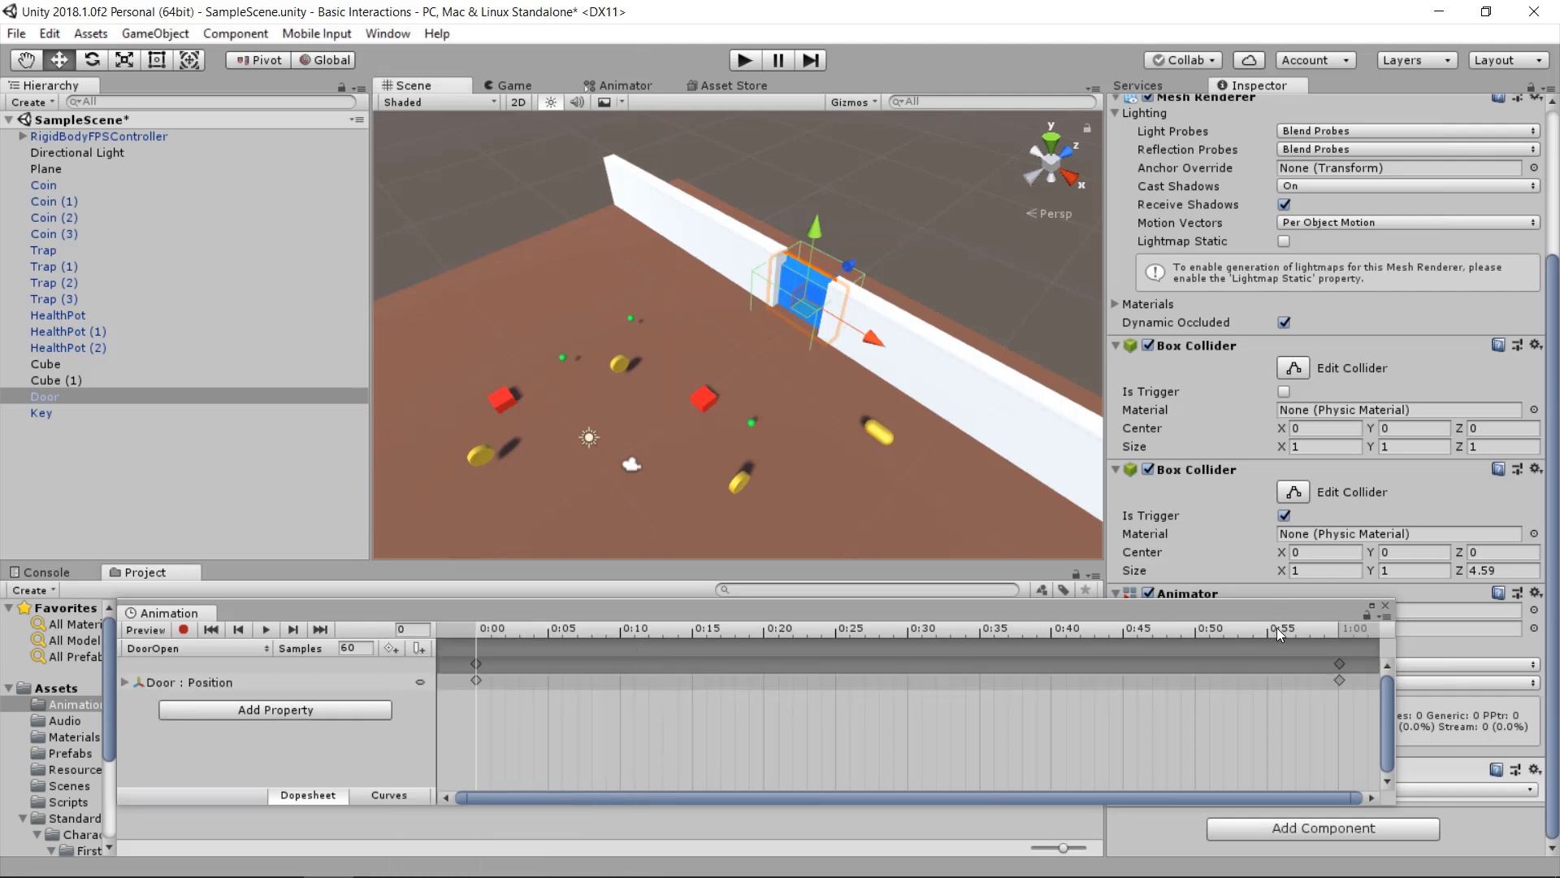
# - Set Position.y to 4.73 on the door's keyframe at 1:00 in the DoorOpen clip
pyautogui.moveTo(1276, 627); pyautogui.dragTo(1340, 632)
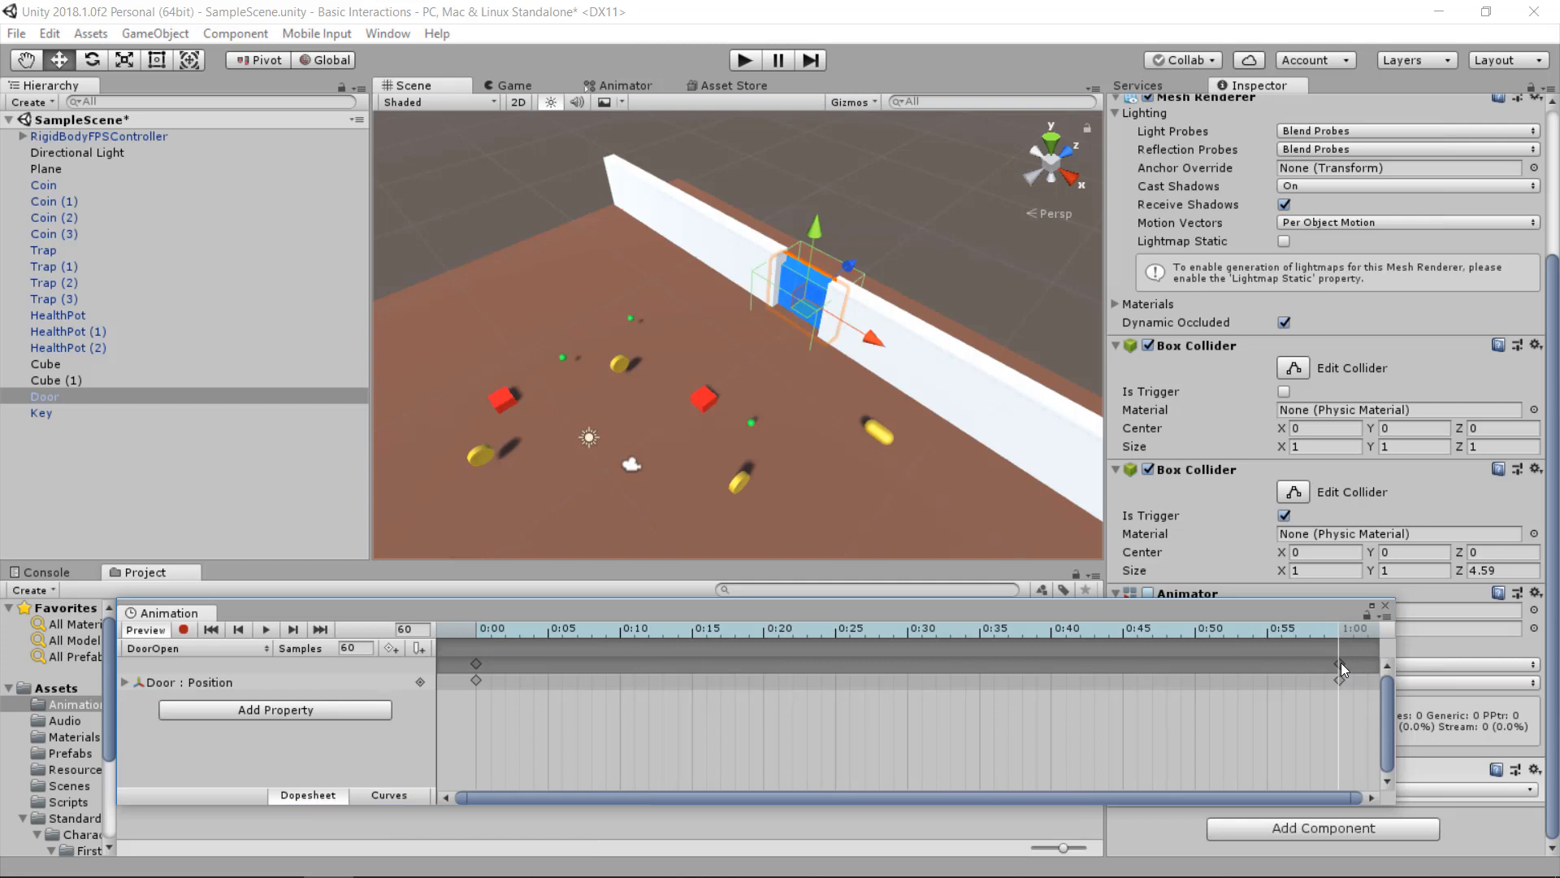
pyautogui.click(1340, 663)
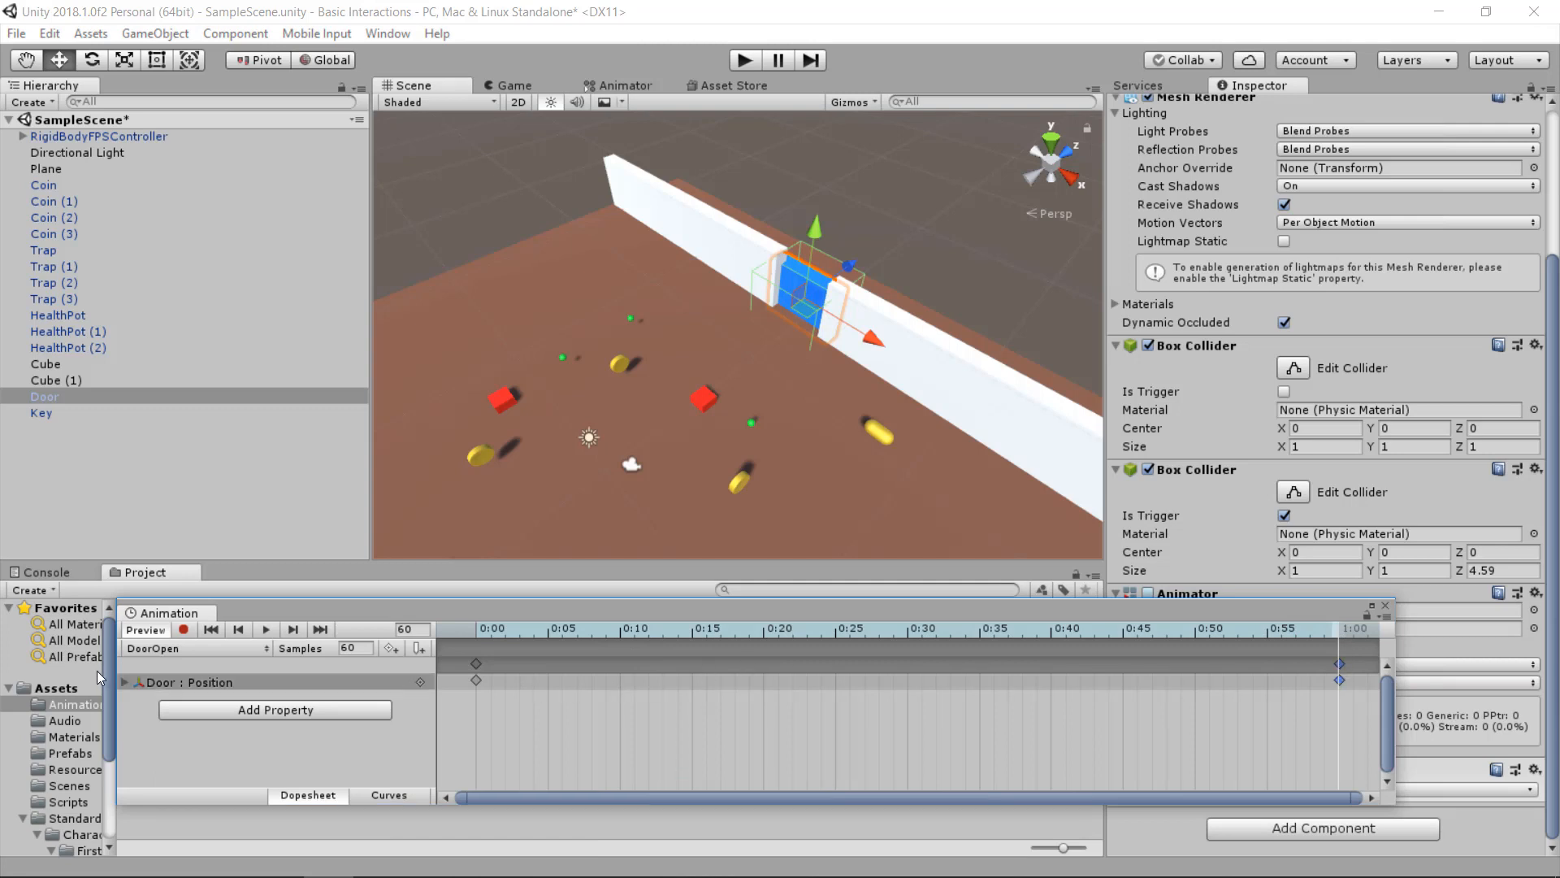
pyautogui.click(124, 682)
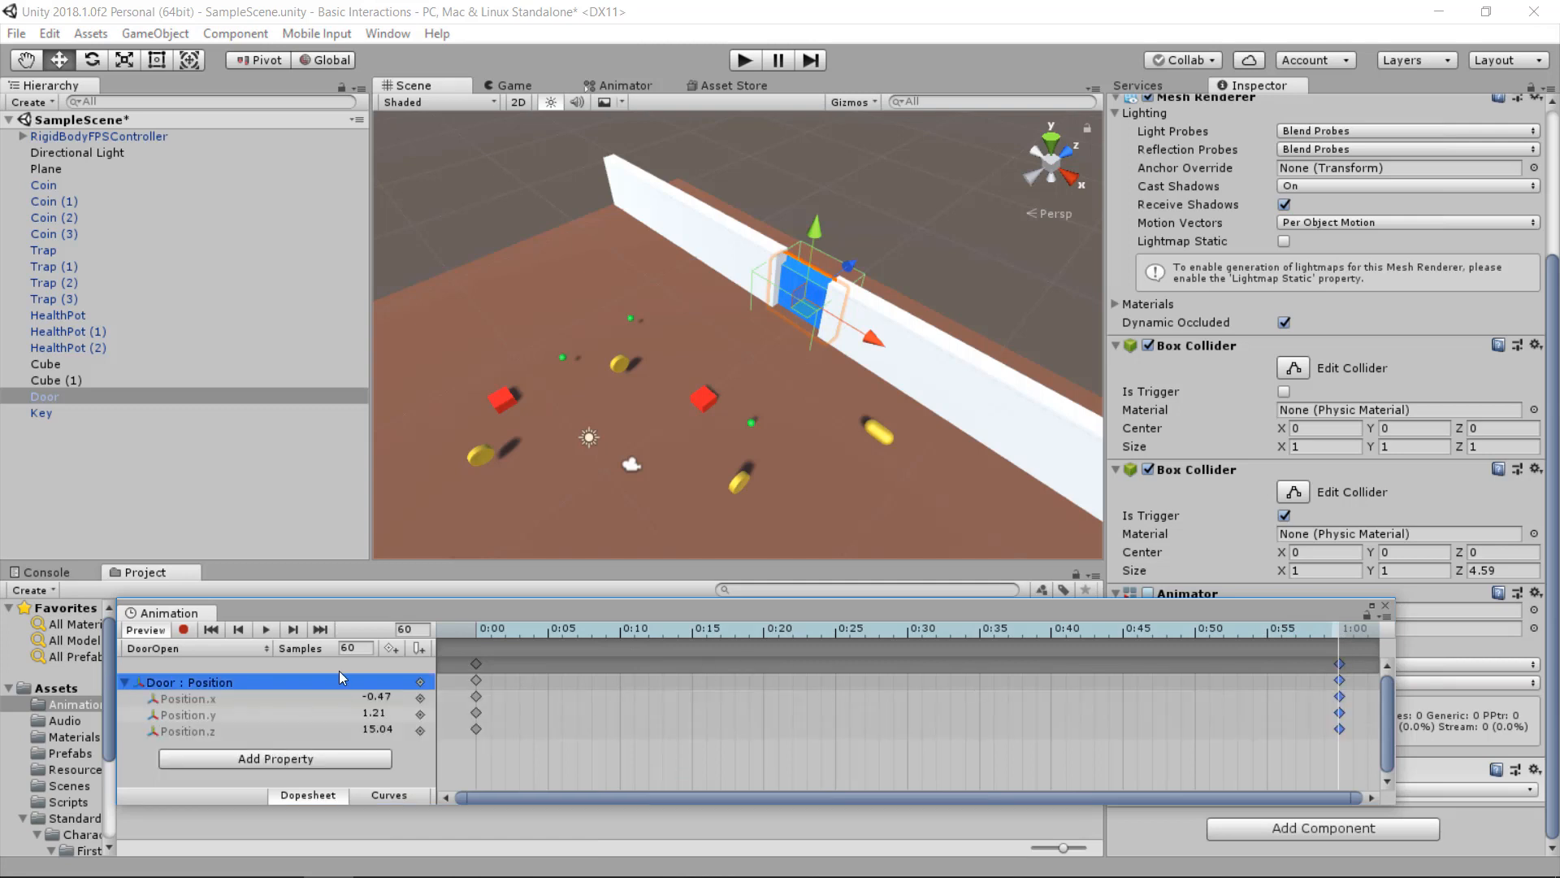
pyautogui.moveTo(375, 713)
pyautogui.mouseDown()
pyautogui.moveTo(455, 715)
pyautogui.moveTo(358, 713)
pyautogui.mouseUp()
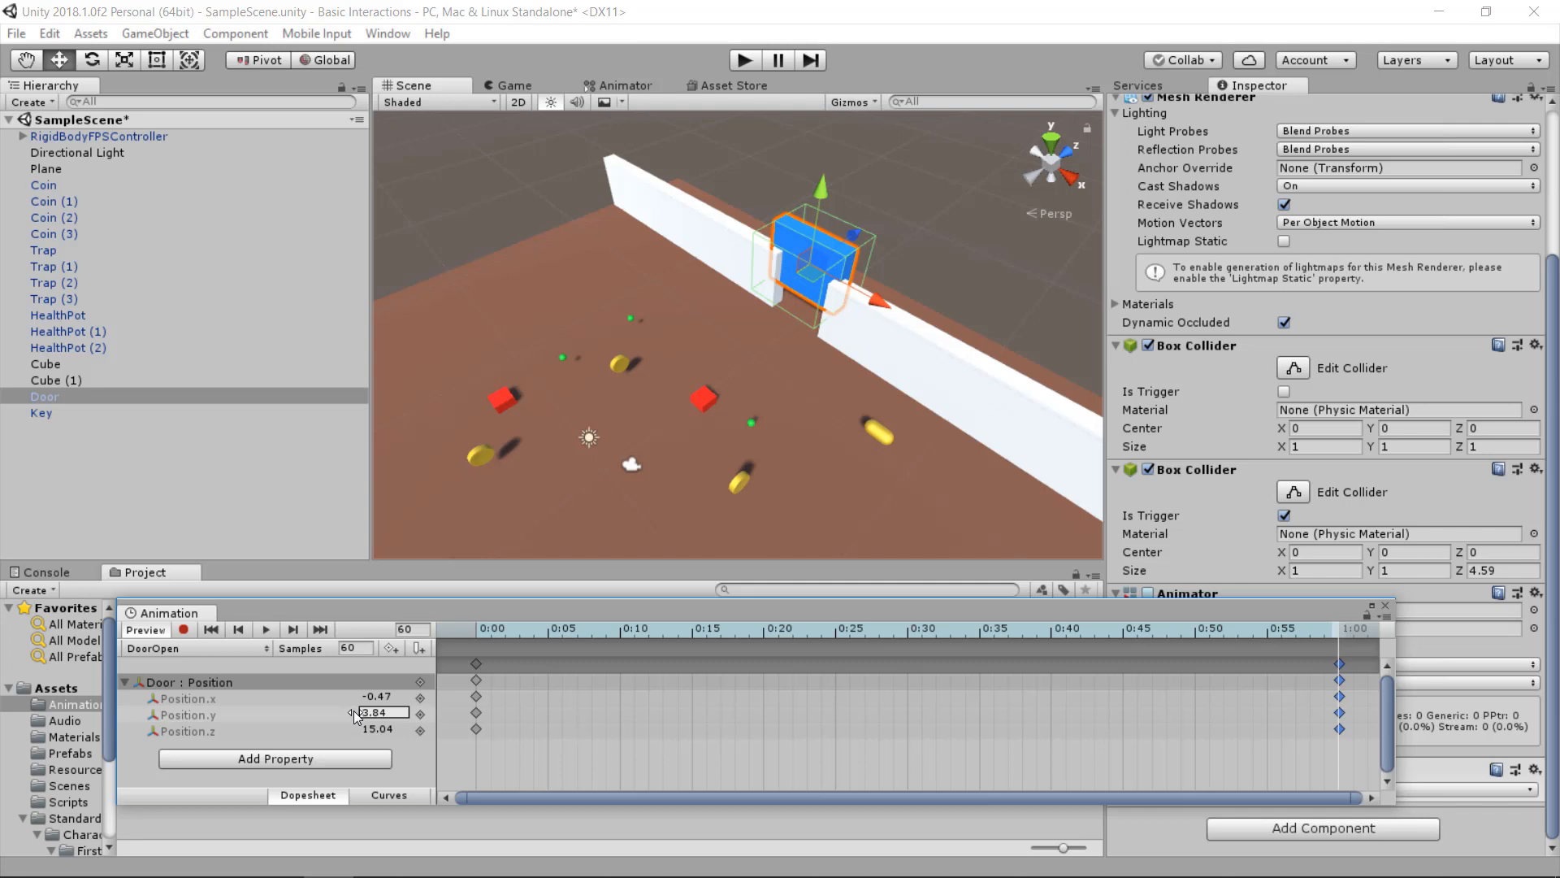
pyautogui.moveTo(355, 716); pyautogui.dragTo(348, 718)
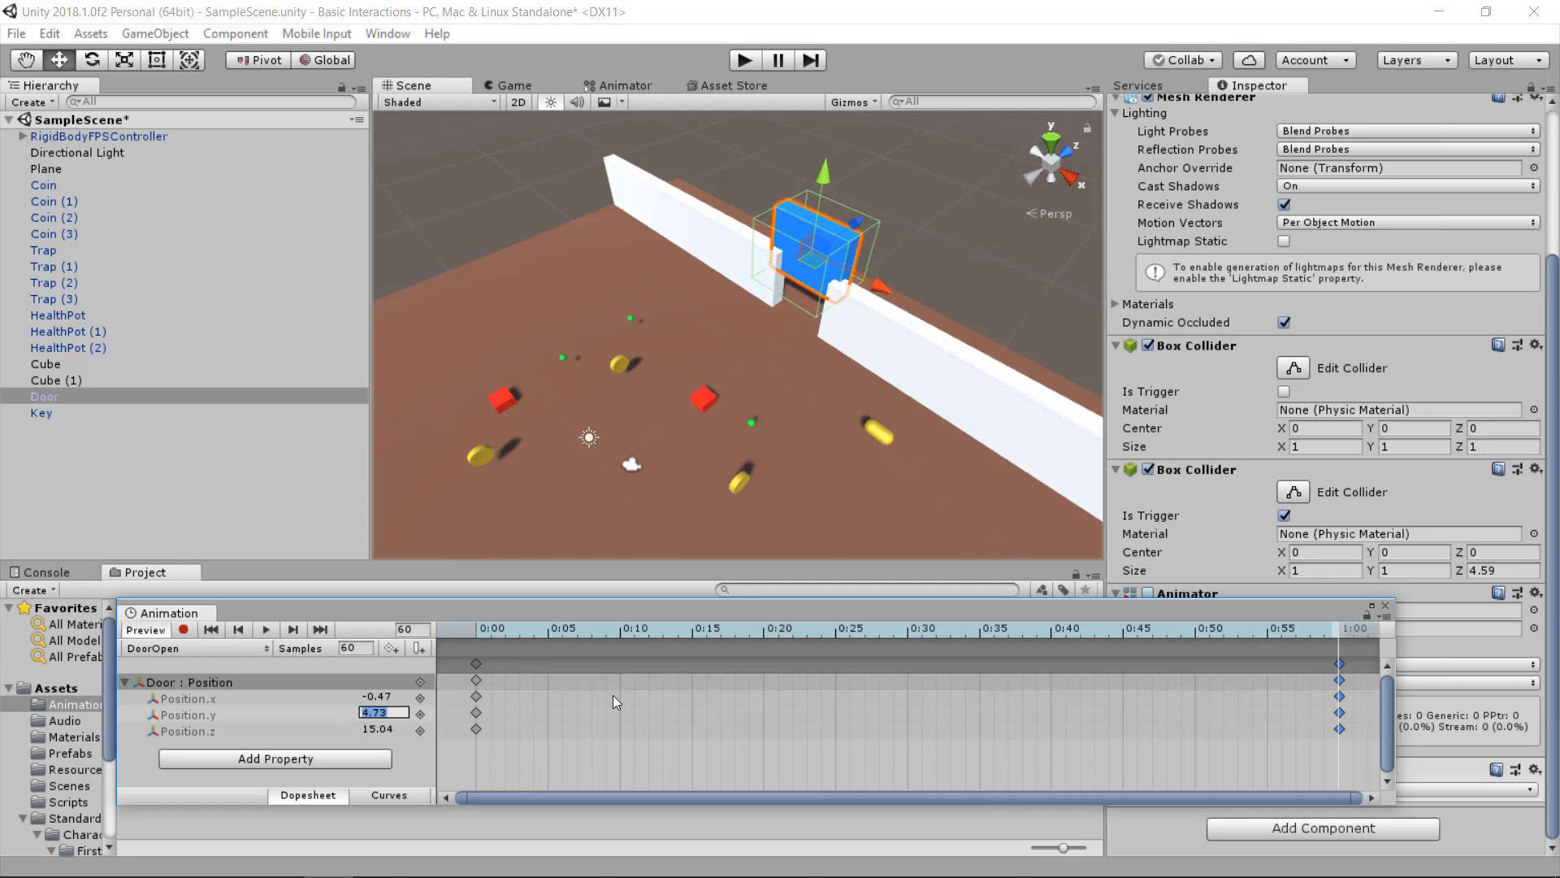
# - Preview the door's DoorOpen animation in the scene and check the clip asset's loop settings
pyautogui.moveTo(763, 632); pyautogui.dragTo(608, 620)
pyautogui.click(264, 631)
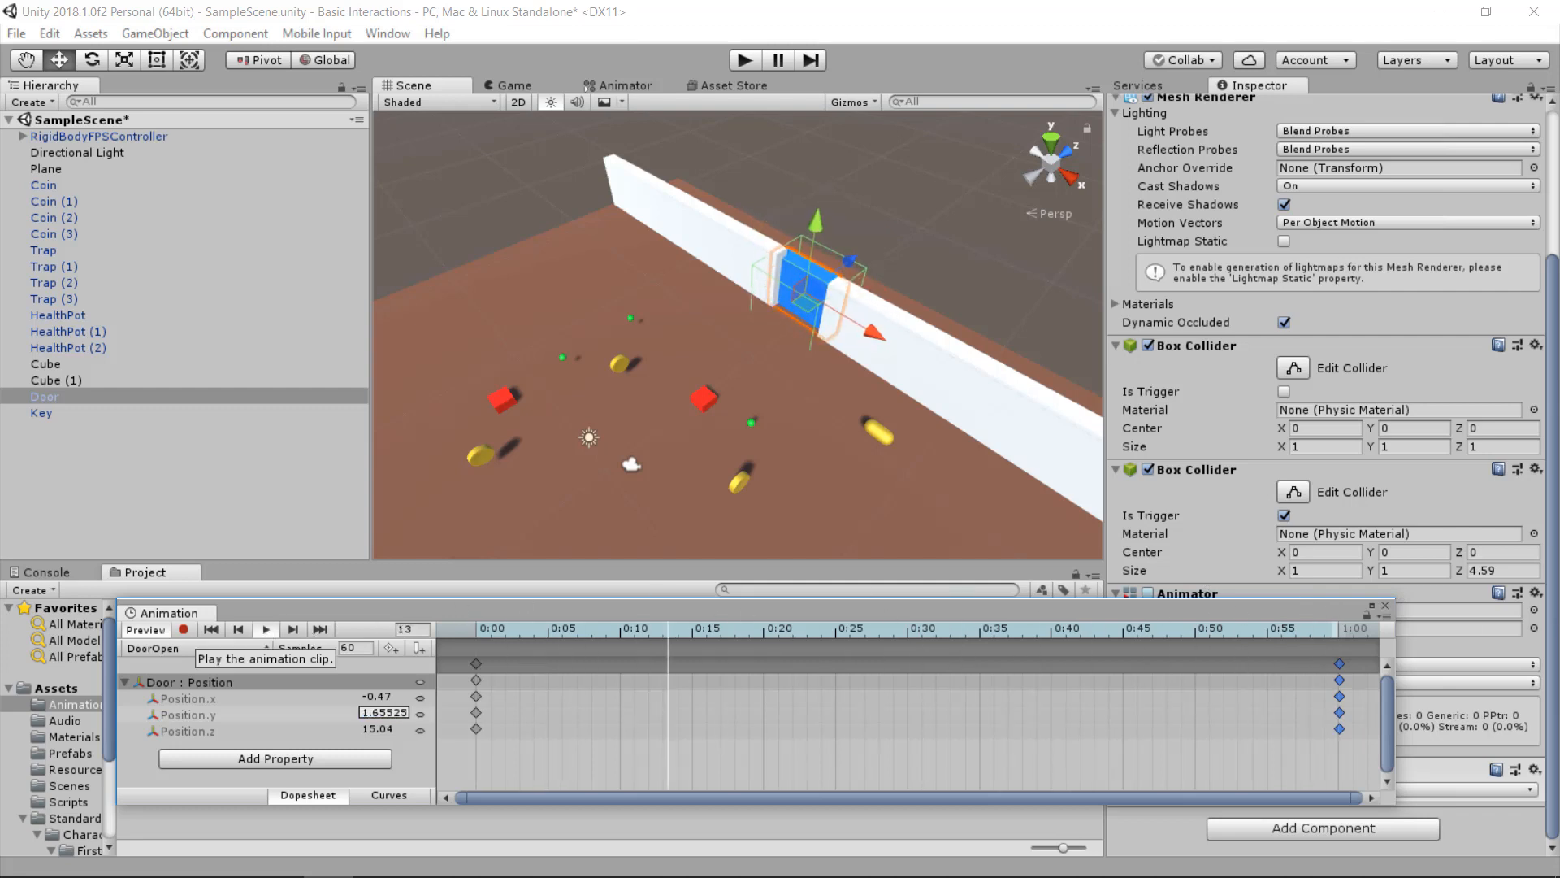
pyautogui.click(1385, 606)
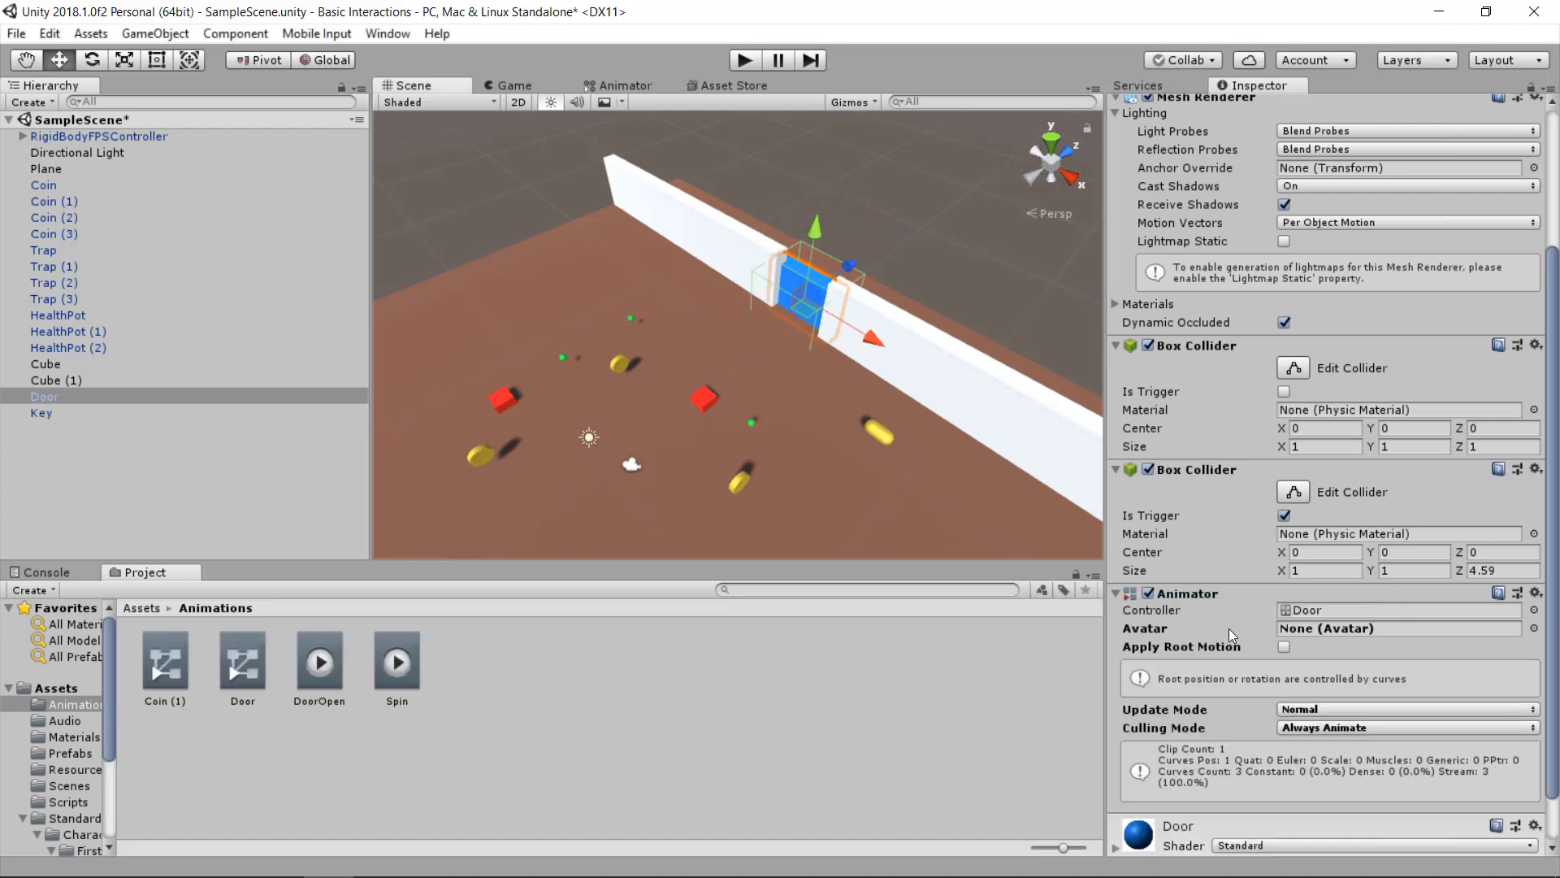
pyautogui.click(304, 681)
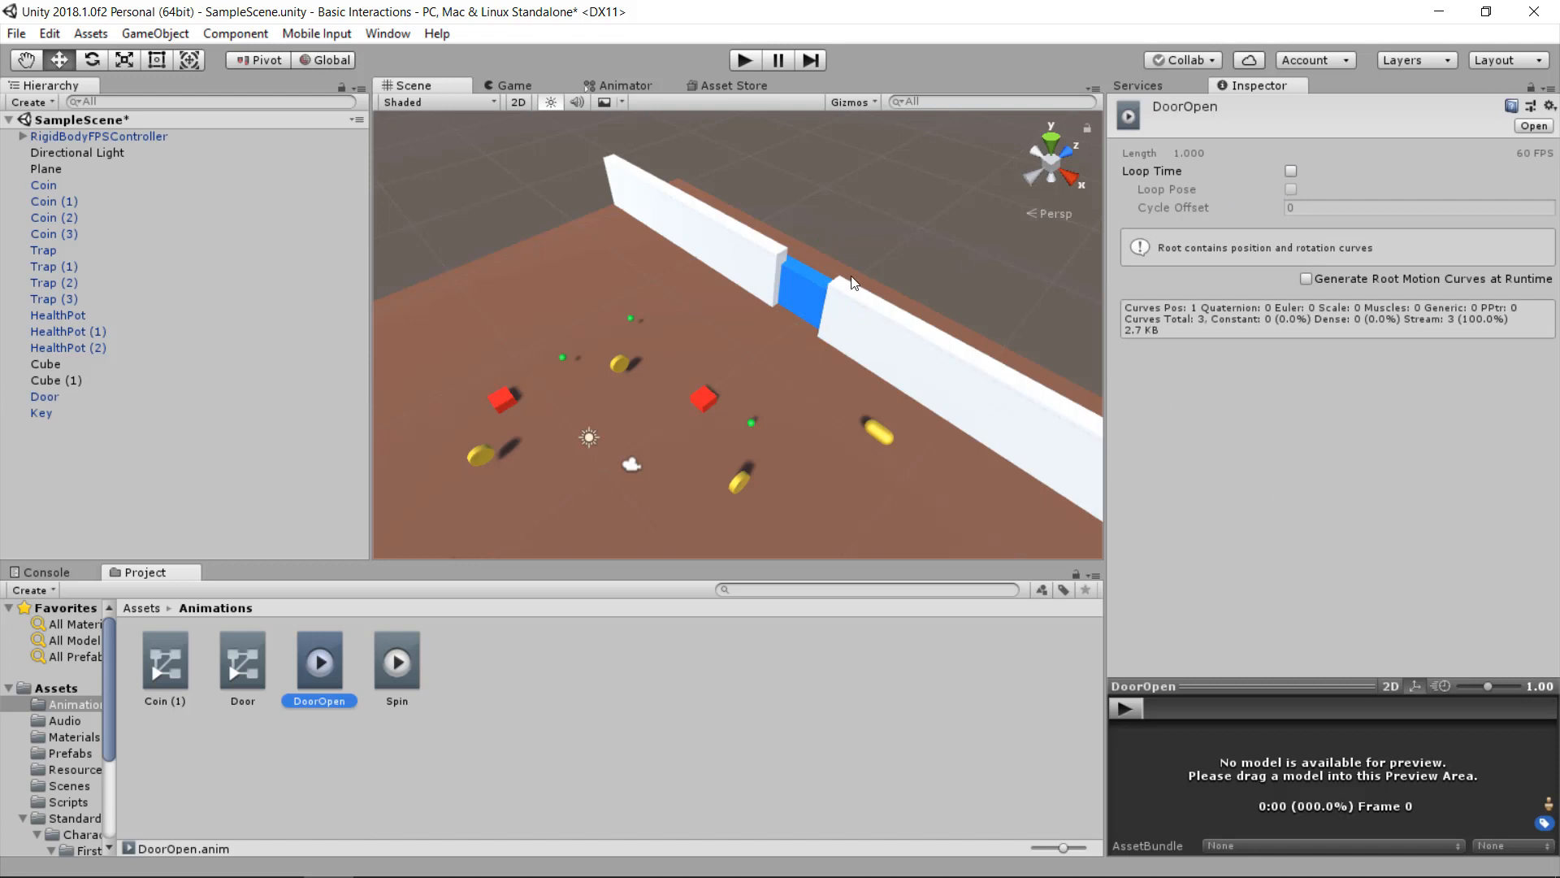
pyautogui.click(533, 669)
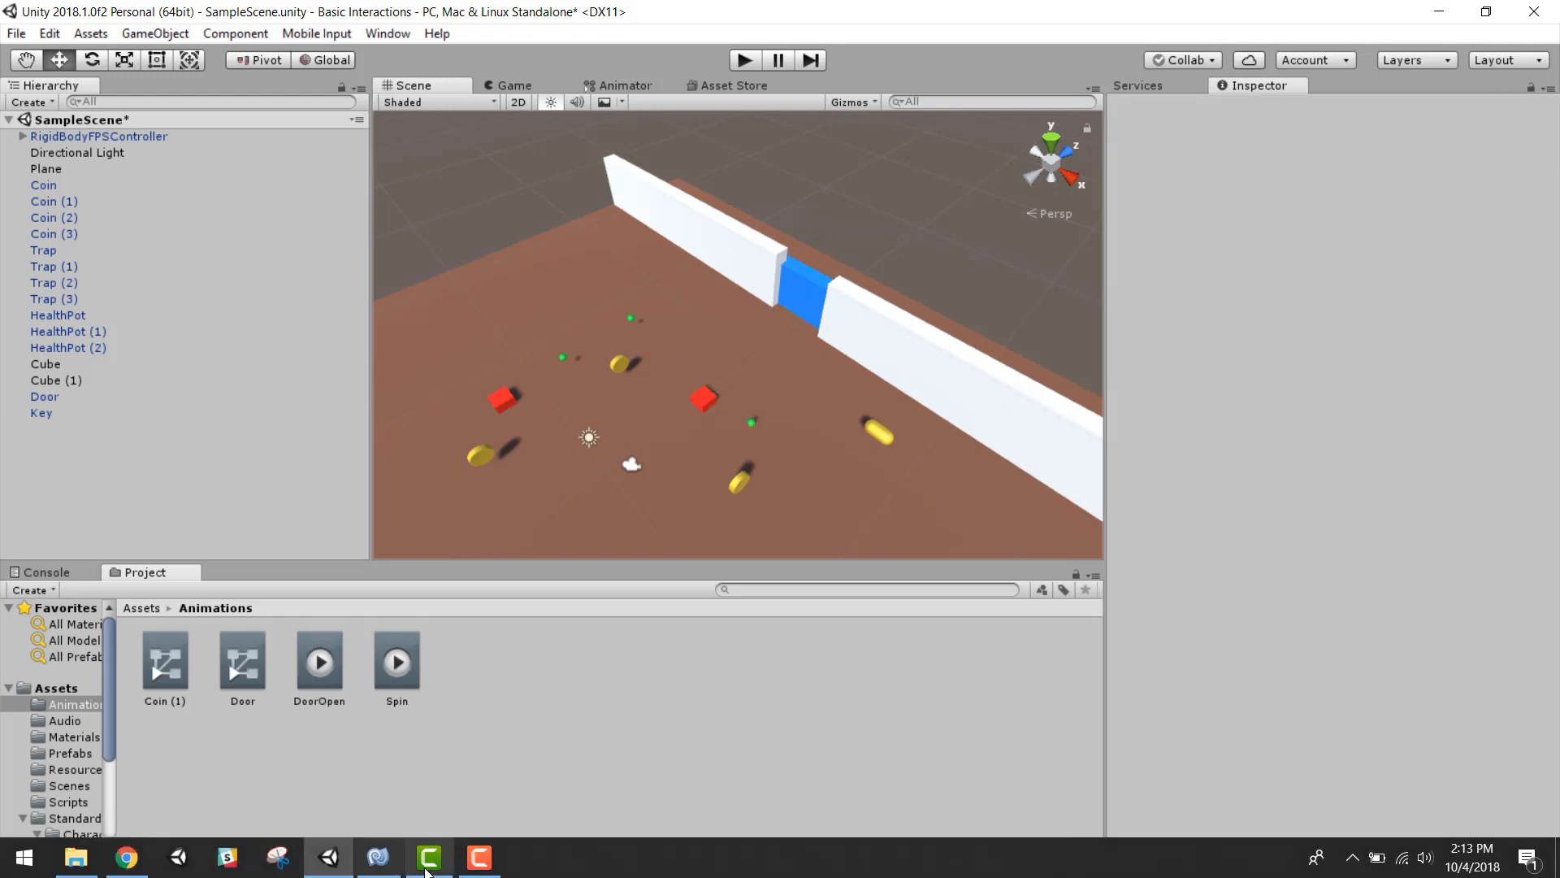
# - Switch to player.cs in MonoDevelop and replace the Destroy call in the Door tag's hasKey block with other.GetComponent<Animator>
pyautogui.click(378, 856)
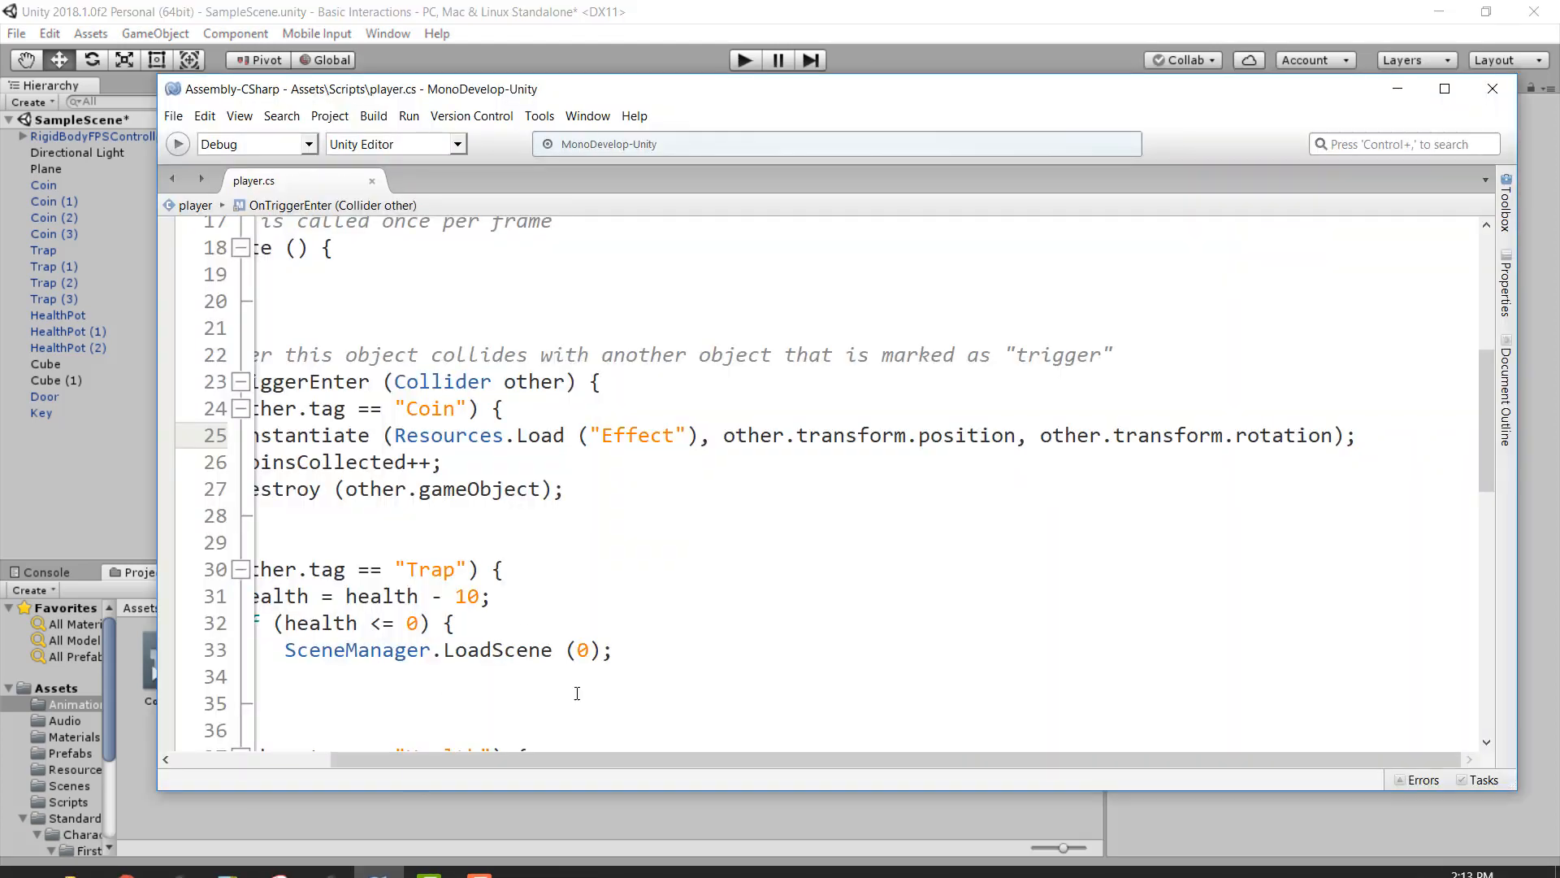
pyautogui.moveTo(589, 759); pyautogui.dragTo(258, 763)
pyautogui.scroll(-8, 670, 516)
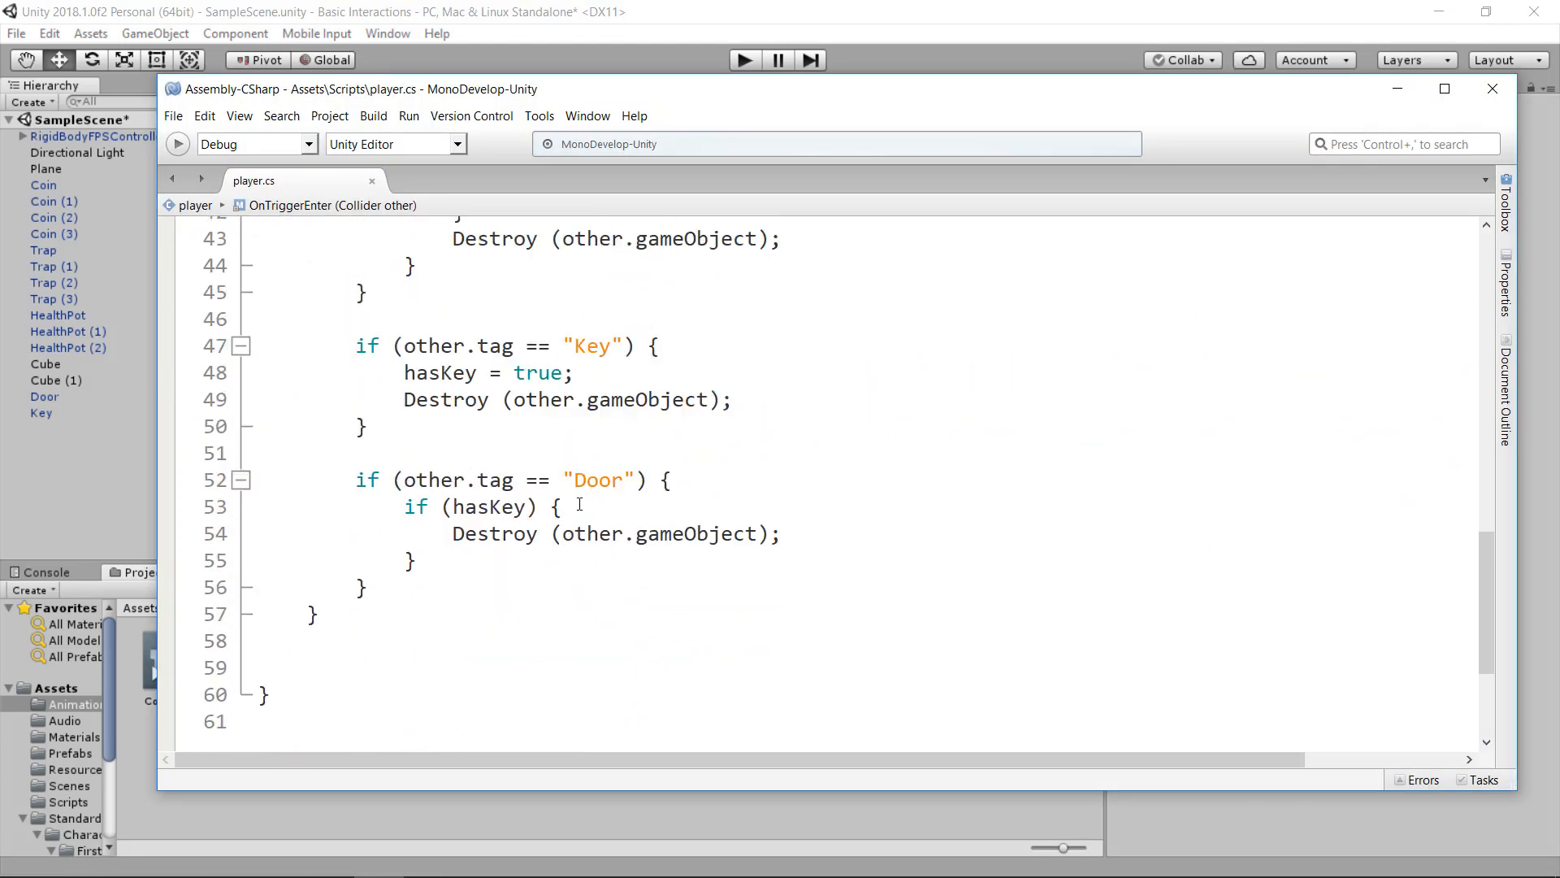
pyautogui.click(580, 505)
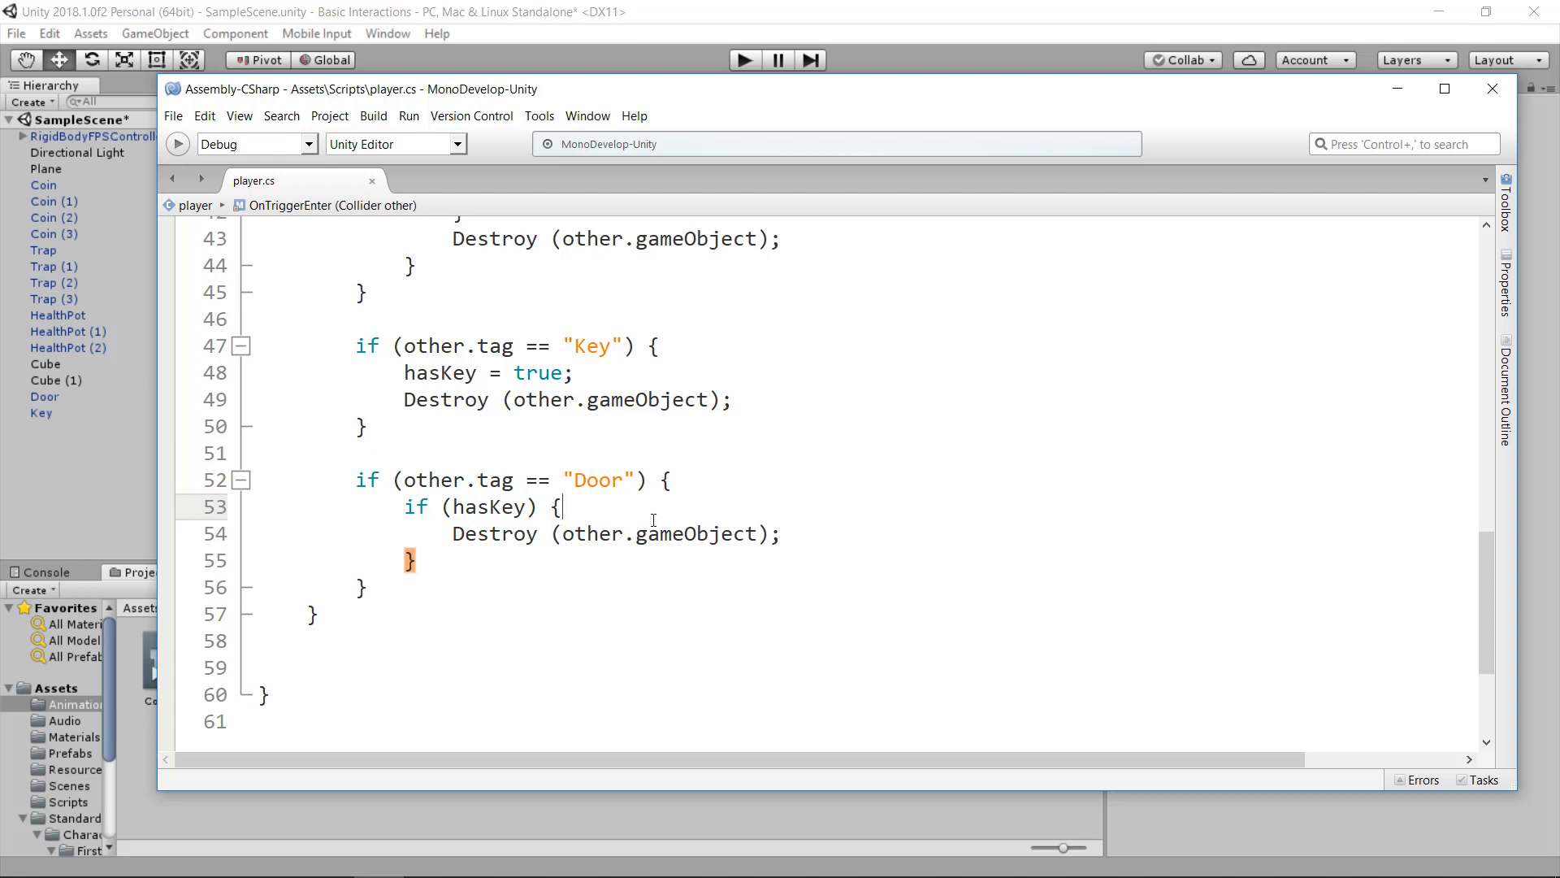
pyautogui.moveTo(806, 541); pyautogui.dragTo(473, 539)
pyautogui.write('o')
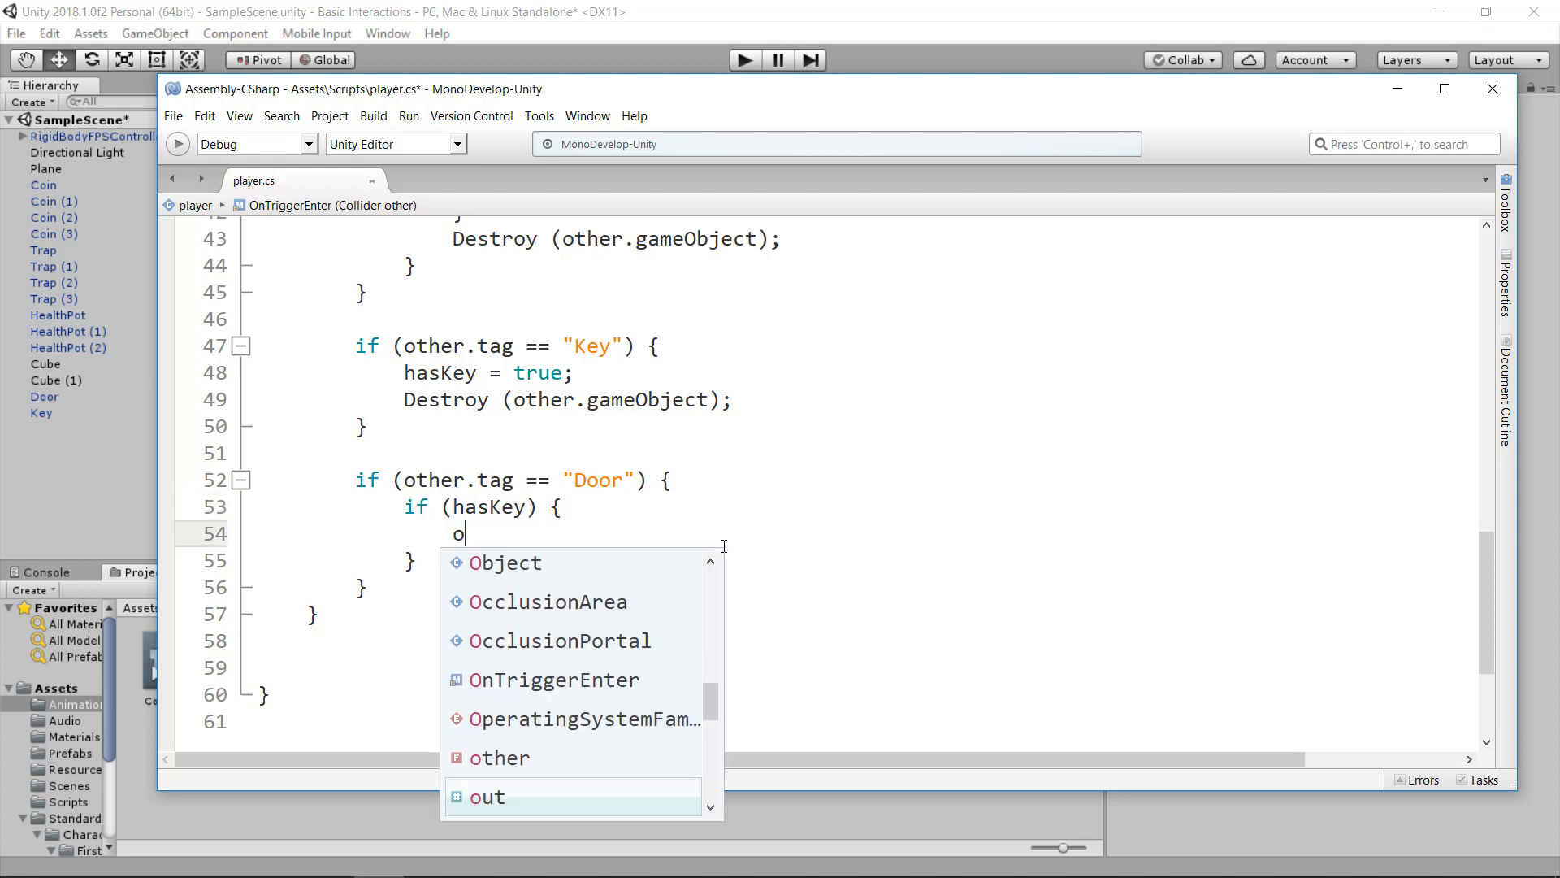
pyautogui.write('ther.GetComponent')
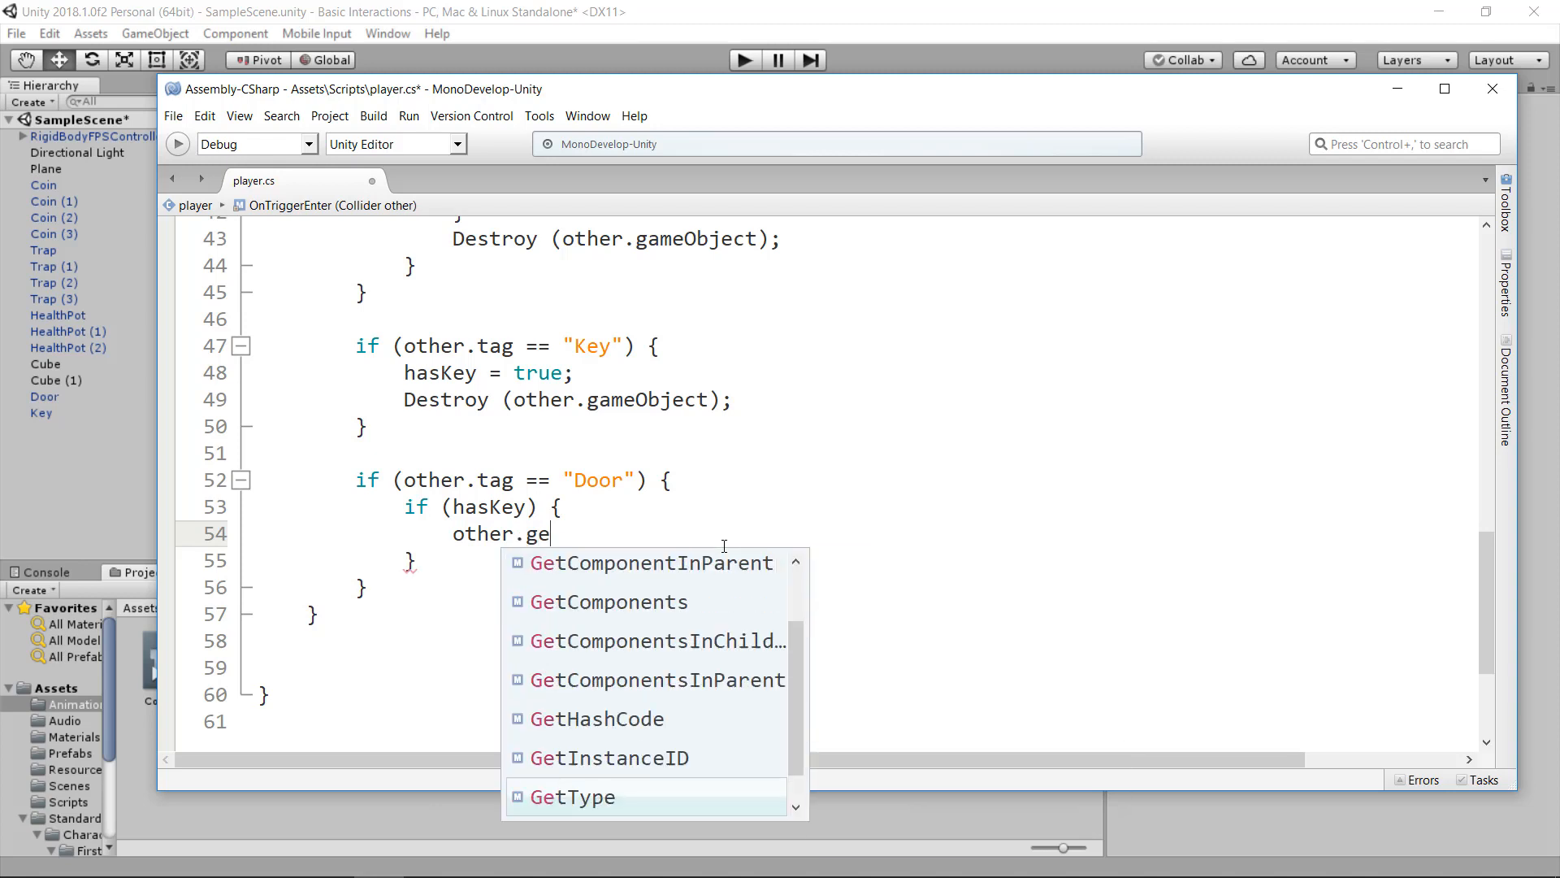
pyautogui.write('<')
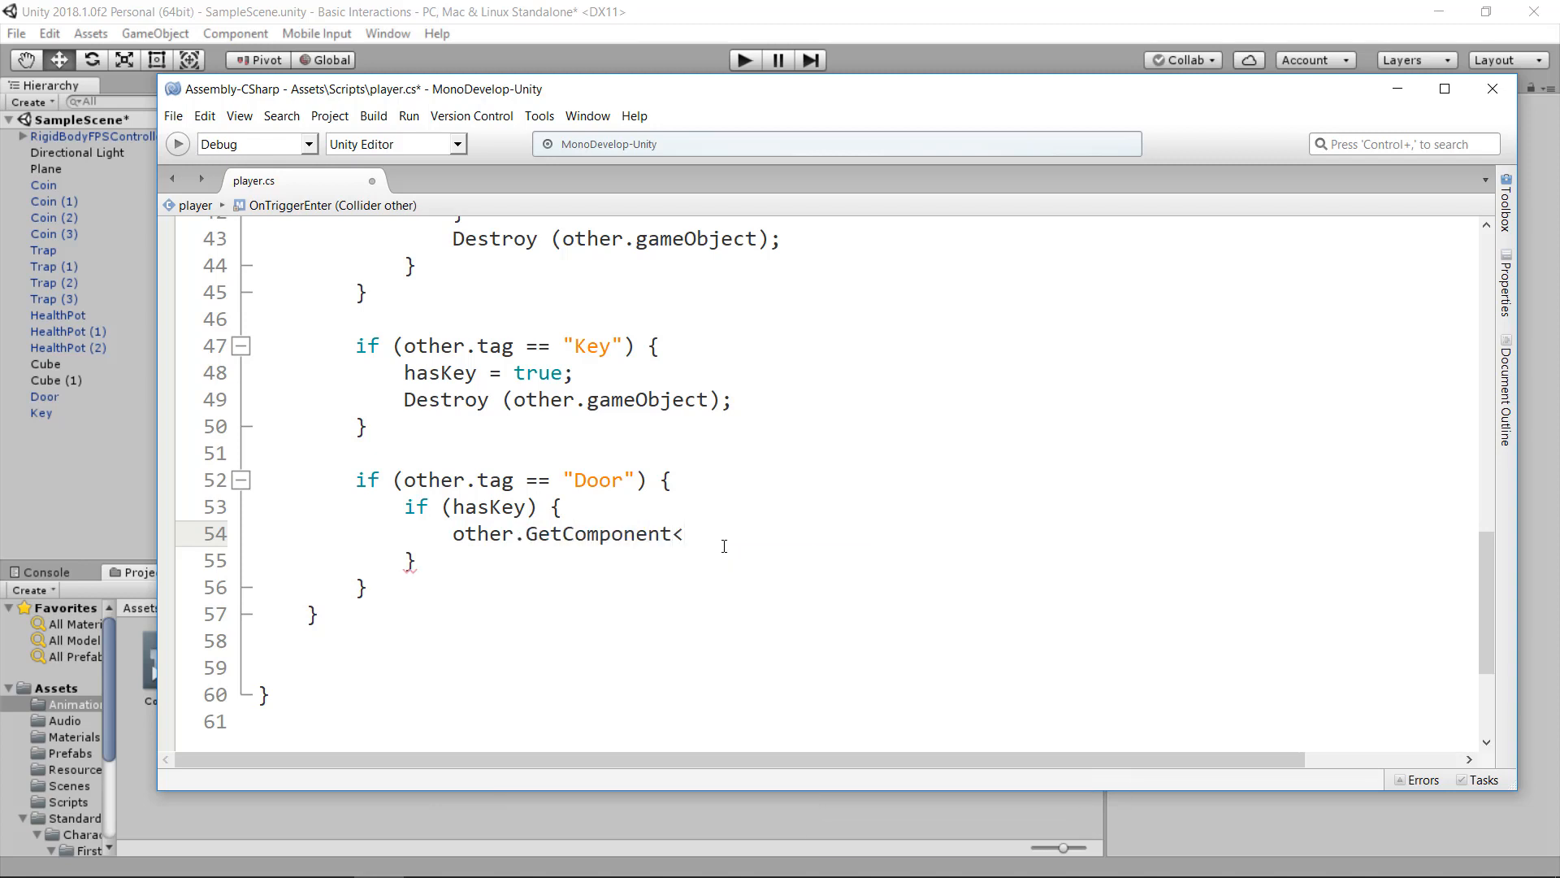
pyautogui.write('Animator>')
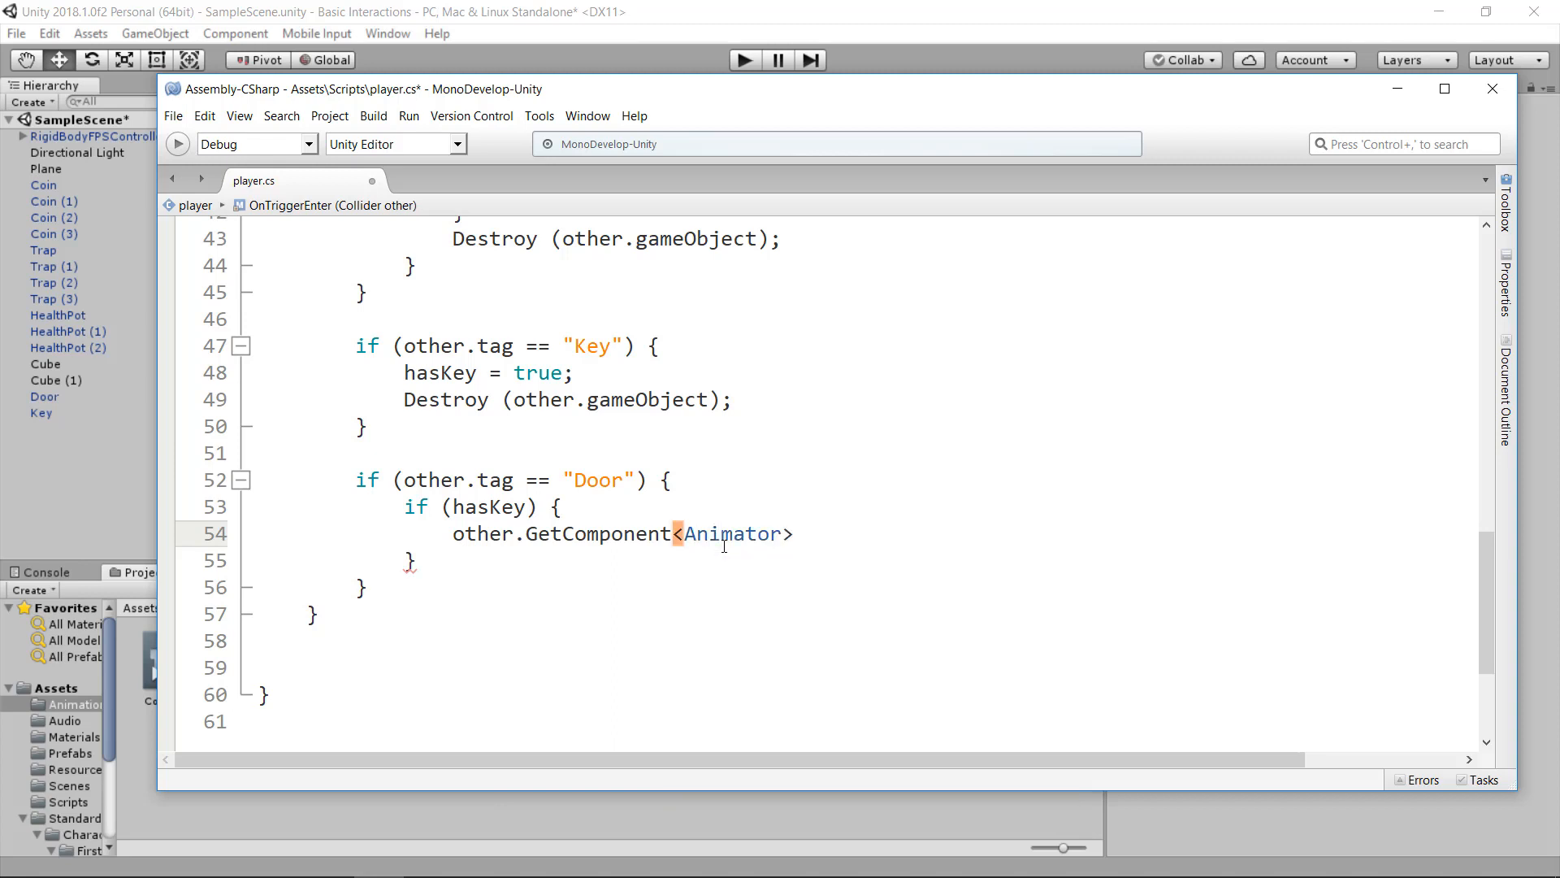
# - Complete the Animator statement with ().SetTrigger ("Open");, checking the trigger's name in the door's animator controller
pyautogui.write('().settr')
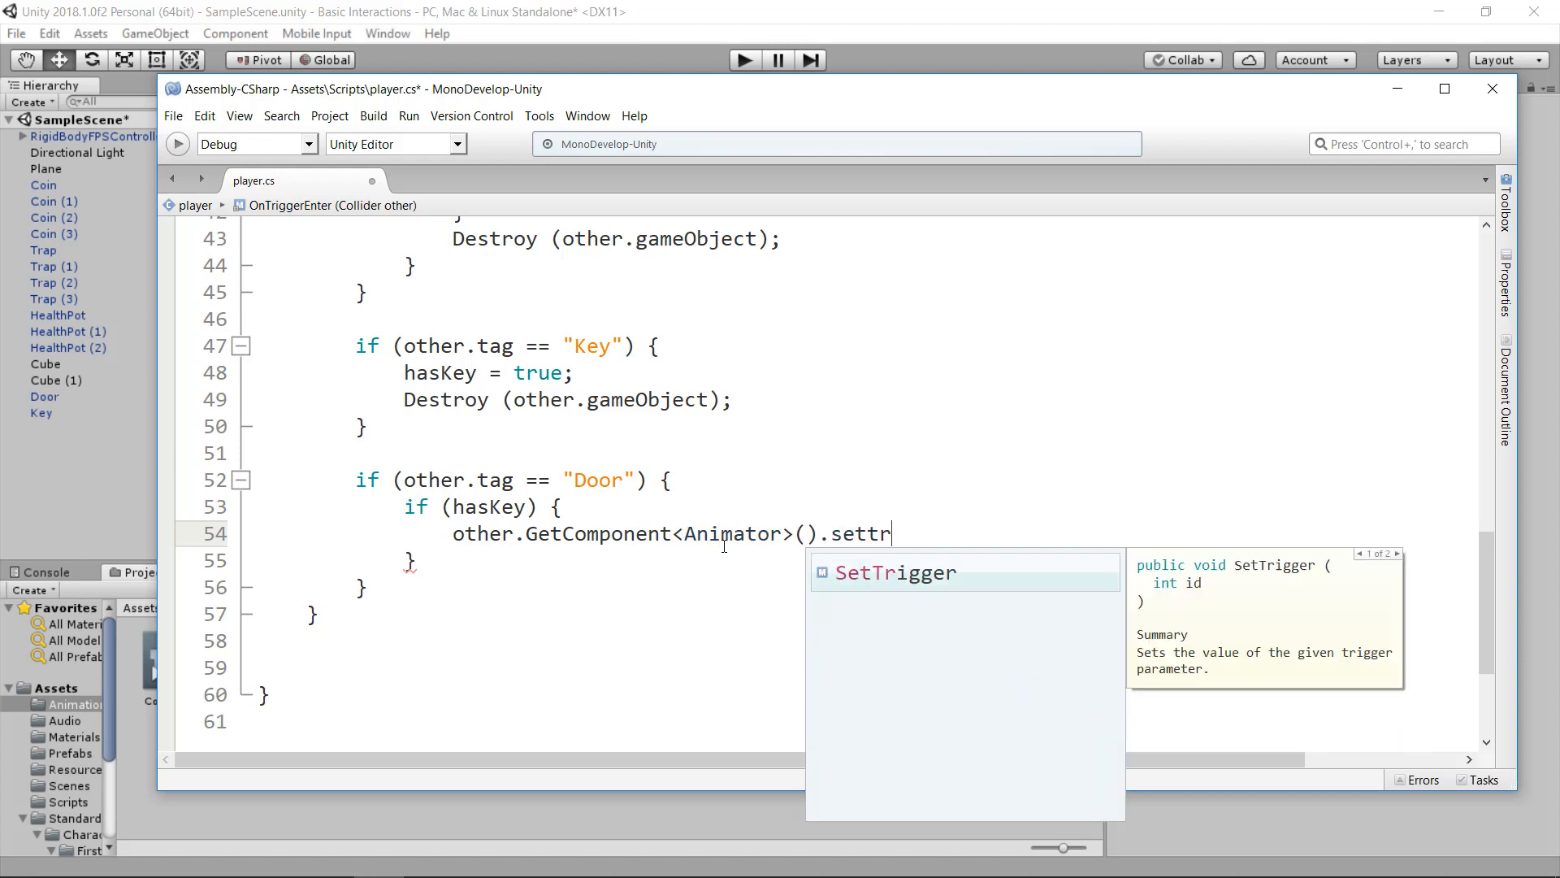
pyautogui.press('Return')
pyautogui.write('(')
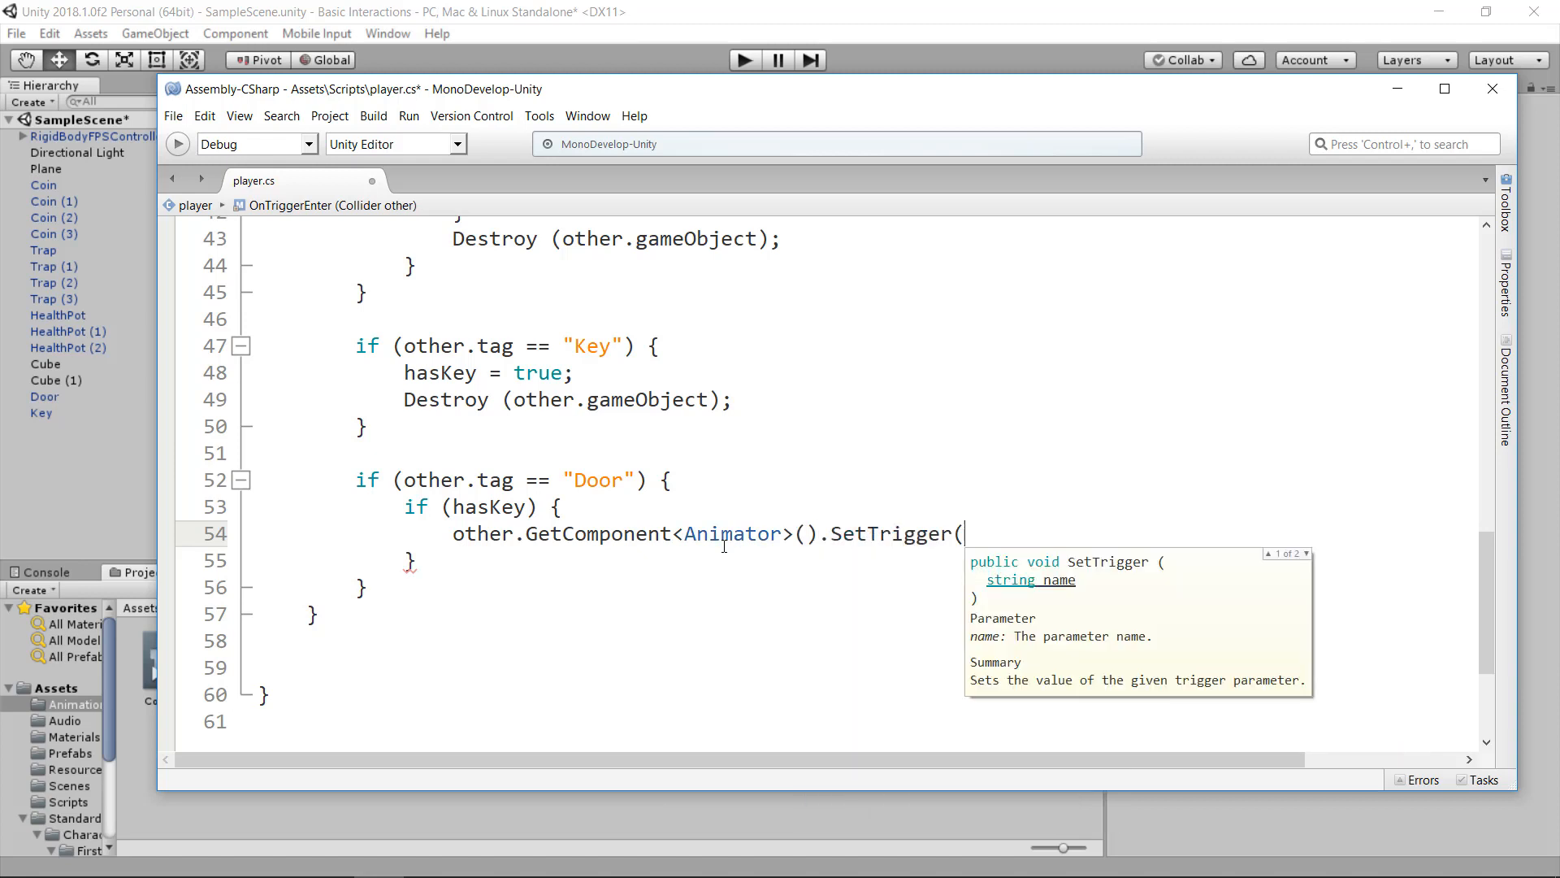
pyautogui.write('"')
pyautogui.click(501, 8)
pyautogui.click(621, 84)
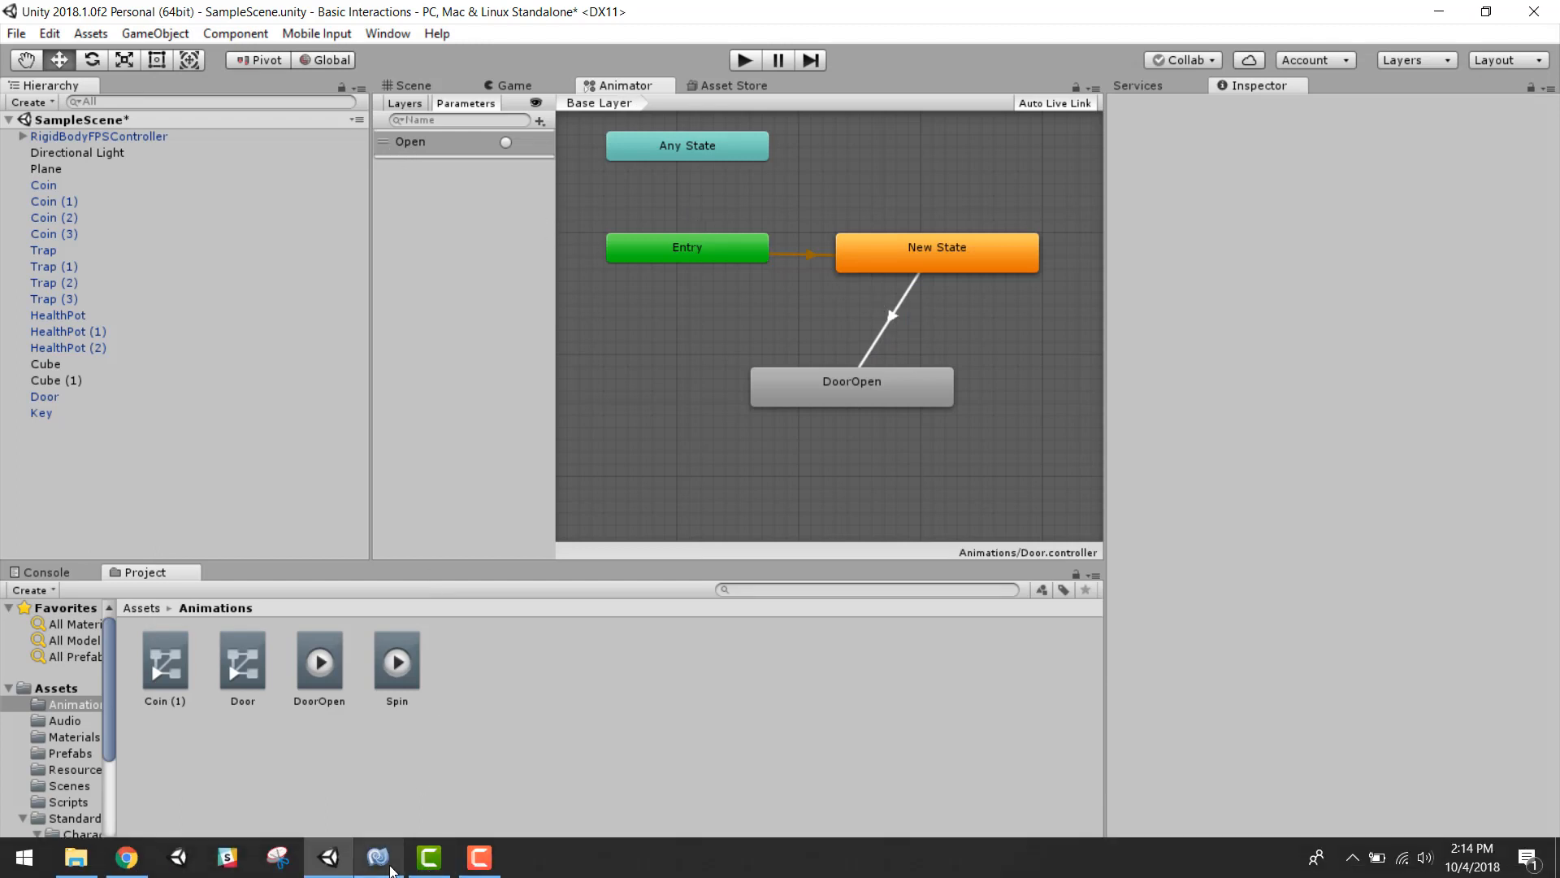
pyautogui.click(379, 861)
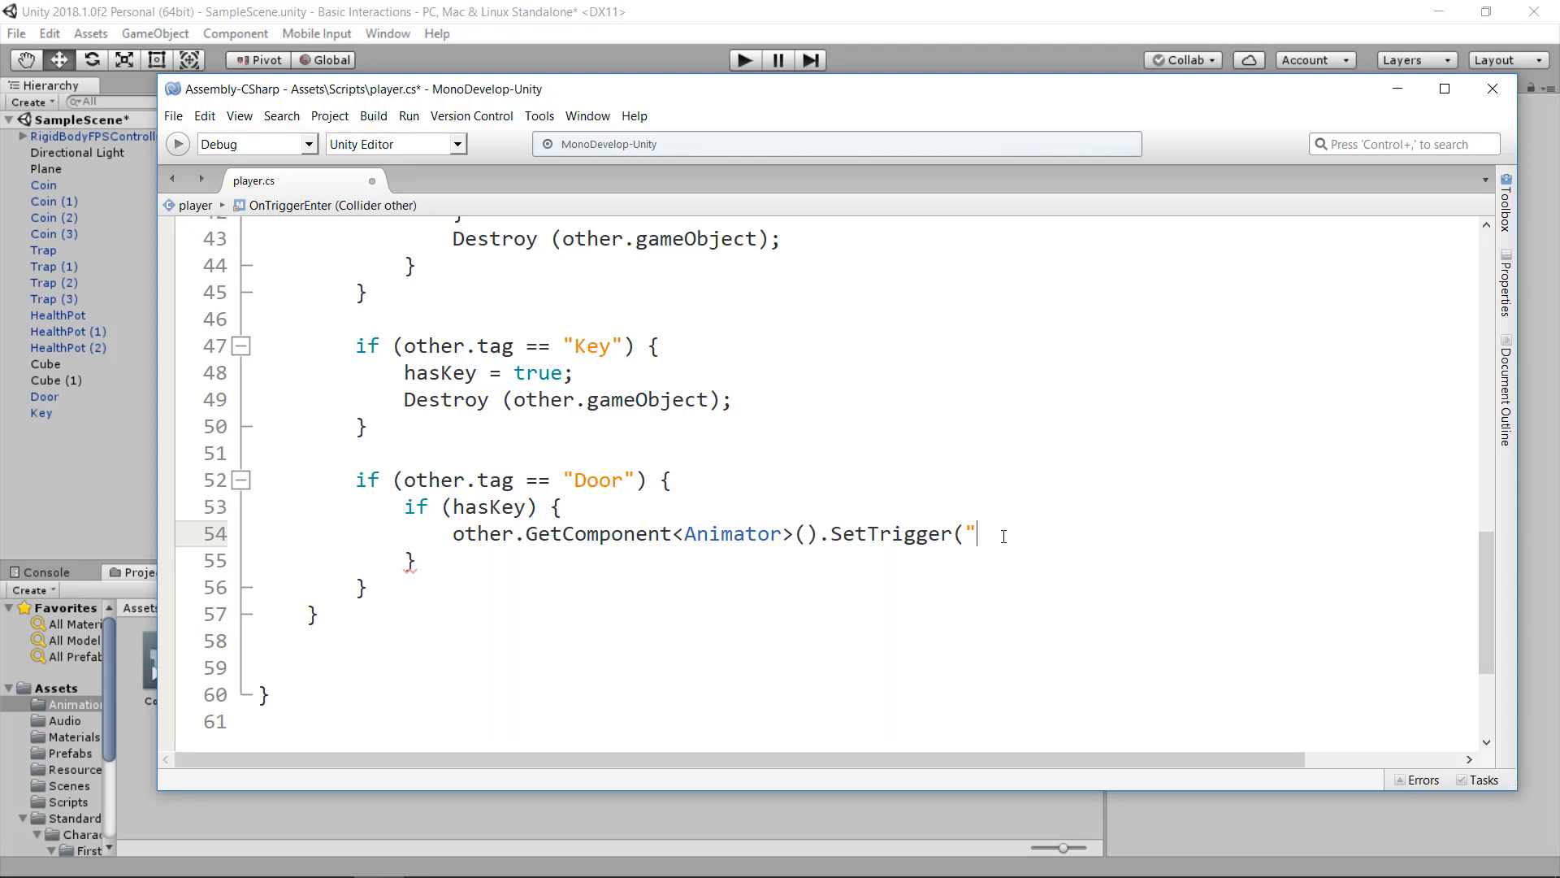
pyautogui.write('Open");')
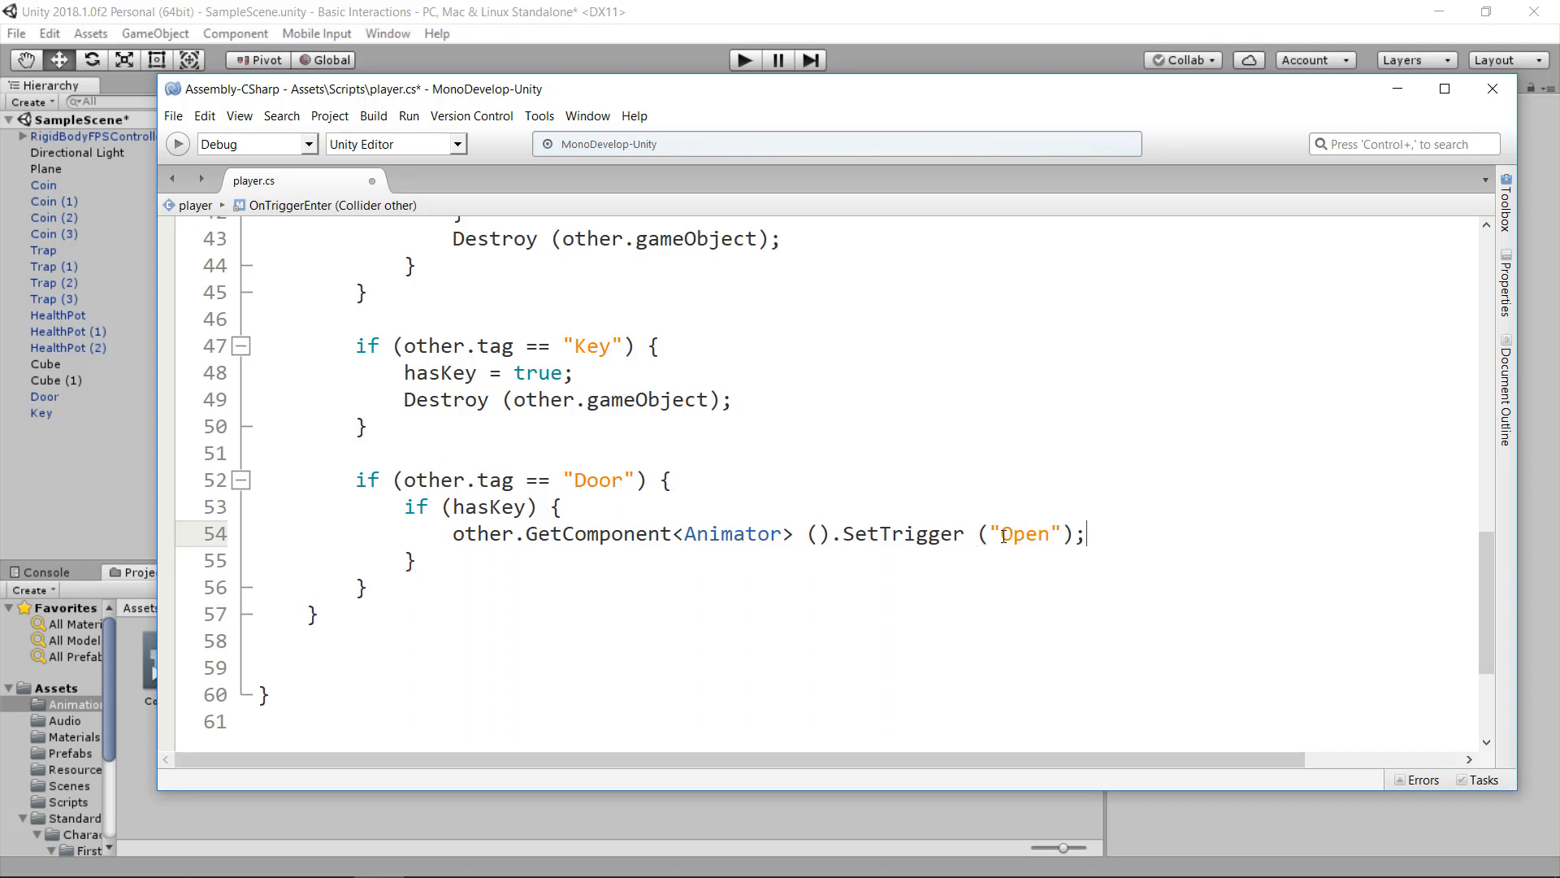
# - Switch back to Unity and play-test the door, approaching it first without the key and again after collecting the key
pyautogui.click(863, 15)
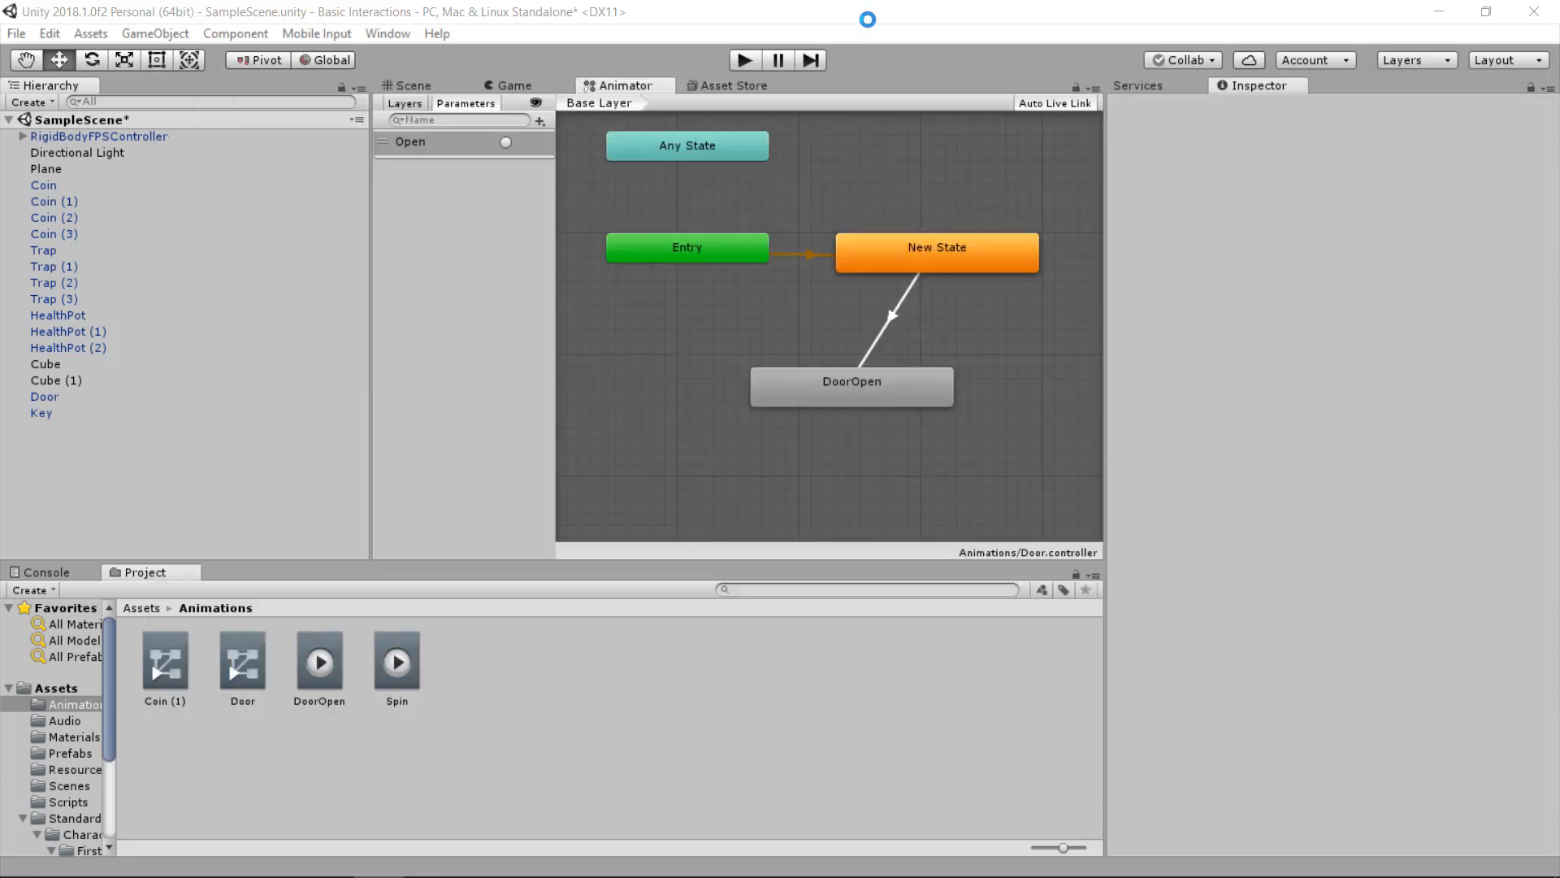
pyautogui.click(745, 61)
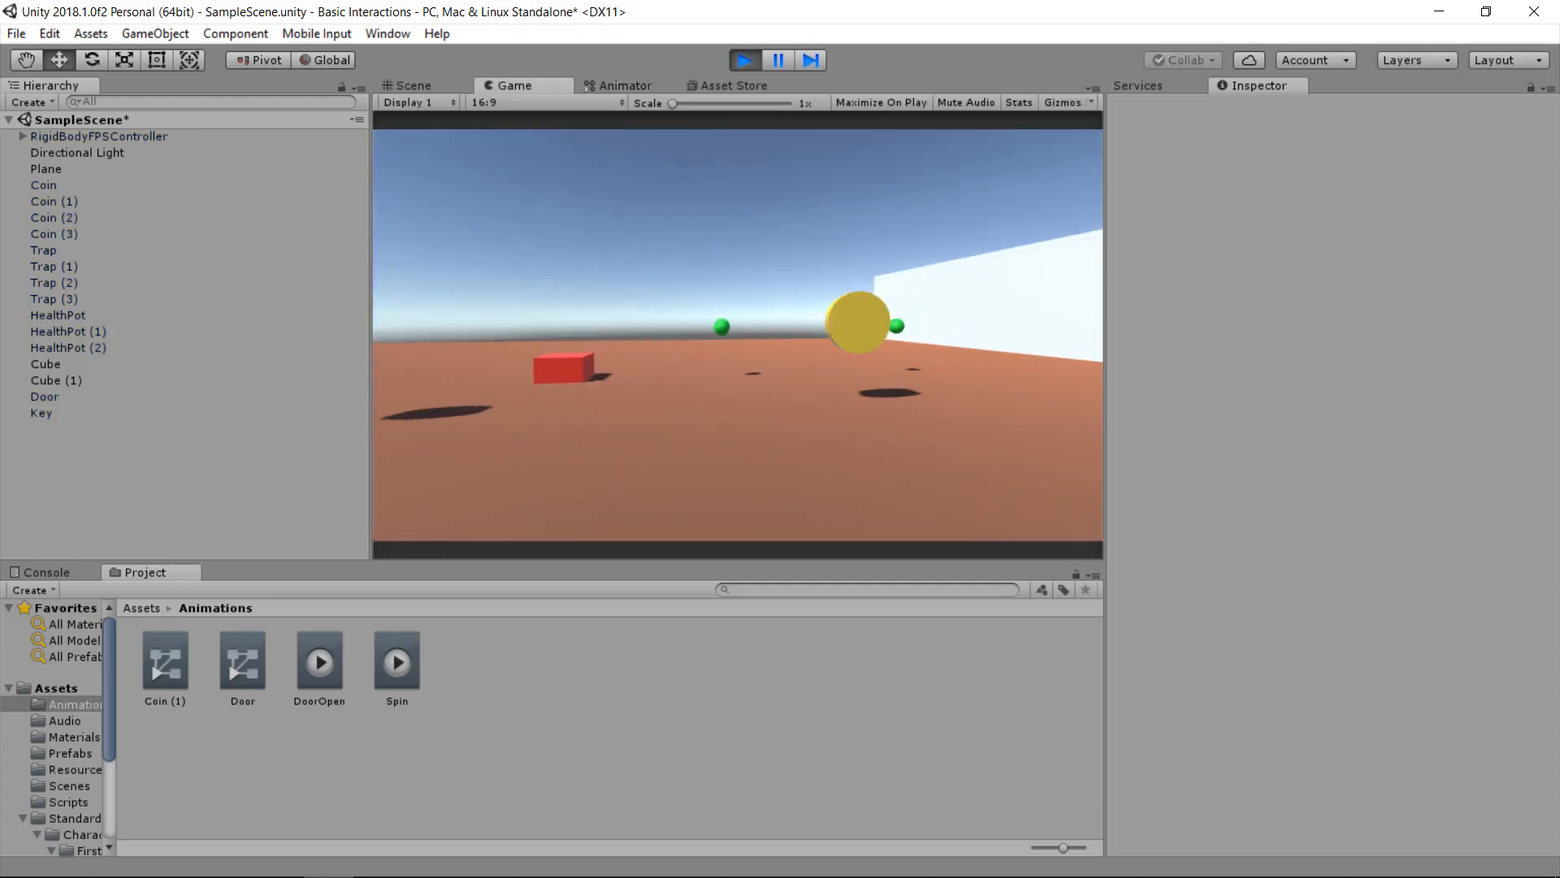
pyautogui.press('w')
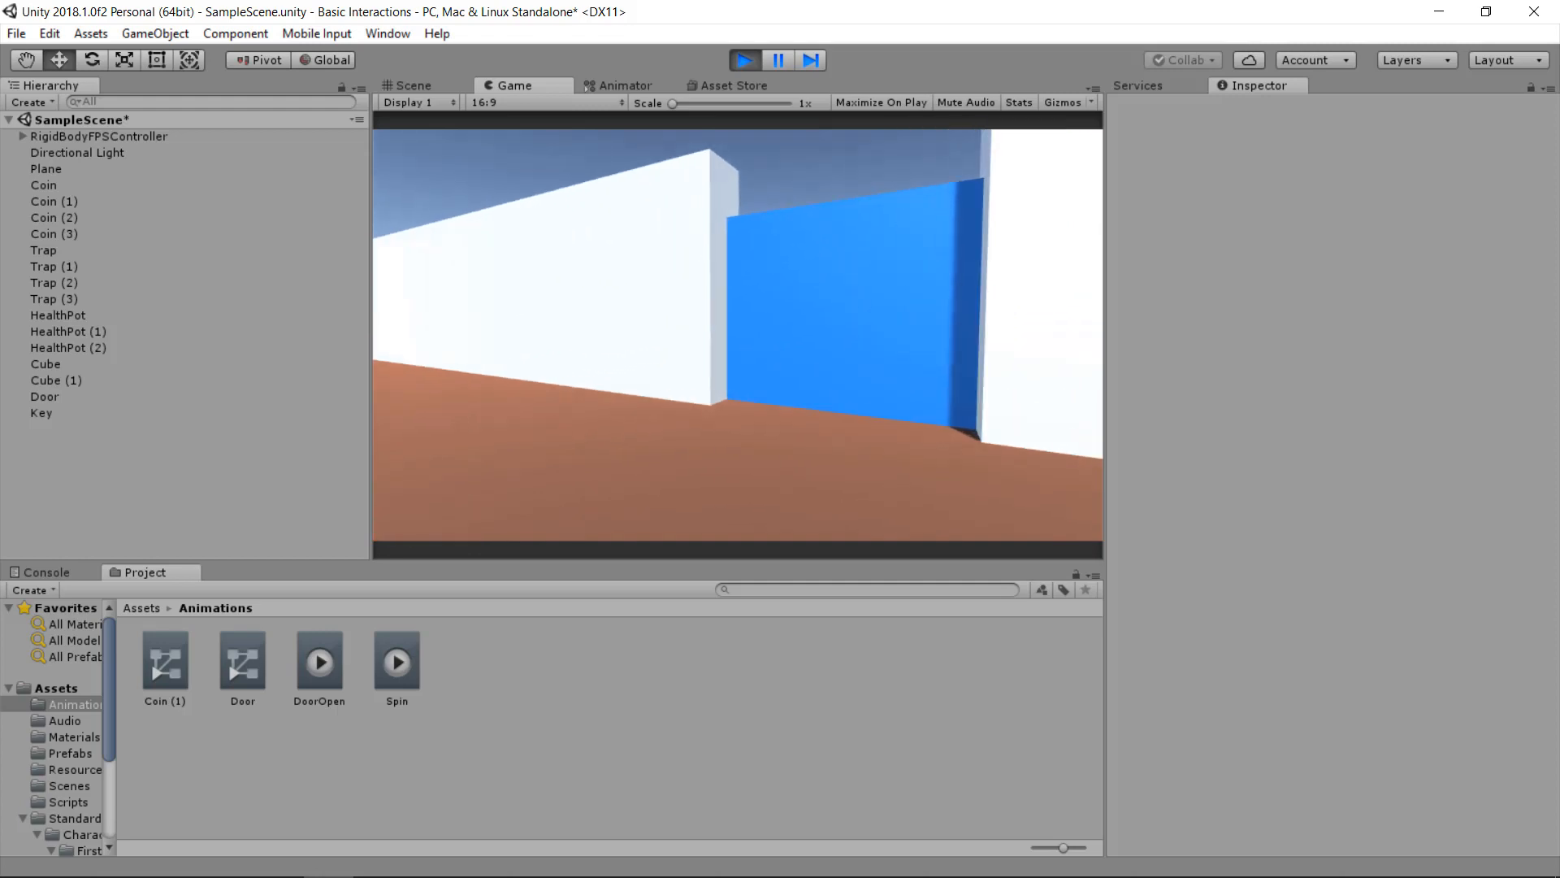
pyautogui.press('s')
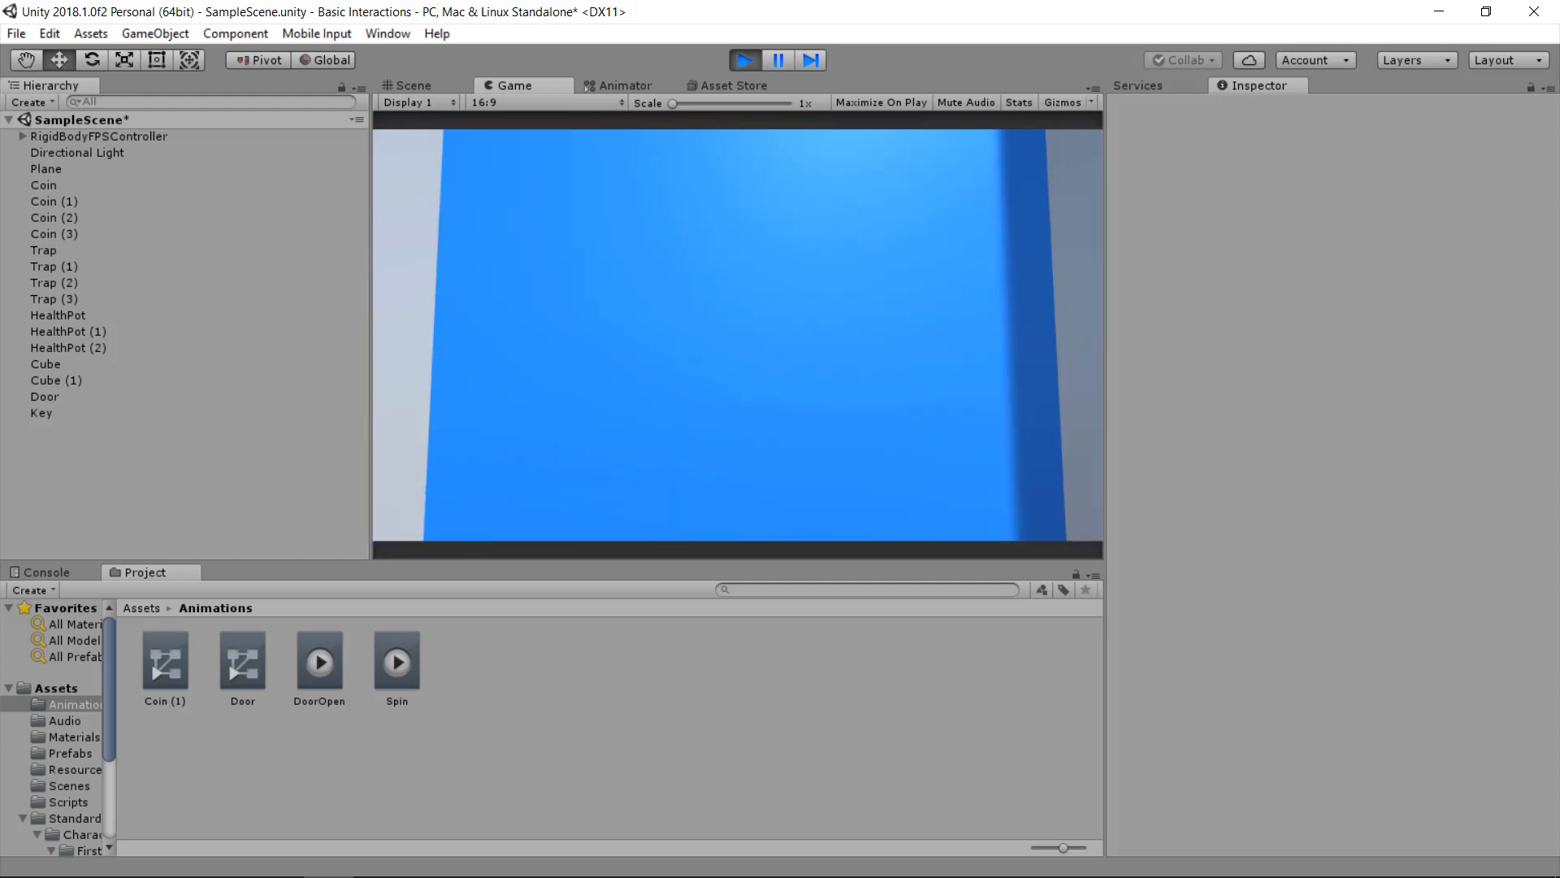
pyautogui.press('w')
pyautogui.press('w')
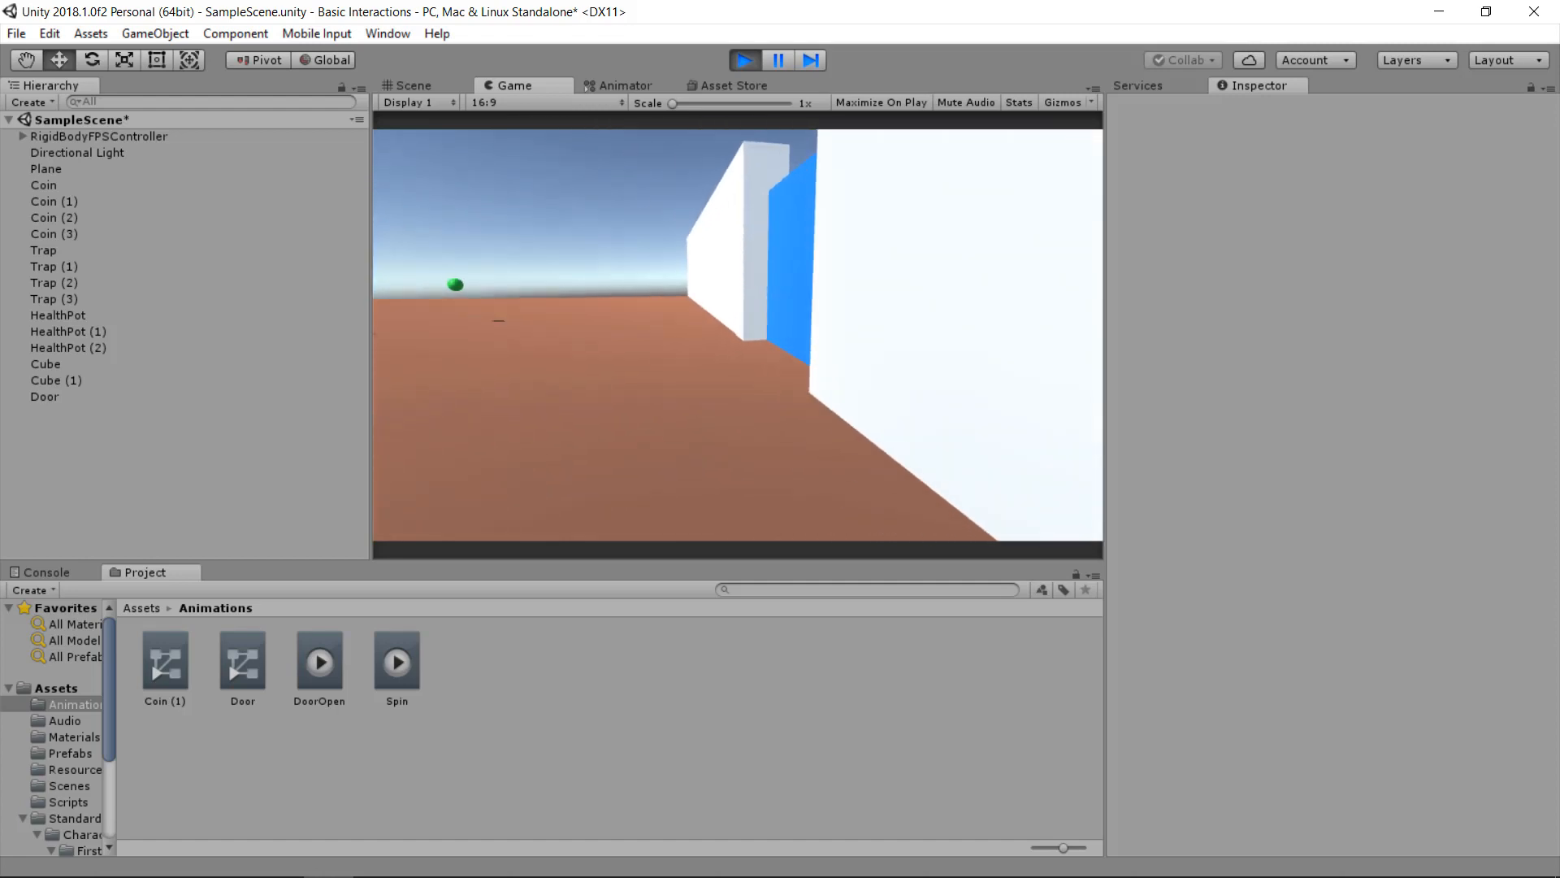
pyautogui.press('w')
pyautogui.press('w')
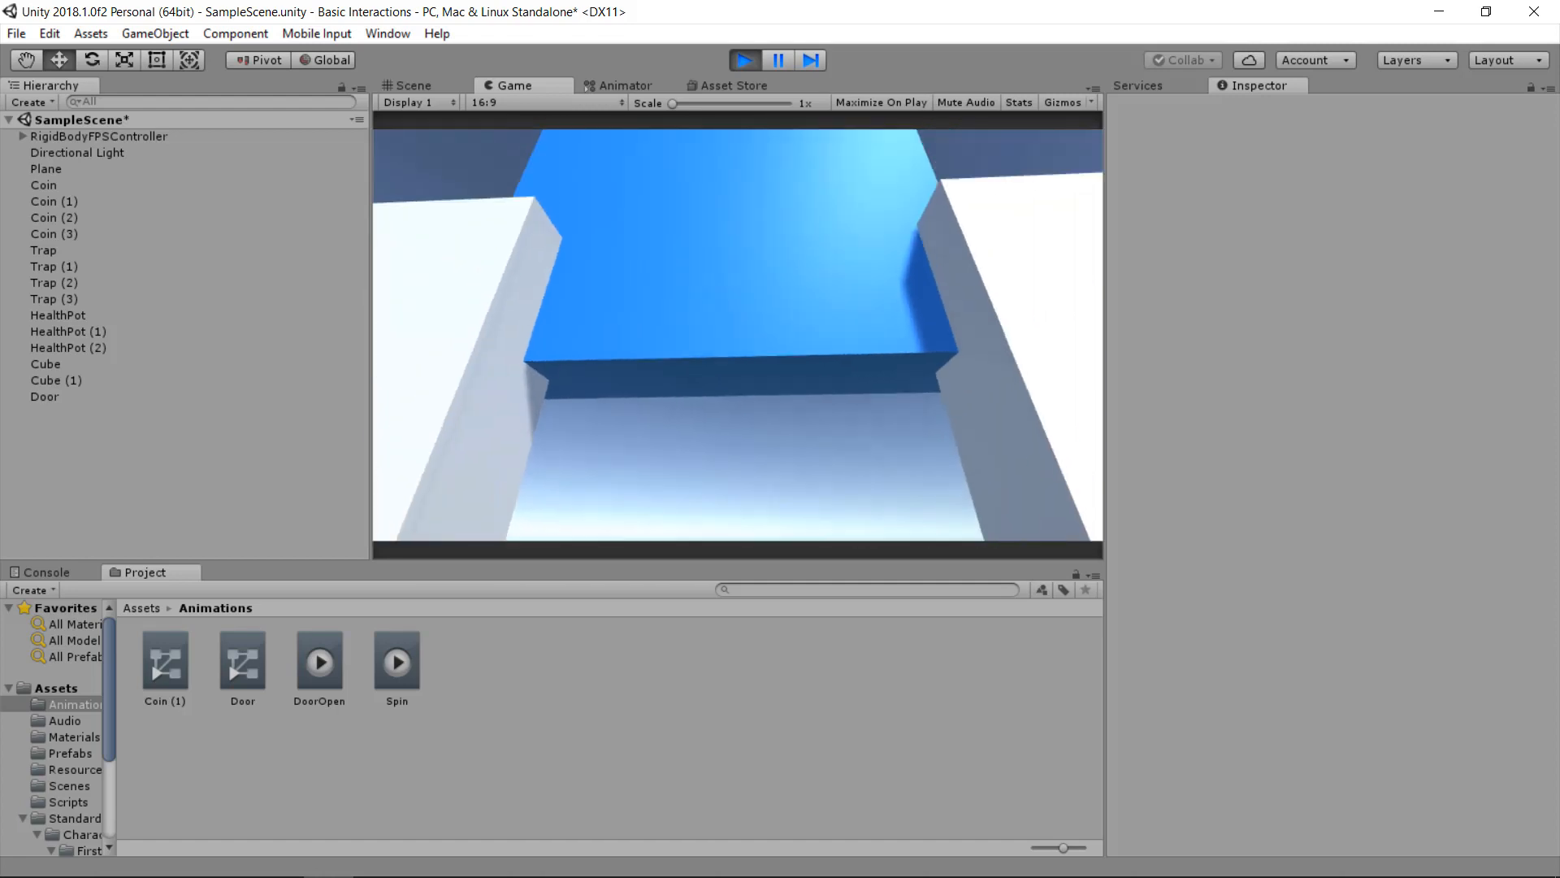
# - Finish the play-test by walking through the opened door and back, collecting a coin, and stop the game
pyautogui.press('w')
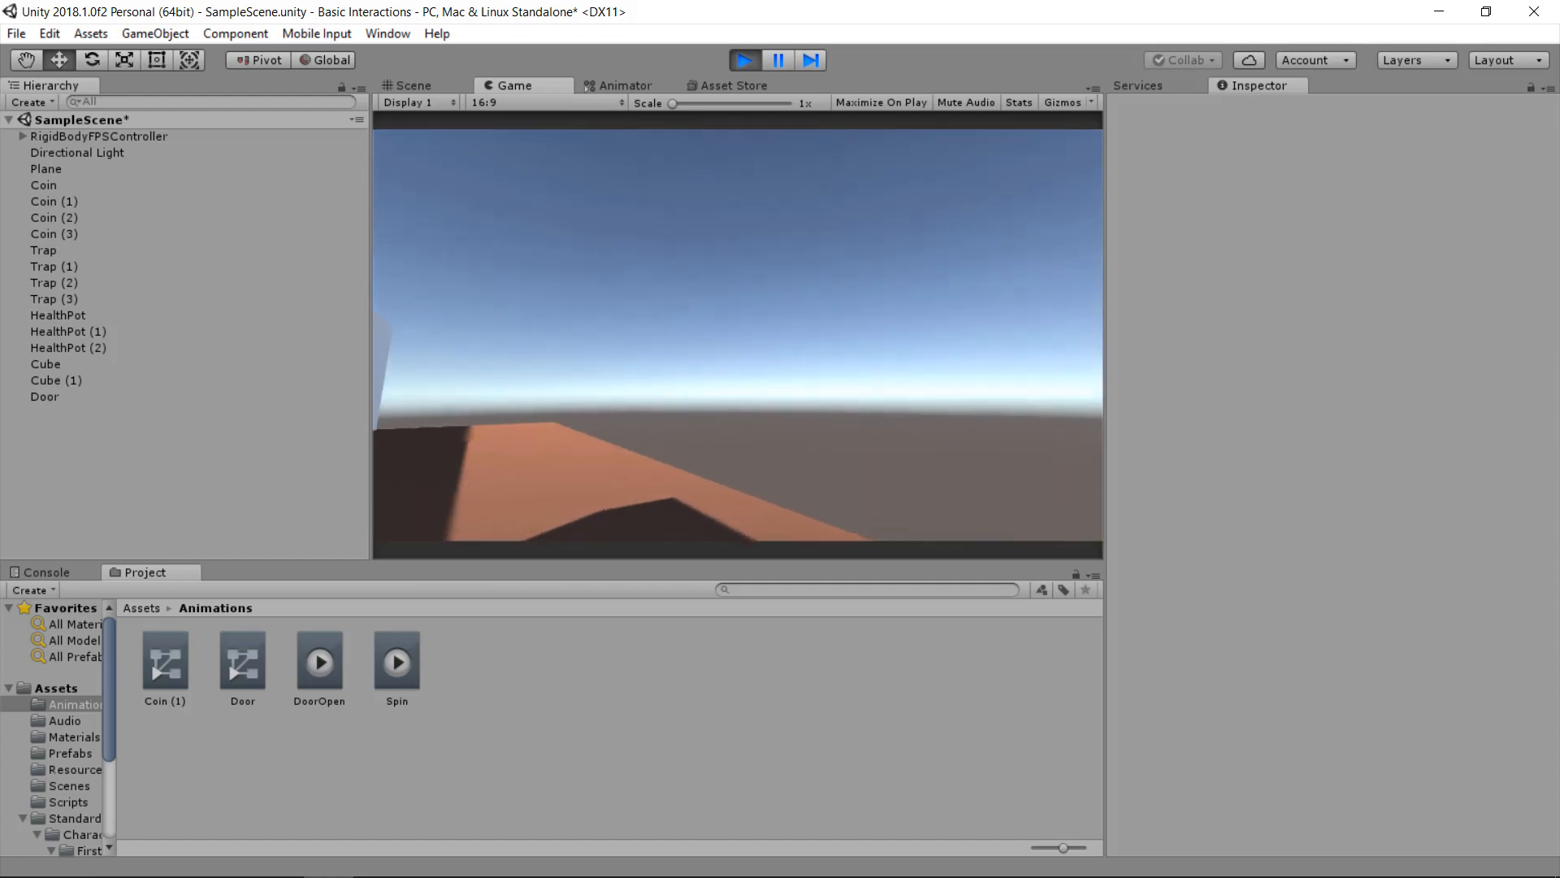
pyautogui.press('w')
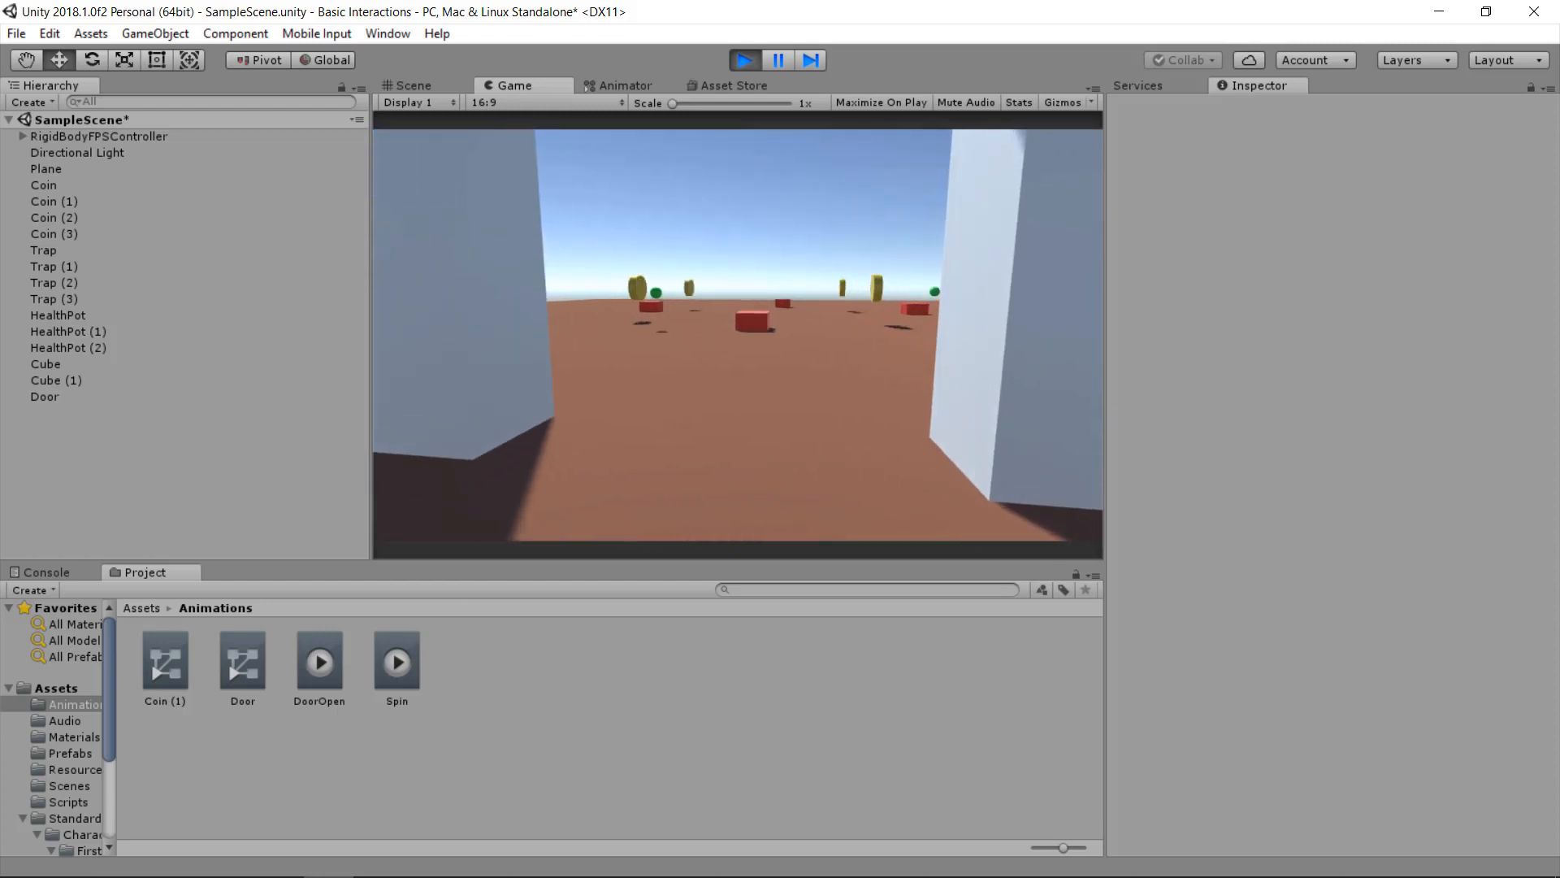
pyautogui.press('w')
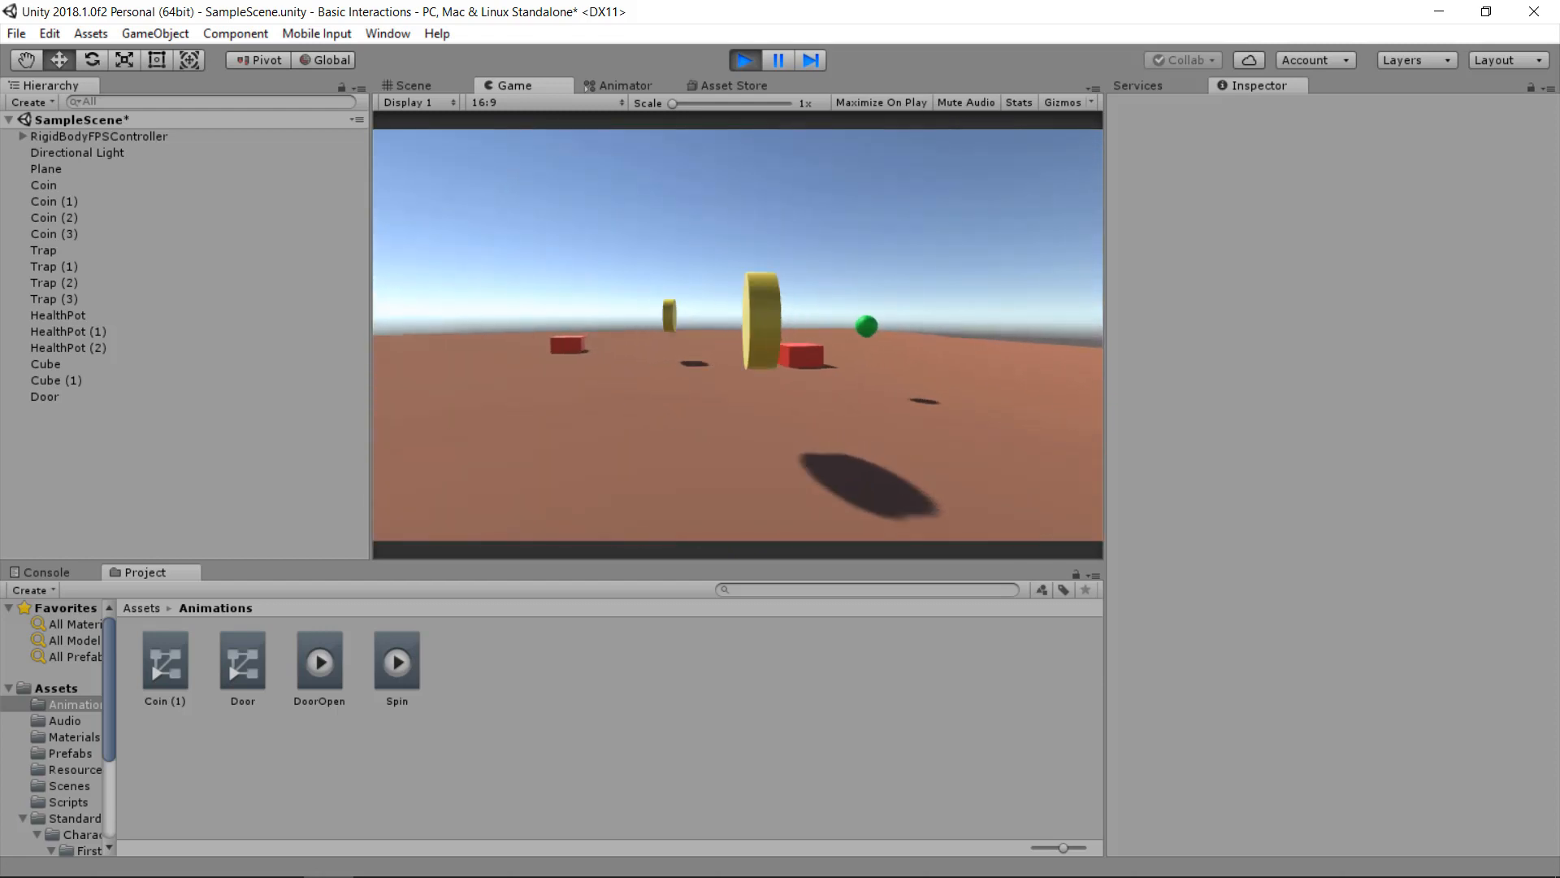
pyautogui.press('w')
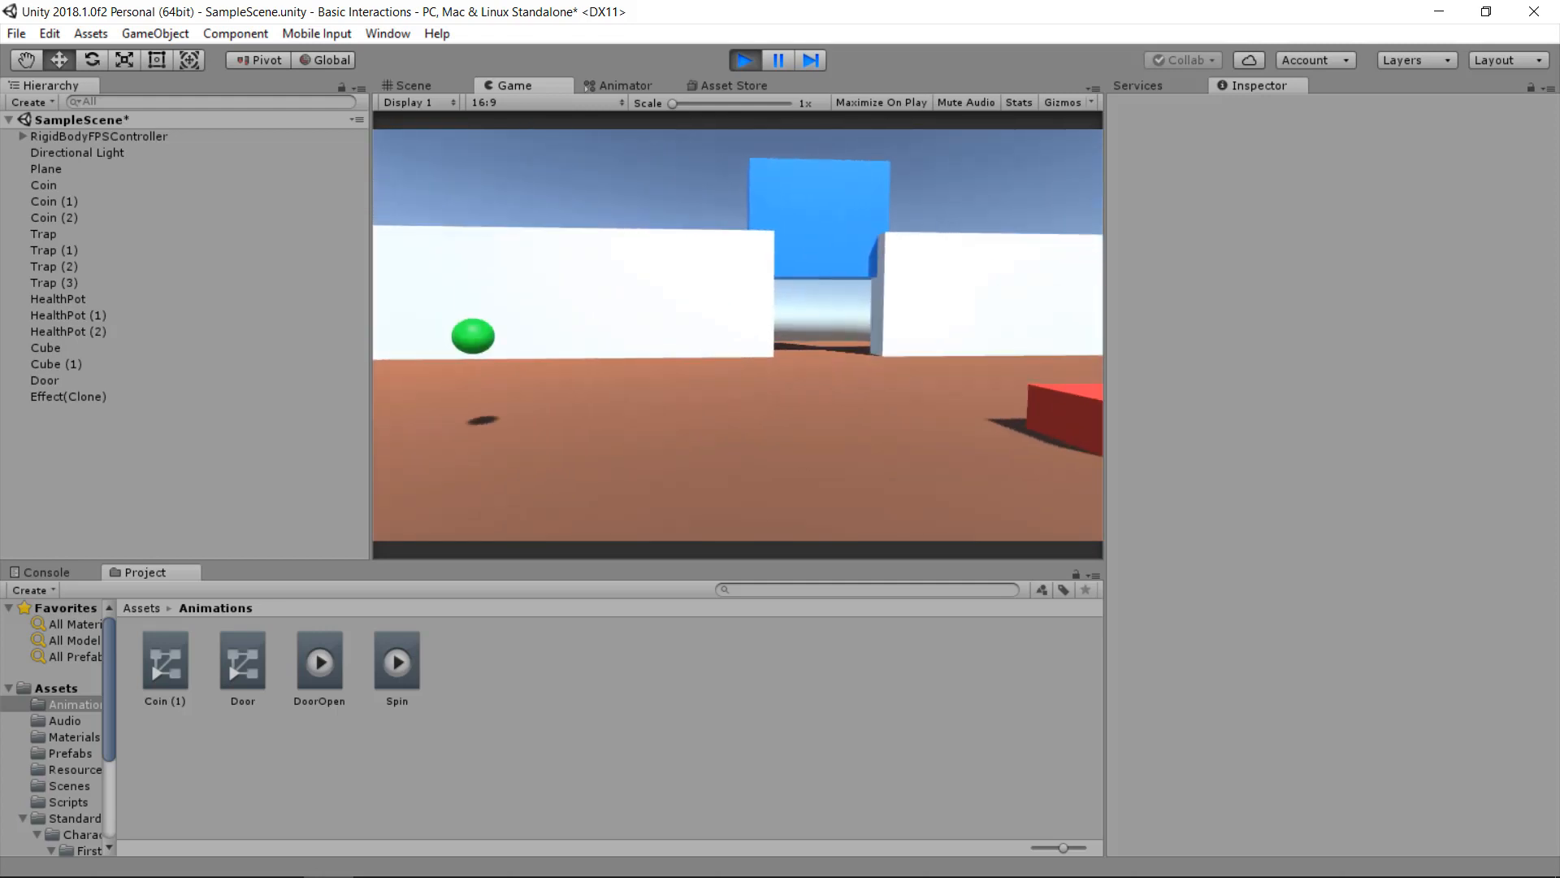
pyautogui.press('Escape')
pyautogui.click(744, 61)
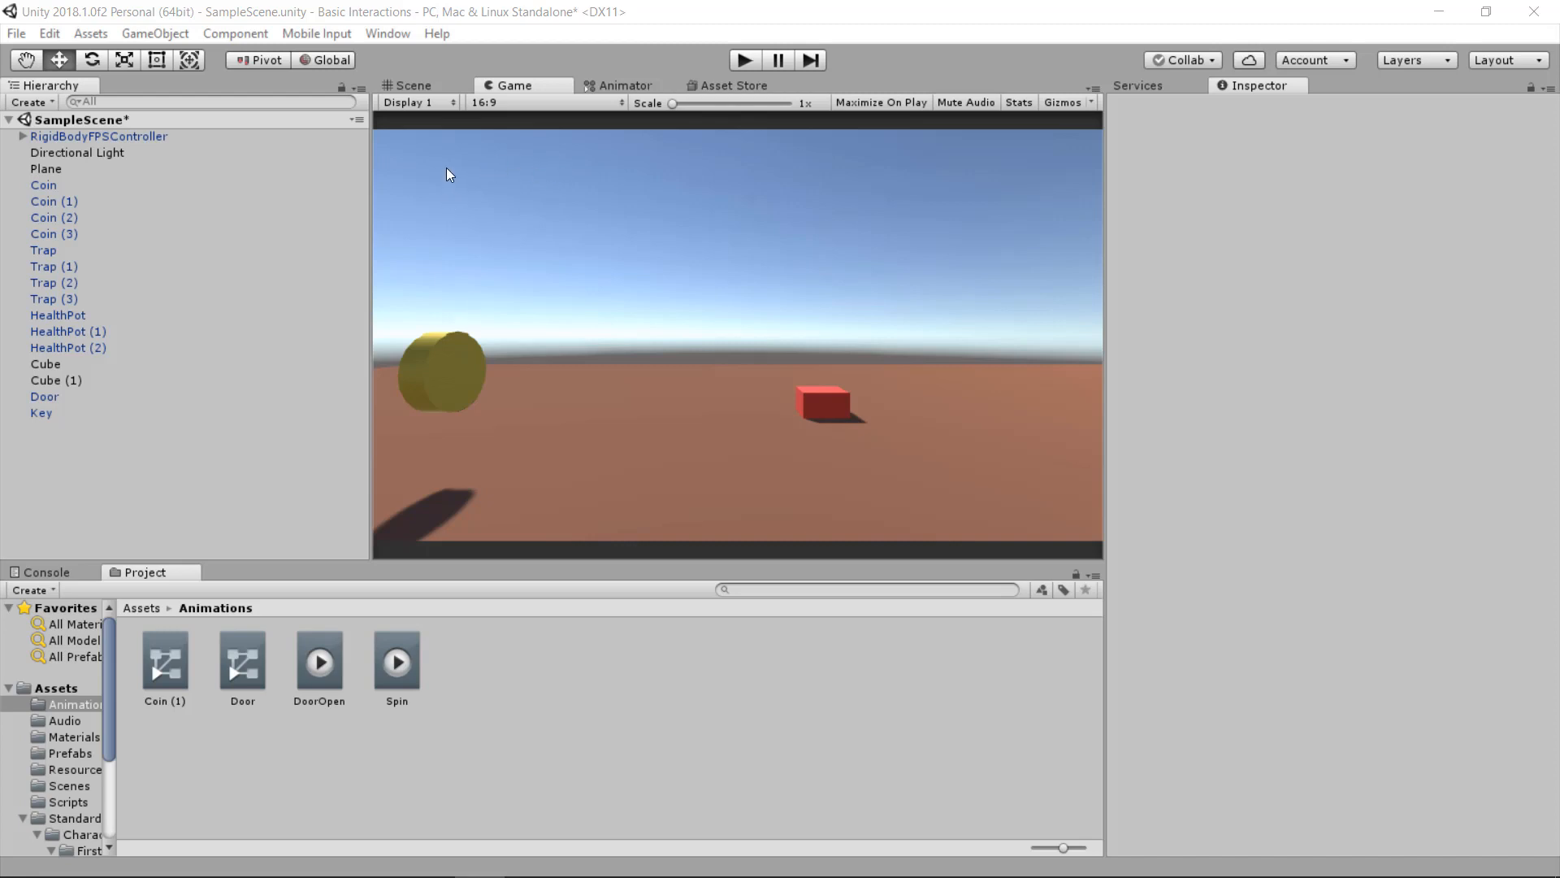
# - Add a UI Slider to the scene
pyautogui.click(141, 36)
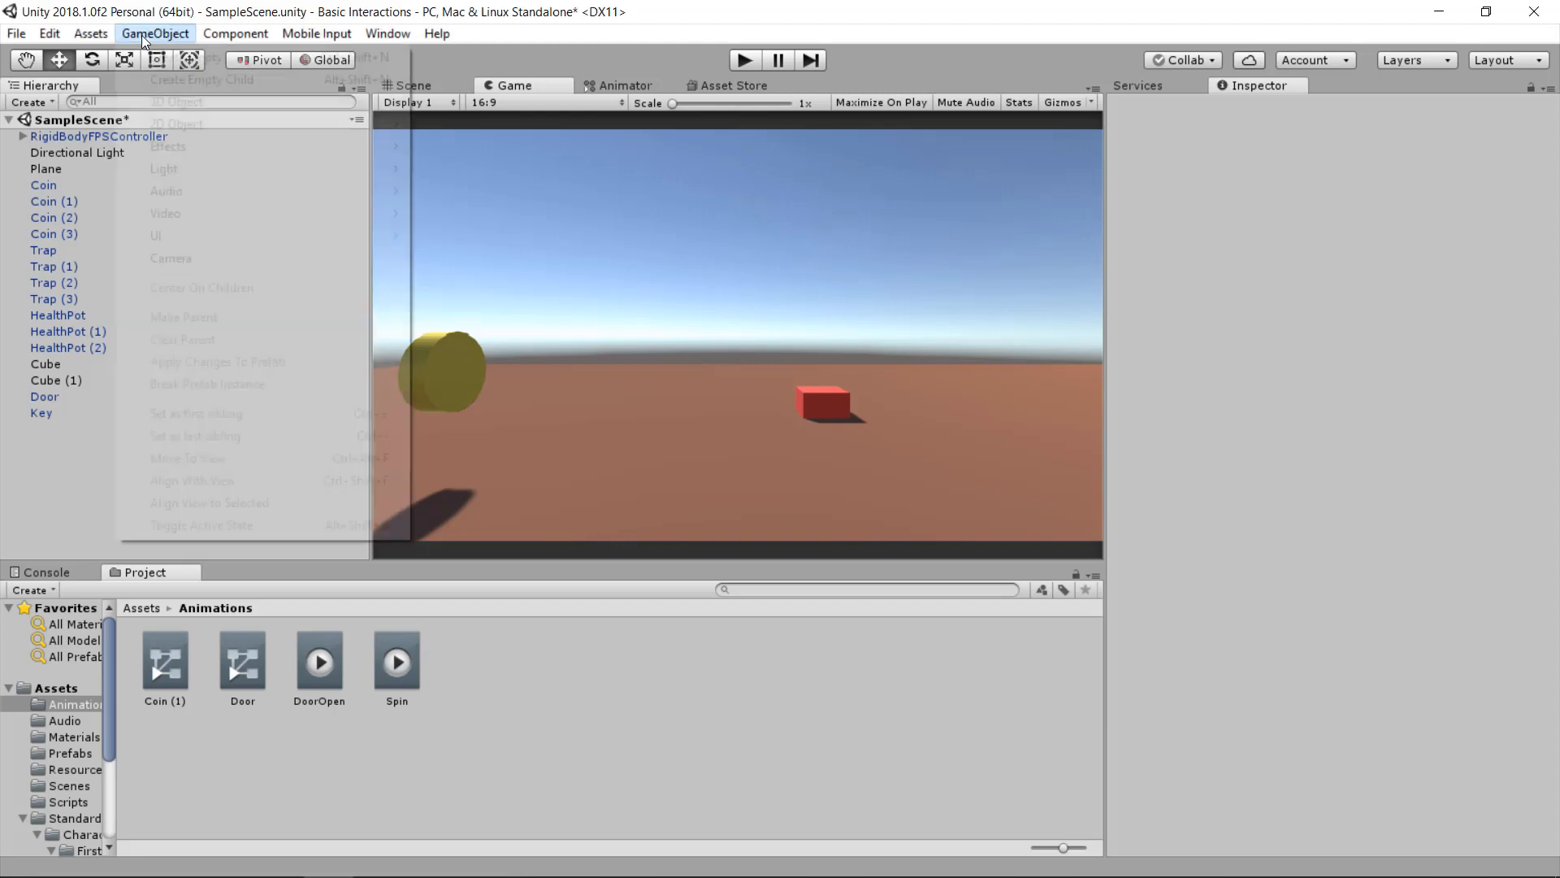
pyautogui.moveTo(338, 236)
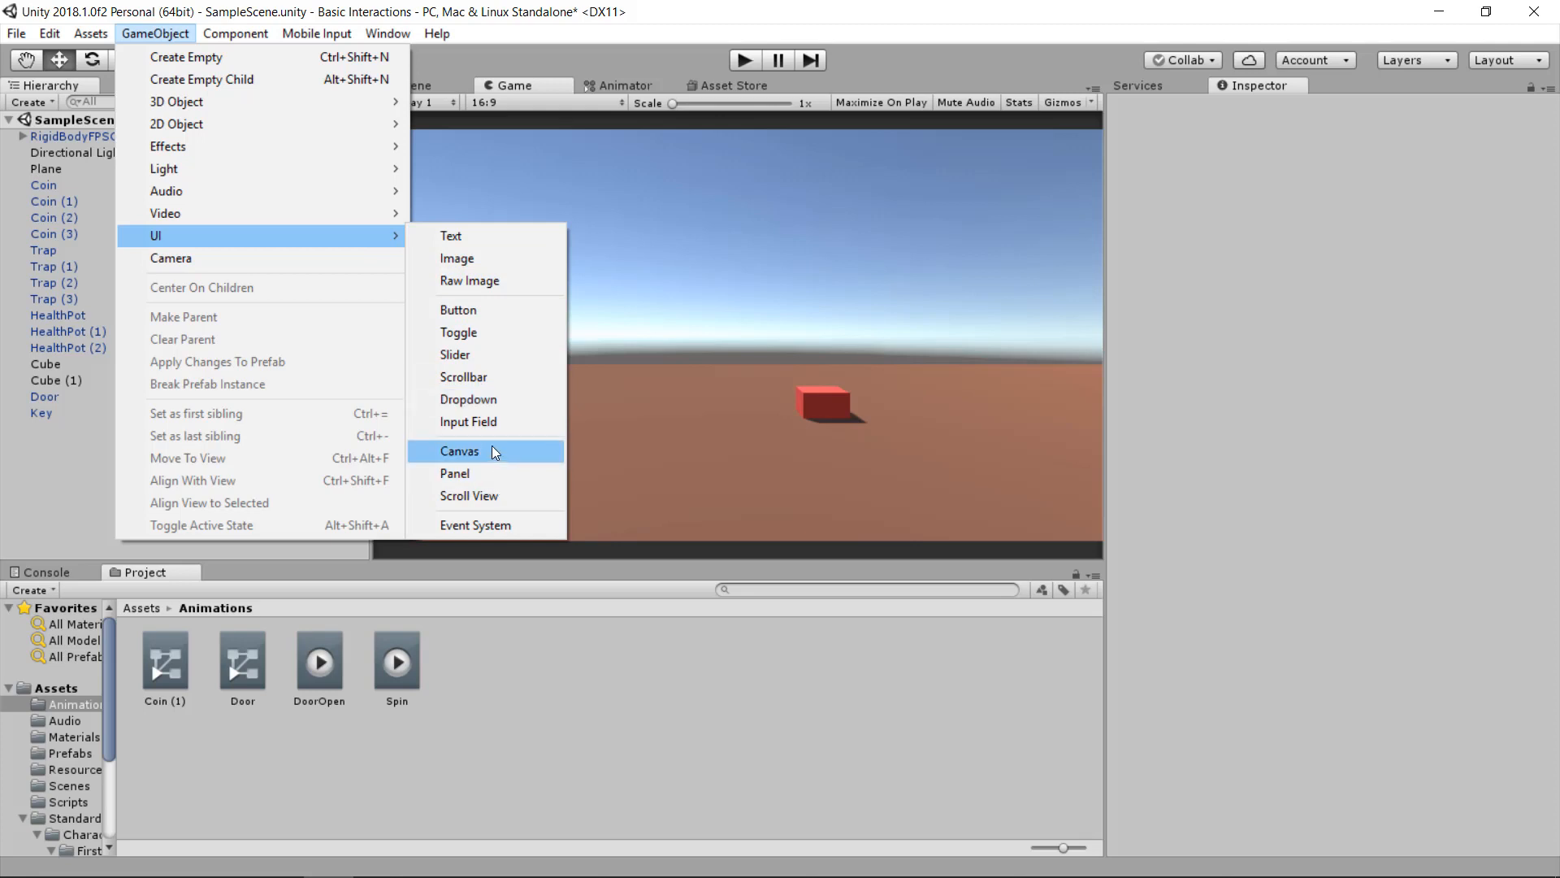
pyautogui.click(498, 356)
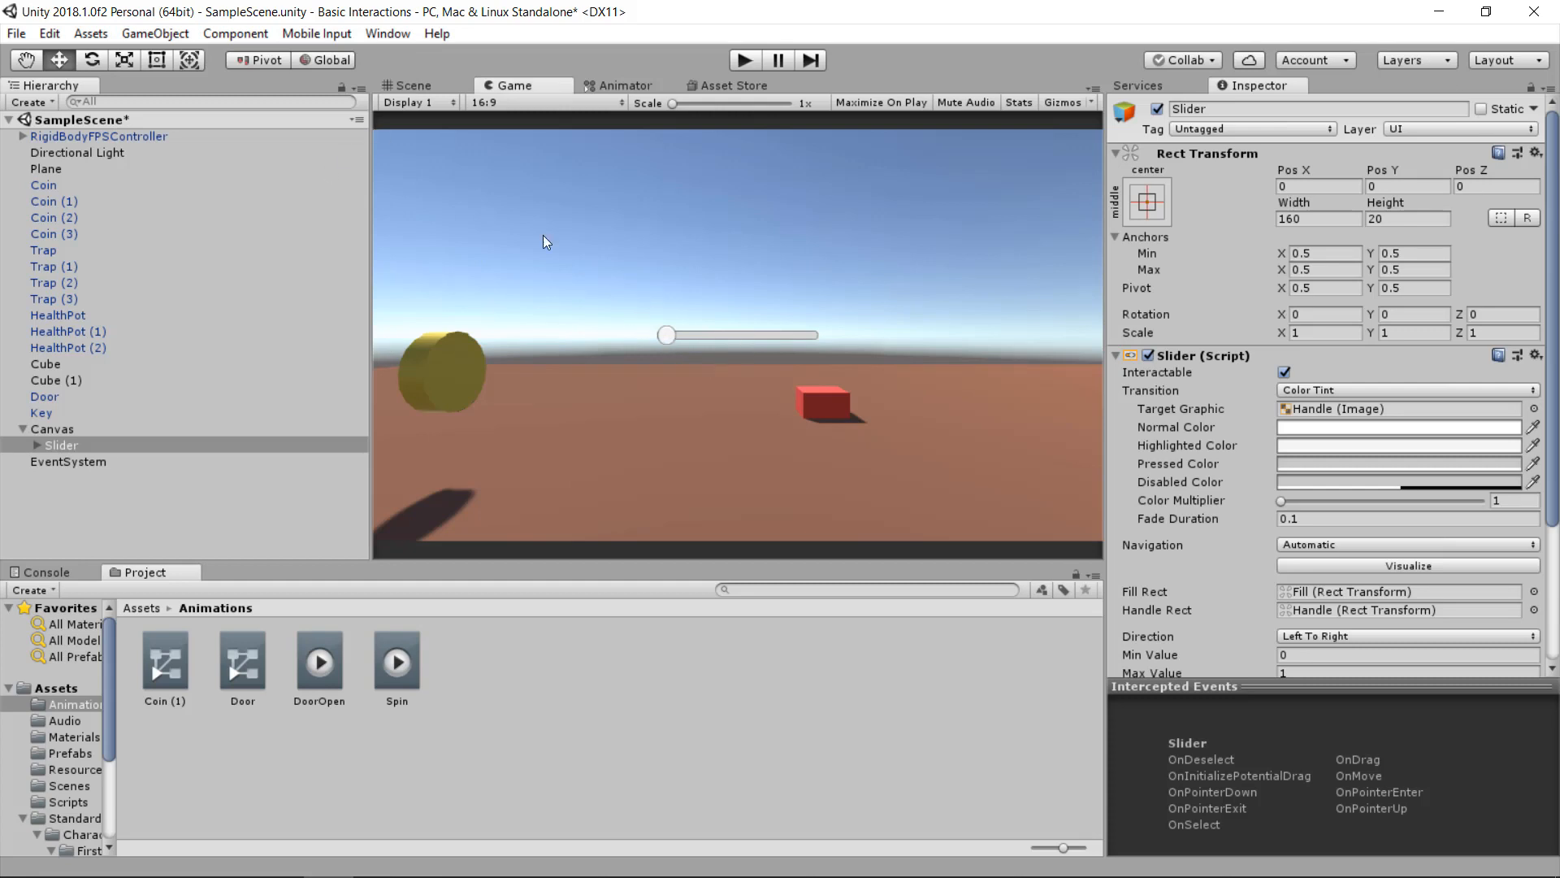
# - Run the game briefly to try moving the slider's handle, and stop it again
pyautogui.click(744, 61)
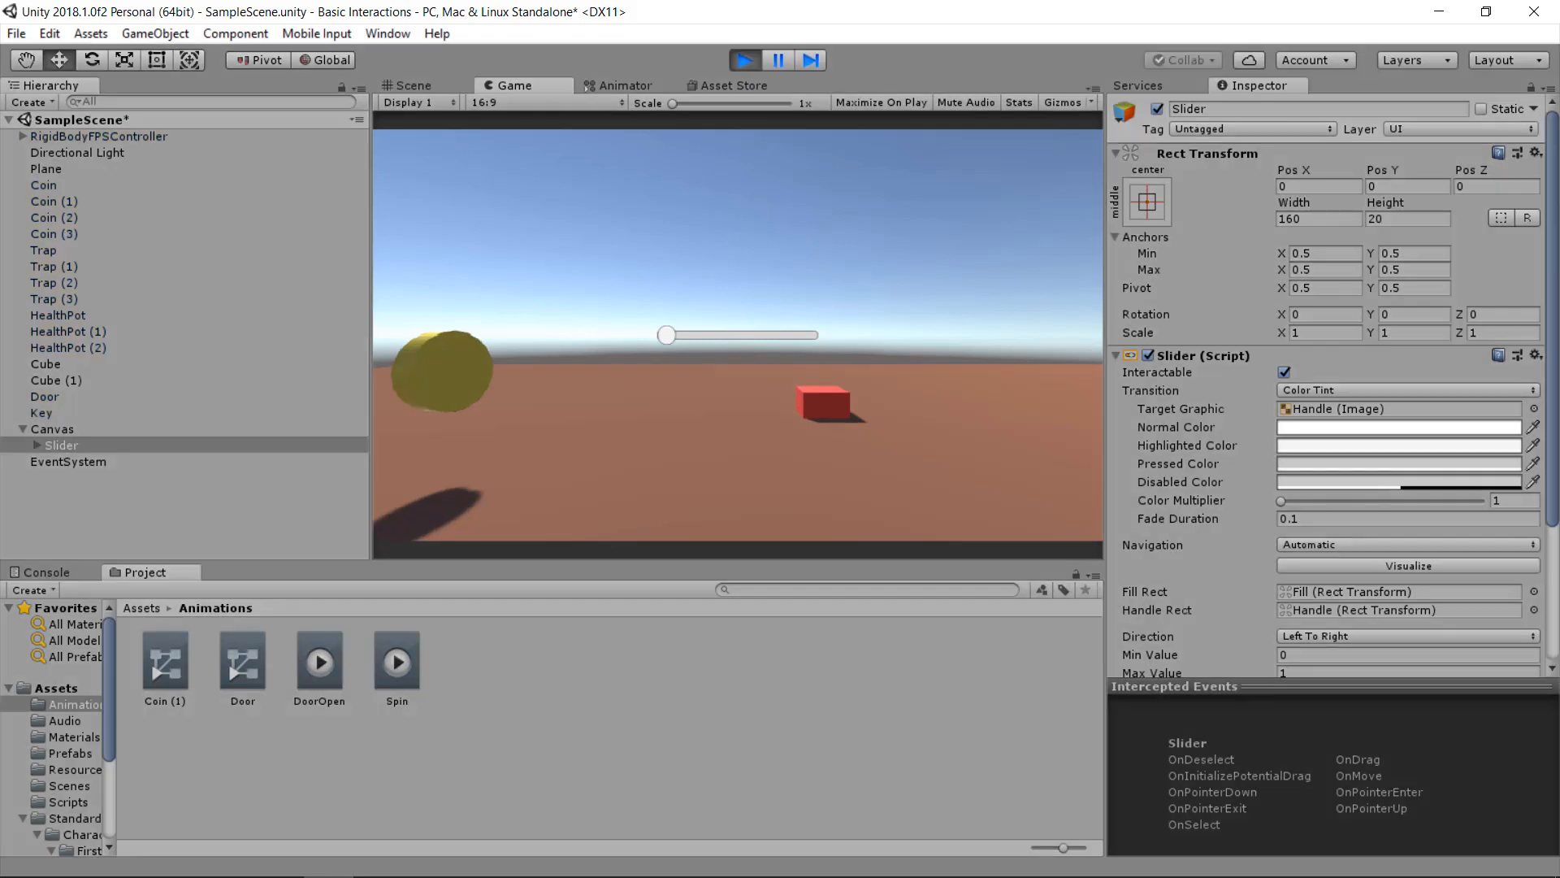
pyautogui.moveTo(666, 333); pyautogui.dragTo(790, 334)
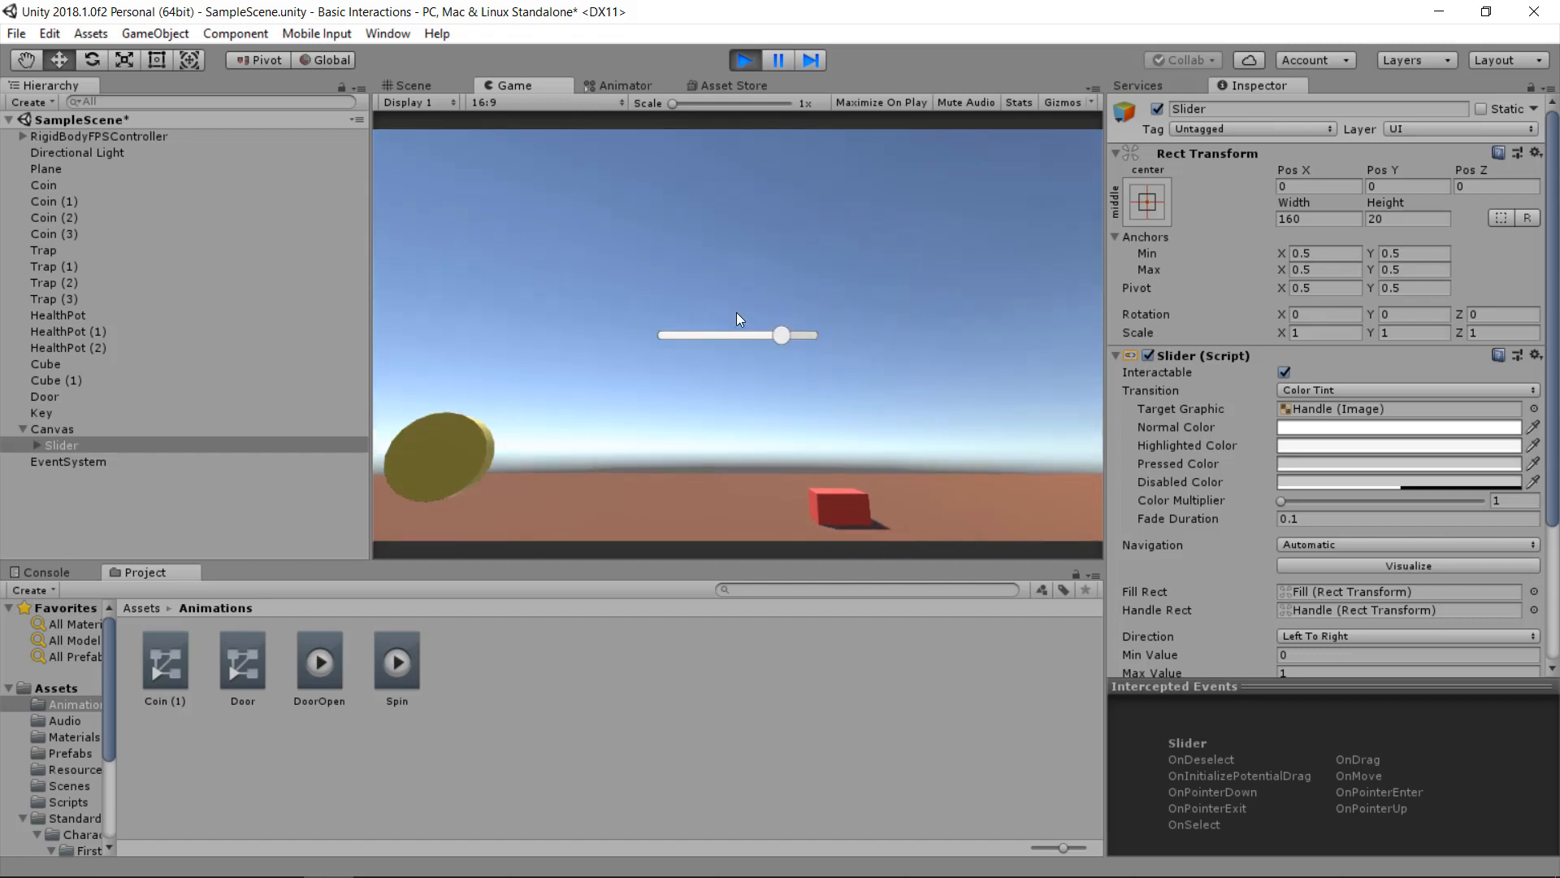
pyautogui.click(743, 62)
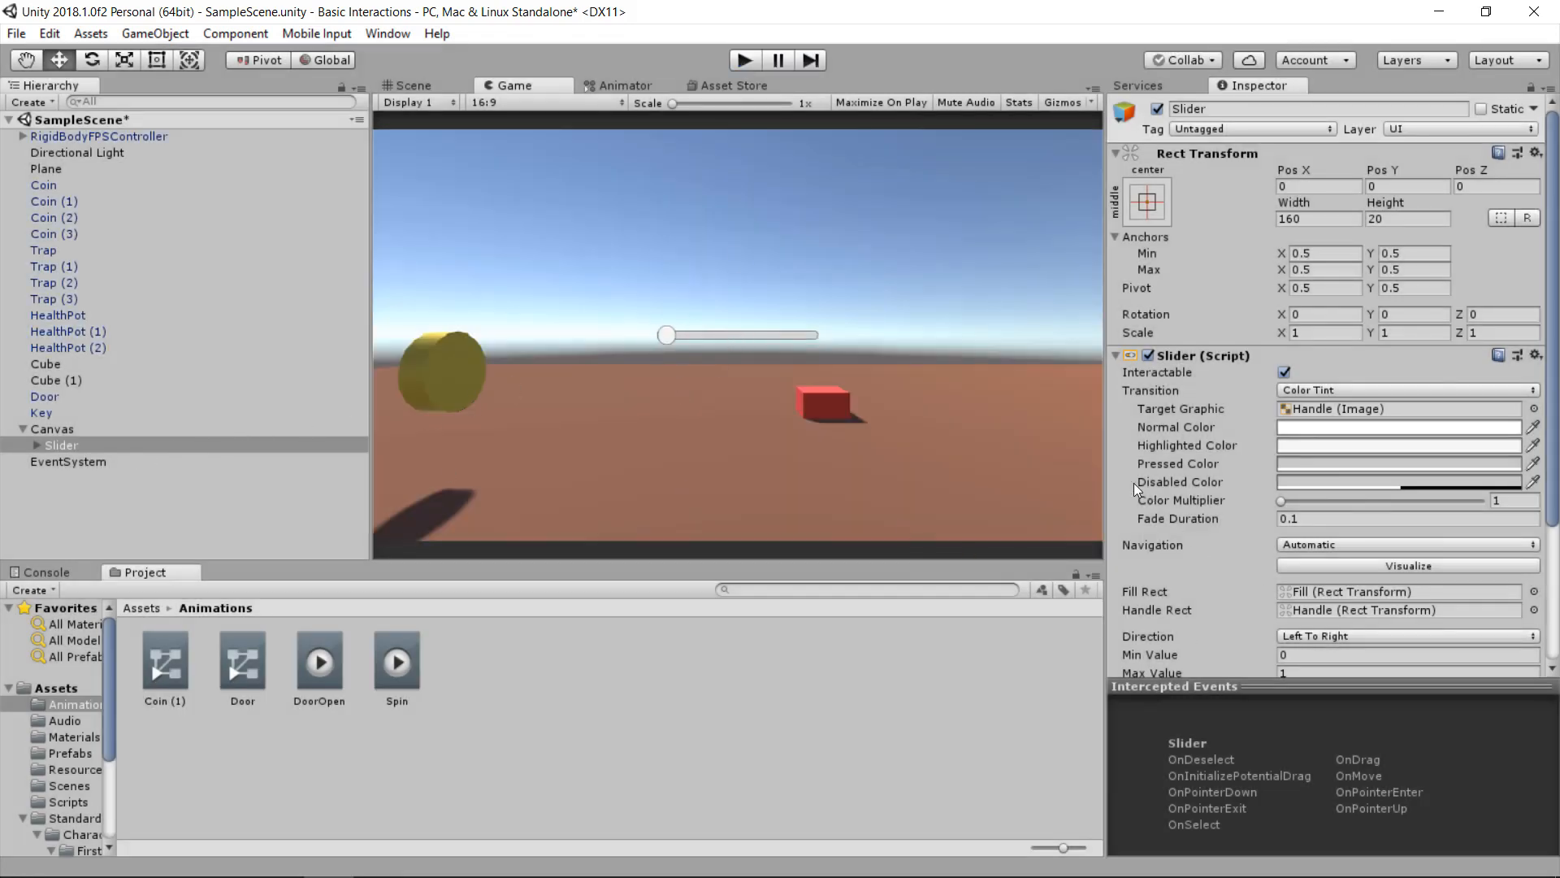
# - Try the Slider component's Value setting by raising it to 1
pyautogui.scroll(-6, 1198, 463)
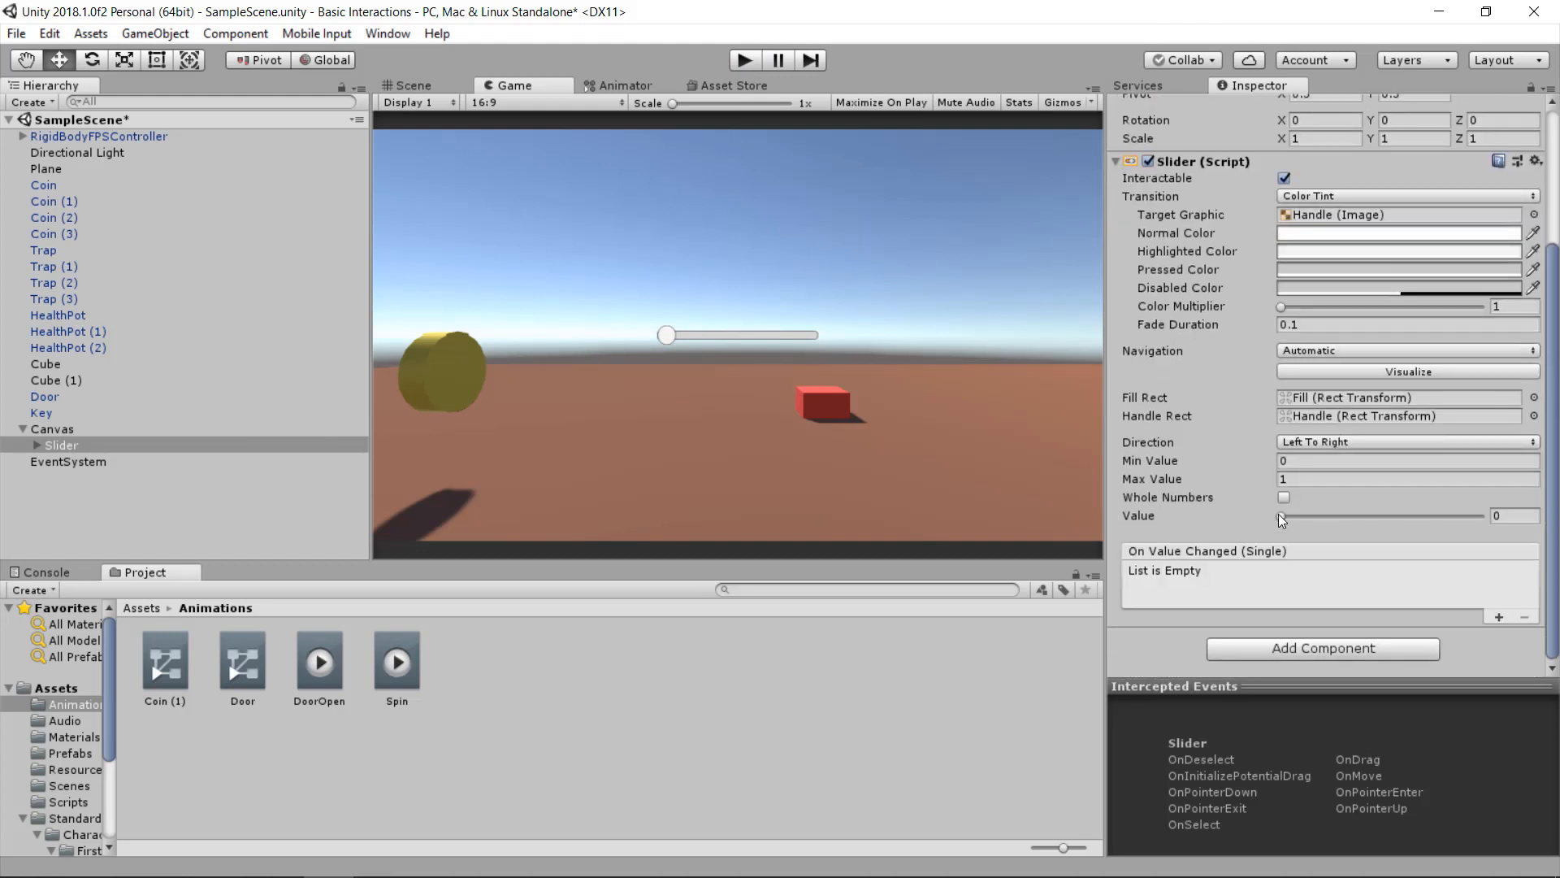
pyautogui.moveTo(1280, 515); pyautogui.dragTo(1203, 458)
pyautogui.moveTo(1279, 515); pyautogui.dragTo(1482, 516)
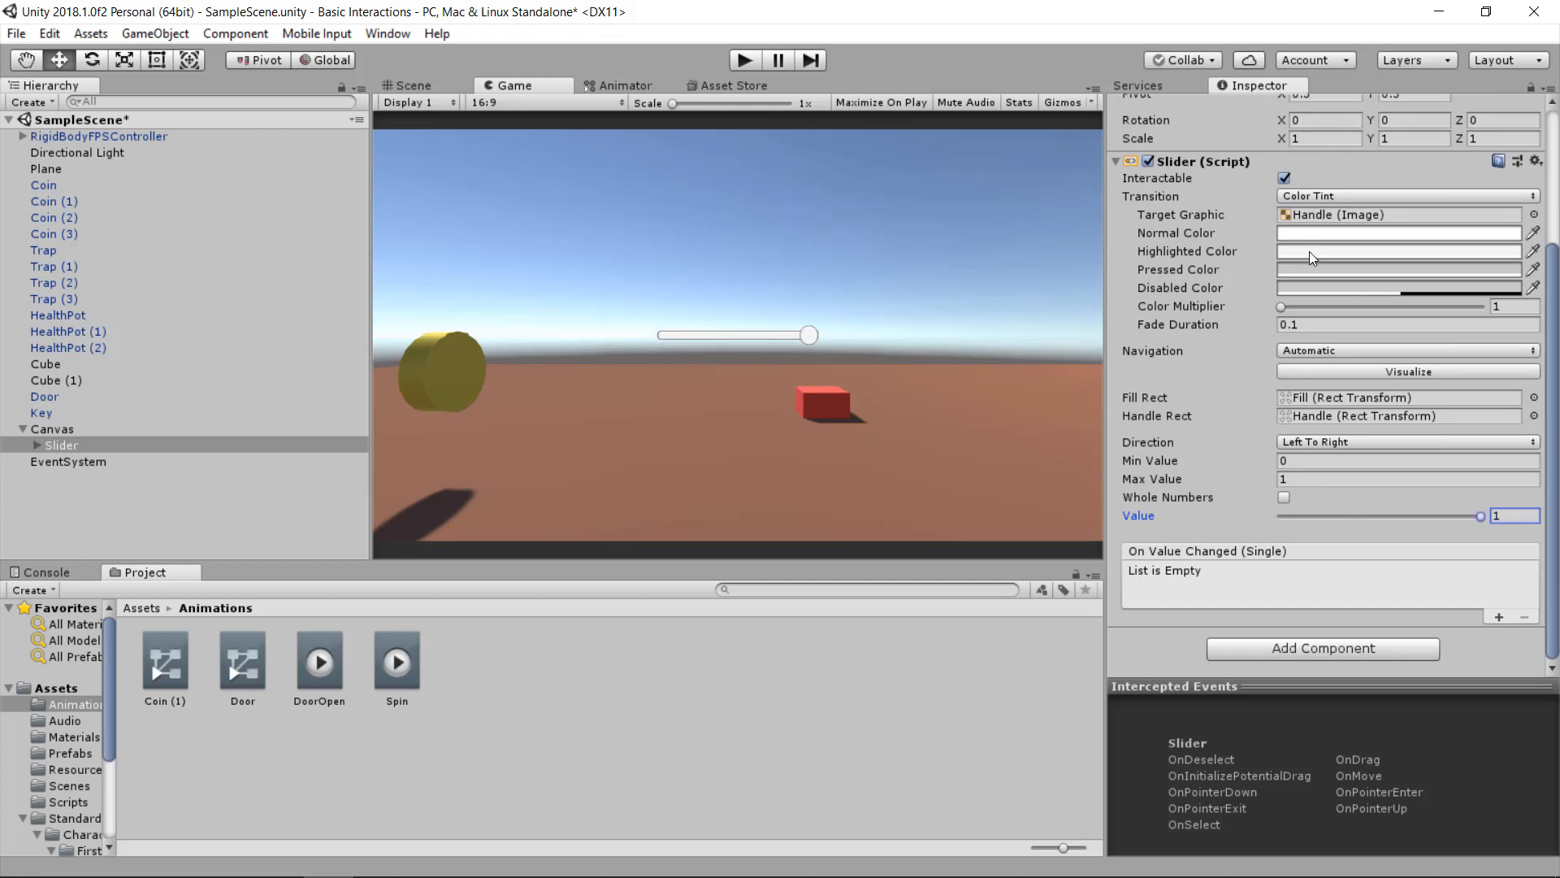
# - Expand the Slider's child objects in the hierarchy and set the Slider's Value to about 0.547
pyautogui.click(36, 445)
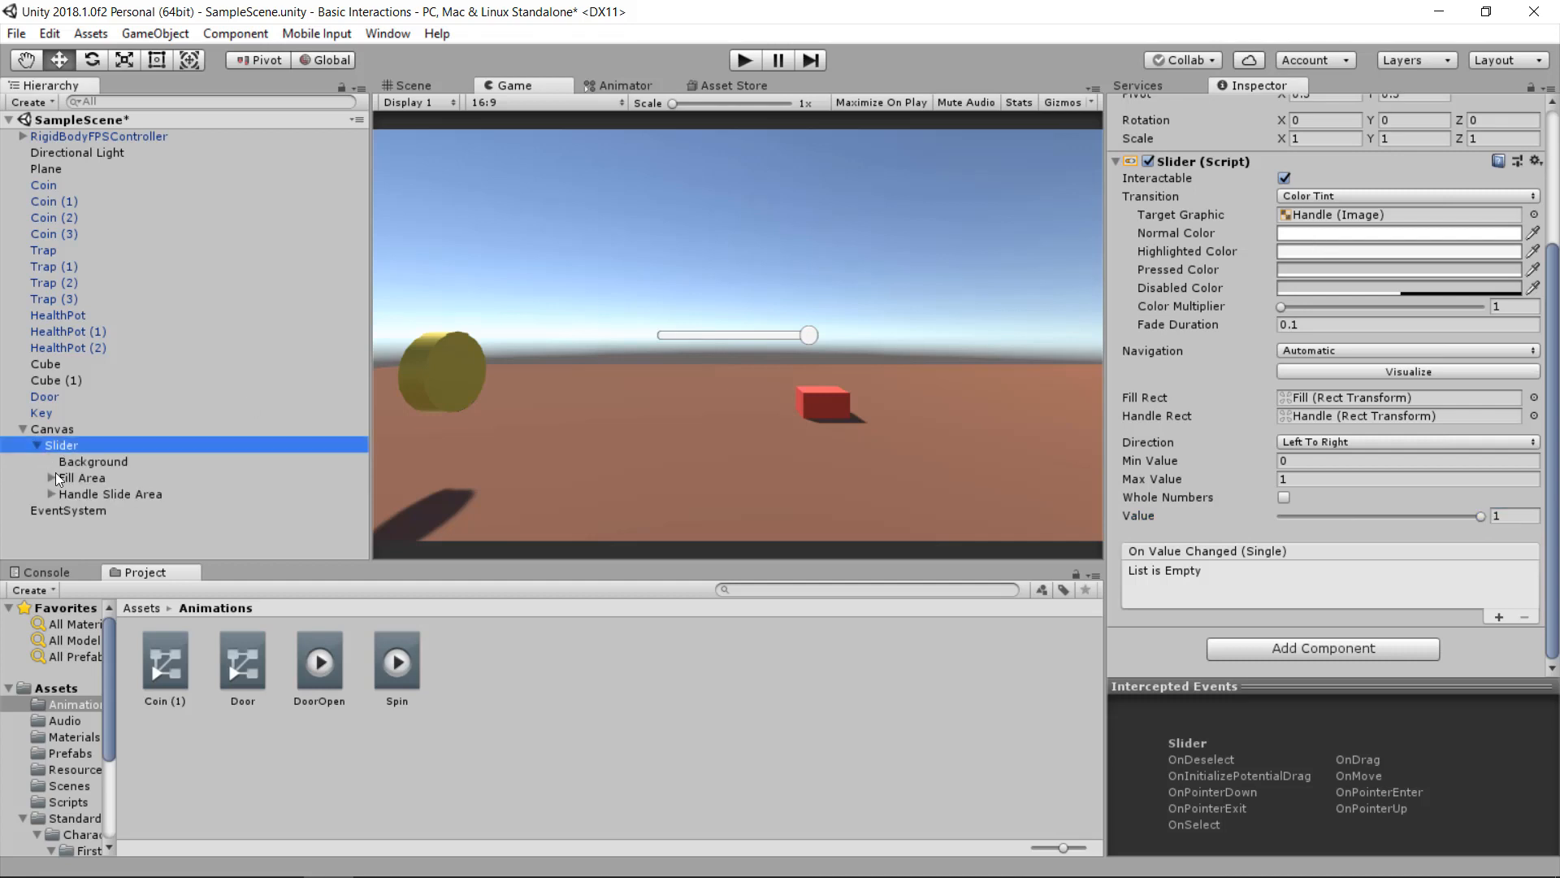
pyautogui.click(70, 460)
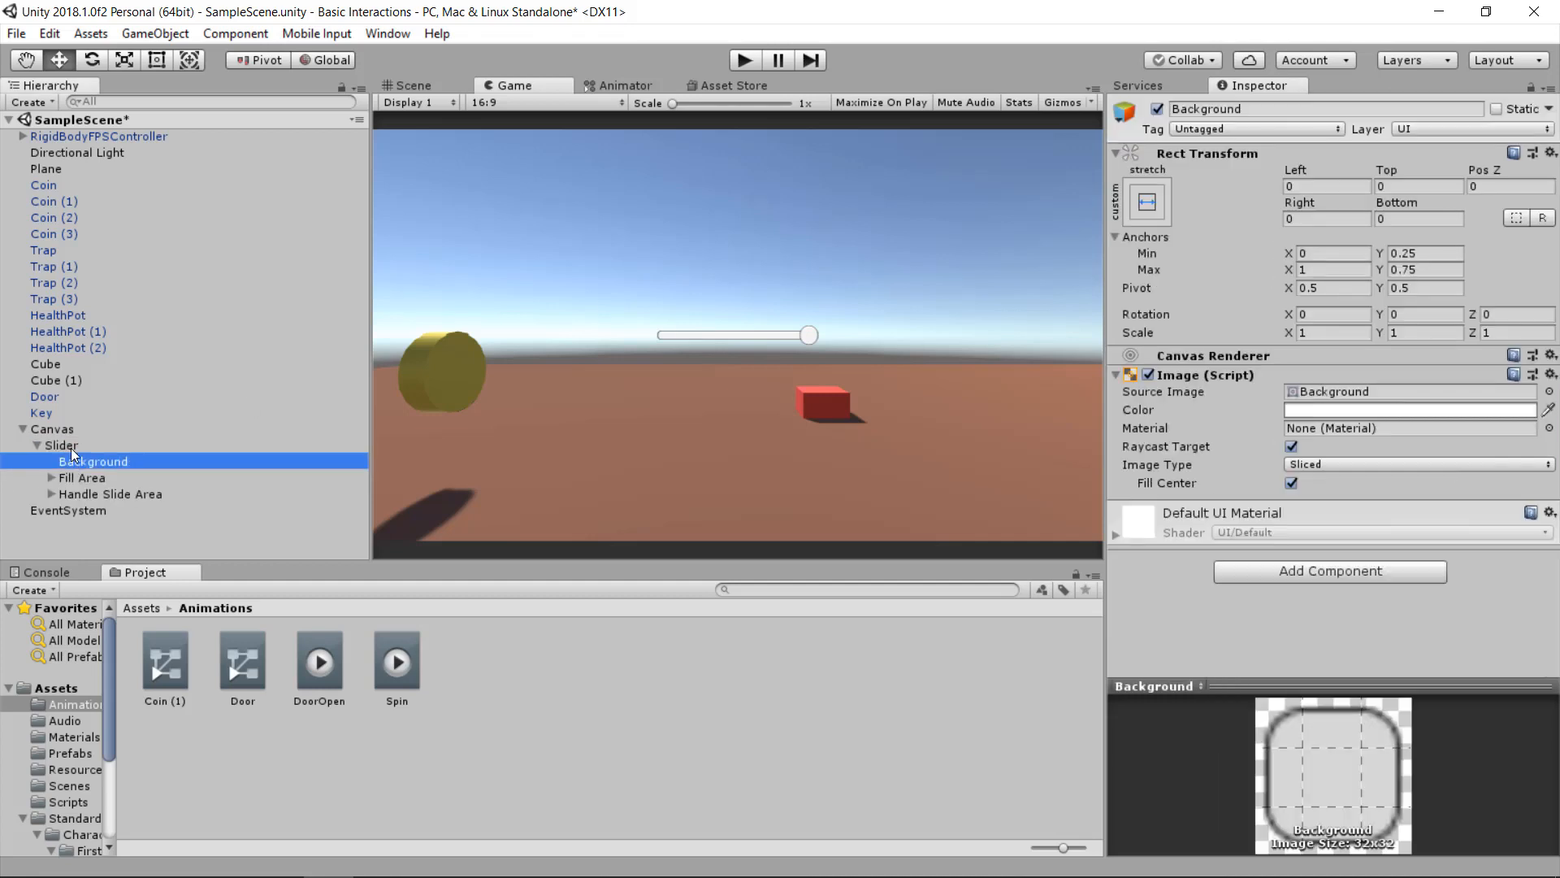
pyautogui.click(89, 445)
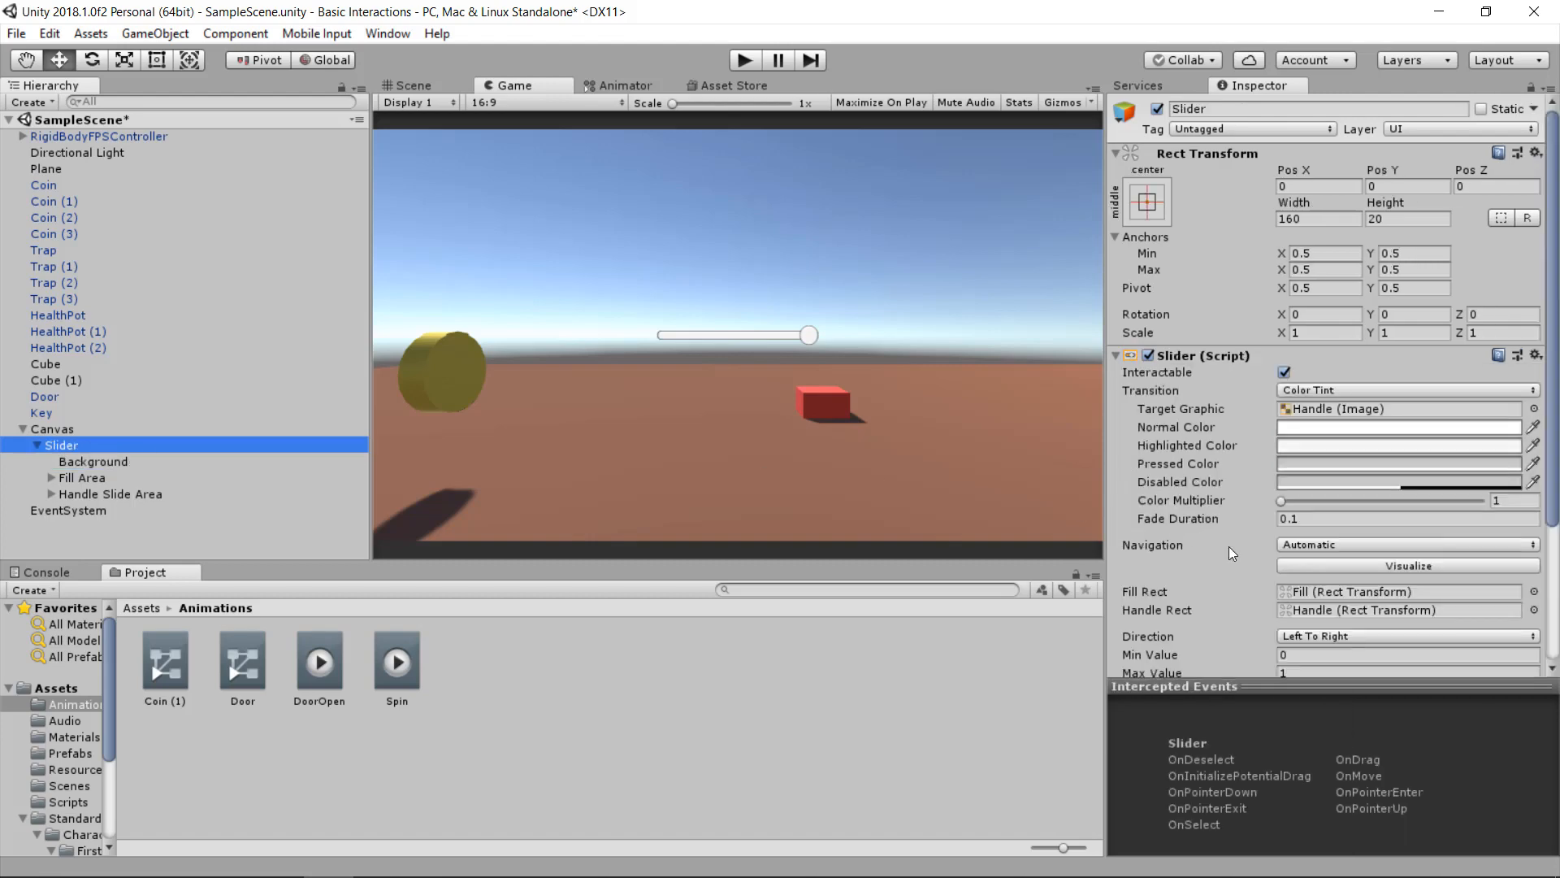
pyautogui.scroll(-4, 1229, 547)
pyautogui.moveTo(1408, 519); pyautogui.dragTo(1391, 515)
# - Set the image color of the Slider's Background to light red, about F86262
pyautogui.click(94, 462)
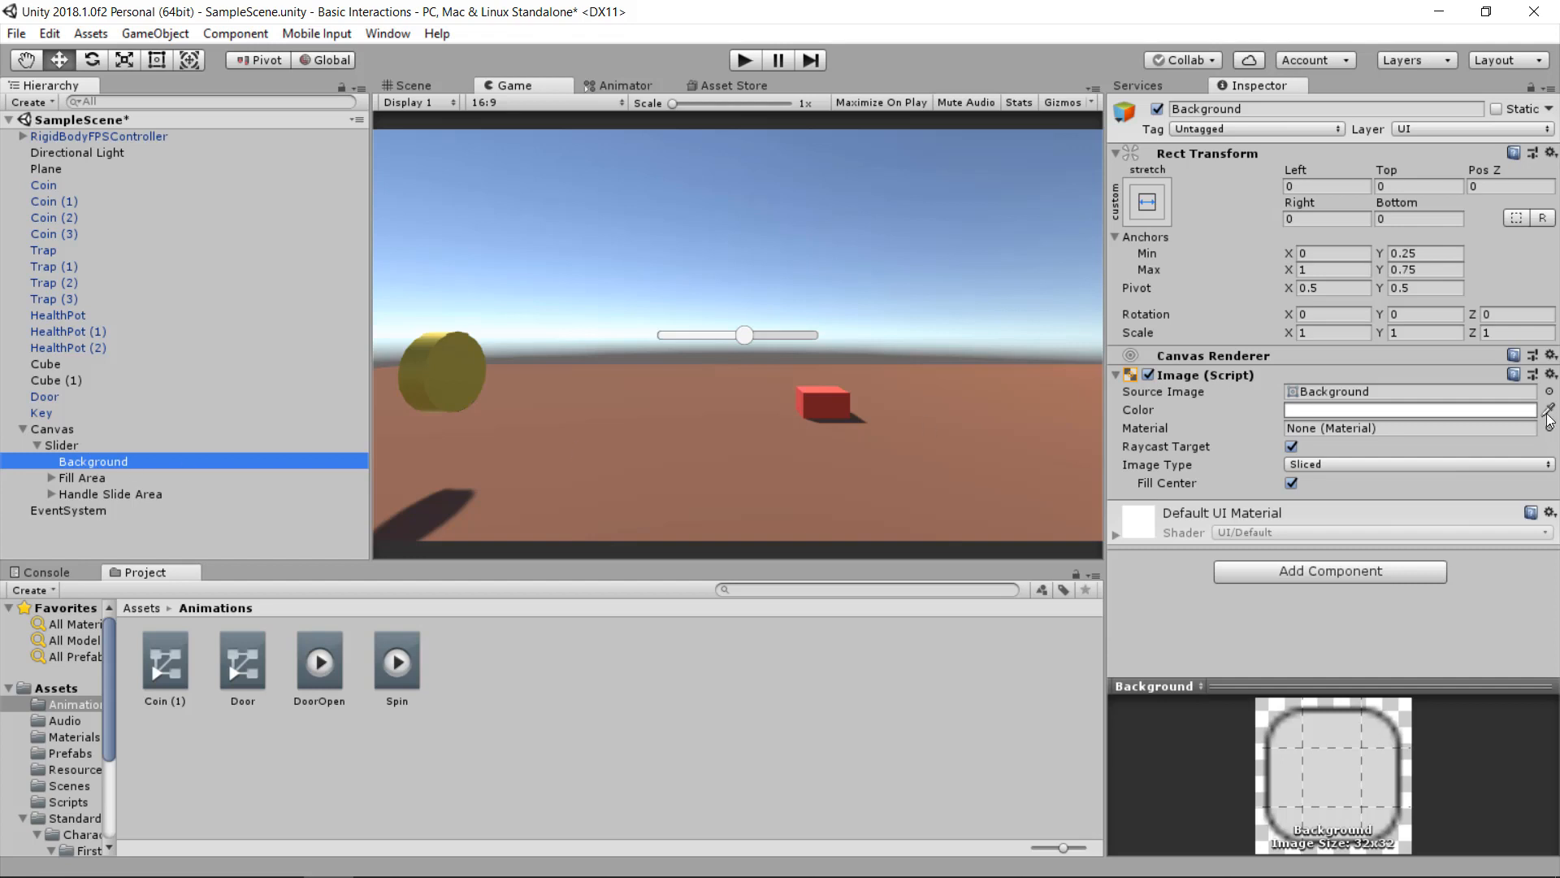
pyautogui.click(1302, 410)
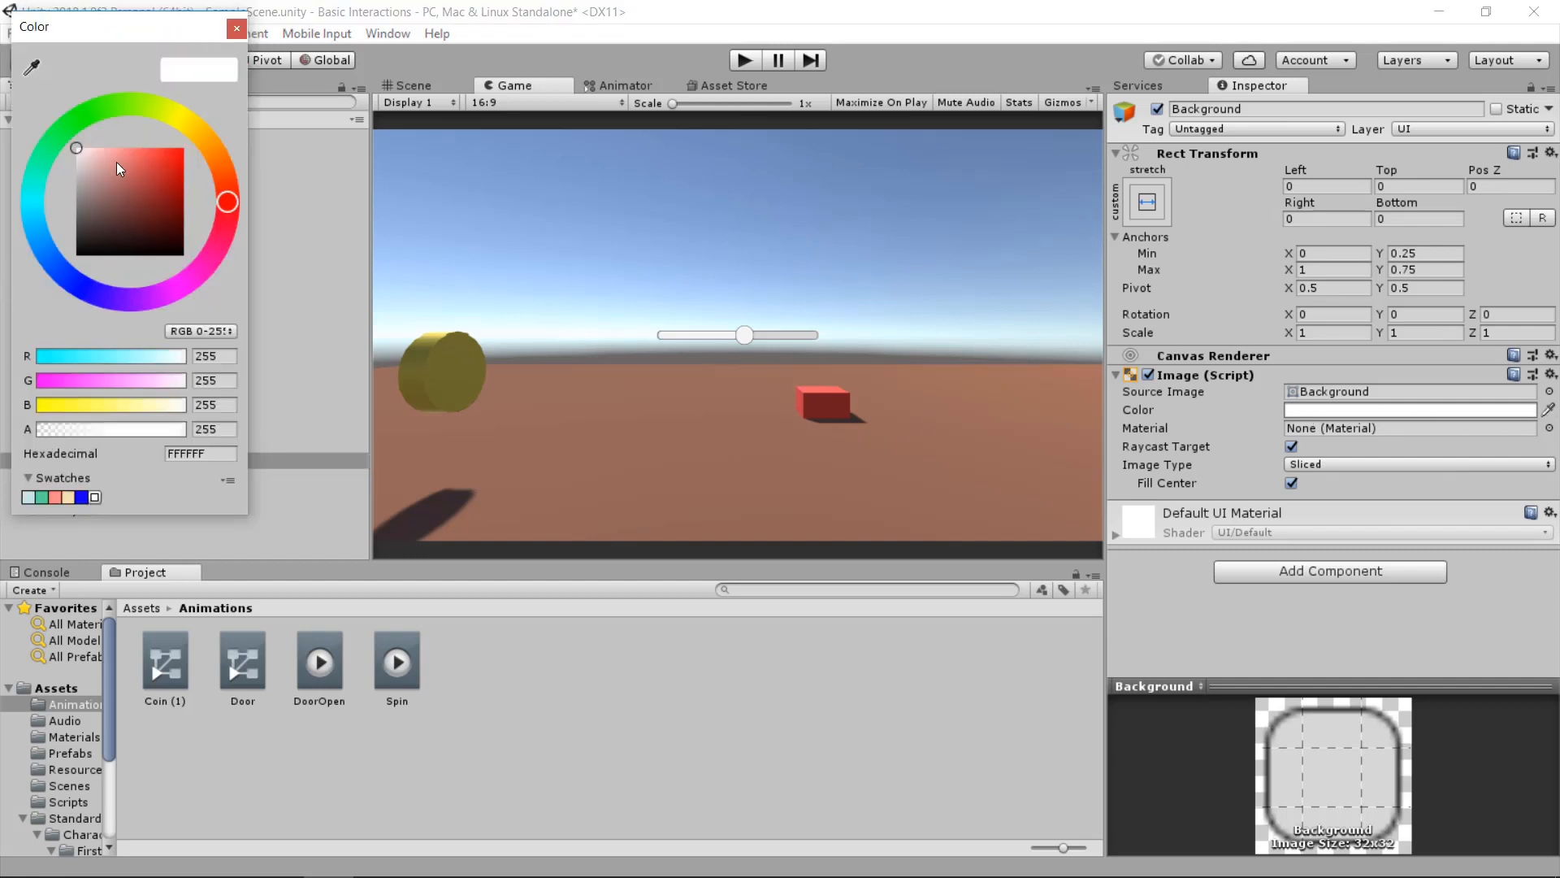
pyautogui.moveTo(115, 162)
pyautogui.mouseDown()
pyautogui.moveTo(158, 150)
pyautogui.moveTo(95, 158)
pyautogui.moveTo(142, 149)
pyautogui.mouseUp()
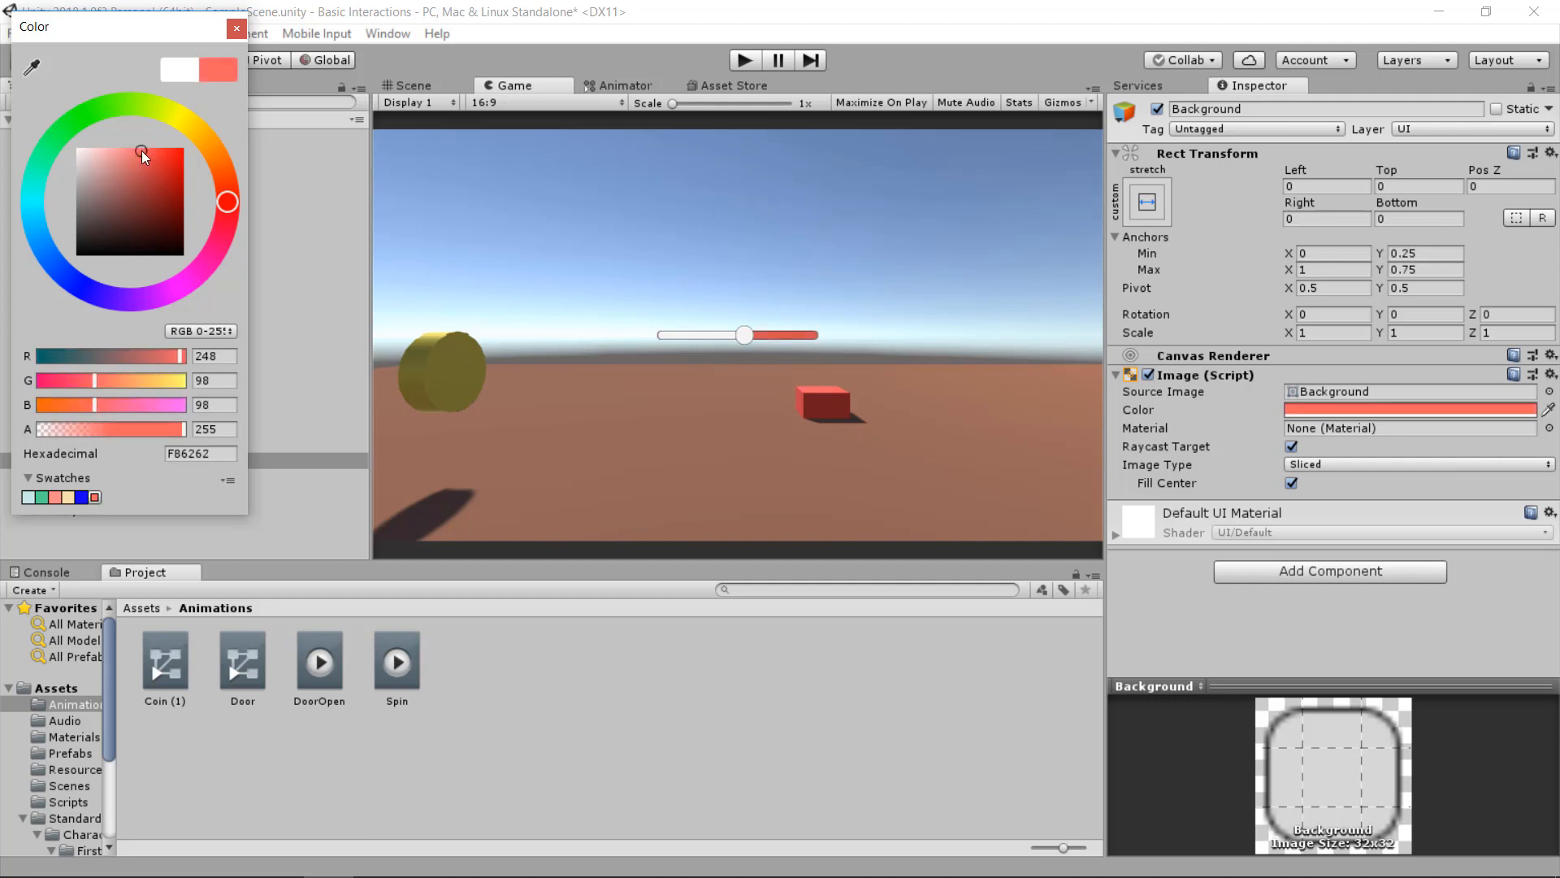
pyautogui.click(237, 28)
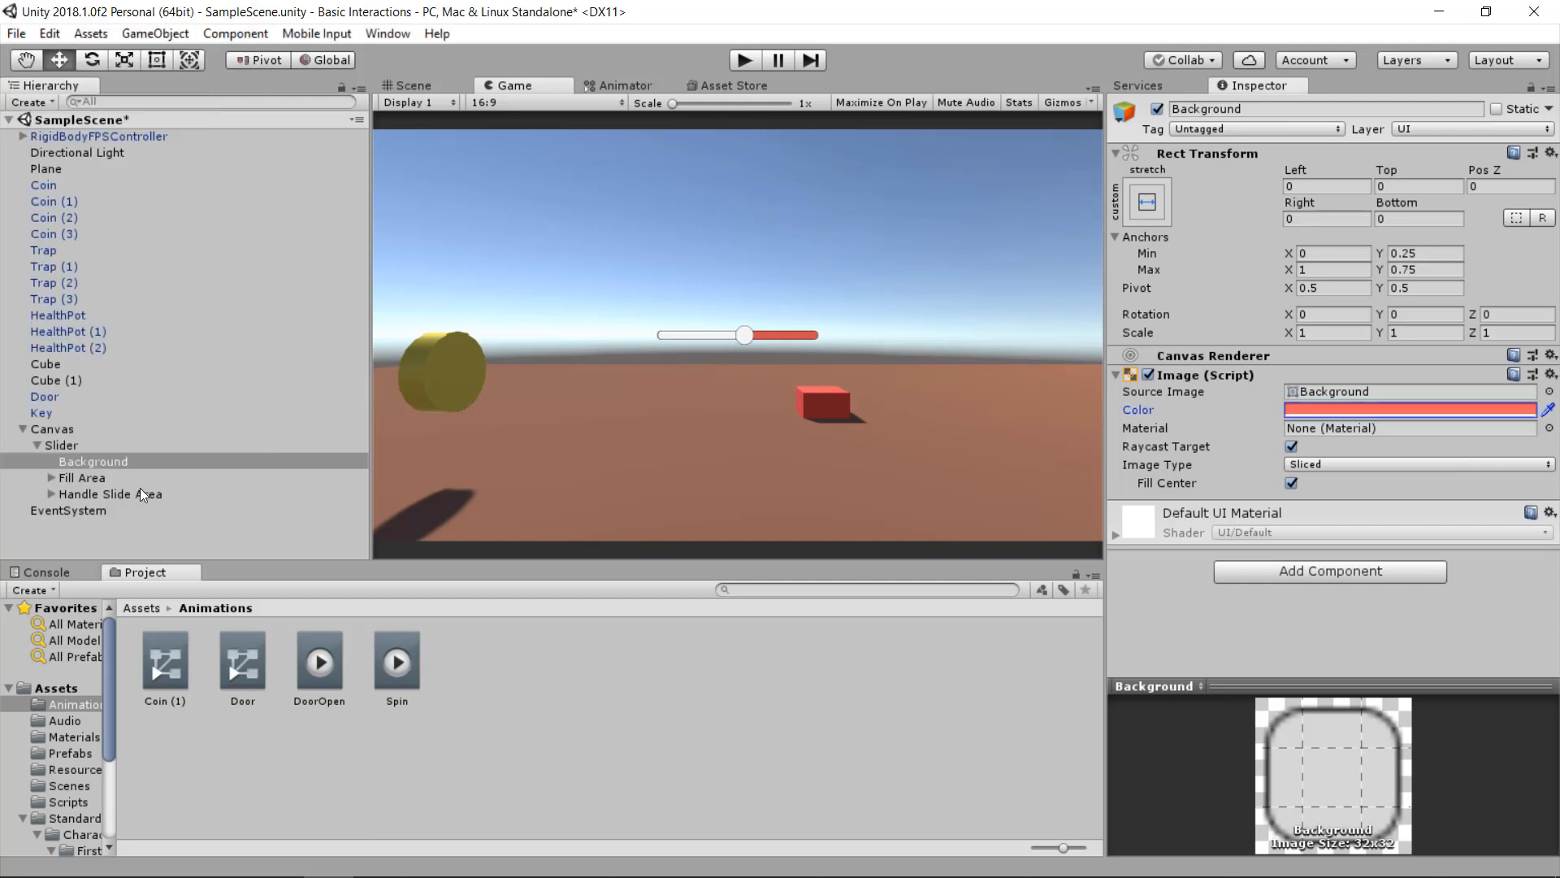
# - Set the image color of the Fill object inside the Slider's Fill Area to green, 14FF00
pyautogui.click(73, 477)
pyautogui.click(53, 477)
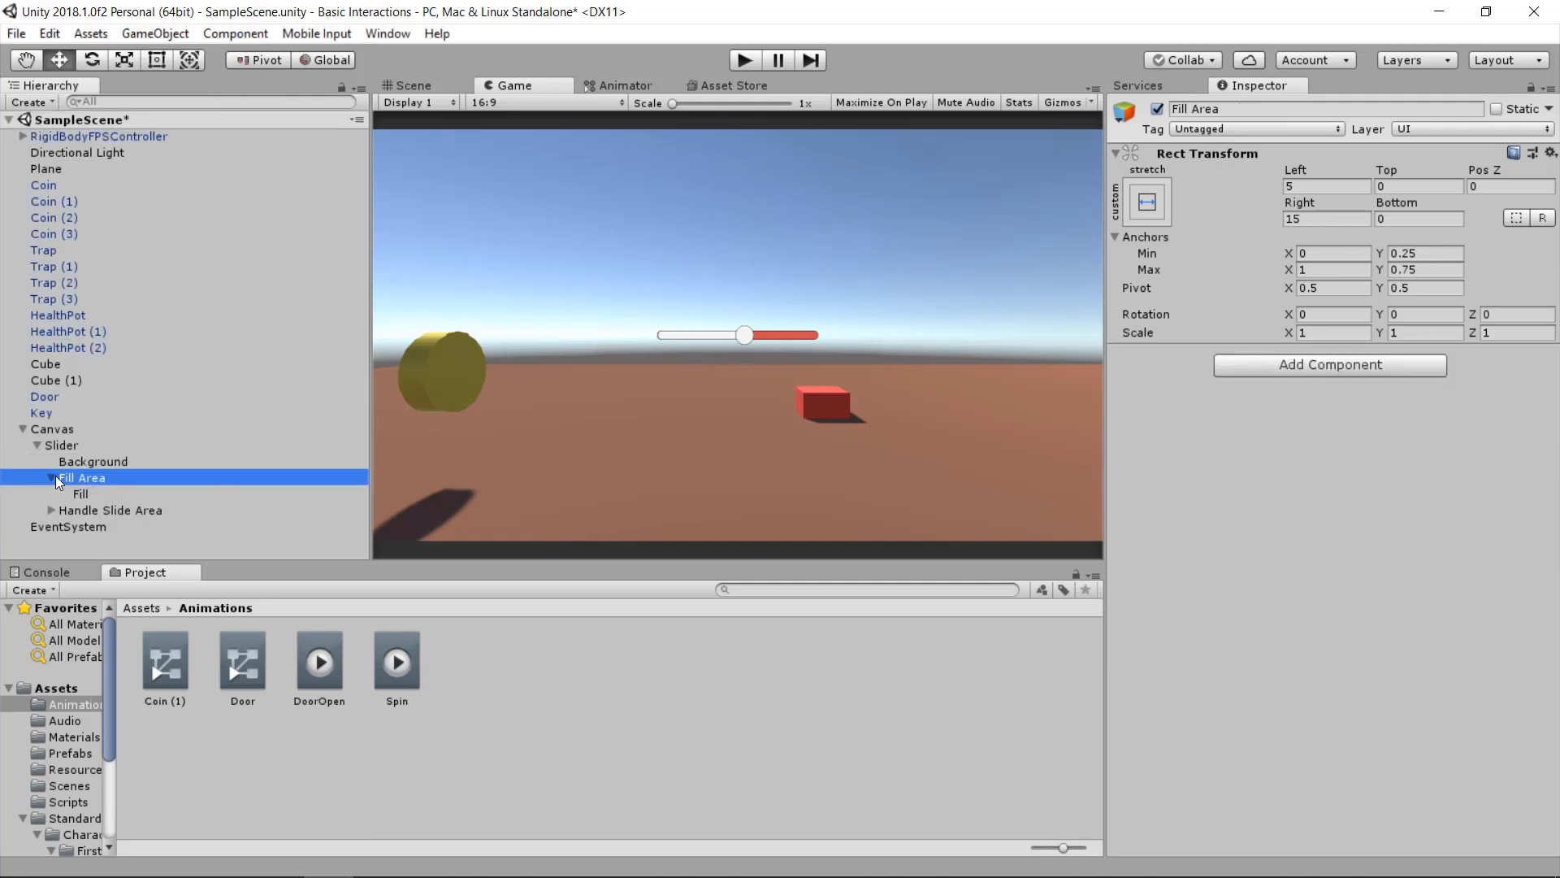
pyautogui.click(93, 492)
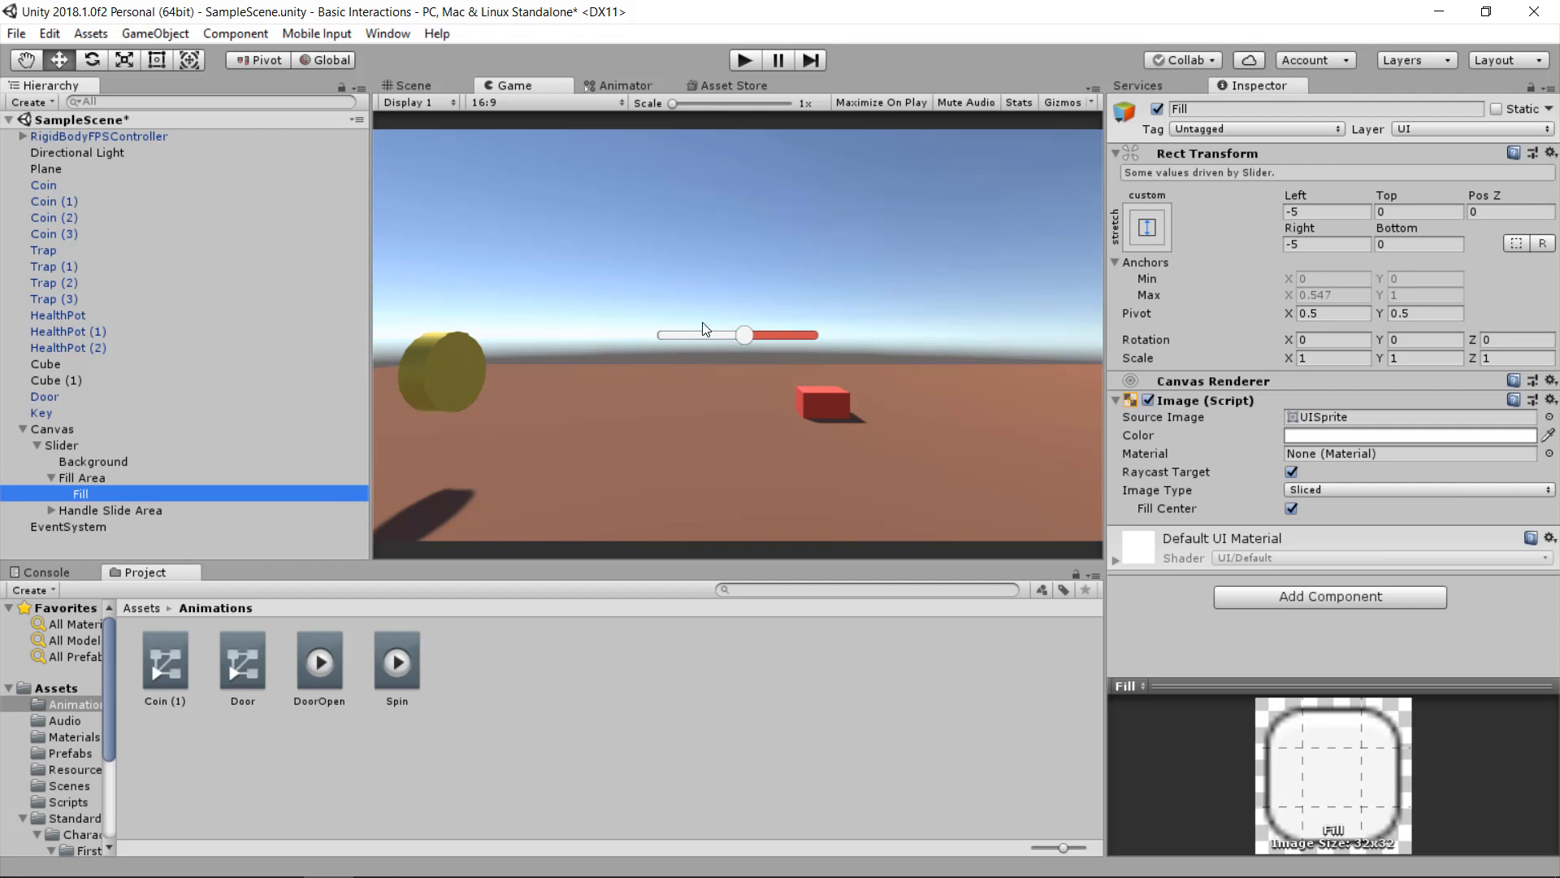
pyautogui.click(1308, 437)
pyautogui.moveTo(65, 132); pyautogui.dragTo(74, 119)
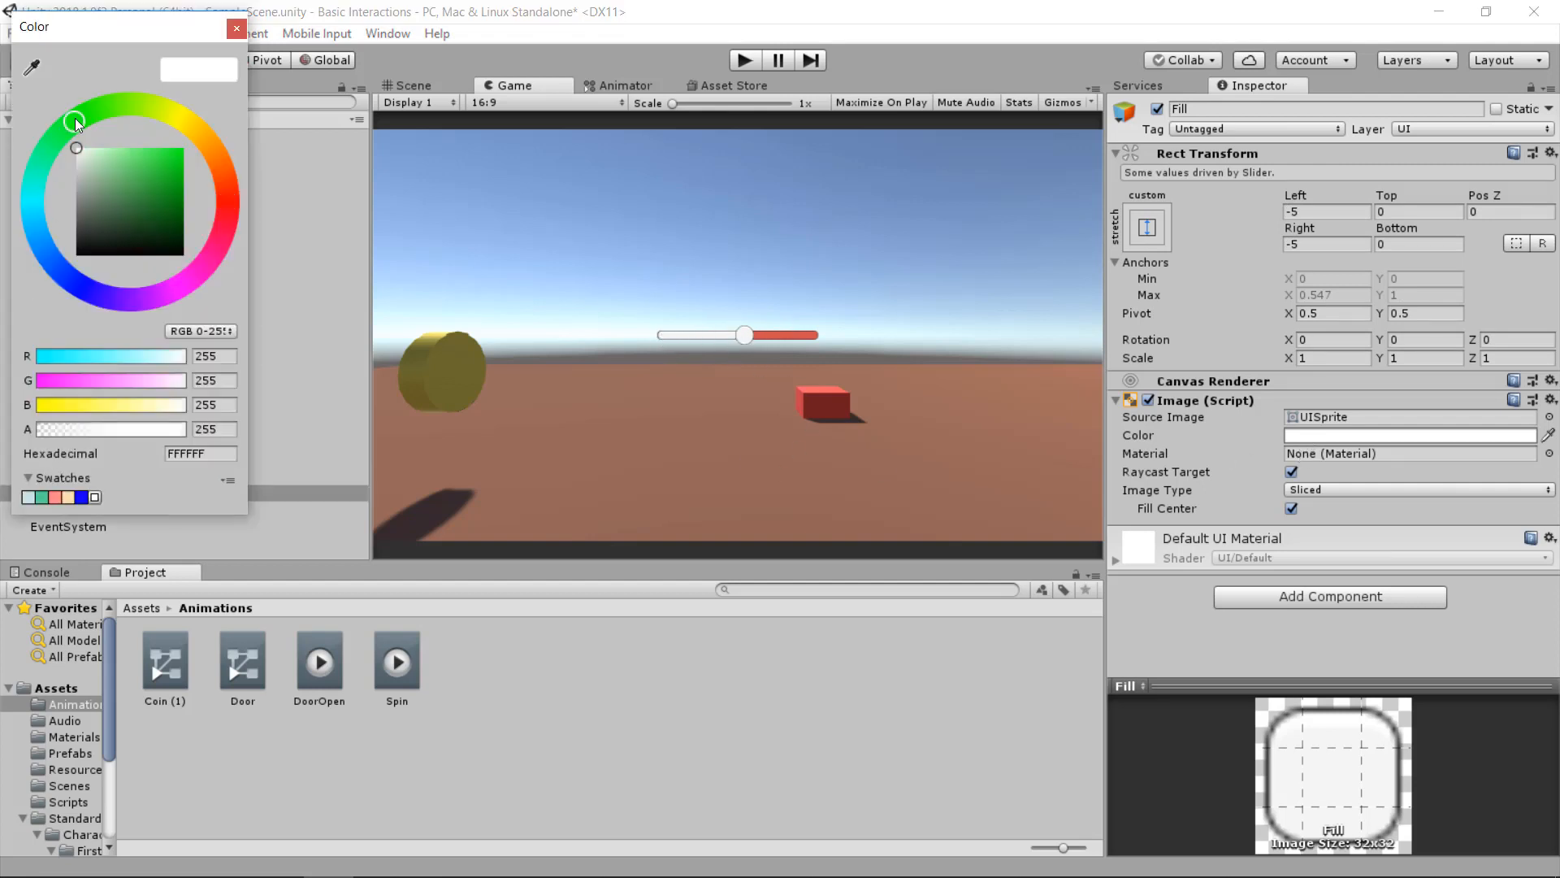
pyautogui.moveTo(149, 182); pyautogui.dragTo(236, 122)
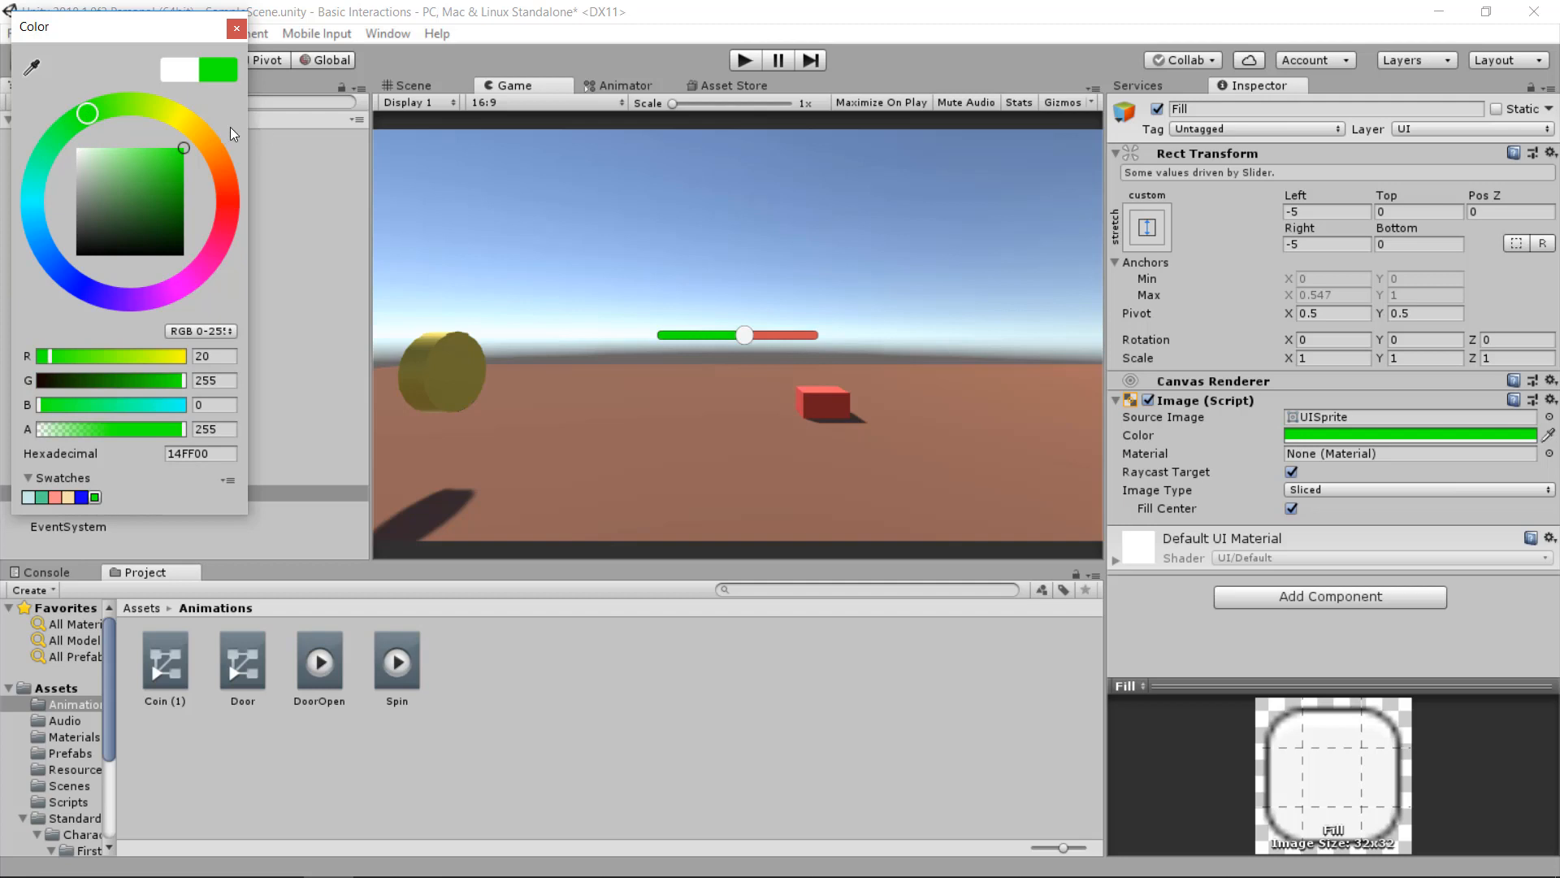
pyautogui.click(236, 29)
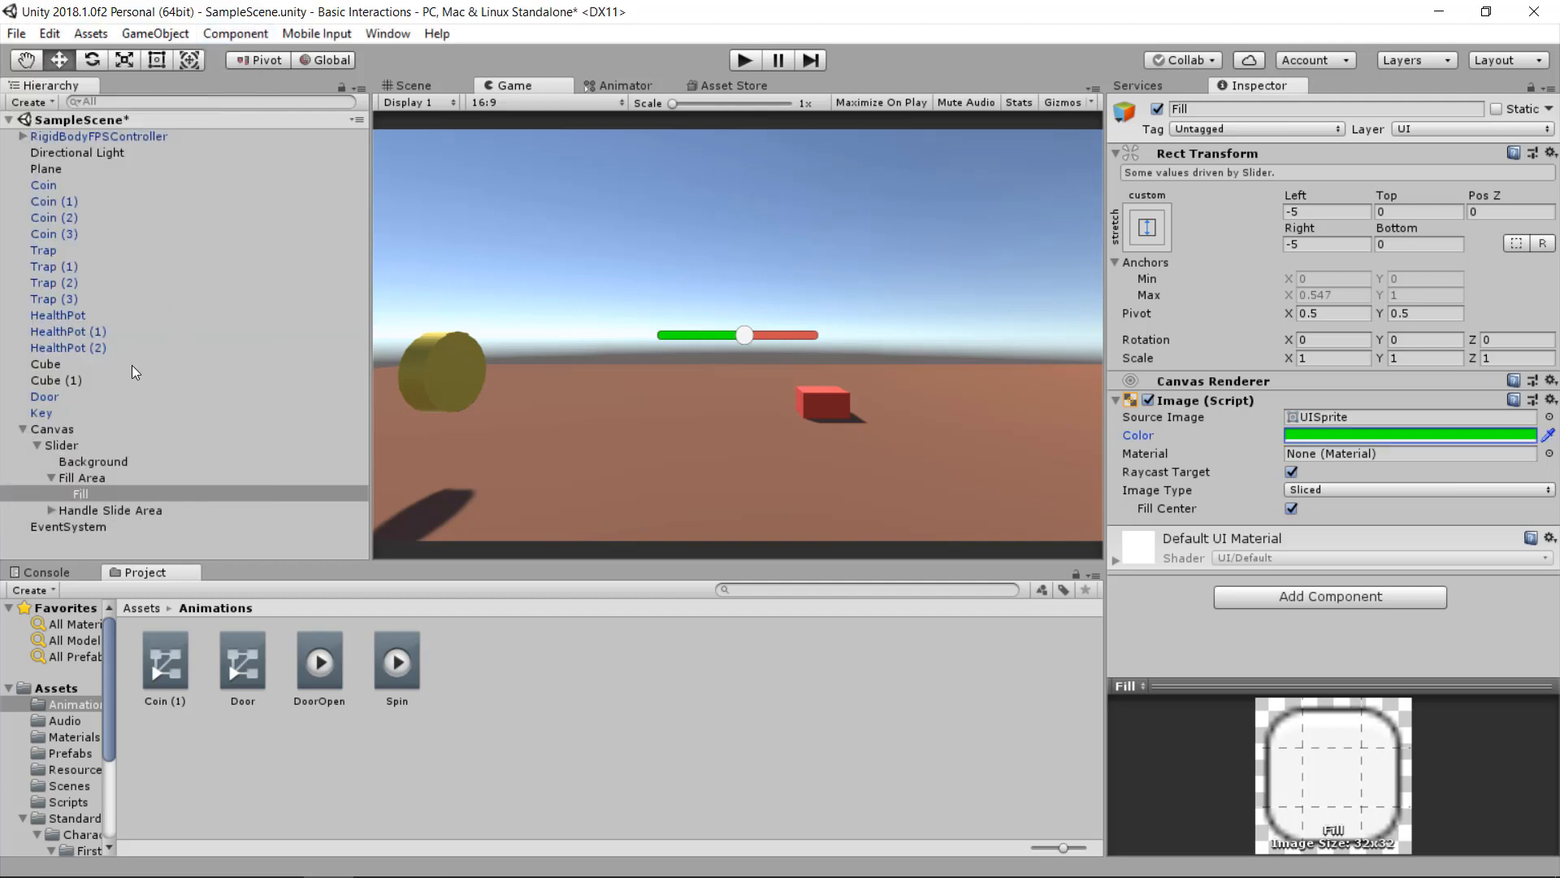
# - Deactivate the Handle Slide Area object and set the Slider's Value to 1
pyautogui.click(125, 510)
pyautogui.click(1158, 109)
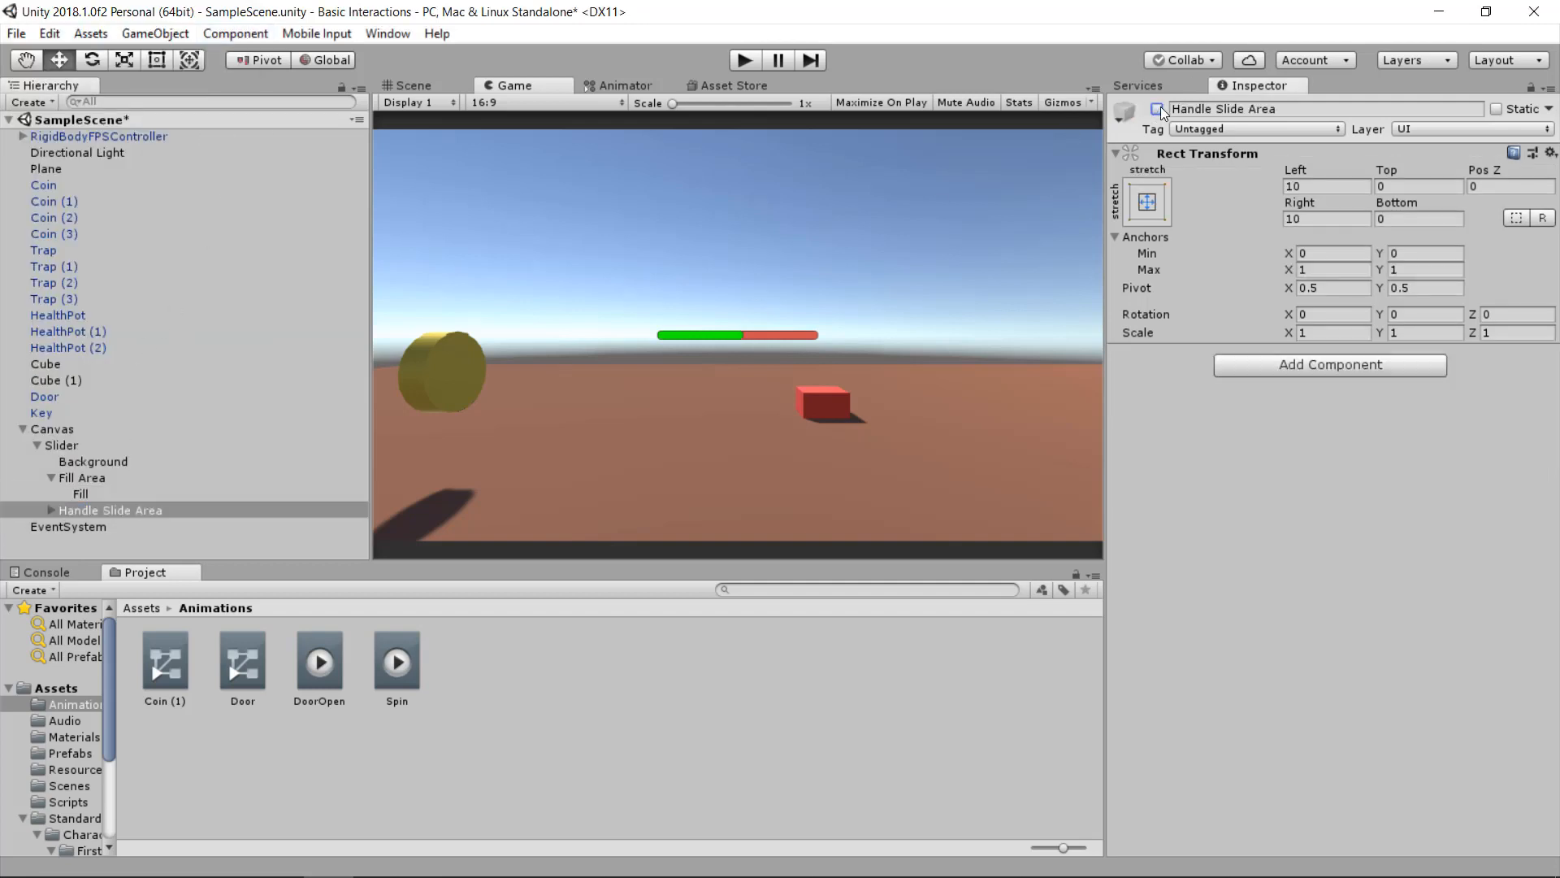
pyautogui.click(67, 444)
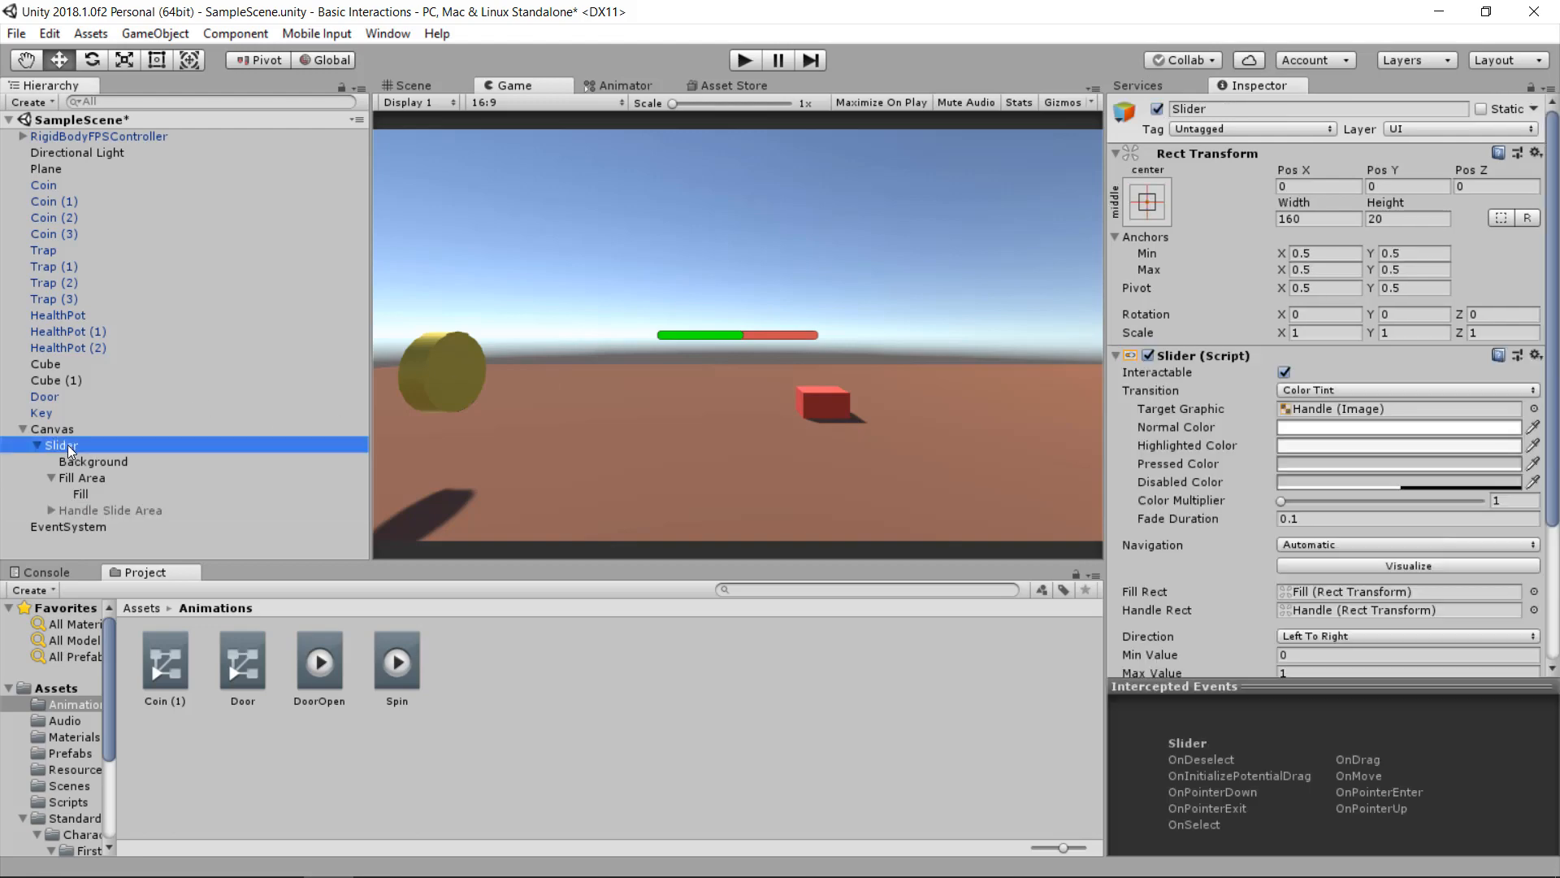
pyautogui.scroll(-3, 1197, 509)
pyautogui.scroll(-5, 1202, 512)
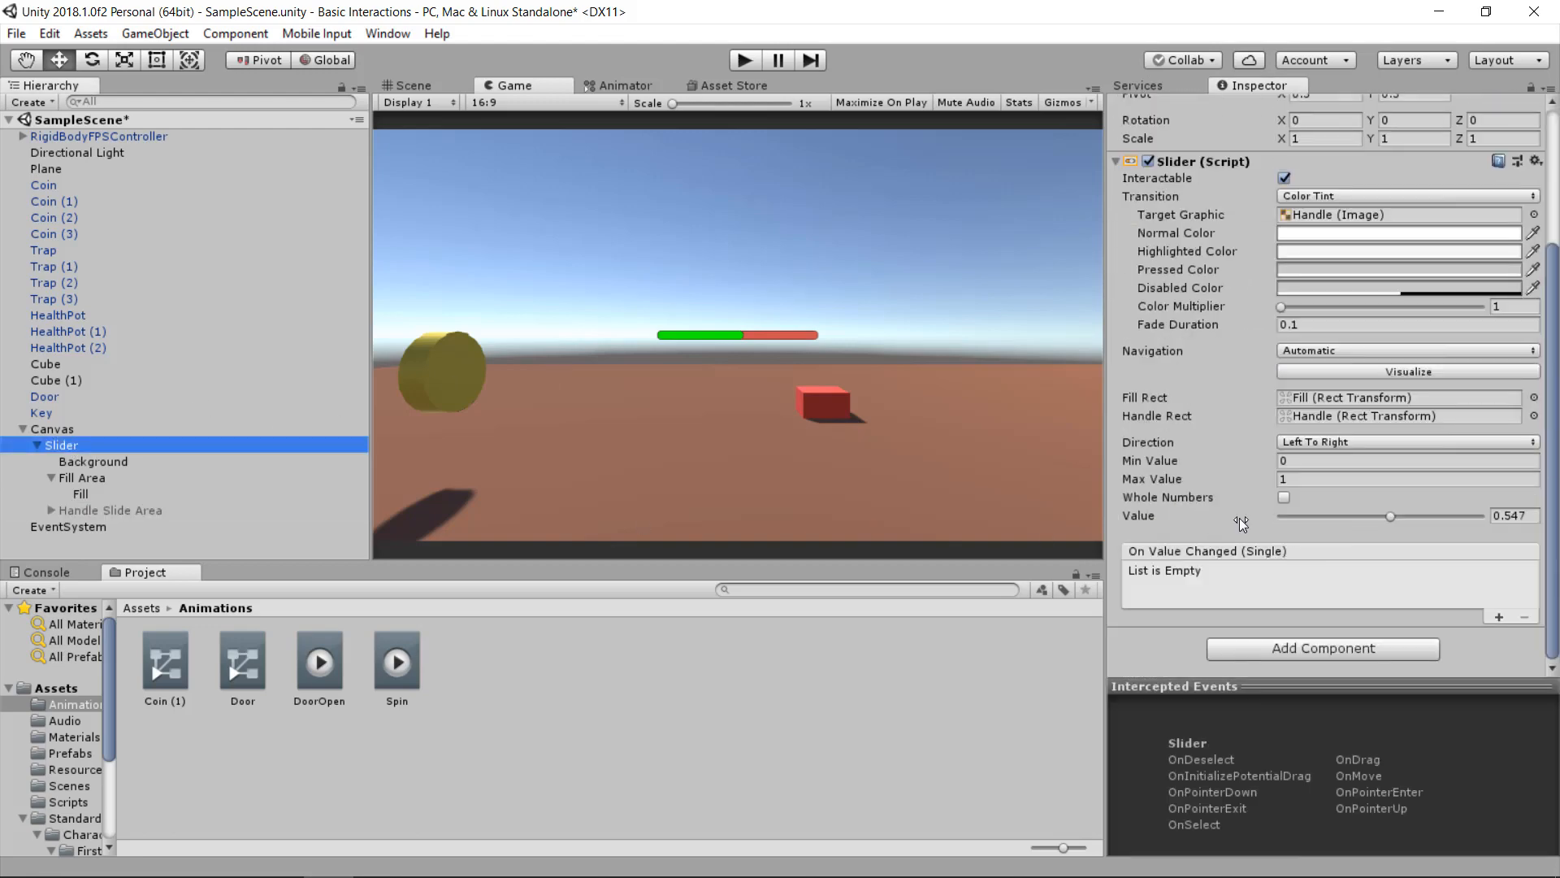
pyautogui.moveTo(1386, 515)
pyautogui.mouseDown()
pyautogui.moveTo(1348, 514)
pyautogui.moveTo(1505, 522)
pyautogui.moveTo(1260, 524)
pyautogui.moveTo(1466, 510)
pyautogui.moveTo(1299, 504)
pyautogui.moveTo(1539, 519)
pyautogui.mouseUp()
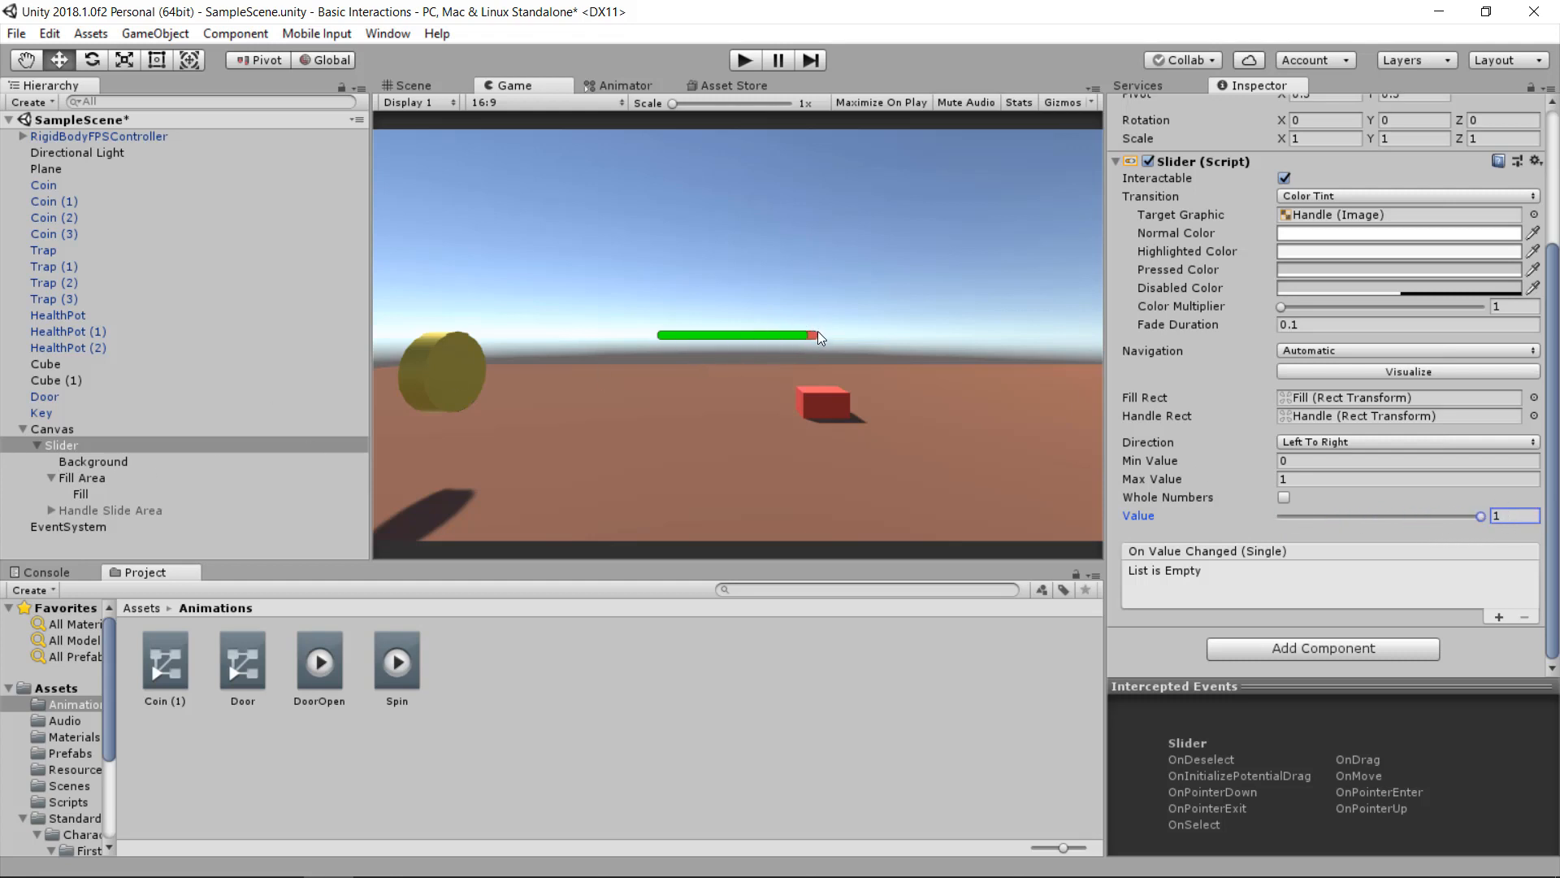
# - Set the Fill Area's Right offset to 5 and check the bar's fill with the Slider's Value at its maximum of 1
pyautogui.click(91, 472)
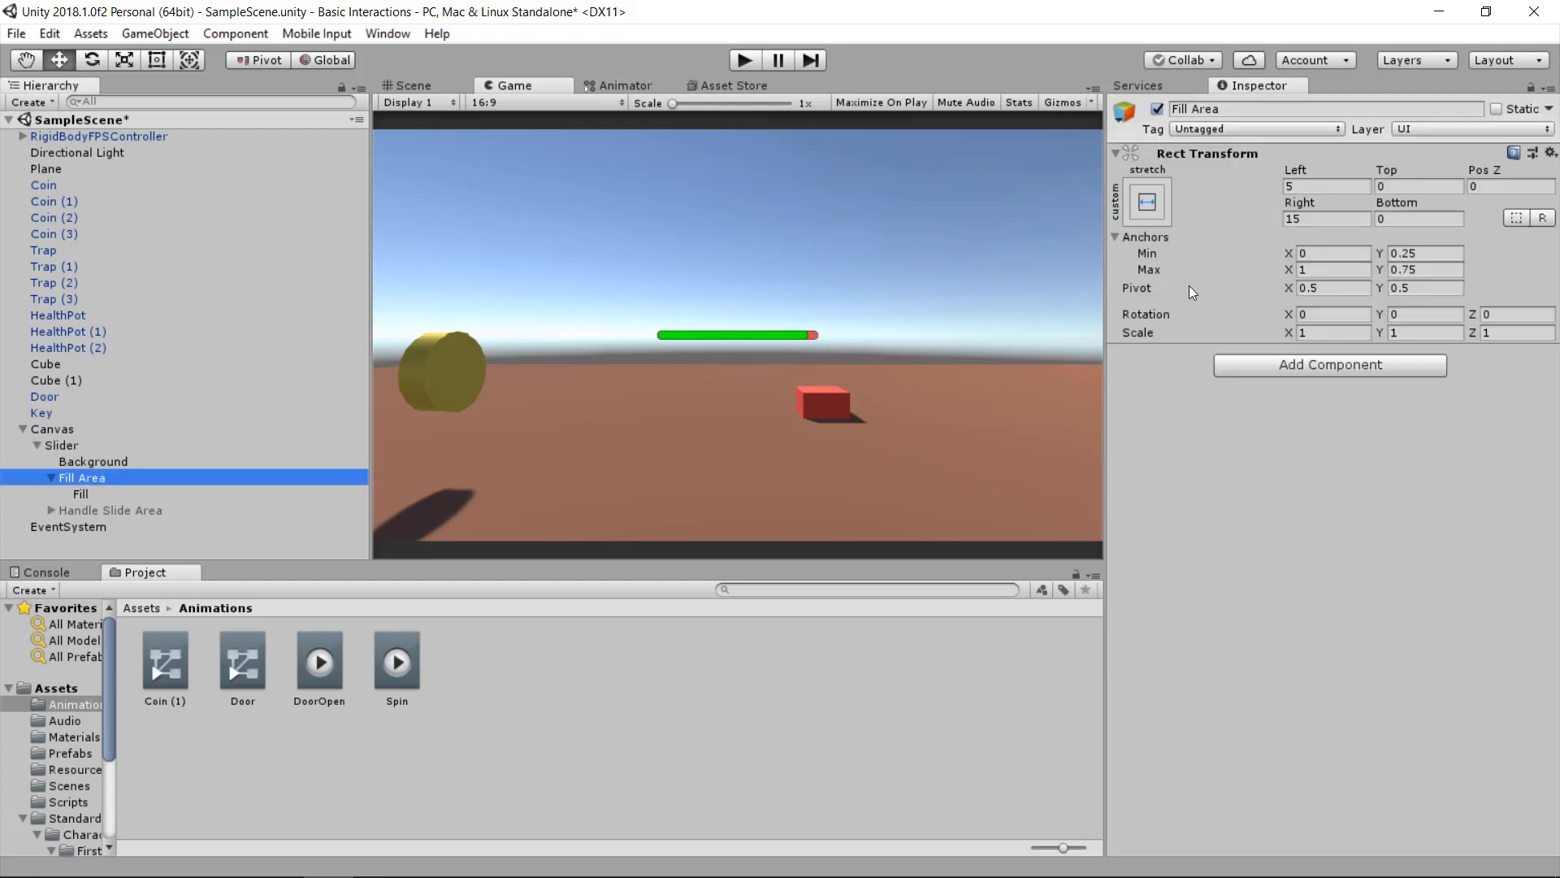
pyautogui.click(1316, 220)
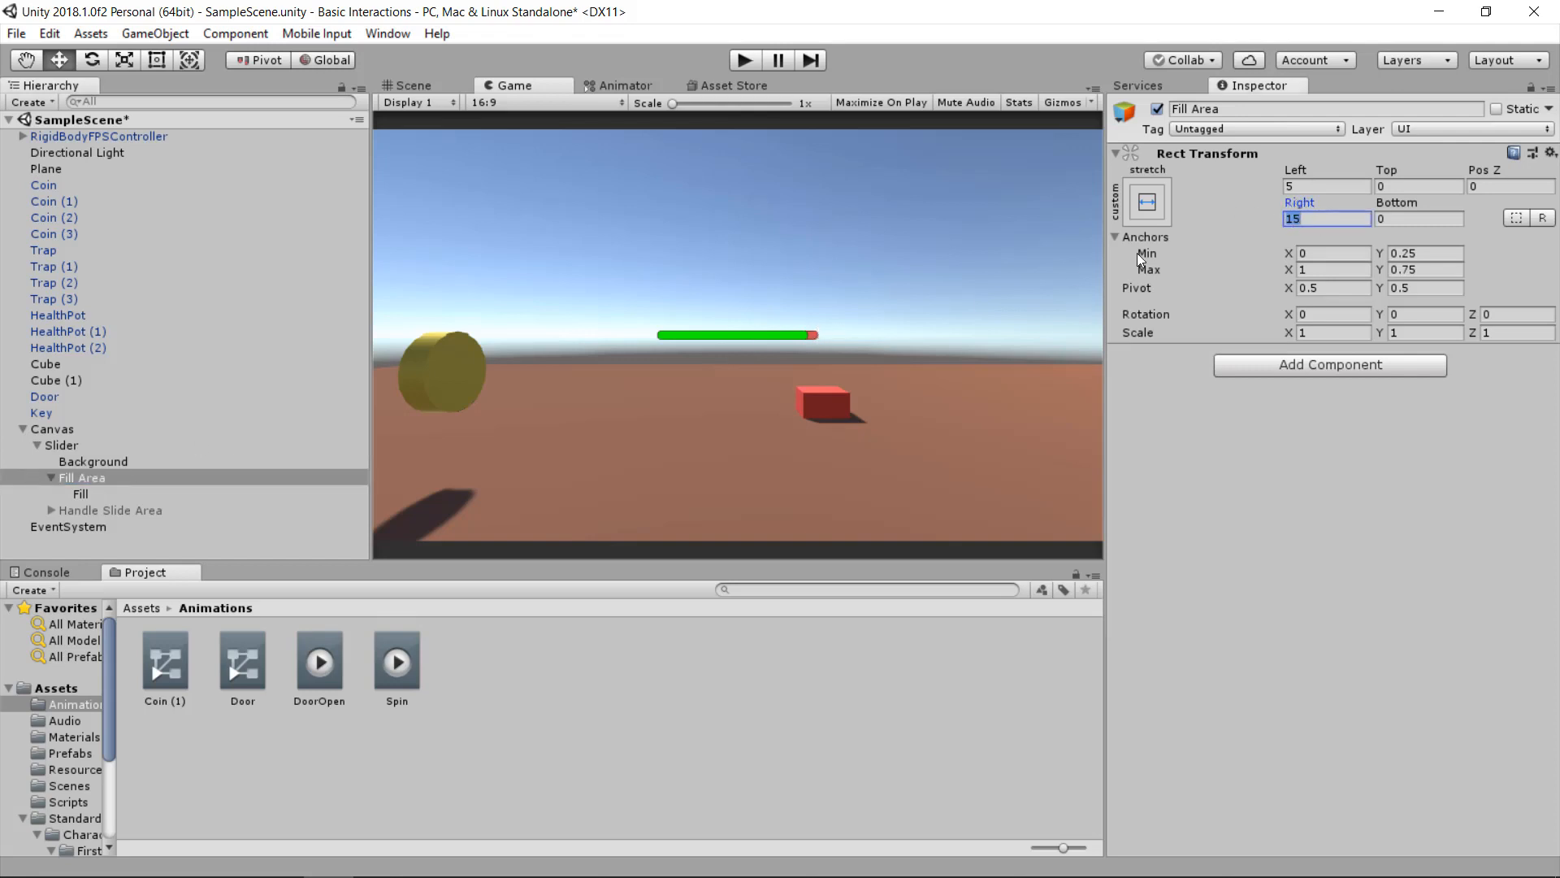
pyautogui.write('5')
pyautogui.click(1302, 184)
pyautogui.click(86, 449)
pyautogui.scroll(-3, 1399, 527)
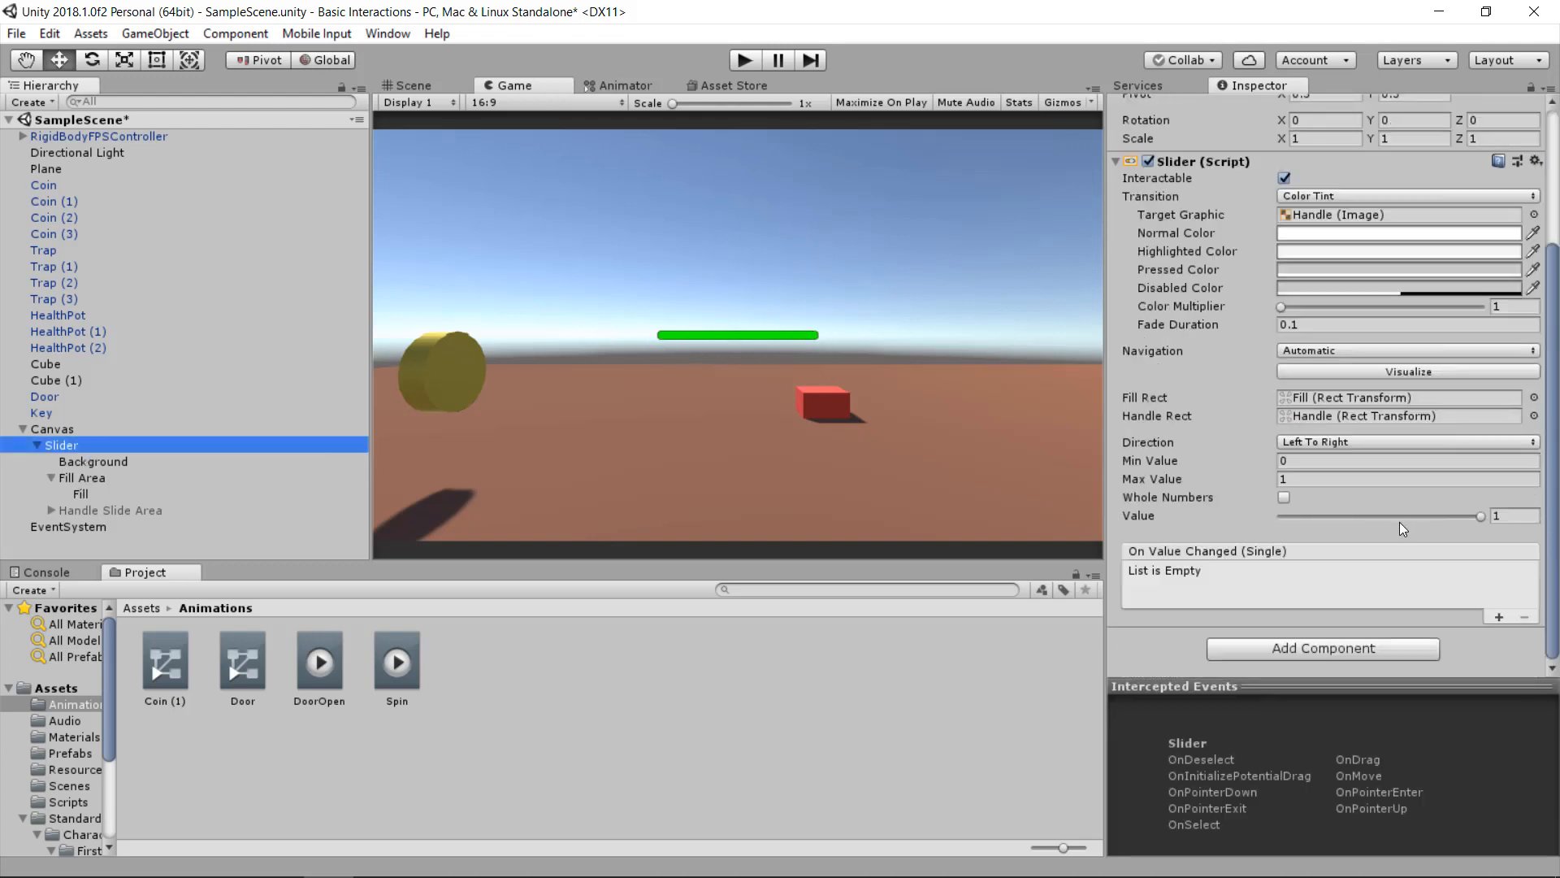
pyautogui.moveTo(1480, 516)
pyautogui.mouseDown()
pyautogui.moveTo(1226, 522)
pyautogui.moveTo(1538, 509)
pyautogui.moveTo(1286, 510)
pyautogui.moveTo(1510, 510)
pyautogui.mouseUp()
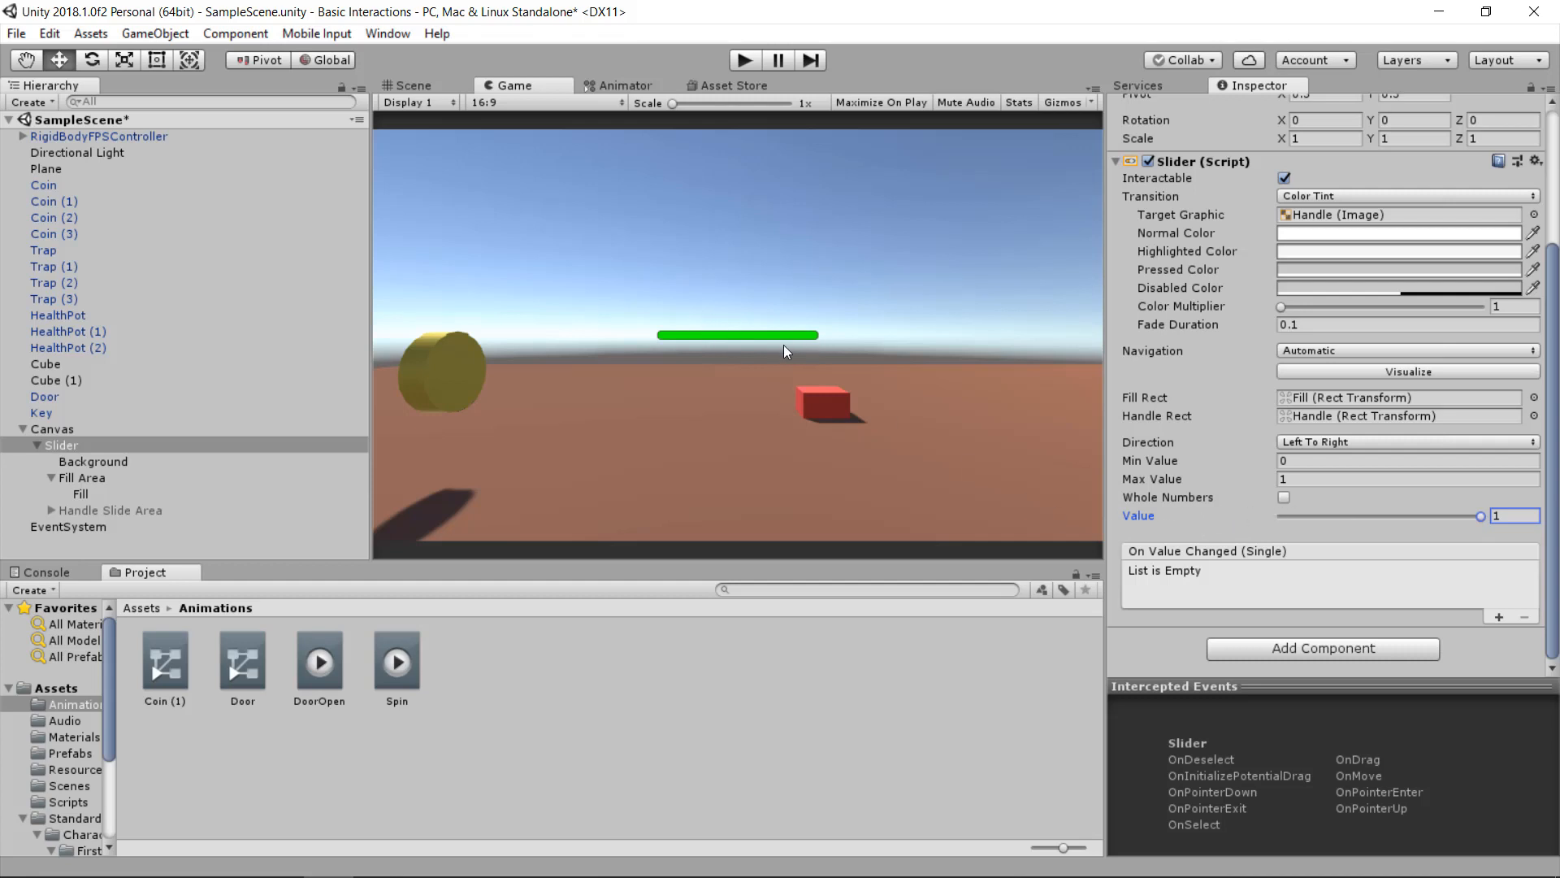
# - Restrict the Slider to whole numbers and set both its Max Value and its Value to 100
pyautogui.click(1284, 497)
pyautogui.moveTo(1476, 514)
pyautogui.mouseDown()
pyautogui.moveTo(1308, 515)
pyautogui.moveTo(1487, 512)
pyautogui.moveTo(1353, 505)
pyautogui.moveTo(1432, 500)
pyautogui.moveTo(1344, 507)
pyautogui.moveTo(1473, 516)
pyautogui.mouseUp()
pyautogui.click(1516, 518)
pyautogui.doubleClick(1516, 517)
pyautogui.click(1320, 478)
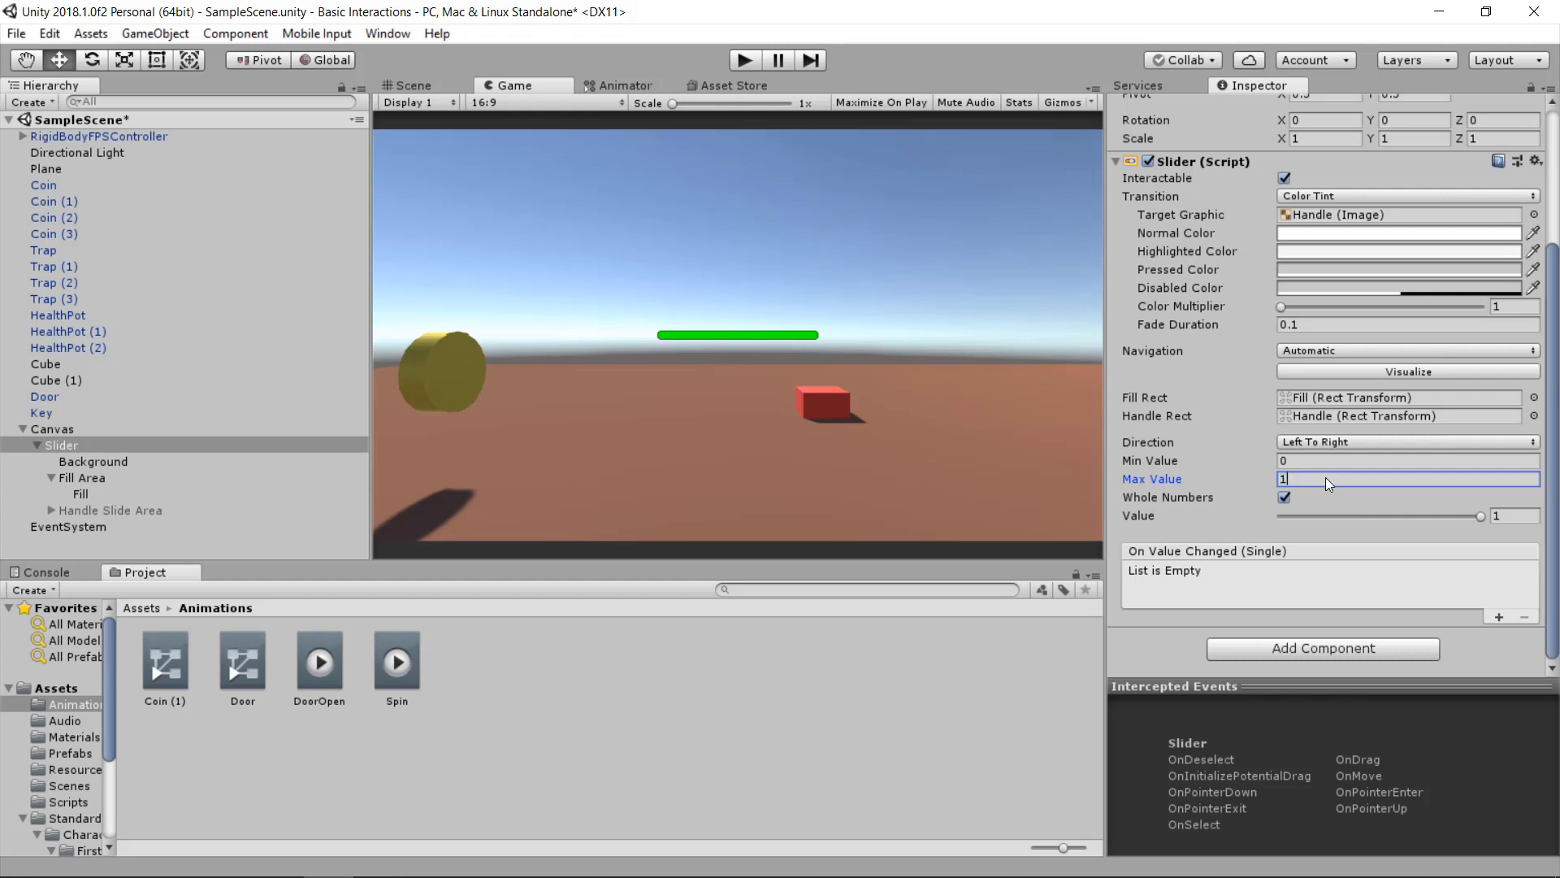
pyautogui.write('00')
pyautogui.moveTo(1281, 517)
pyautogui.mouseDown()
pyautogui.moveTo(1490, 514)
pyautogui.moveTo(1174, 504)
pyautogui.moveTo(1507, 510)
pyautogui.mouseUp()
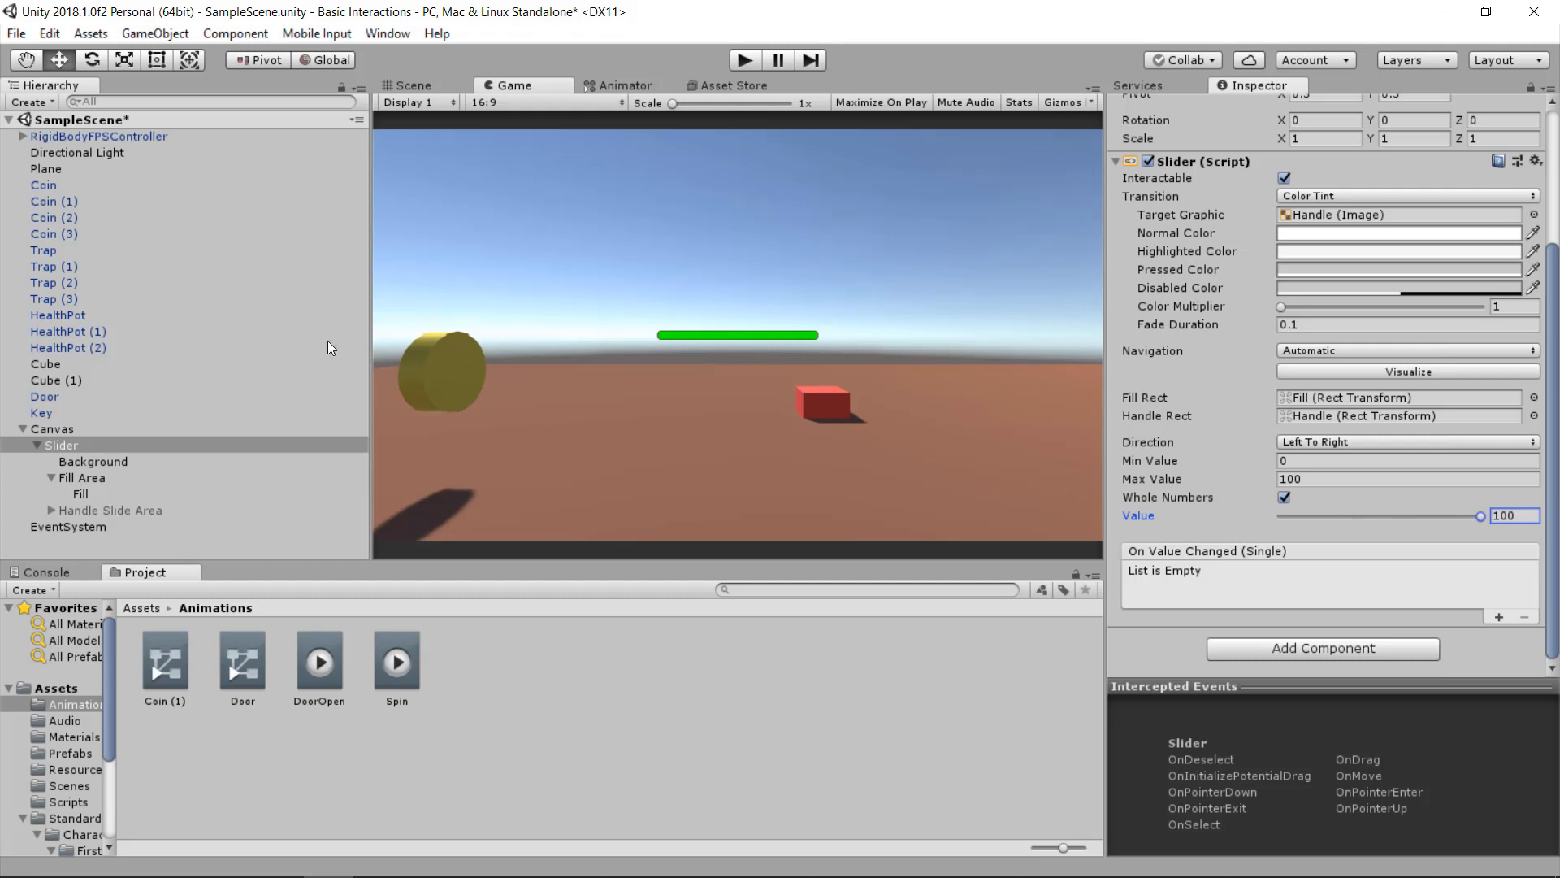
# - Anchor the Slider to the top center of the Canvas and move it up to a Pos Y of about -21
pyautogui.scroll(4, 1301, 219)
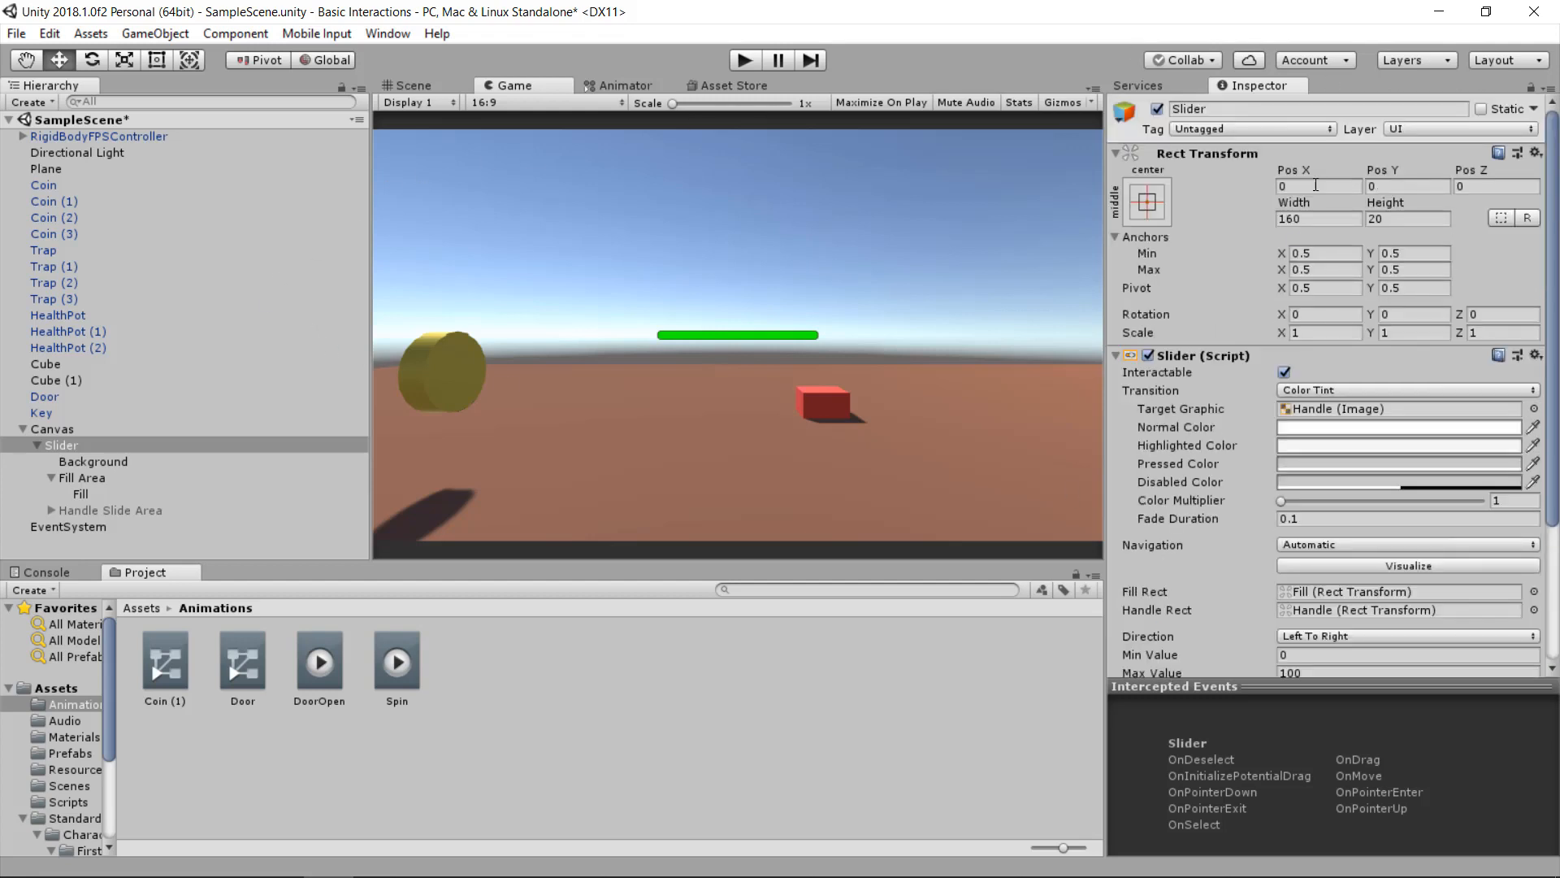
pyautogui.moveTo(1374, 169); pyautogui.dragTo(996, 169)
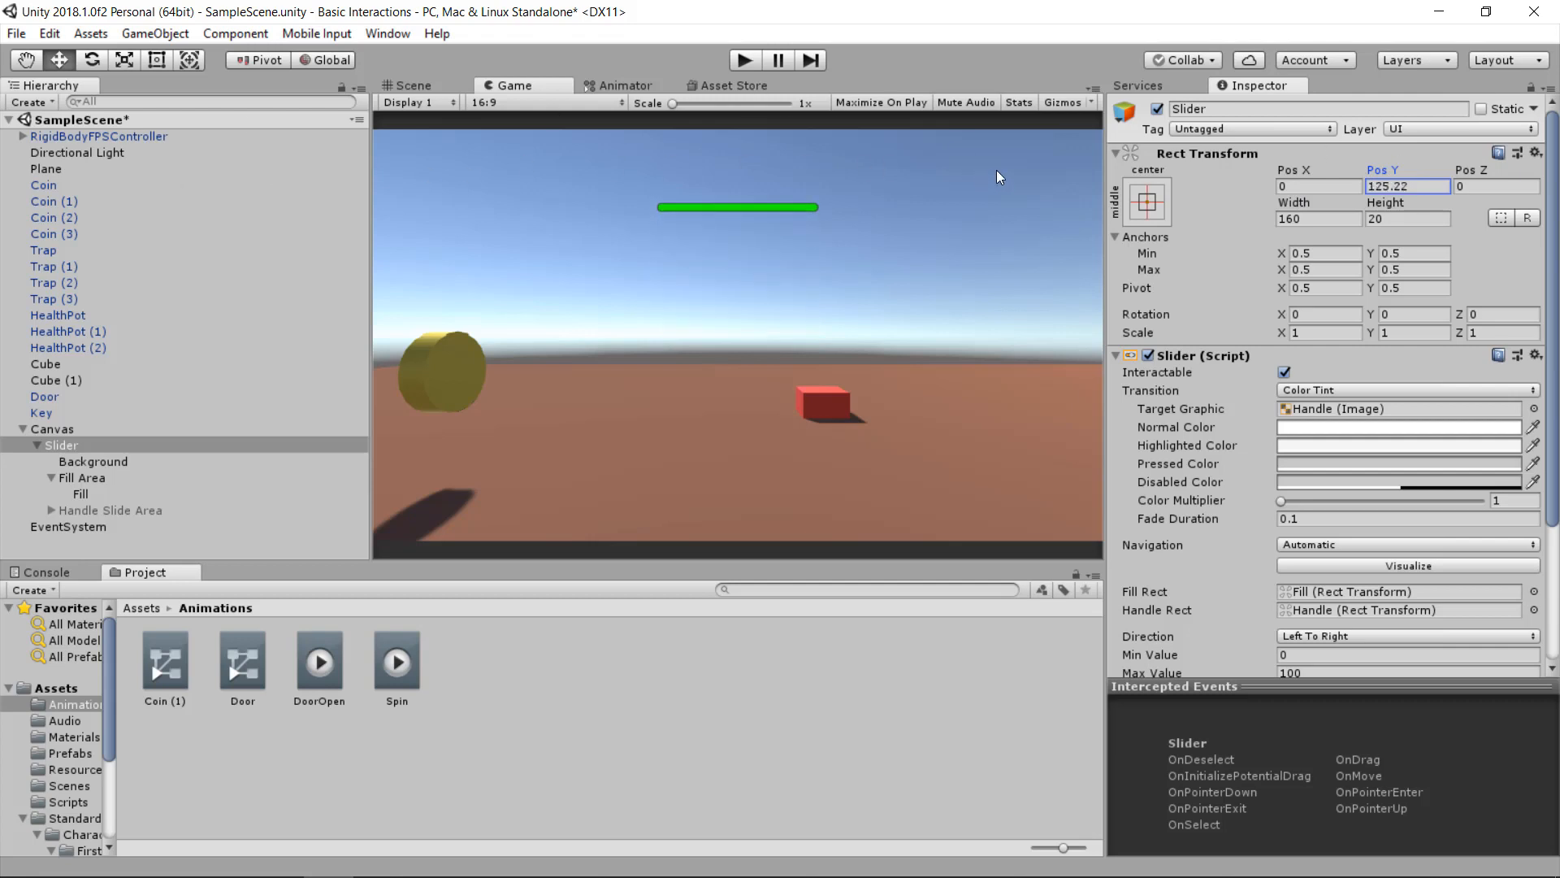
pyautogui.click(1153, 207)
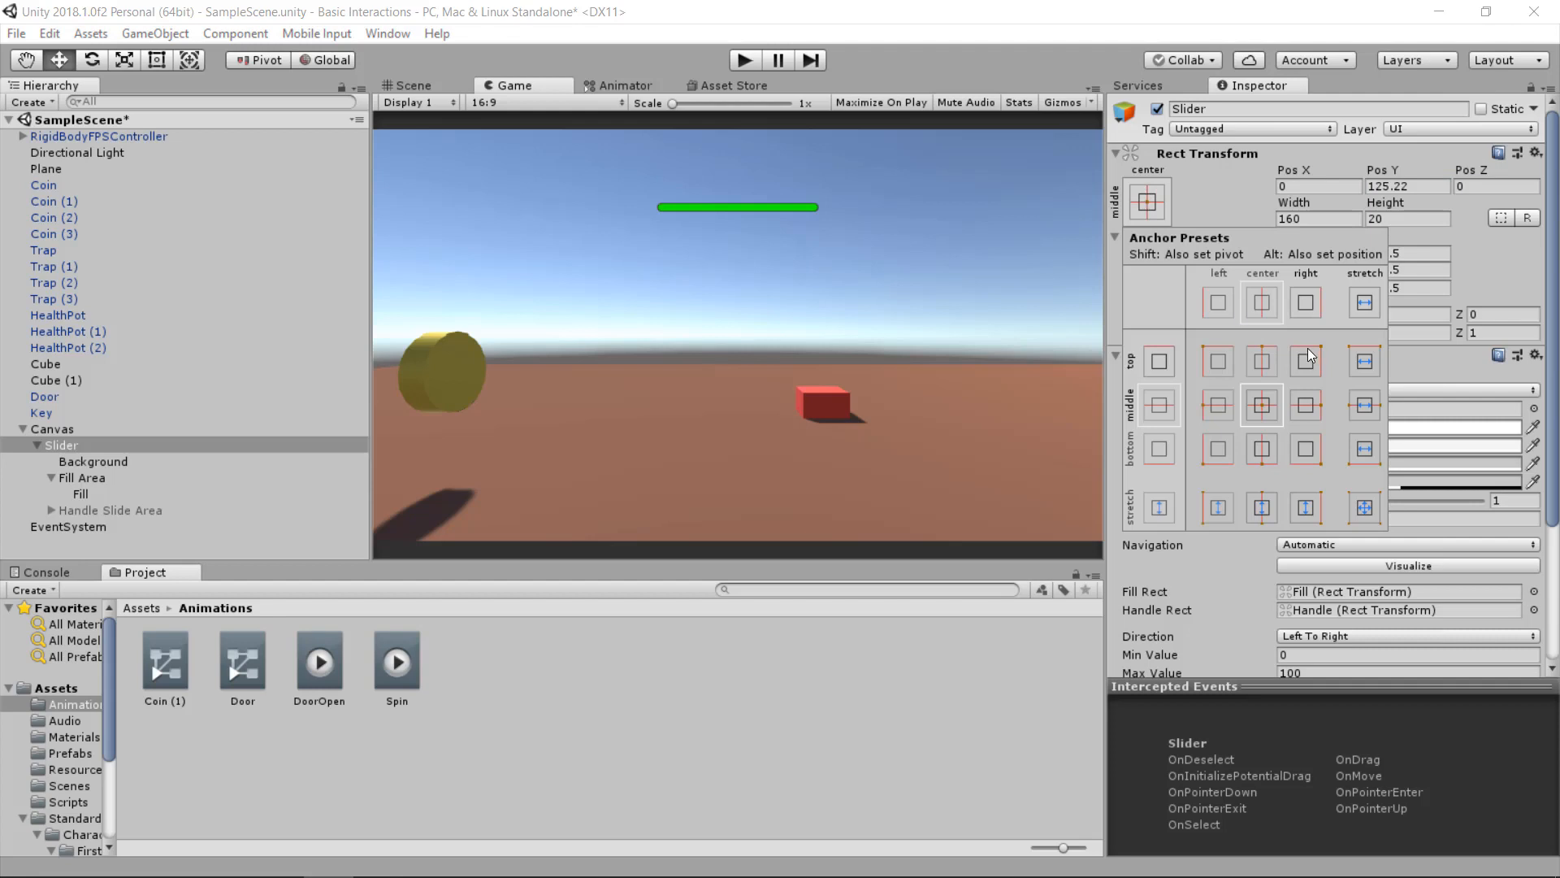
pyautogui.click(1264, 354)
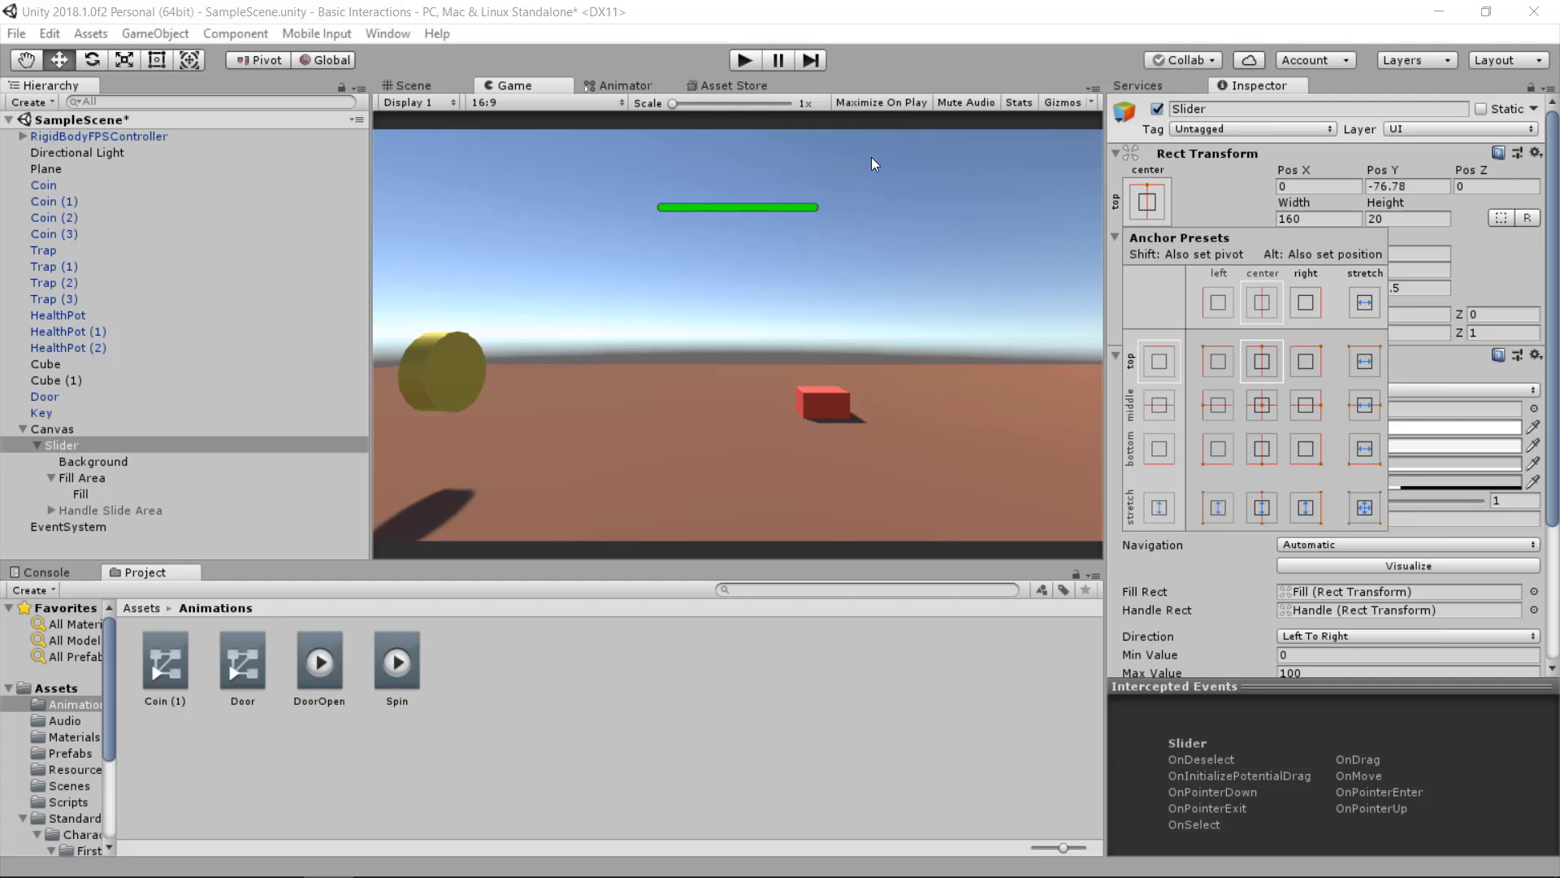
pyautogui.moveTo(1376, 170); pyautogui.dragTo(171, 851)
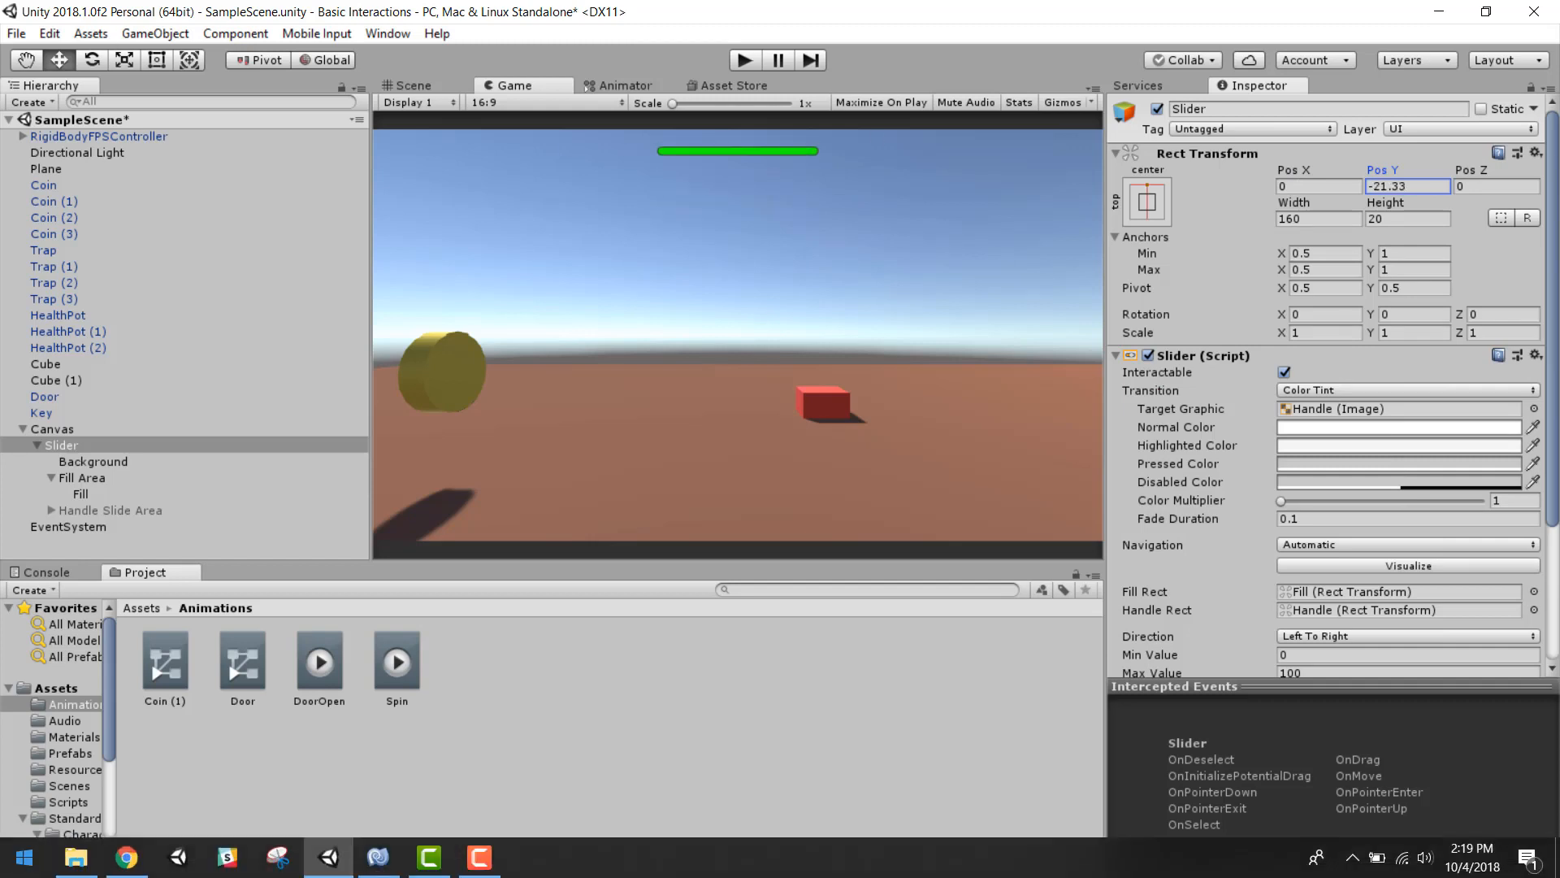
# - Set the Slider's Height to 40 and test the bar's fill by varying its Value, leaving it at 100
pyautogui.click(1377, 219)
pyautogui.write('40')
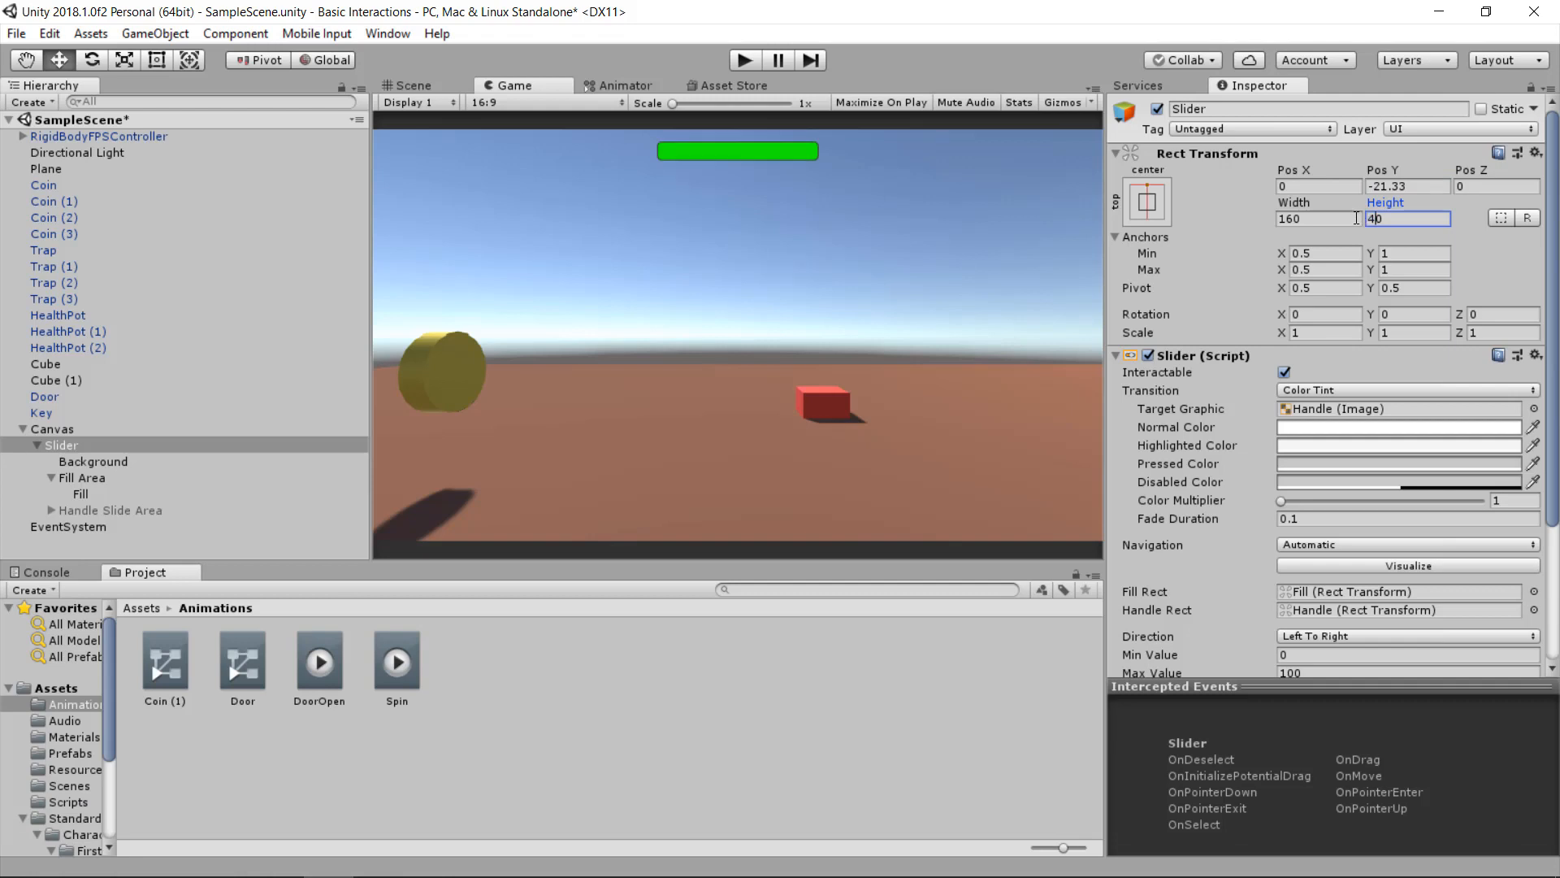
pyautogui.scroll(-4, 1281, 519)
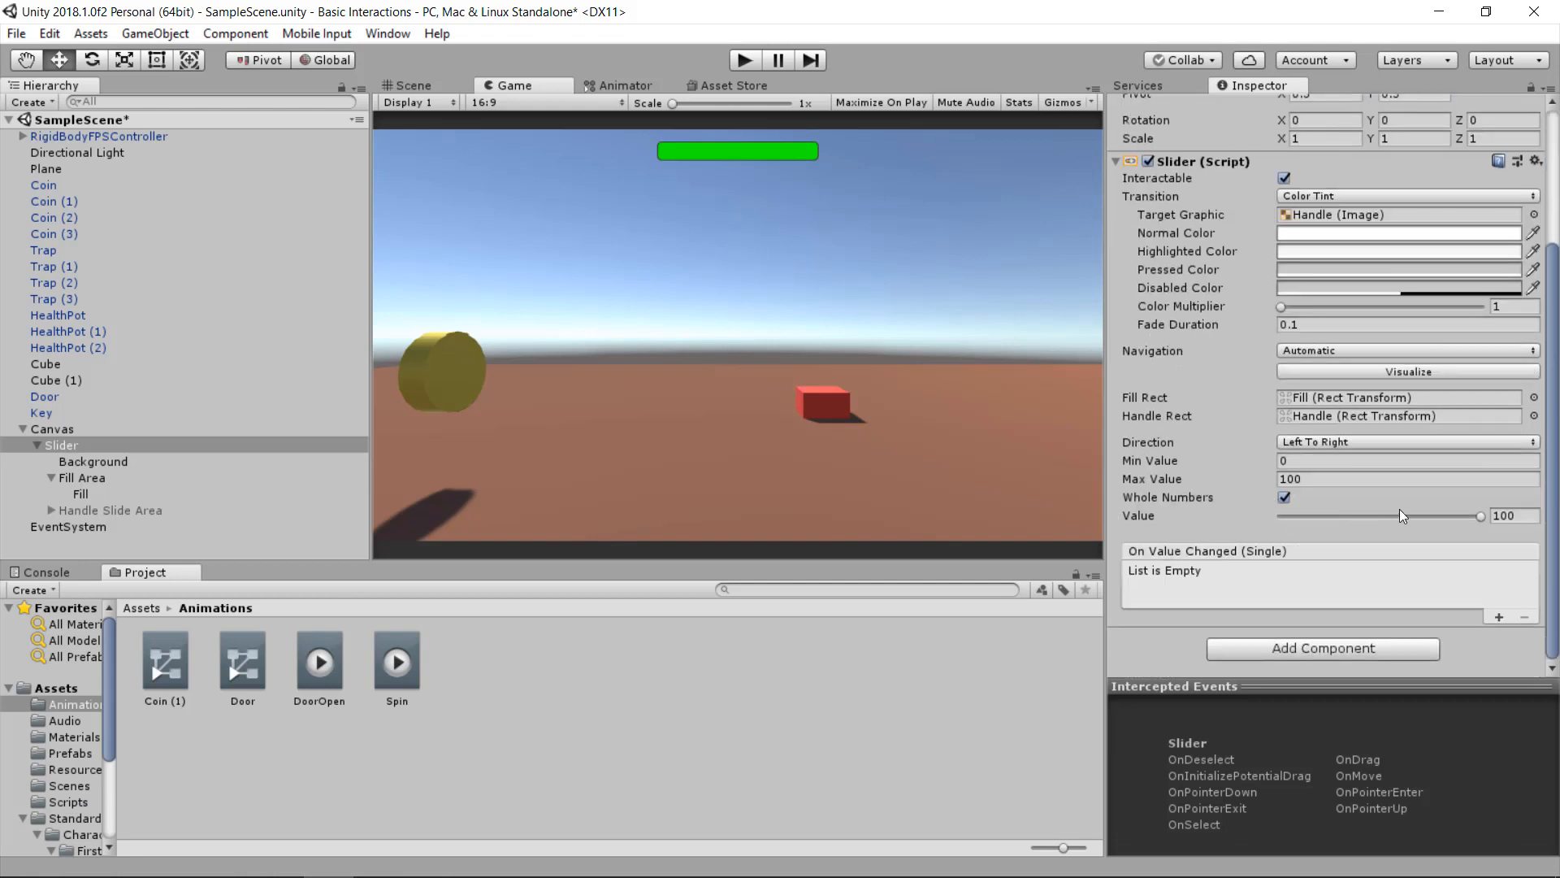
pyautogui.moveTo(1484, 515); pyautogui.dragTo(1558, 517)
pyautogui.scroll(4, 1332, 284)
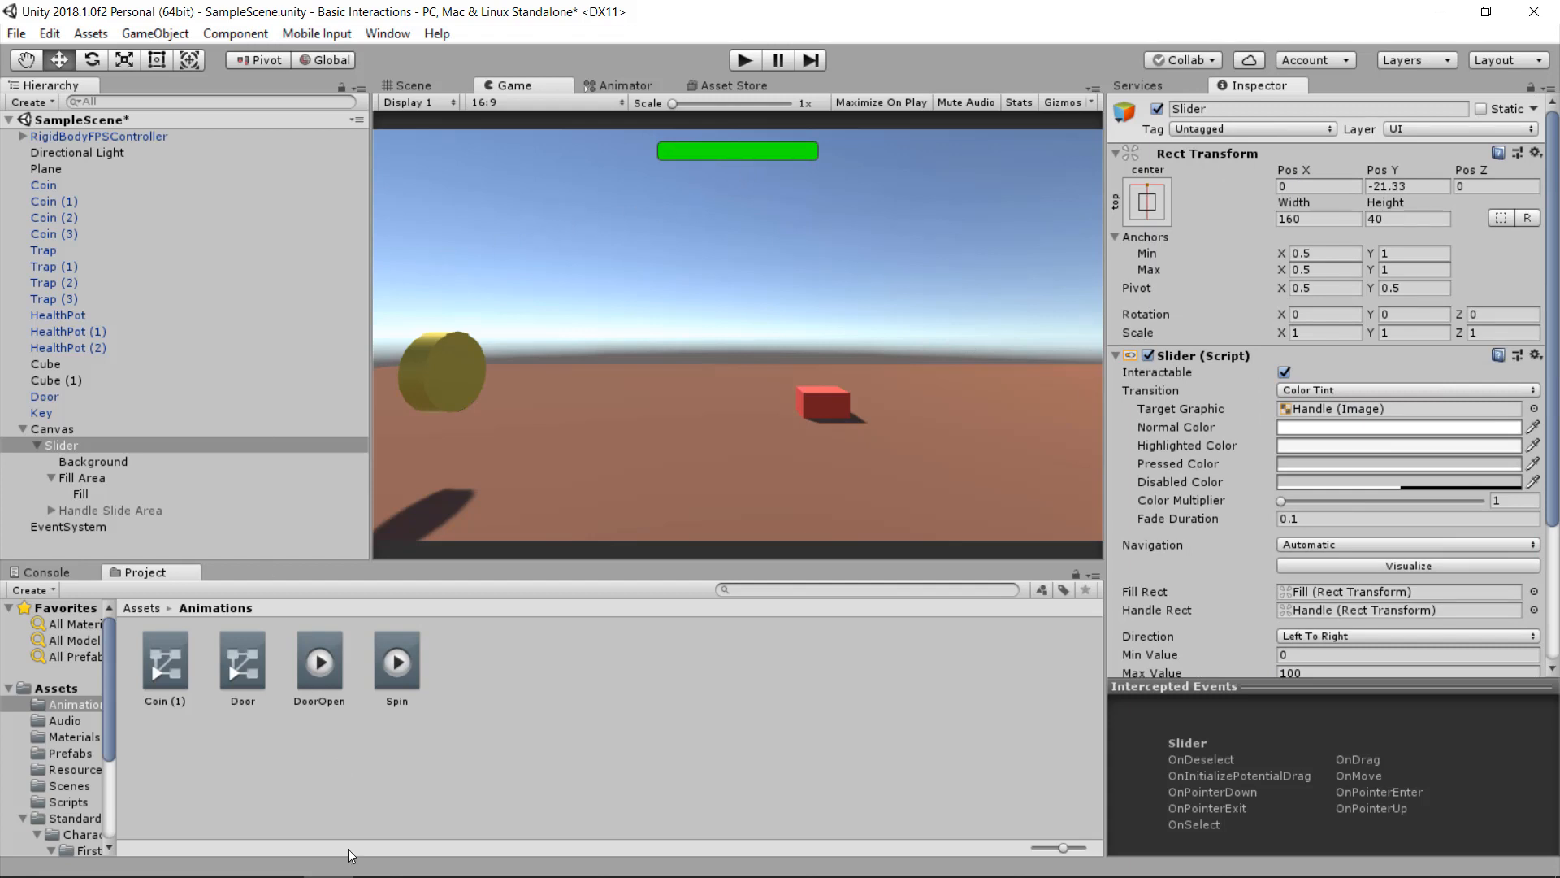
# - Switch to player.cs in MonoDevelop and insert an empty line below the hasKey declaration
pyautogui.moveTo(395, 858)
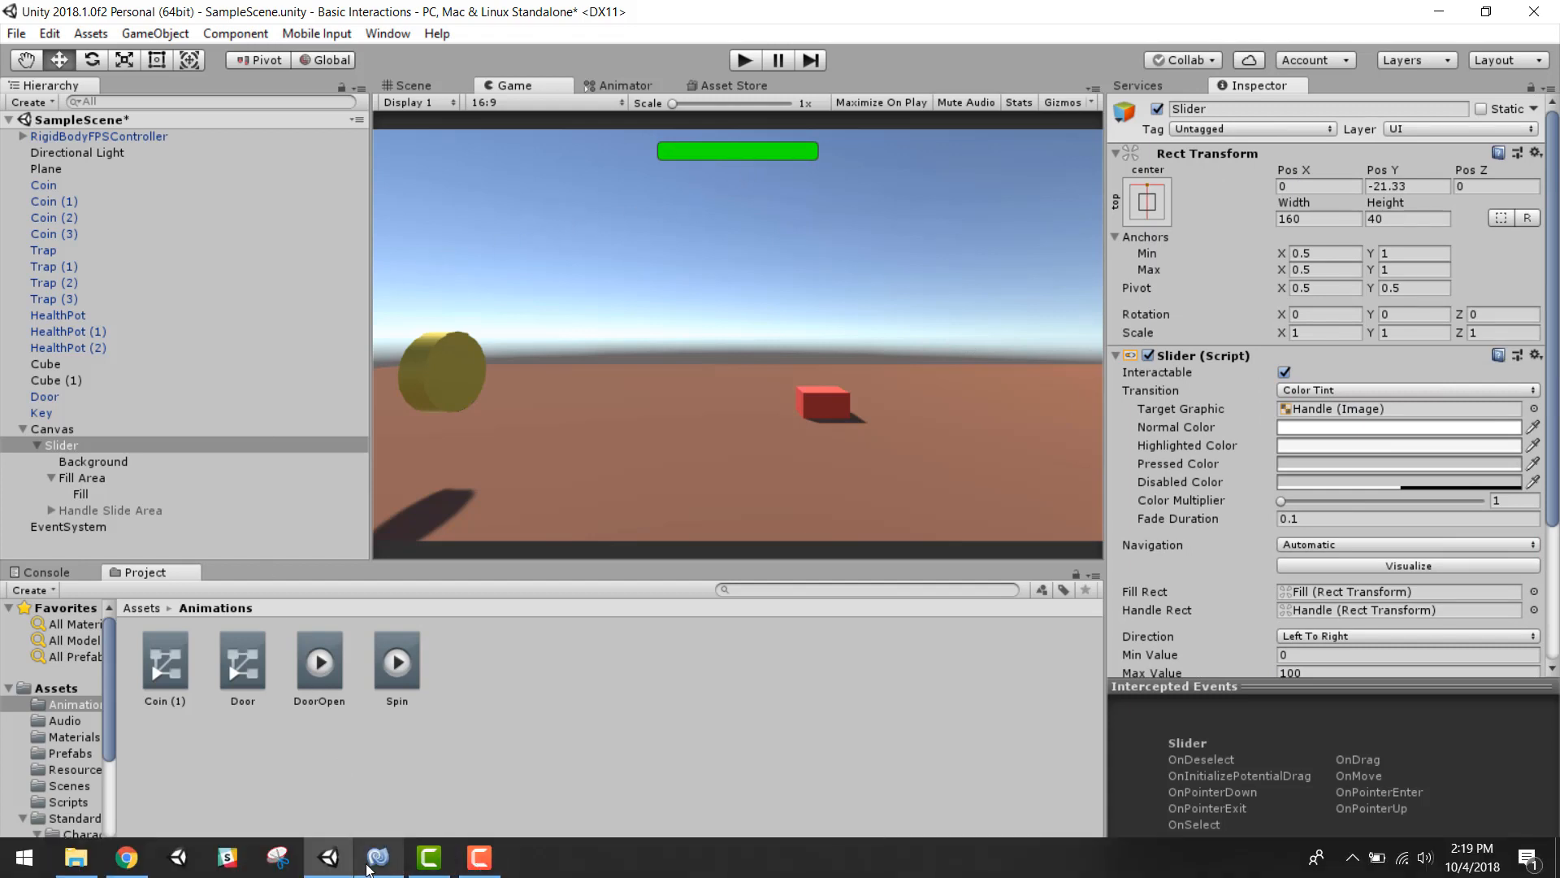
pyautogui.click(424, 858)
pyautogui.scroll(4, 805, 392)
pyautogui.scroll(10, 805, 393)
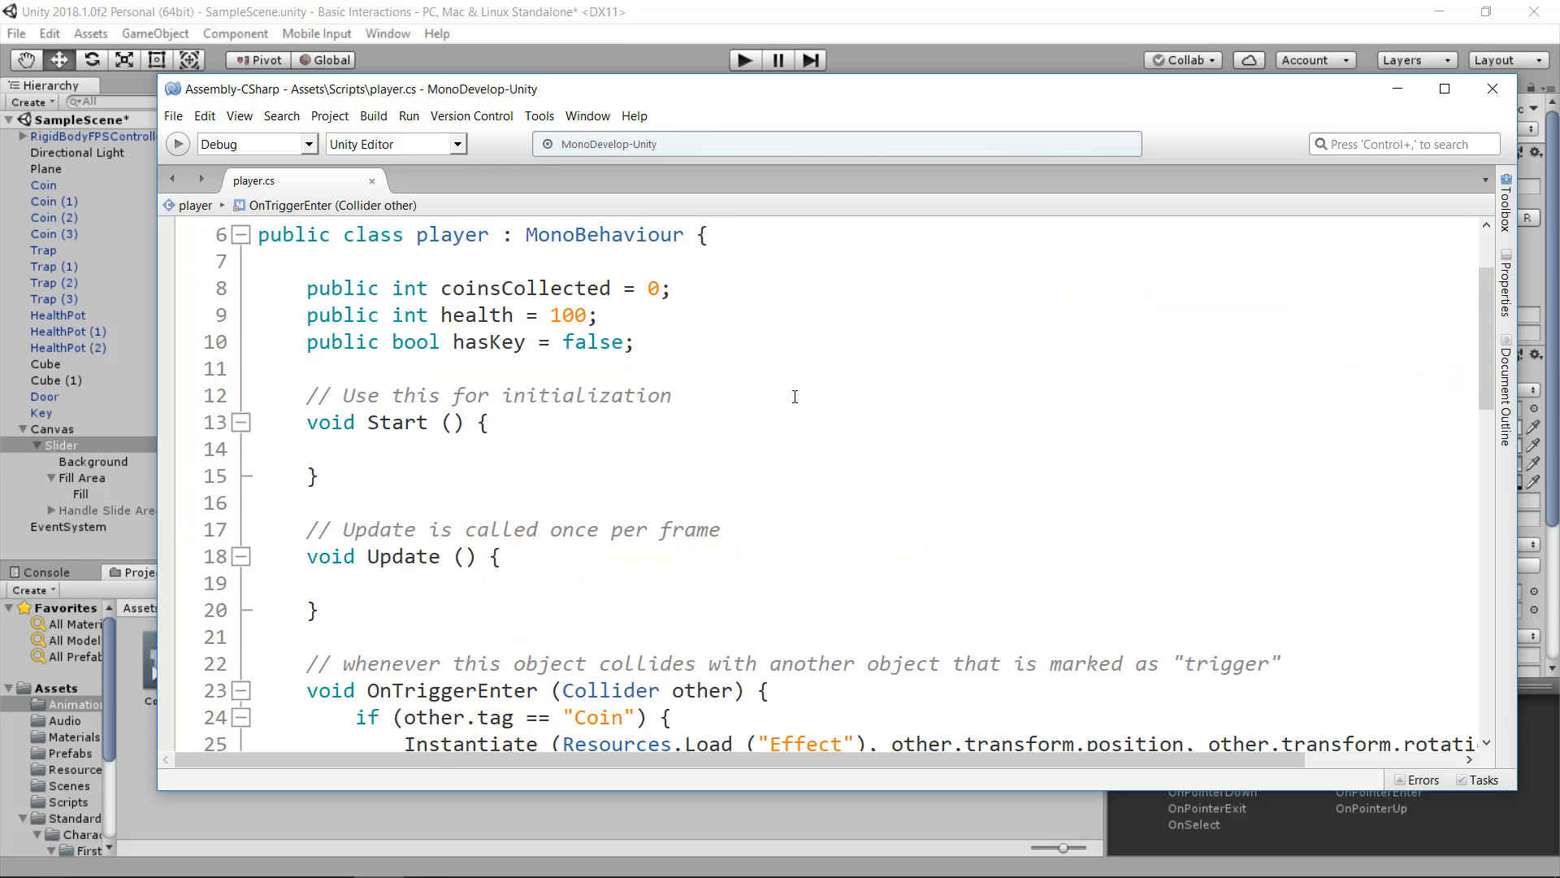
pyautogui.click(658, 471)
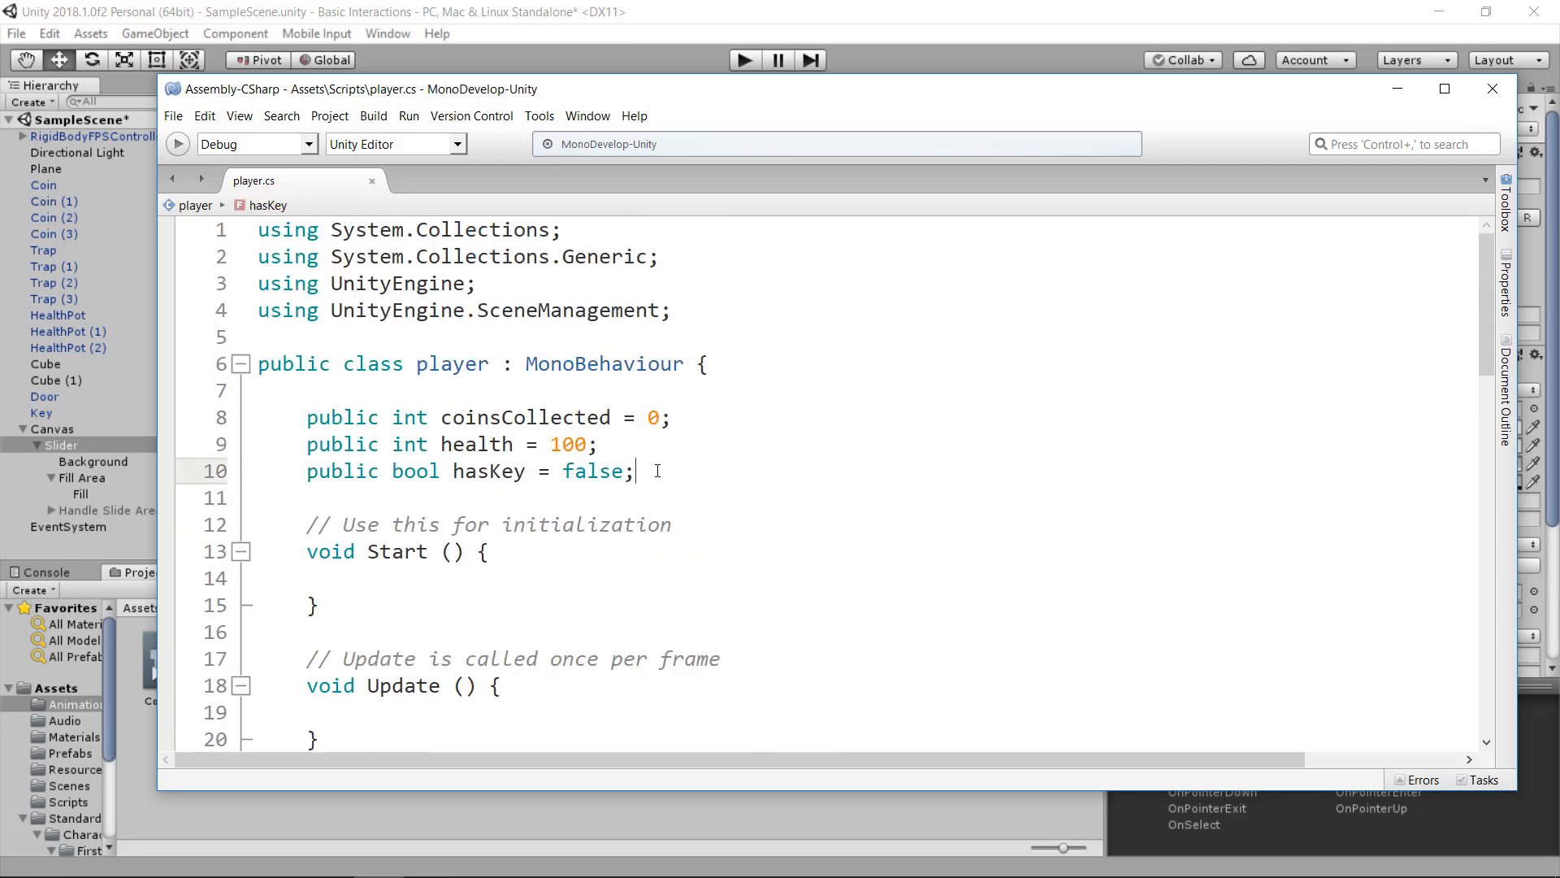
pyautogui.press('Return')
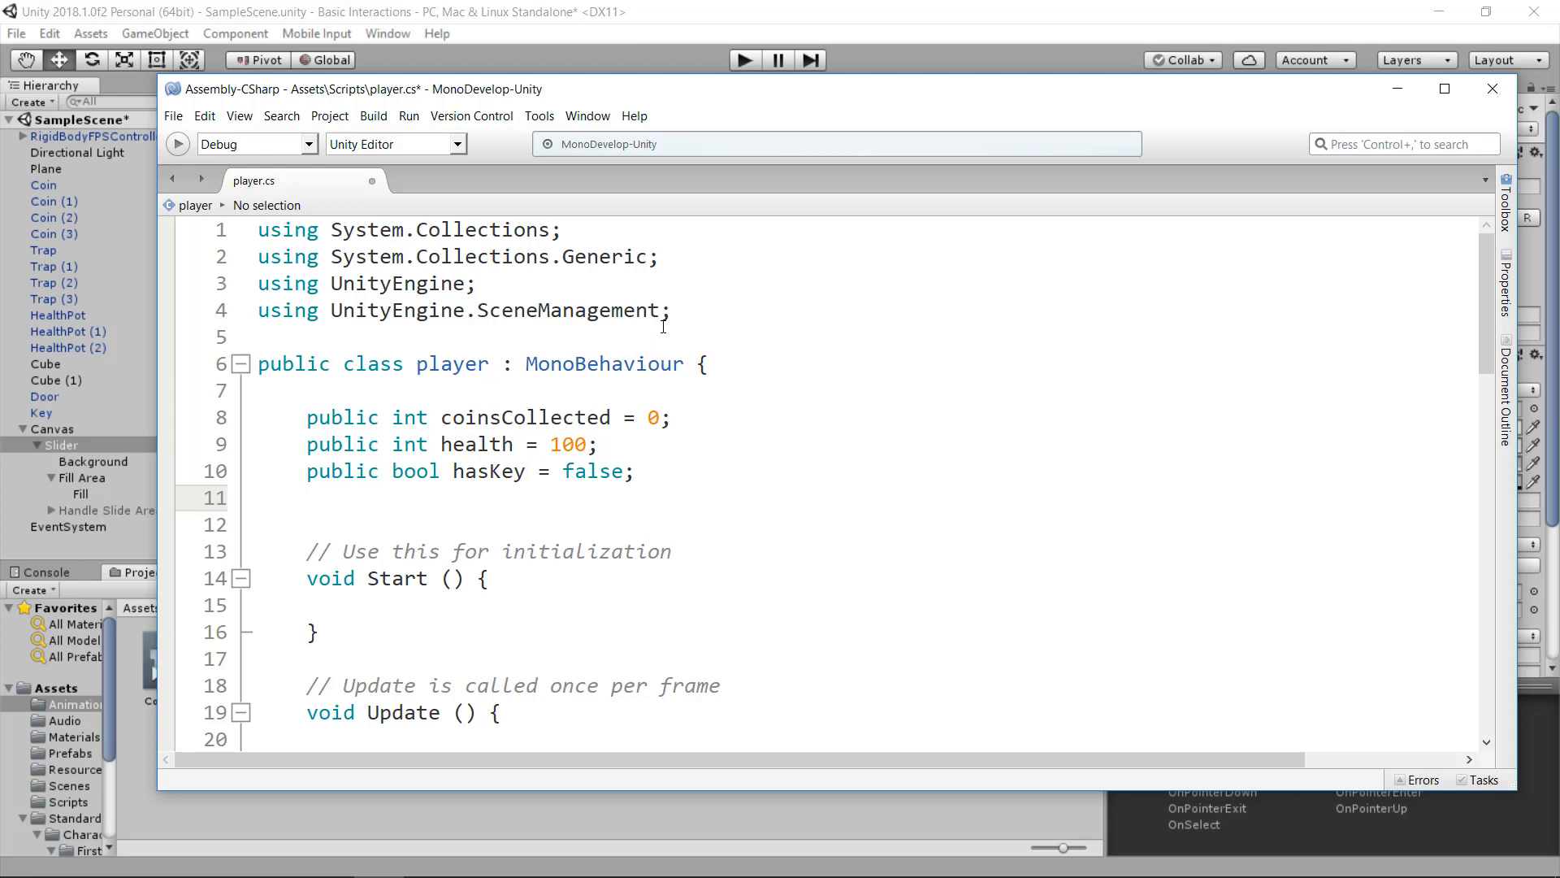
# - Add the directive using UnityEngine.UI; below the UnityEngine.SceneManagement directive in player.cs
pyautogui.click(702, 310)
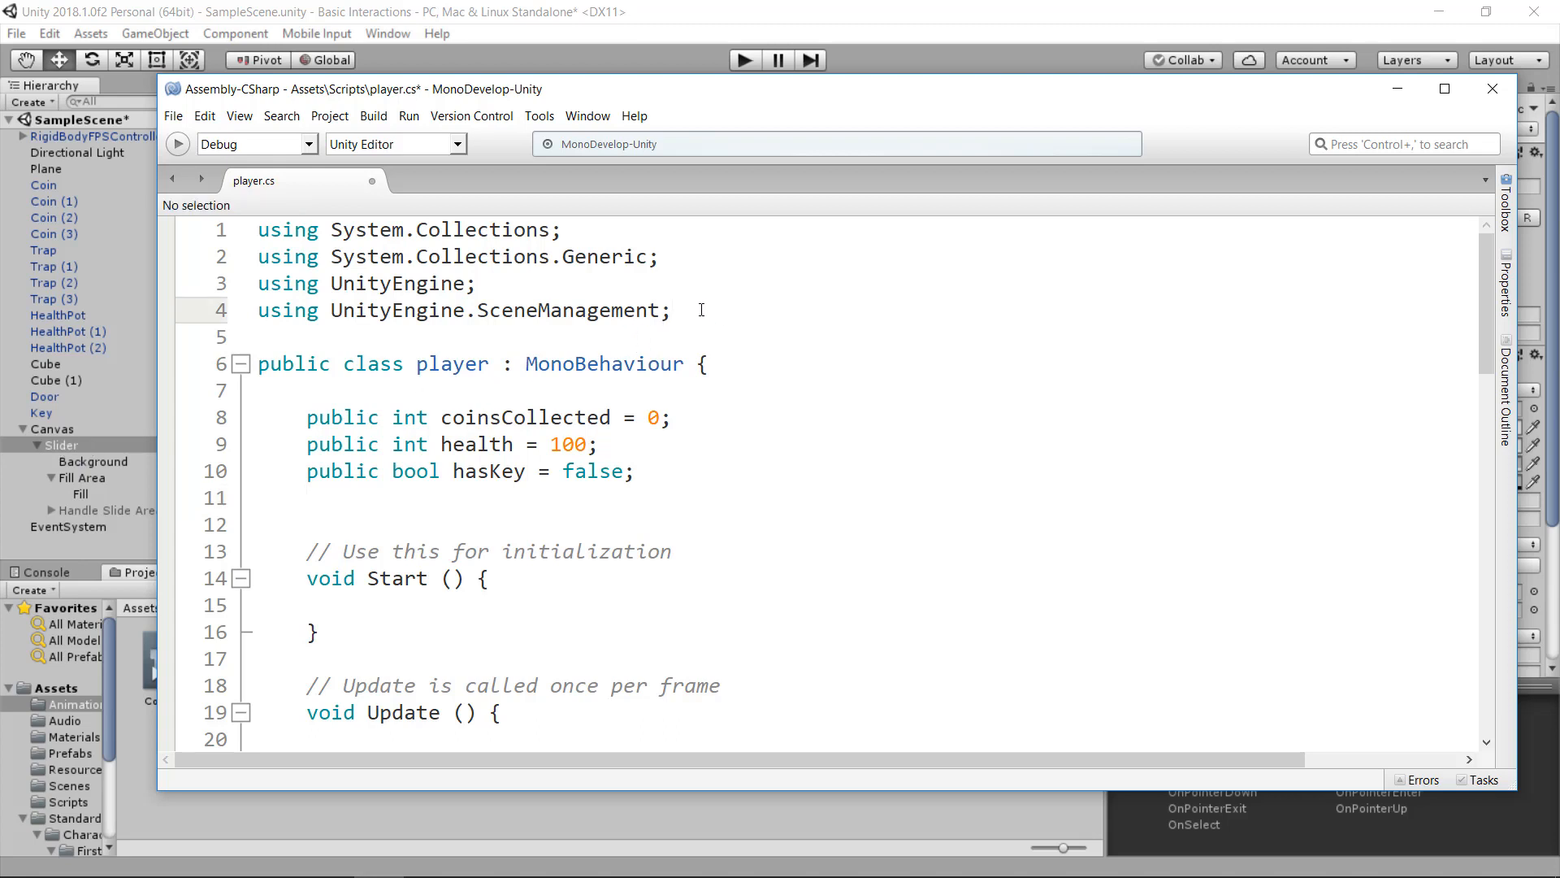
pyautogui.press('Return')
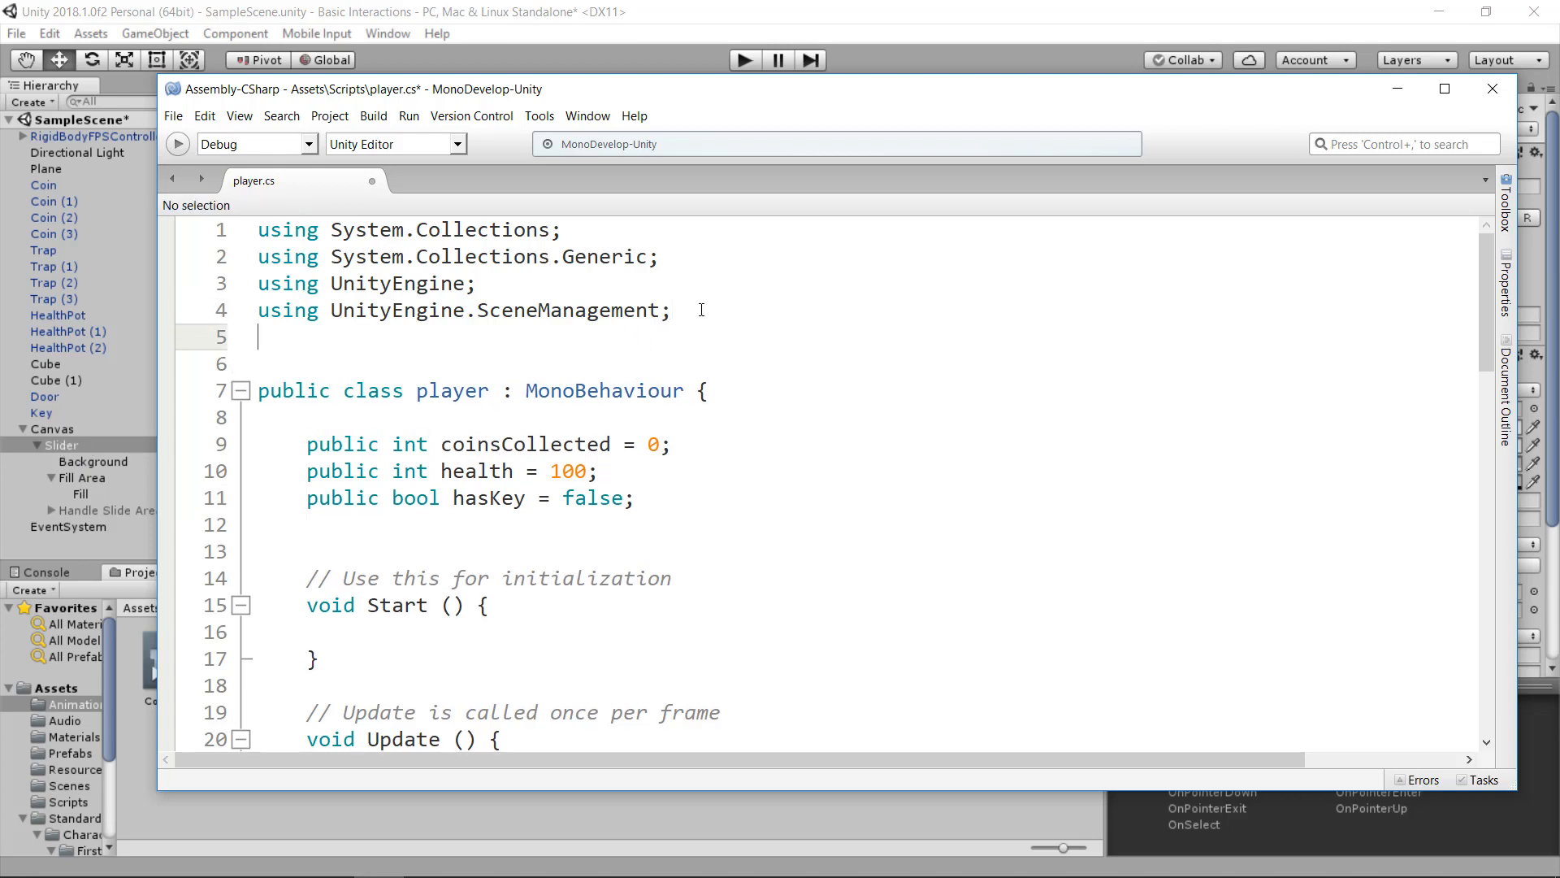
pyautogui.write('usi')
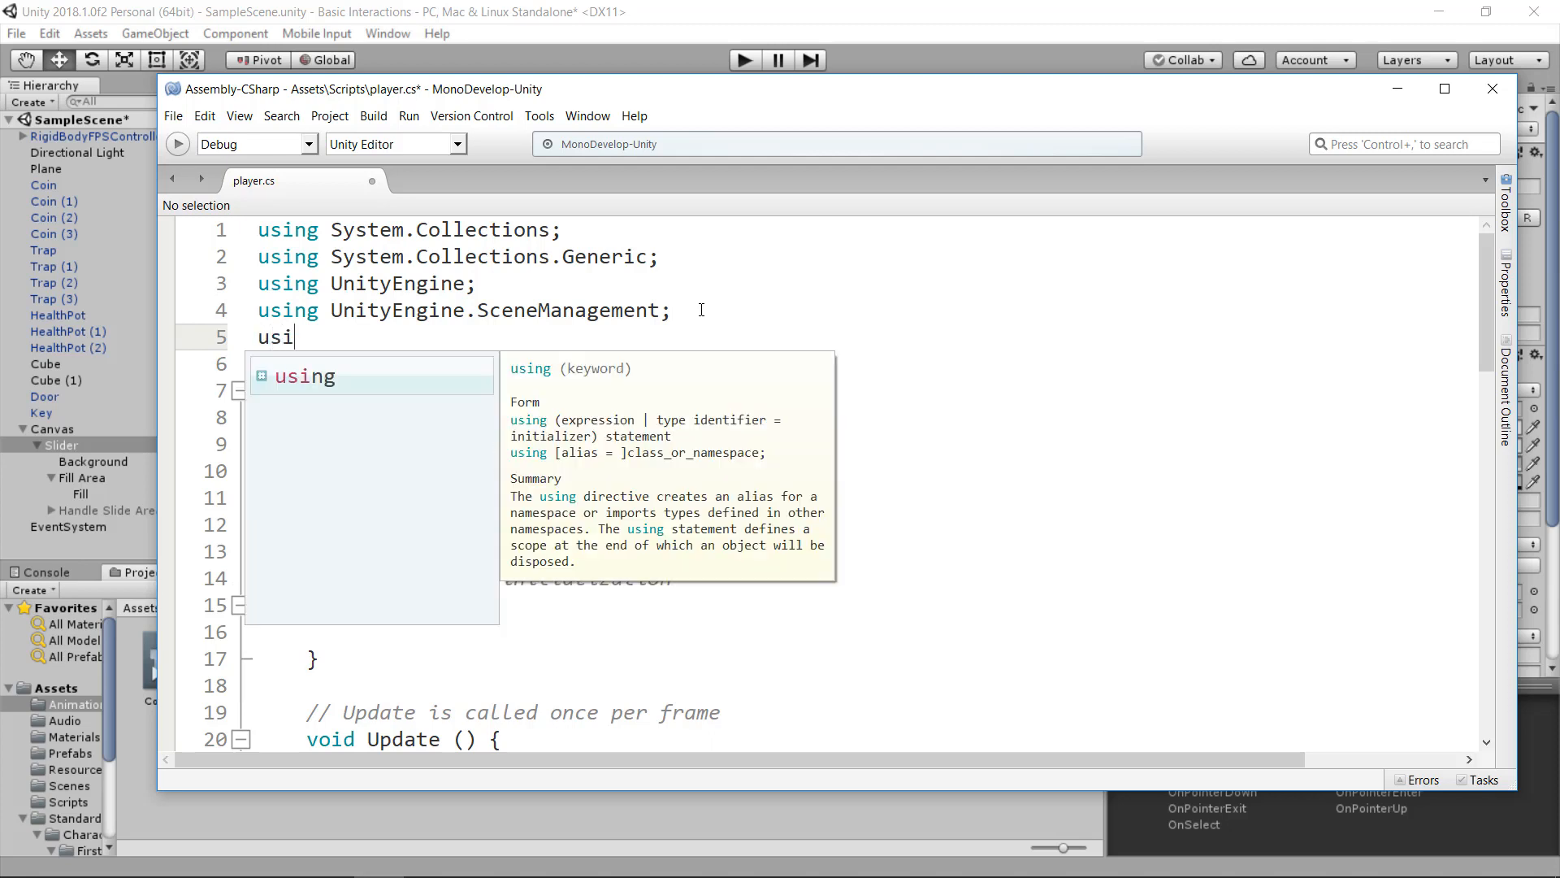
pyautogui.write('ng Unit')
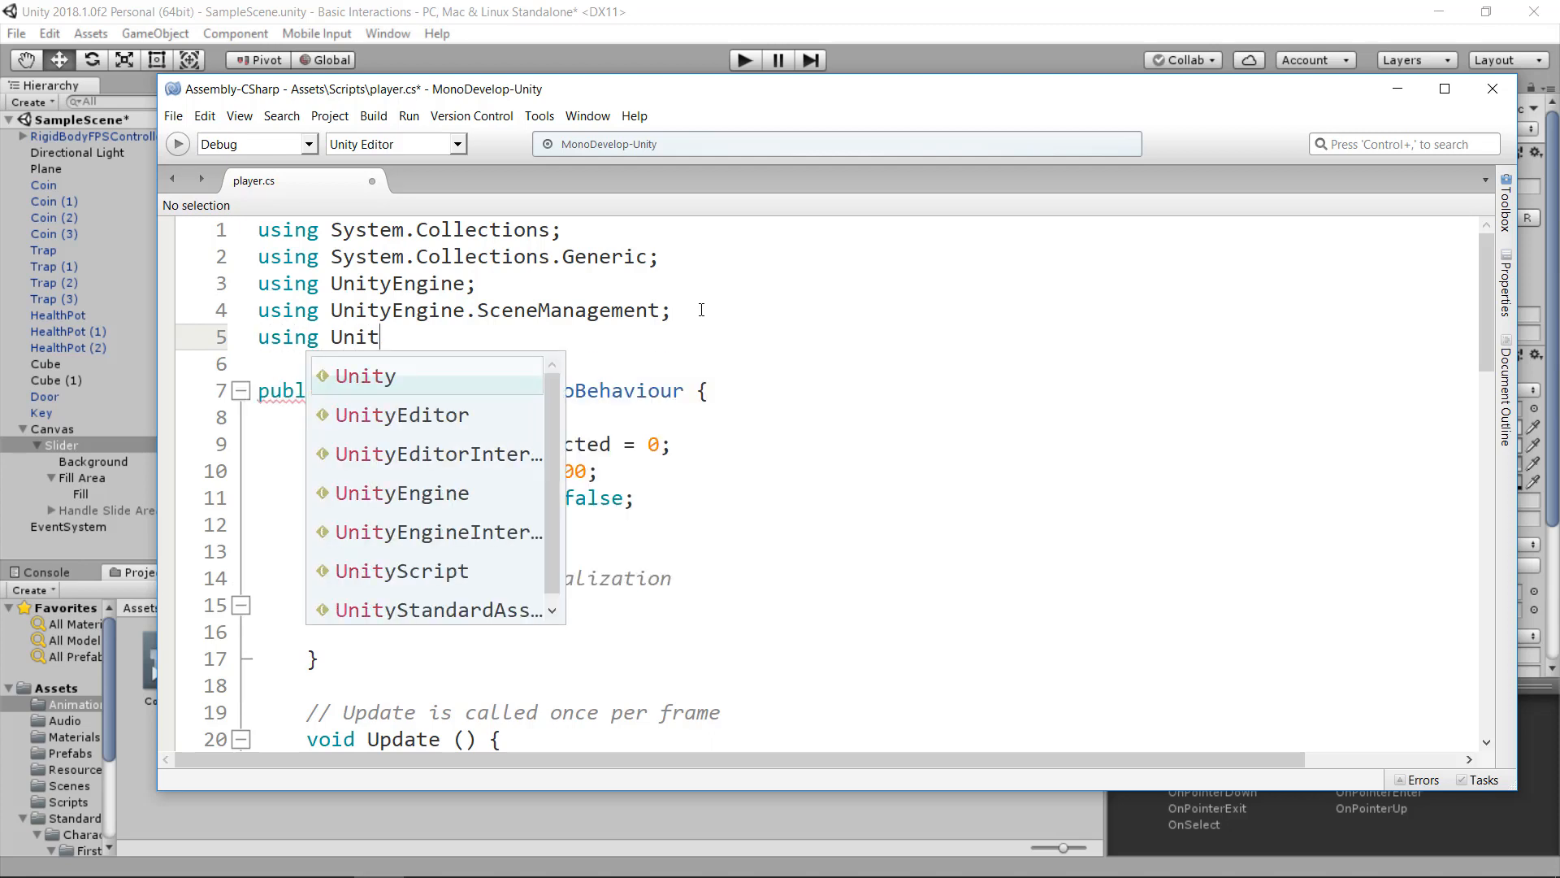
pyautogui.write('y')
pyautogui.press('Down')
pyautogui.press('Down')
pyautogui.press('Down')
pyautogui.press('Return')
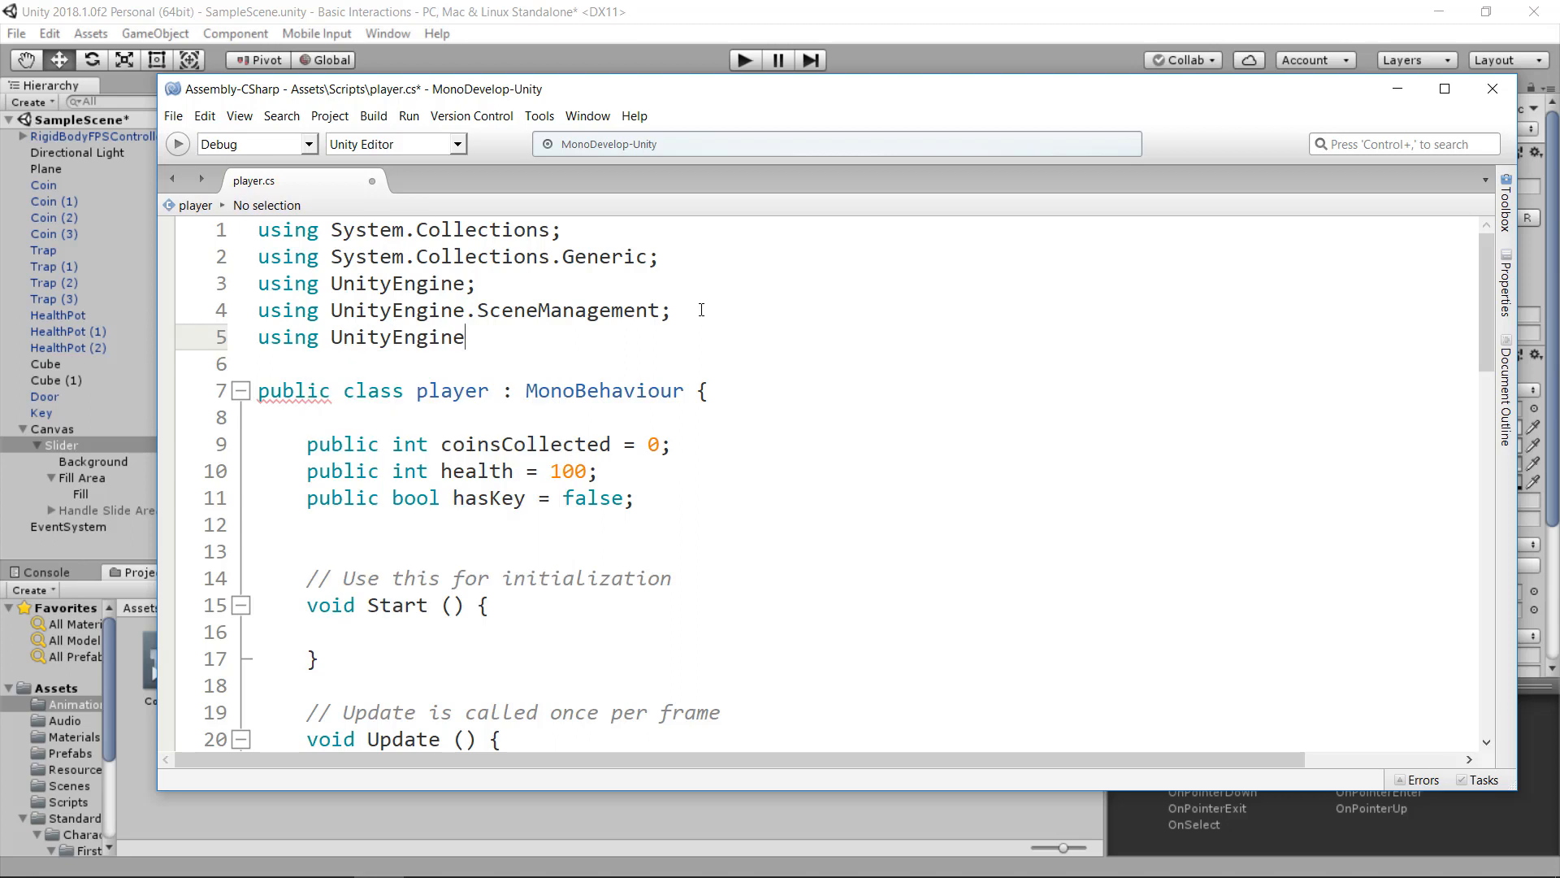
pyautogui.write('.u')
pyautogui.press('Return')
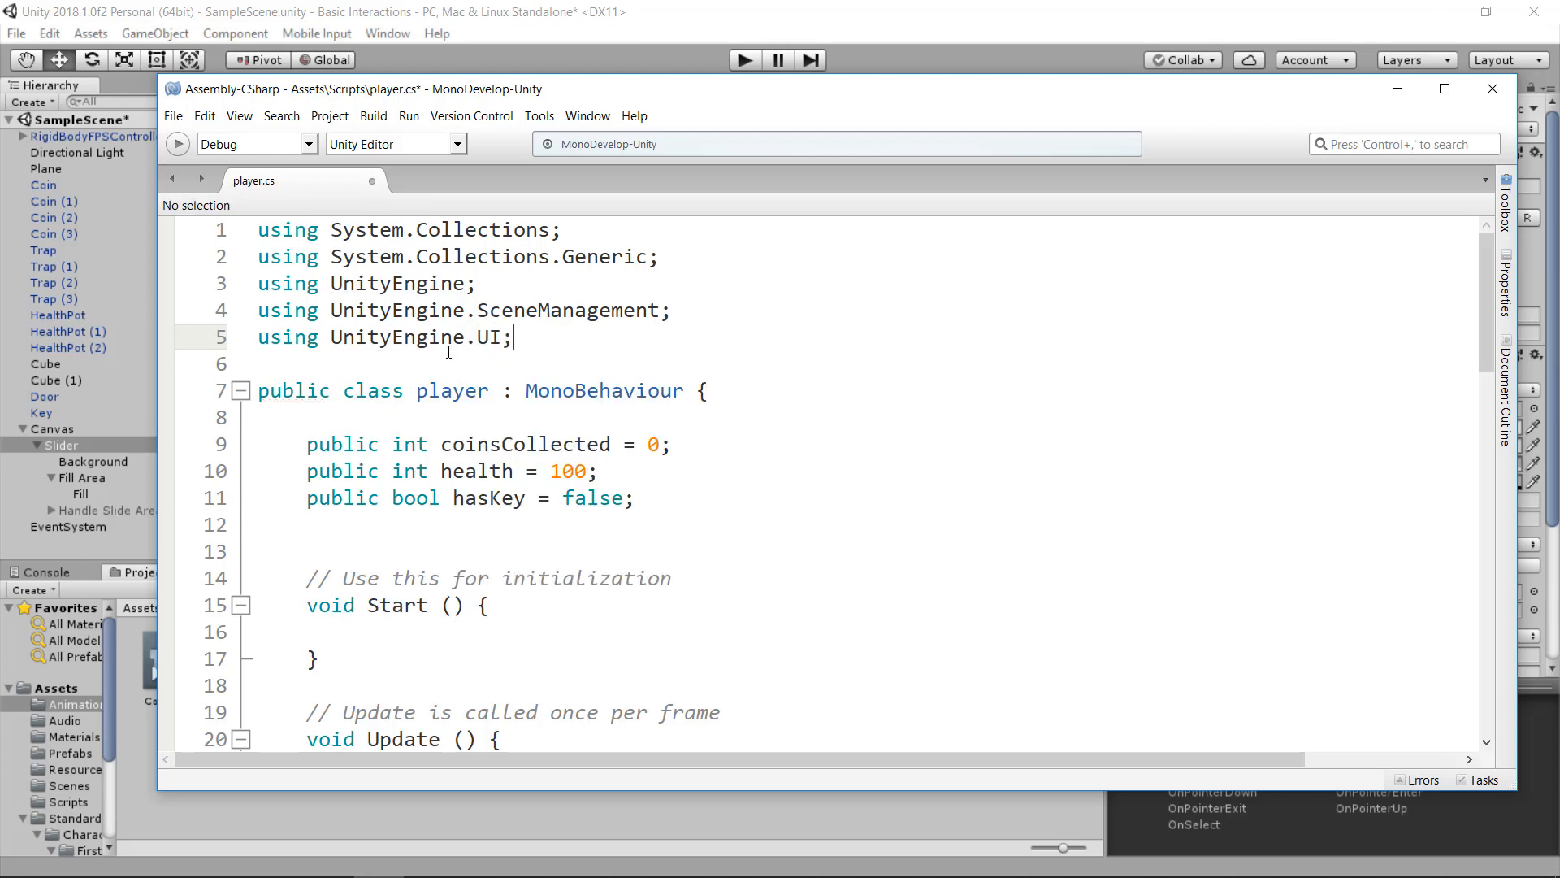
# - Declare public Slider healthBar; below the hasKey variable in the player class
pyautogui.click(559, 521)
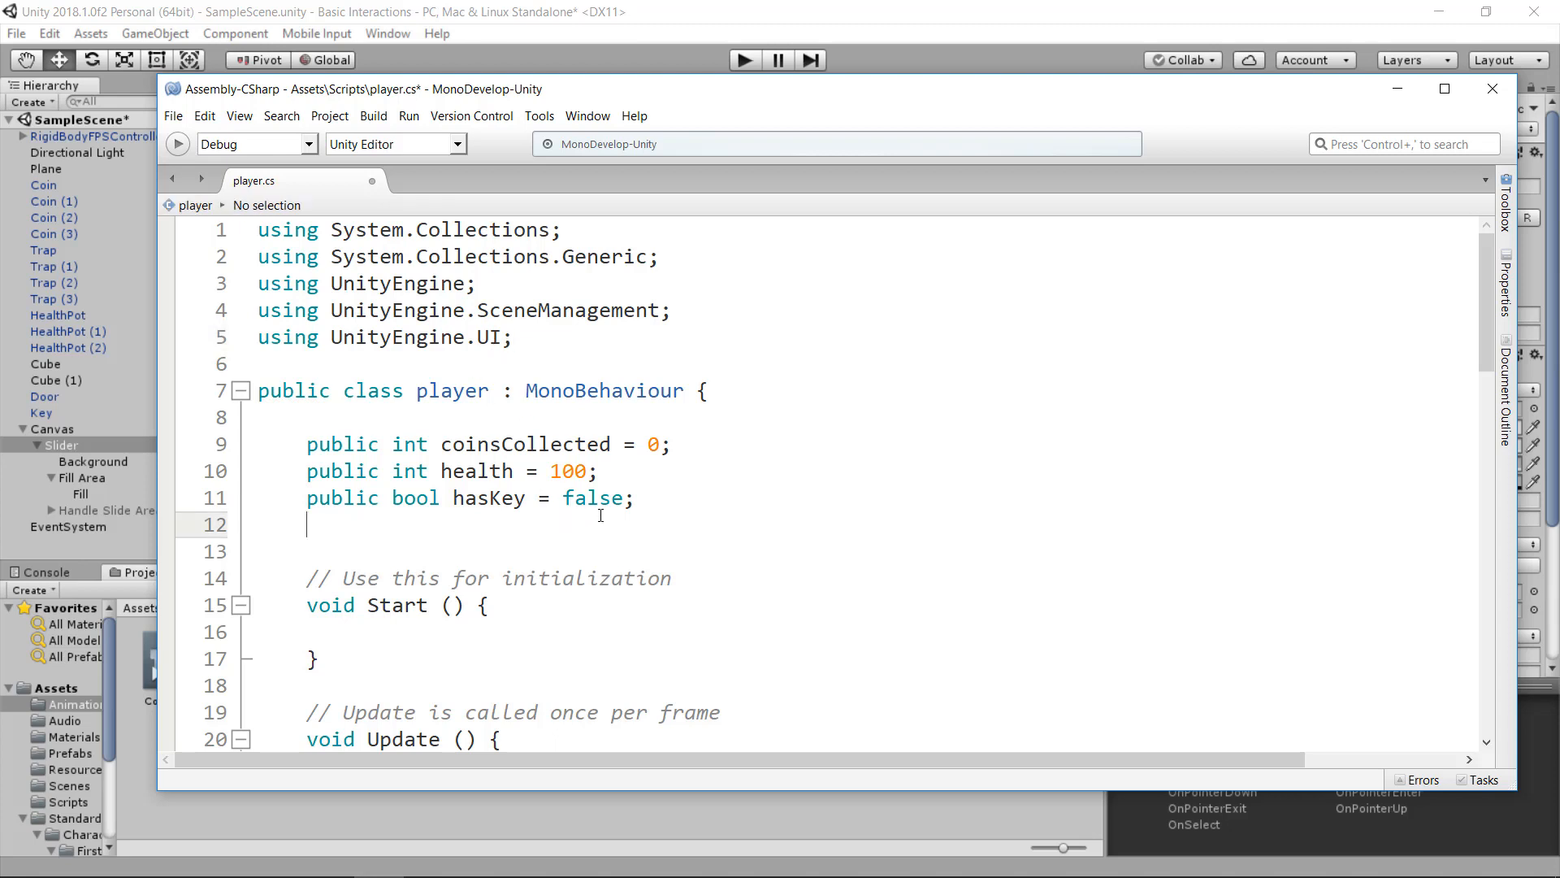
pyautogui.write('public slid')
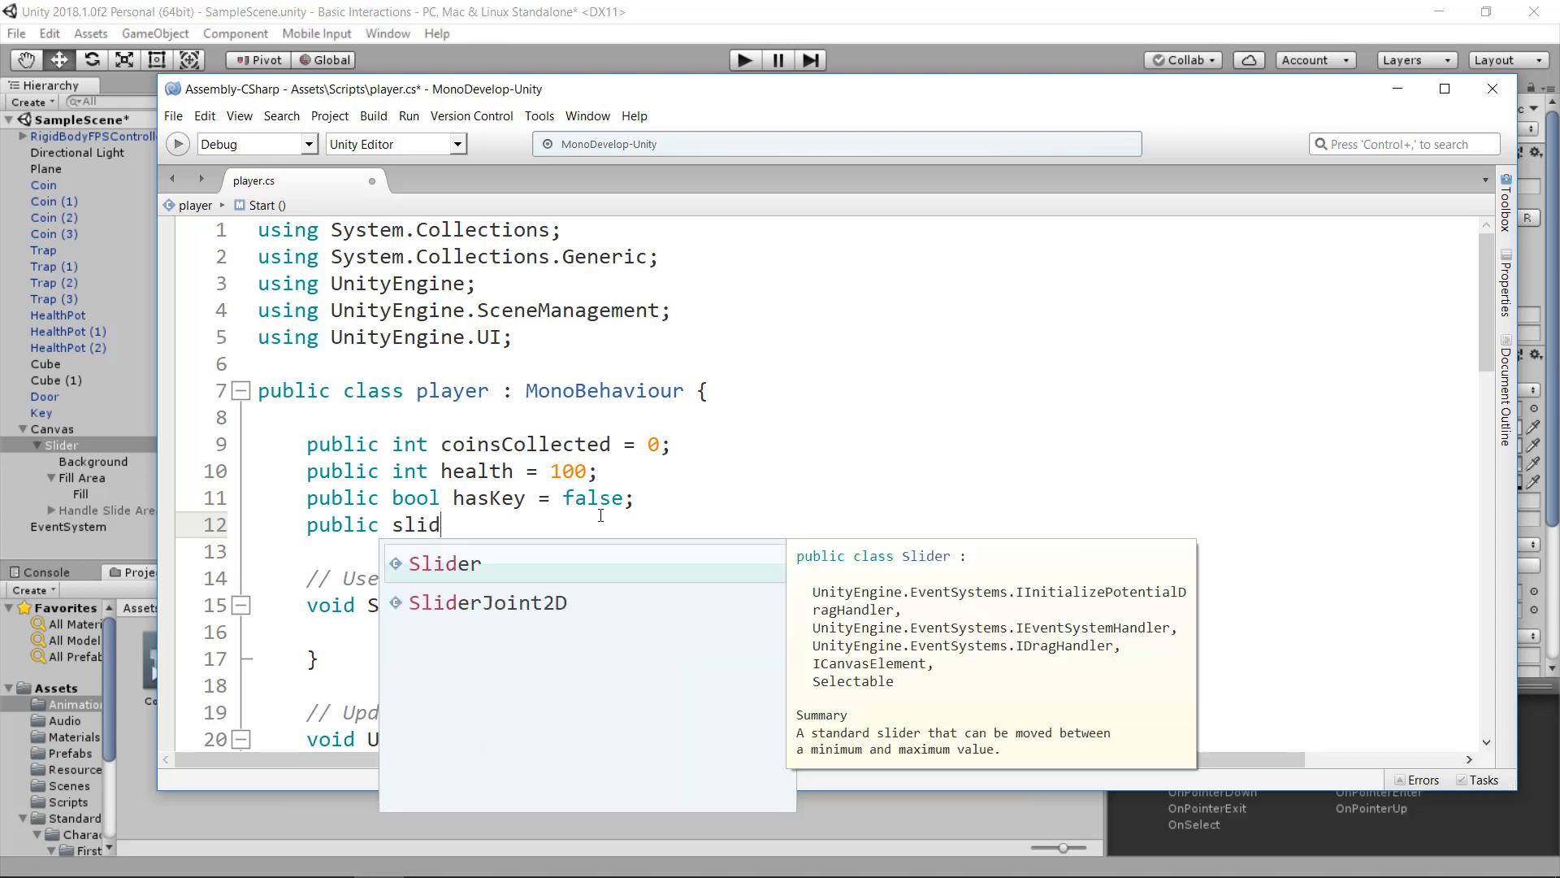
pyautogui.press('Return')
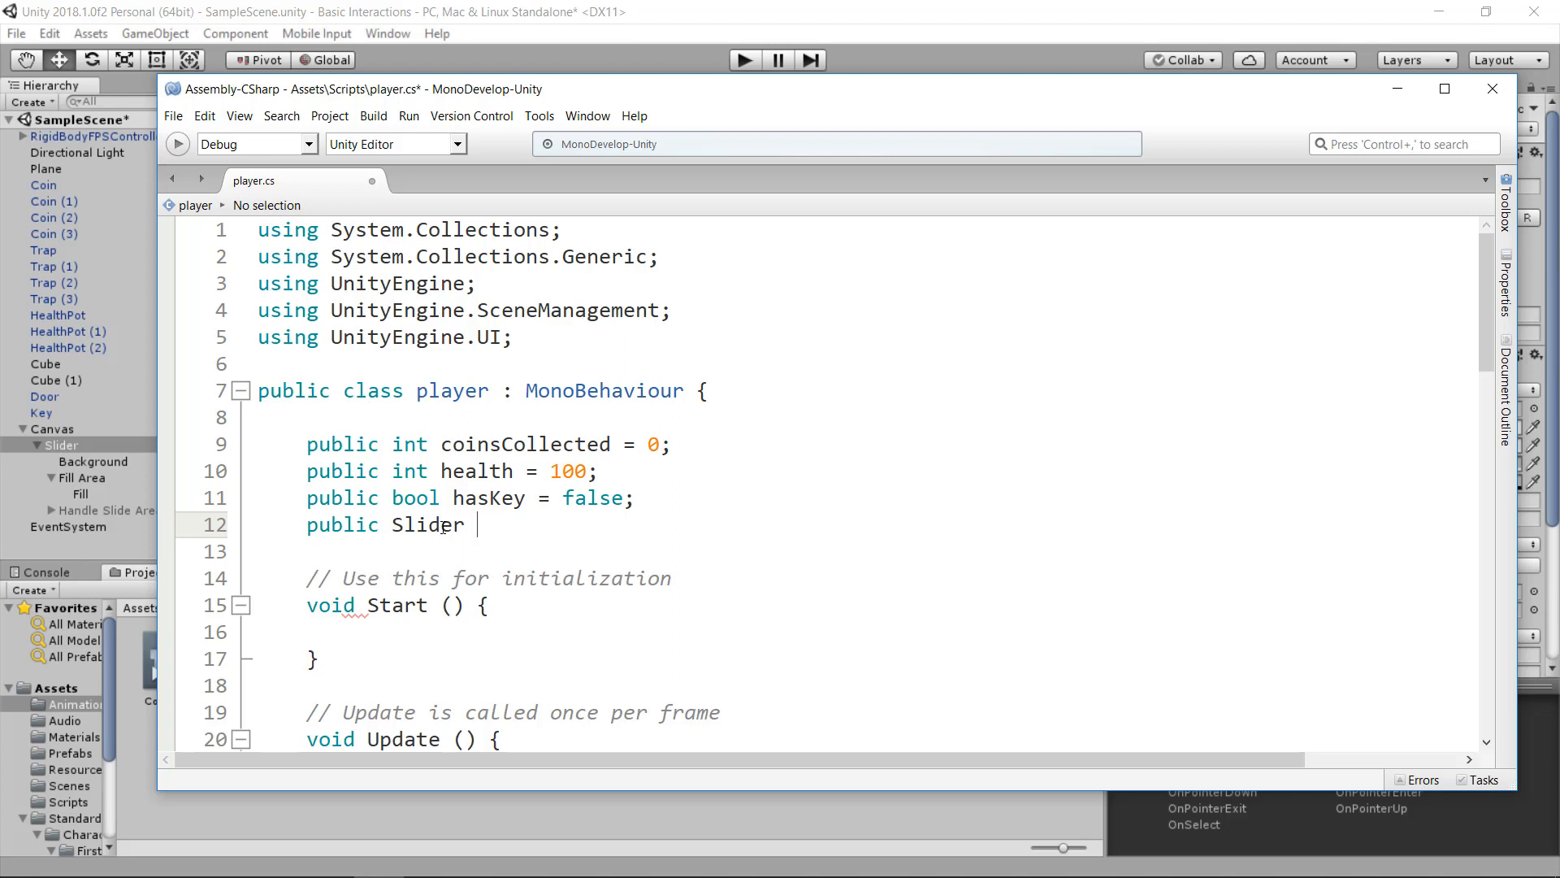
pyautogui.write('healthBar;')
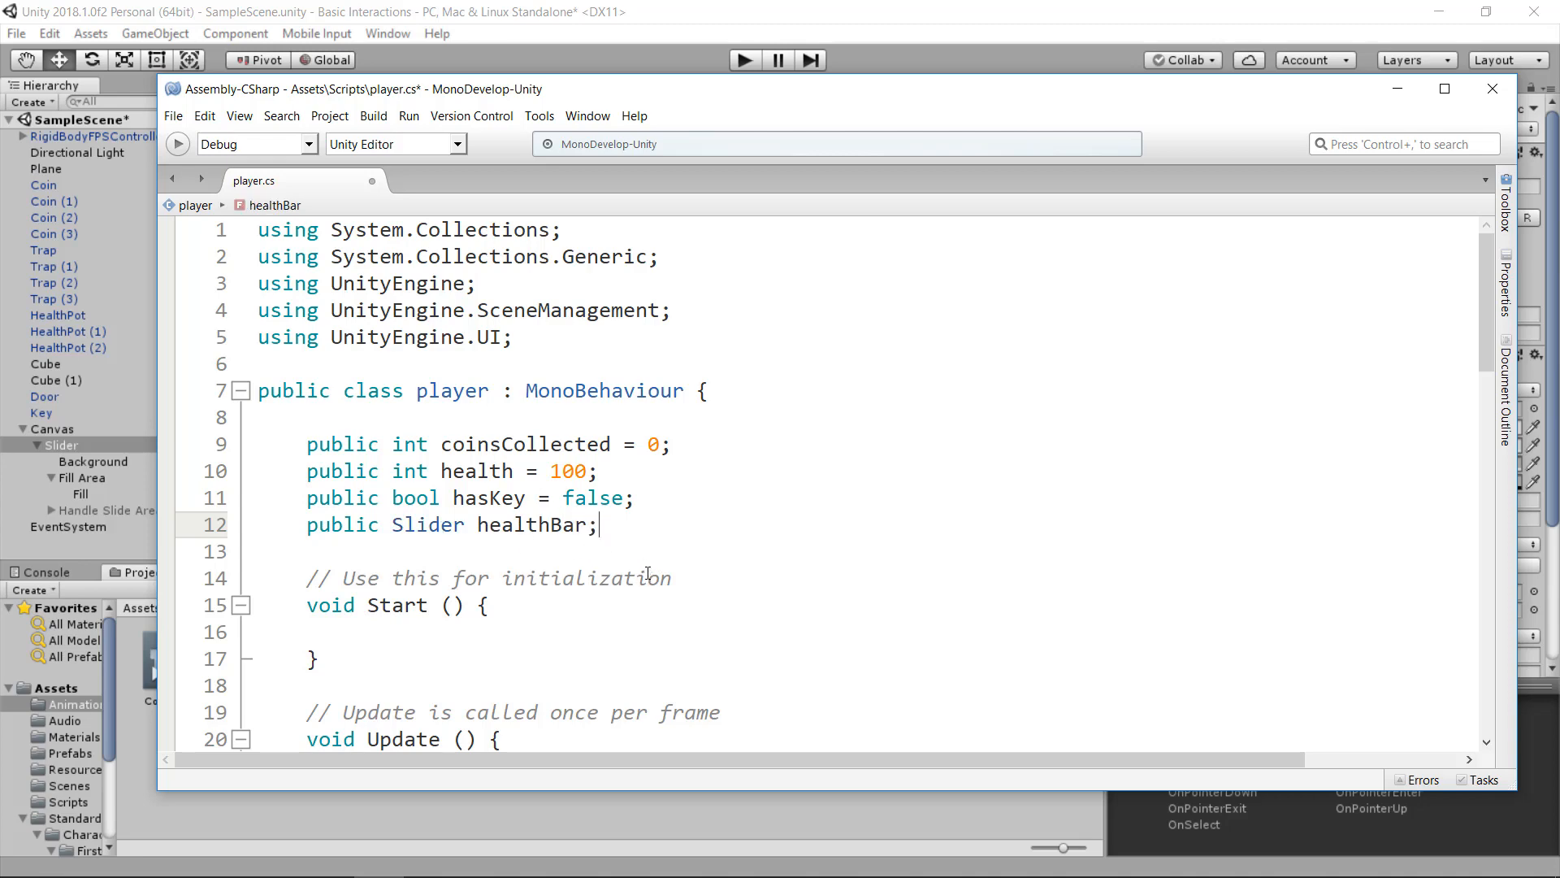
# - Begin a healthBar.value statement below the line that subtracts 10 from health in the Trap block of OnTriggerEnter
pyautogui.scroll(-8, 648, 573)
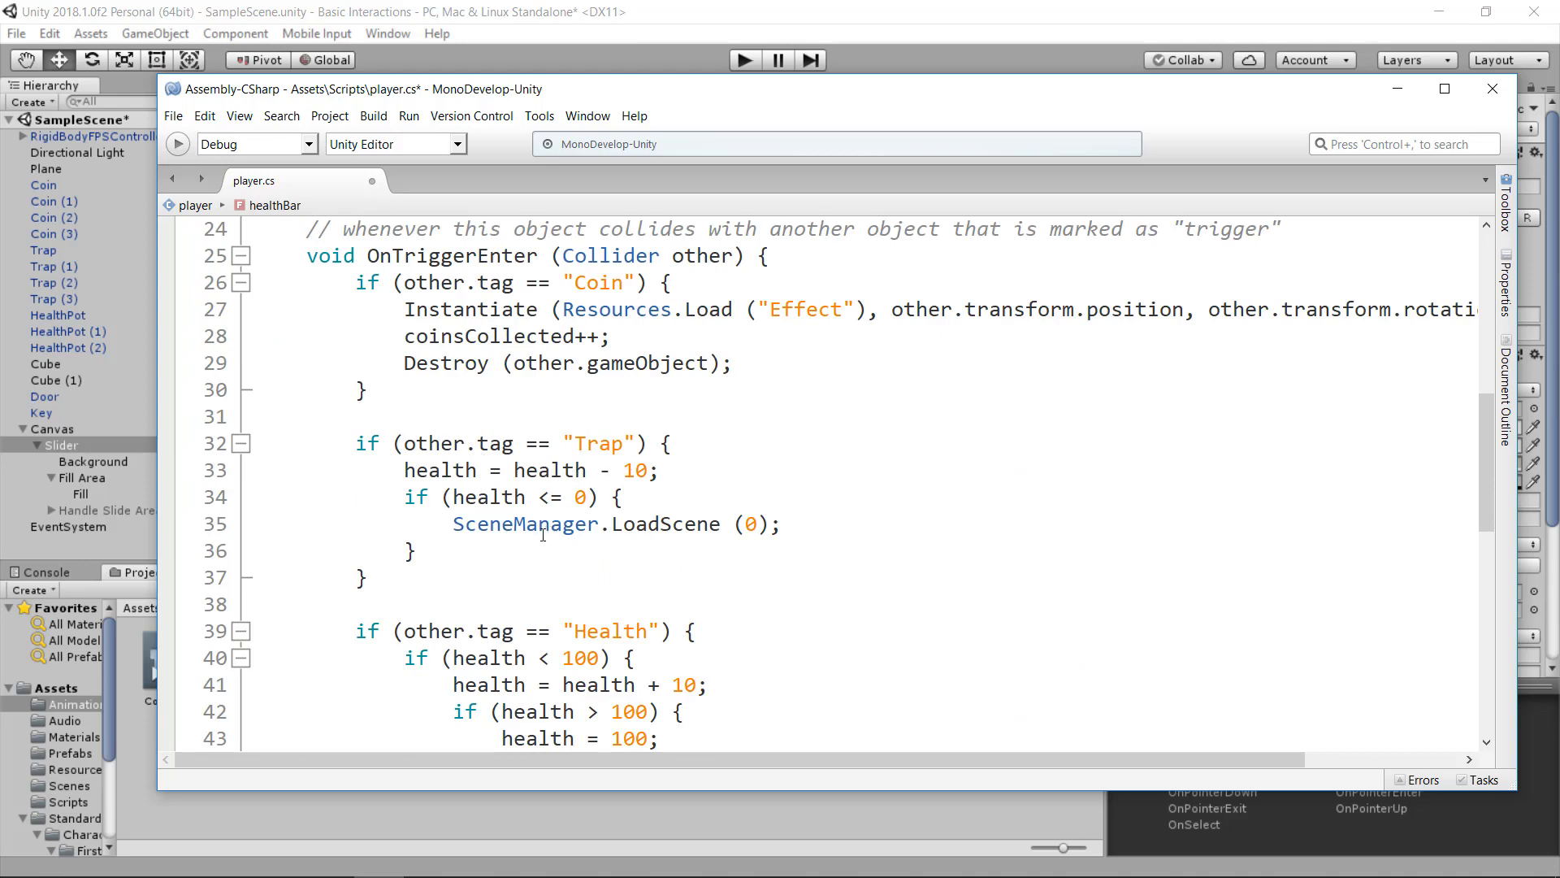
pyautogui.scroll(-1, 543, 535)
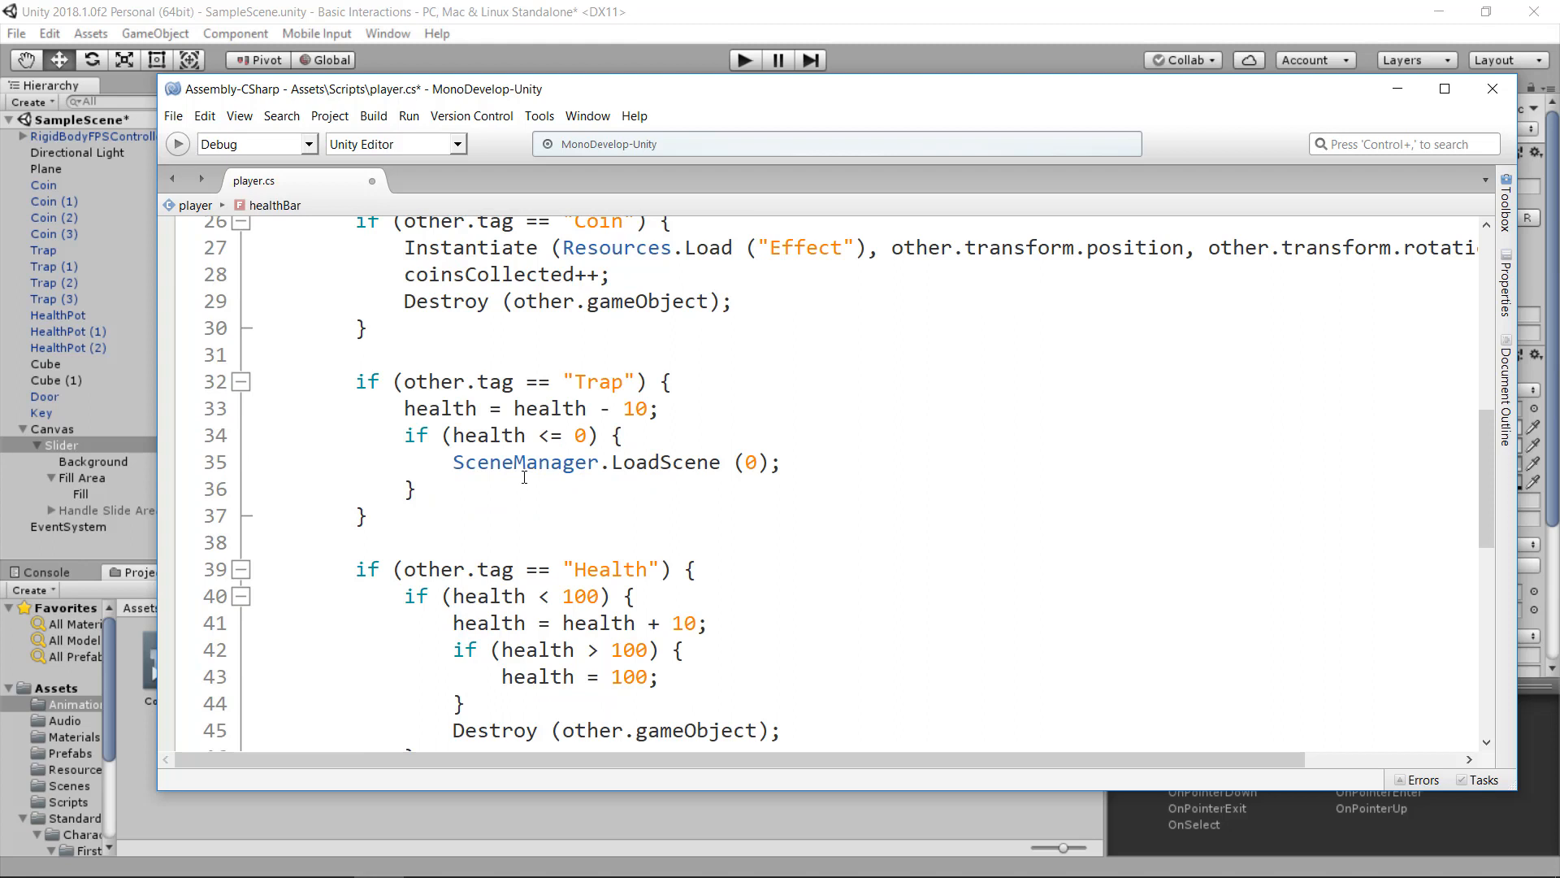
pyautogui.click(688, 412)
pyautogui.press('Return')
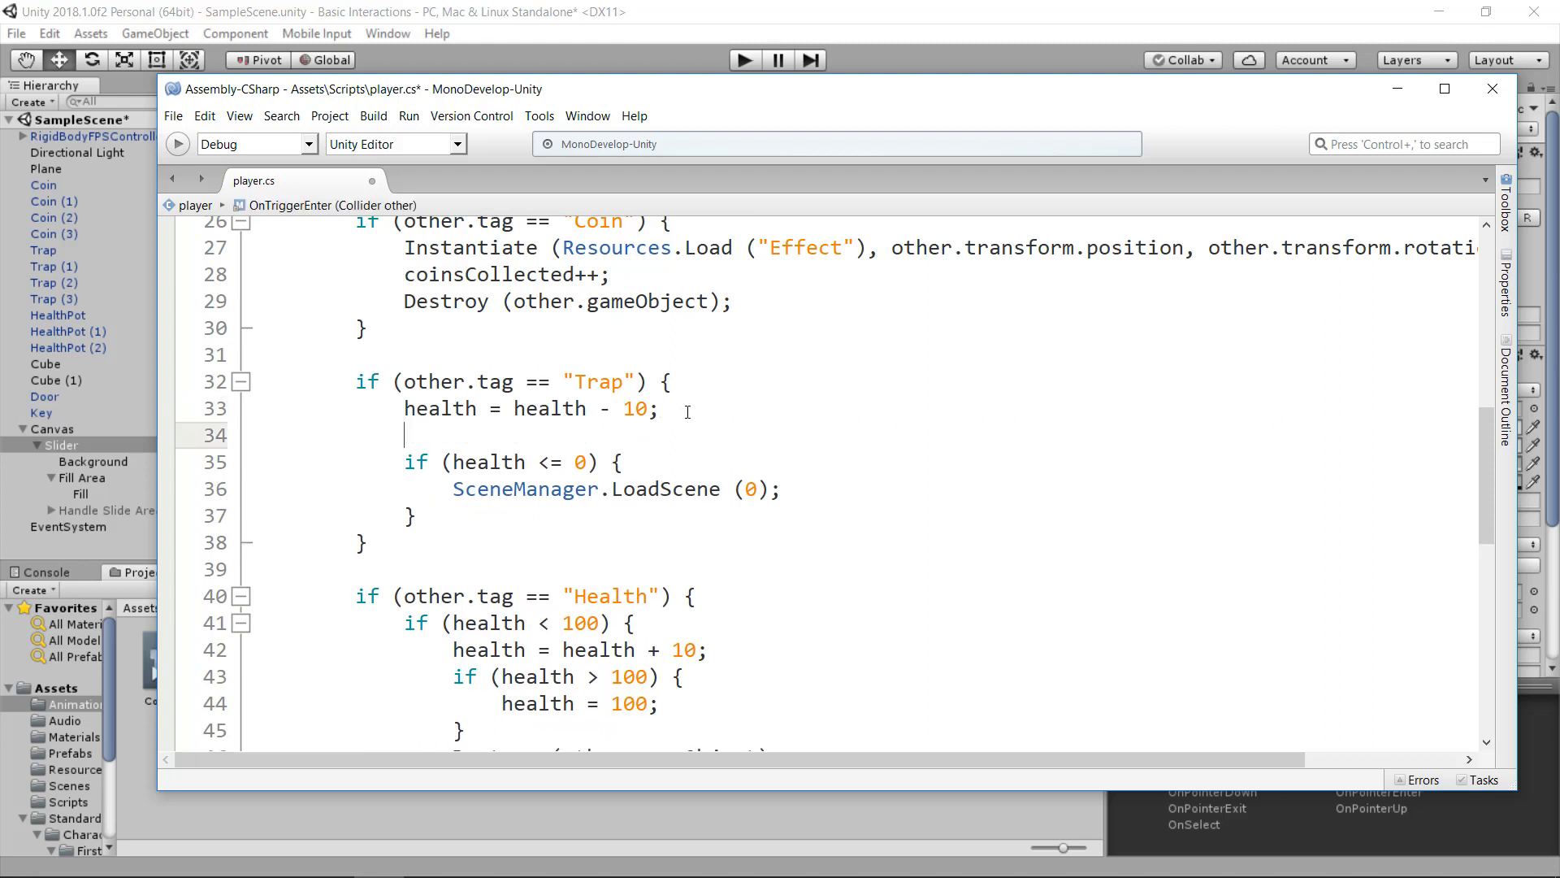
pyautogui.write('heal')
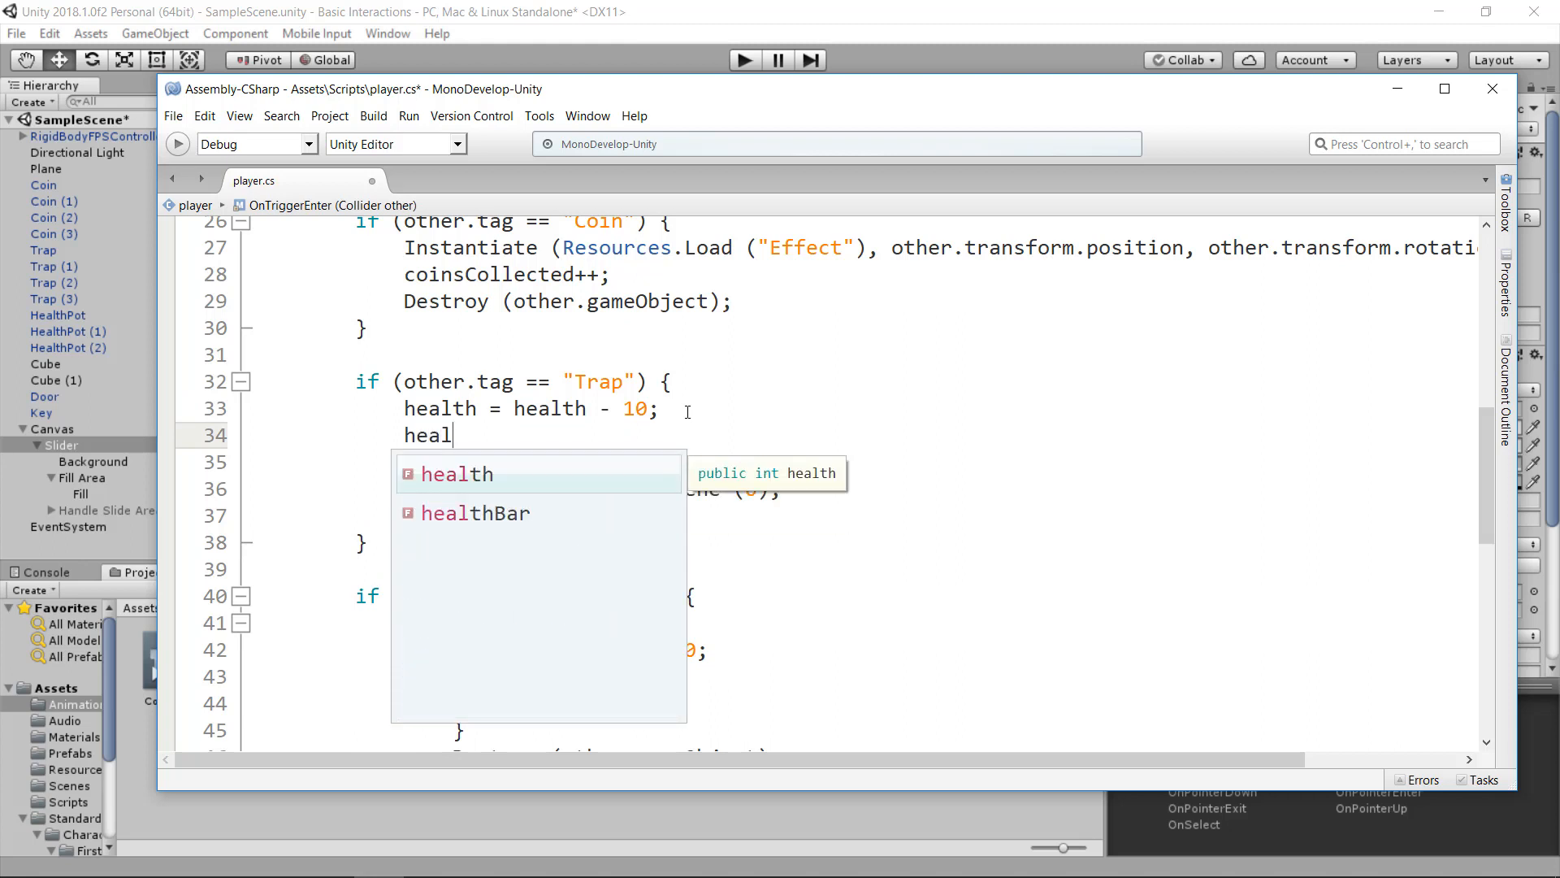
pyautogui.press('Down')
pyautogui.press('Return')
pyautogui.write('.value')
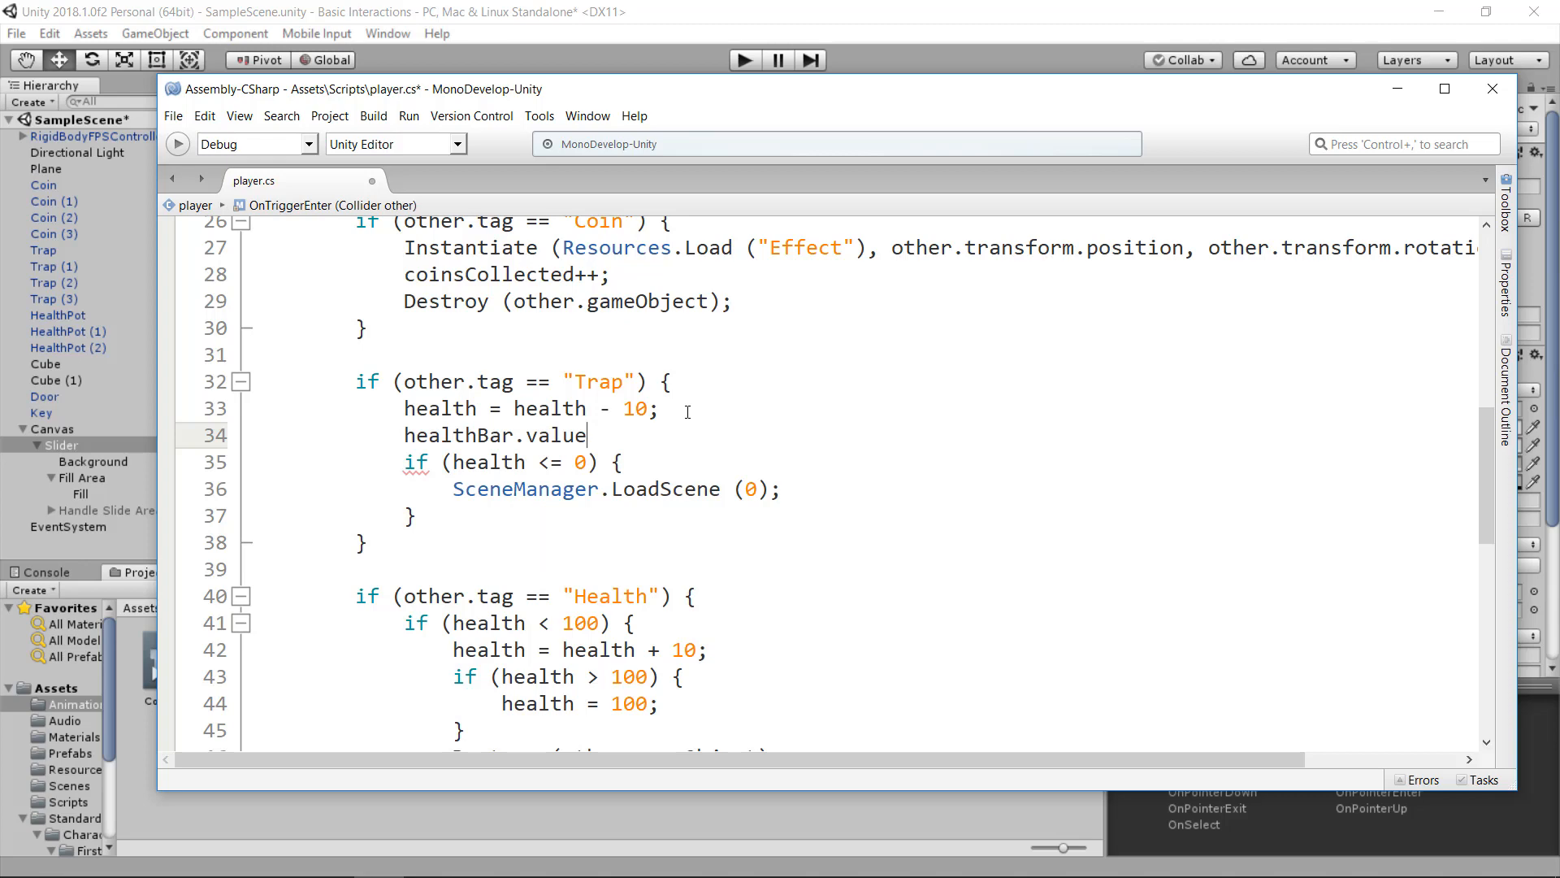
# - Check the Slider's Value control in Unity, leaving it at 100, and complete the MonoDevelop statement as healthBar.value = health;
pyautogui.hotkey('alt', 'Tab')
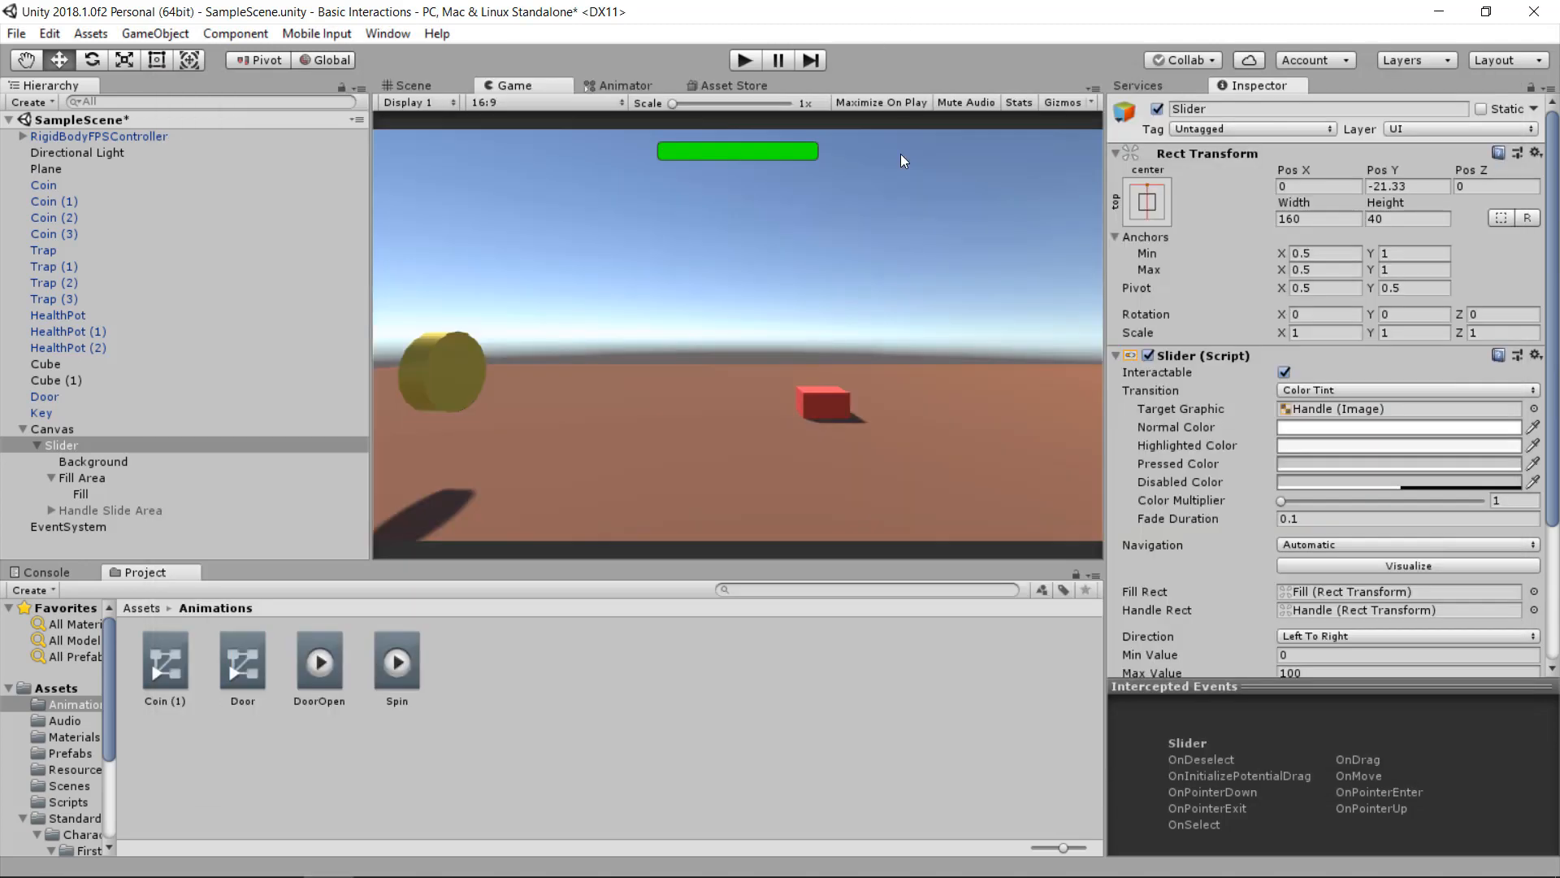
pyautogui.scroll(-4, 1243, 561)
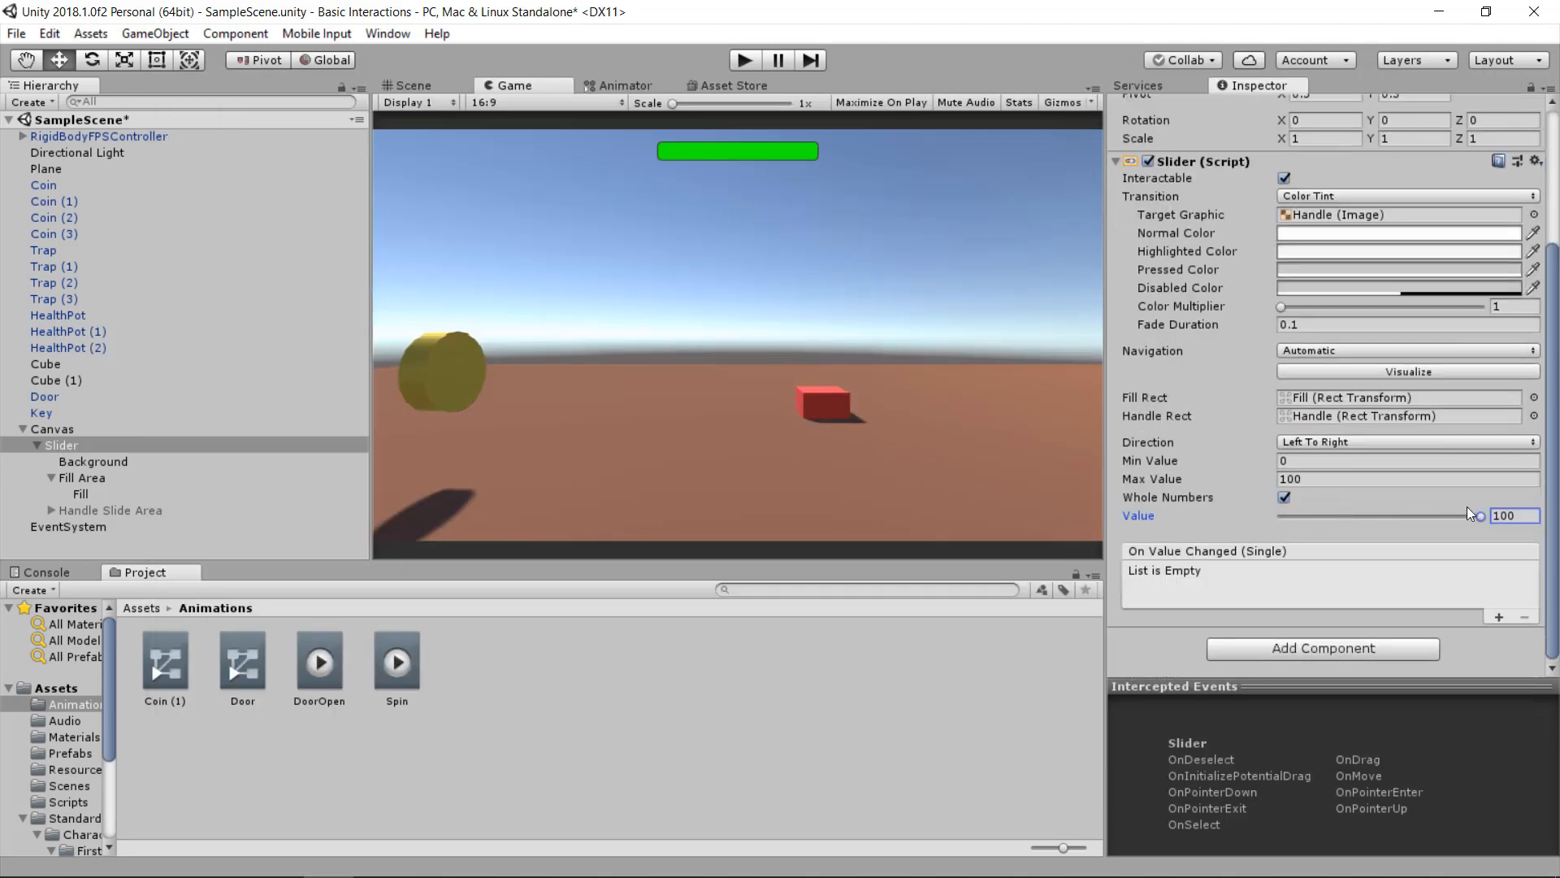
pyautogui.moveTo(1474, 515)
pyautogui.mouseDown()
pyautogui.moveTo(1312, 517)
pyautogui.moveTo(1548, 511)
pyautogui.mouseUp()
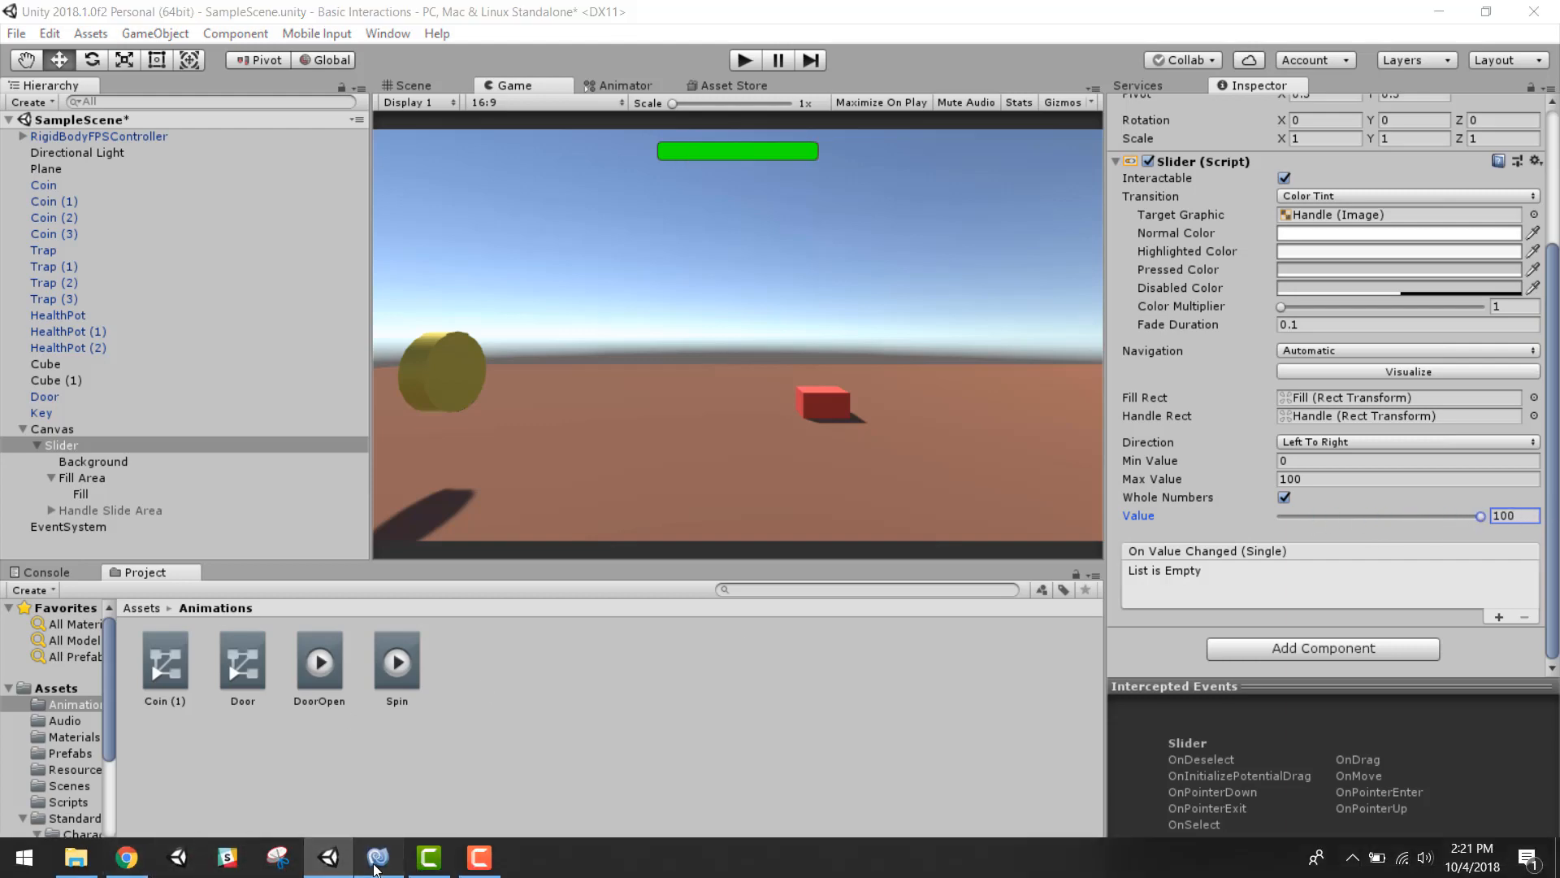
pyautogui.click(379, 856)
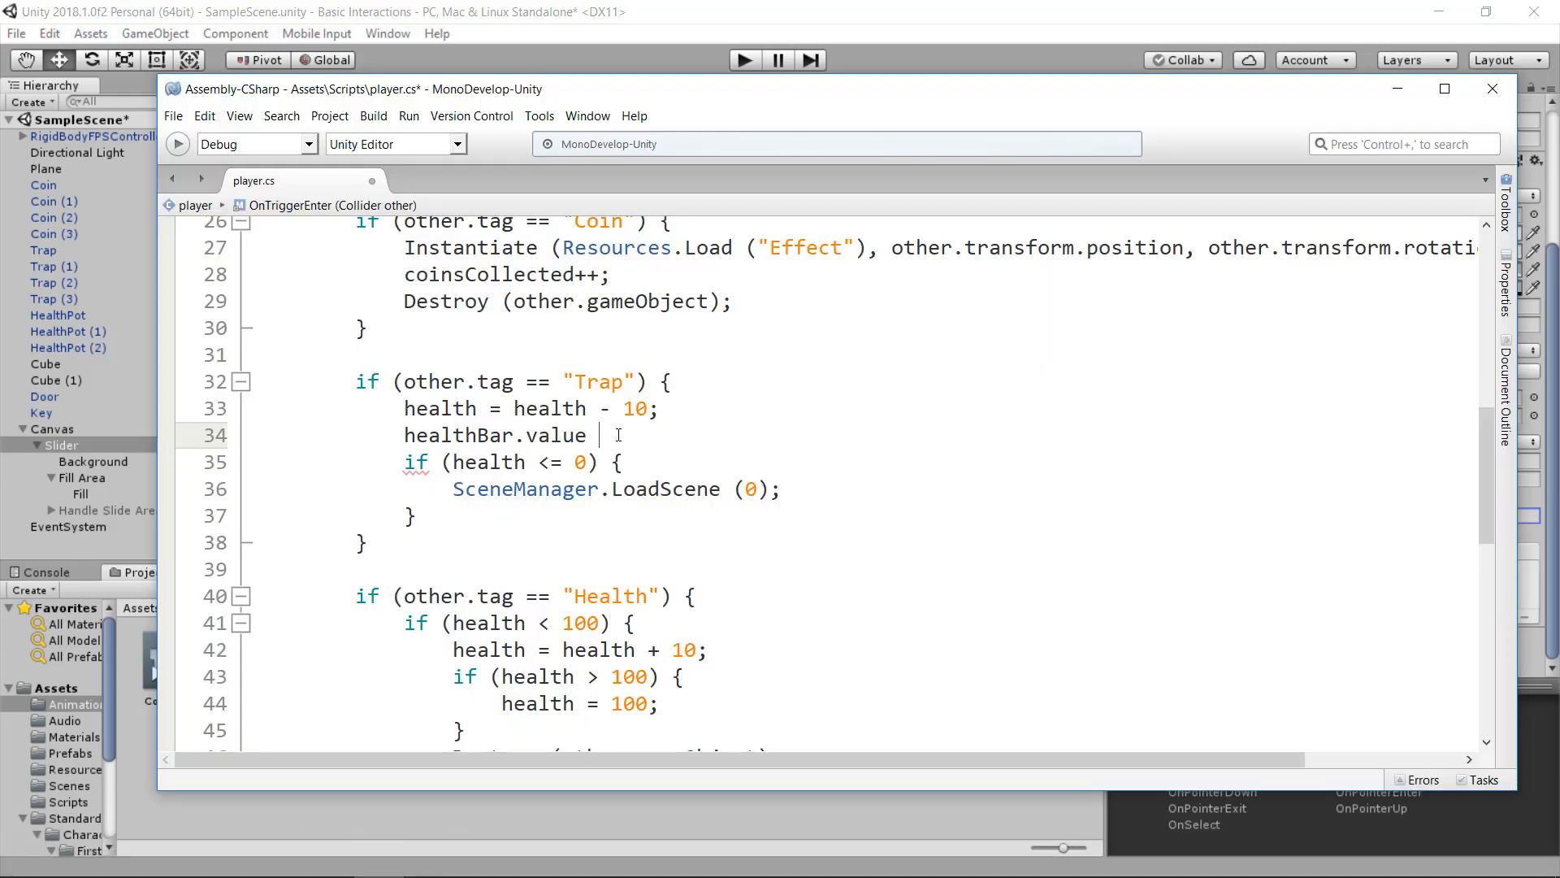
pyautogui.write('= health;')
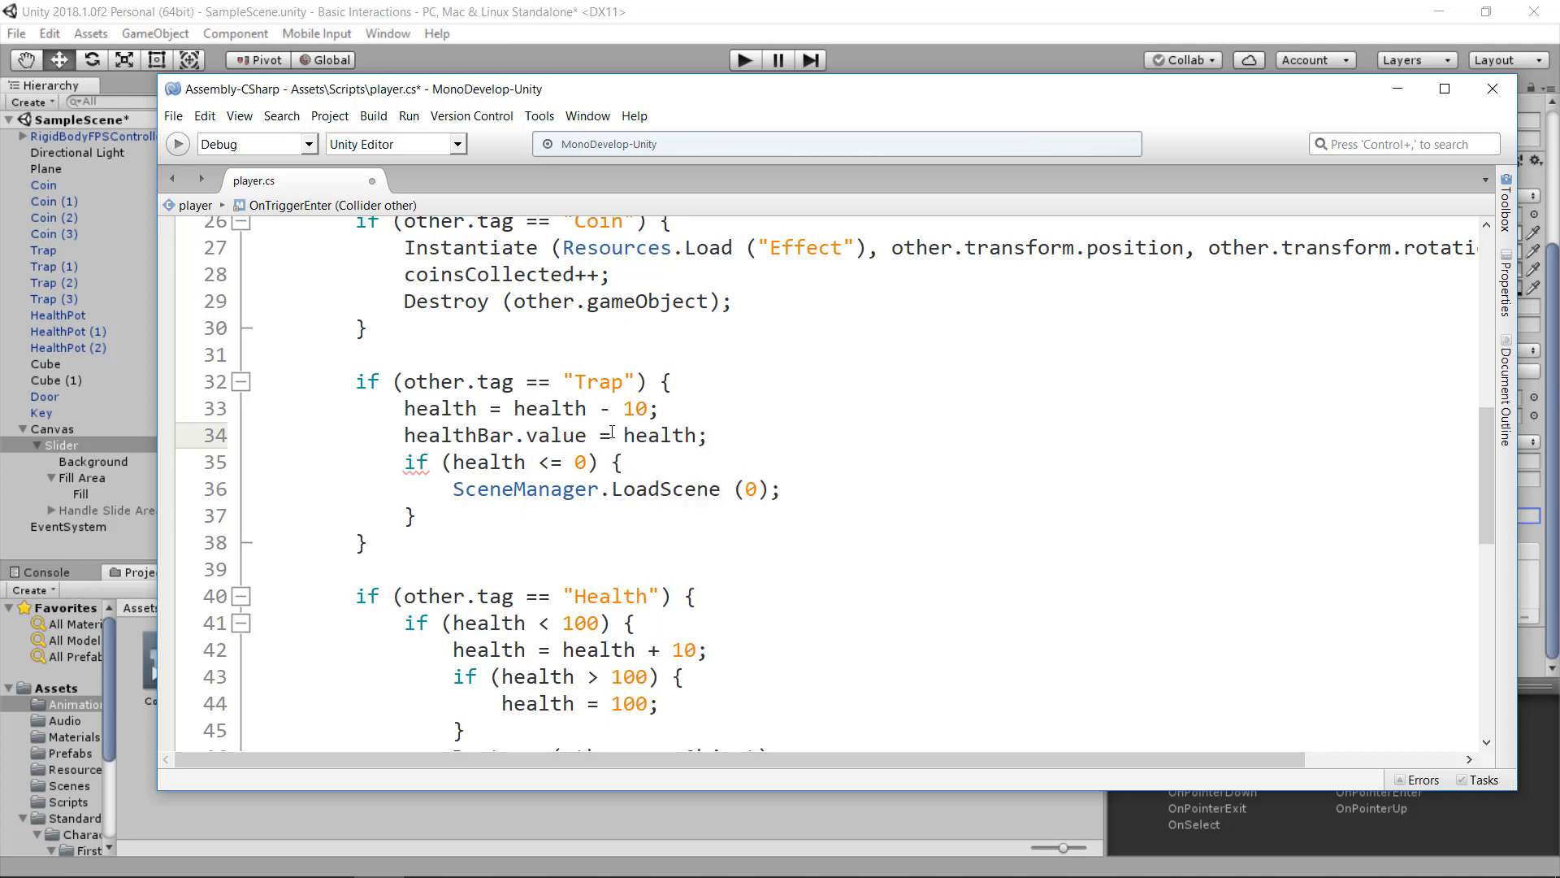
# - Add healthBar.value = health; below the inner if block, before Destroy, in the Health block of OnTriggerEnter and save player.cs
pyautogui.scroll(-2, 620, 455)
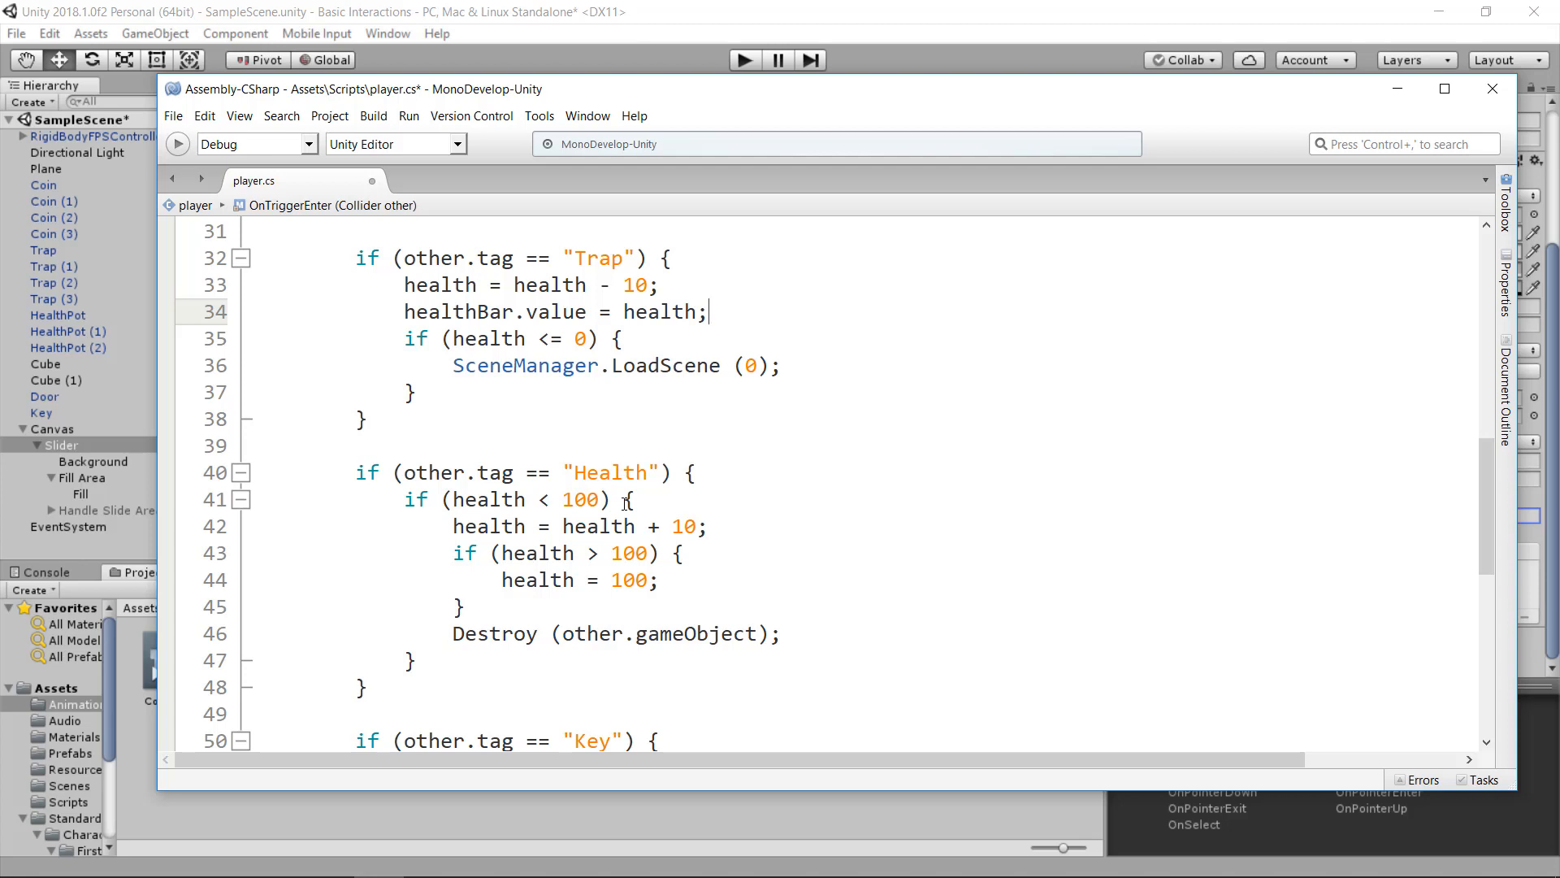
pyautogui.scroll(-1, 626, 502)
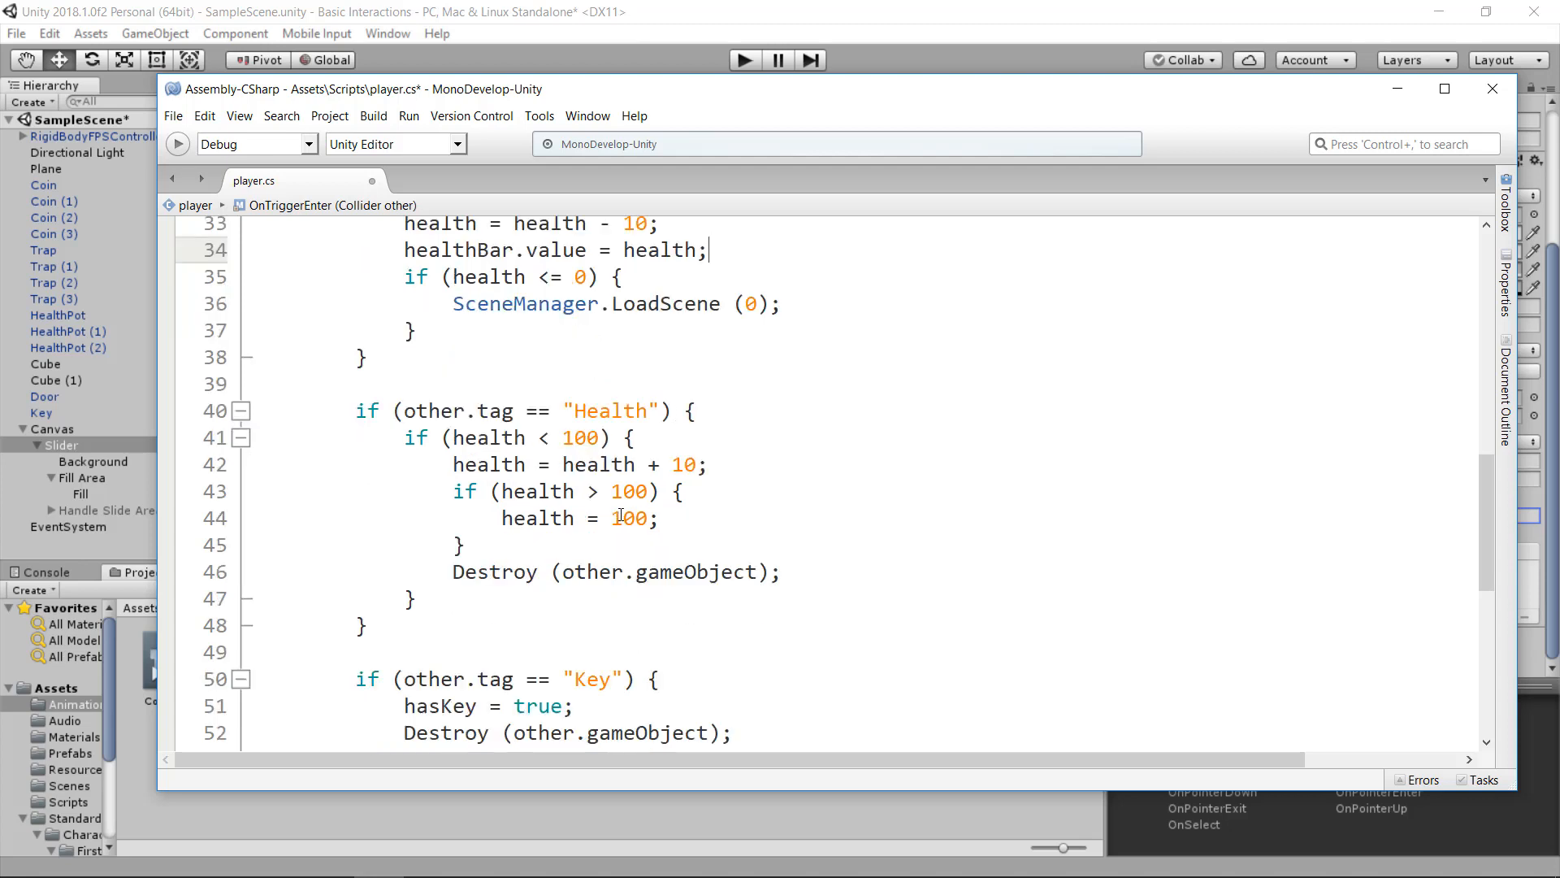
pyautogui.click(562, 533)
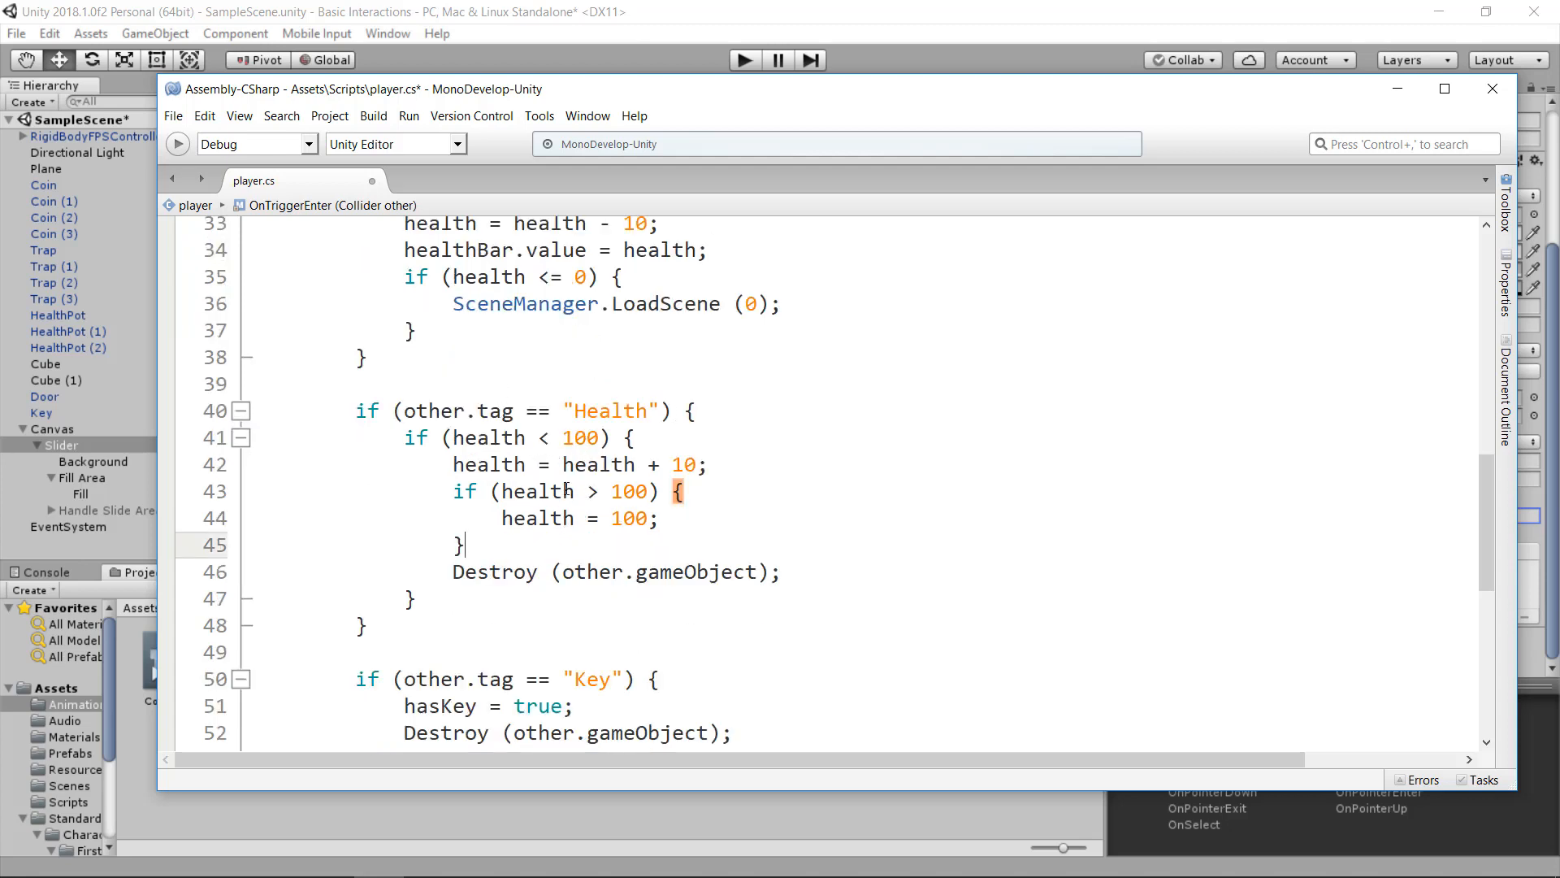
pyautogui.press('Return')
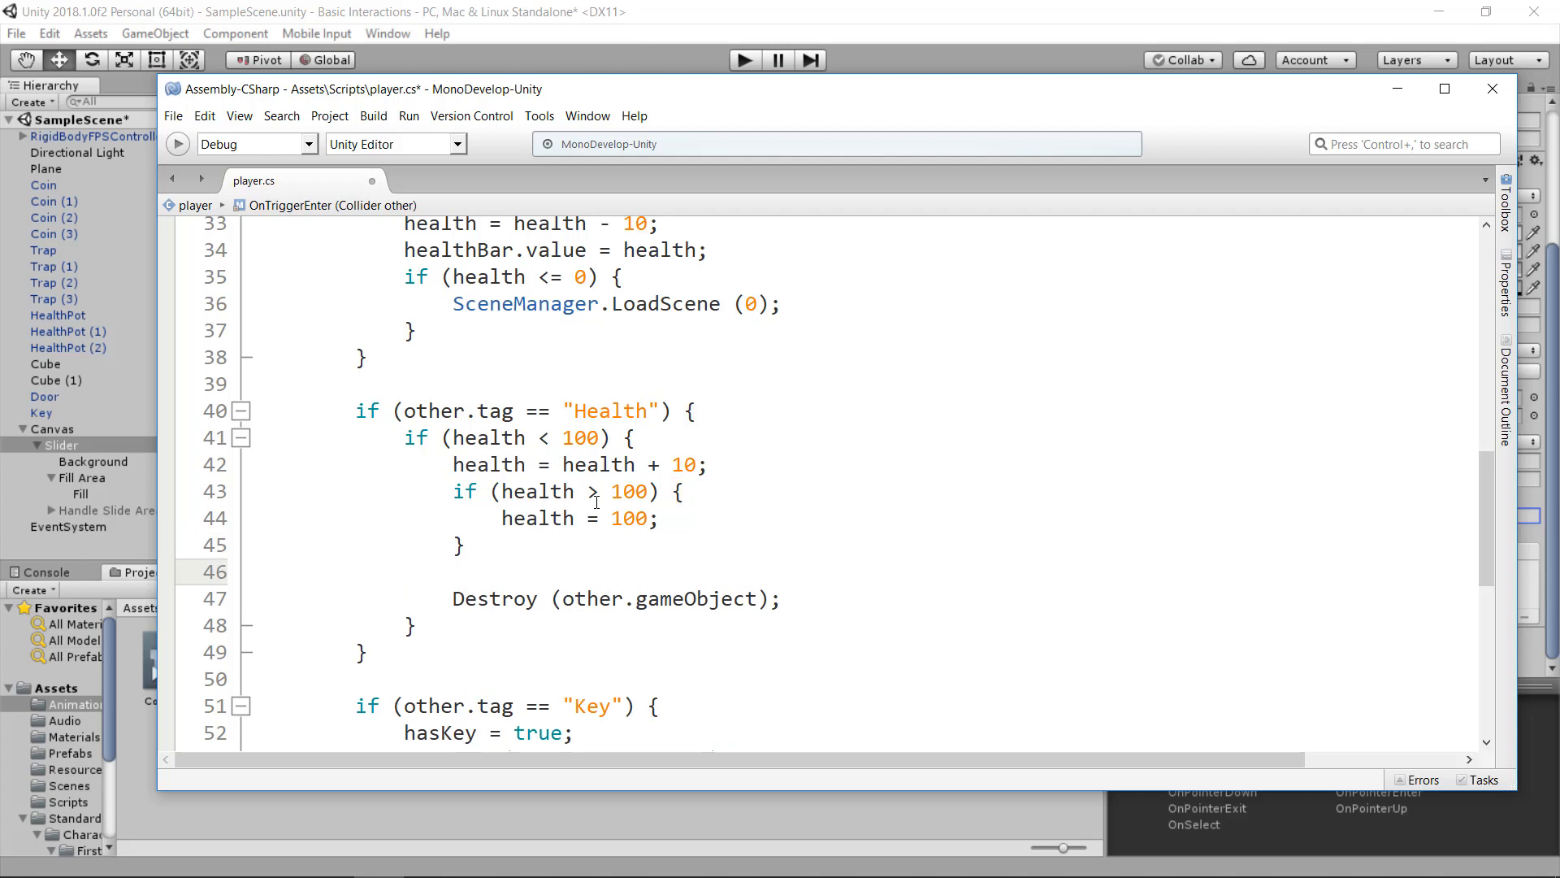
pyautogui.write('healthBar.value')
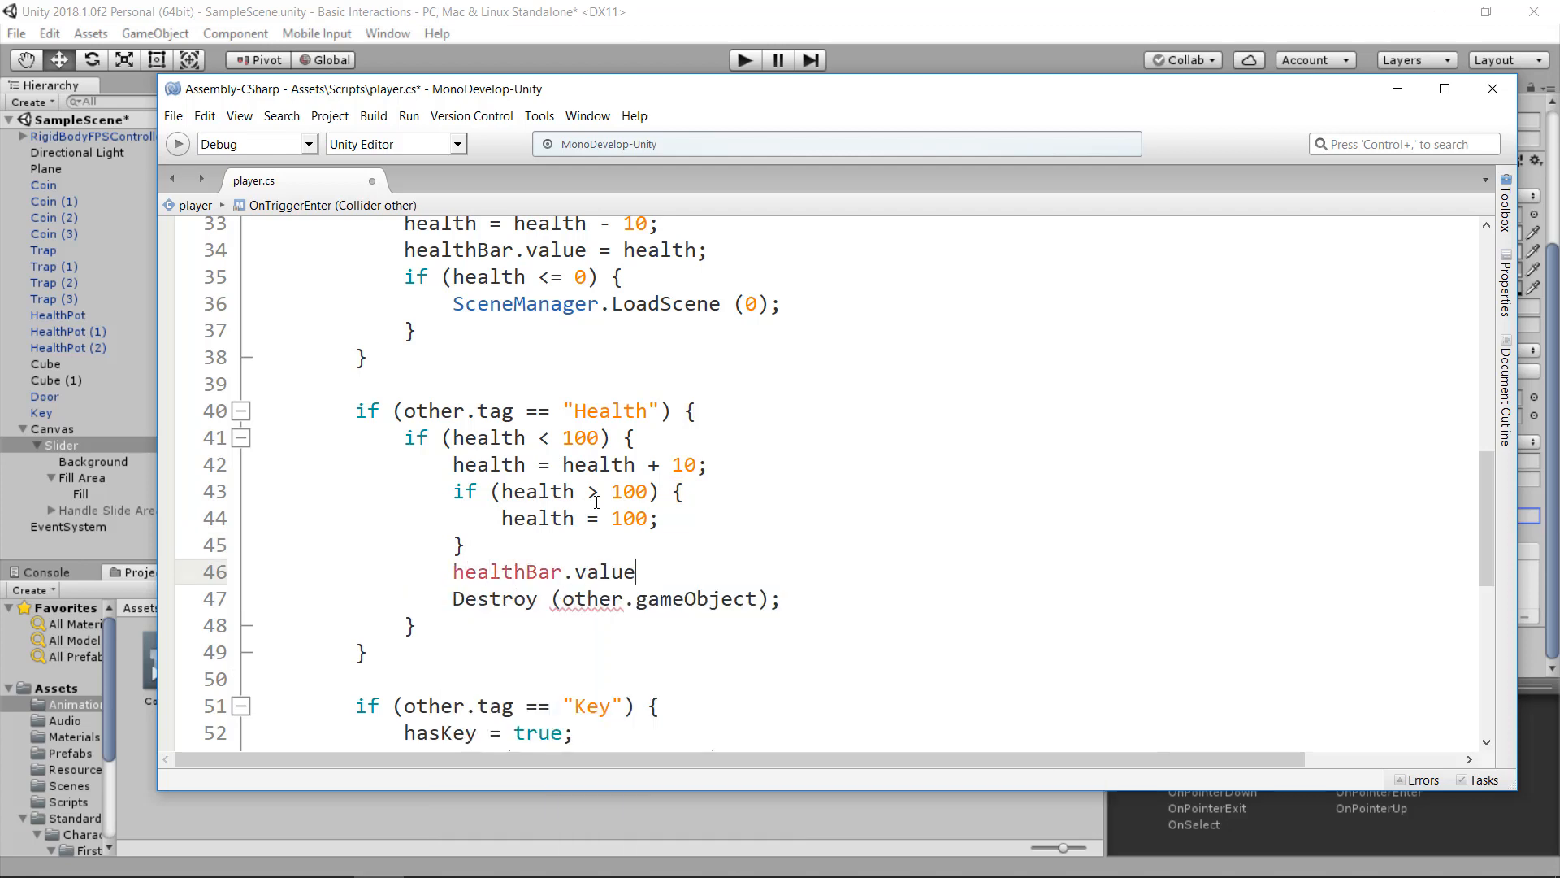
pyautogui.write(' = health;')
pyautogui.hotkey('ctrl', 's')
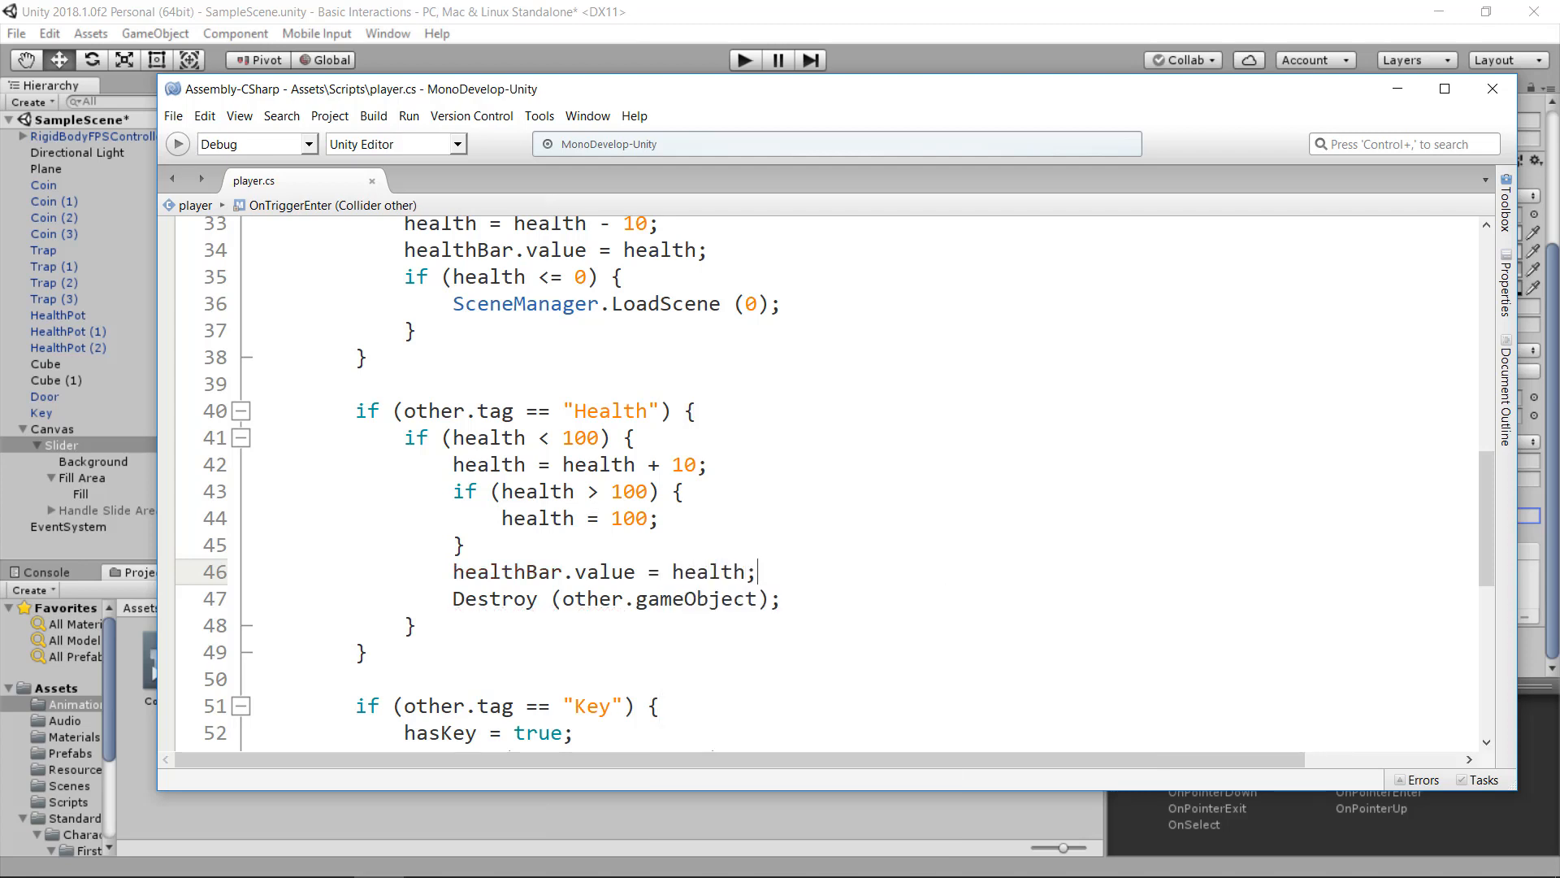
# - Switch to Unity and play-test the scene by moving the player into a trap, then stop play mode
pyautogui.hotkey('alt', 'Tab')
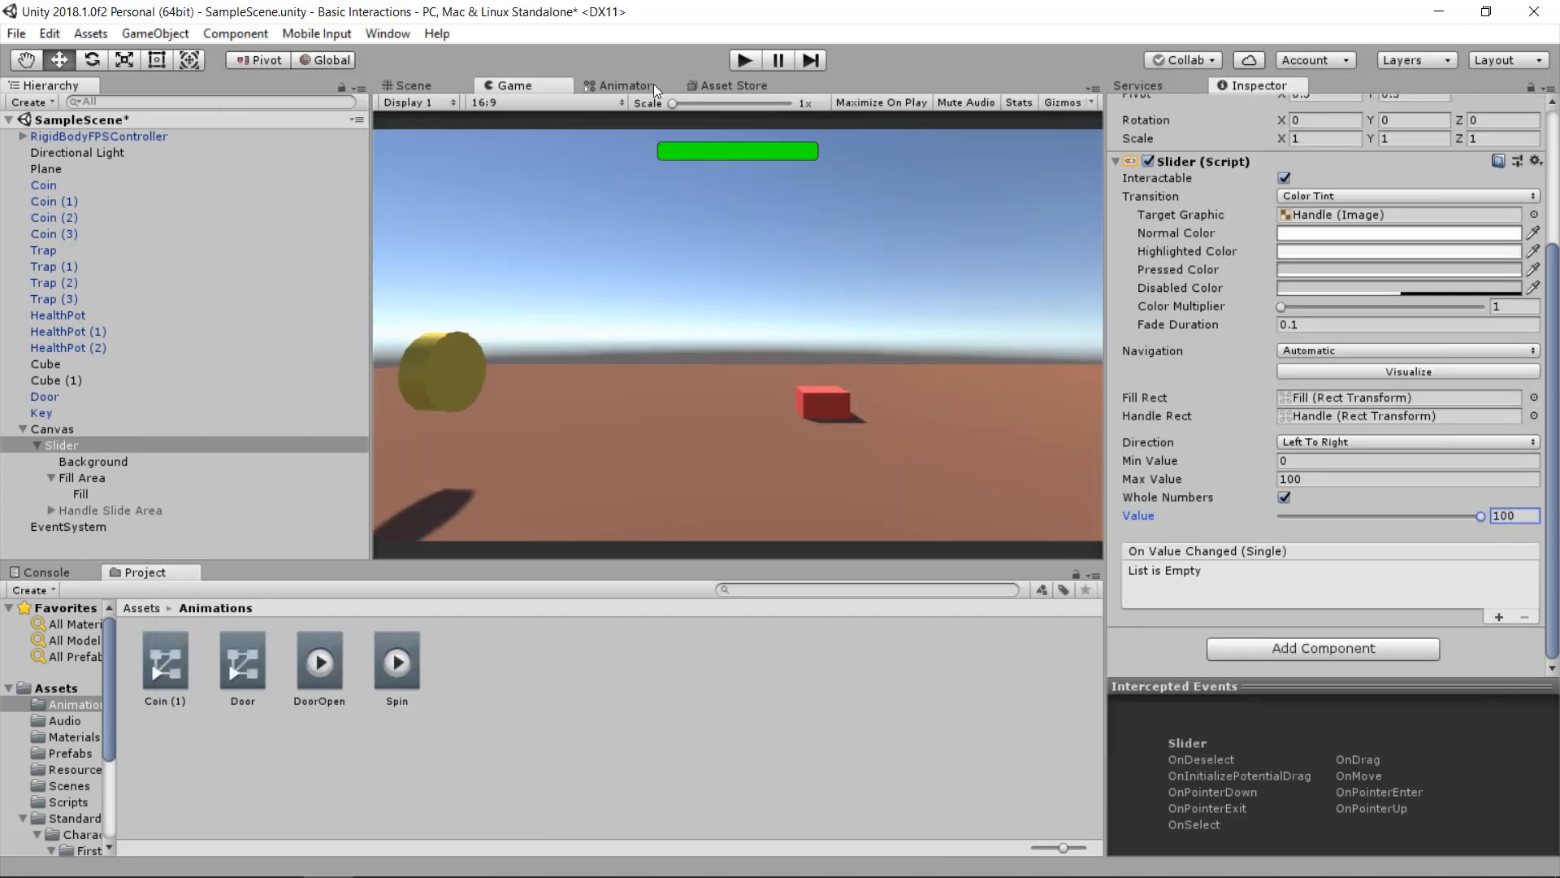
pyautogui.click(745, 60)
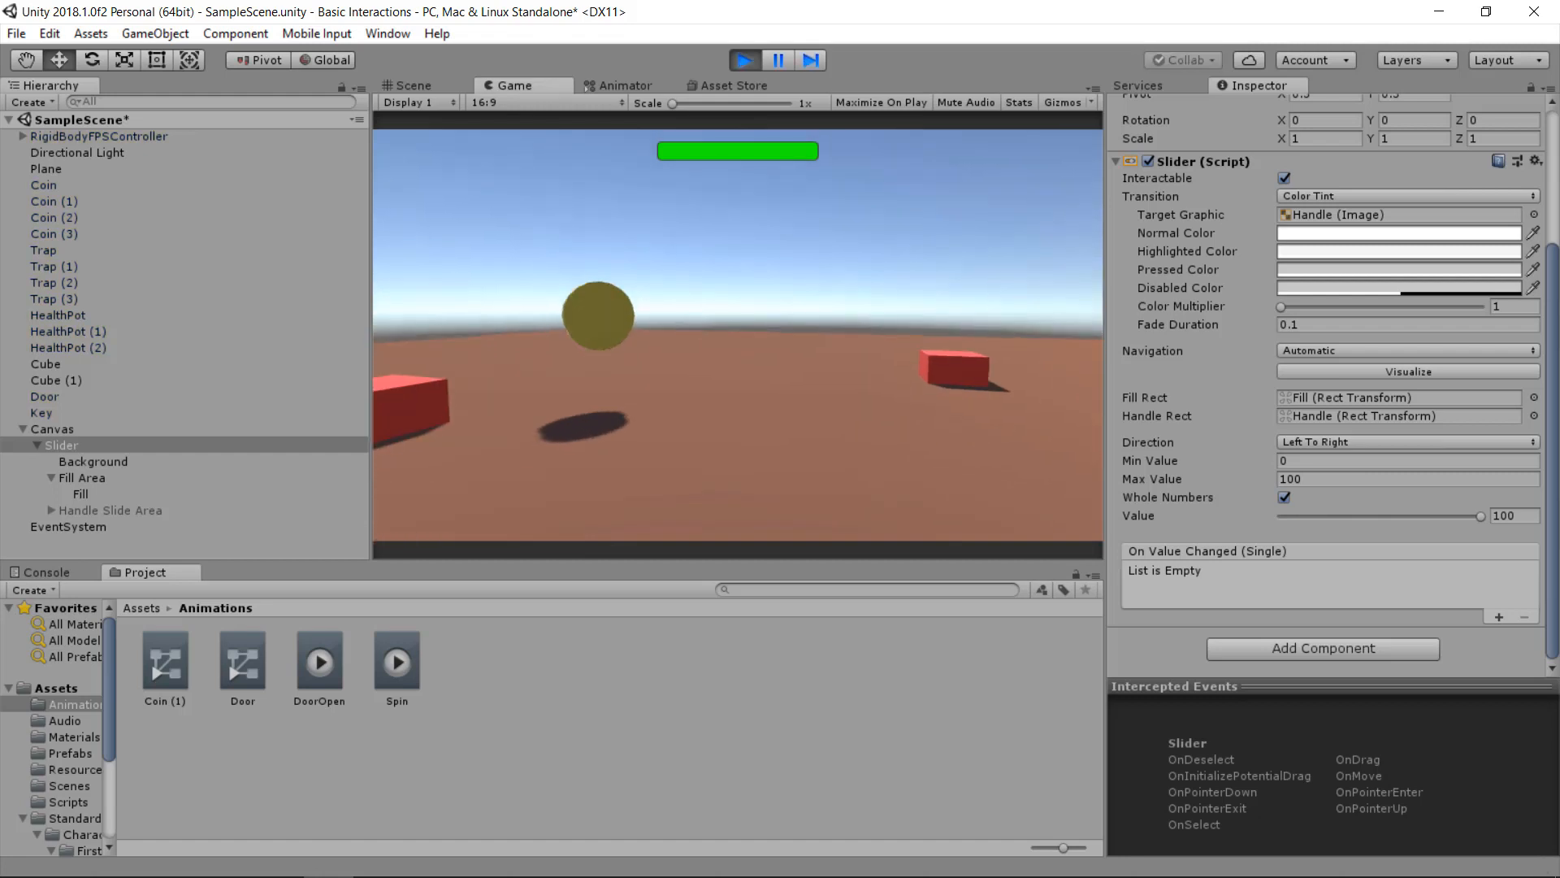
pyautogui.press('w')
pyautogui.press('space')
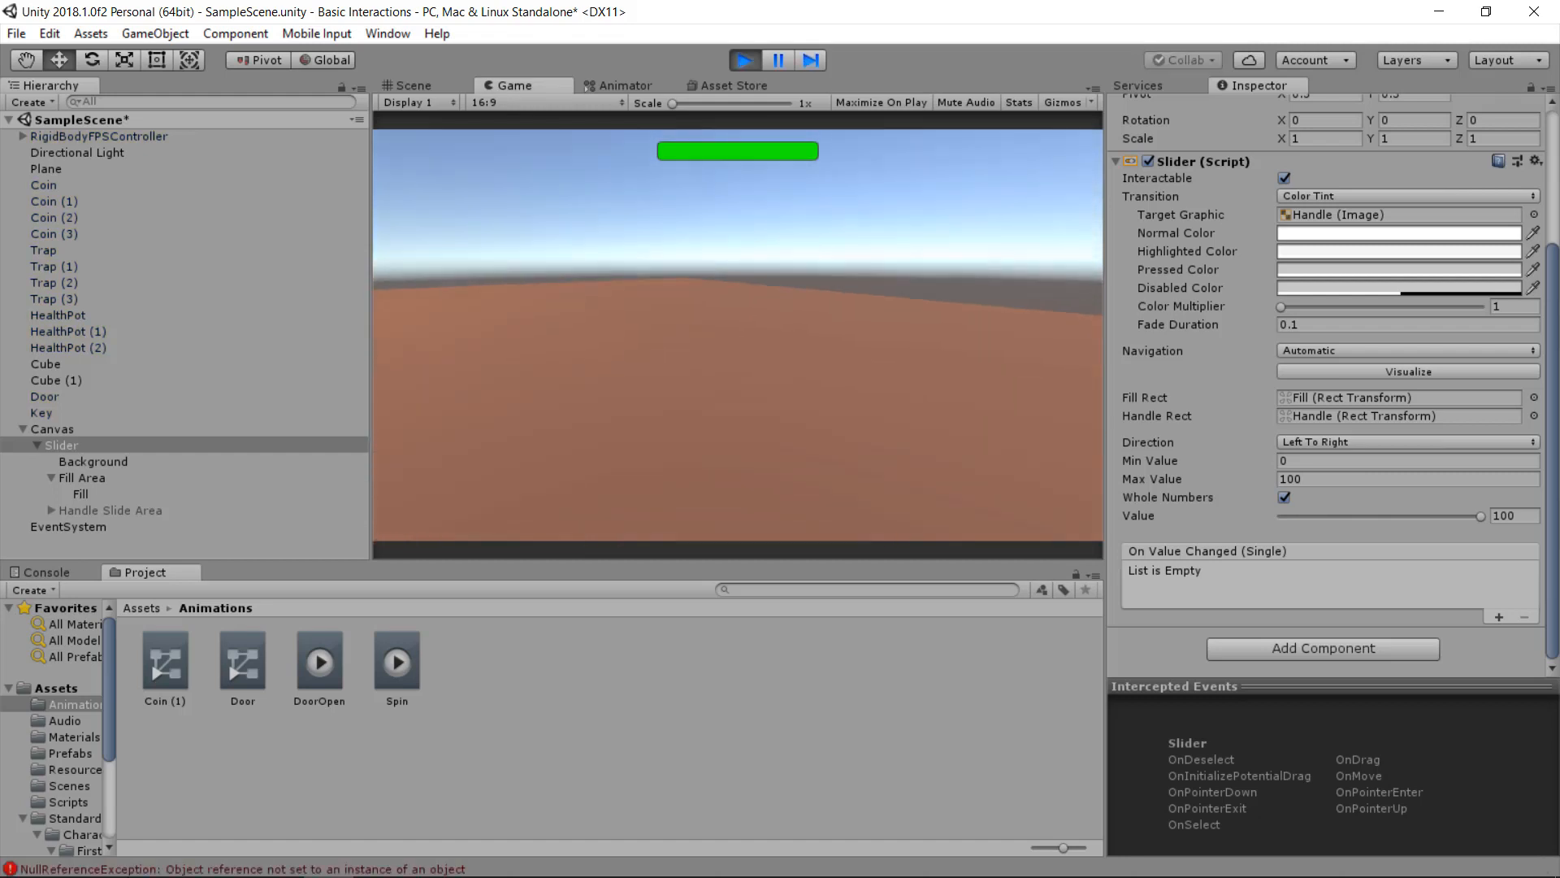
pyautogui.press('w')
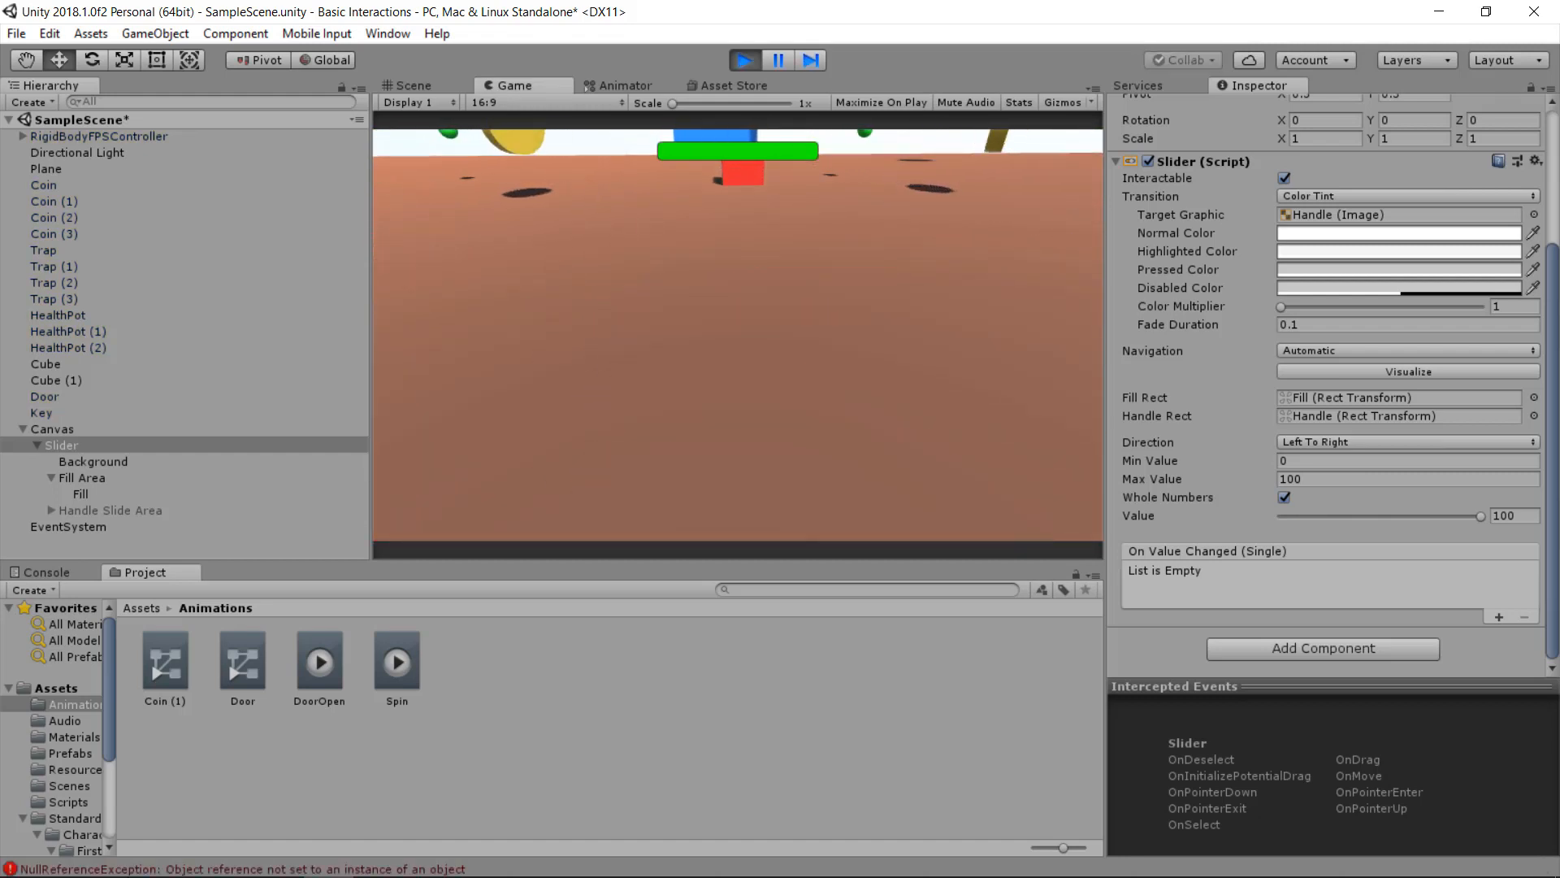
pyautogui.press('Escape')
pyautogui.click(744, 60)
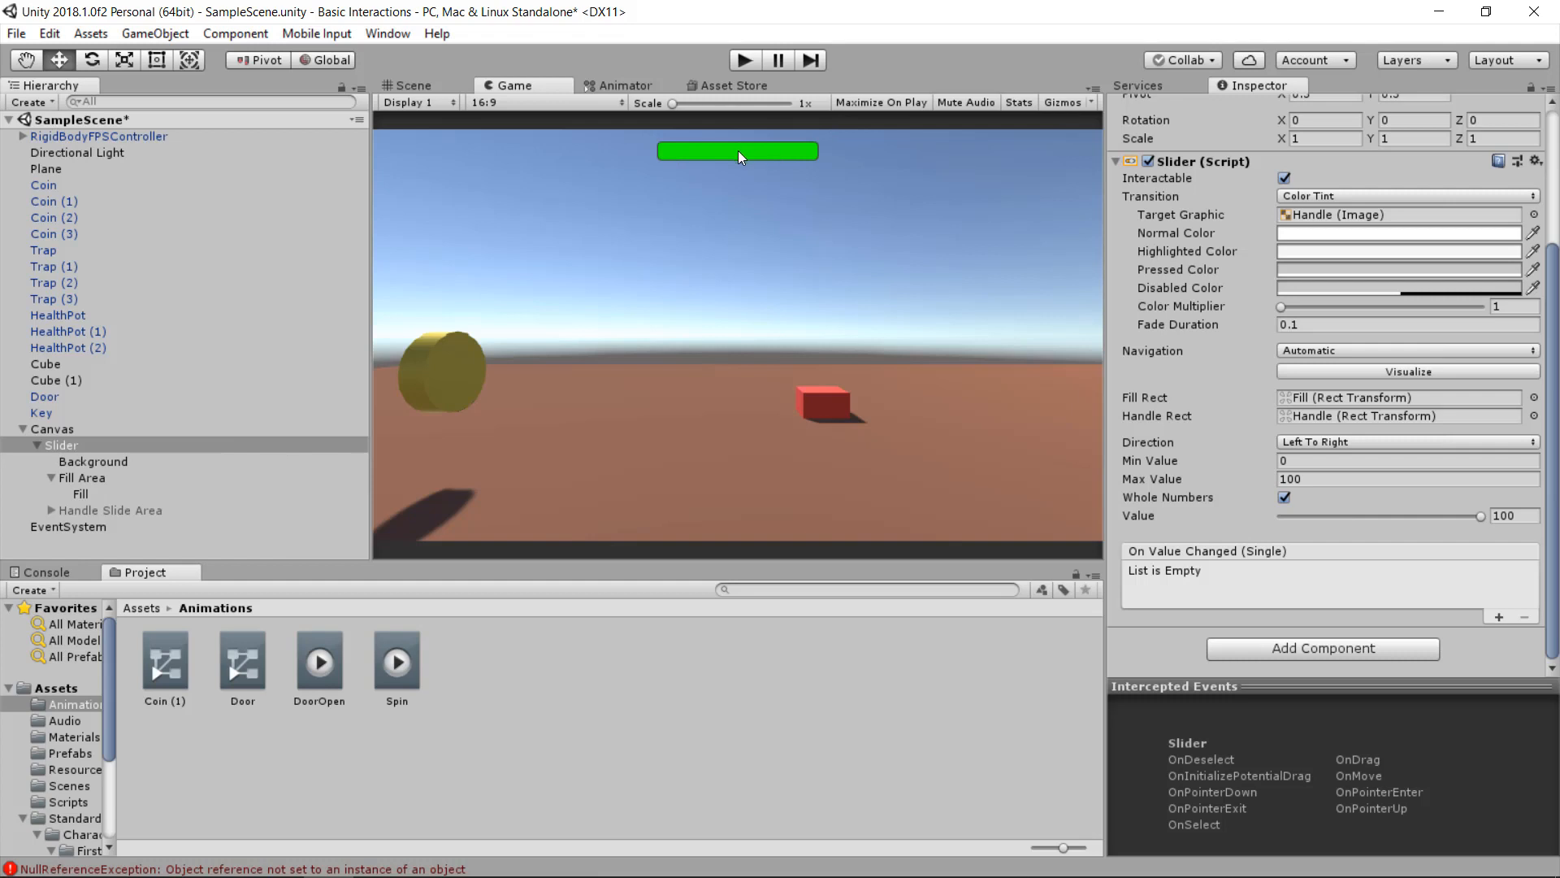
# - Assign the Canvas's Slider to the Health Bar field of the Player script on RigidBodyFPSController
pyautogui.click(158, 136)
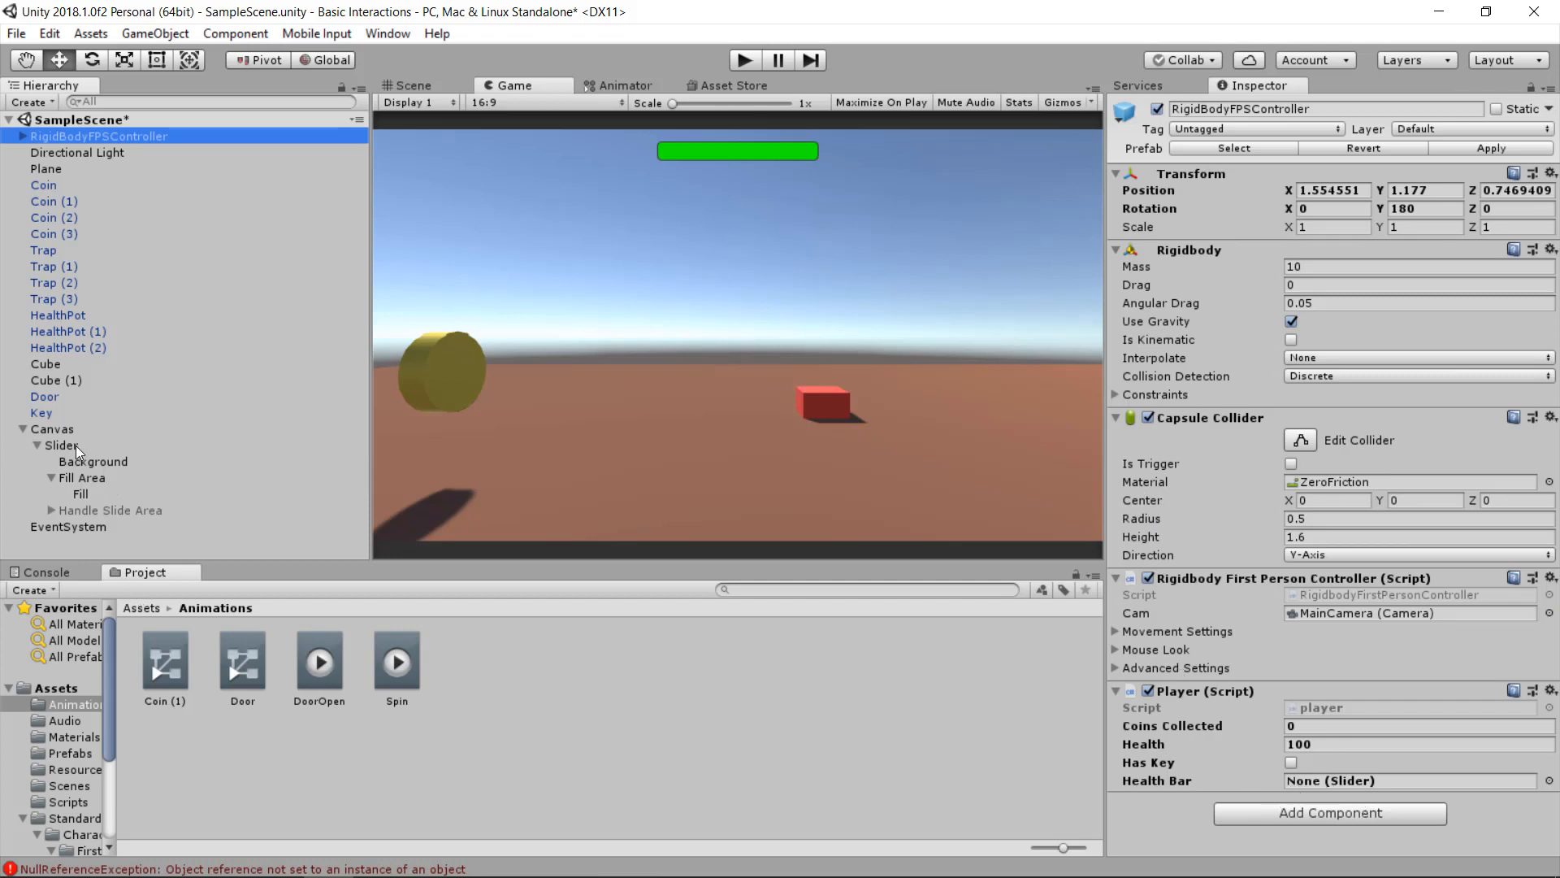
pyautogui.moveTo(71, 445)
pyautogui.mouseDown()
pyautogui.moveTo(1215, 627)
pyautogui.moveTo(1364, 747)
pyautogui.moveTo(1341, 783)
pyautogui.mouseUp()
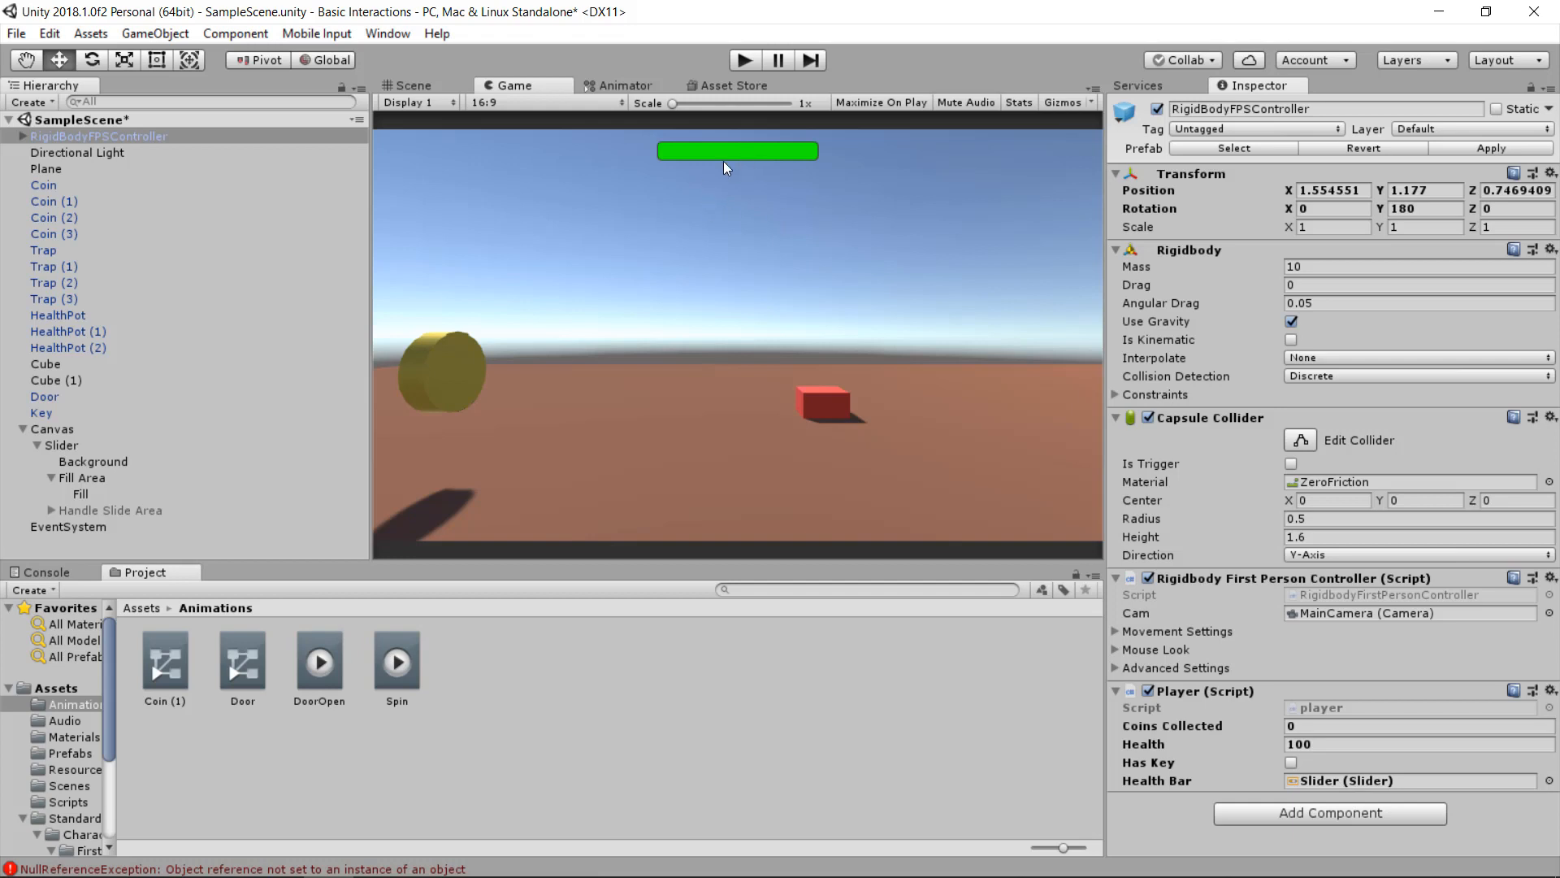
# - Play-test the health bar by moving the player through traps, health pots and coins, then stop play mode
pyautogui.click(745, 57)
pyautogui.press('w')
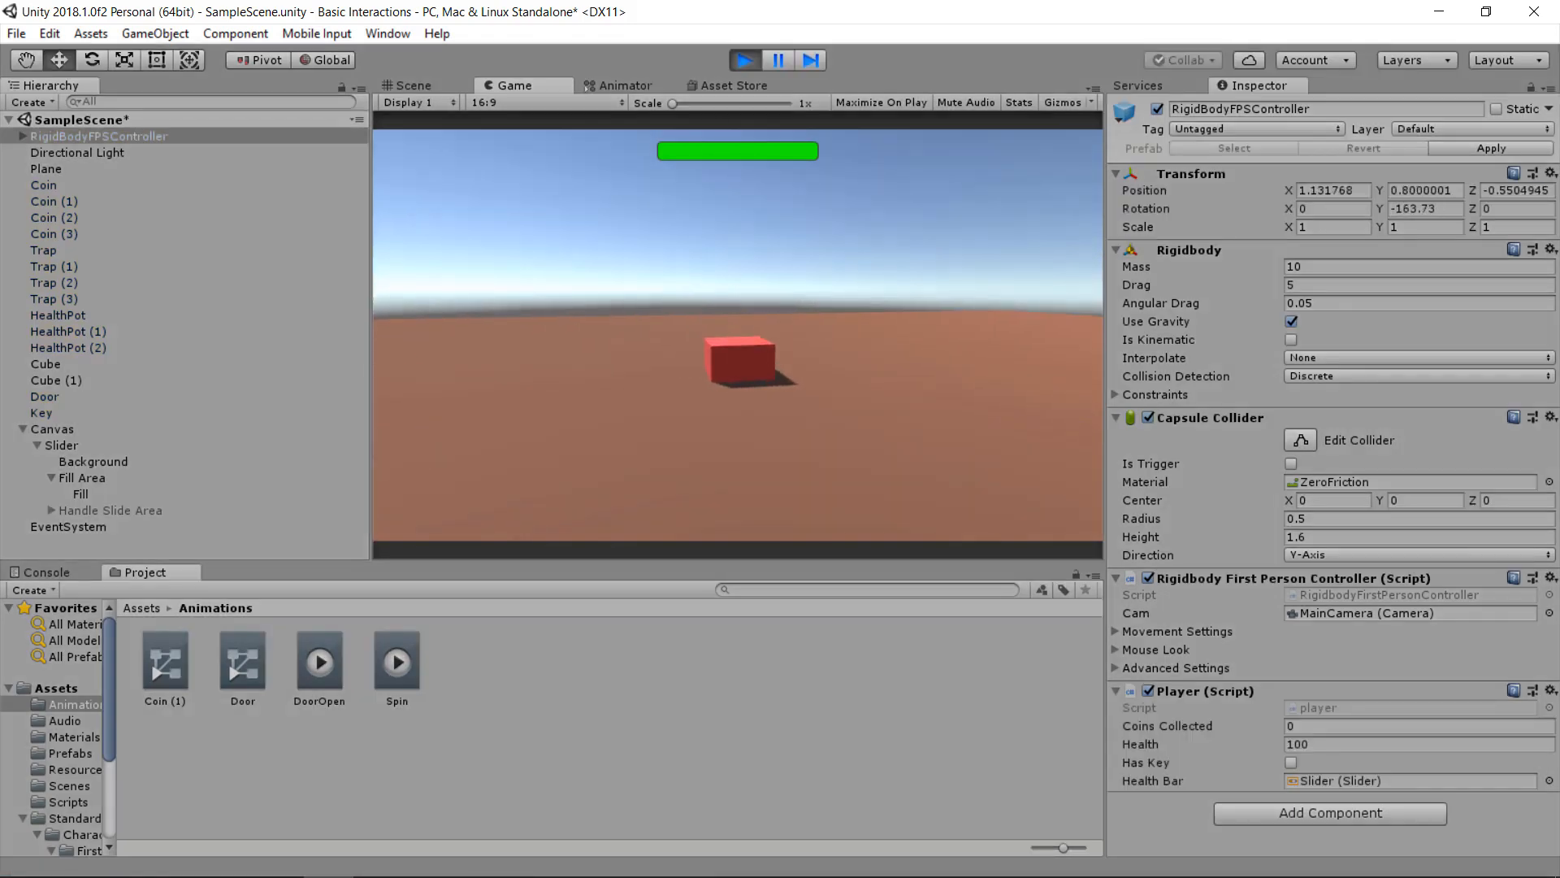
pyautogui.press('w')
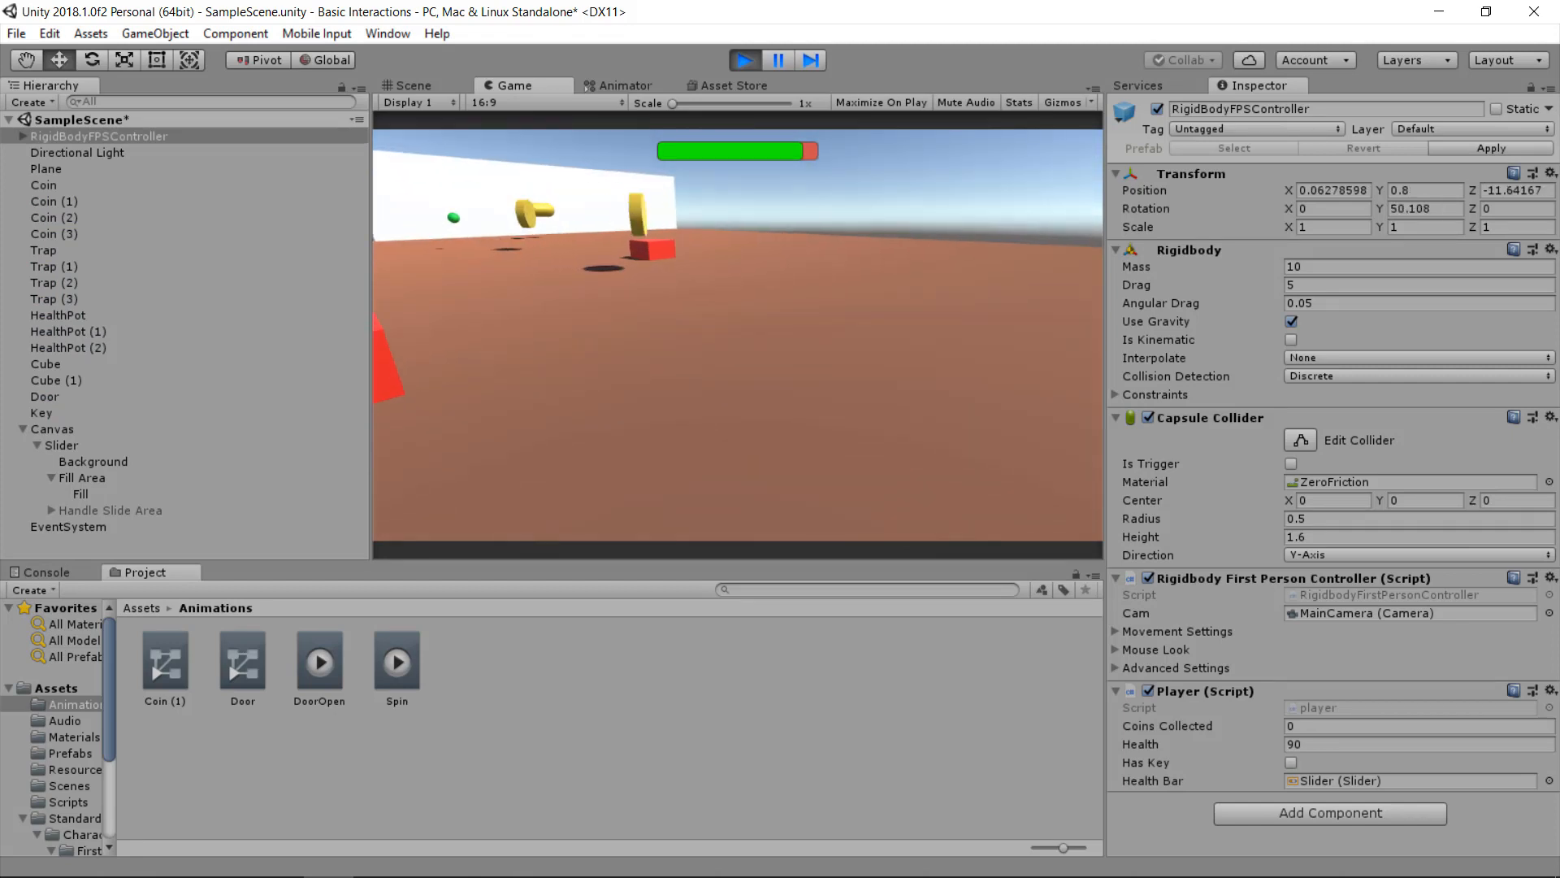
pyautogui.press('w')
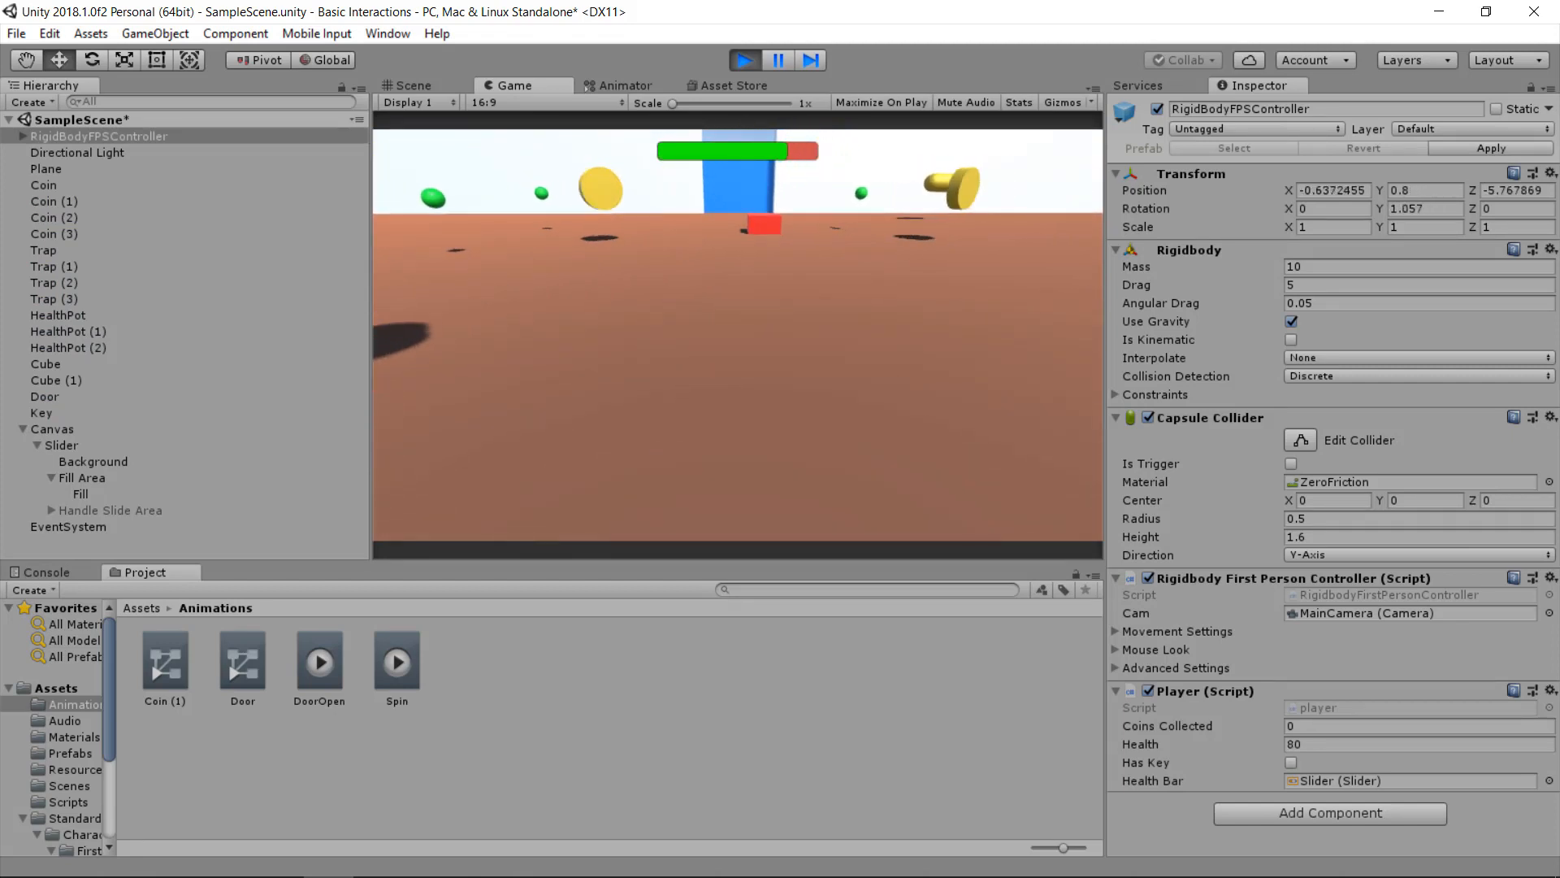
pyautogui.press('w')
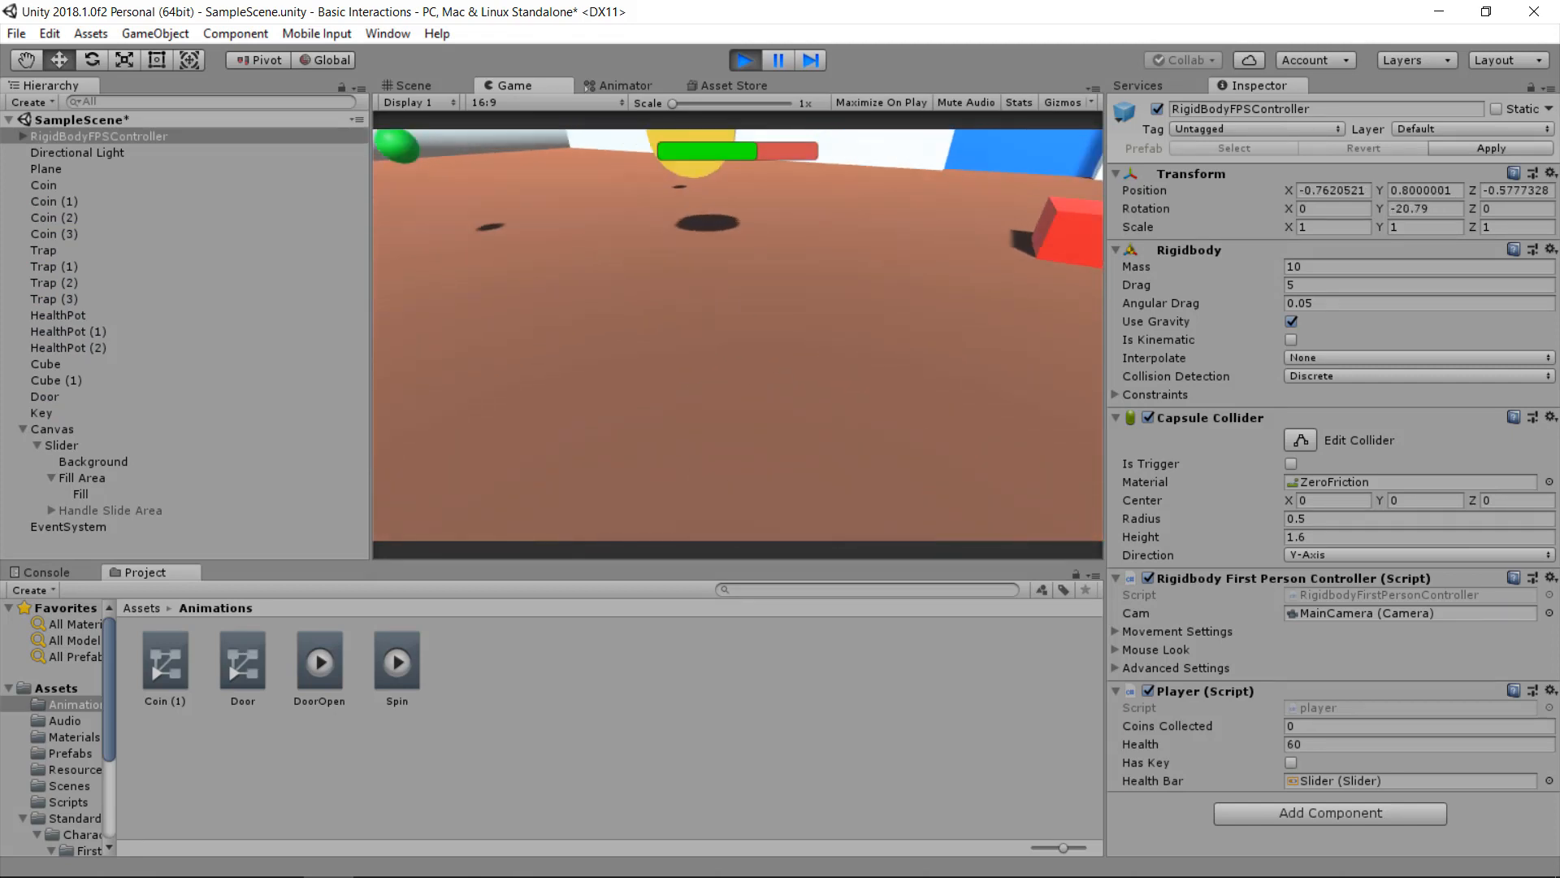
pyautogui.press('w')
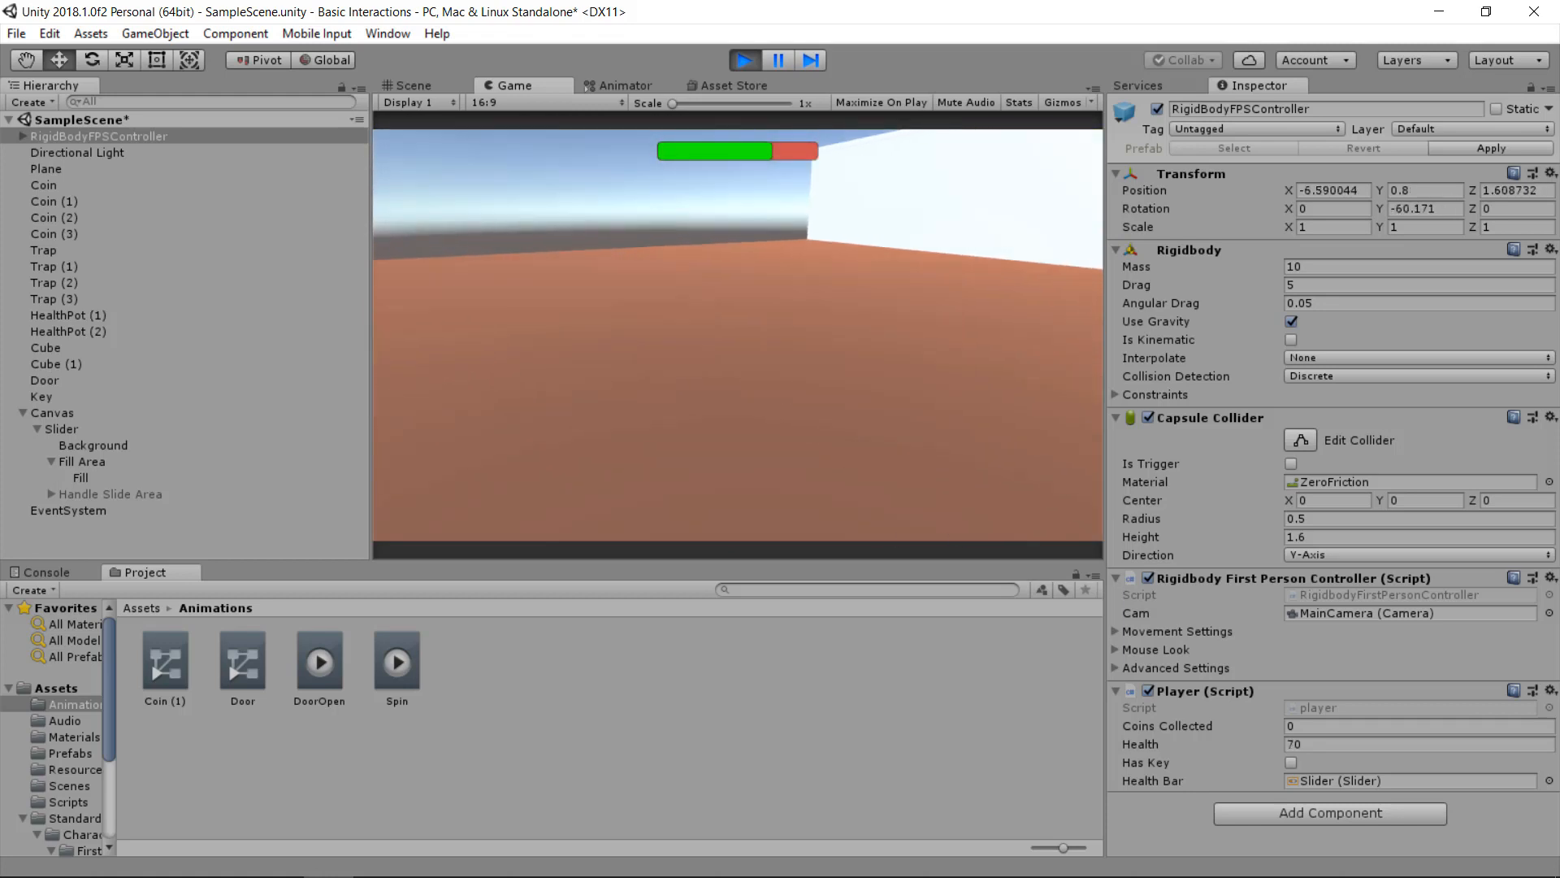
pyautogui.press('w')
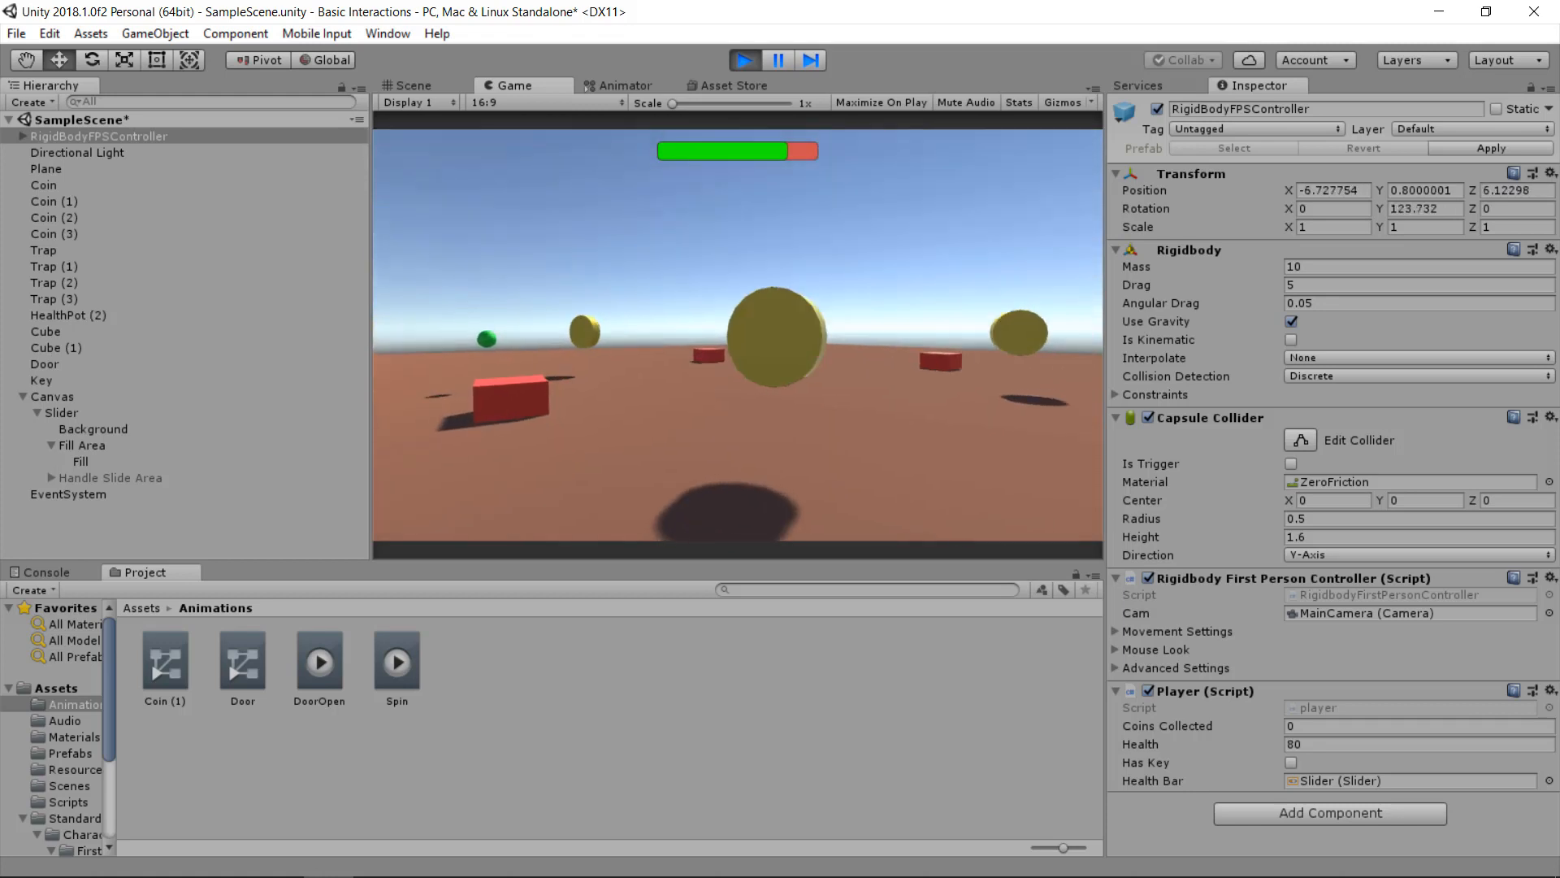
pyautogui.press('w')
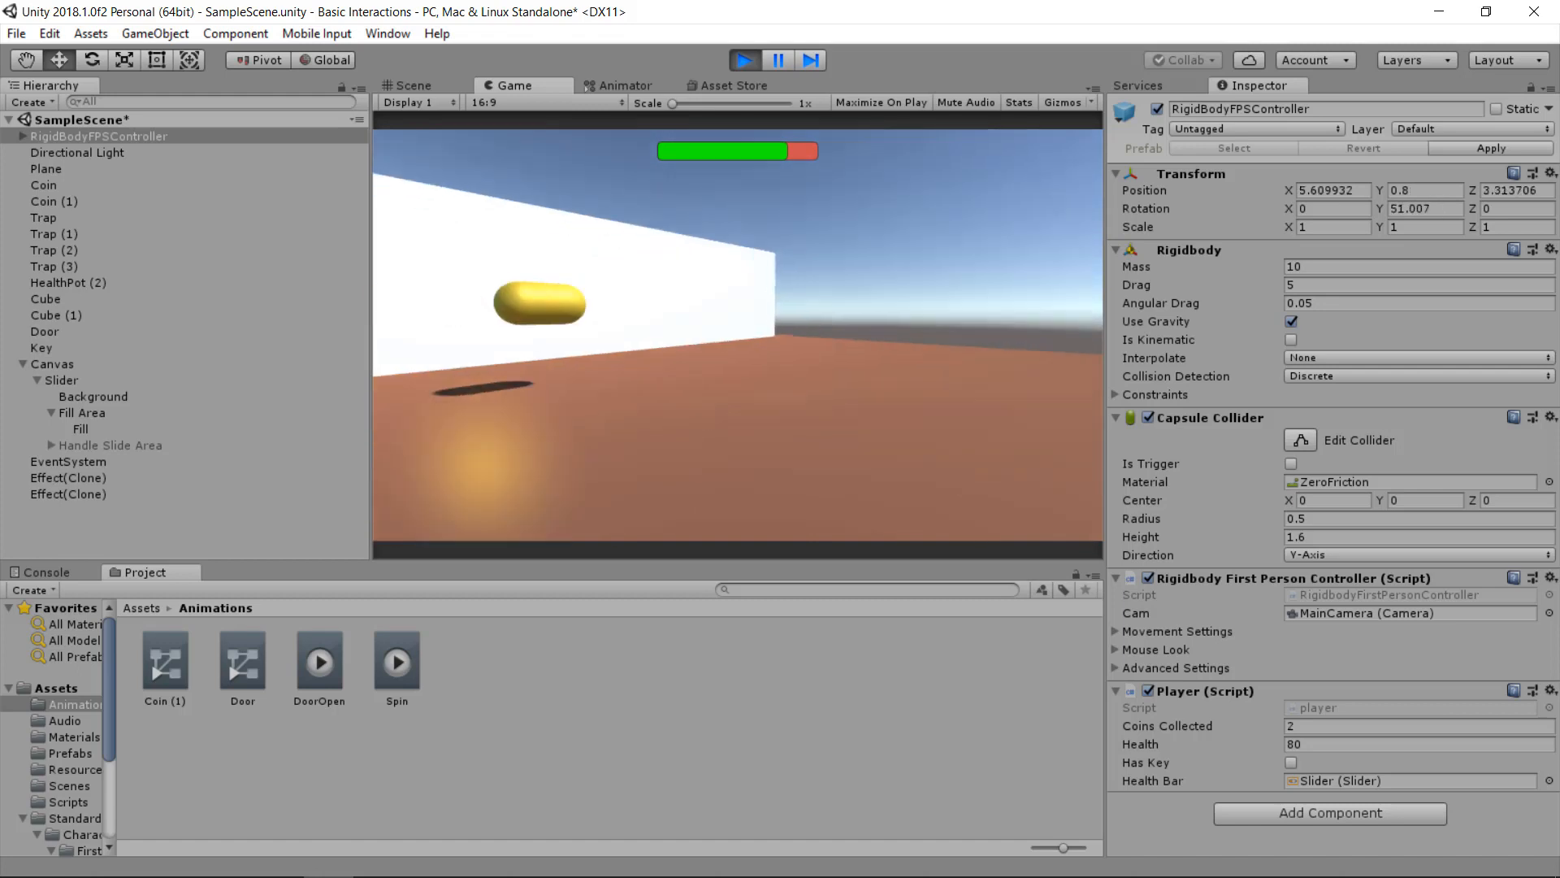
pyautogui.press('w')
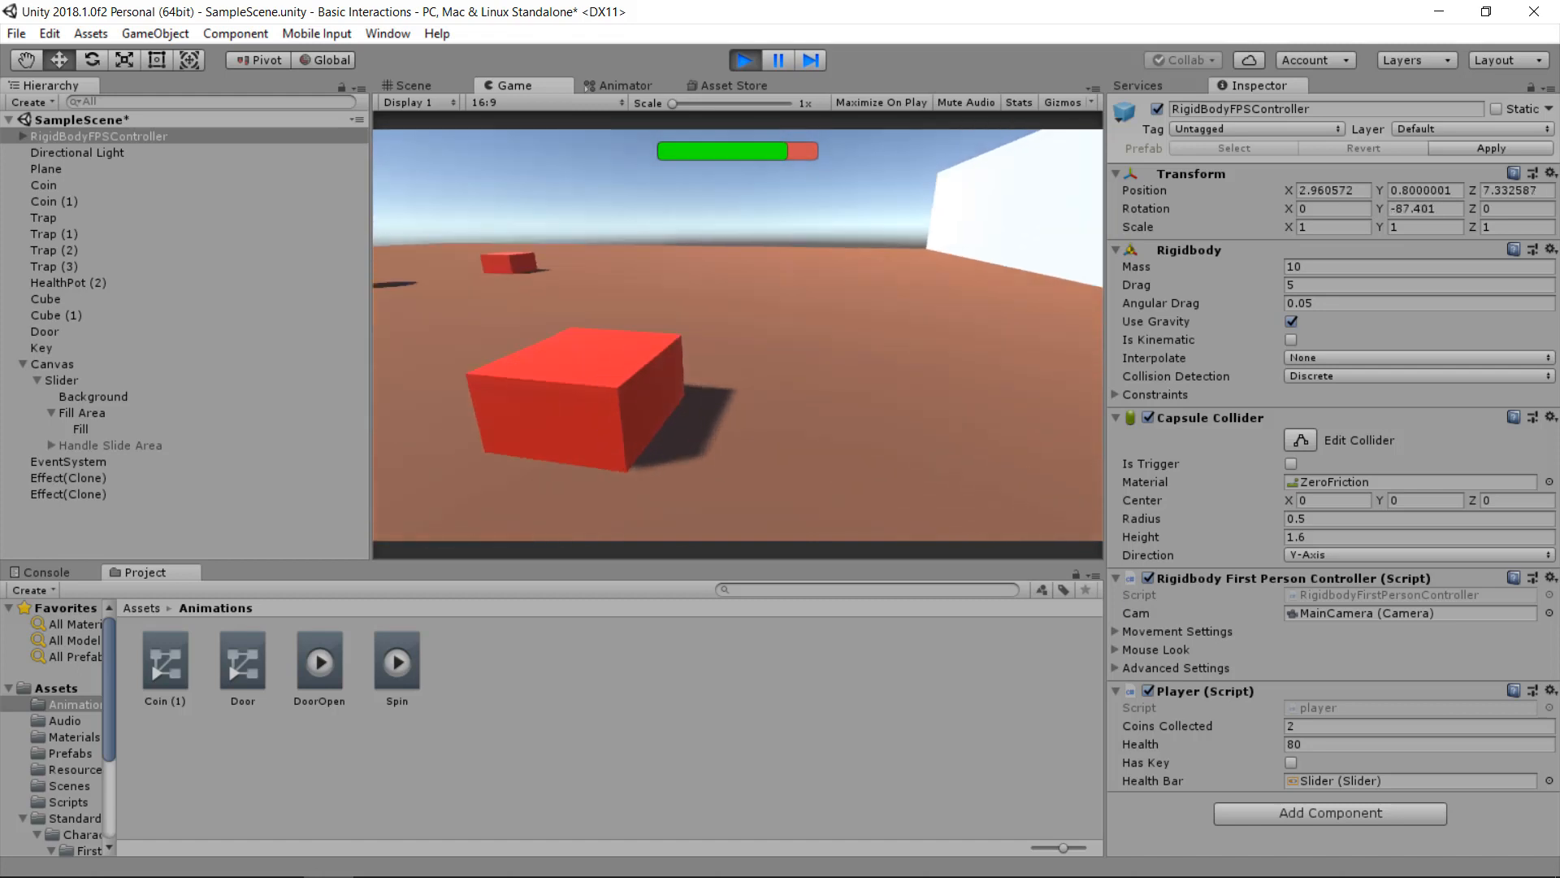
pyautogui.press('w')
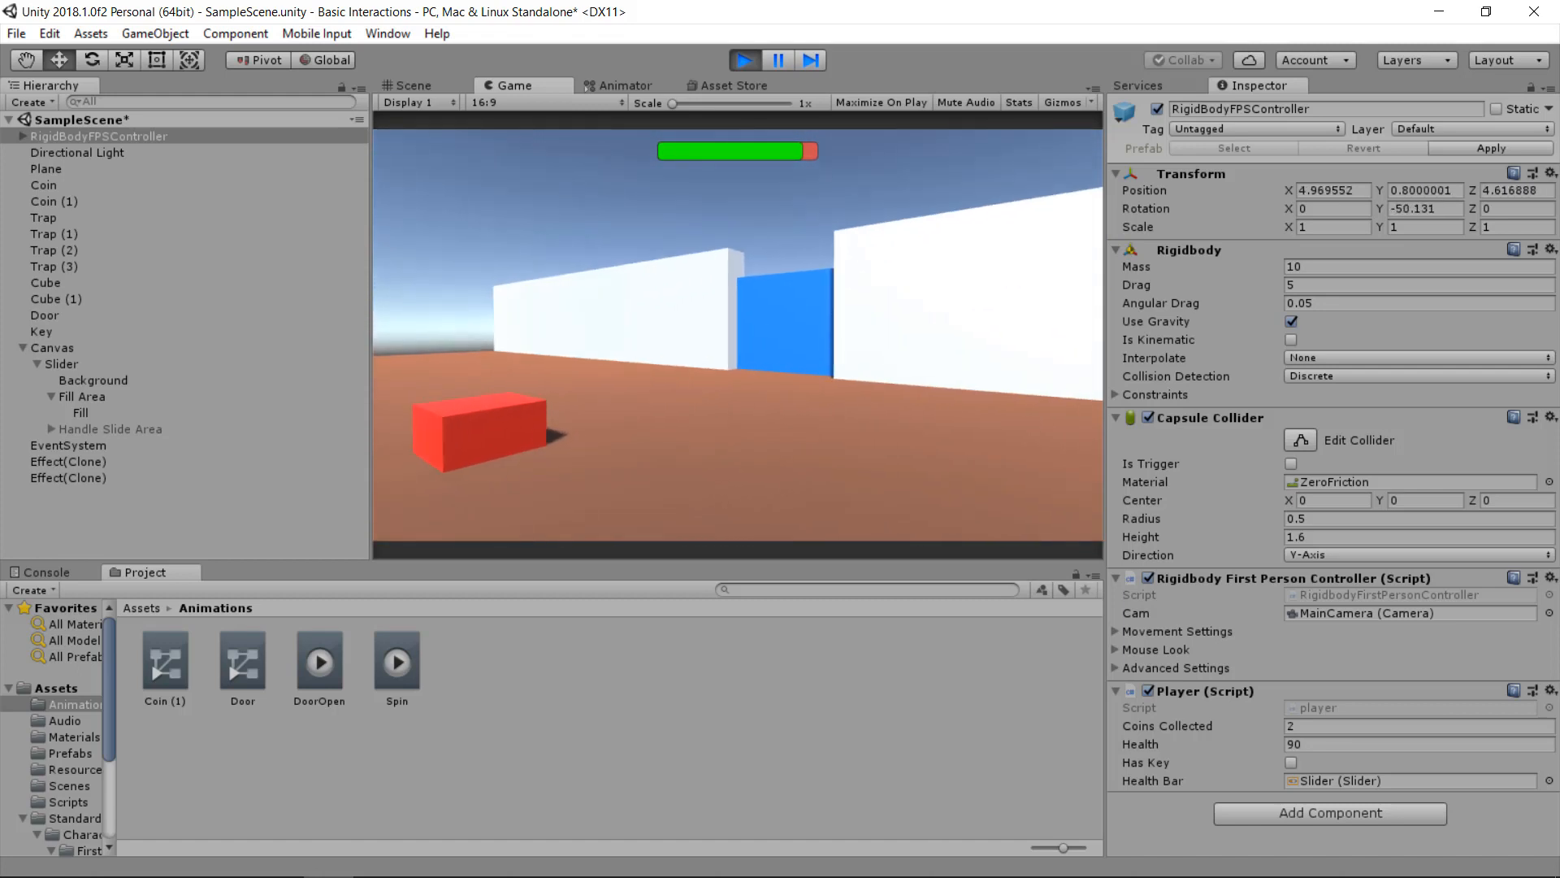
pyautogui.press('w')
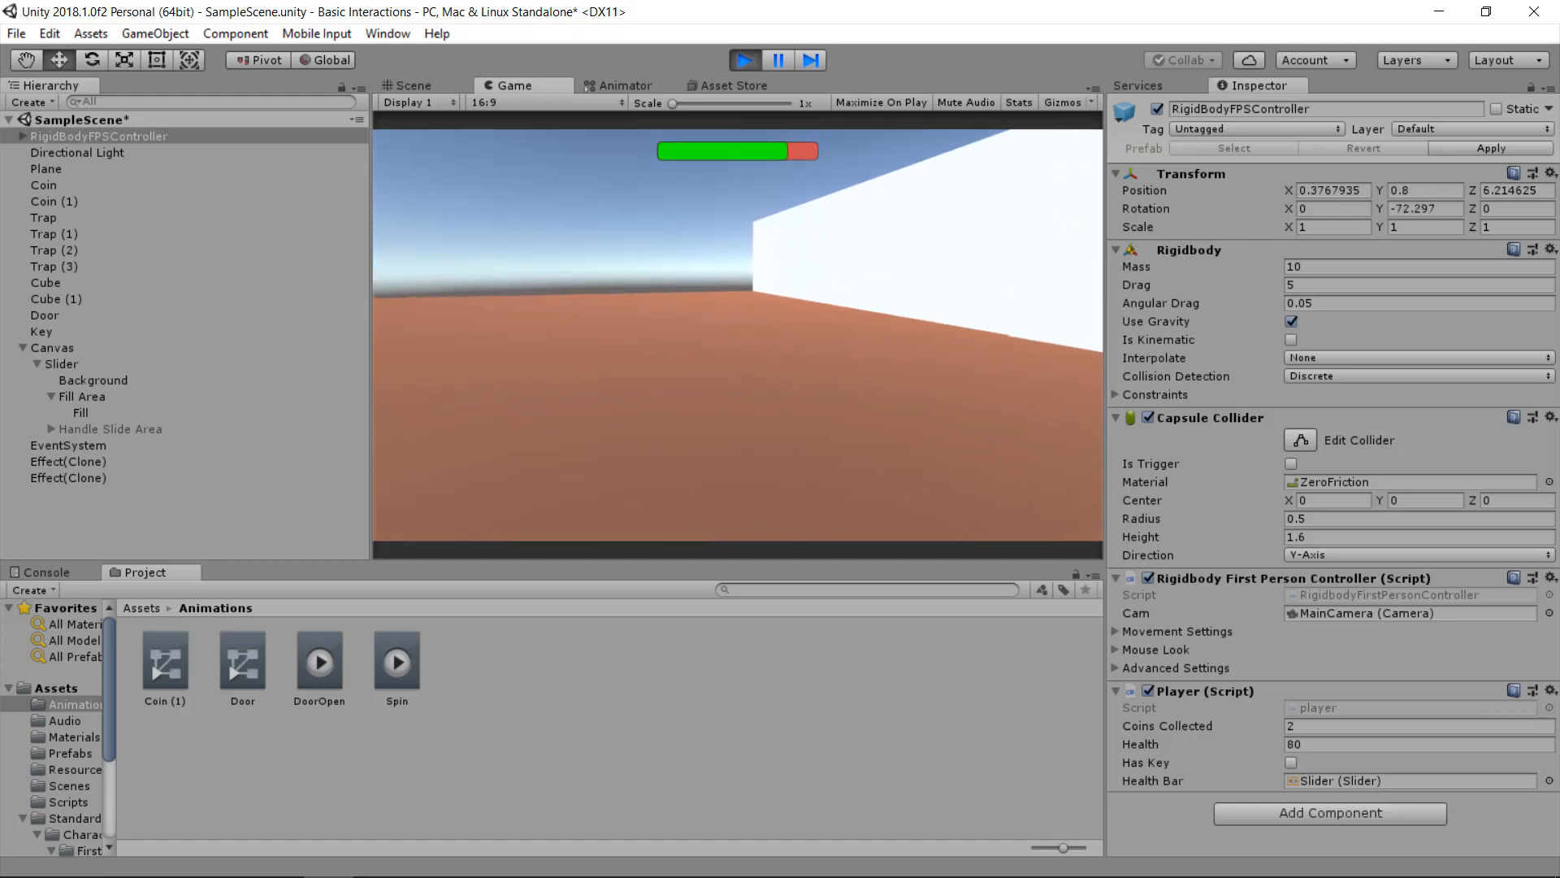
pyautogui.press('w')
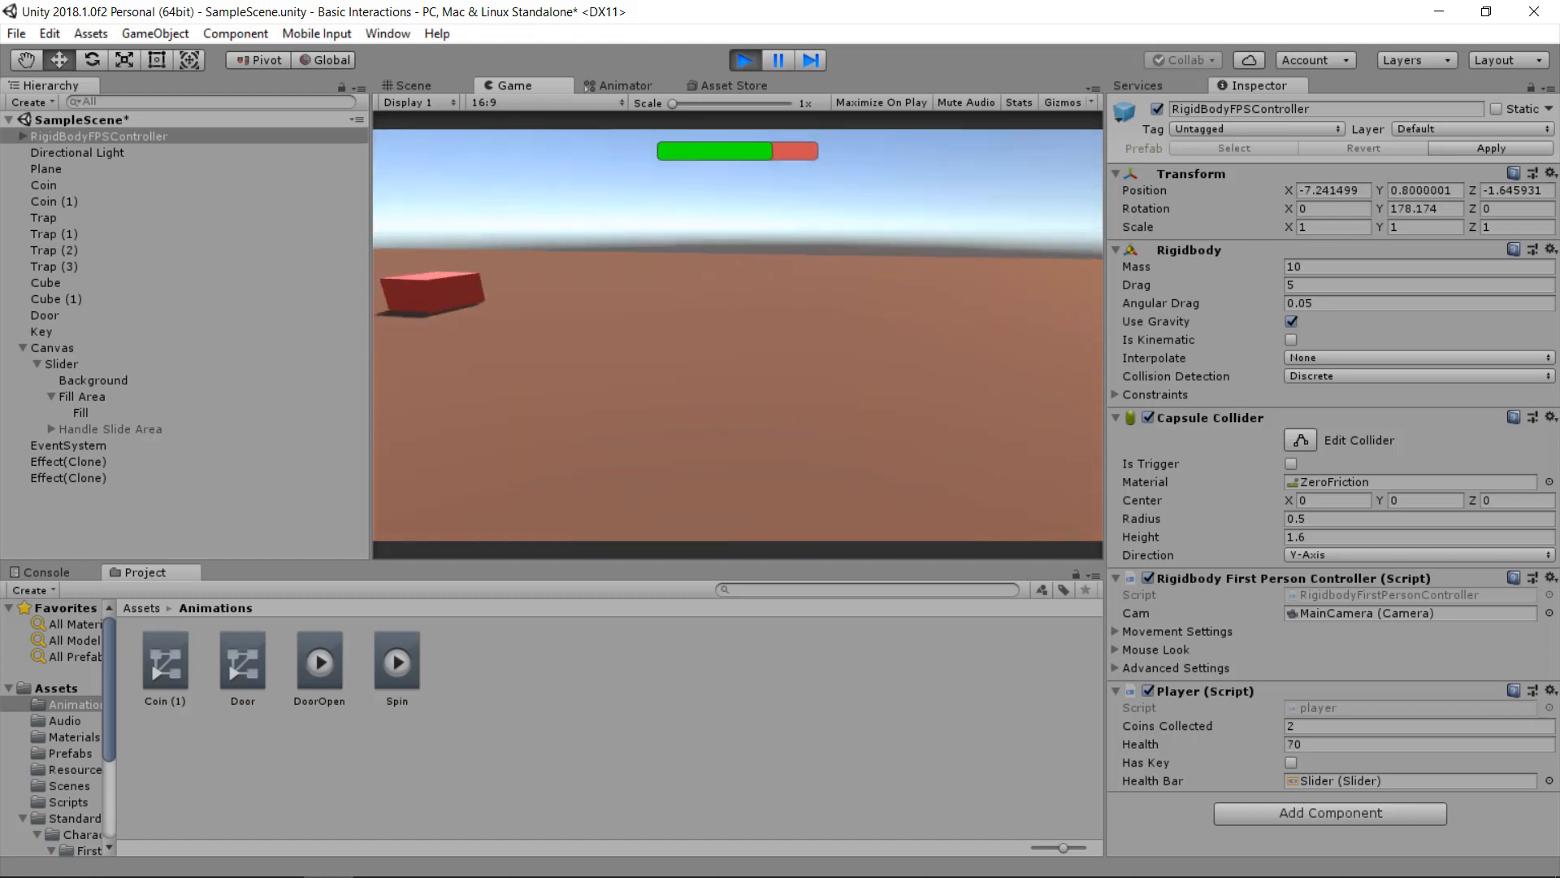
pyautogui.press('w')
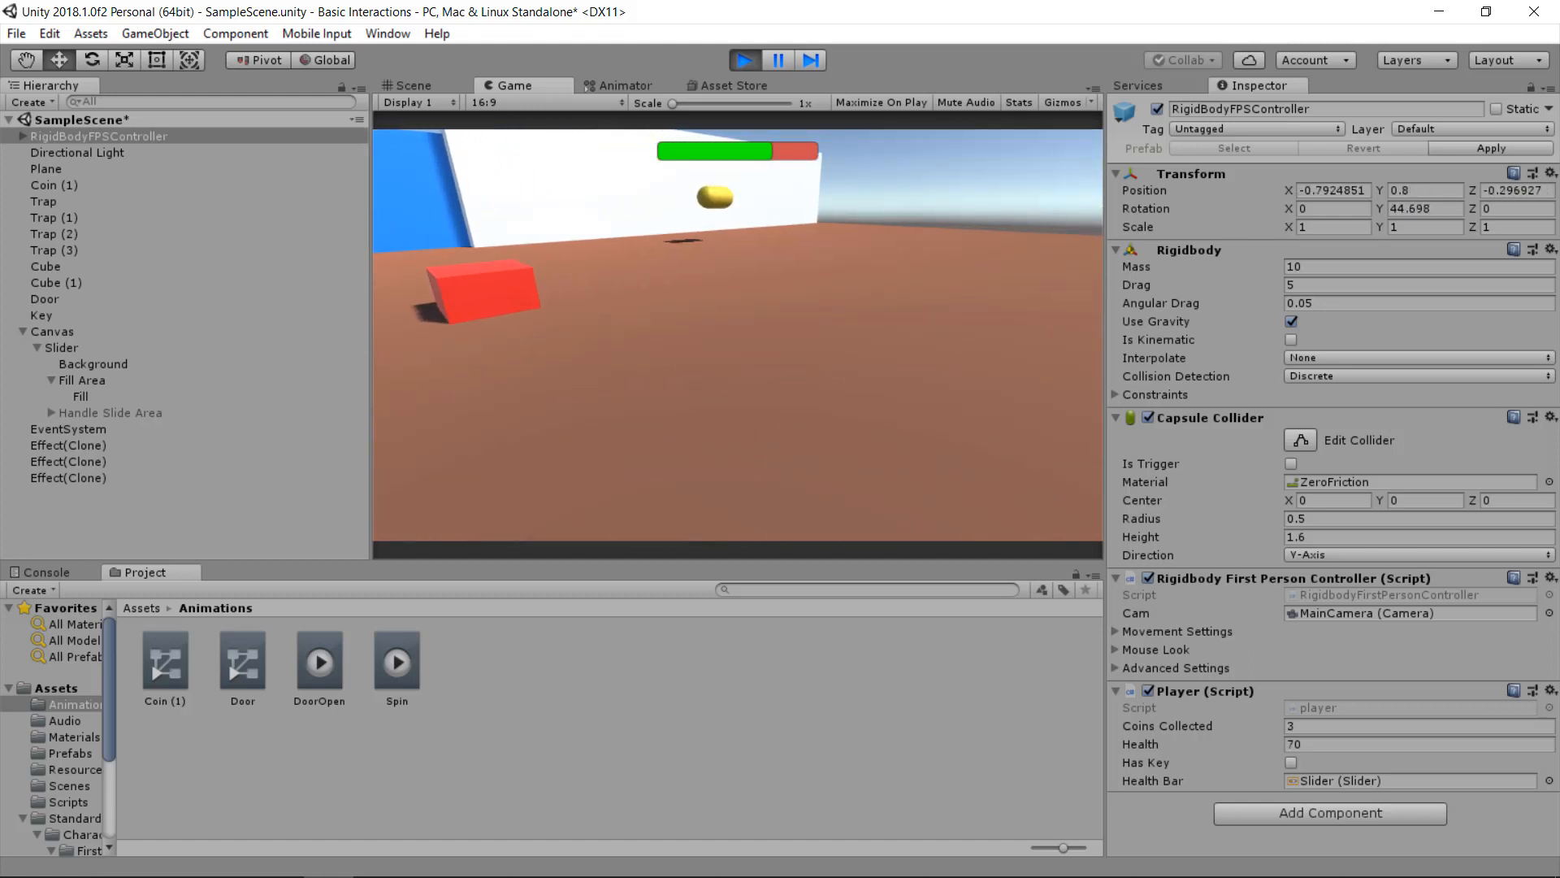
pyautogui.click(744, 61)
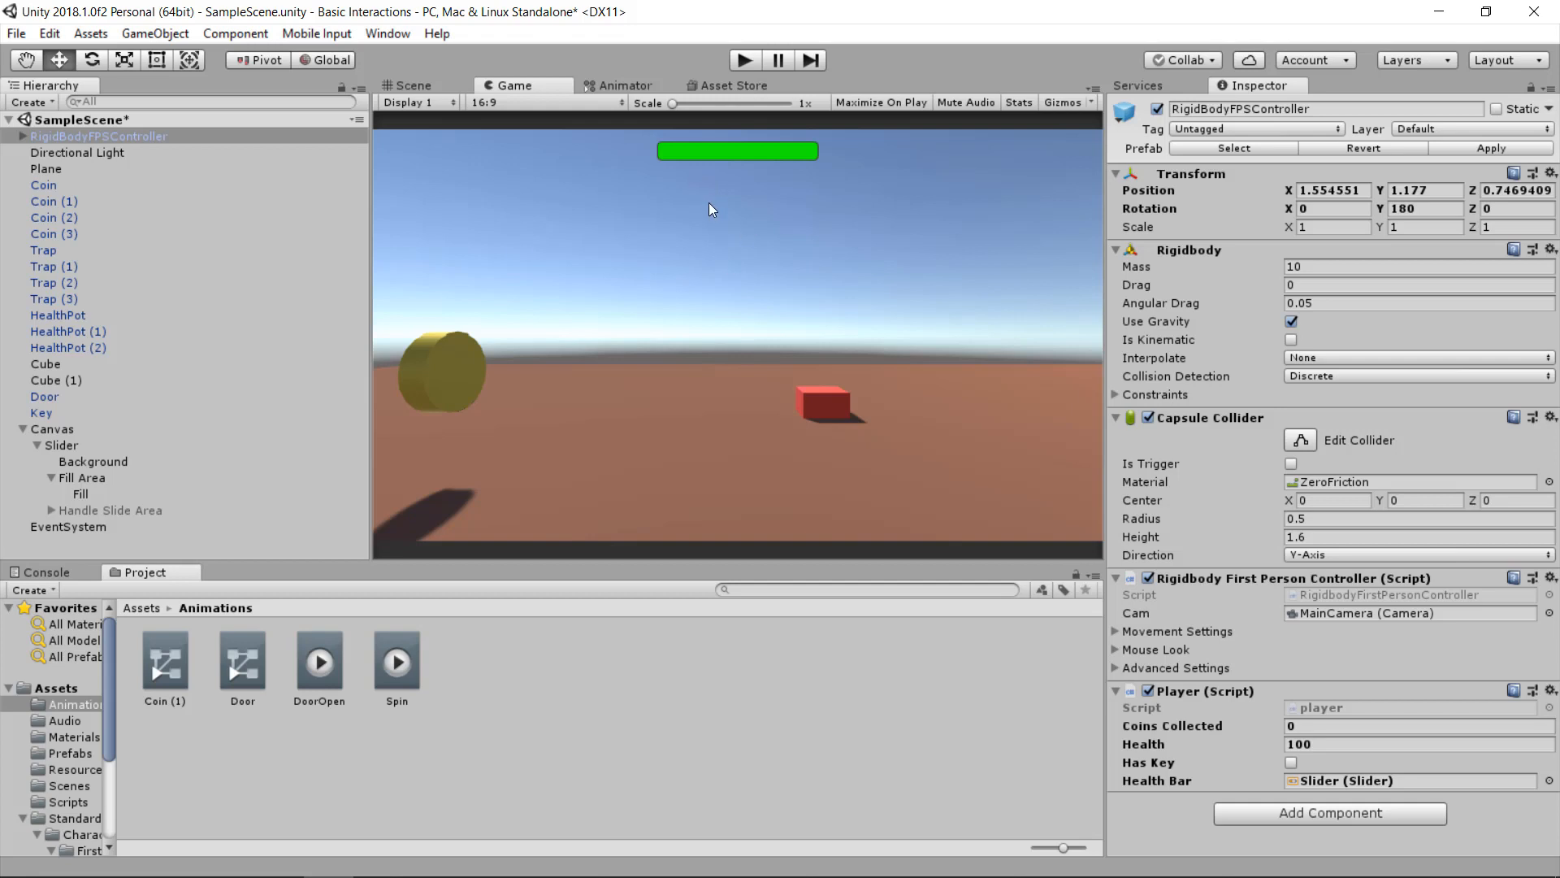
# - Add a UI Text object under the Canvas
pyautogui.click(52, 429)
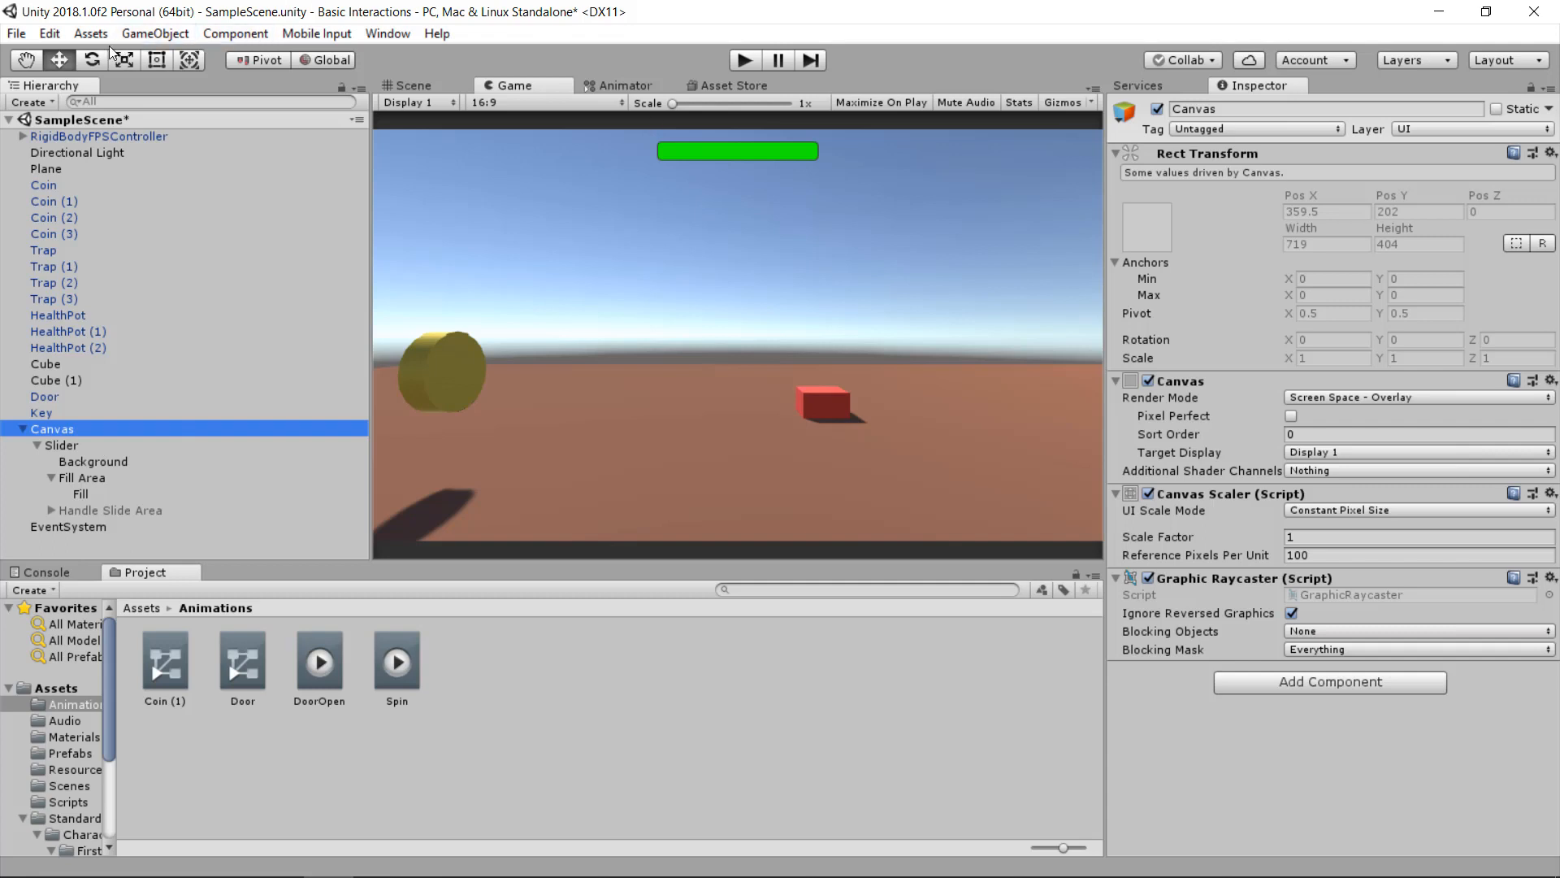
pyautogui.click(155, 33)
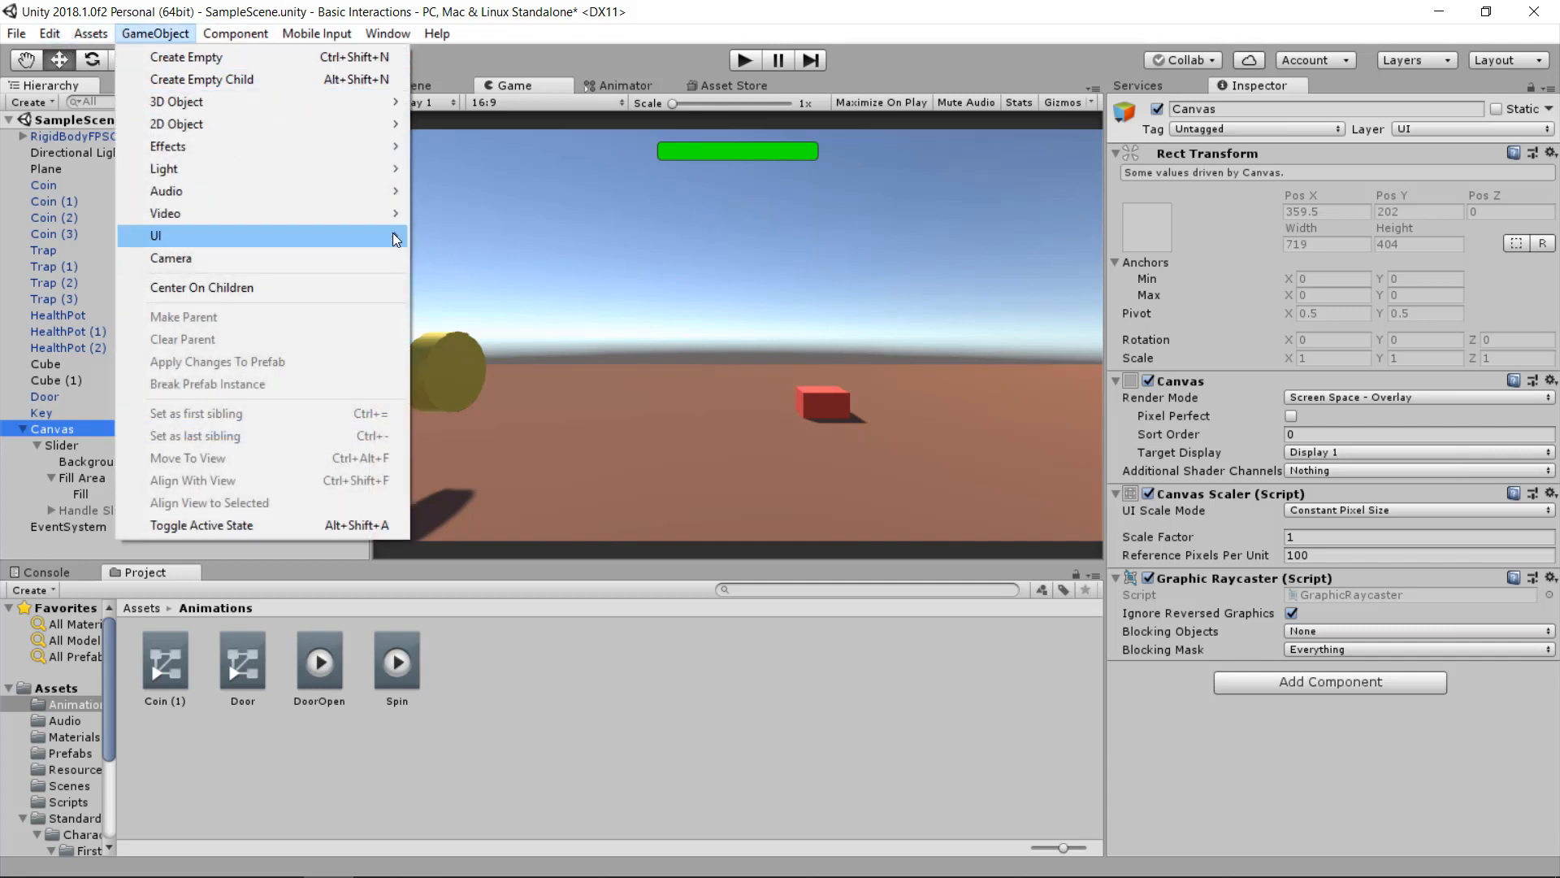
pyautogui.moveTo(393, 232)
pyautogui.click(521, 230)
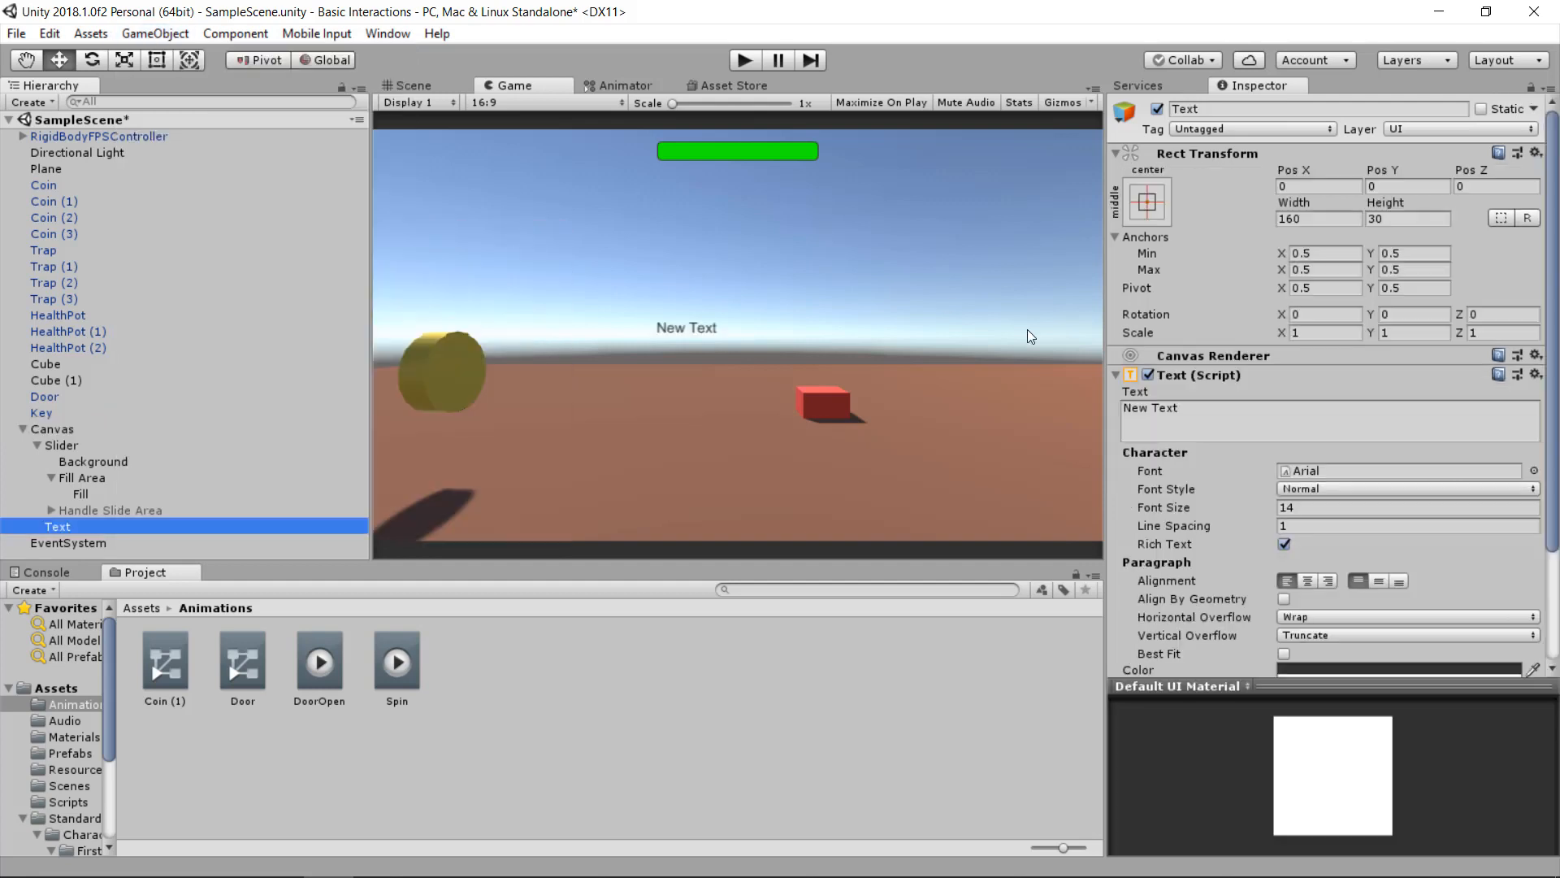
# - Move the Text to just below the health bar at Pos Y about 149 and centre its horizontal alignment
pyautogui.moveTo(1399, 172); pyautogui.dragTo(265, 837)
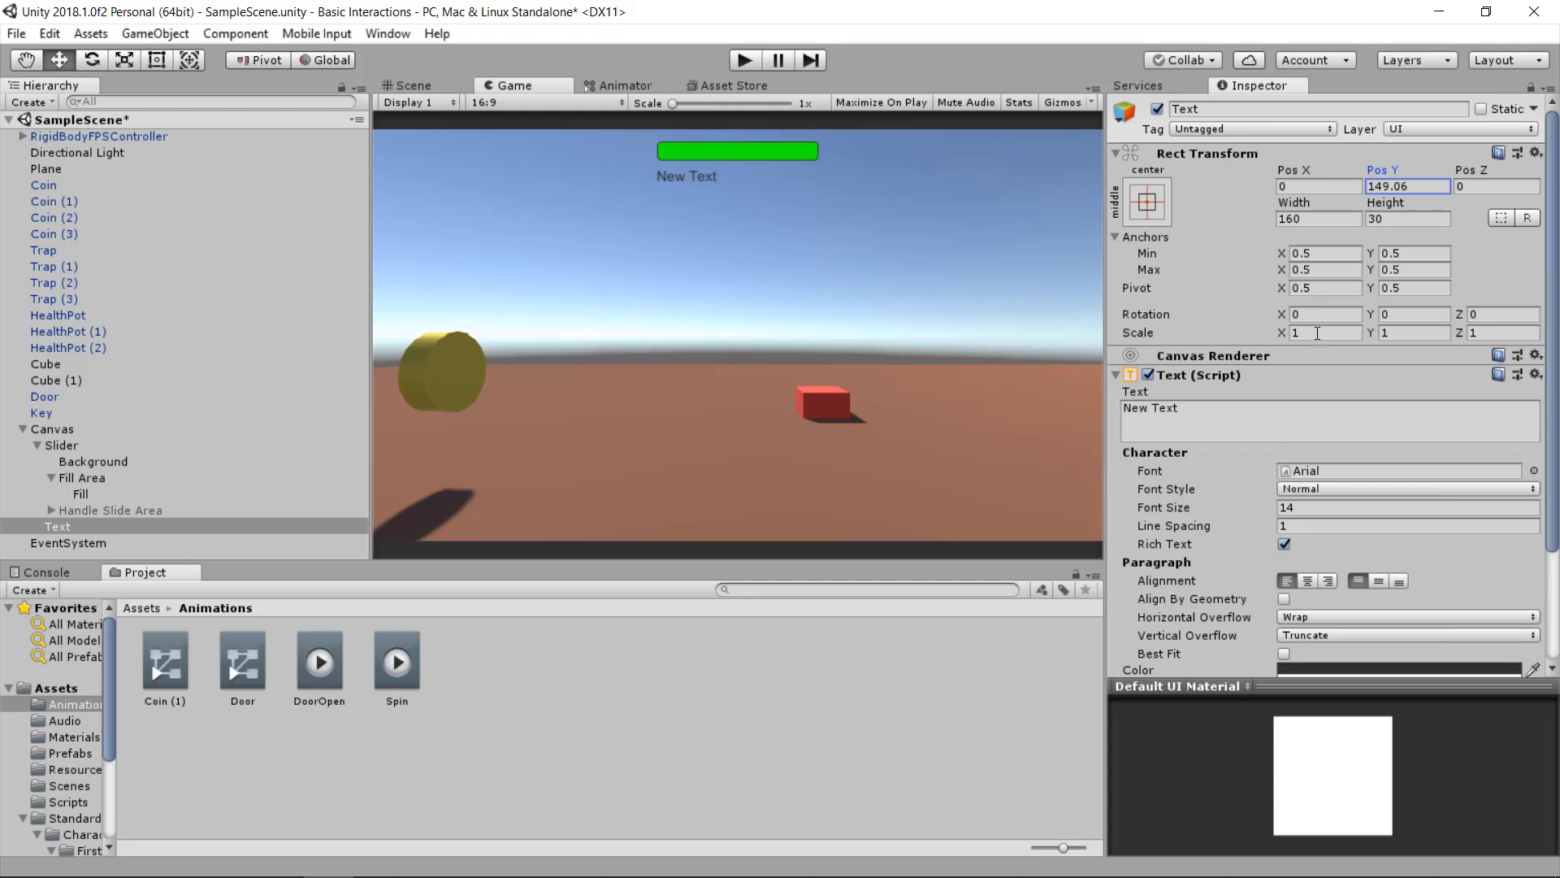
pyautogui.scroll(-3, 1285, 432)
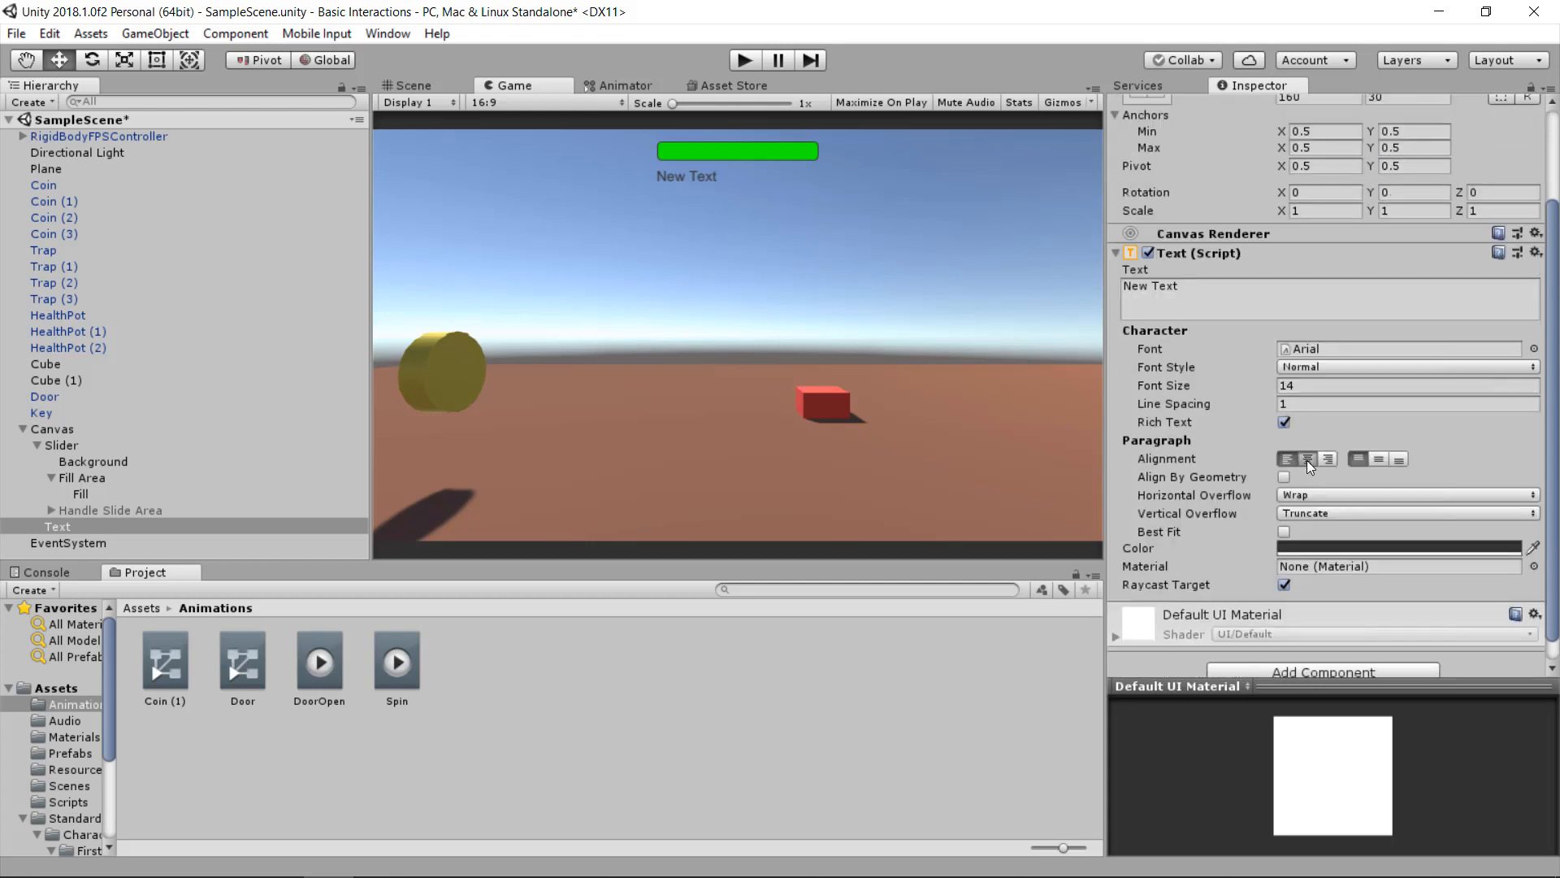
pyautogui.click(1306, 460)
pyautogui.scroll(3, 1264, 384)
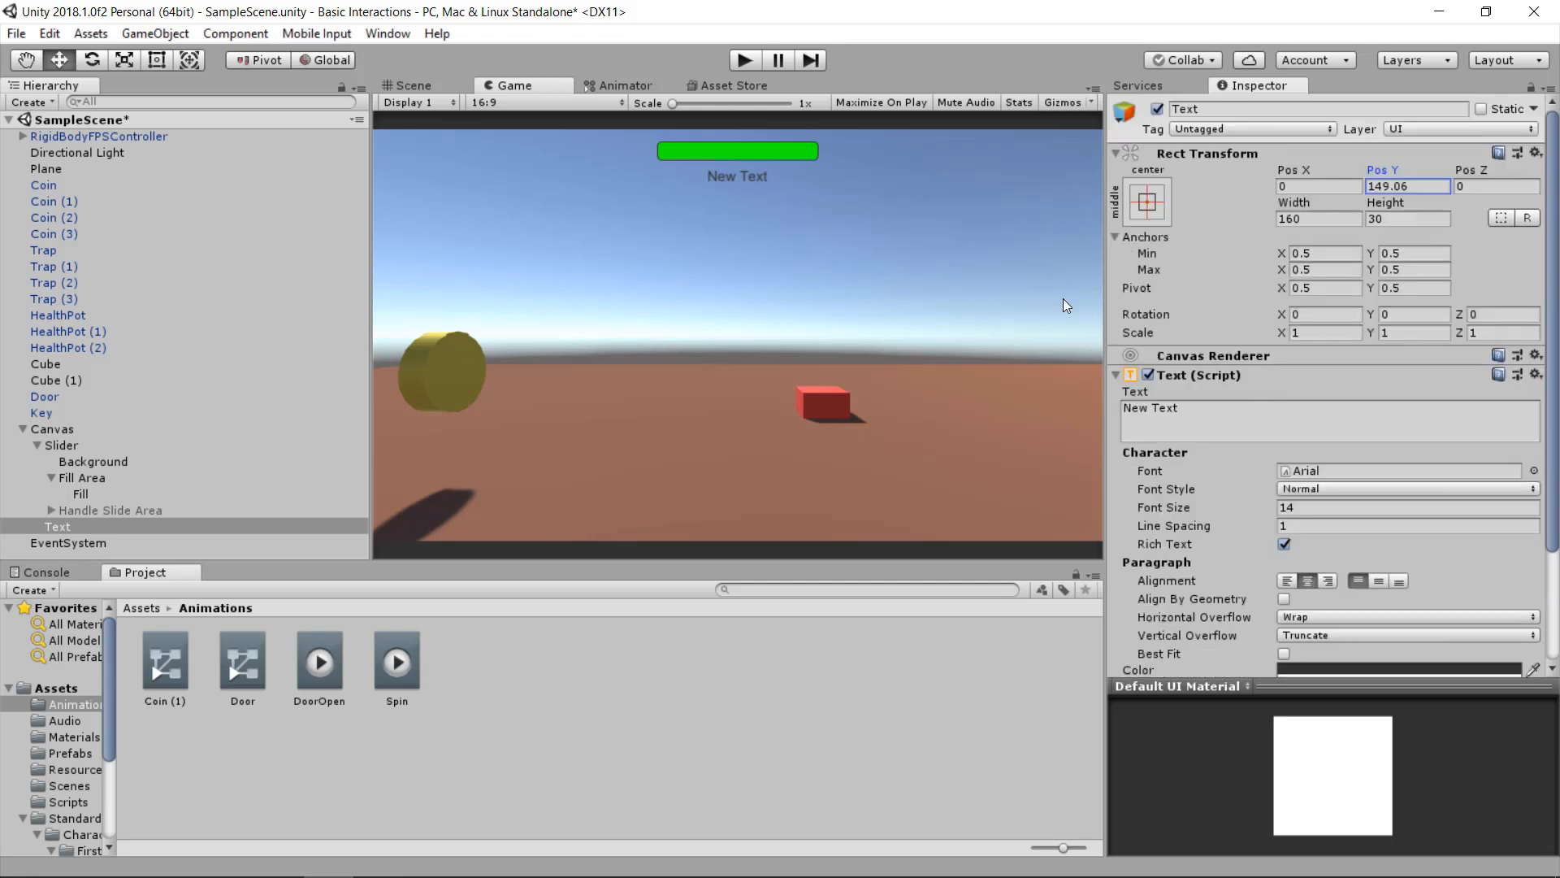
# - Set the Text's colour to golden yellow
pyautogui.scroll(-3, 1265, 388)
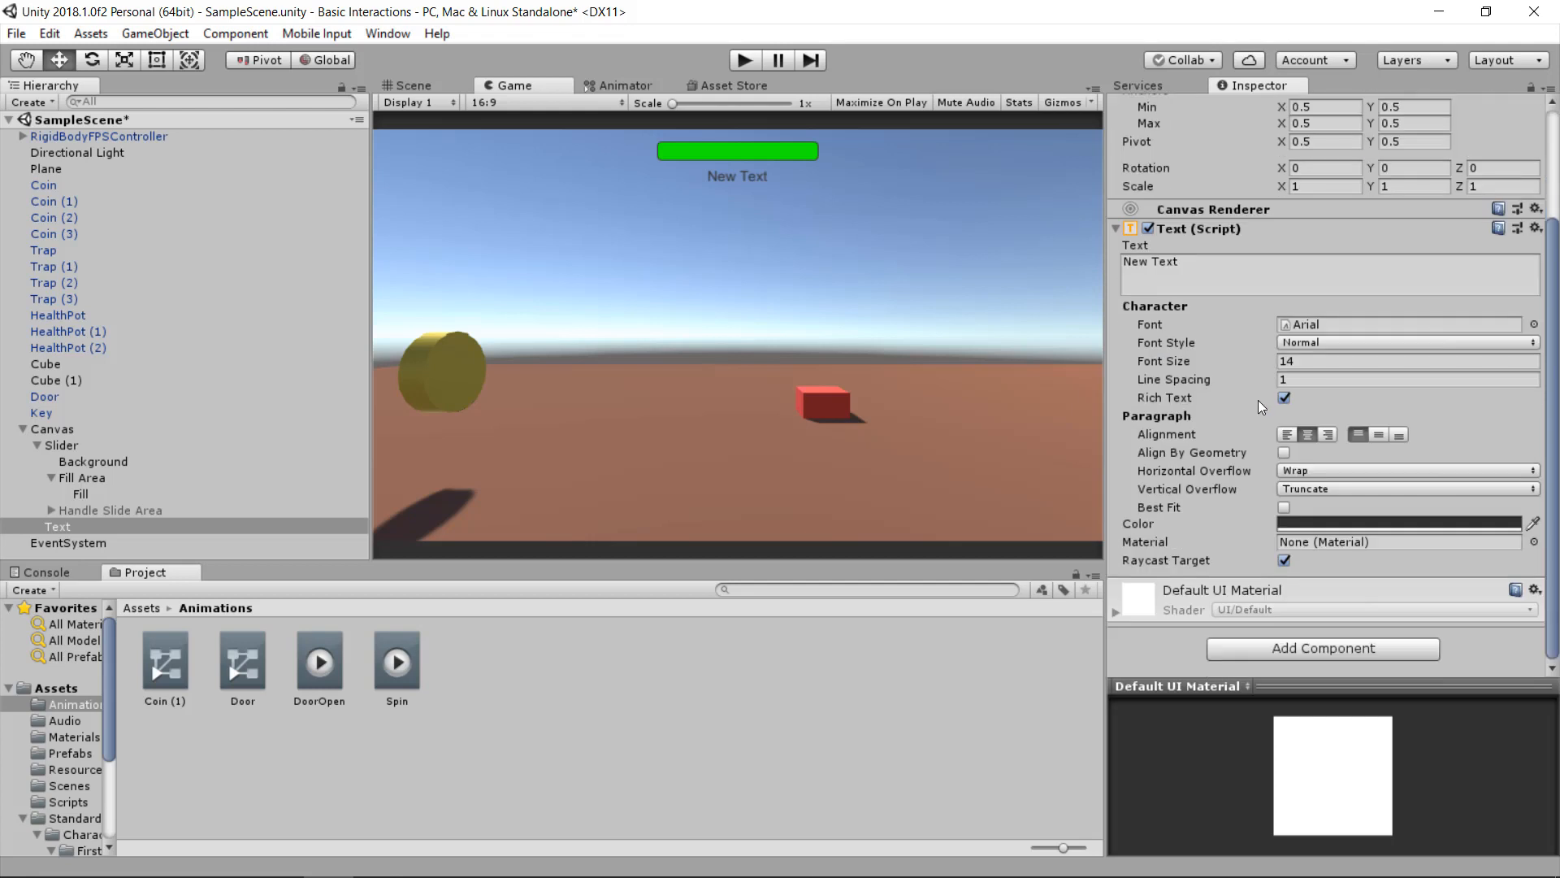
pyautogui.click(1314, 526)
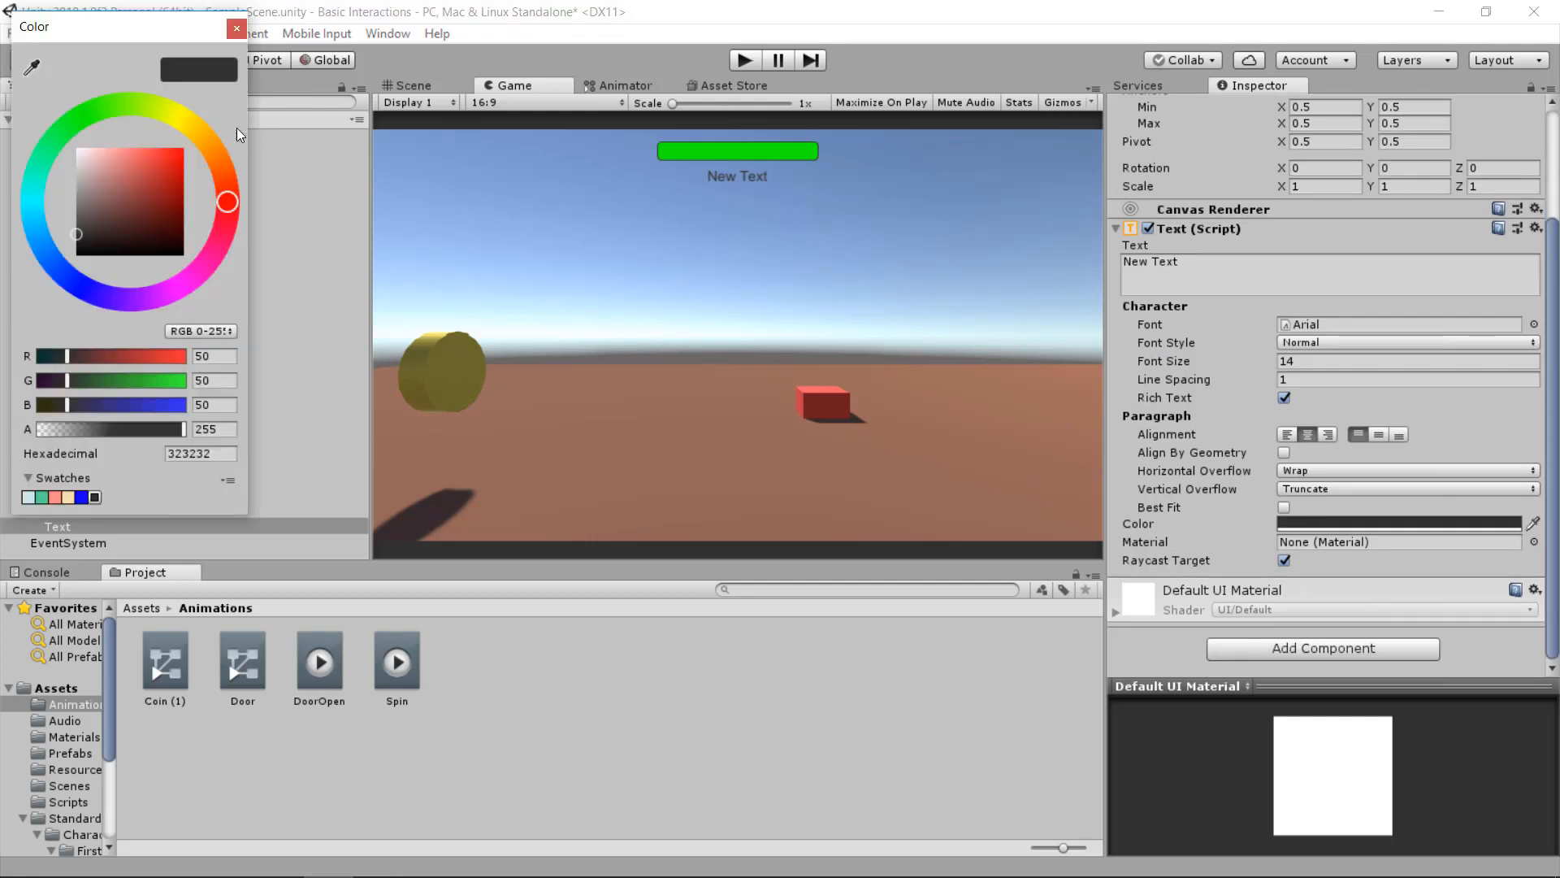
pyautogui.click(190, 126)
pyautogui.moveTo(134, 191); pyautogui.dragTo(228, 96)
pyautogui.click(236, 29)
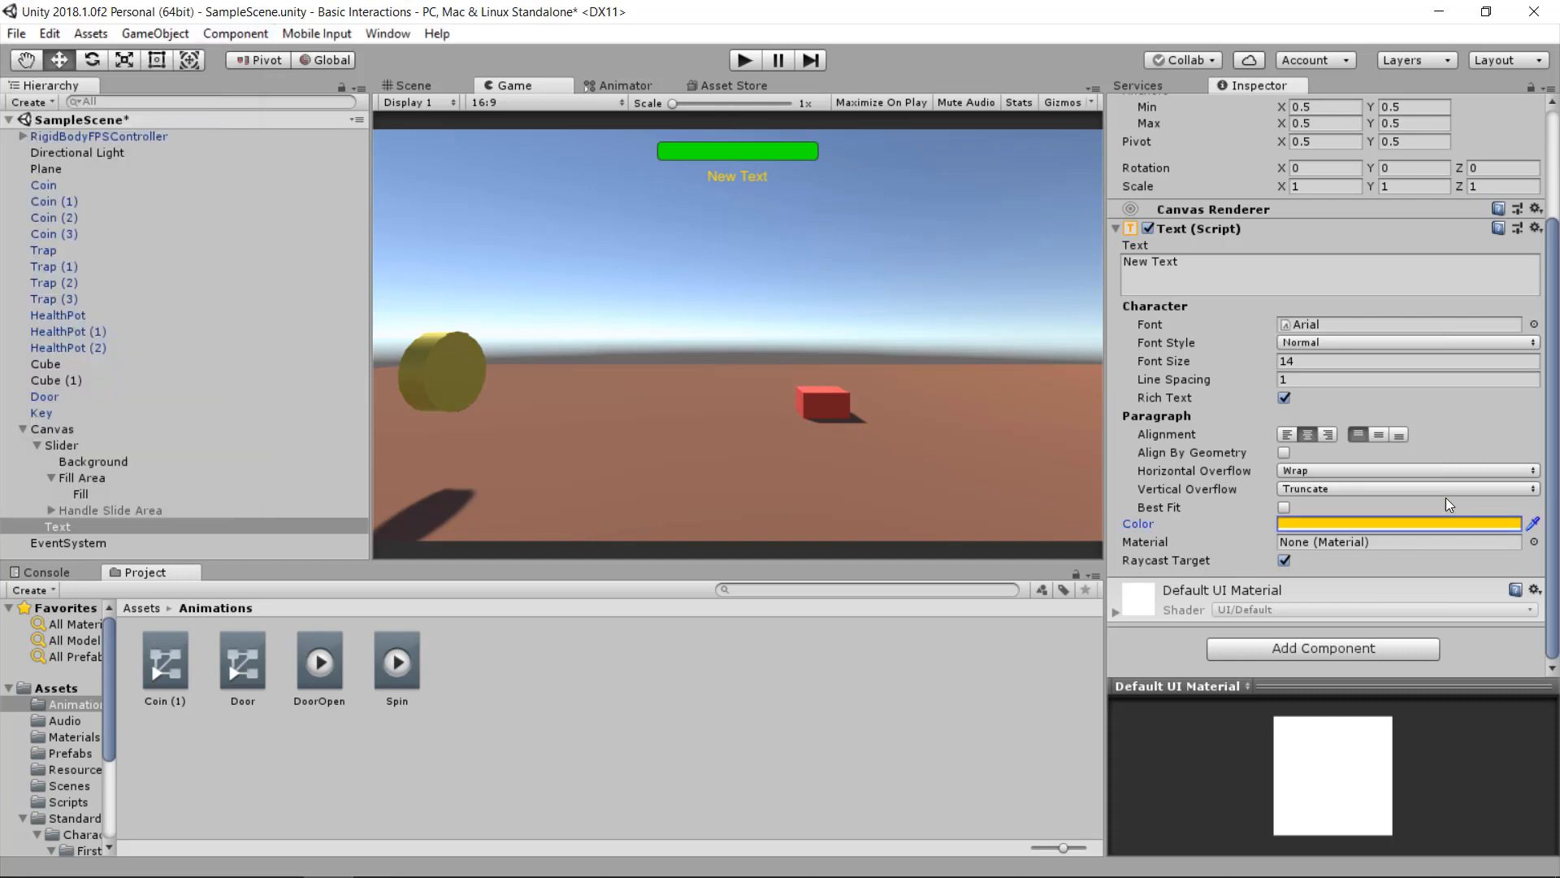
# - Add an Outline component to the Text object
pyautogui.click(1300, 648)
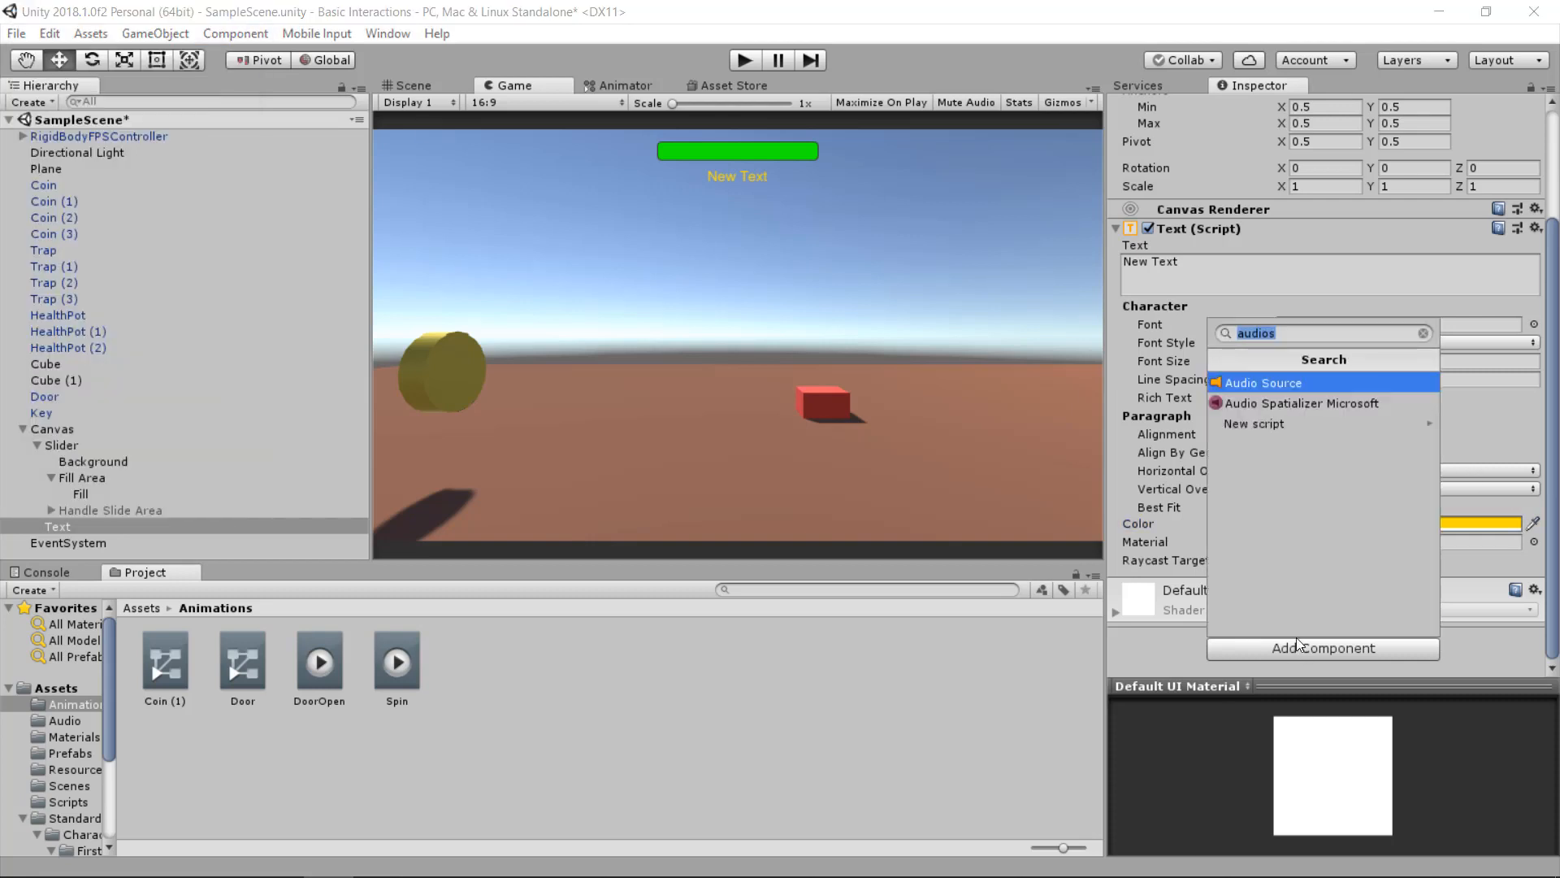
pyautogui.write('out')
pyautogui.click(1368, 388)
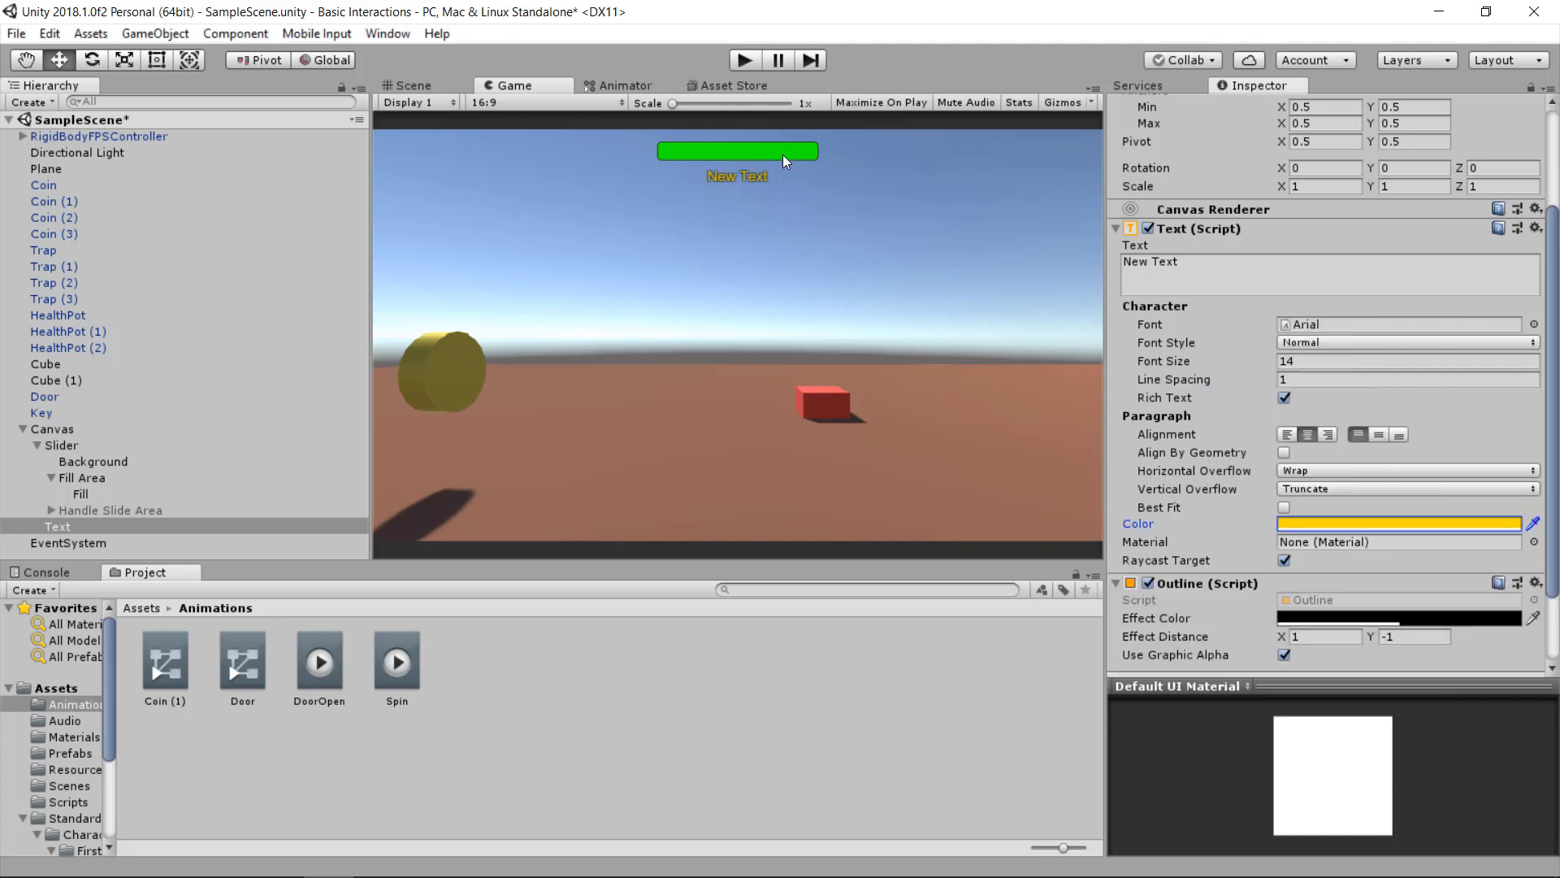
# - Set the Text's font size to 20 and its content to "Gold: 0"
pyautogui.click(1319, 362)
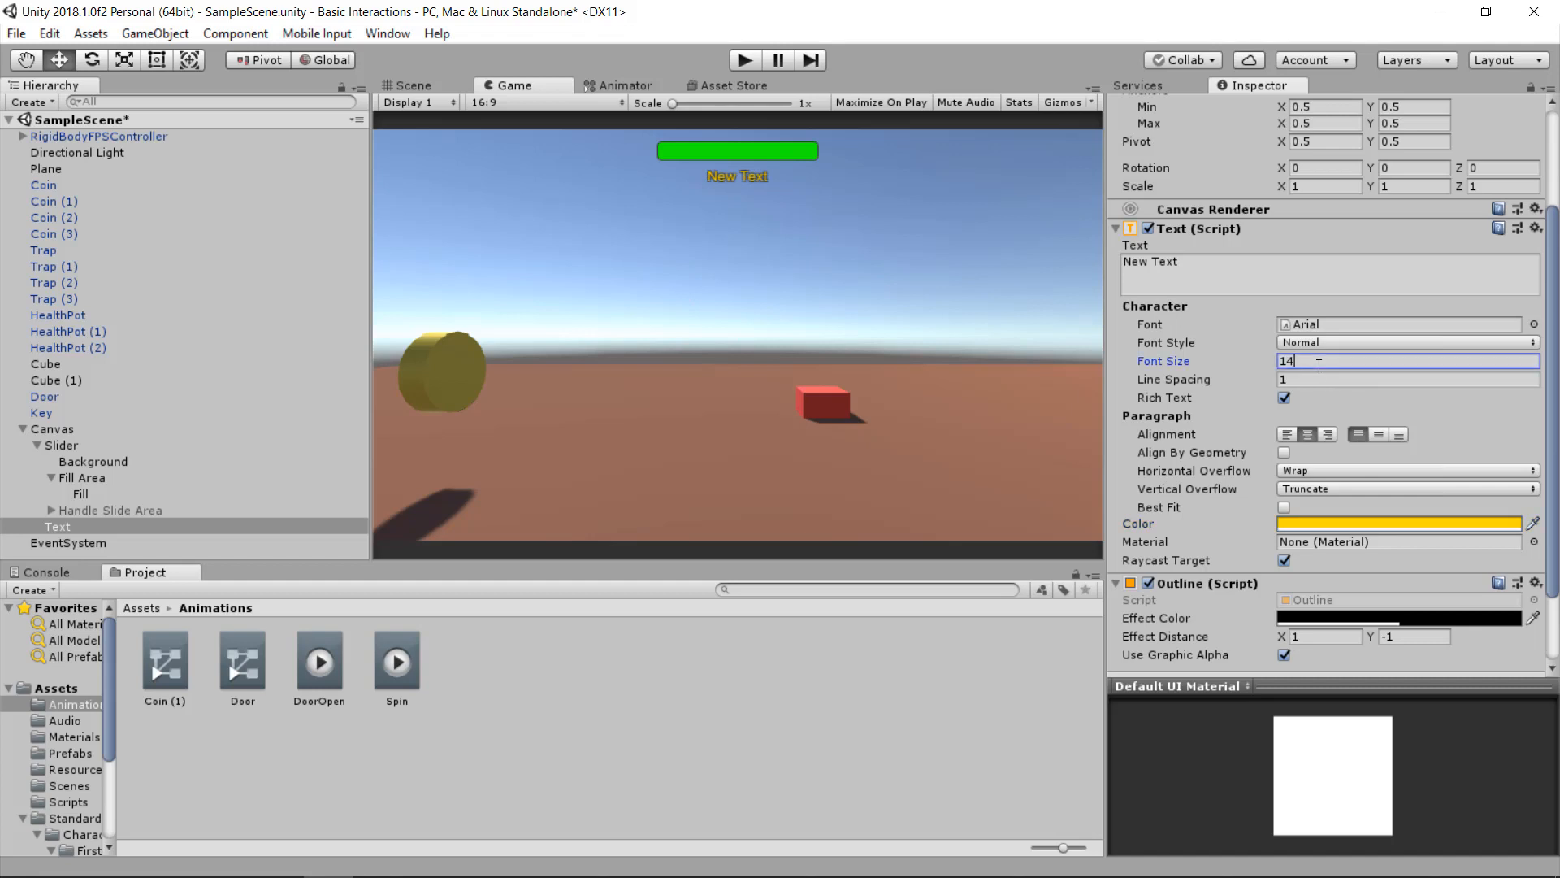
pyautogui.write('20')
pyautogui.click(1223, 275)
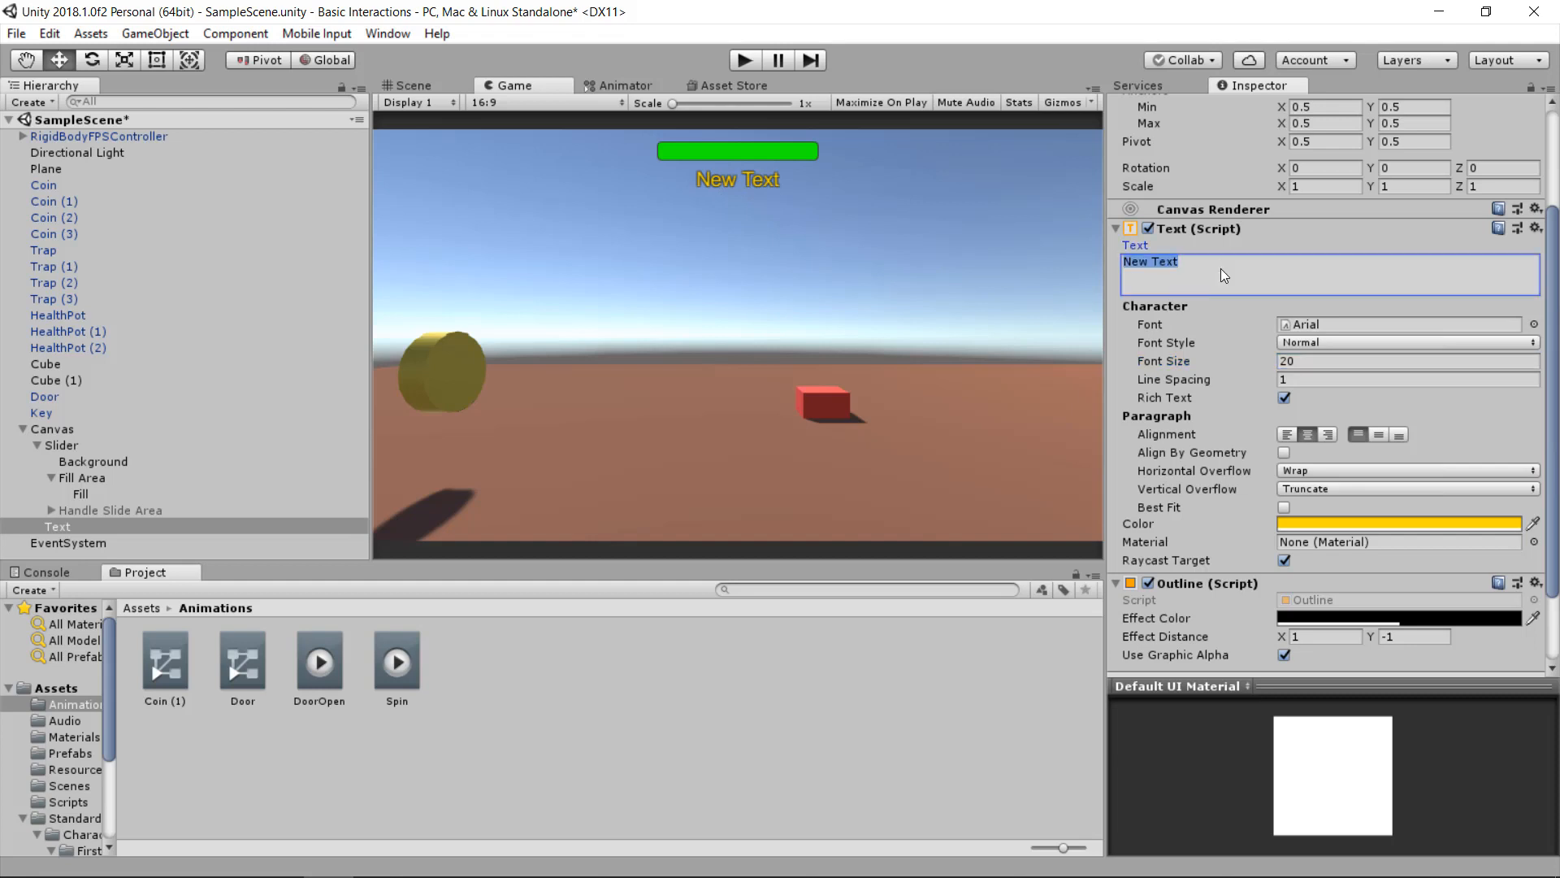
pyautogui.write('Go')
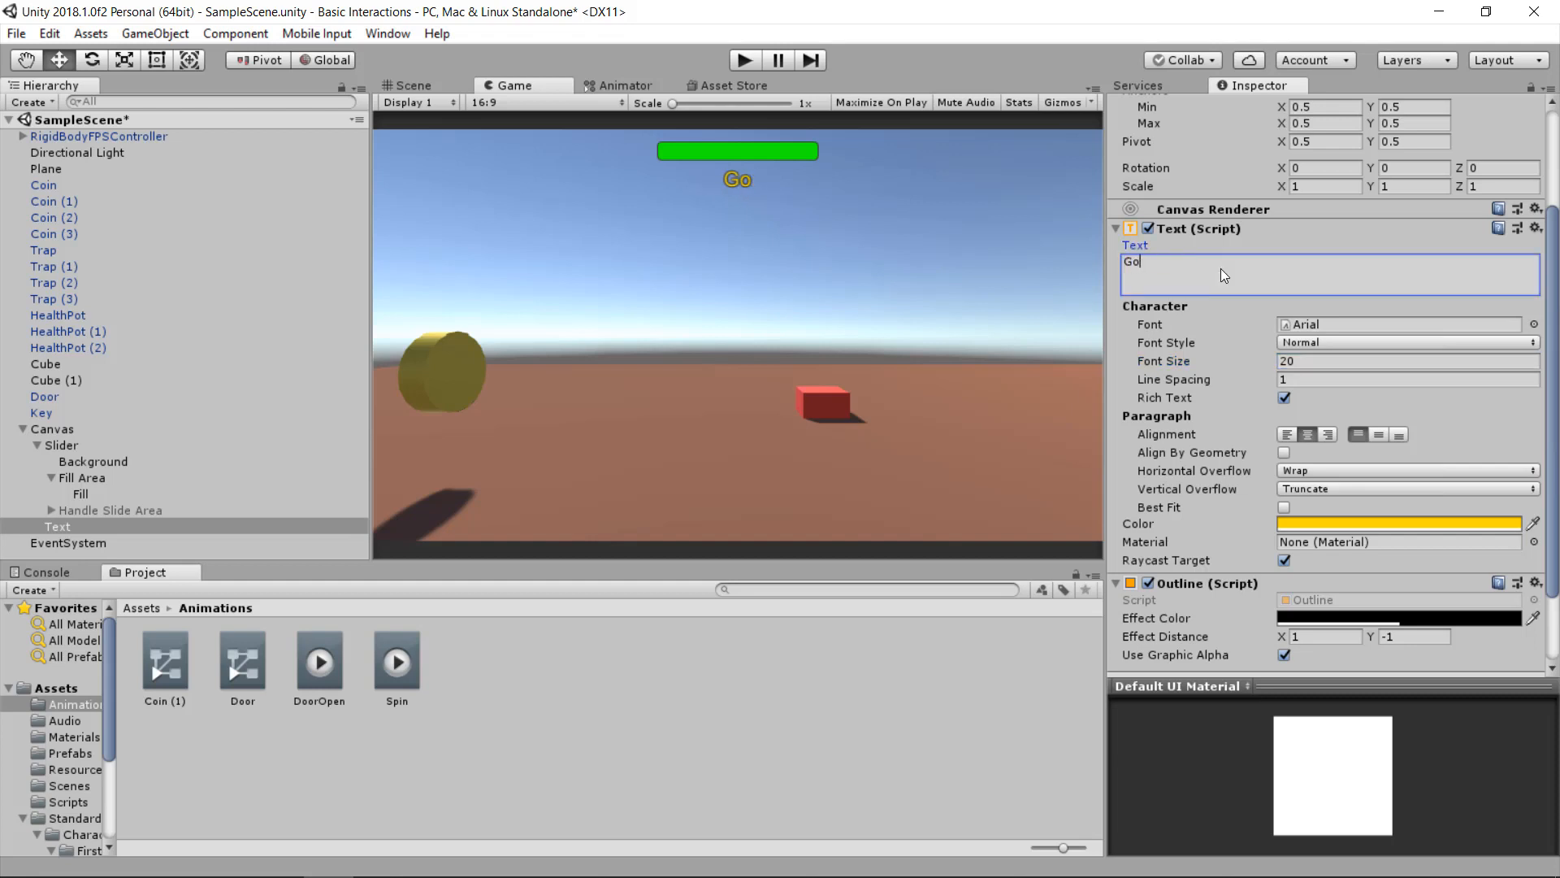
pyautogui.write('ld: 0')
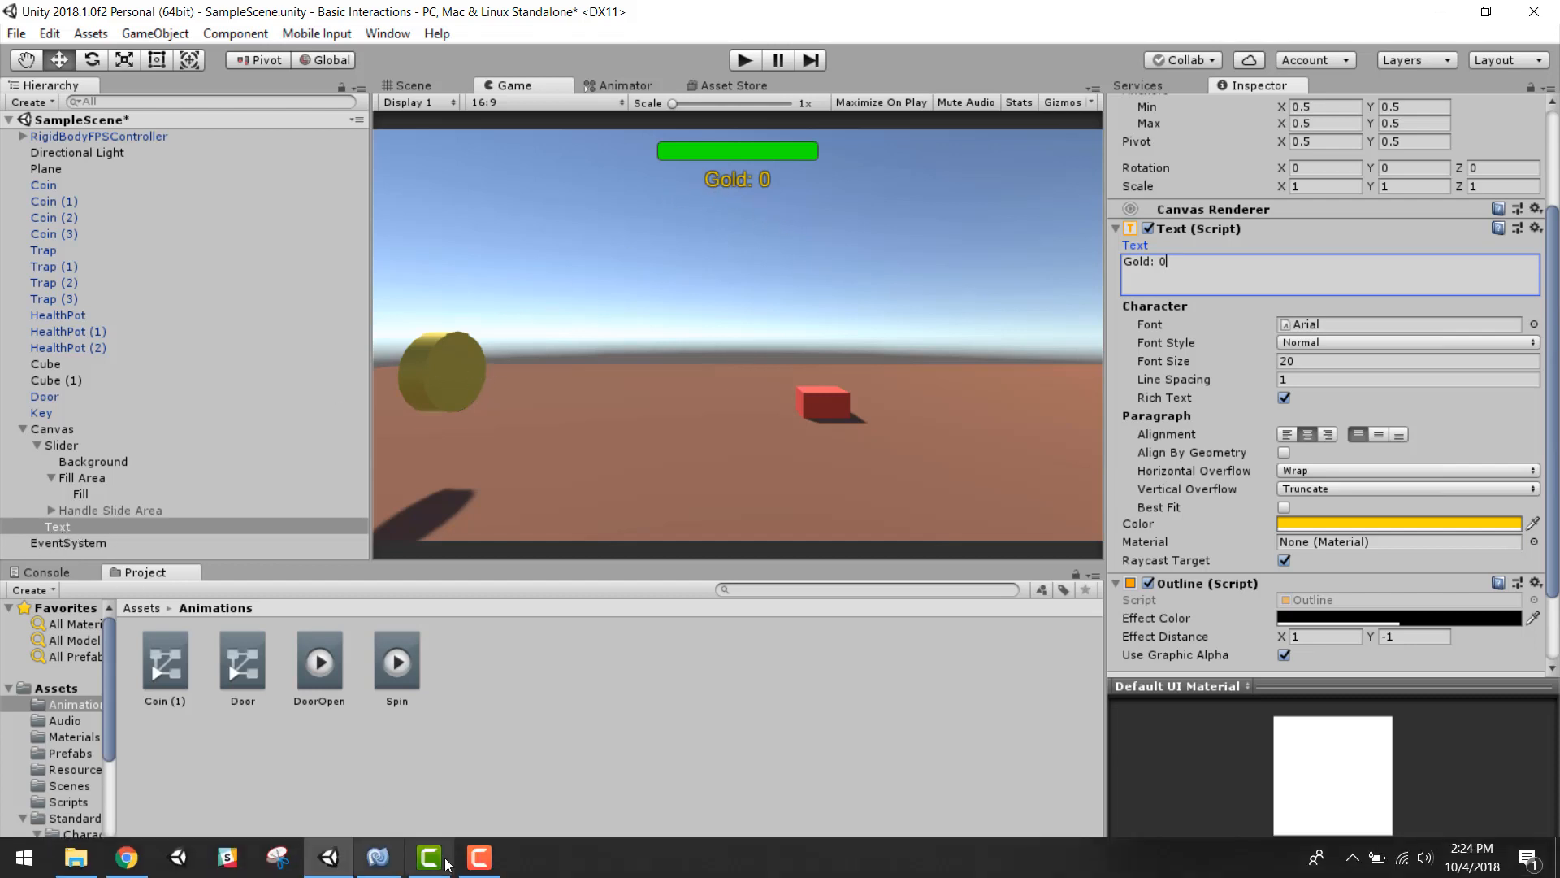
# - Switch to player.cs in MonoDevelop and declare a public Text variable named goldCount below the healthBar variable
pyautogui.click(378, 862)
pyautogui.scroll(10, 616, 455)
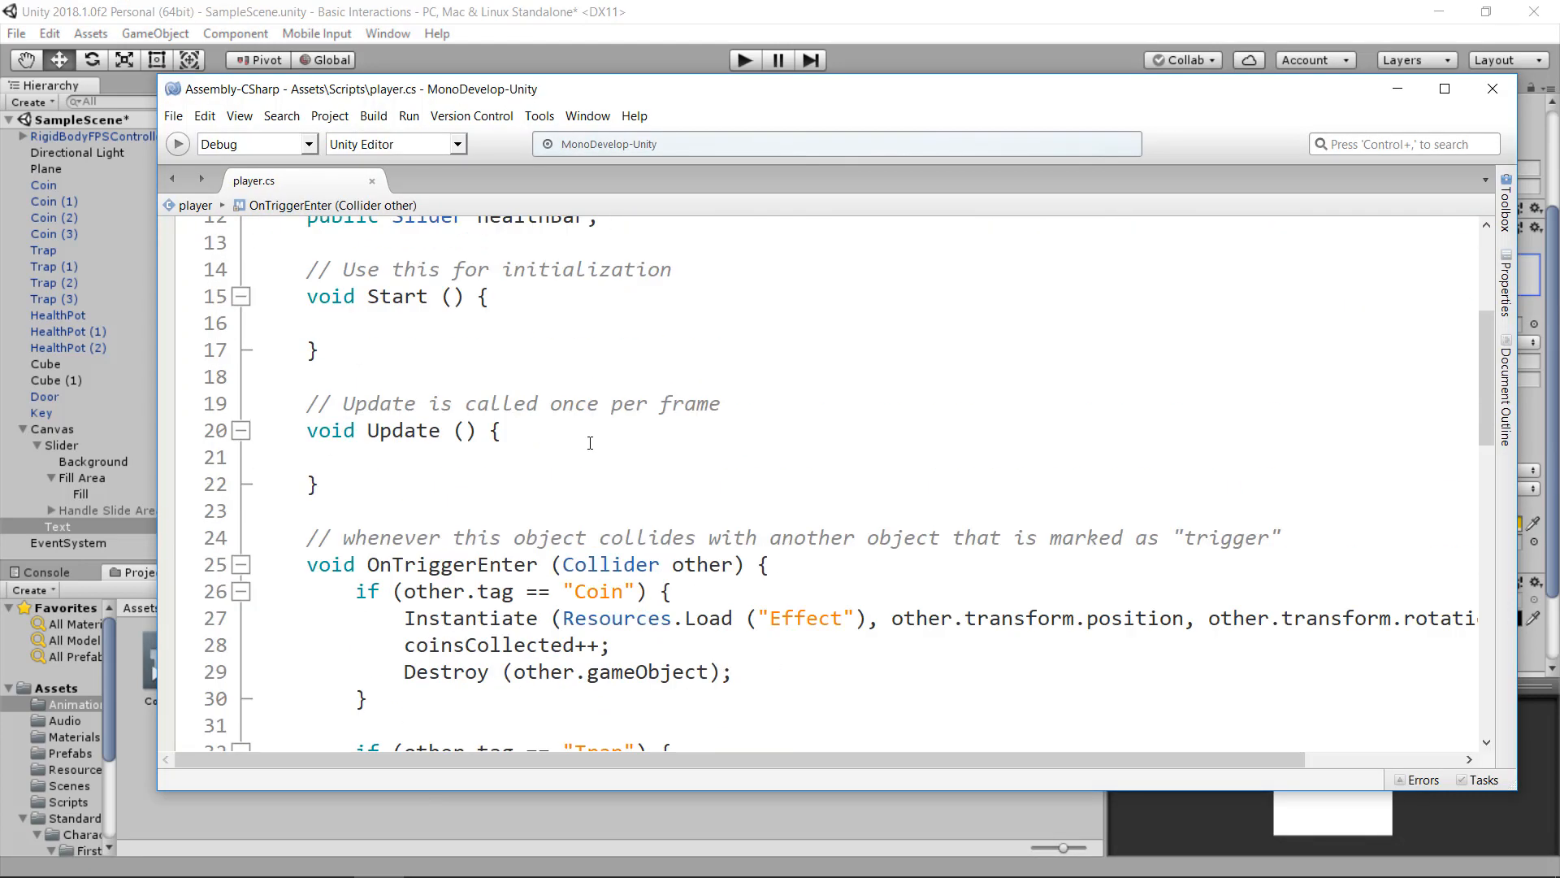
pyautogui.click(615, 464)
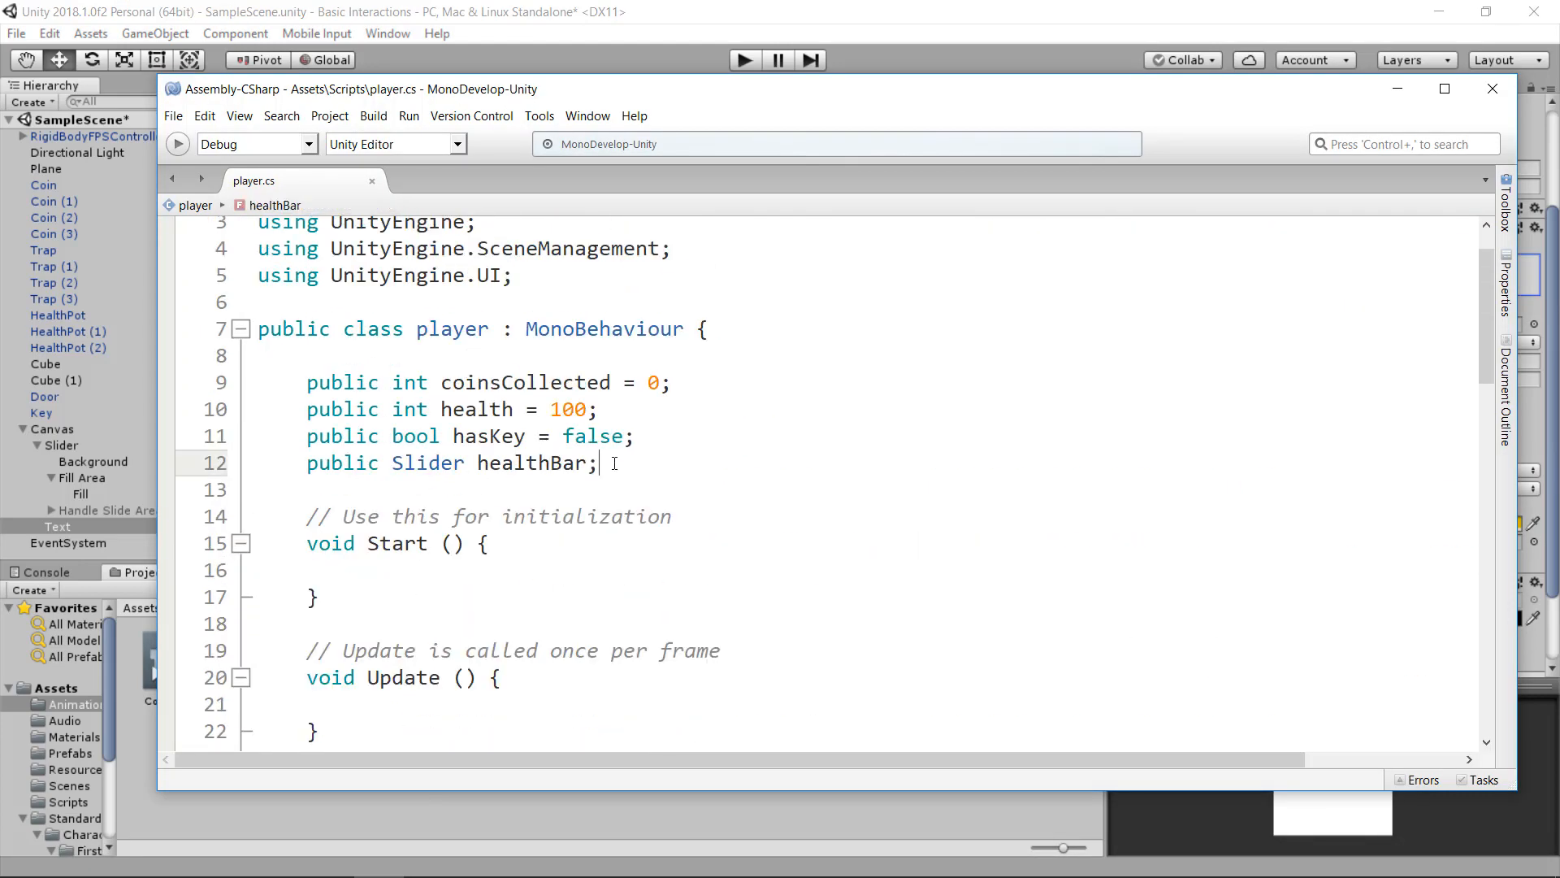
pyautogui.press('Return')
pyautogui.write('public ')
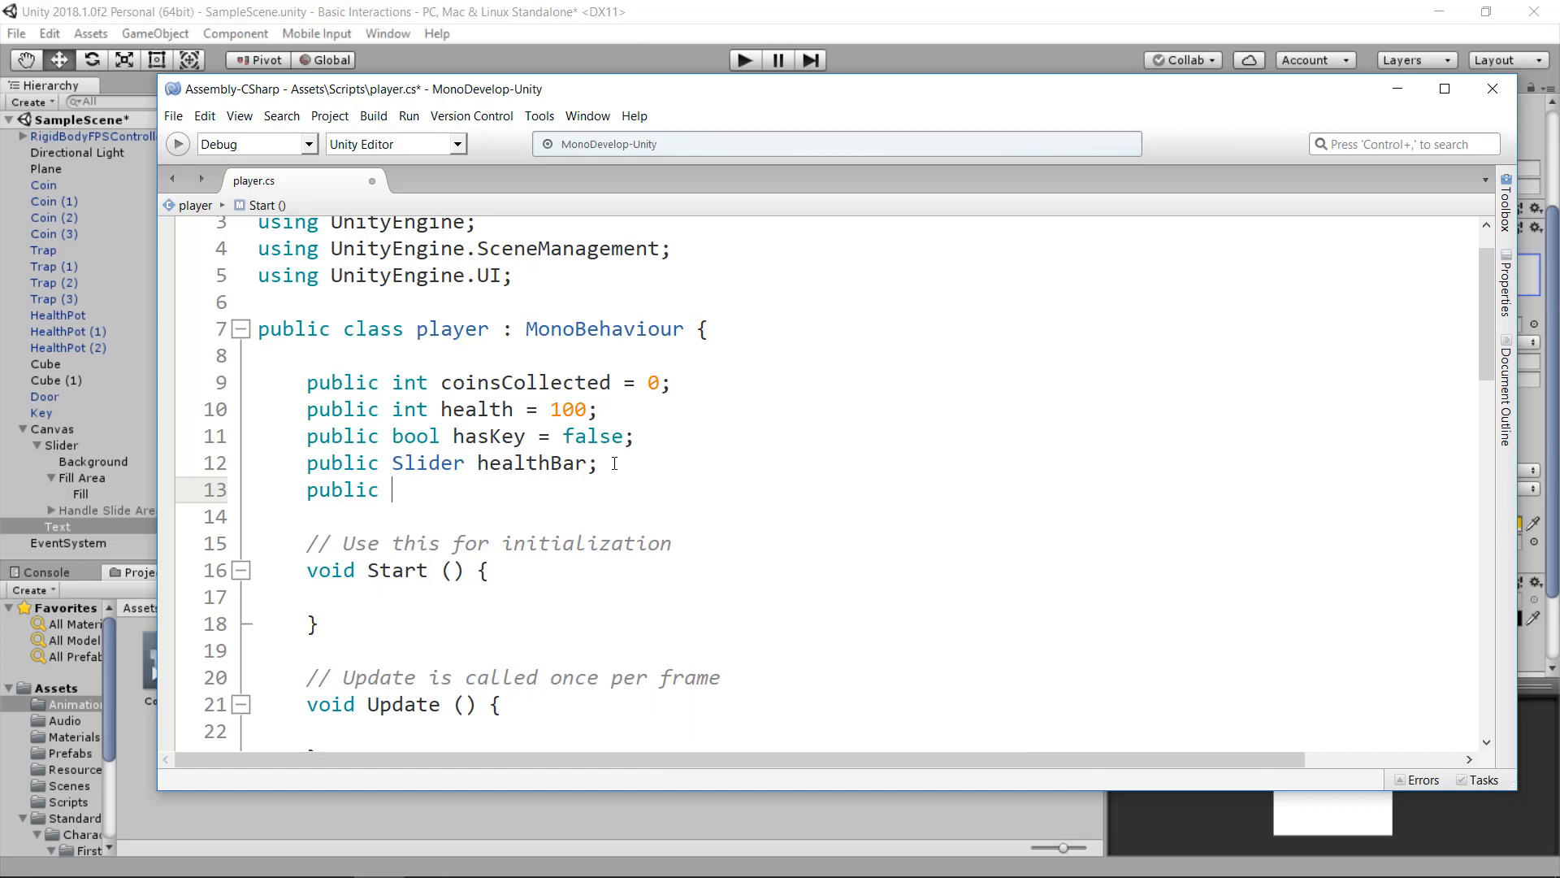
pyautogui.write('Text goldCo')
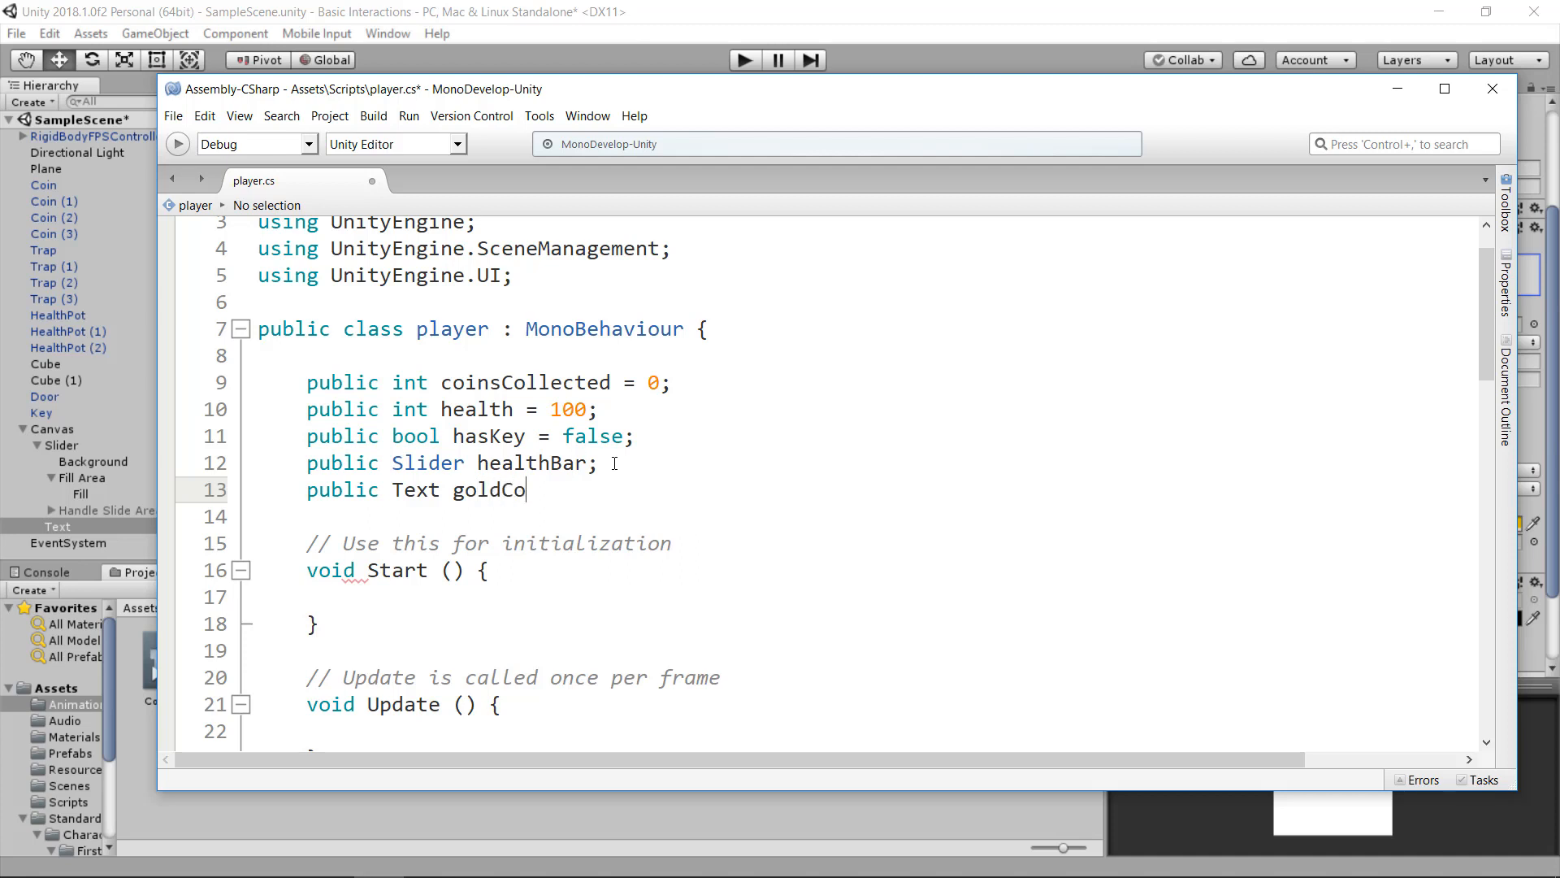
pyautogui.write('unt;')
# - In the Coin block of OnTriggerEnter, start a new line after coinsCollected++ with goldCount.text
pyautogui.scroll(-2, 633, 542)
pyautogui.scroll(-1, 659, 557)
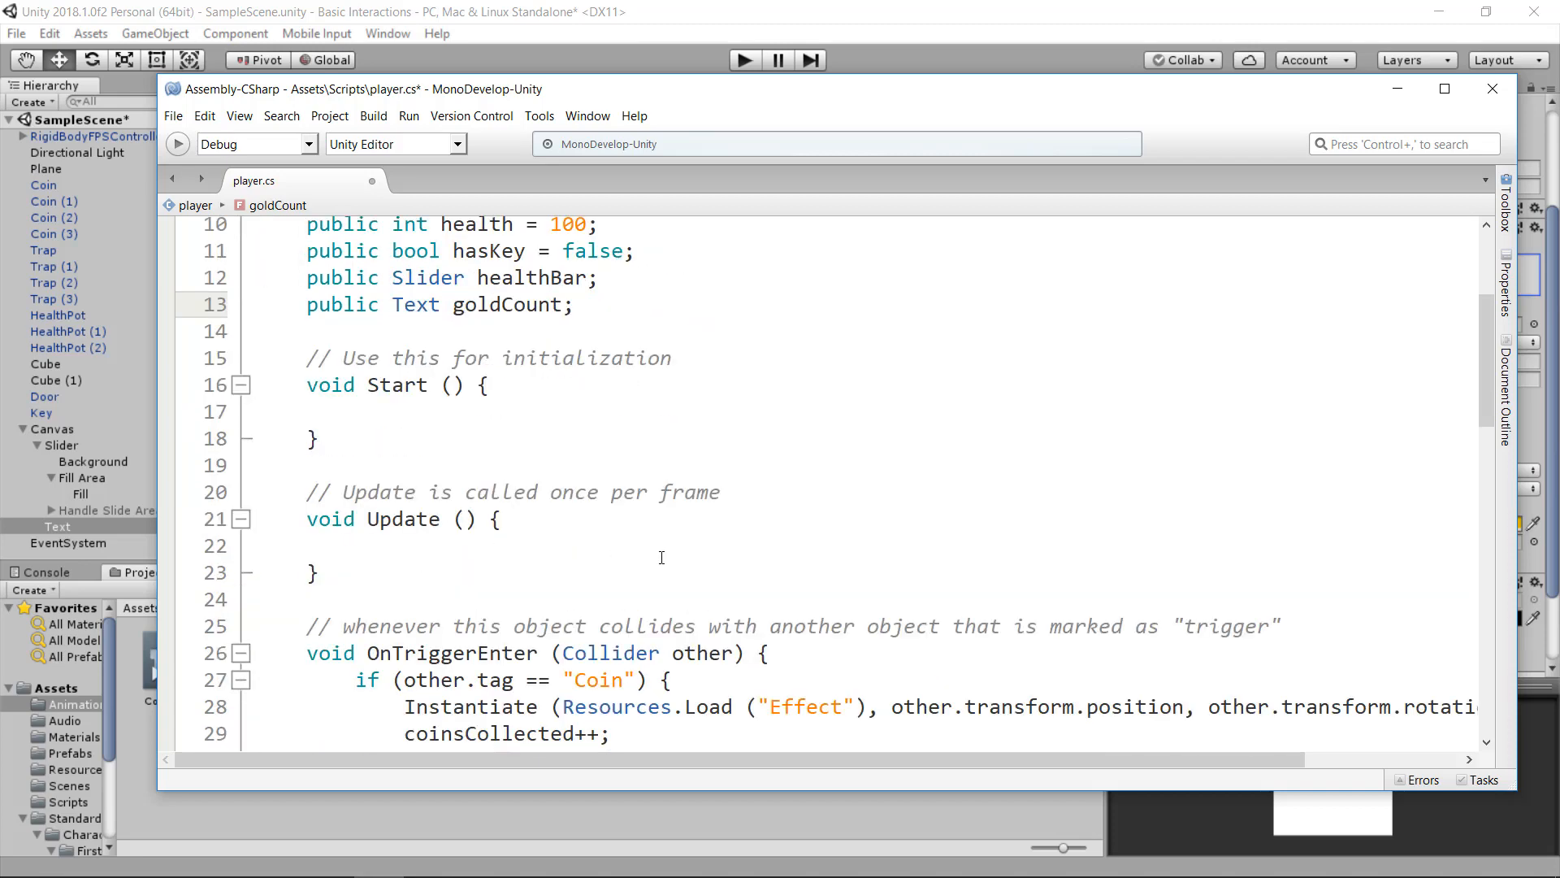
pyautogui.scroll(-2, 665, 557)
pyautogui.scroll(-2, 667, 556)
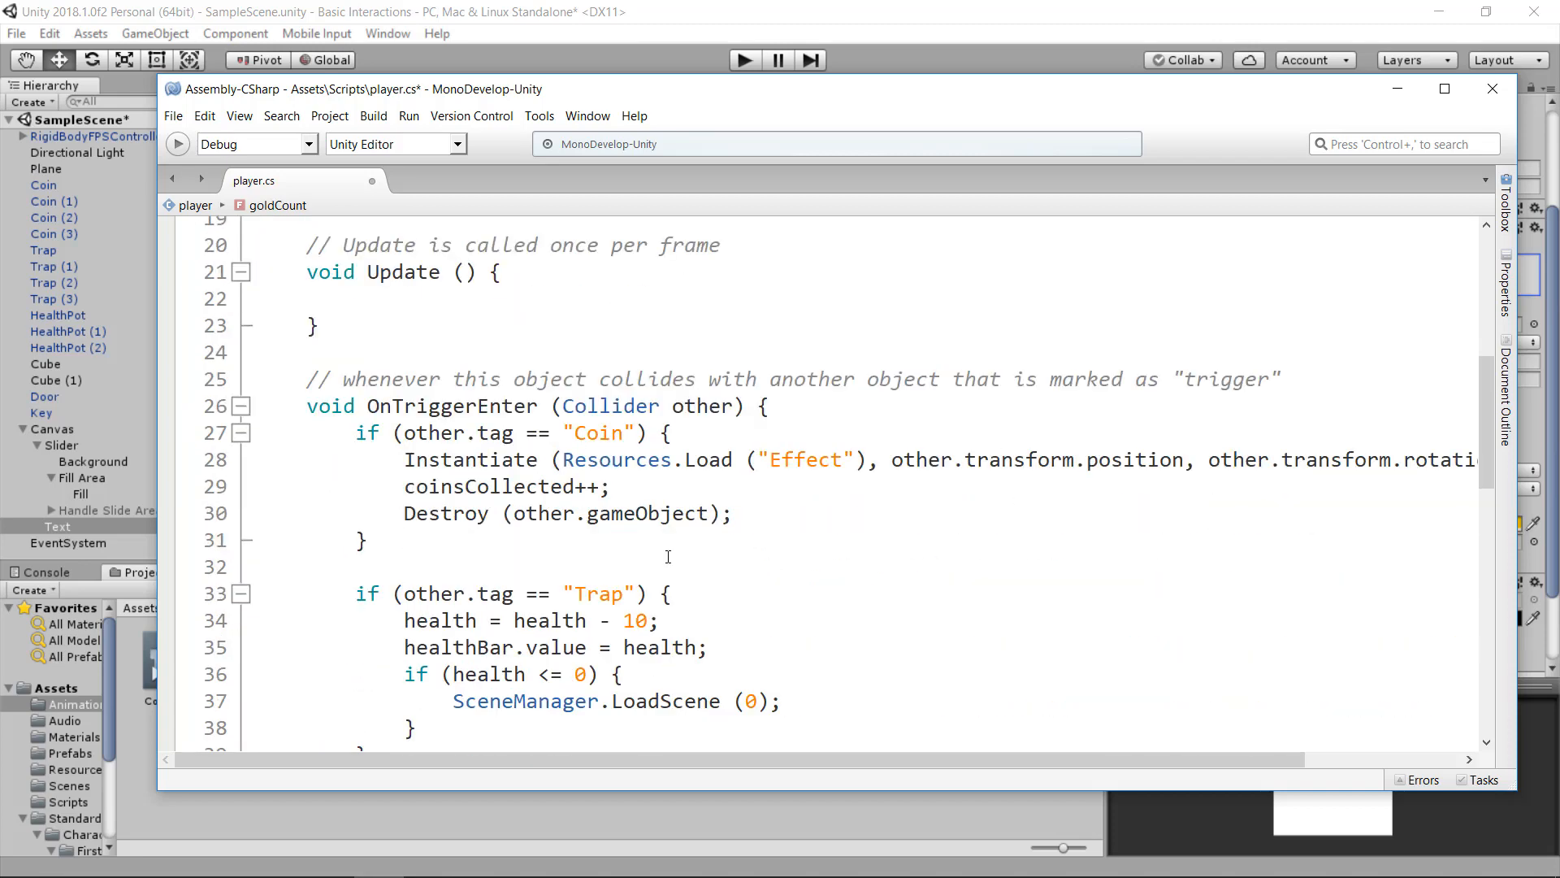
pyautogui.scroll(-1, 718, 499)
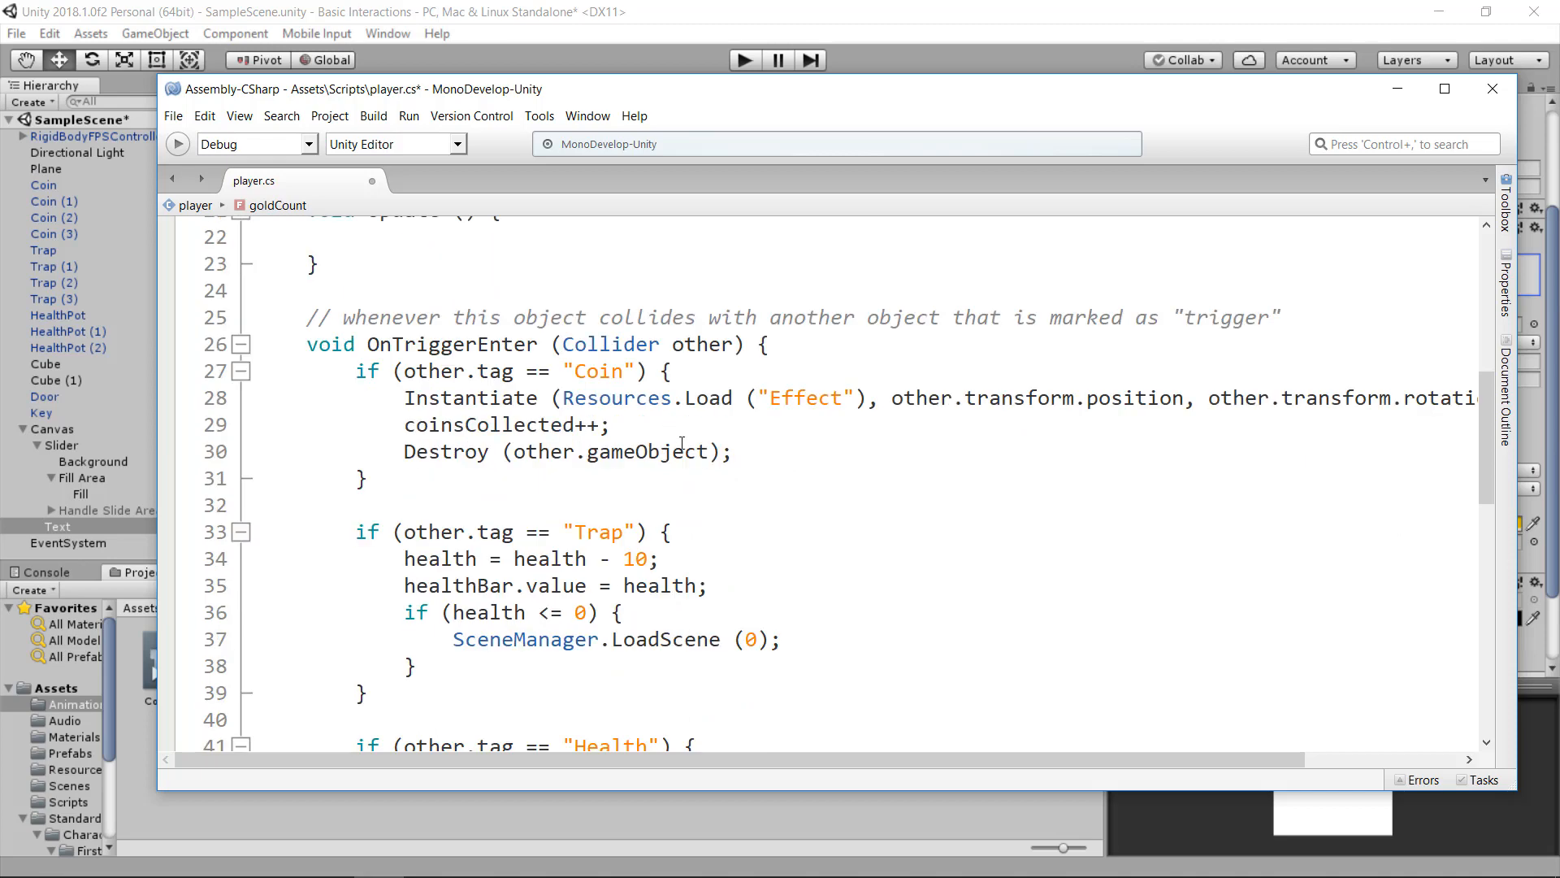
pyautogui.click(605, 424)
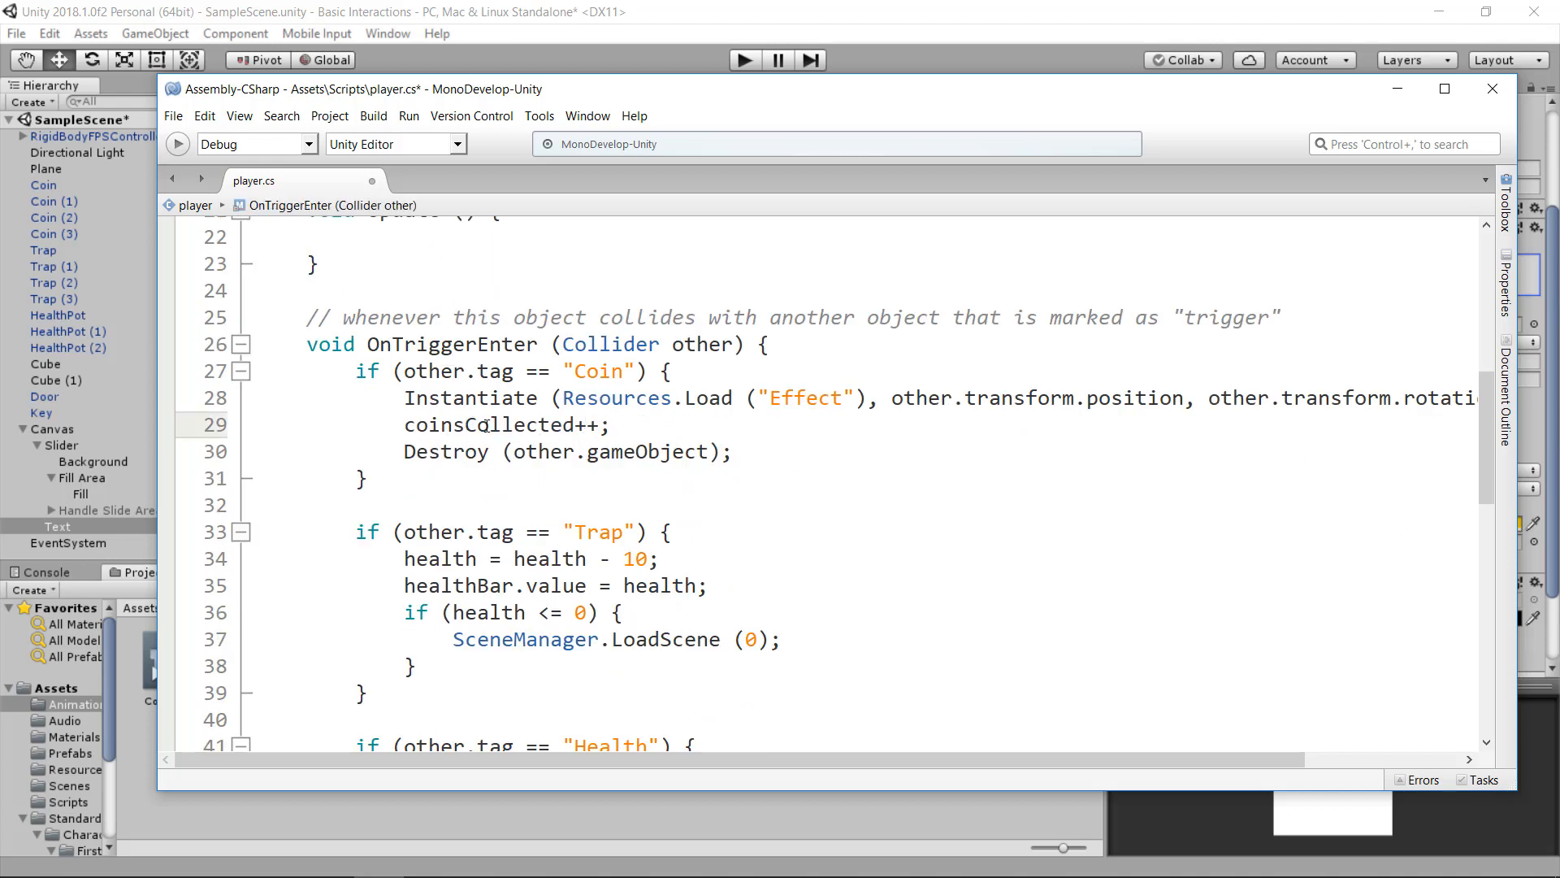
pyautogui.press('Return')
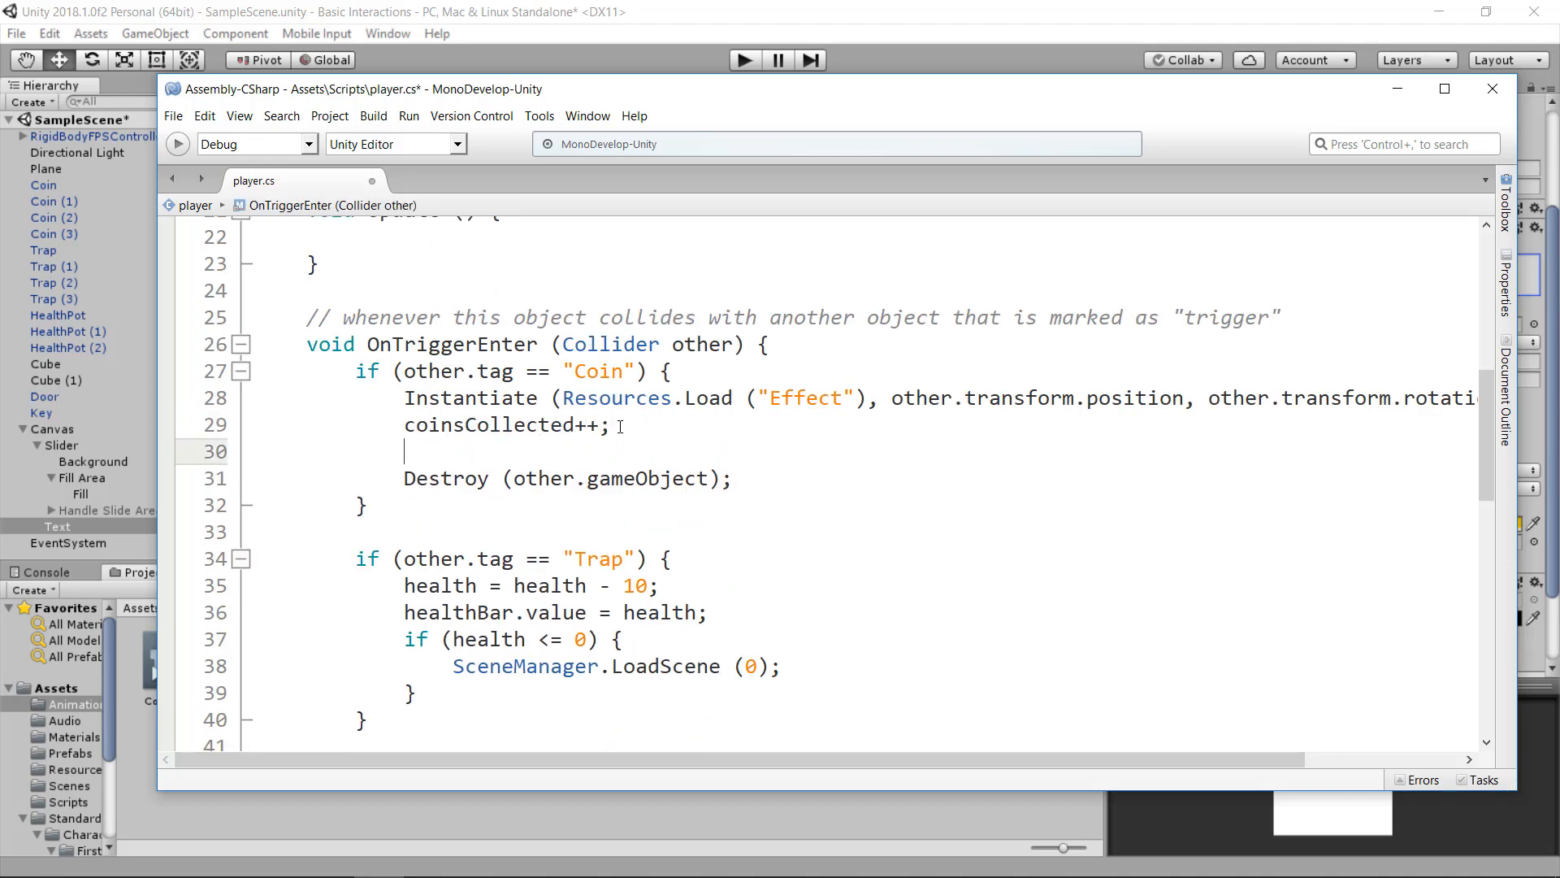
pyautogui.write('goldc')
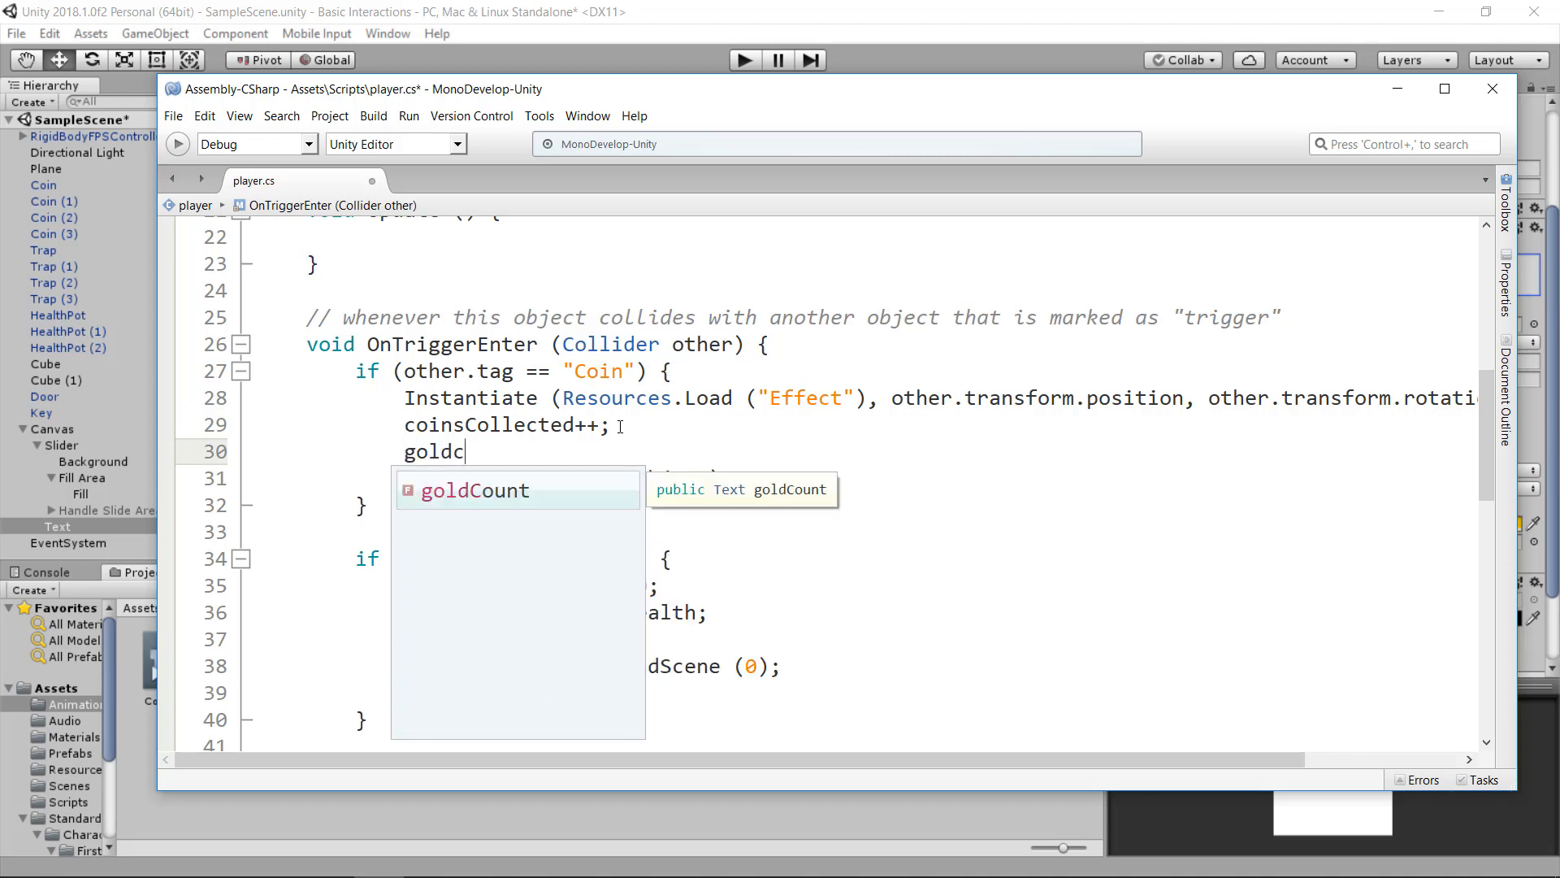
pyautogui.press('Return')
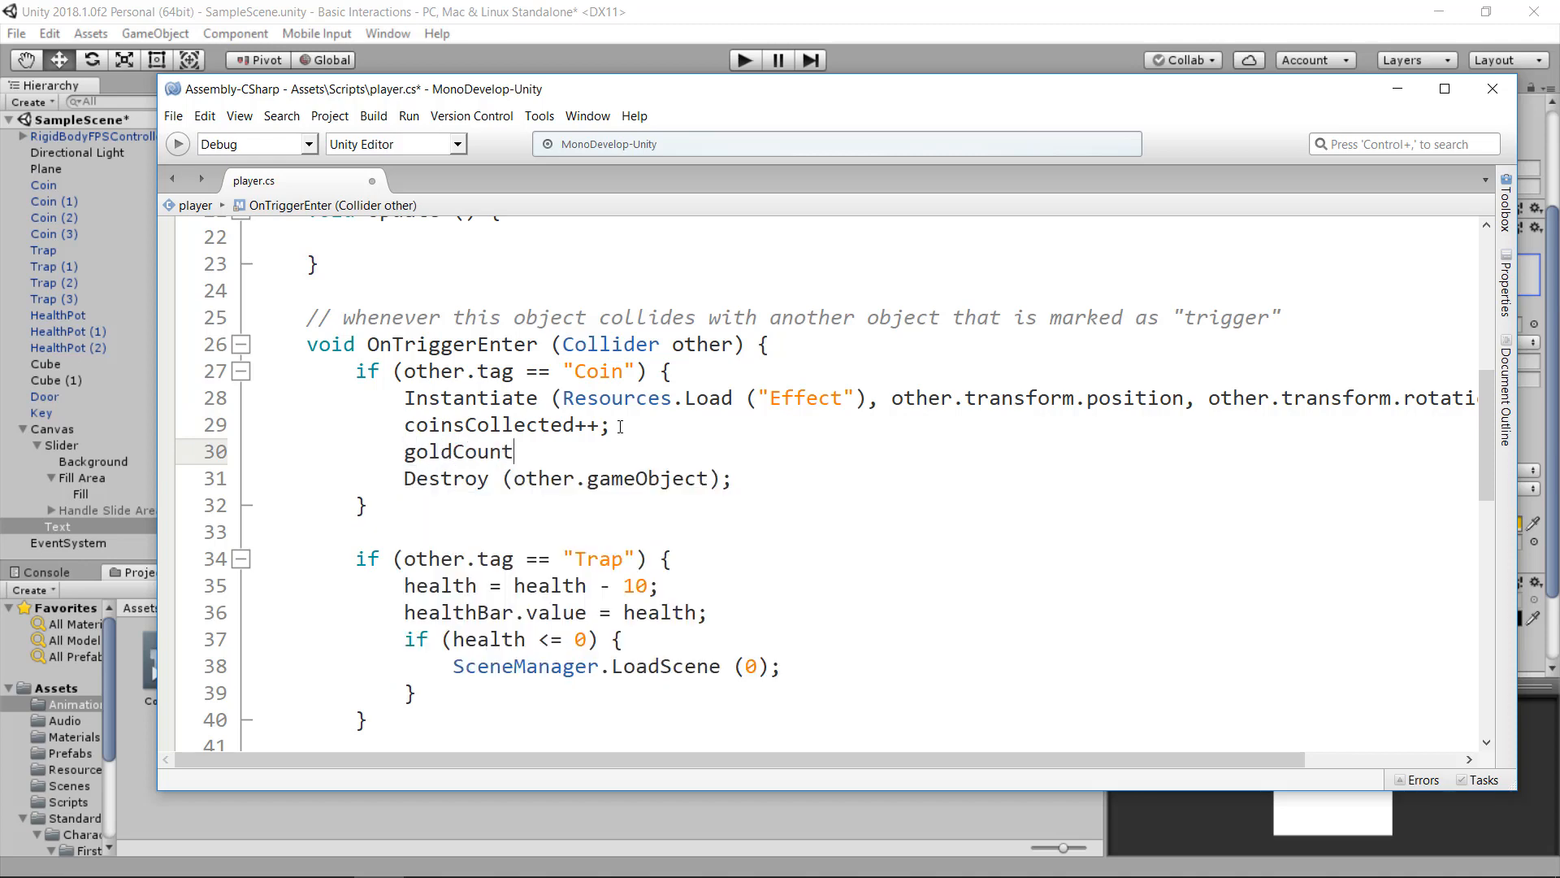
pyautogui.write('.te')
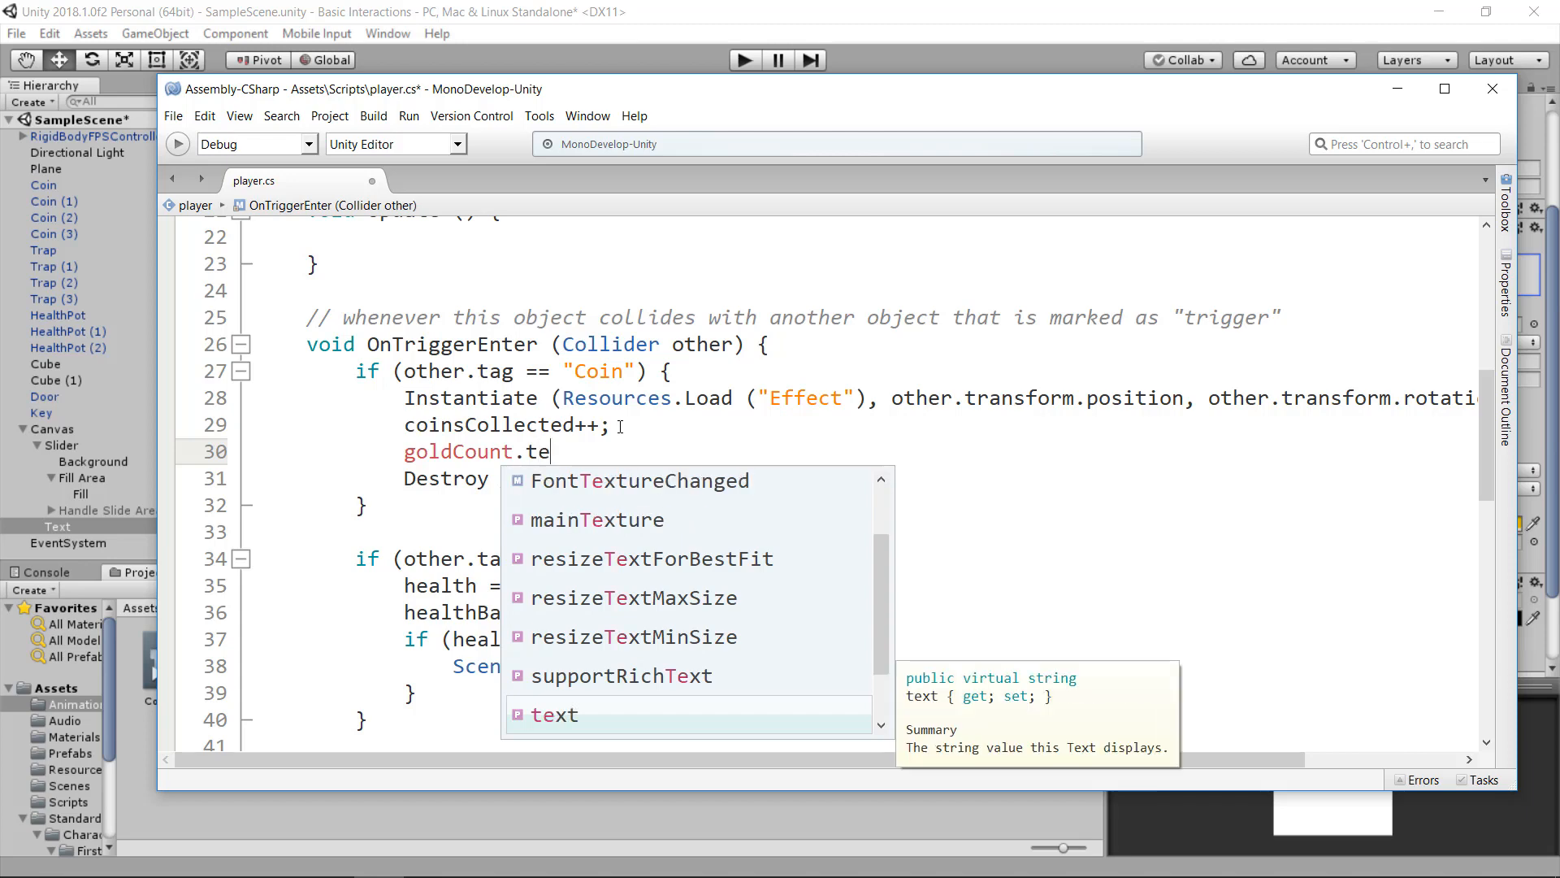
pyautogui.press('Return')
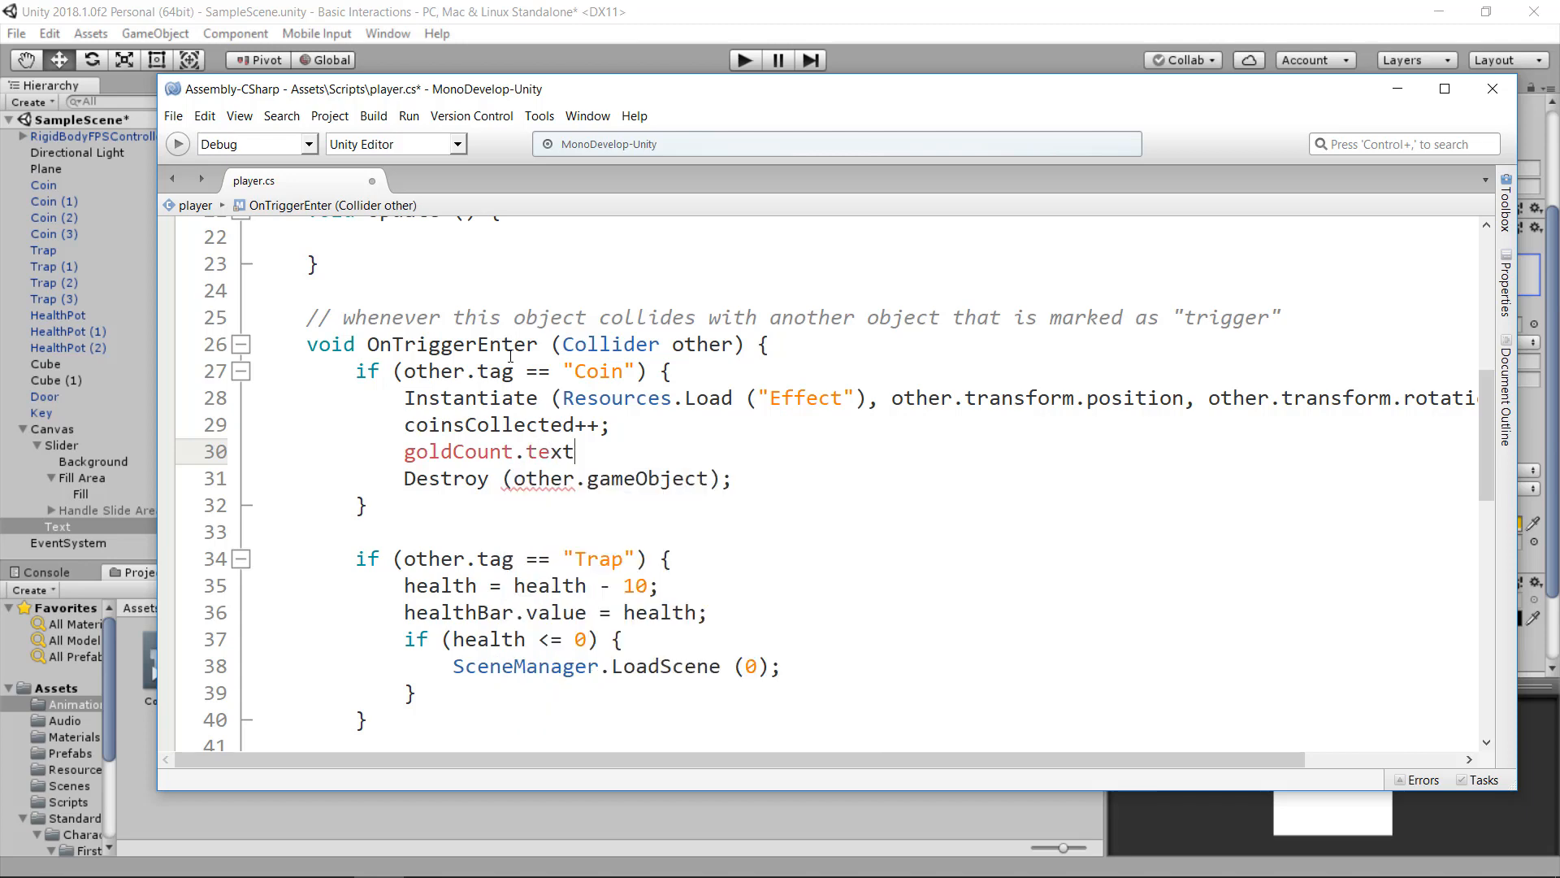
# - Complete the goldCount.text line by assigning it "Gold: " + coinsCollected, ending with a semicolon, and save the script
pyautogui.scroll(5, 410, 452)
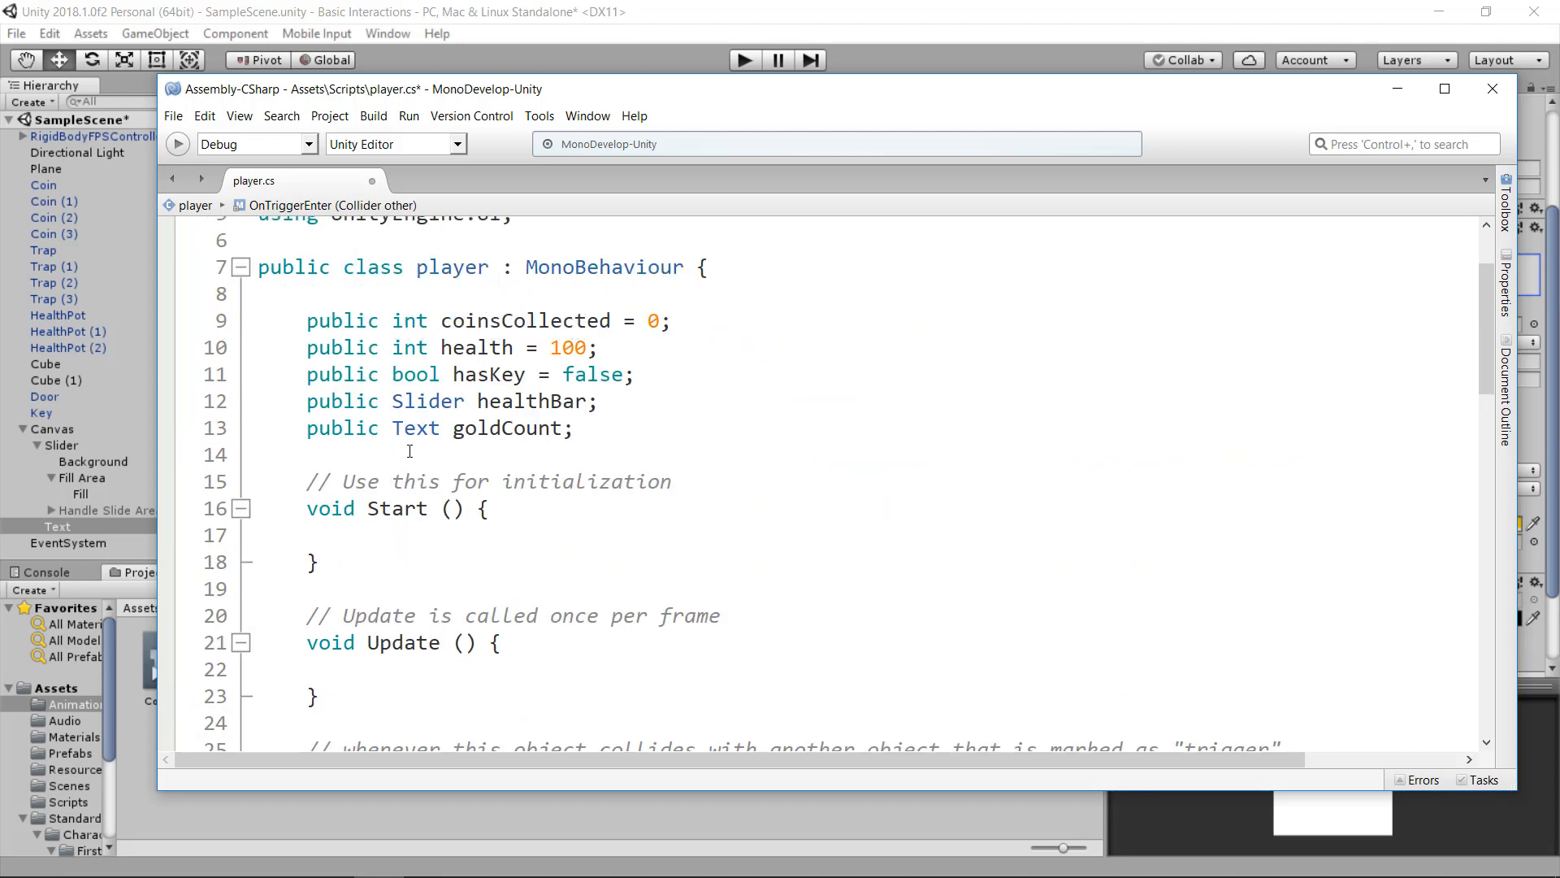
pyautogui.click(681, 18)
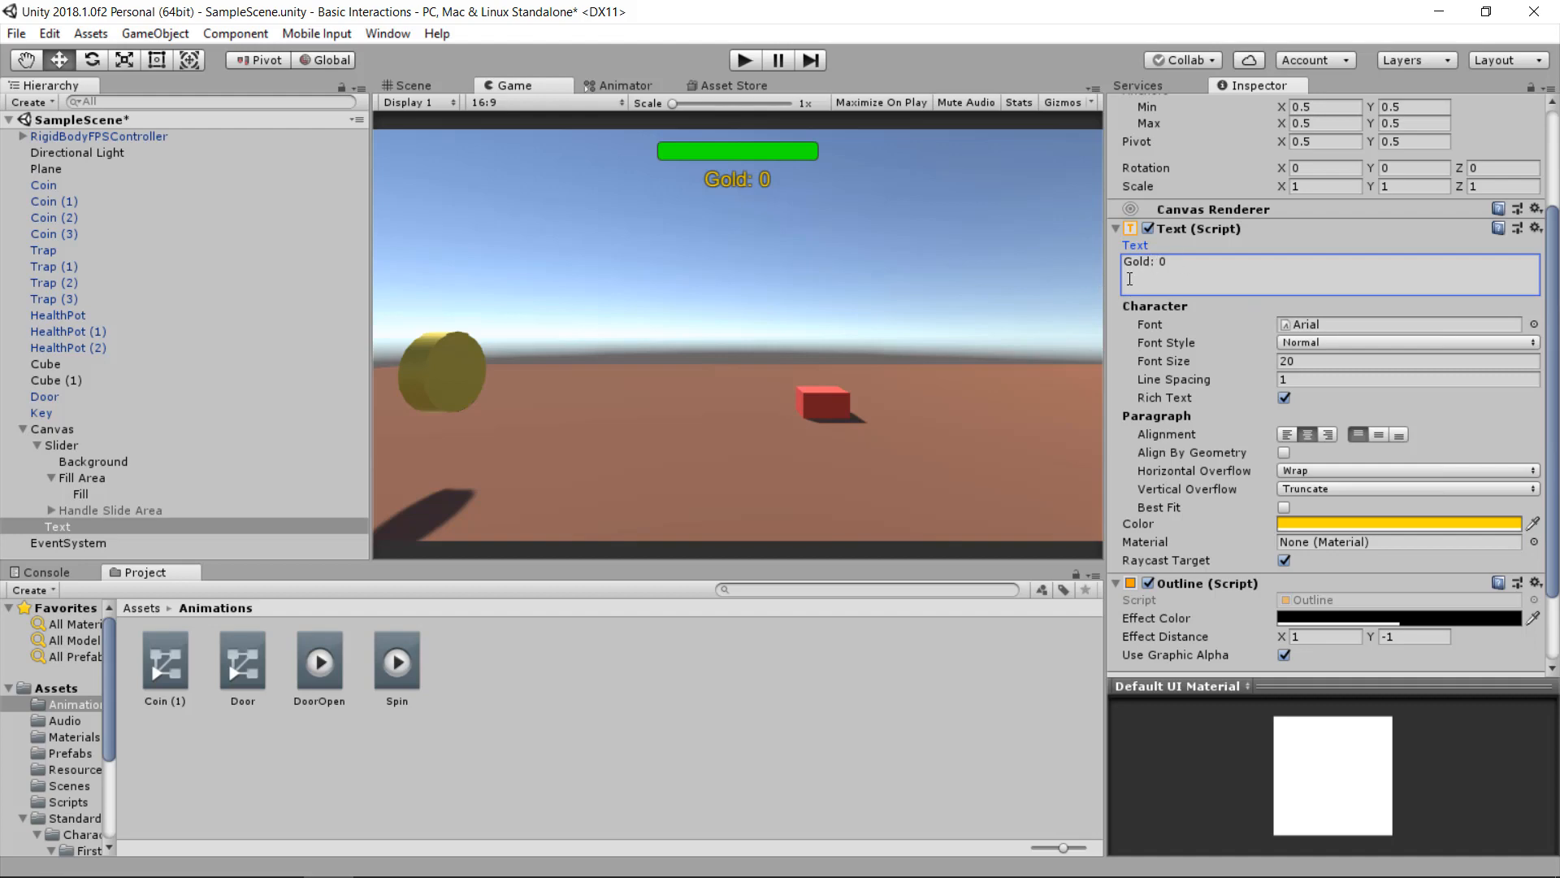
pyautogui.click(378, 860)
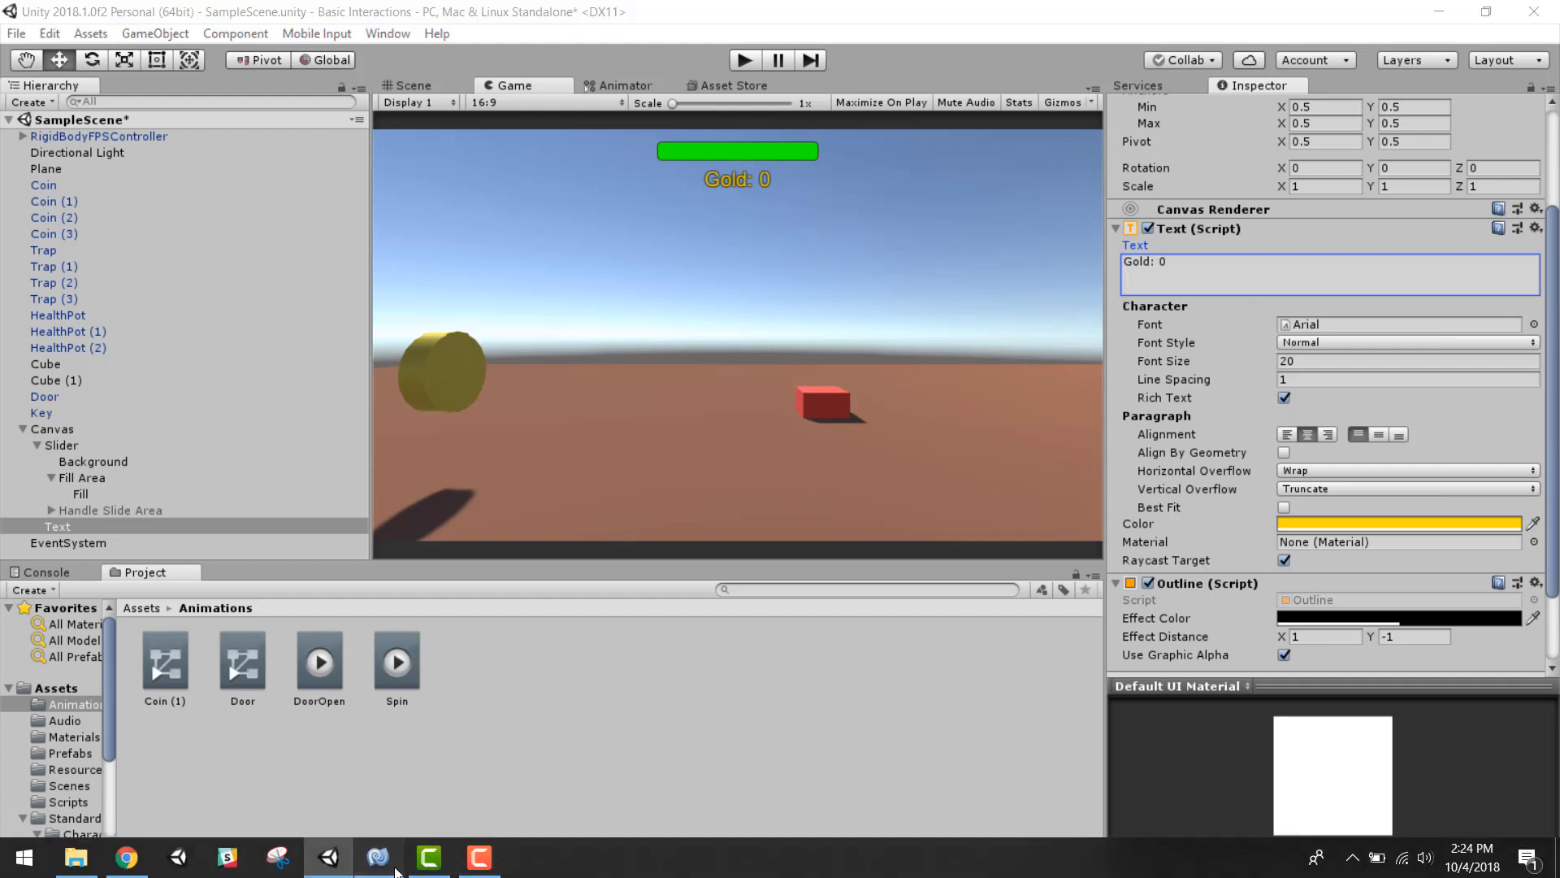
pyautogui.scroll(-5, 569, 514)
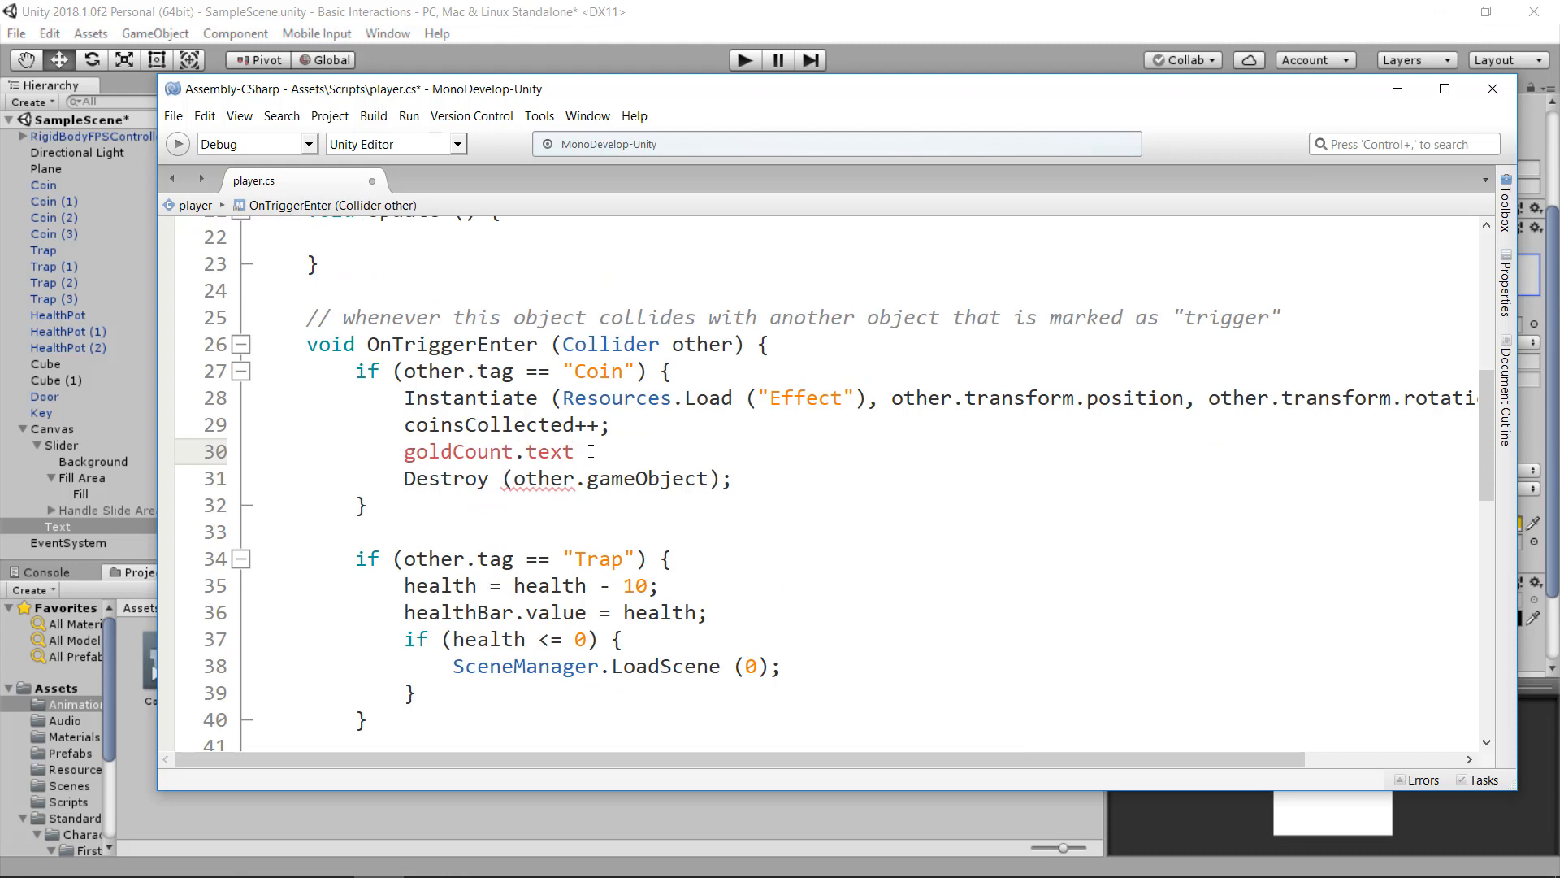
pyautogui.write('= "')
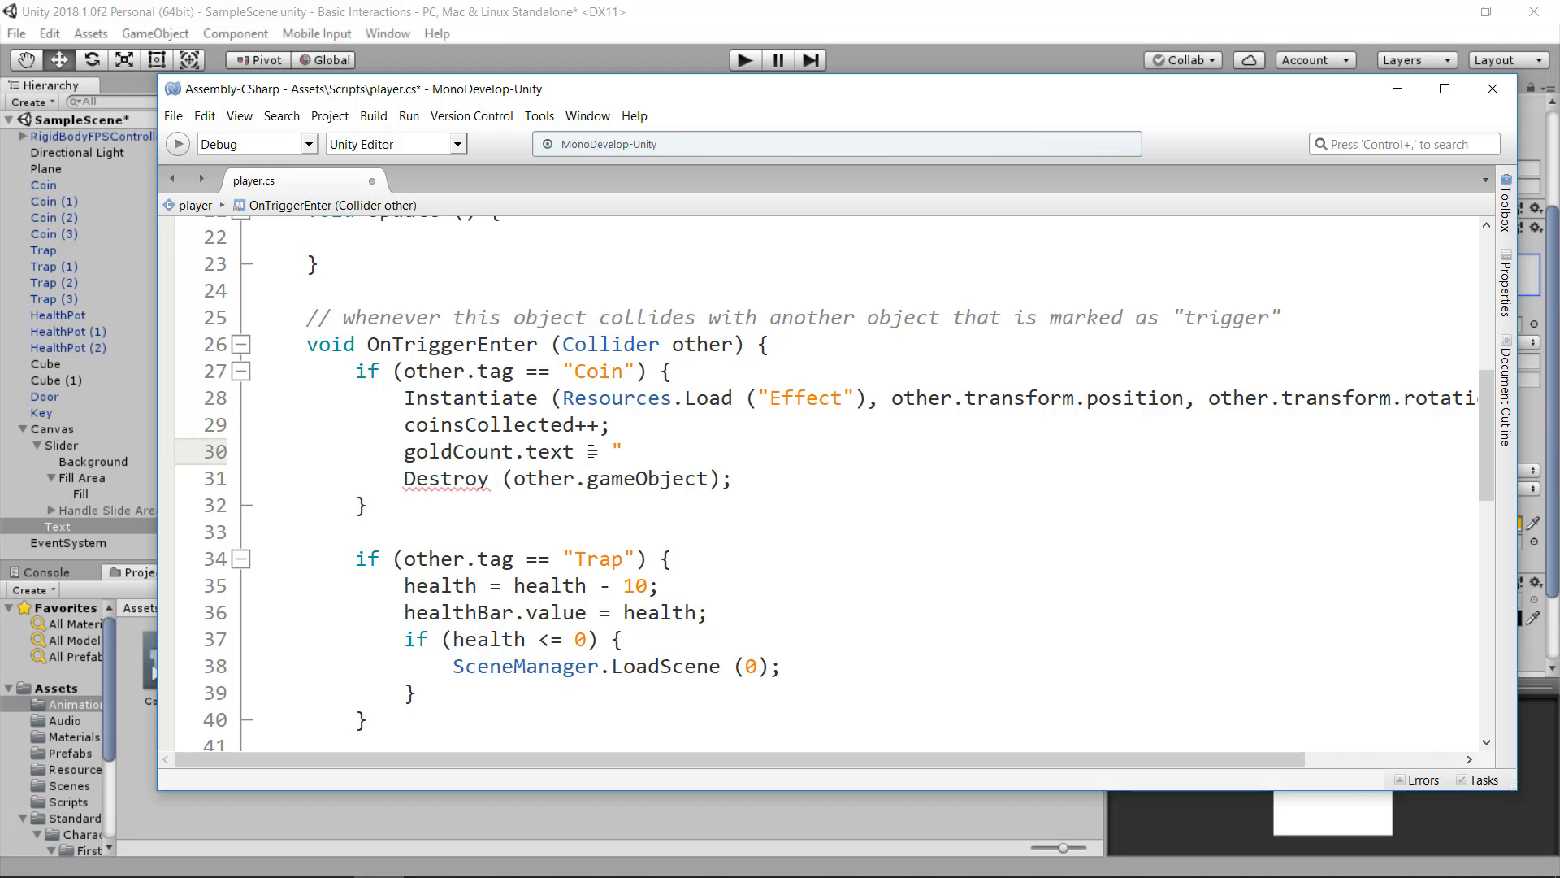
pyautogui.write('Gold: " +')
pyautogui.write('coins')
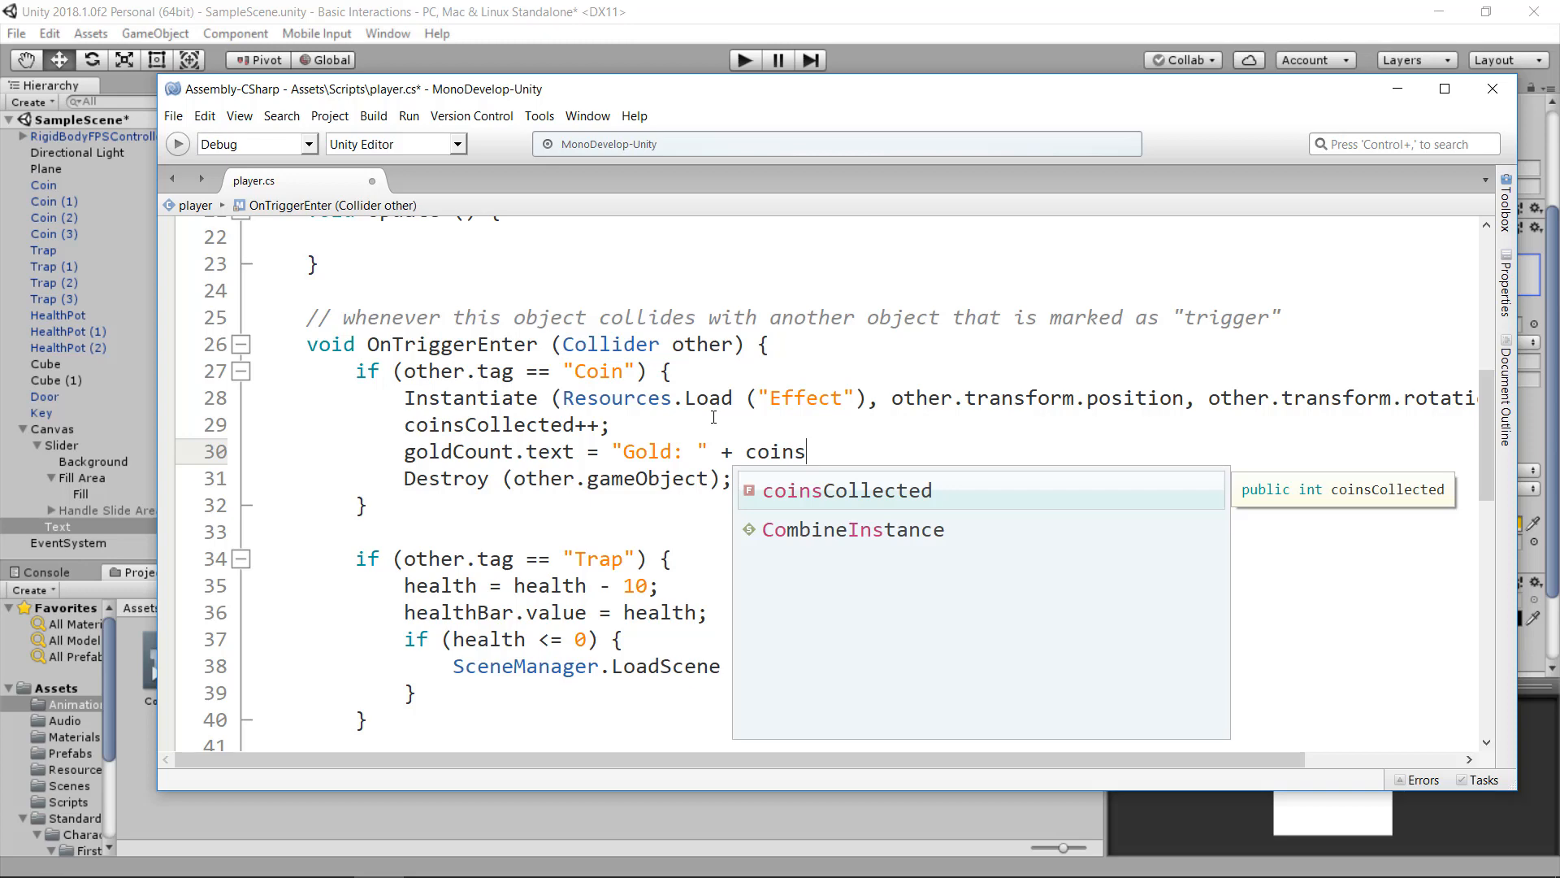
pyautogui.press('Return')
pyautogui.write(';')
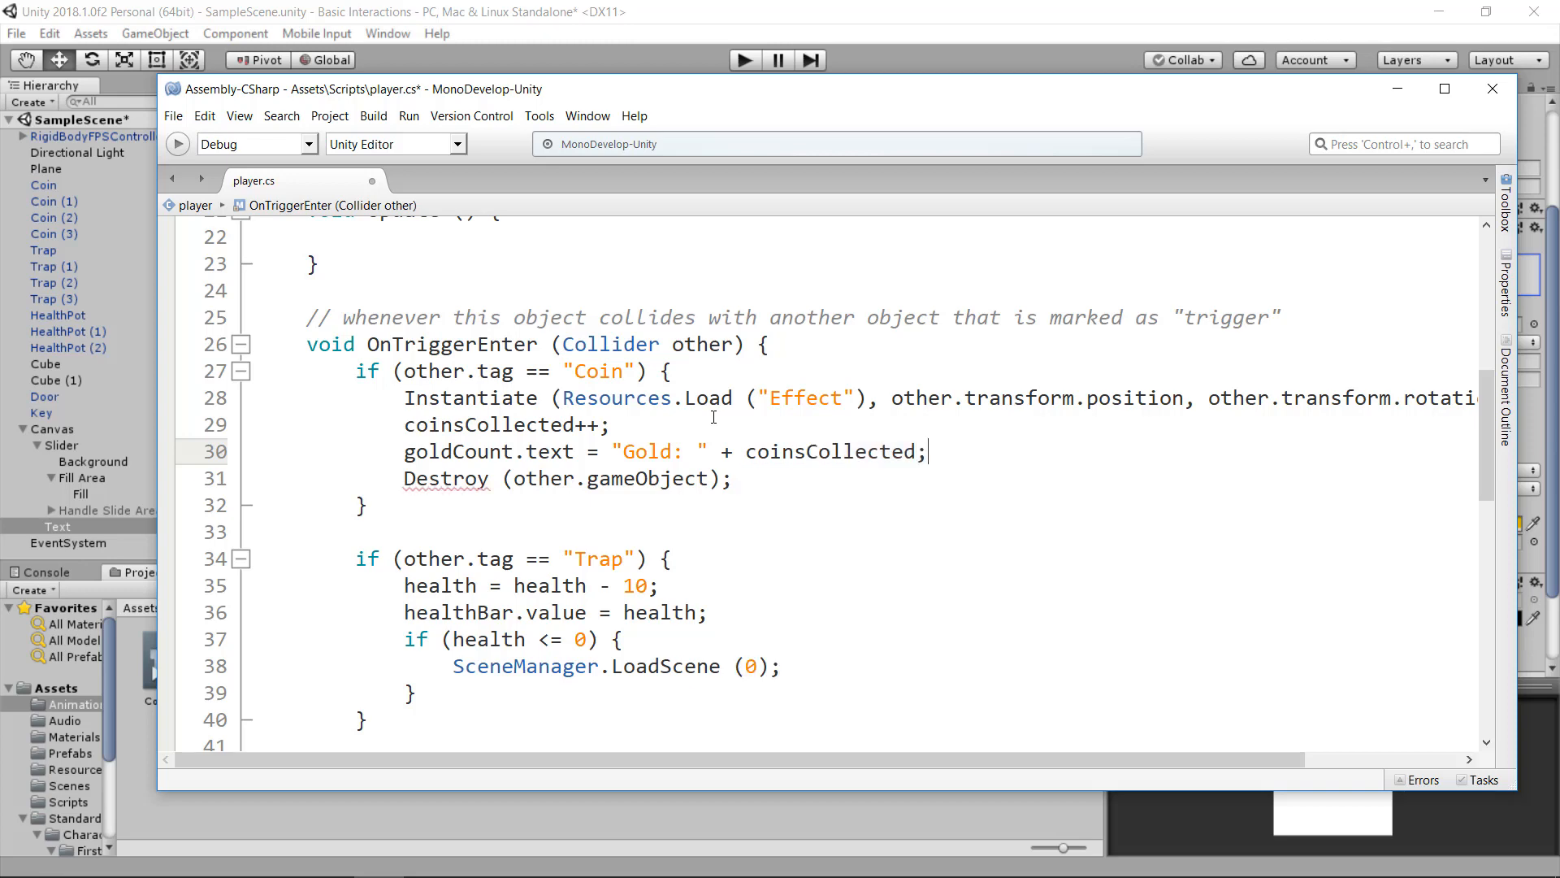
pyautogui.hotkey('ctrl', 's')
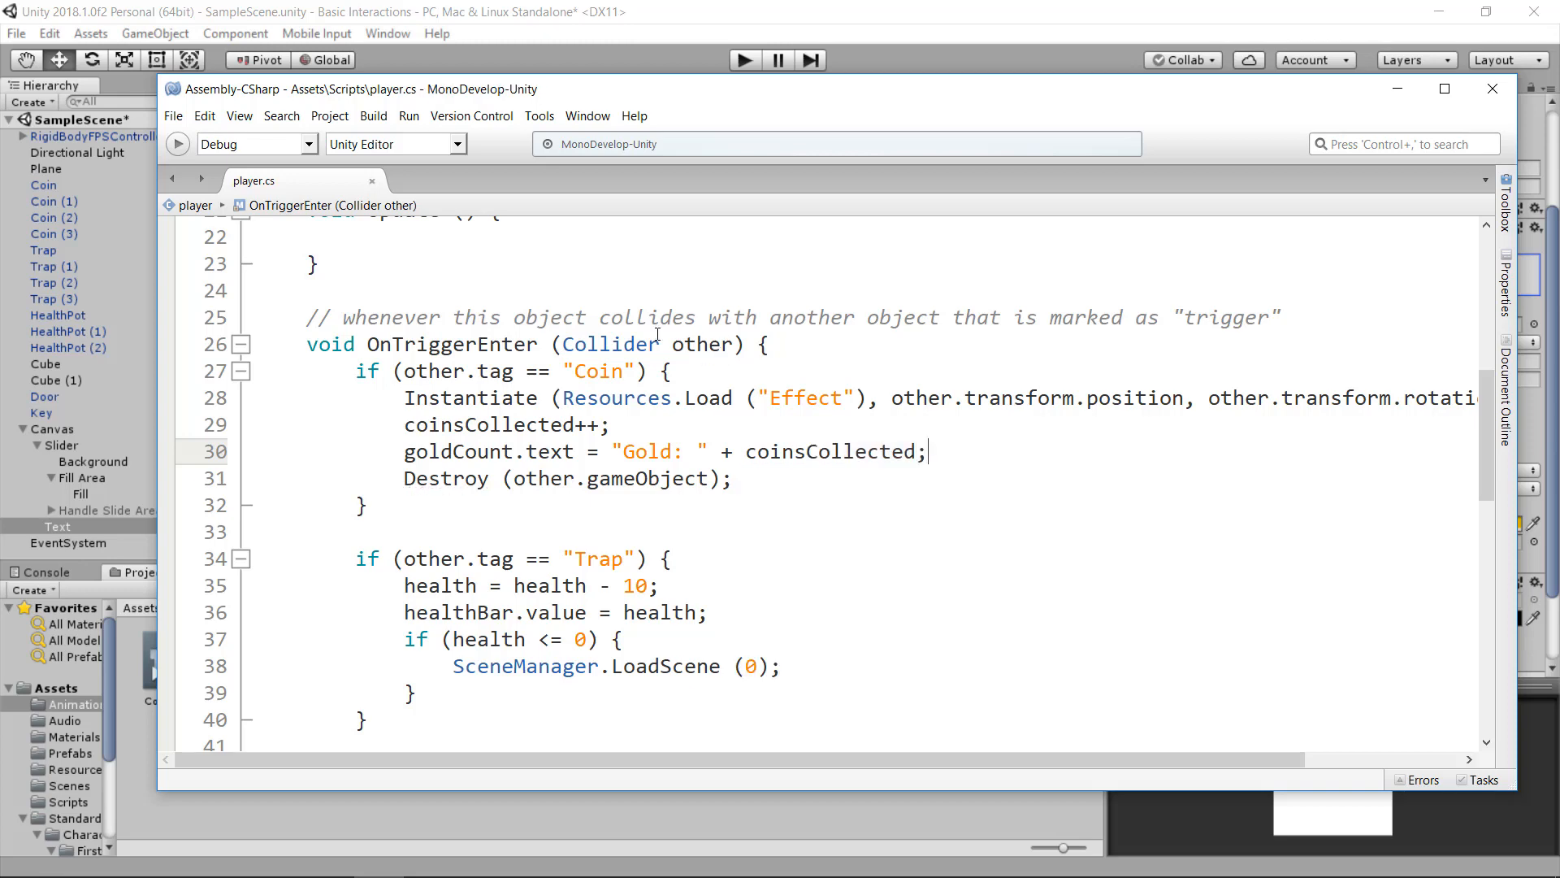
# - Switch back to Unity and assign the Canvas Text object to the Gold Count field of RigidBodyFPSController's Player script
pyautogui.click(650, 16)
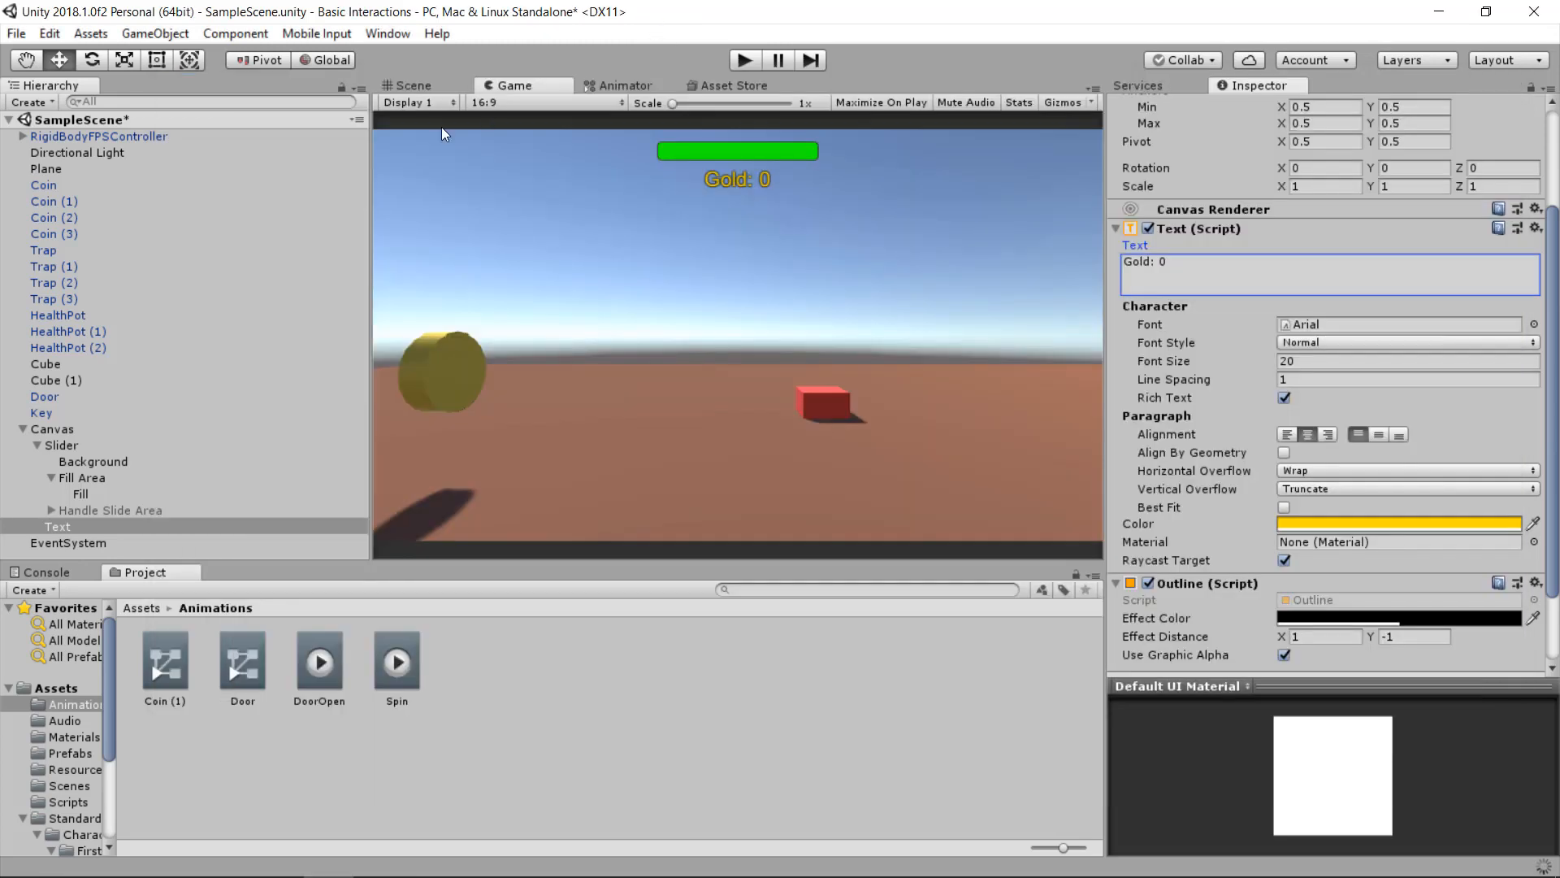
pyautogui.click(134, 134)
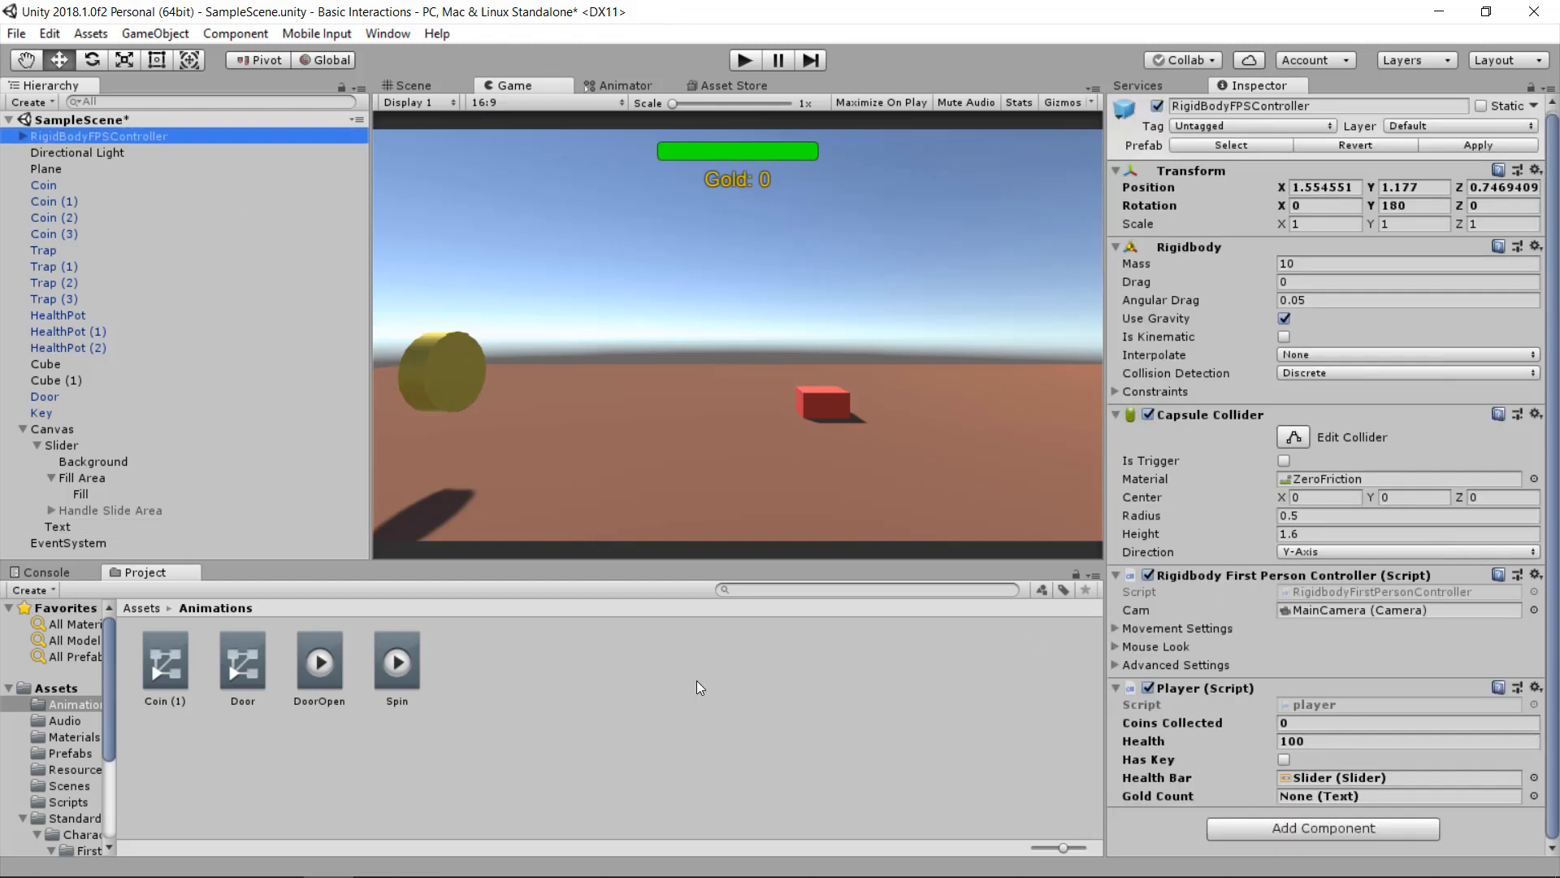
pyautogui.moveTo(62, 524); pyautogui.dragTo(1306, 797)
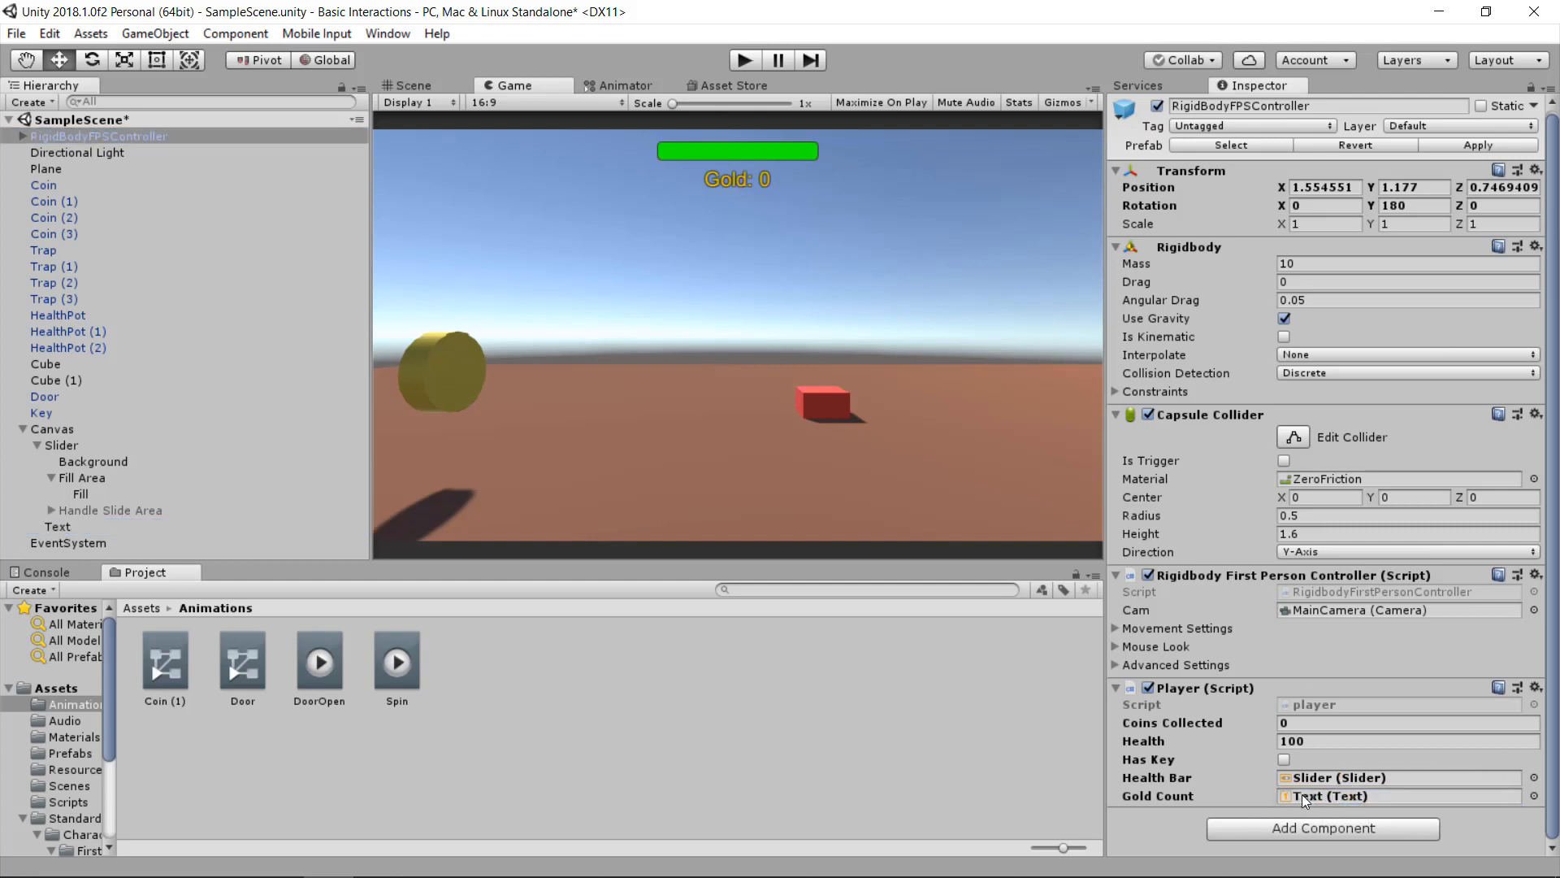
# - Run the game and walk the player into three coins to test the gold counter text
pyautogui.click(743, 63)
pyautogui.press('w')
pyautogui.press('w')
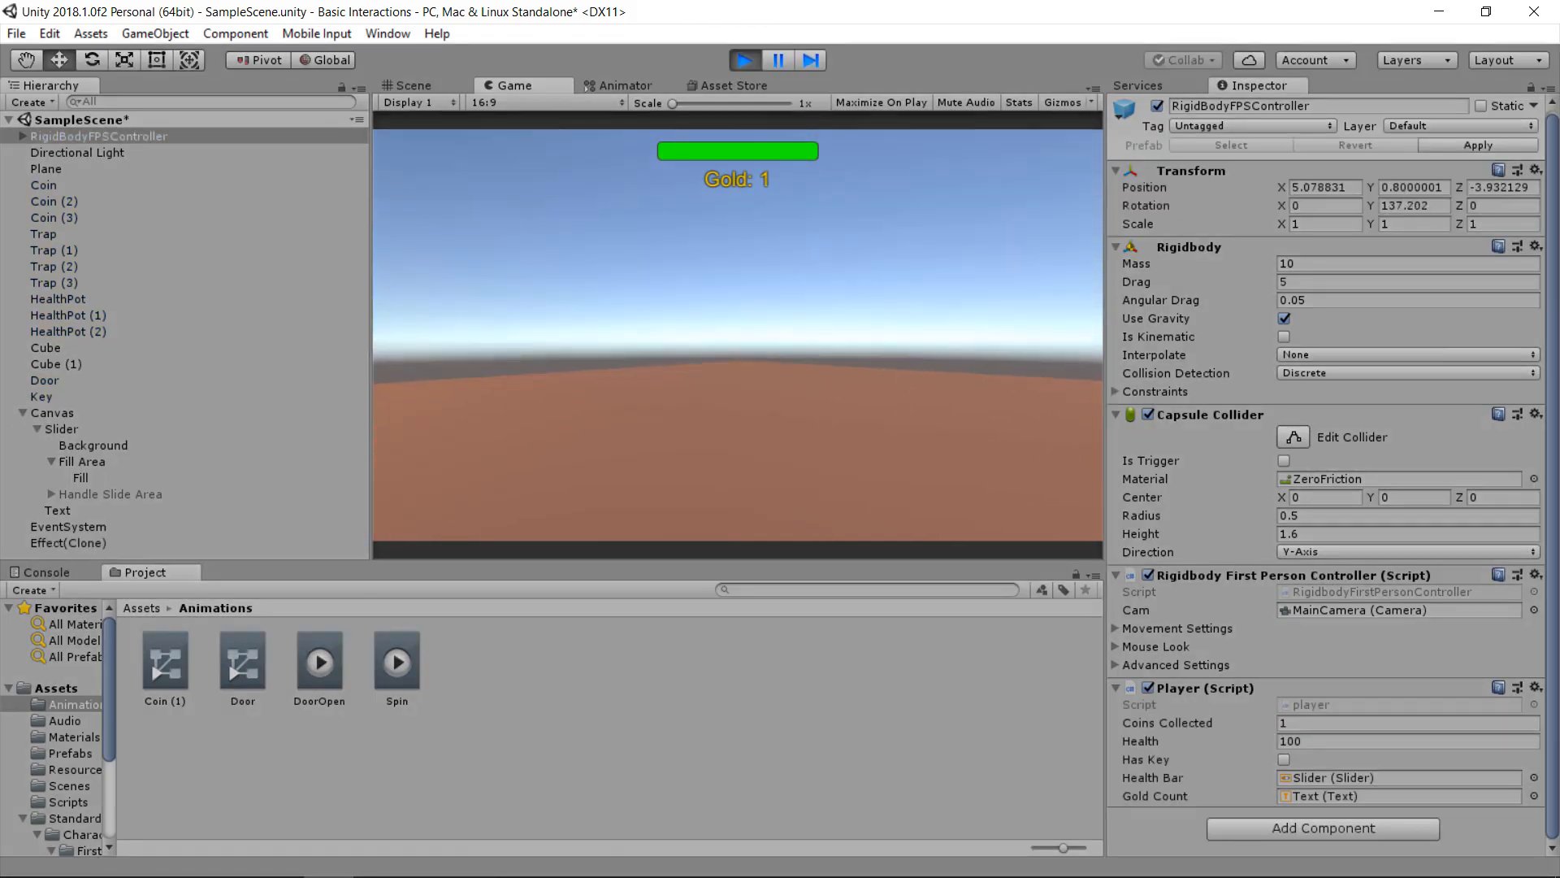
pyautogui.press('w')
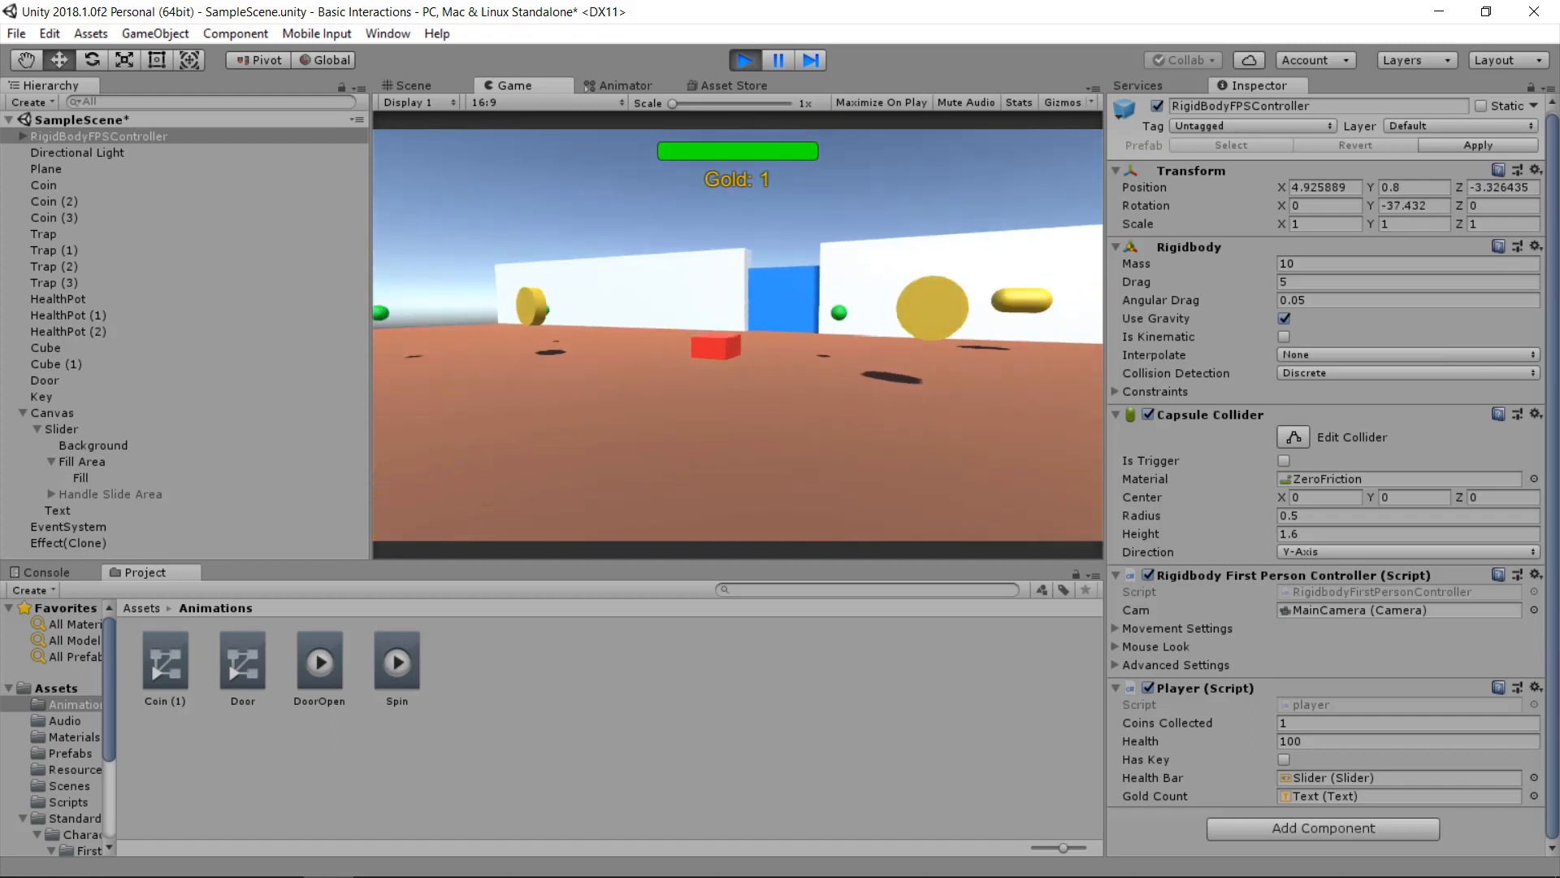
pyautogui.press('w')
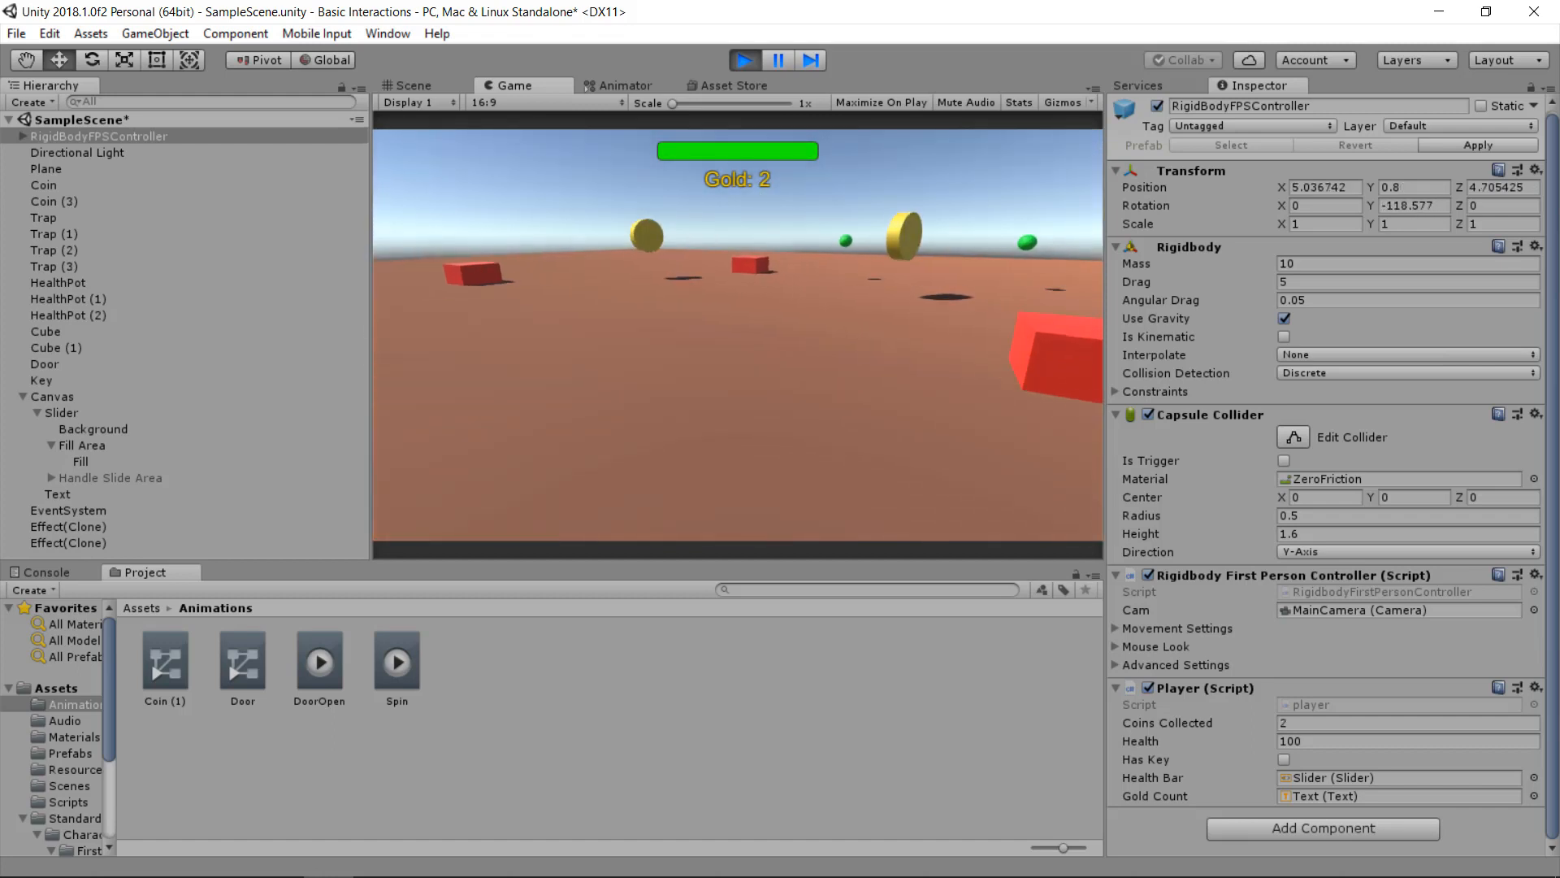
pyautogui.press('w')
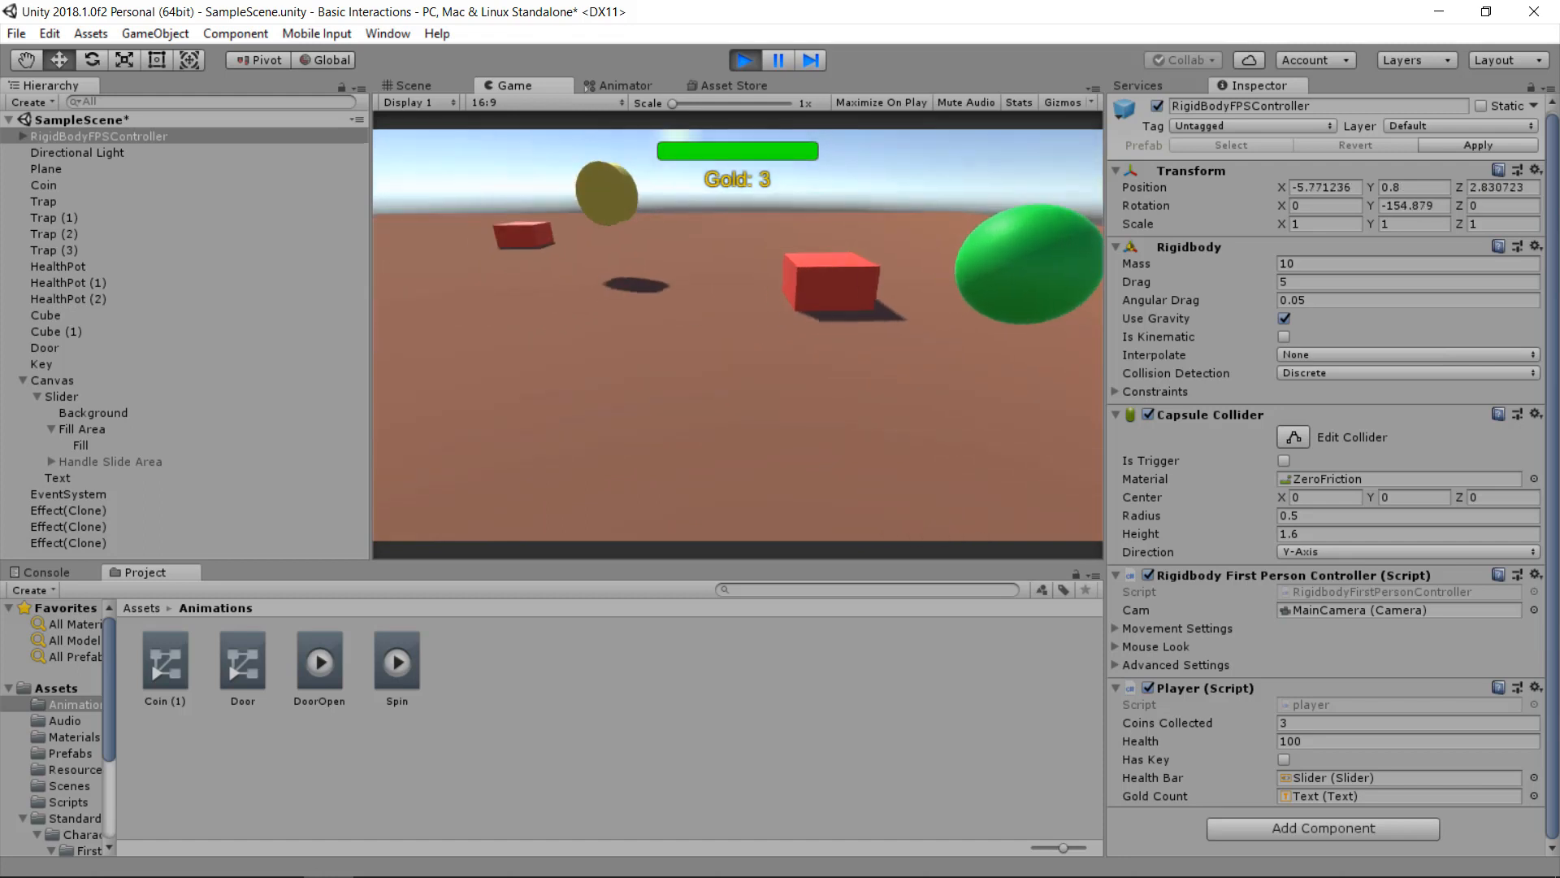
# - Walk the player into the red traps and green health pots to test the health bar
pyautogui.press('w')
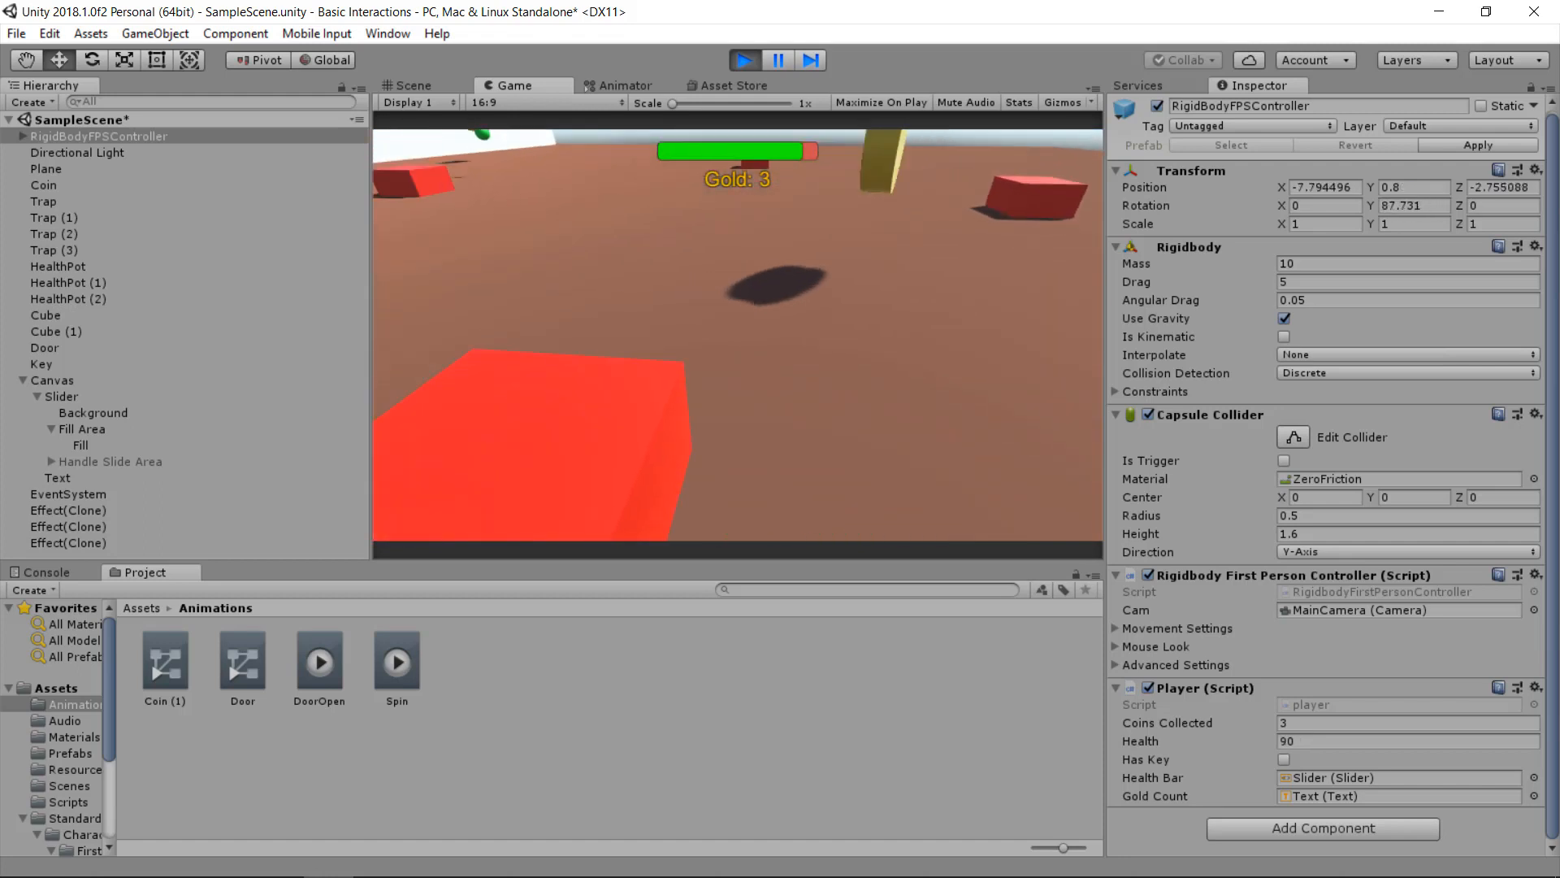
pyautogui.press('w')
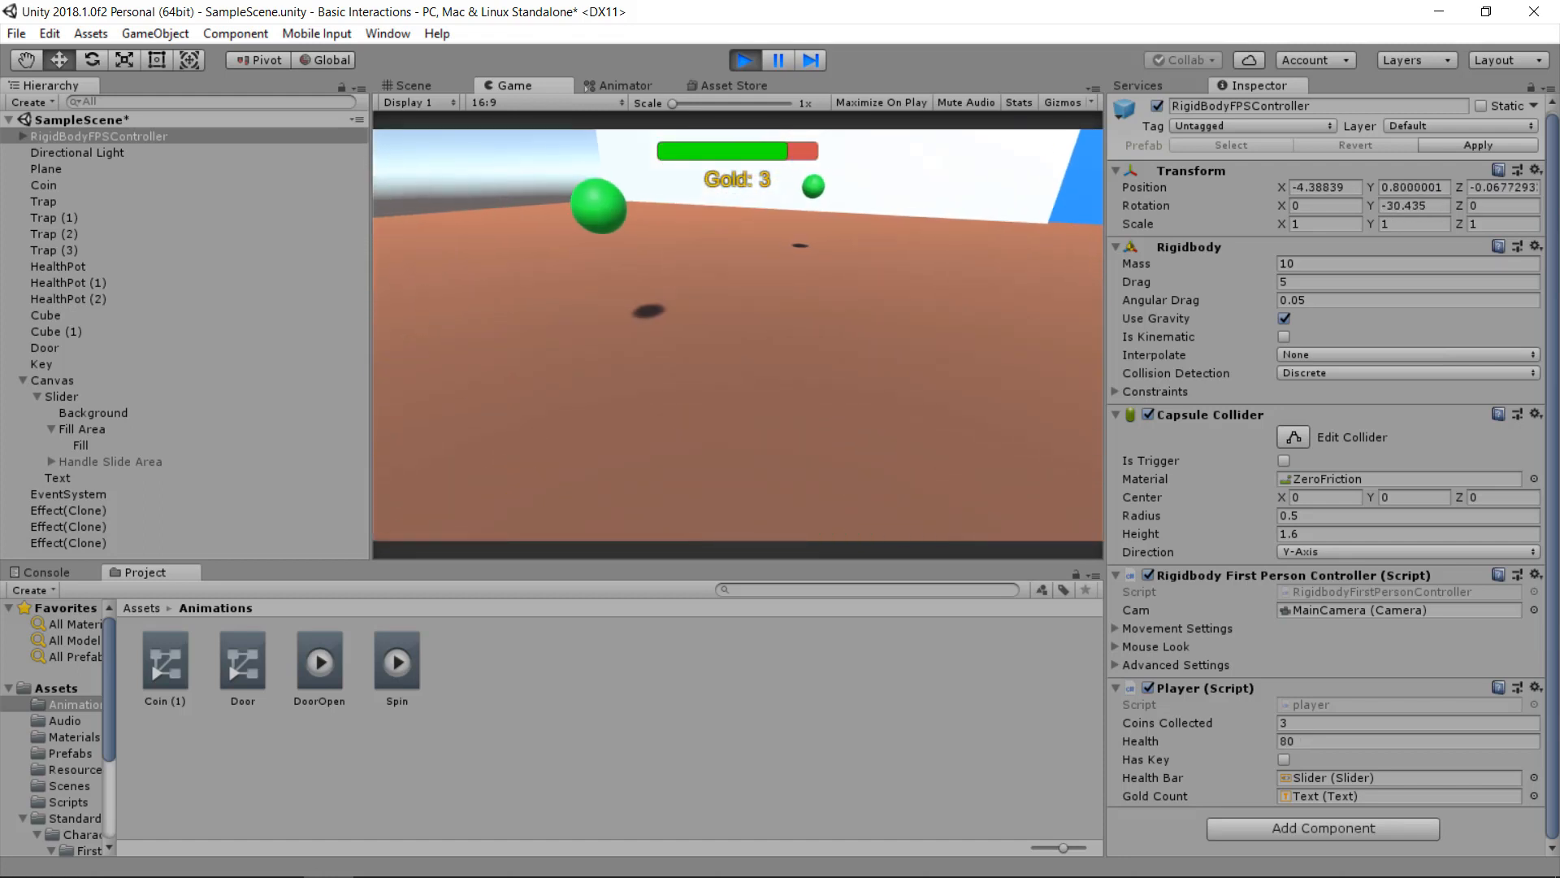
pyautogui.press('w')
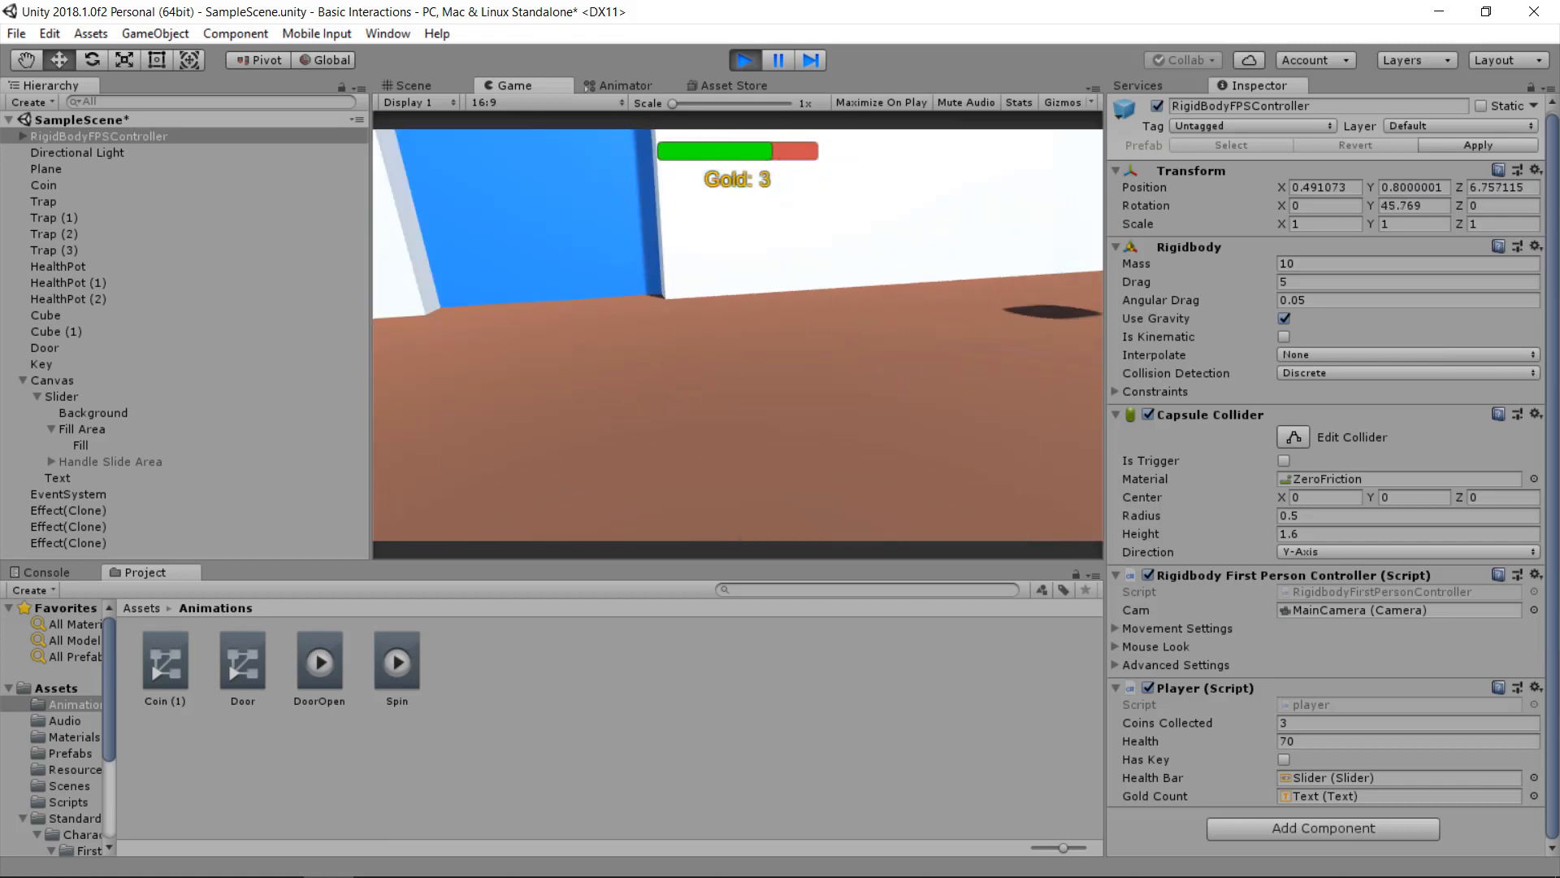
pyautogui.press('w')
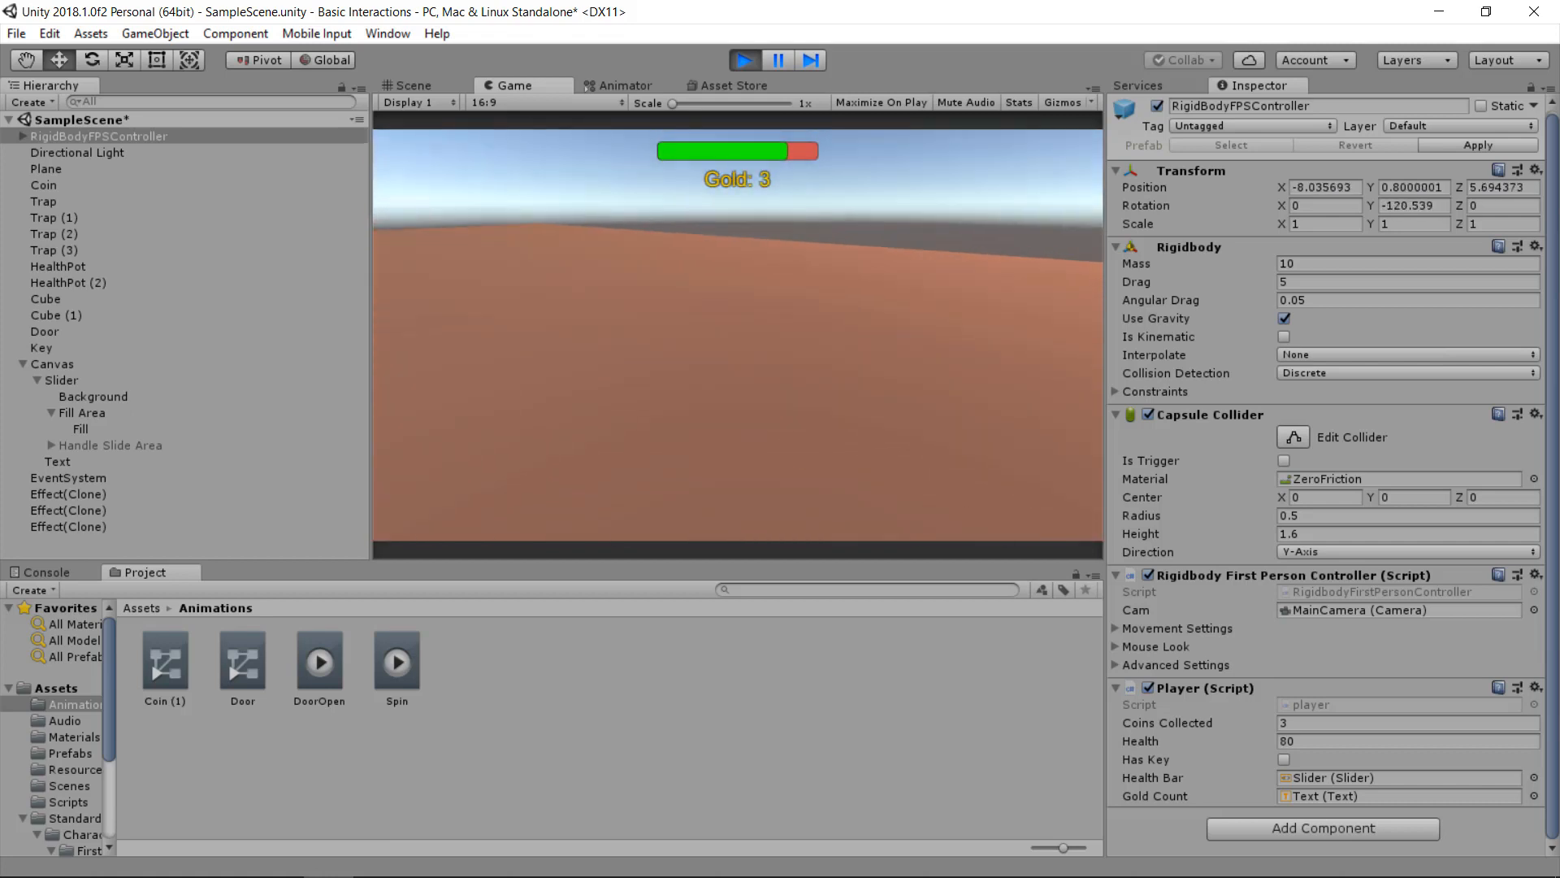
pyautogui.press('w')
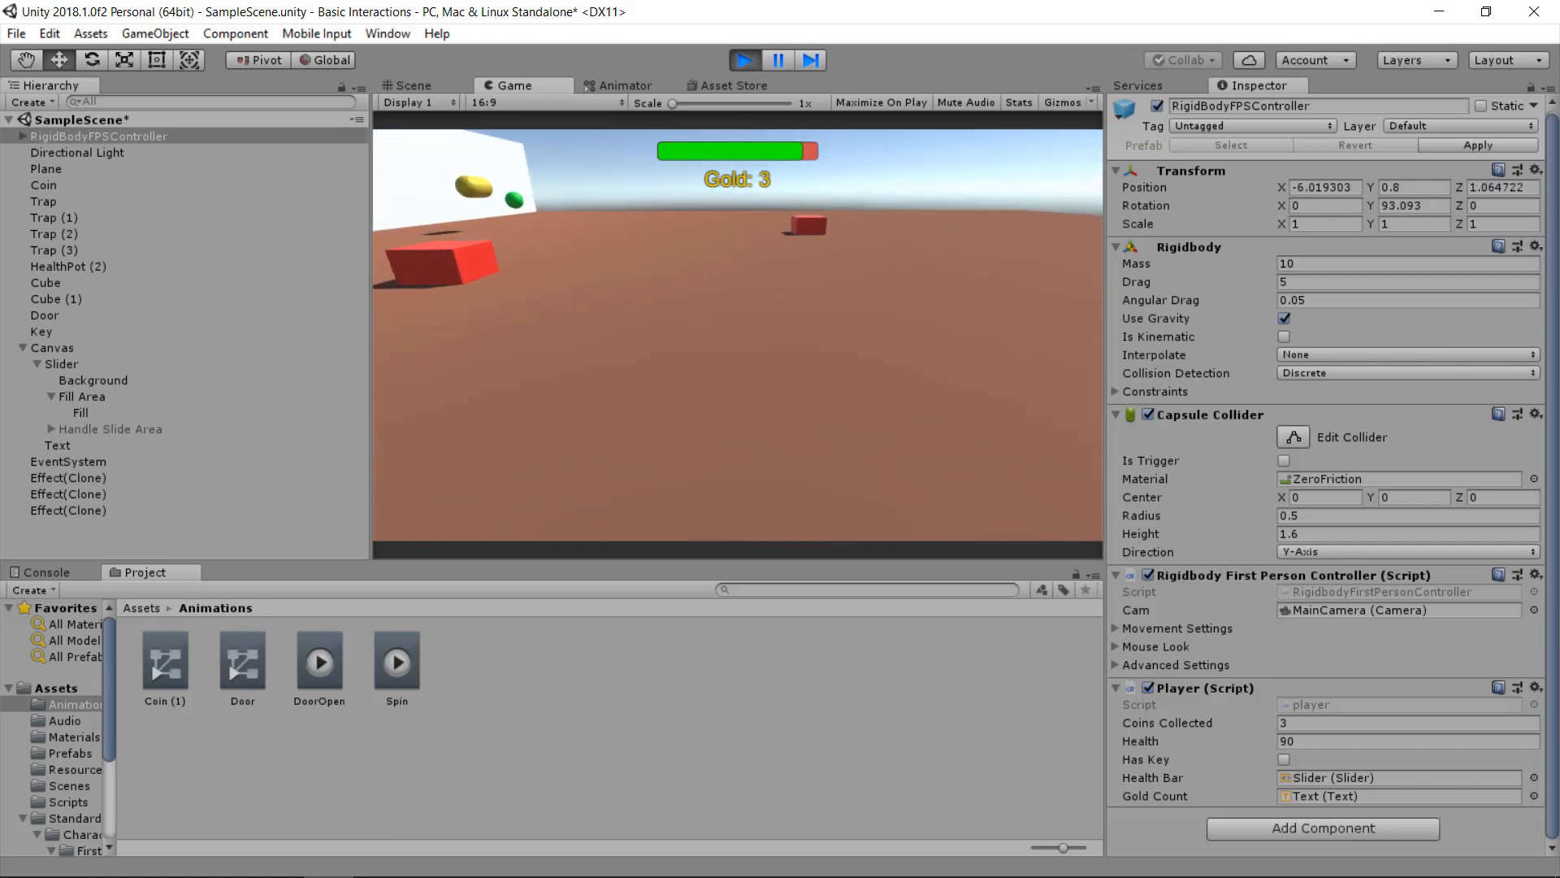
# - Pick up the key, walk to the blue door to test its opening, and stop the game
pyautogui.press('w')
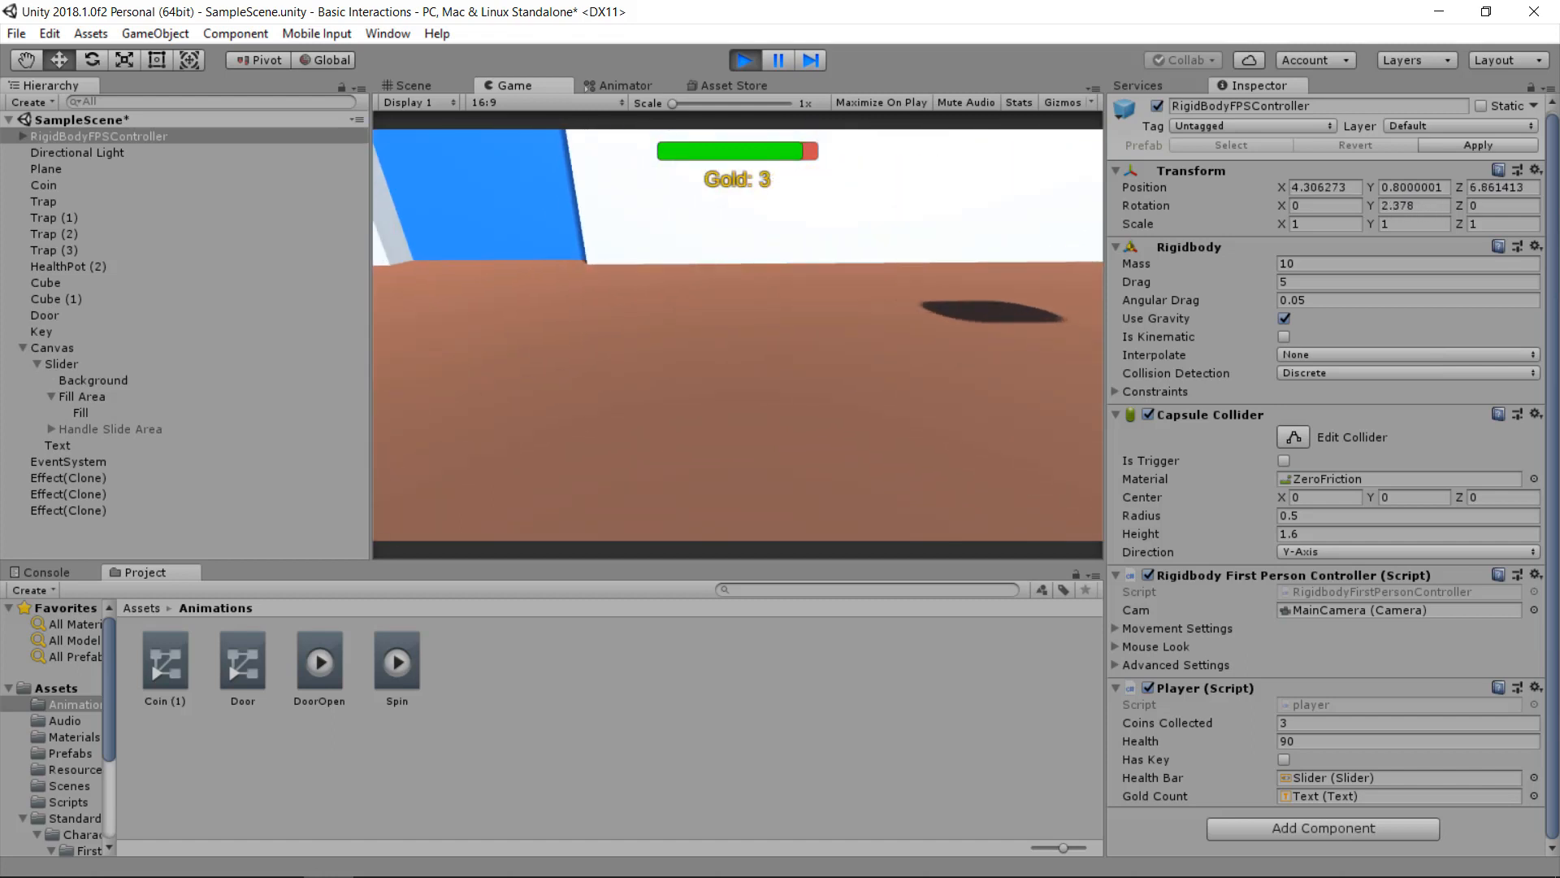
pyautogui.press('w')
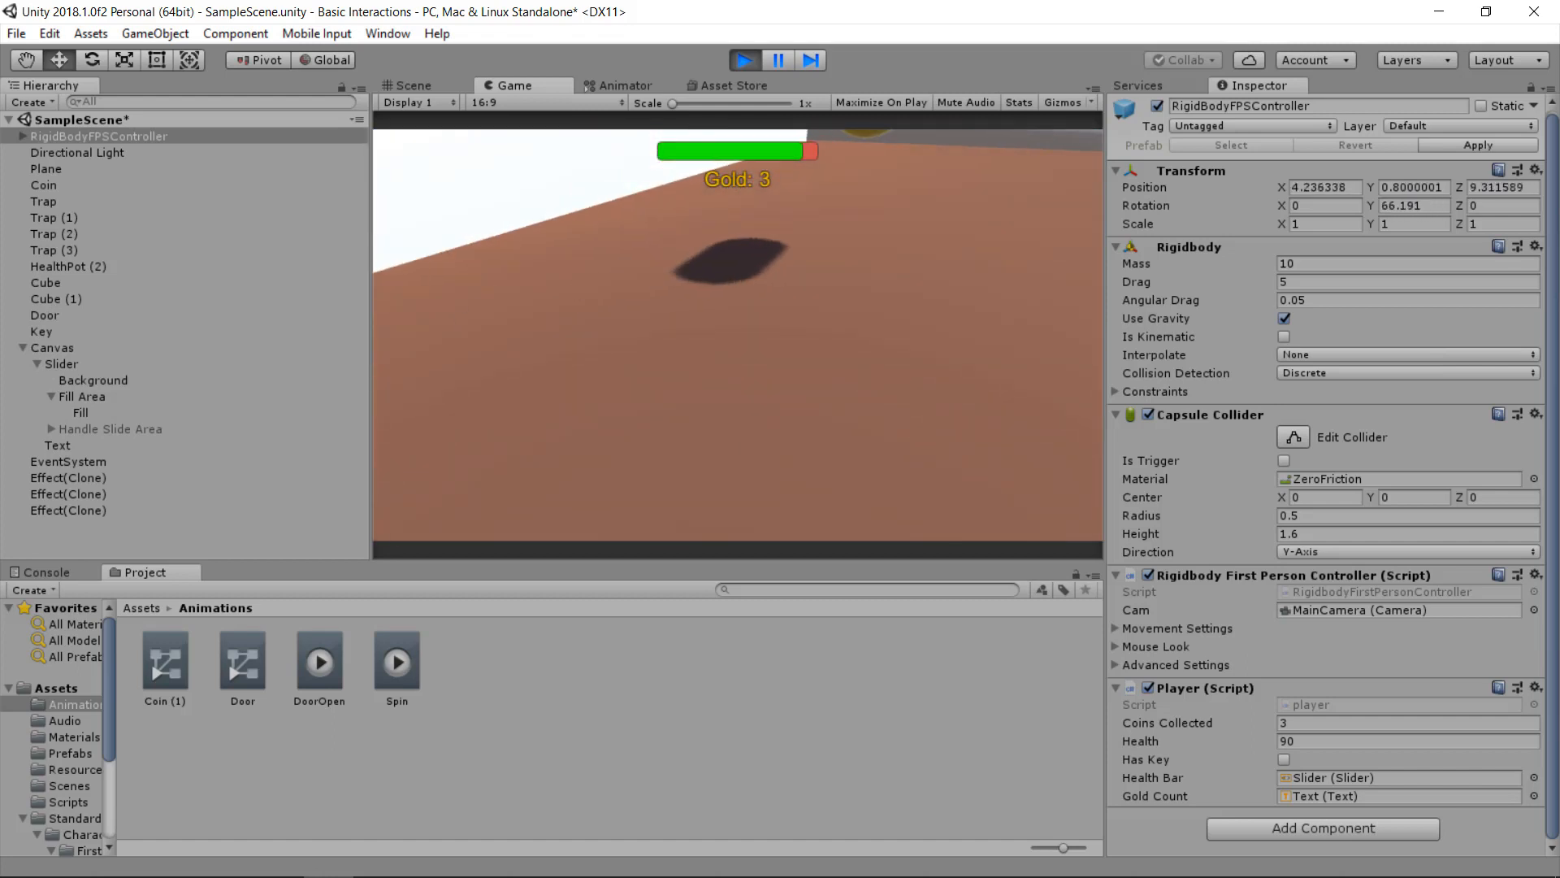
pyautogui.press('w')
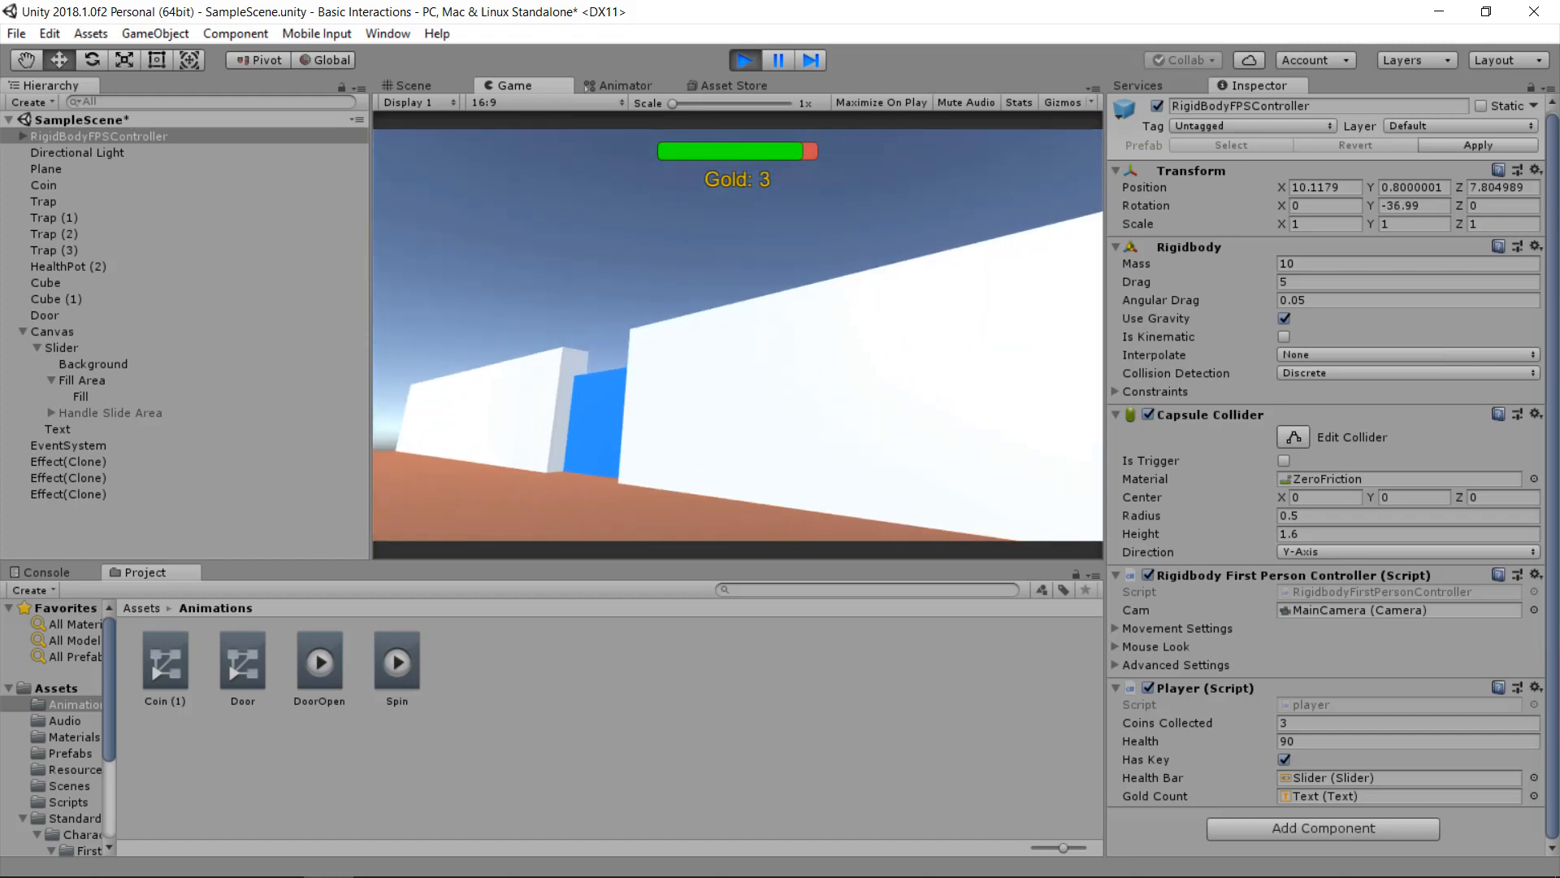
pyautogui.press('w')
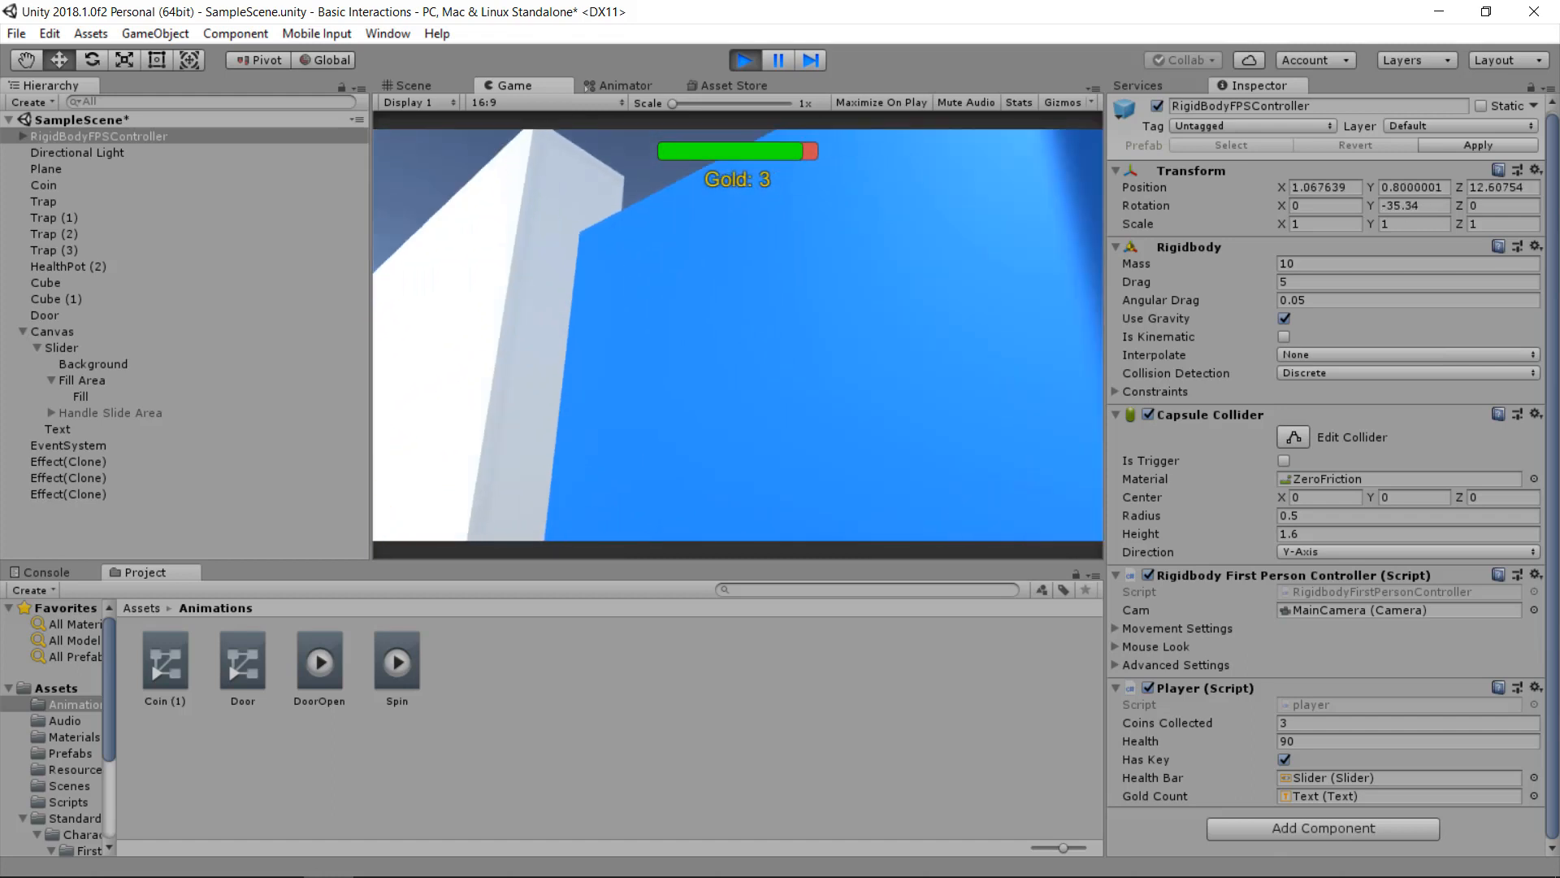
pyautogui.press('s')
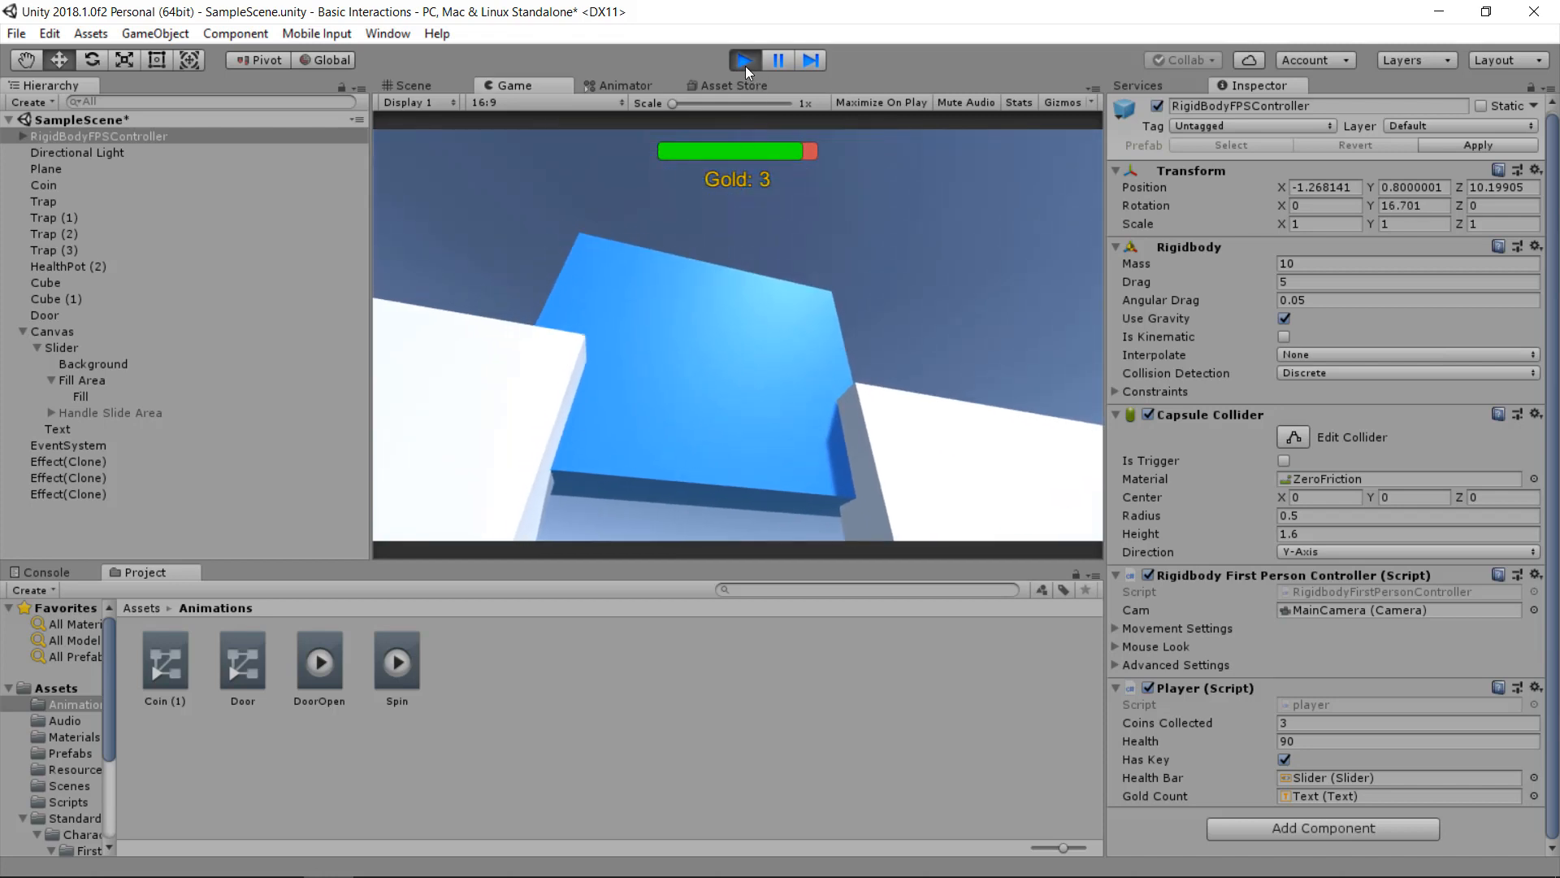
pyautogui.click(746, 65)
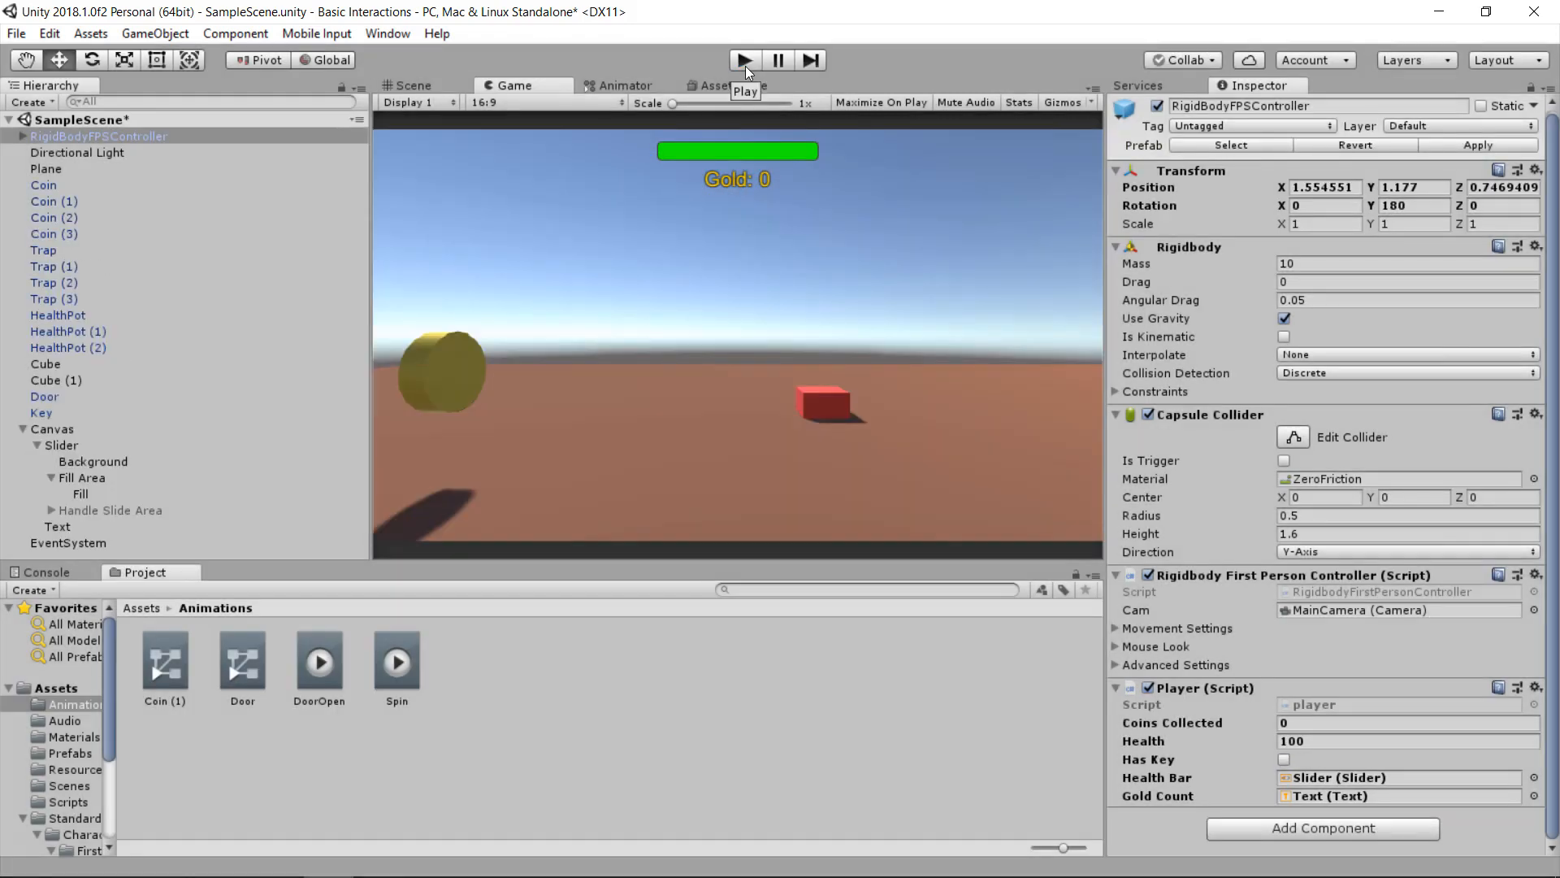